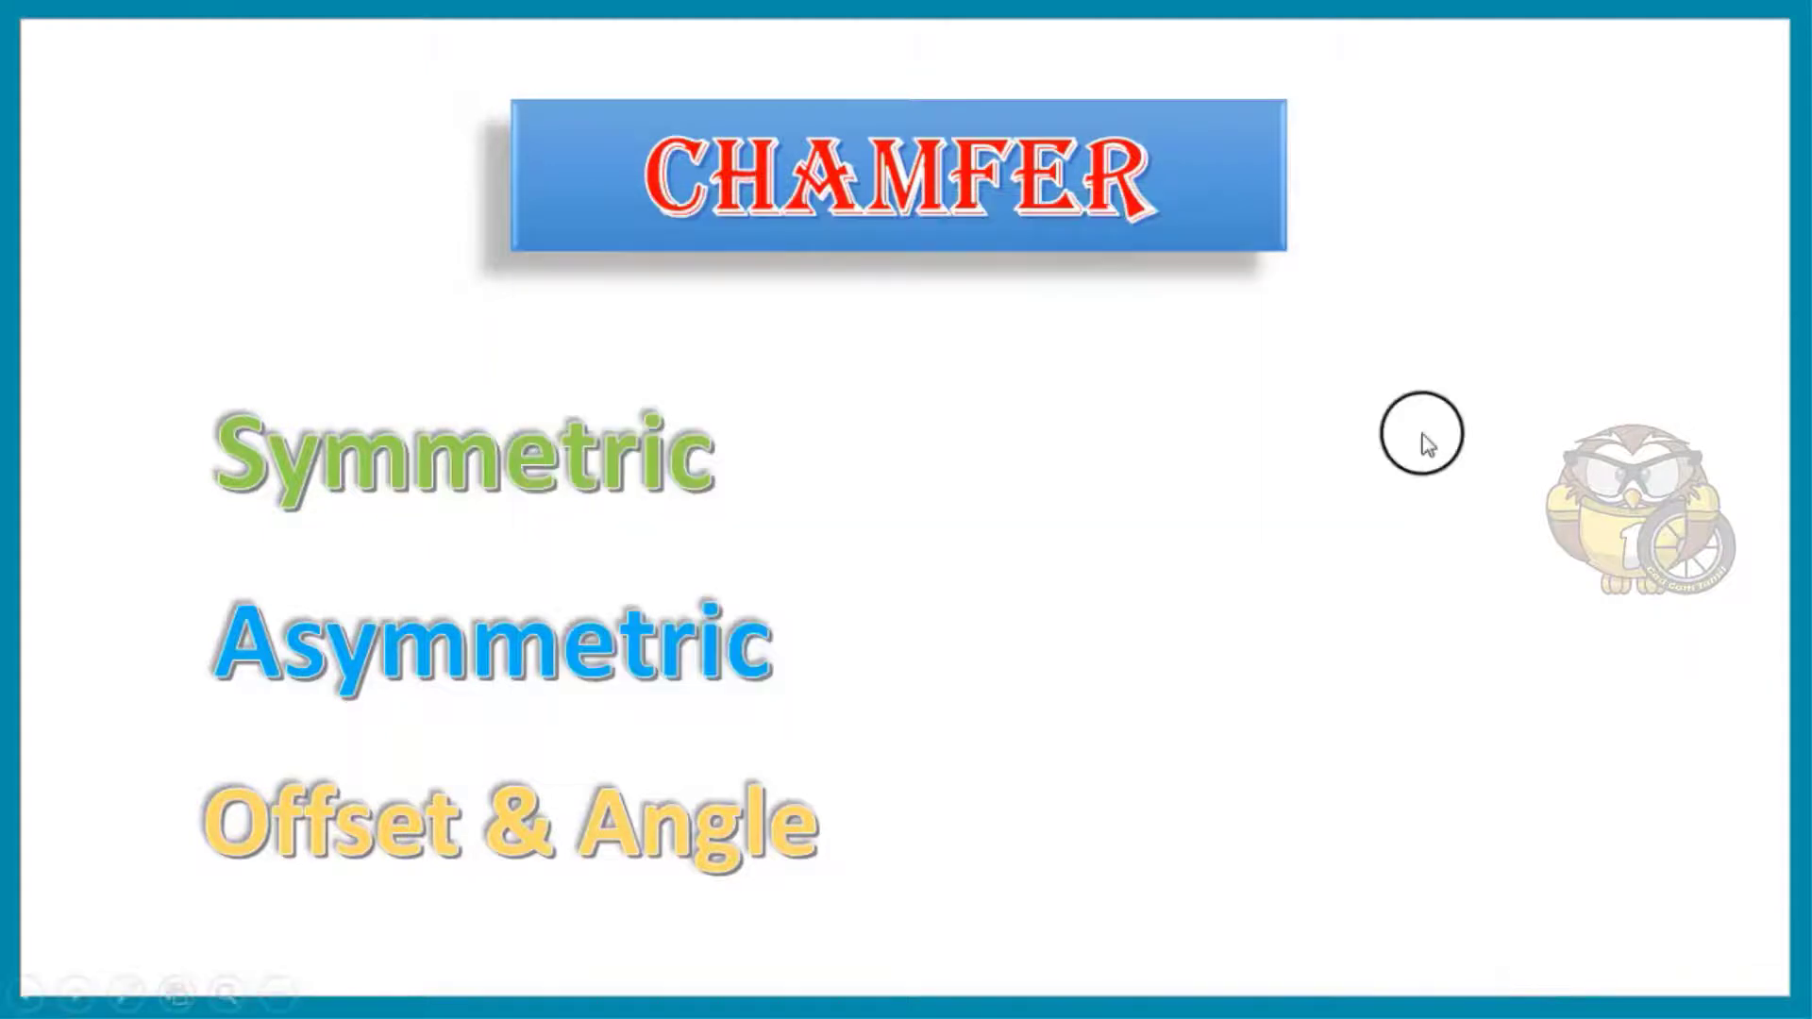
- Advance to the next slide and reveal the METAL REMOVE banner, linking arrow and INNER EDGE banner
{"action": "left_click", "coordinate": [1426, 445]}
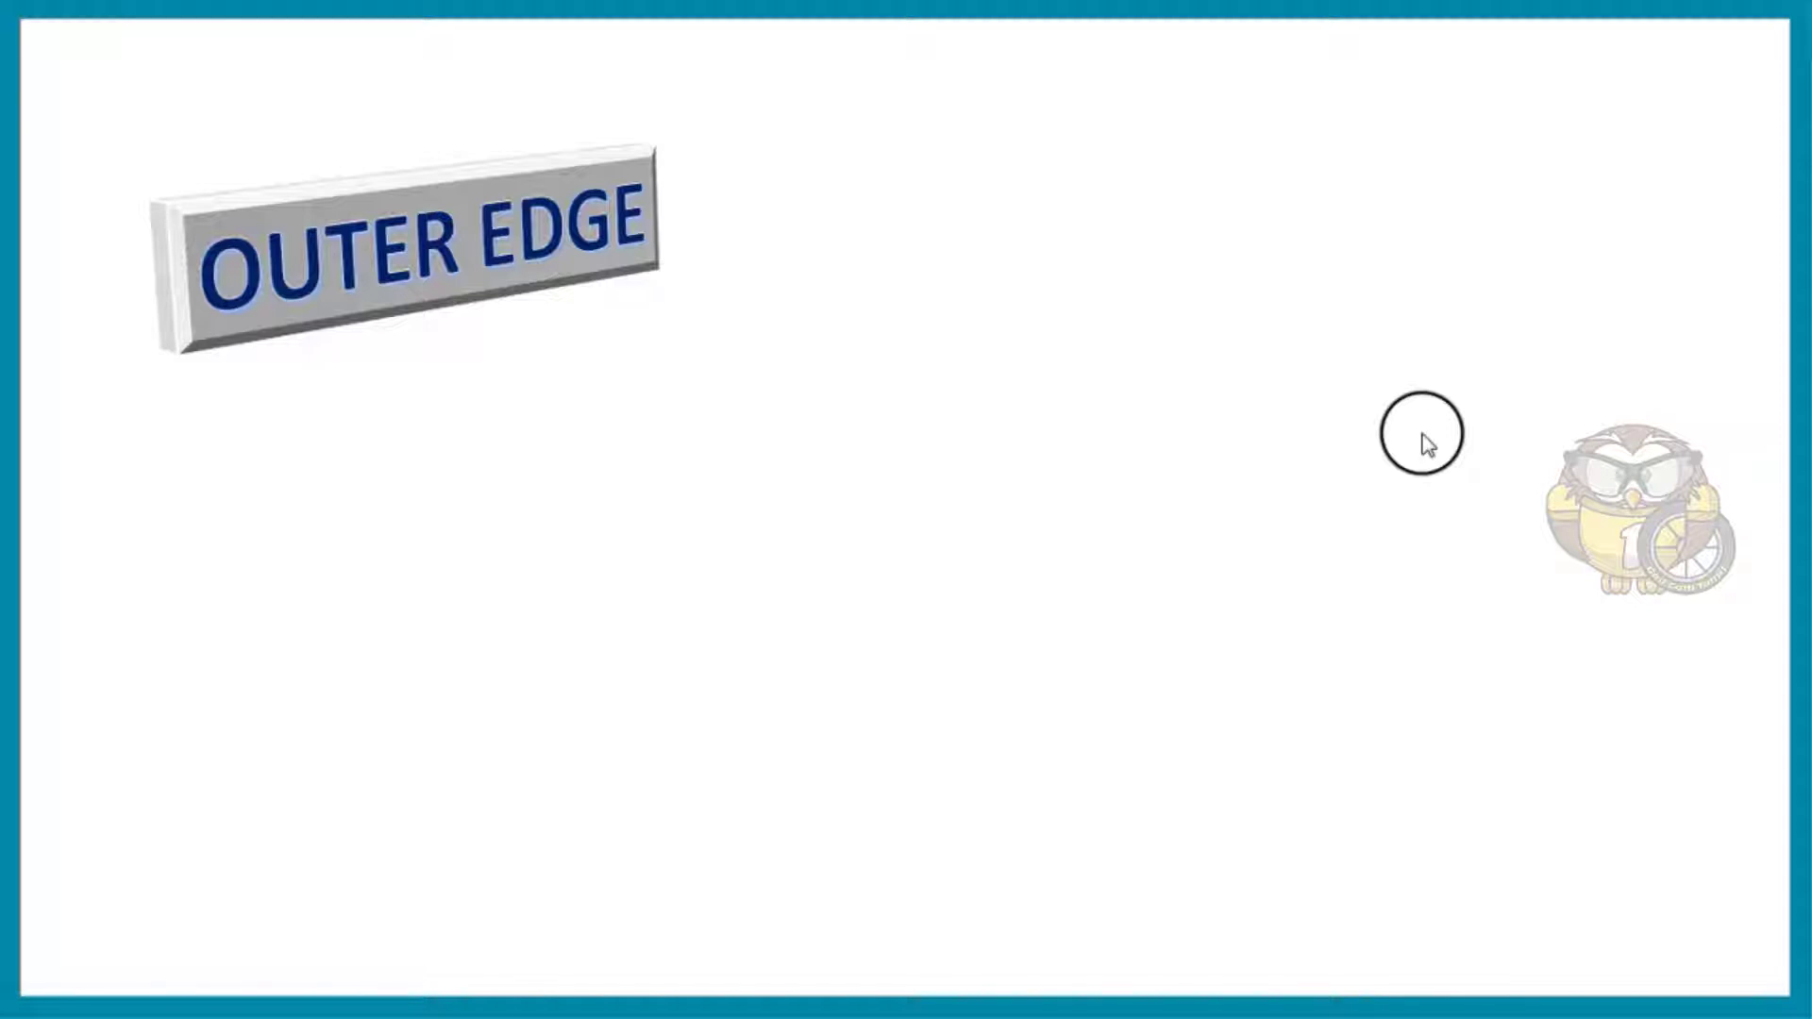
{"action": "left_click", "coordinate": [1427, 445]}
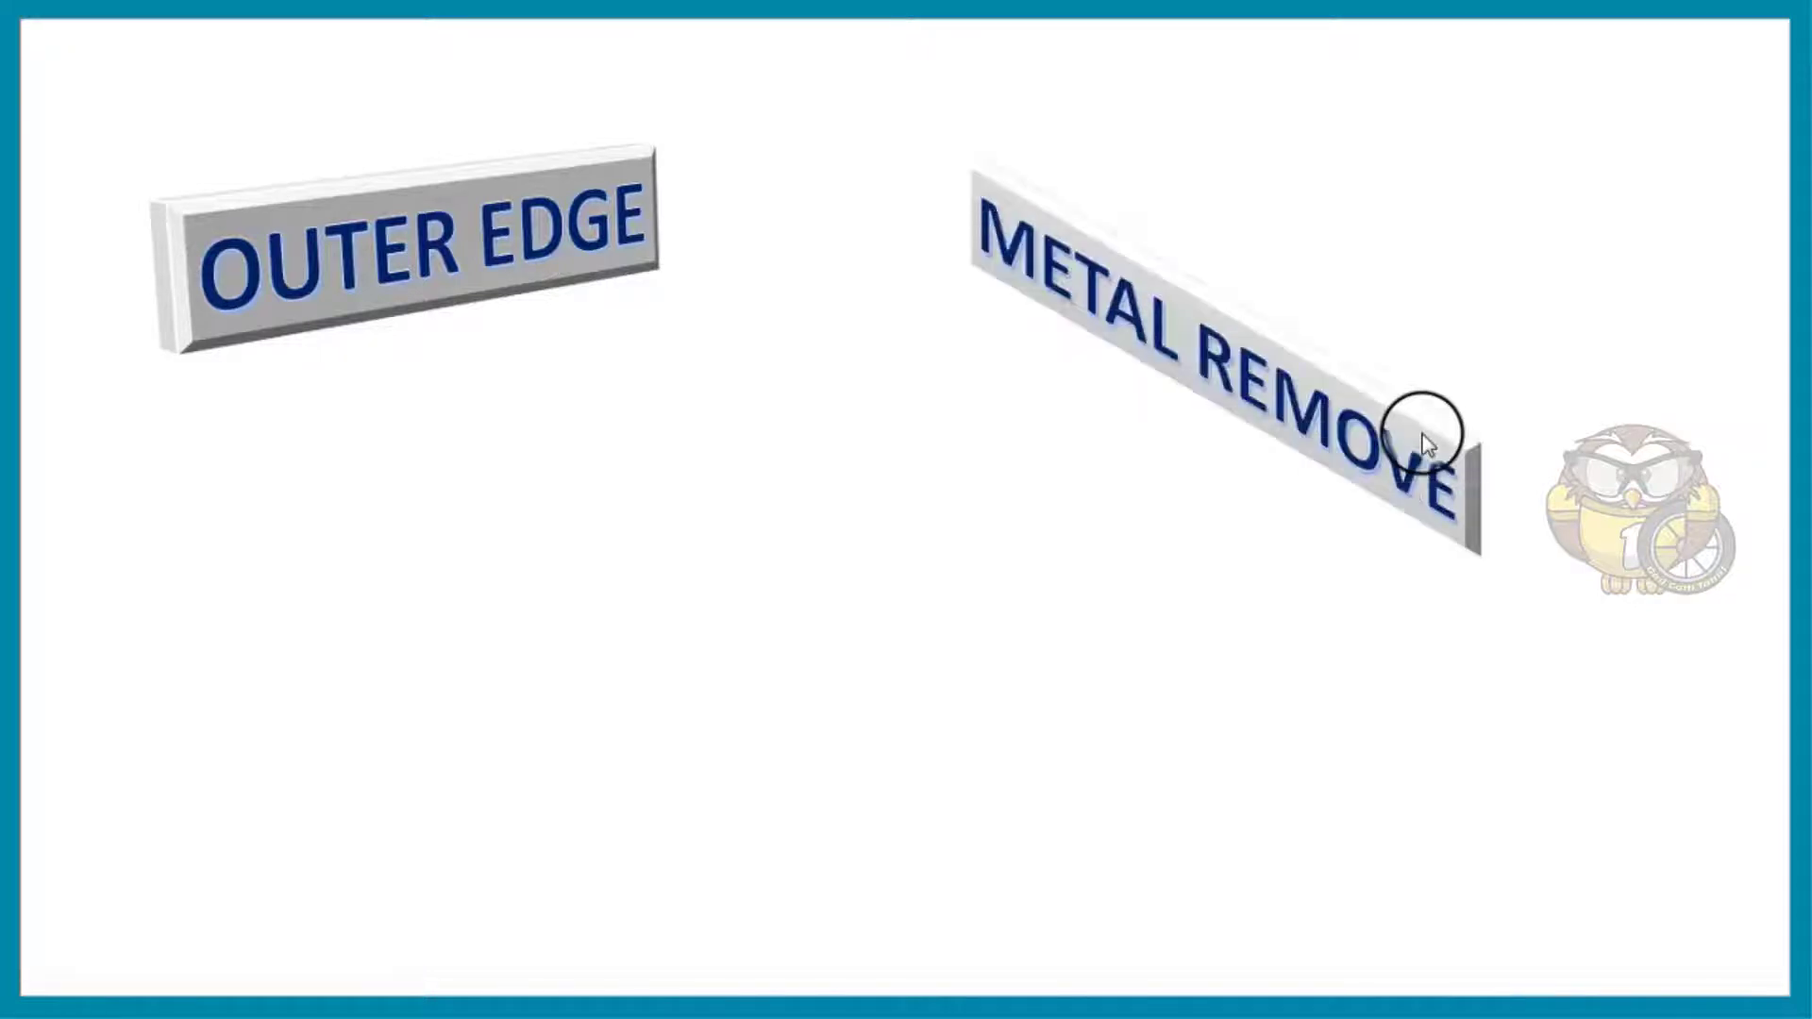
{"action": "left_click", "coordinate": [1427, 446]}
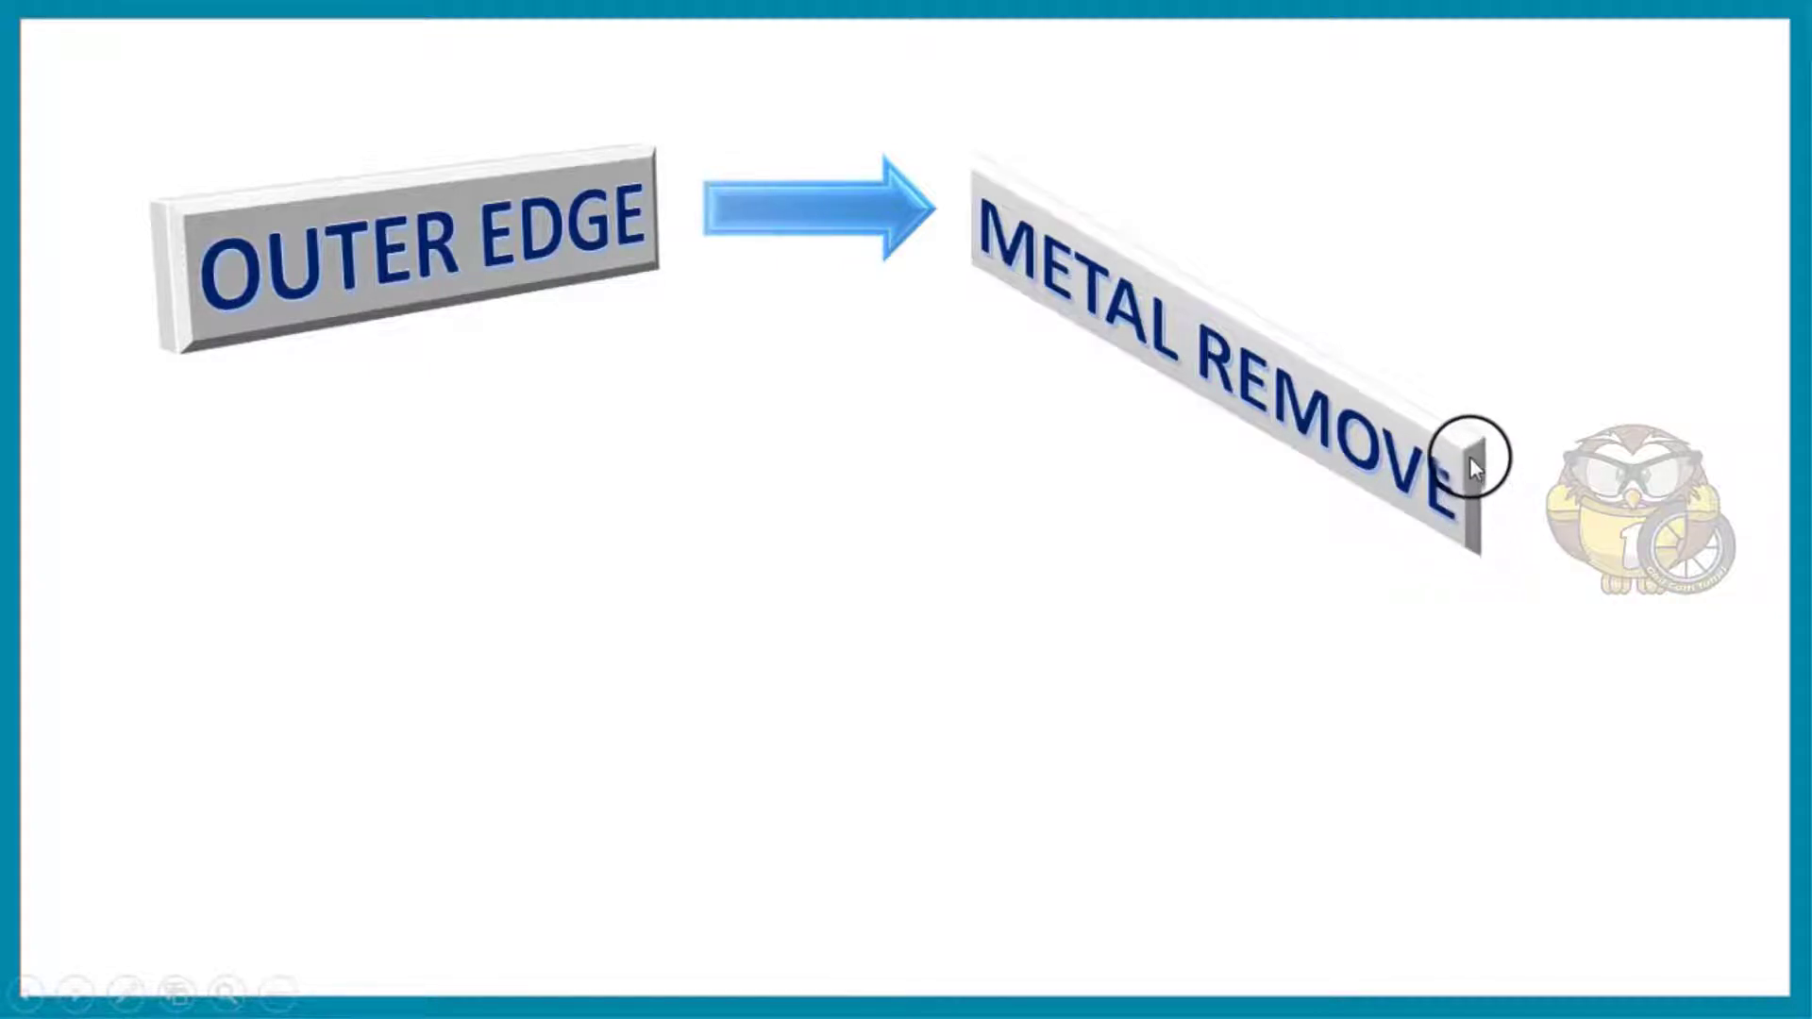
{"action": "left_click", "coordinate": [1478, 558]}
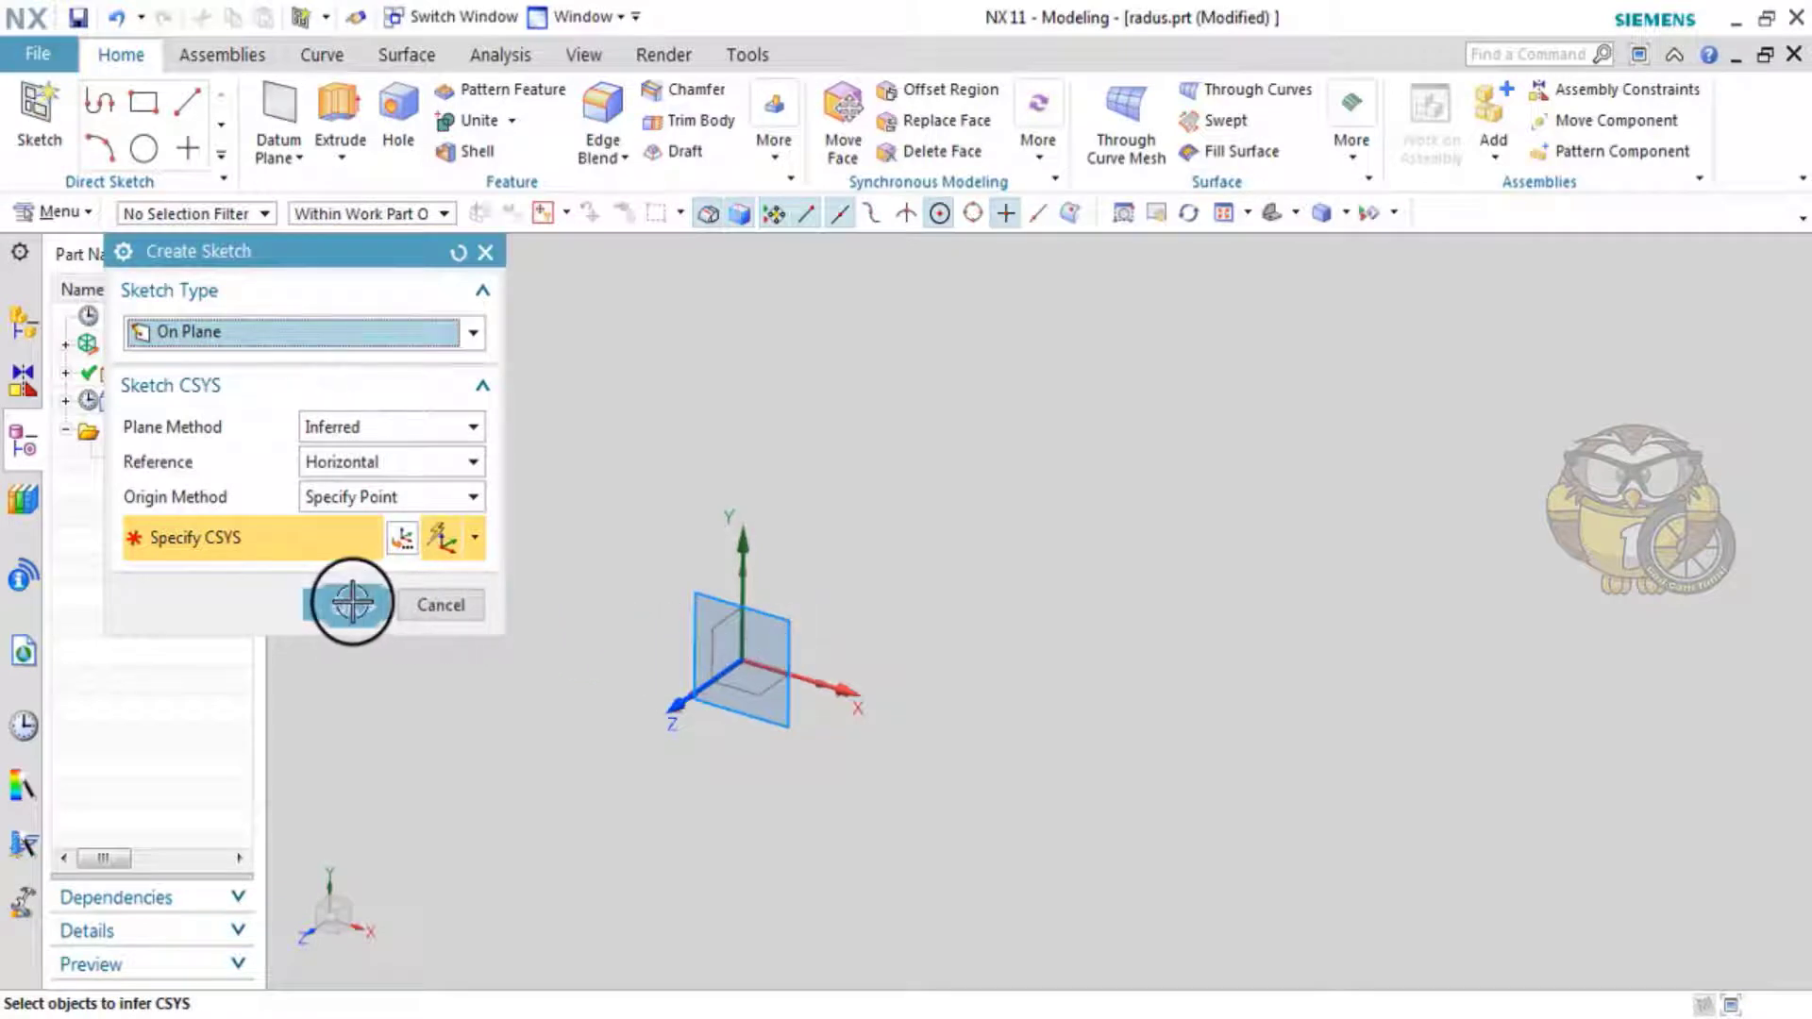
- Start the sketch and draw a rectangle with one corner at the origin
{"action": "left_click", "coordinate": [351, 601]}
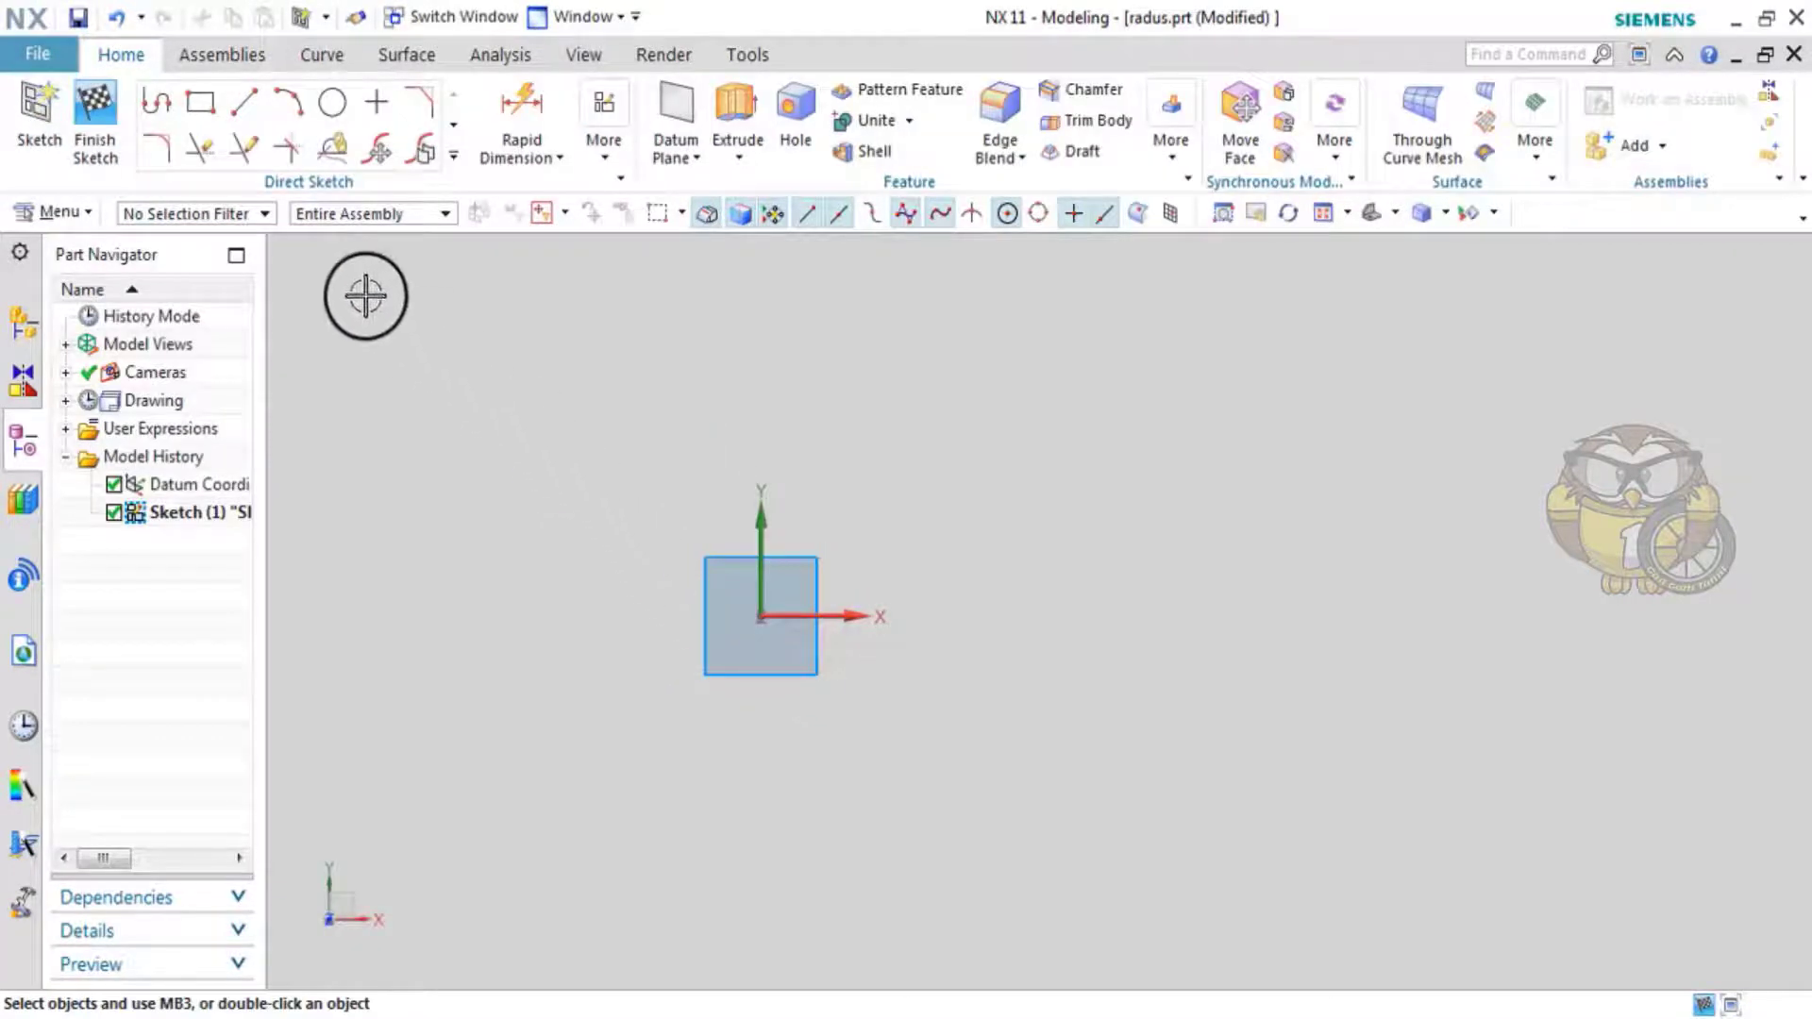
{"action": "left_click", "coordinate": [200, 102]}
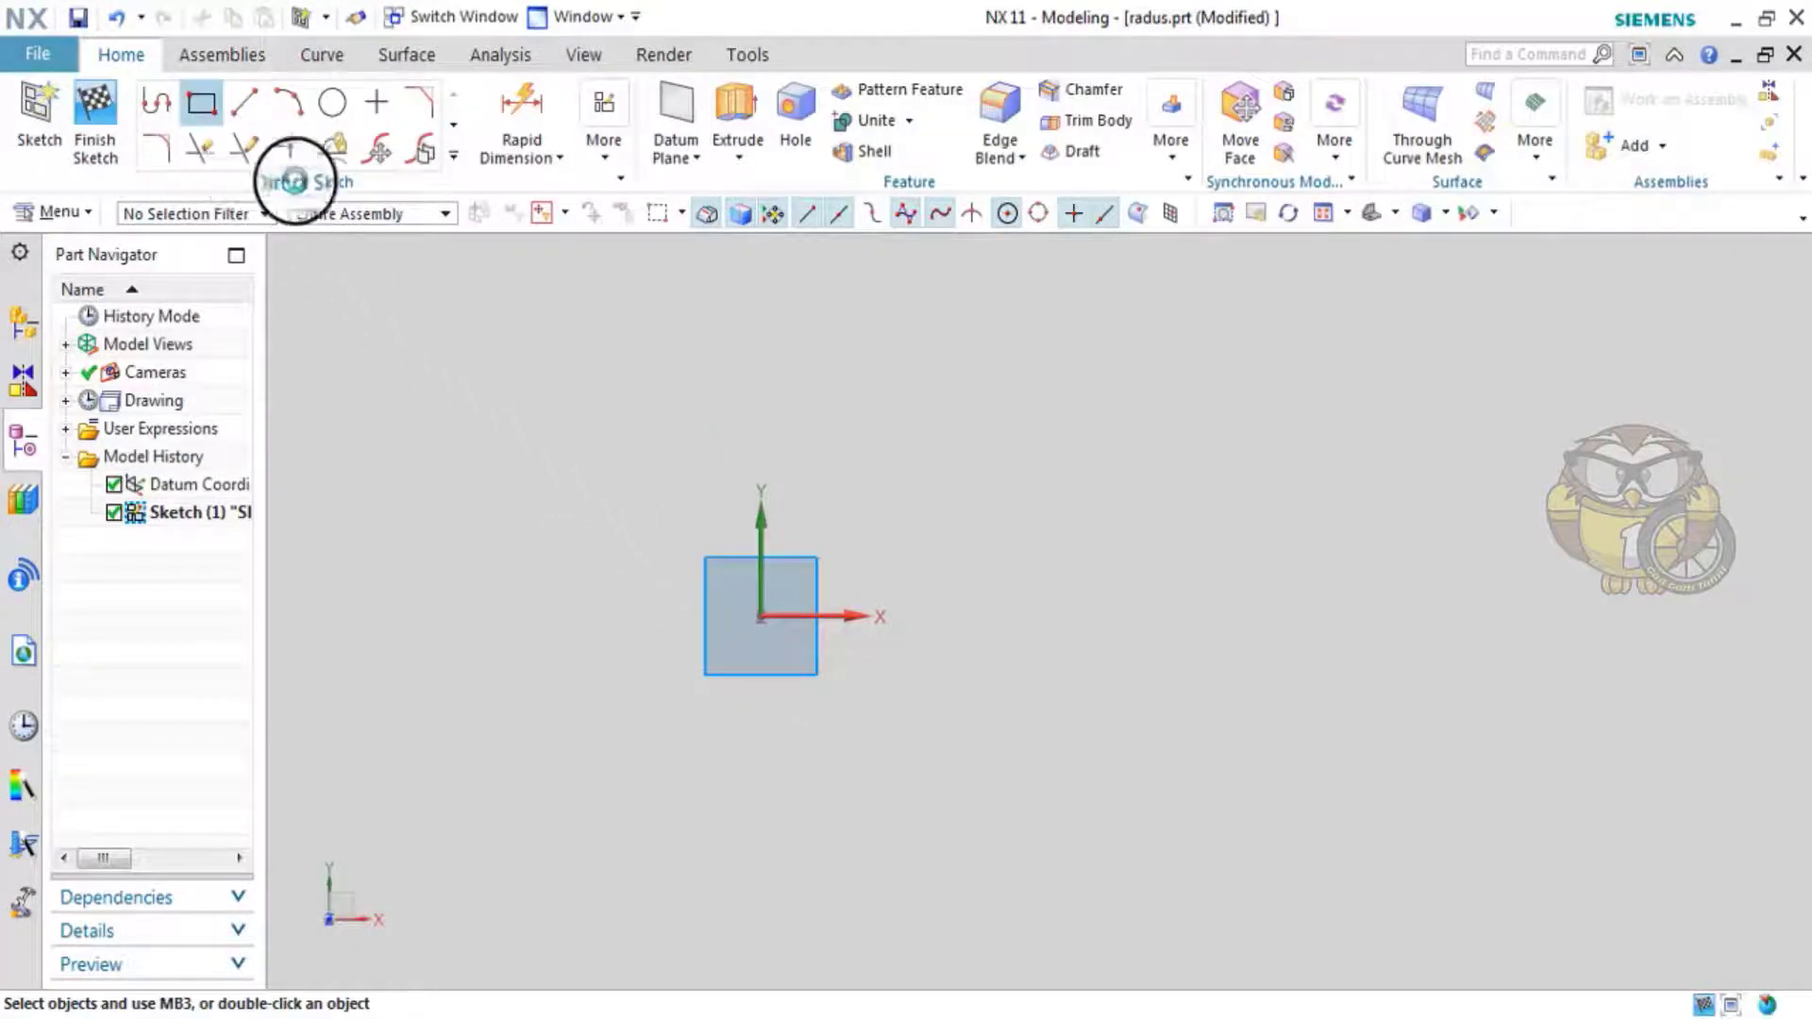
{"action": "left_click", "coordinate": [760, 617]}
{"action": "left_click", "coordinate": [1098, 356]}
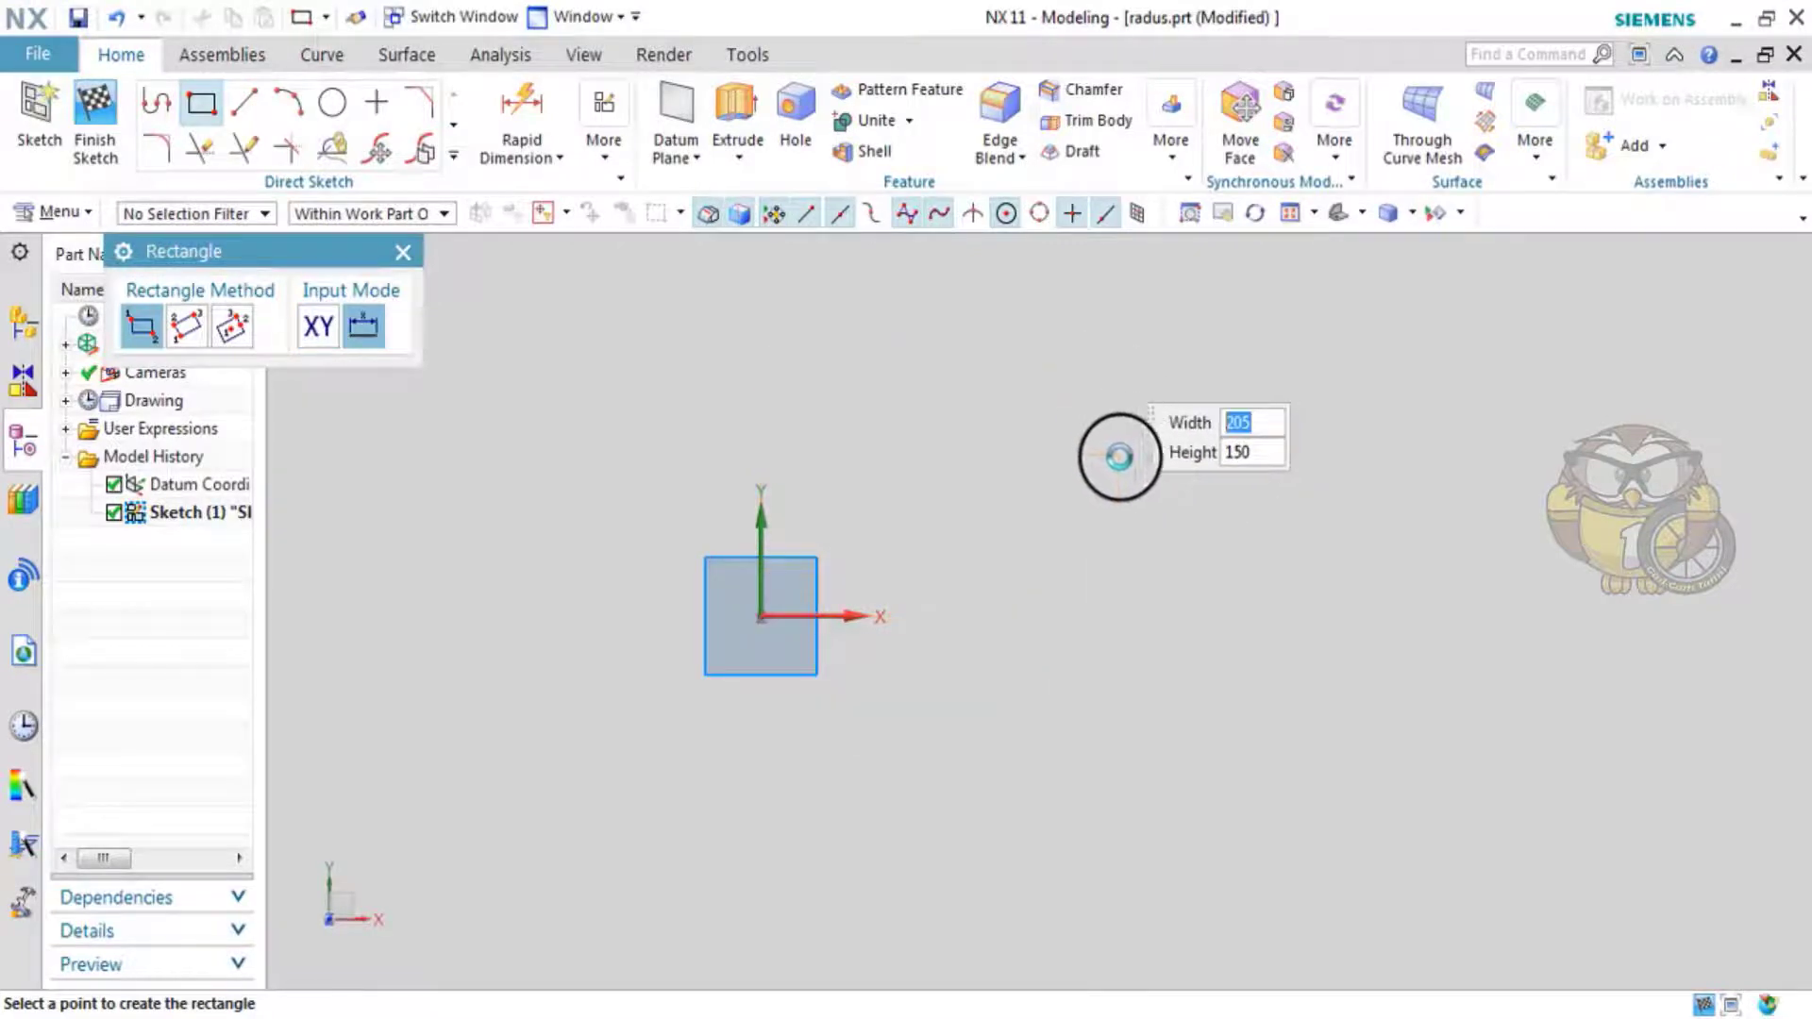
{"action": "left_click", "coordinate": [410, 264]}
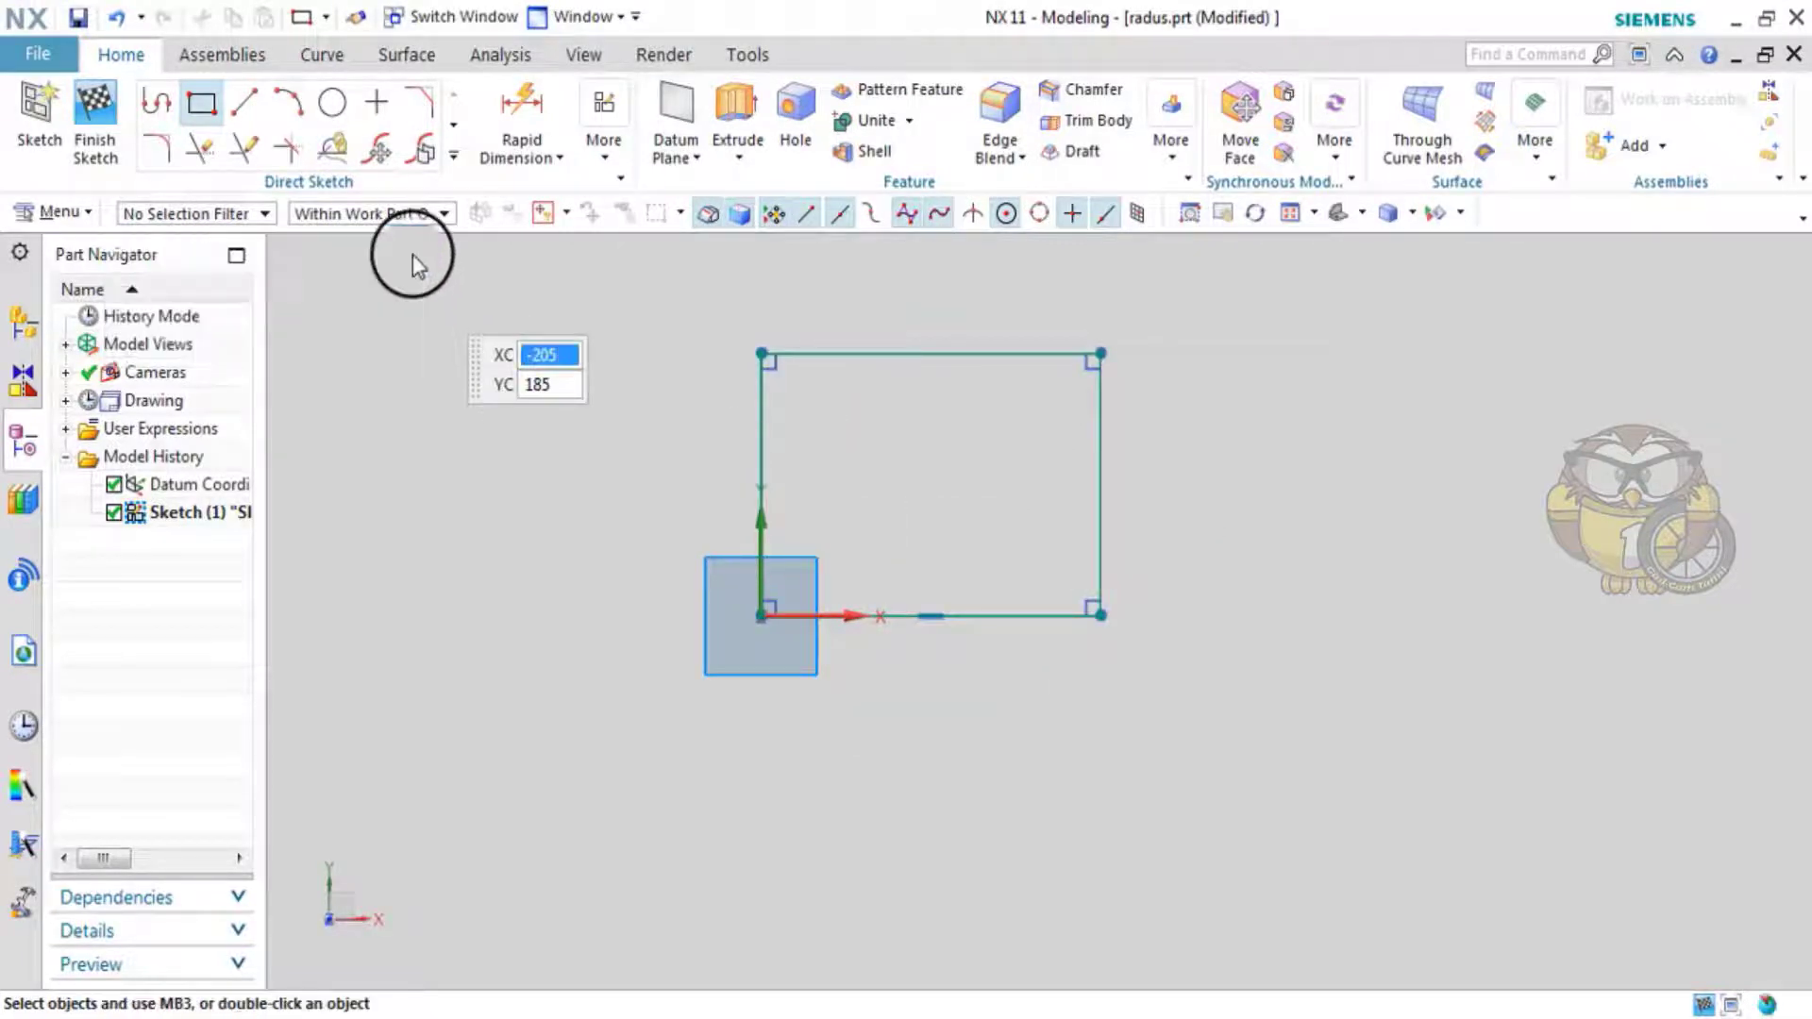
{"action": "scroll", "coordinate": [1074, 573], "scroll_direction": "down", "scroll_amount": 2}
{"action": "scroll", "coordinate": [203, 121], "scroll_direction": "down", "scroll_amount": 1}
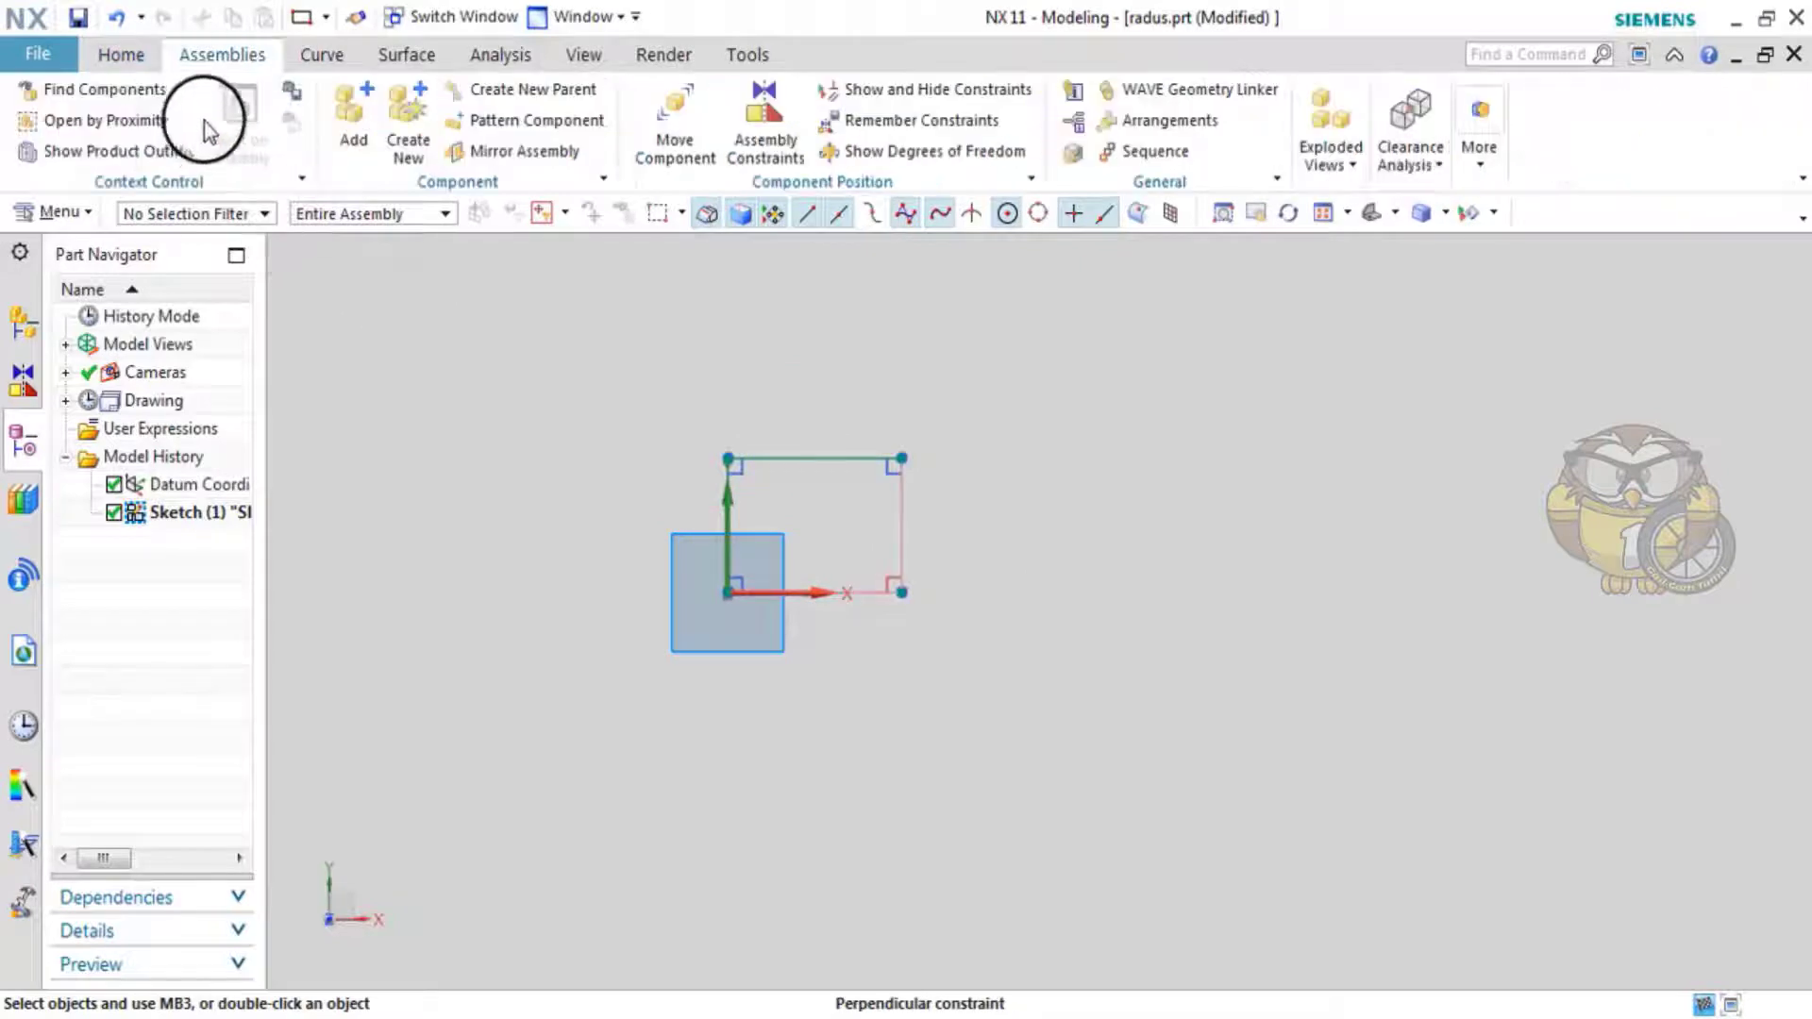
{"action": "scroll", "coordinate": [231, 190], "scroll_direction": "up", "scroll_amount": 1}
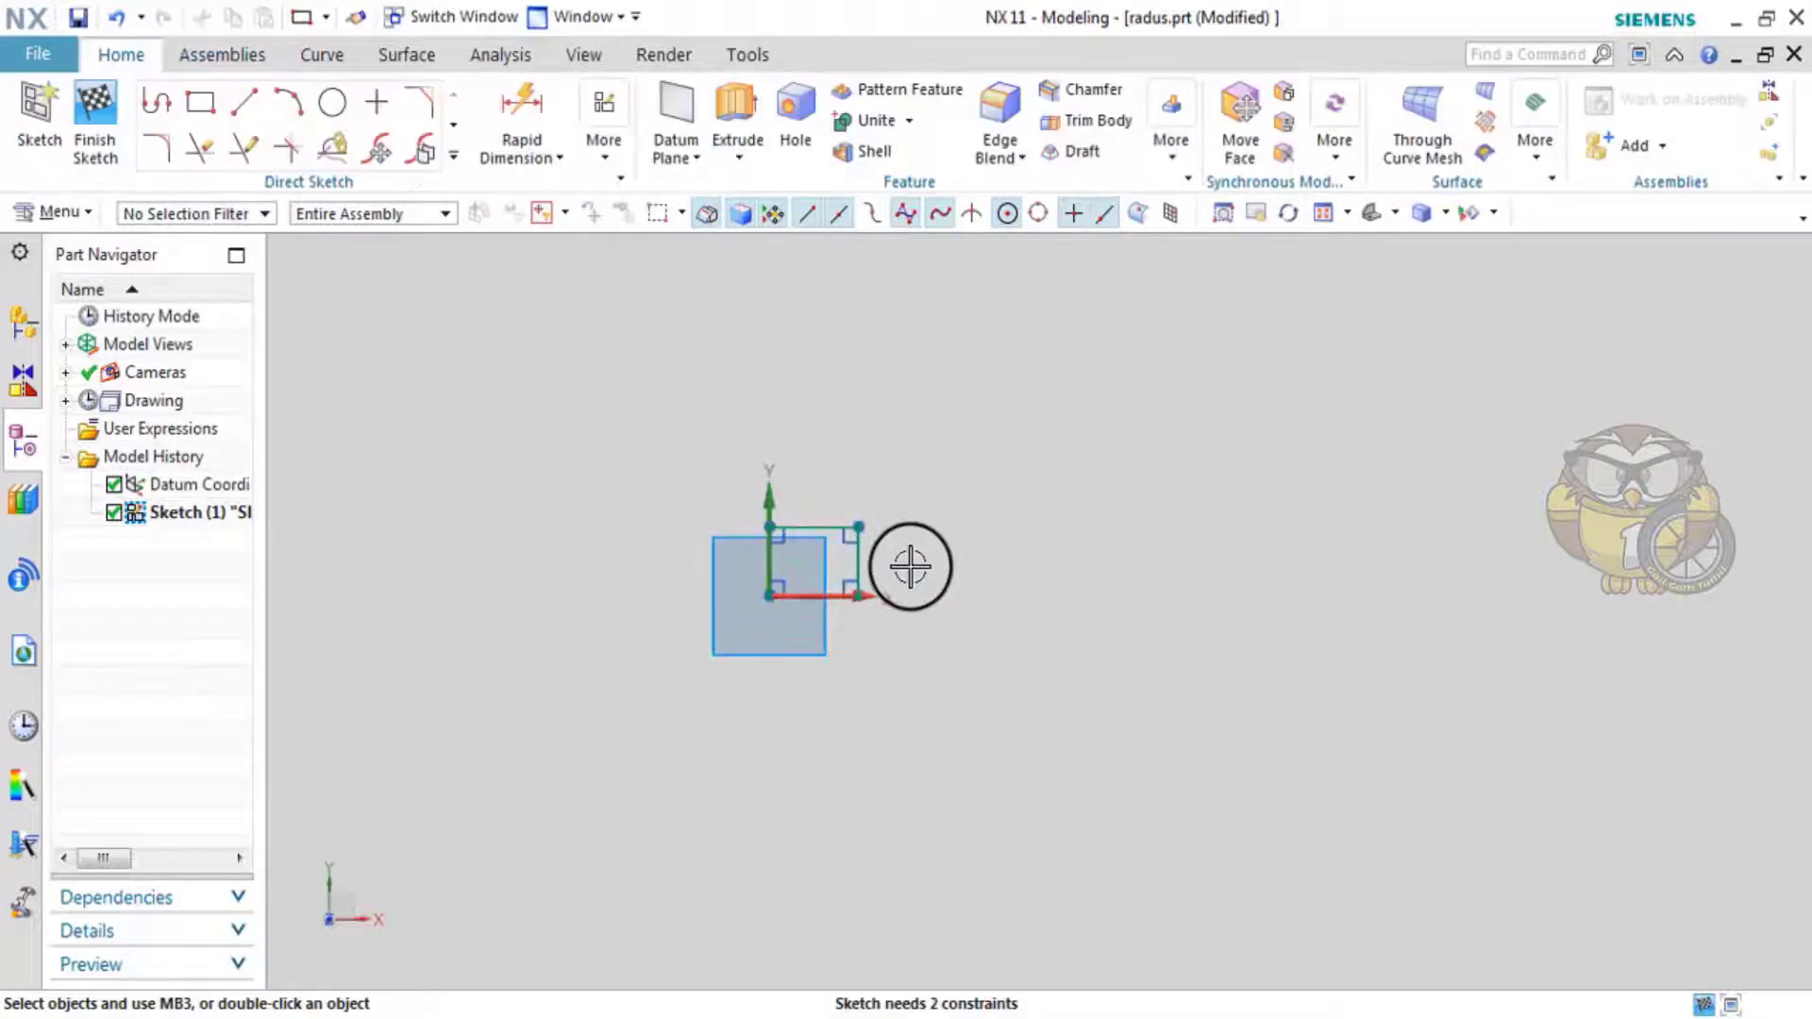
{"action": "middle_click_drag", "start_coordinate": [911, 562], "coordinate": [923, 691], "text": "shift"}
- Draw two rectangles forming an L-shaped profile beside it and finish the sketch
{"action": "left_click", "coordinate": [201, 103]}
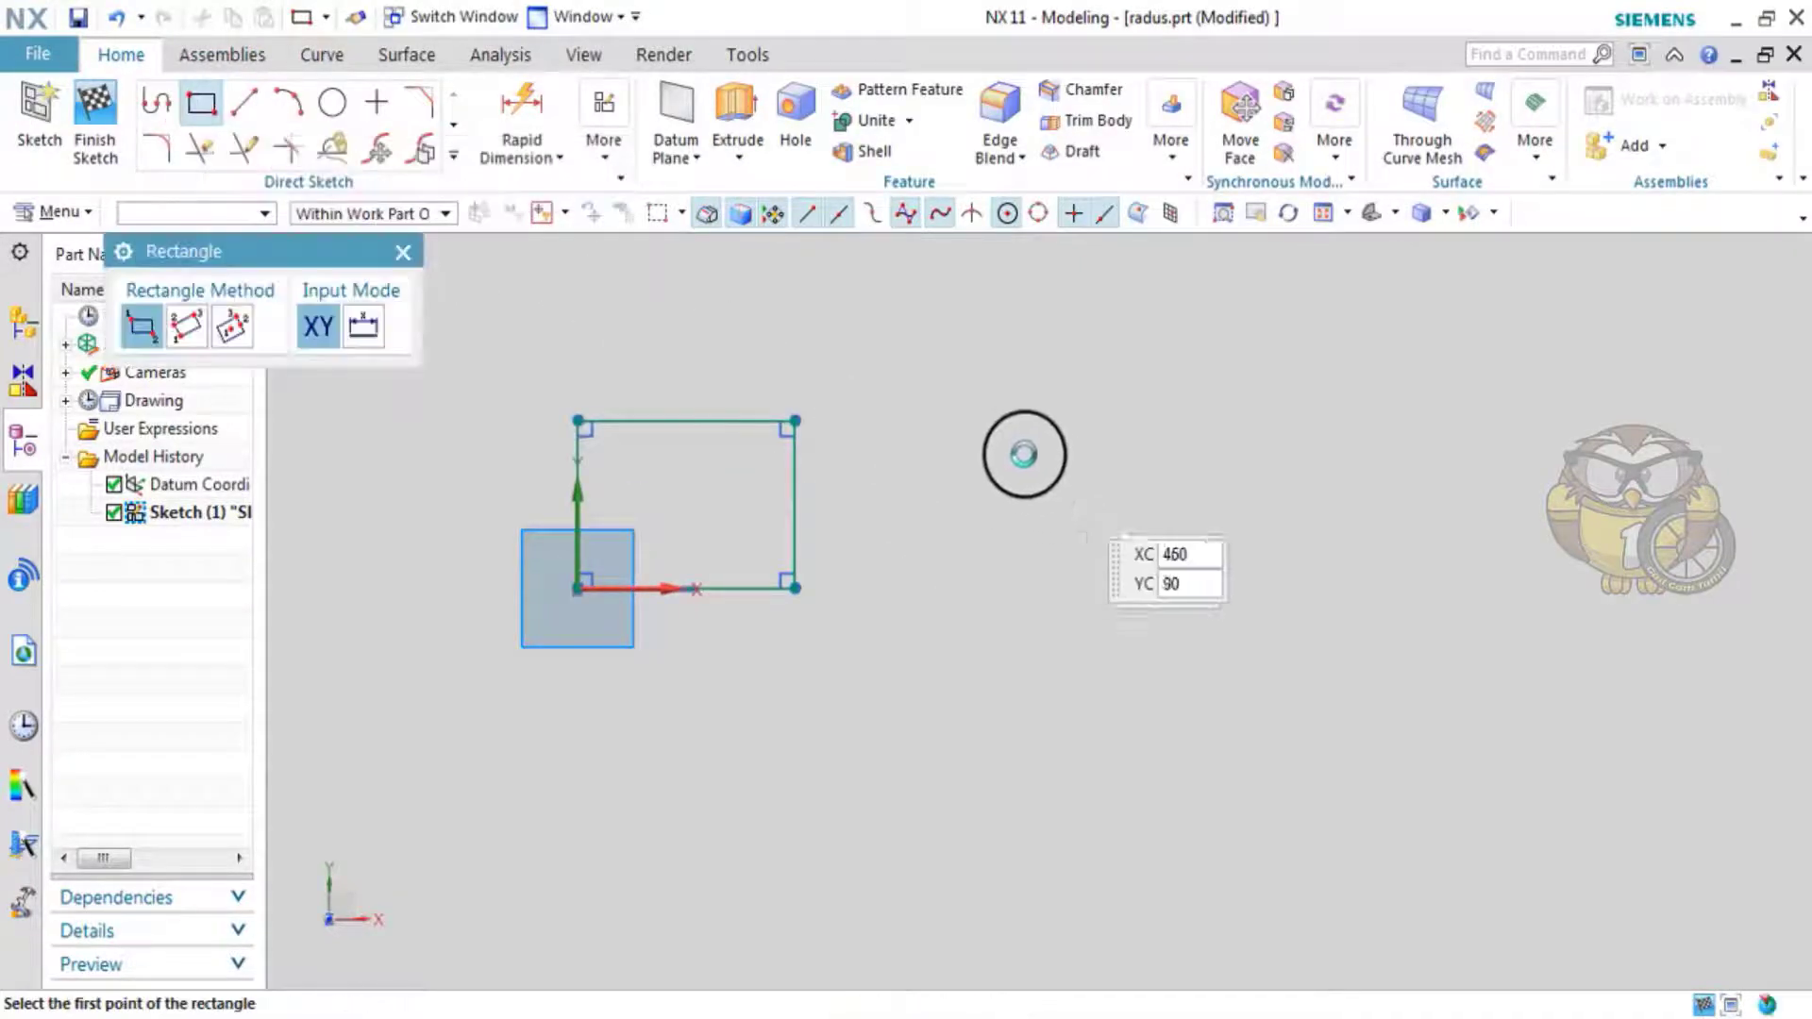
{"action": "left_click", "coordinate": [949, 422]}
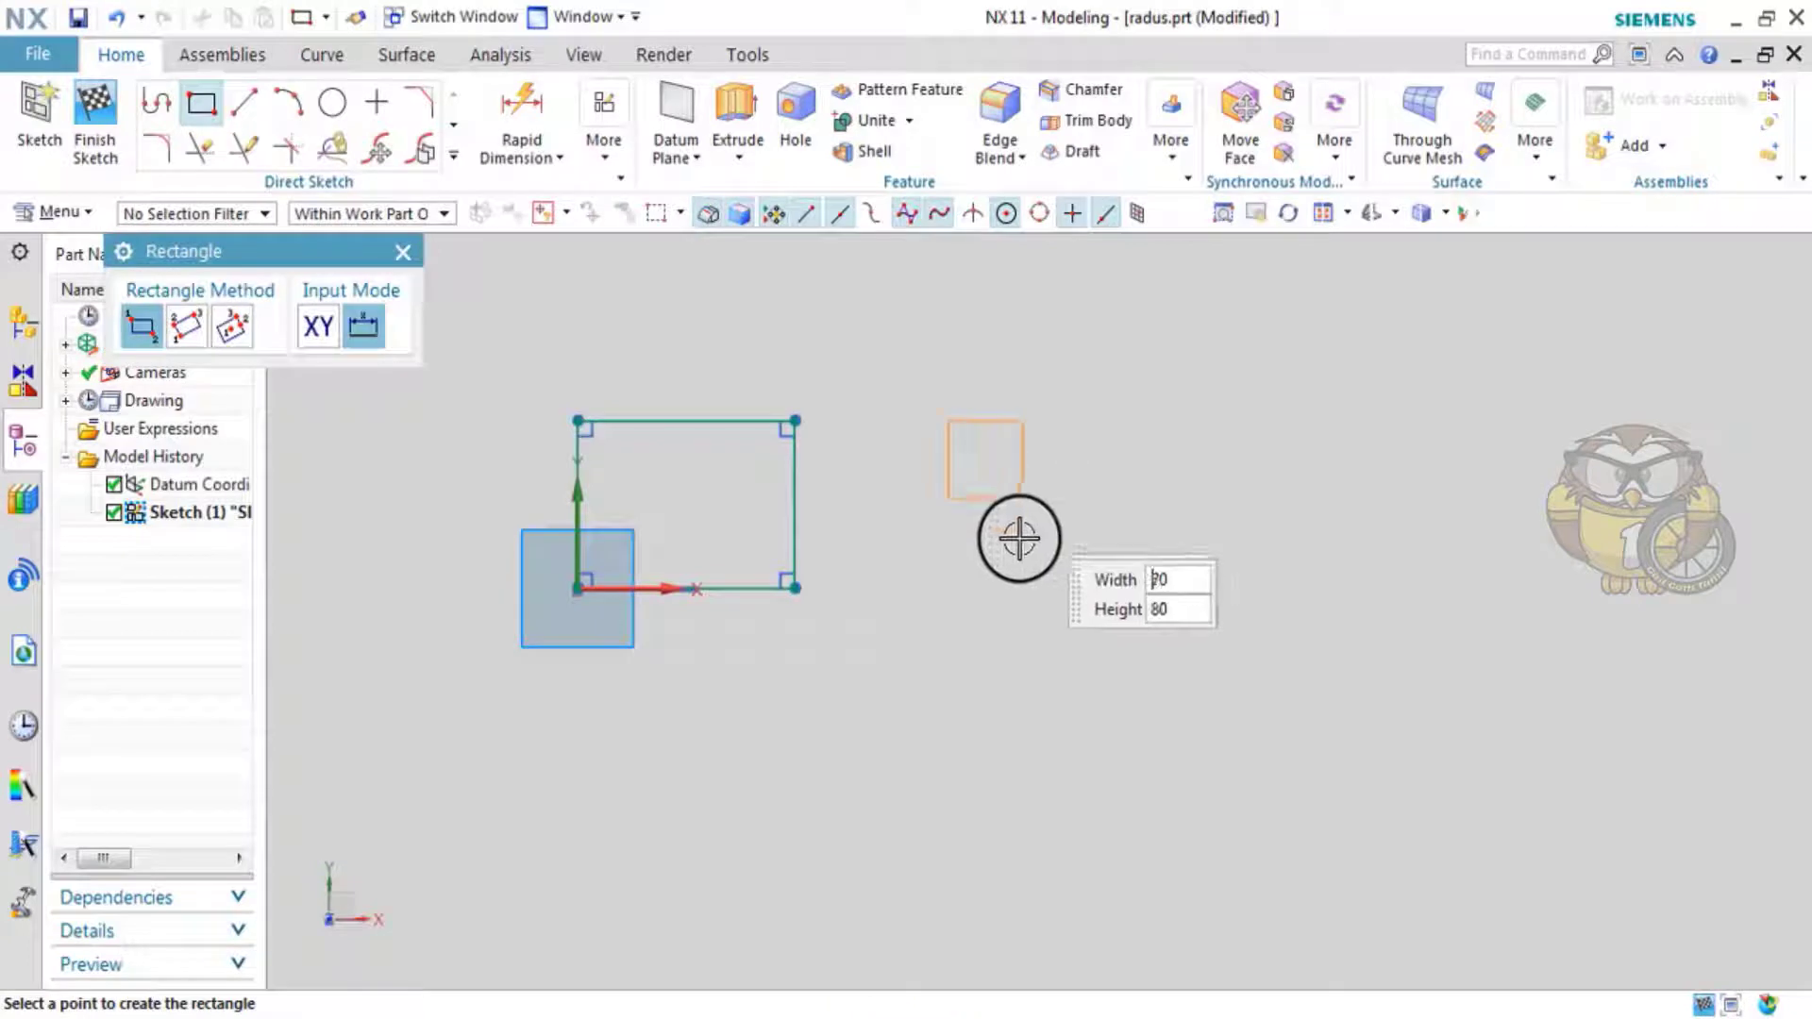
{"action": "left_click", "coordinate": [1024, 600]}
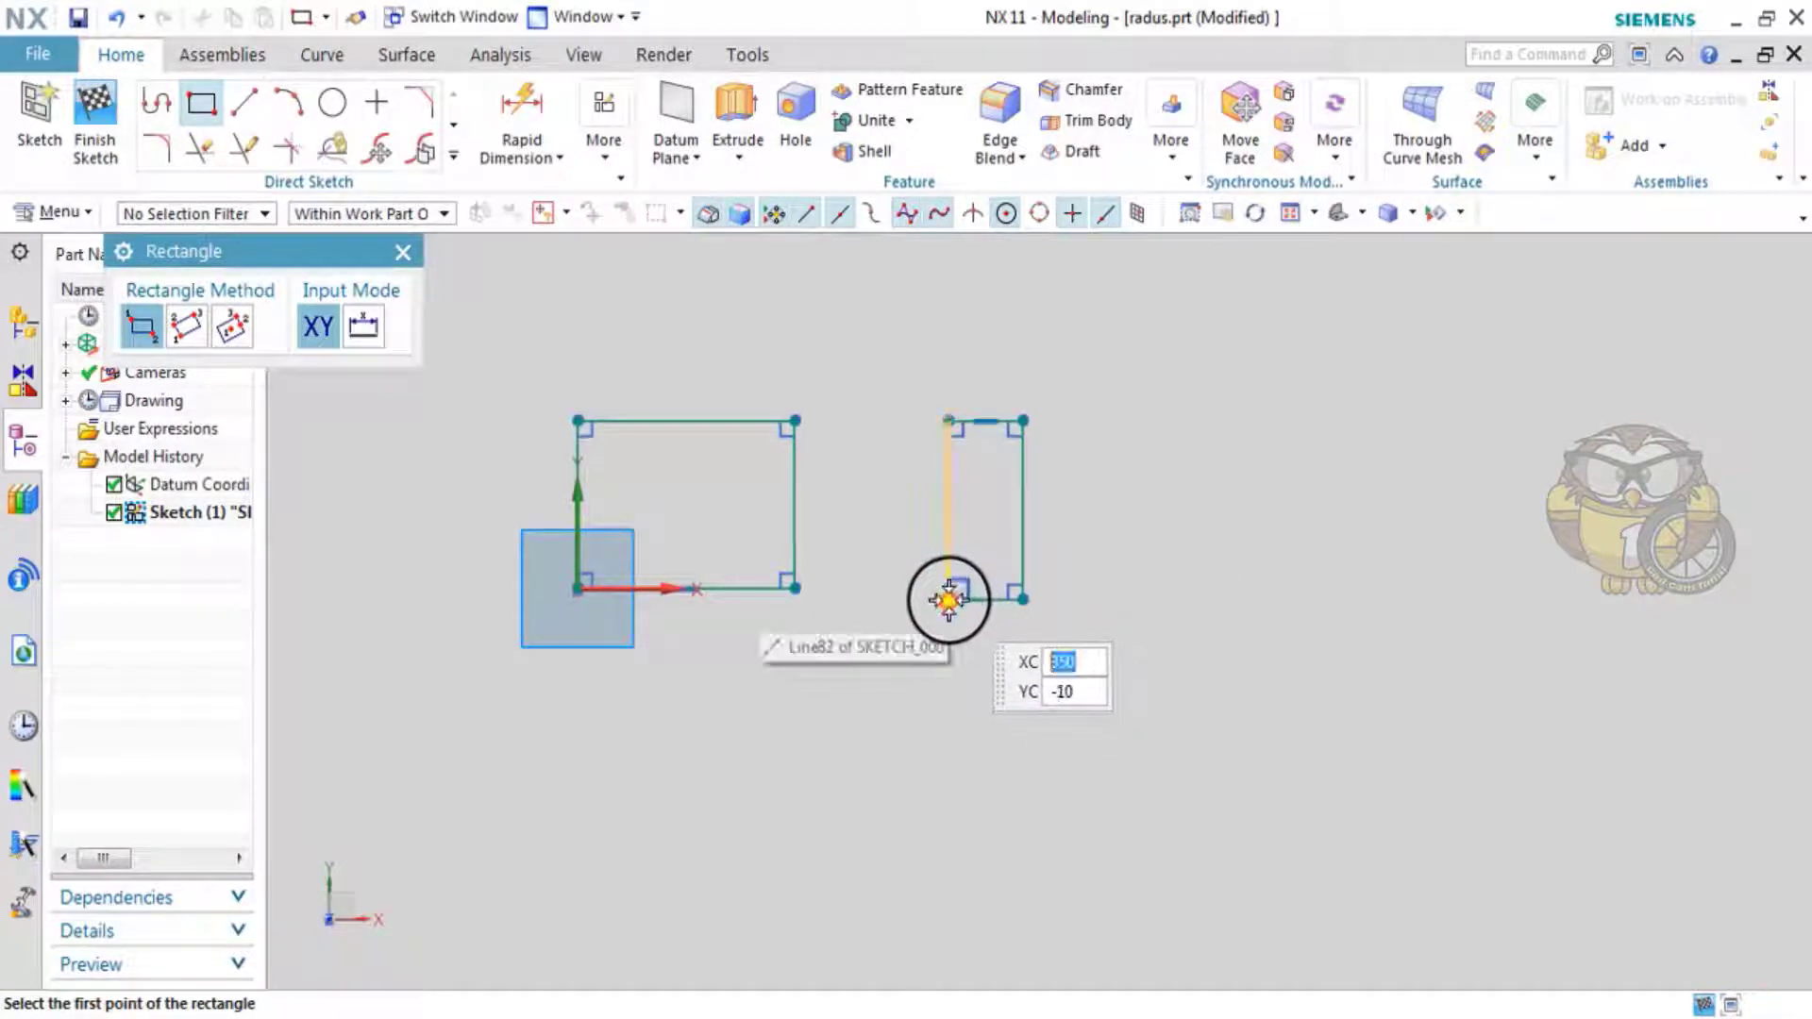
{"action": "left_click", "coordinate": [1135, 540]}
{"action": "left_click", "coordinate": [401, 253]}
{"action": "left_click", "coordinate": [95, 118]}
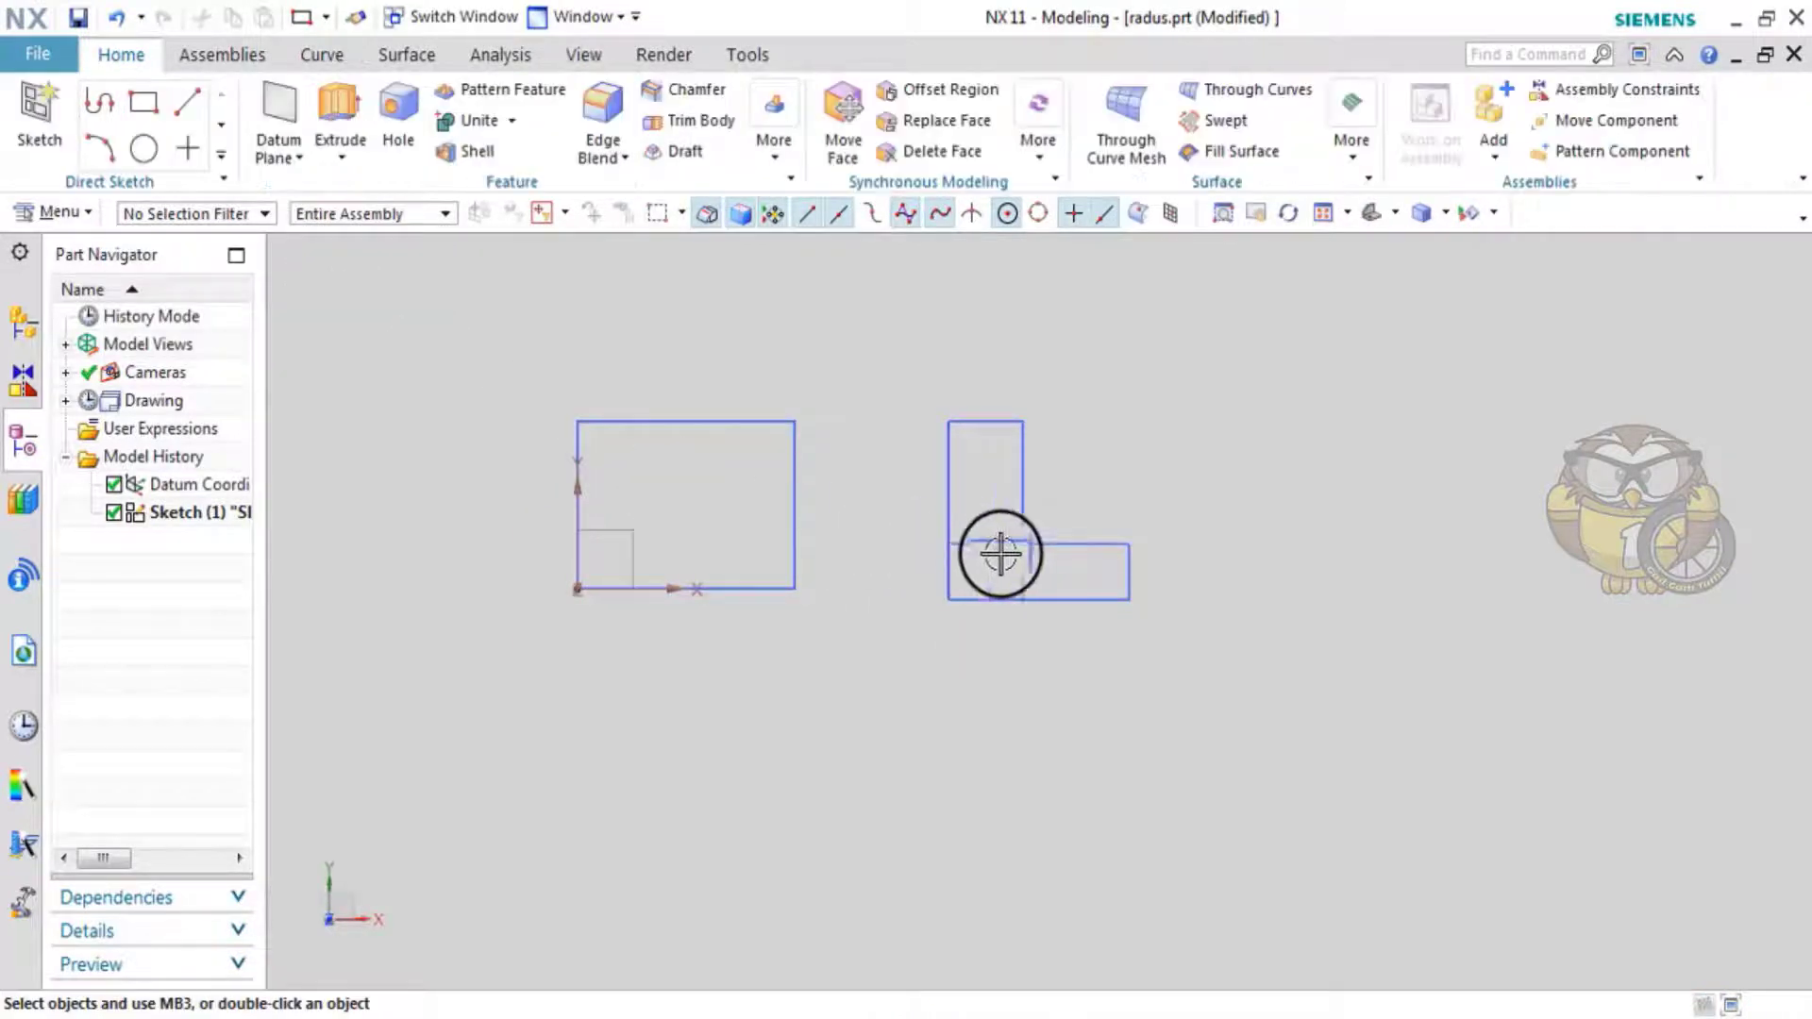
{"action": "middle_click_drag", "start_coordinate": [999, 553], "coordinate": [849, 425]}
- Extrude the sketch curves 230 mm as separate new bodies with Boolean set to None
{"action": "left_click", "coordinate": [342, 103]}
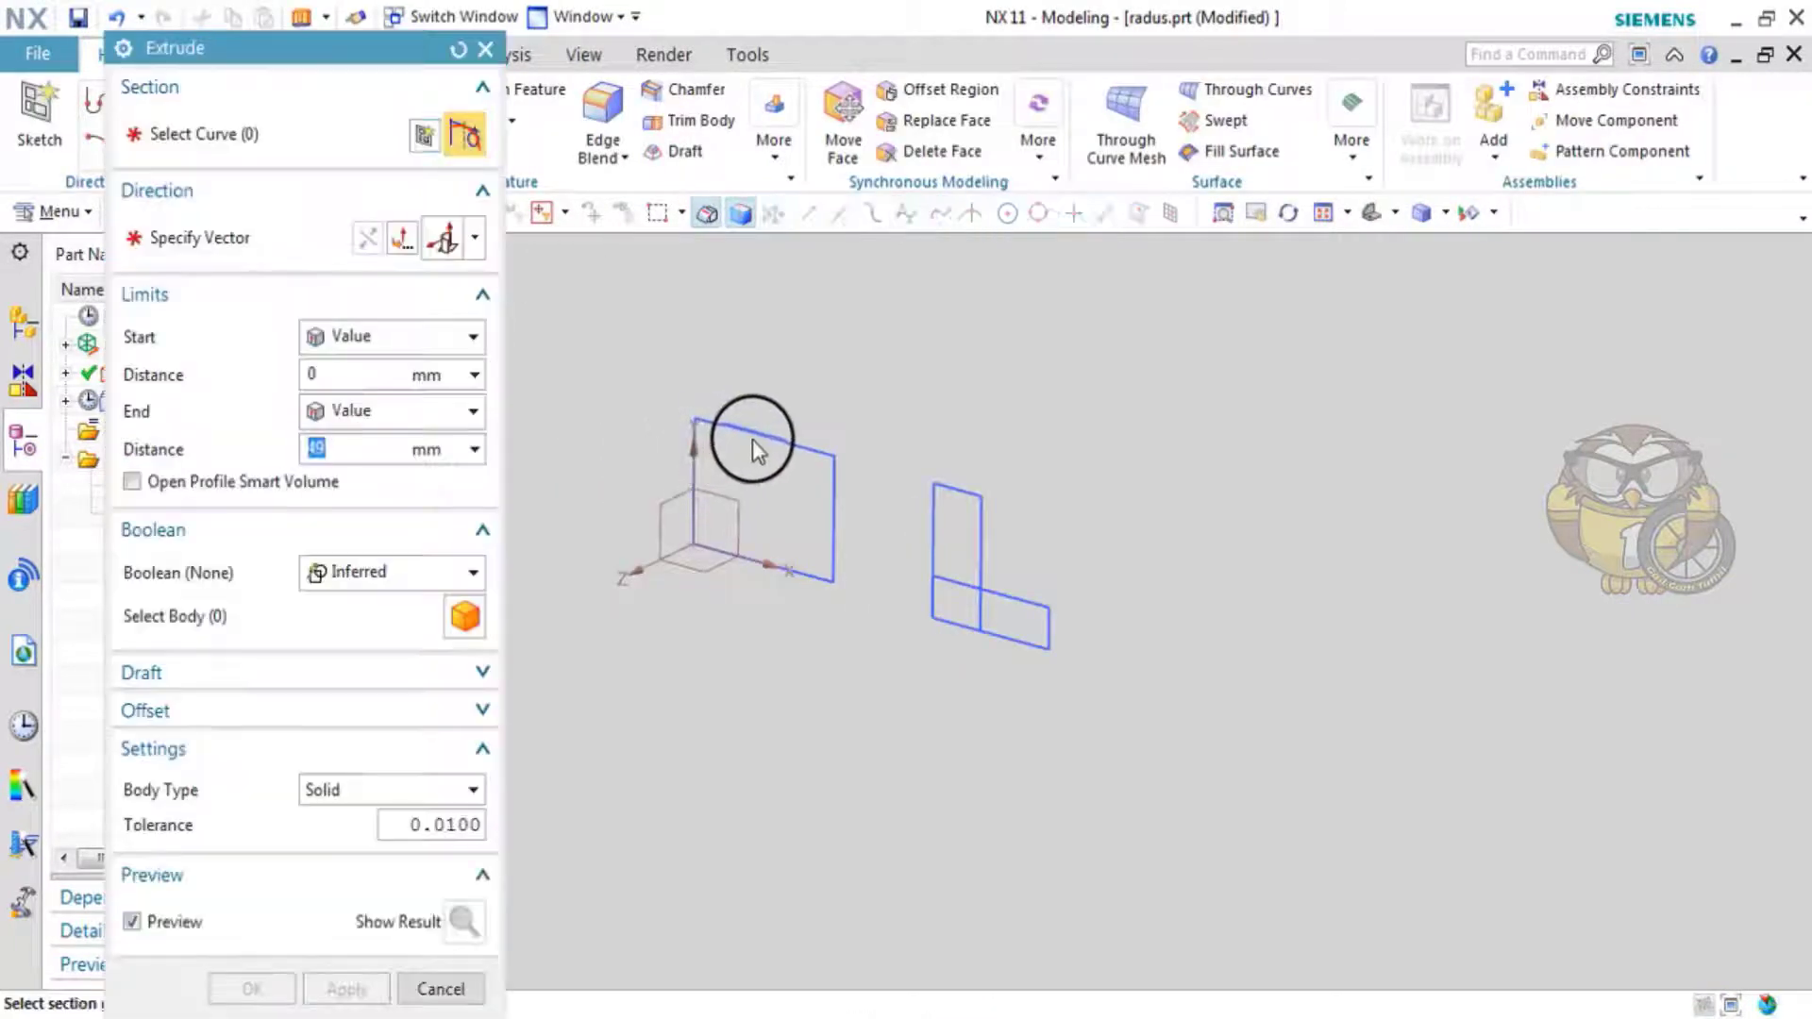
{"action": "left_click", "coordinate": [474, 576]}
{"action": "left_click", "coordinate": [389, 604]}
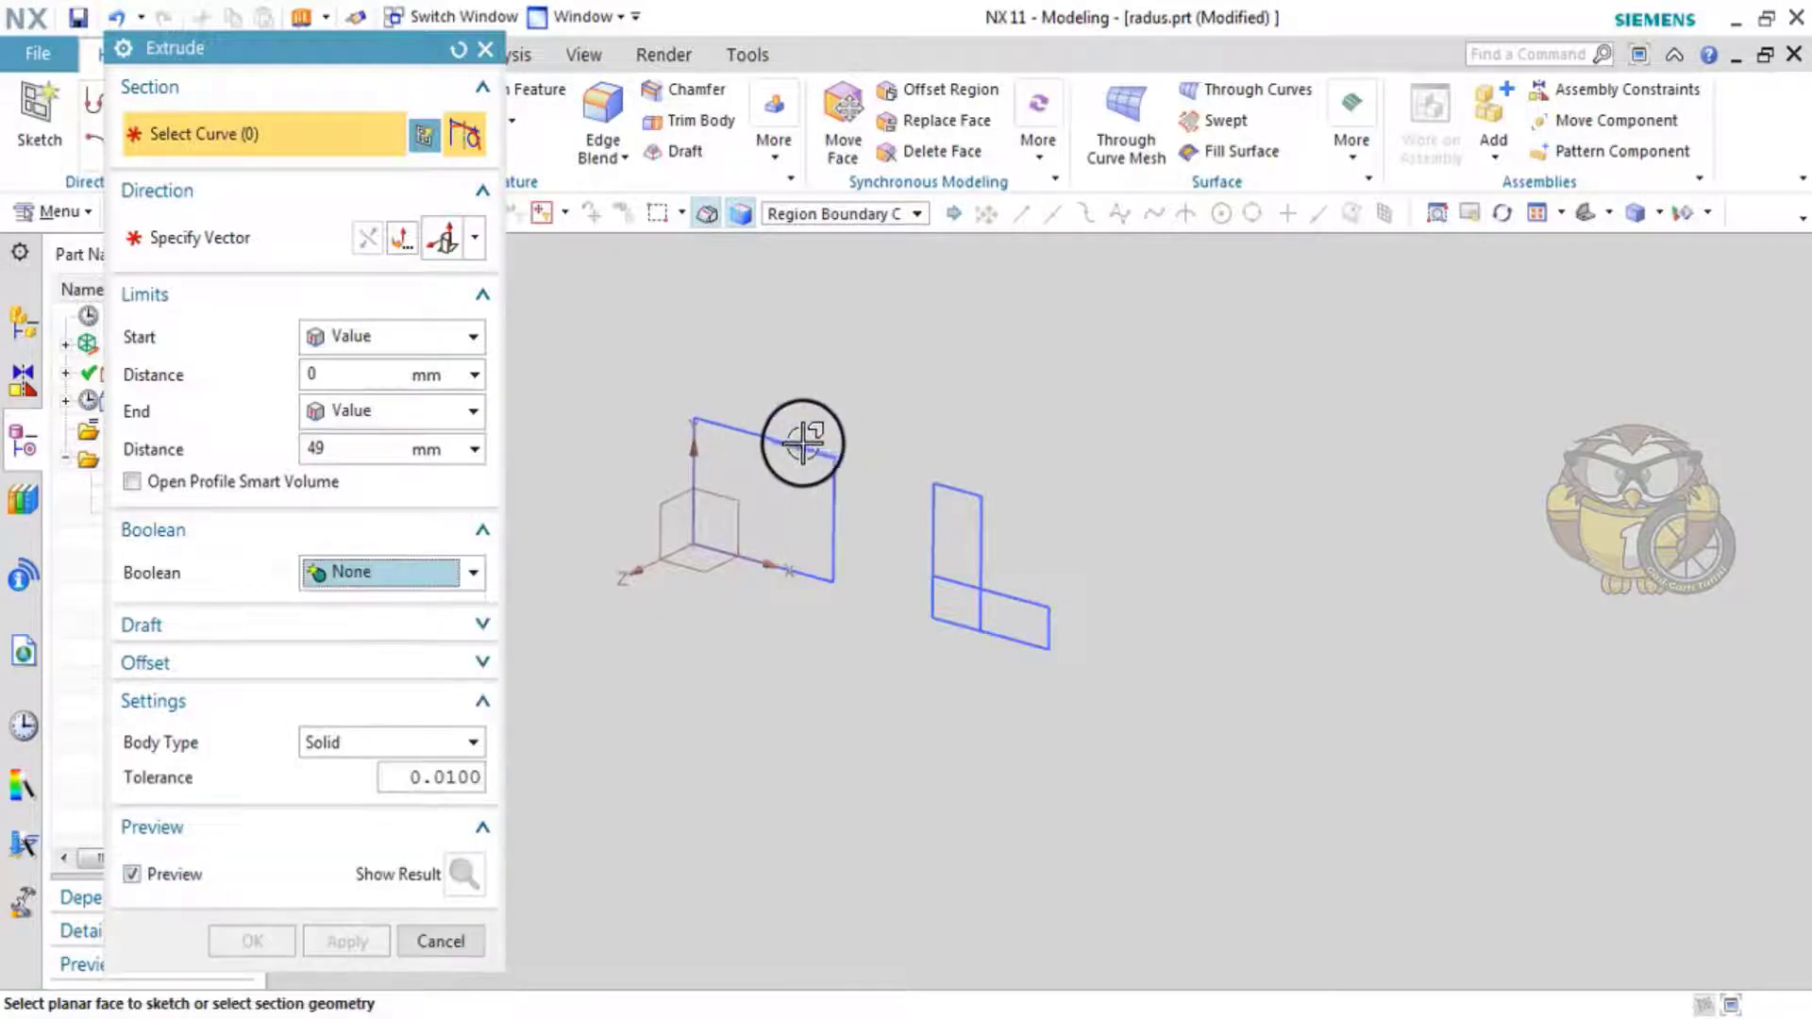
{"action": "left_click", "coordinate": [789, 439]}
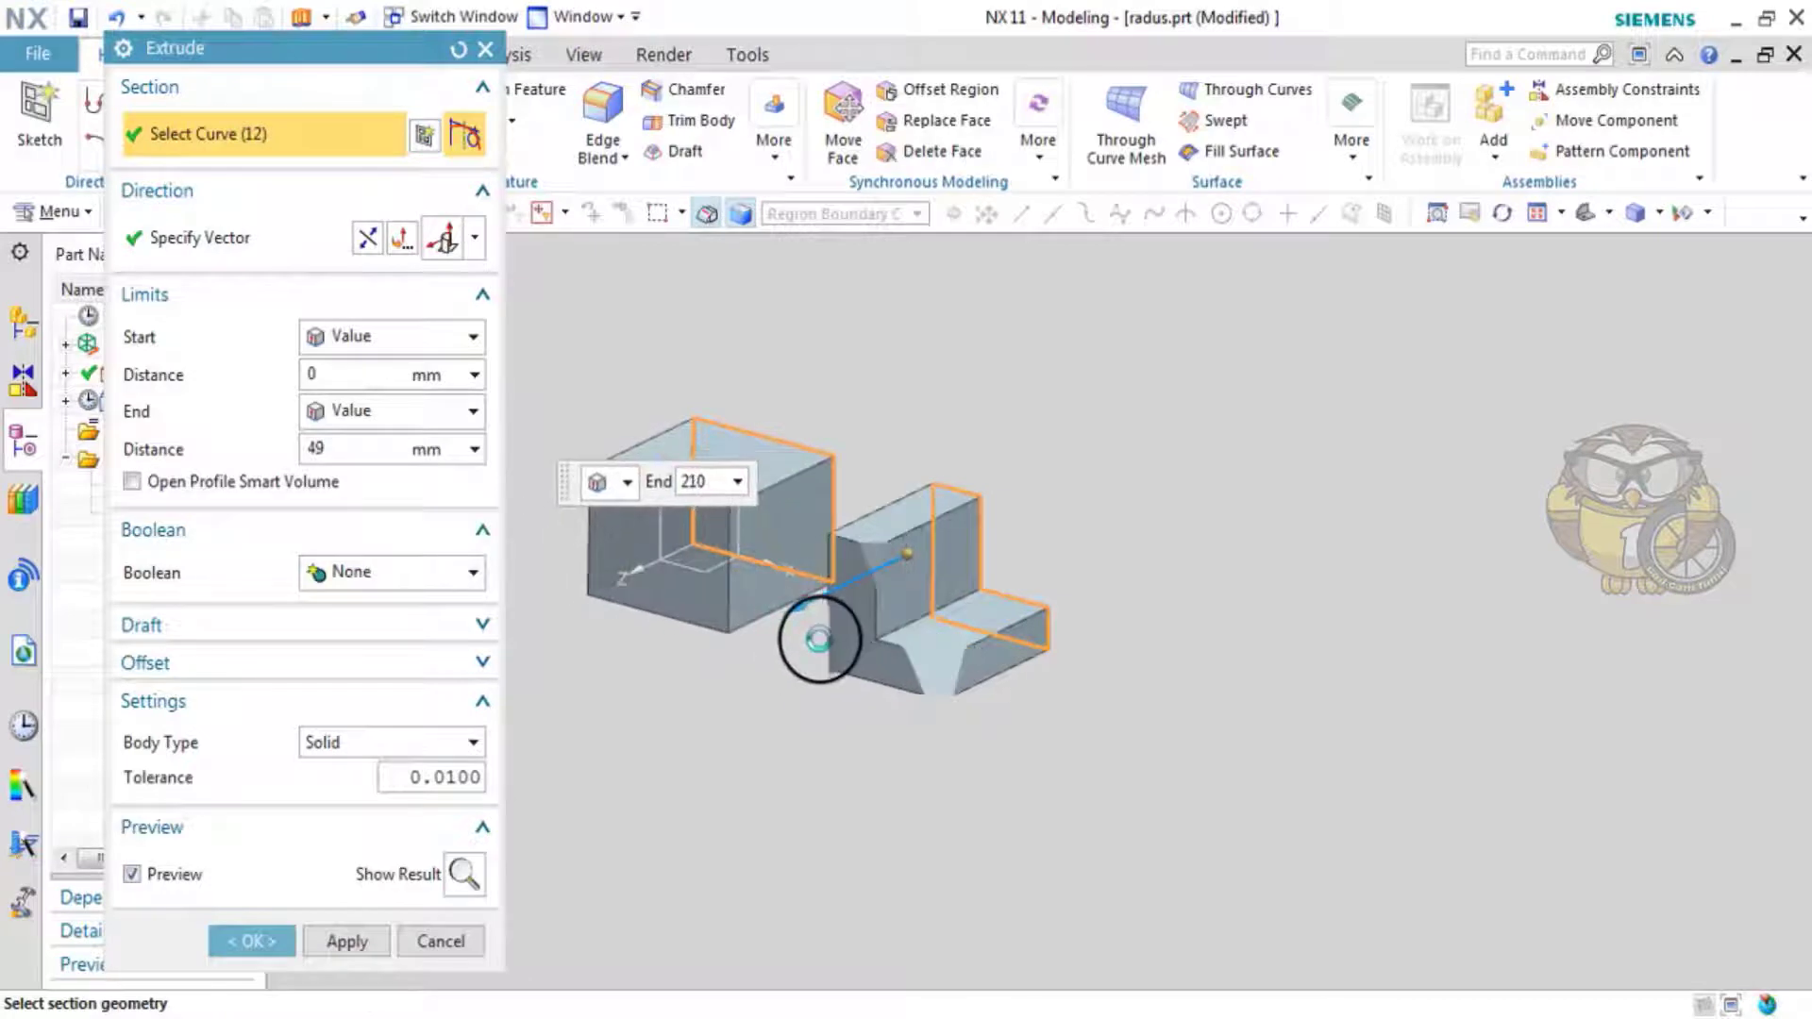
{"action": "left_click_drag", "start_coordinate": [797, 647], "coordinate": [657, 583]}
{"action": "key", "text": "BackSpace"}
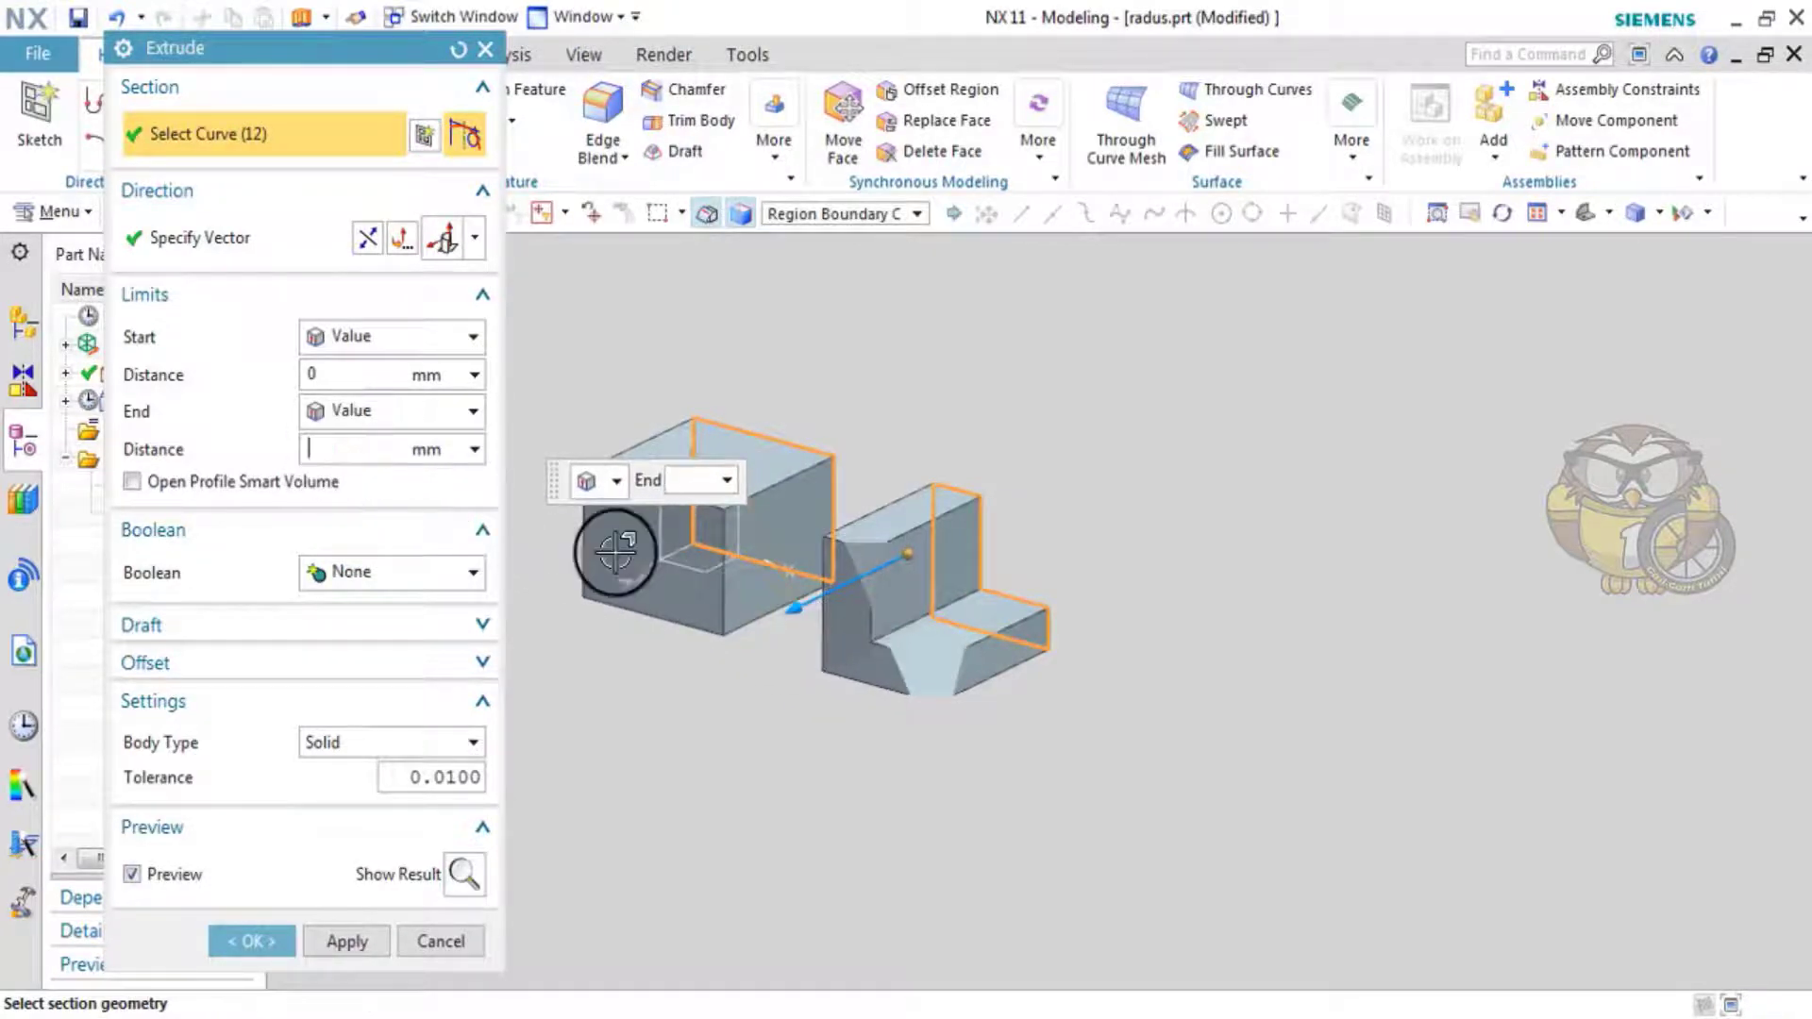
{"action": "type", "text": "50"}
{"action": "key", "text": "Return"}
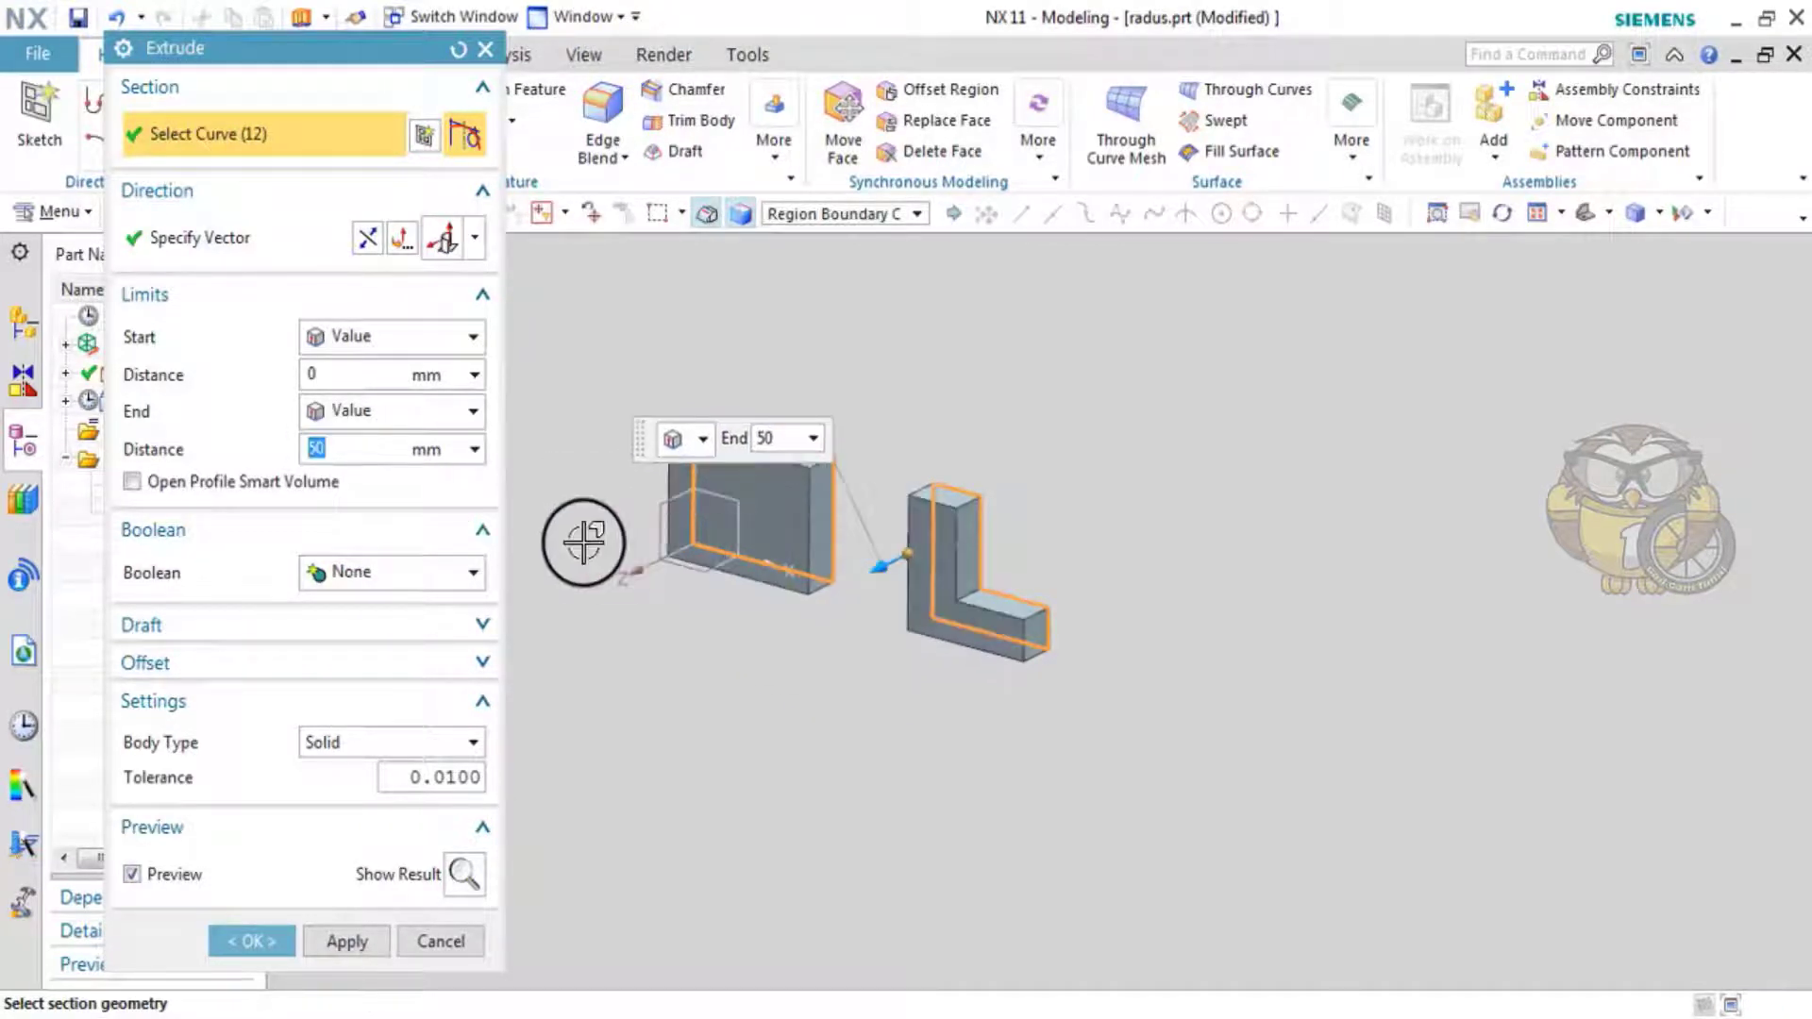
{"action": "mouse_move", "coordinate": [583, 542]}
{"action": "middle_mouse_down"}
{"action": "mouse_move", "coordinate": [809, 538]}
{"action": "mouse_move", "coordinate": [931, 570]}
{"action": "middle_mouse_up"}
{"action": "left_click_drag", "start_coordinate": [943, 567], "coordinate": [837, 634]}
{"action": "left_click", "coordinate": [252, 940]}
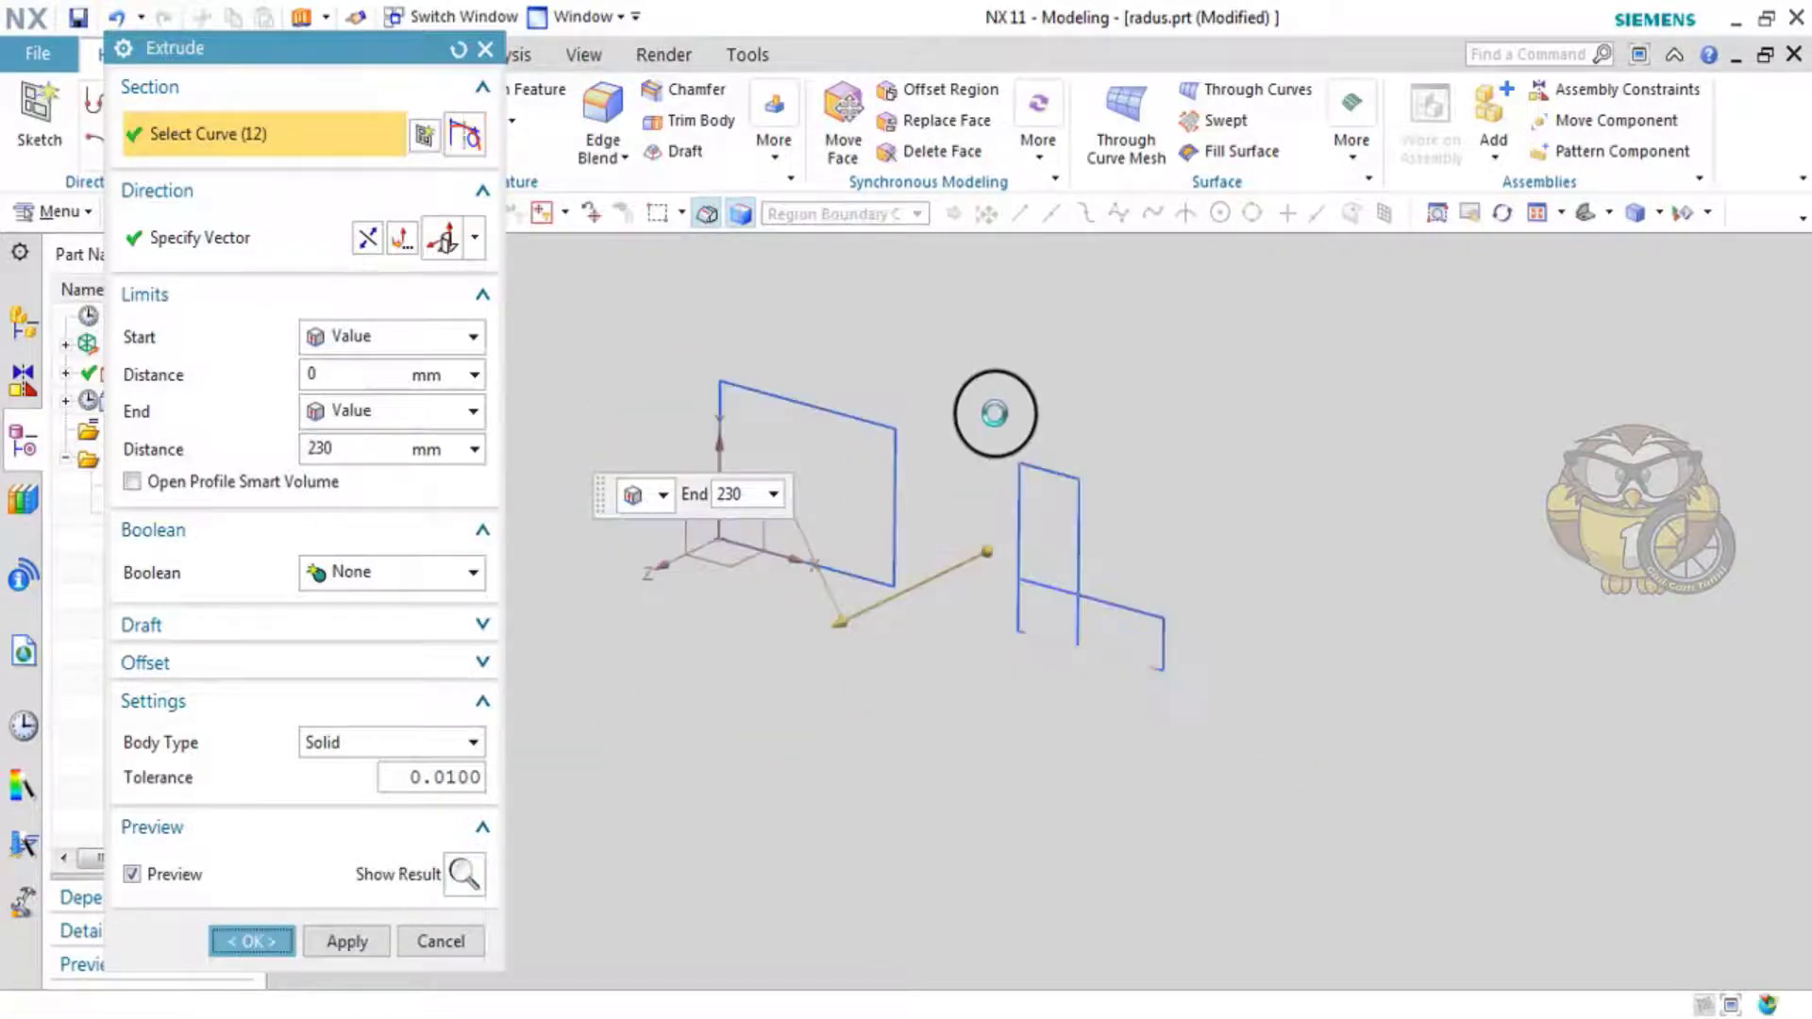
- Orbit the block and L-shaped solid into an isometric view with Y up
{"action": "mouse_move", "coordinate": [942, 590]}
{"action": "middle_mouse_down"}
{"action": "mouse_move", "coordinate": [917, 657]}
{"action": "mouse_move", "coordinate": [1066, 488]}
{"action": "middle_mouse_up"}
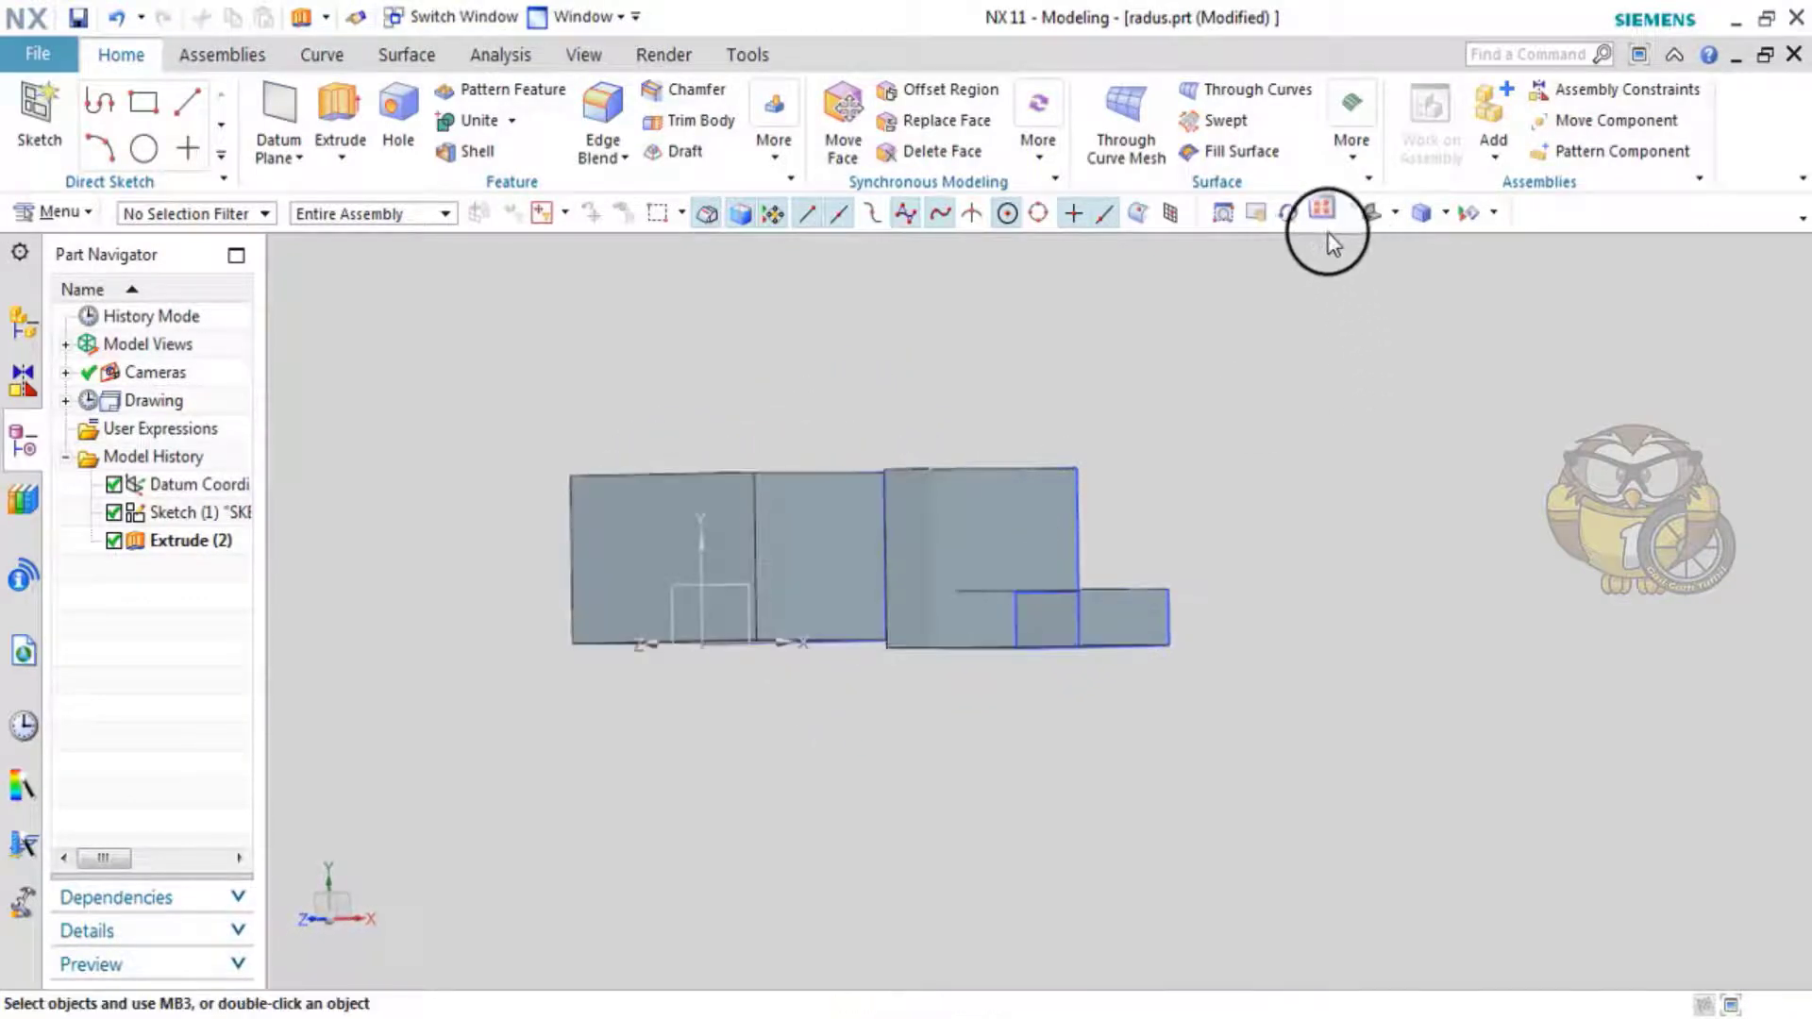
{"action": "scroll", "coordinate": [1245, 542], "scroll_direction": "up", "scroll_amount": 3}
{"action": "scroll", "coordinate": [1262, 562], "scroll_direction": "down", "scroll_amount": 2}
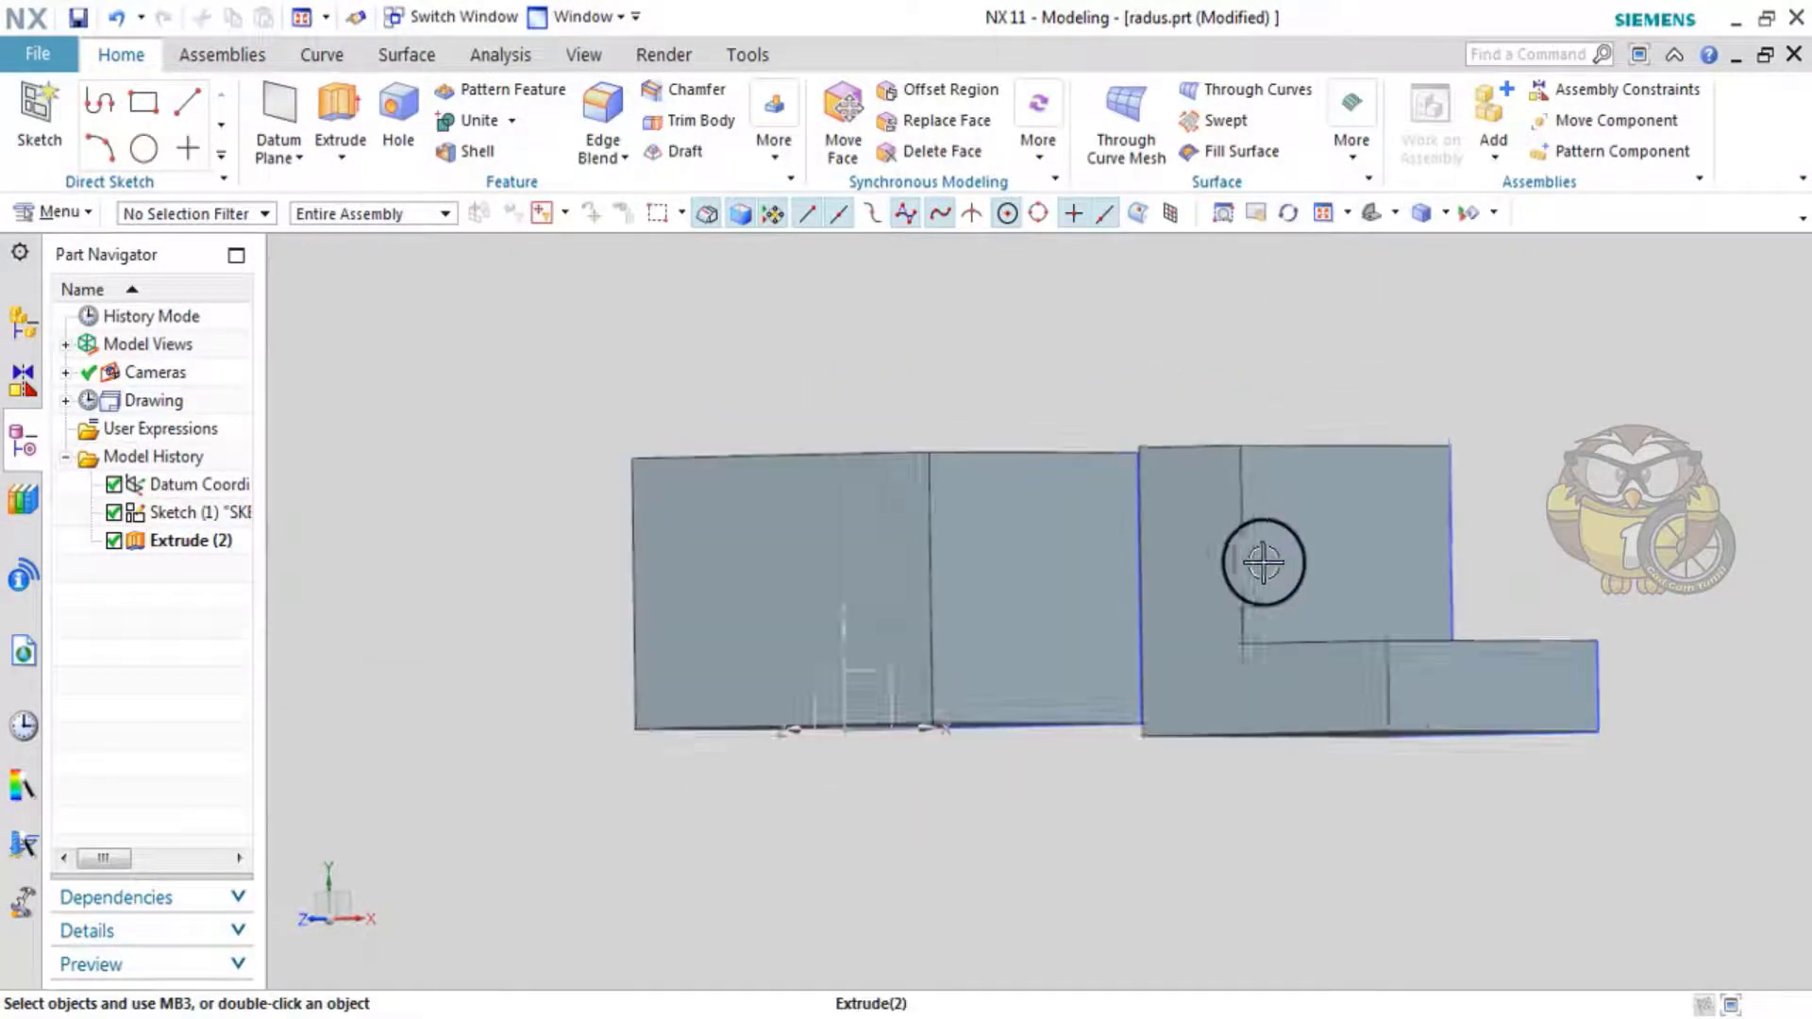
{"action": "mouse_move", "coordinate": [1261, 563]}
{"action": "middle_mouse_down"}
{"action": "mouse_move", "coordinate": [1203, 663]}
{"action": "mouse_move", "coordinate": [1226, 651]}
{"action": "mouse_move", "coordinate": [1044, 635]}
{"action": "mouse_move", "coordinate": [1092, 647]}
{"action": "middle_mouse_up"}
{"action": "mouse_move", "coordinate": [994, 518]}
{"action": "middle_mouse_down"}
{"action": "mouse_move", "coordinate": [879, 622]}
{"action": "mouse_move", "coordinate": [842, 626]}
{"action": "middle_mouse_up"}
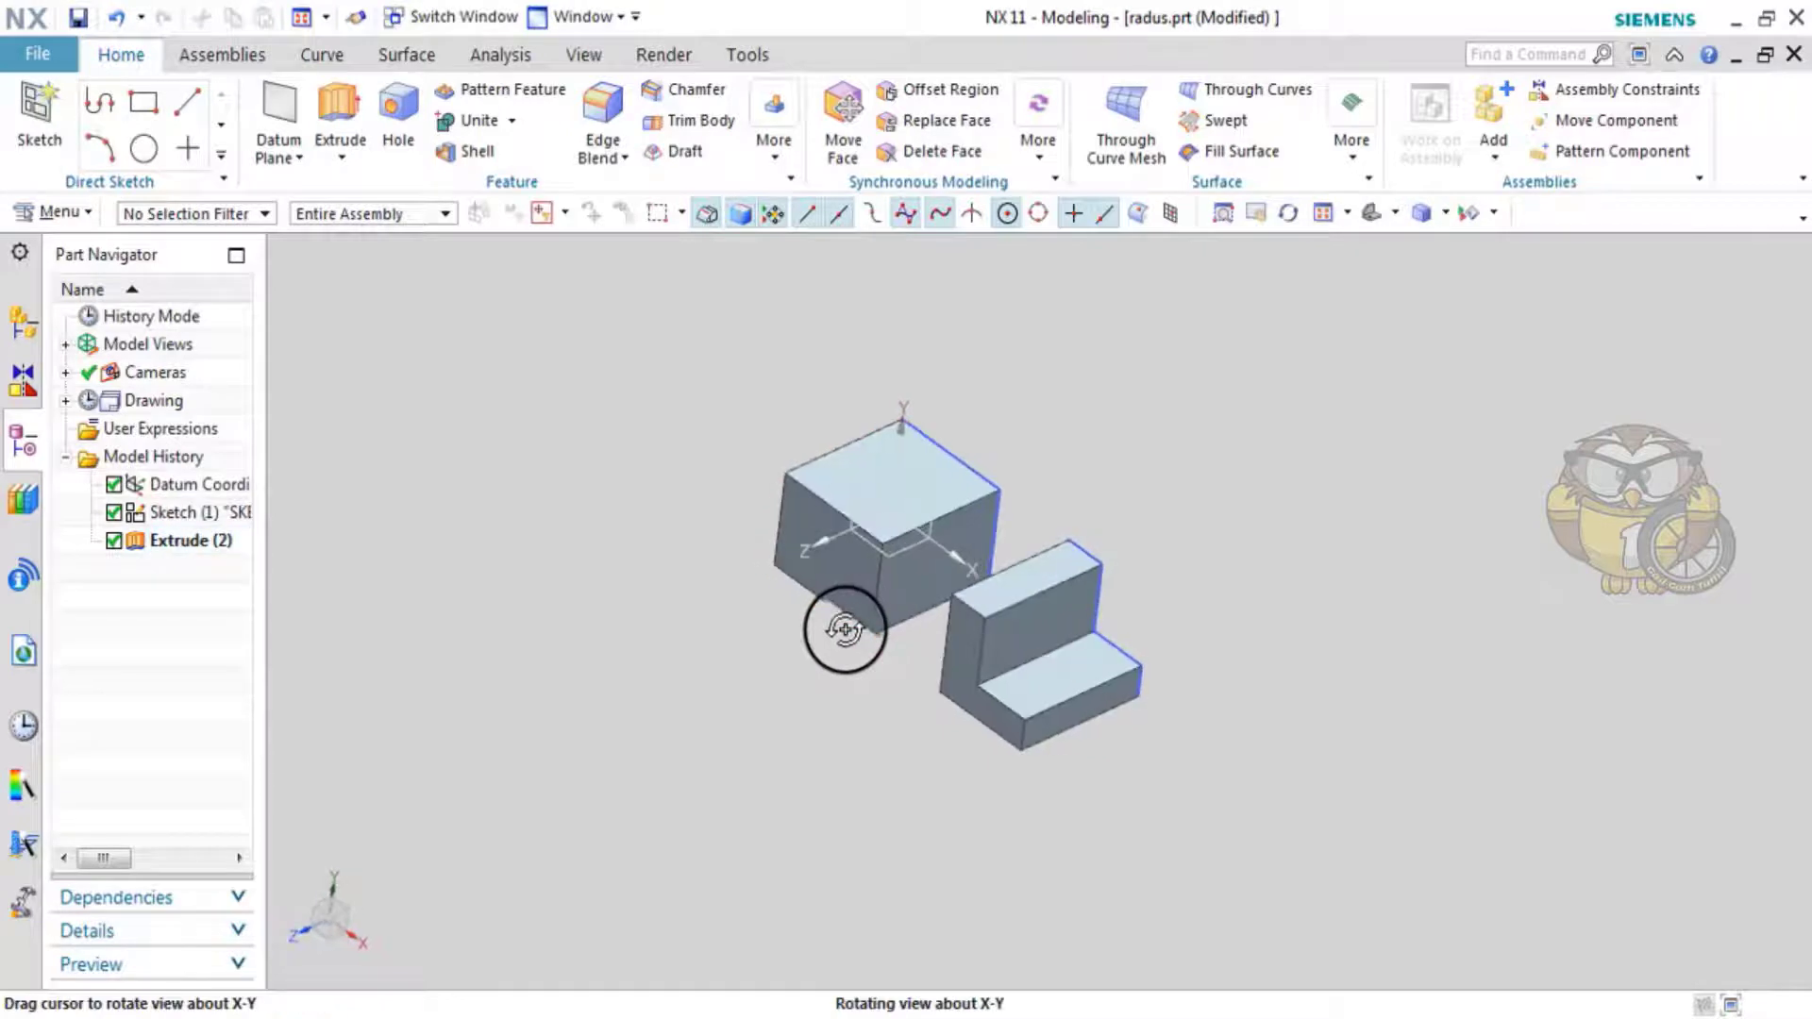
- Start a chamfer on the solids and reposition its dialog, toggling the edge section
{"action": "left_click", "coordinate": [698, 99]}
{"action": "scroll", "coordinate": [805, 566], "scroll_direction": "up", "scroll_amount": 3}
{"action": "middle_click_drag", "start_coordinate": [796, 529], "coordinate": [804, 529]}
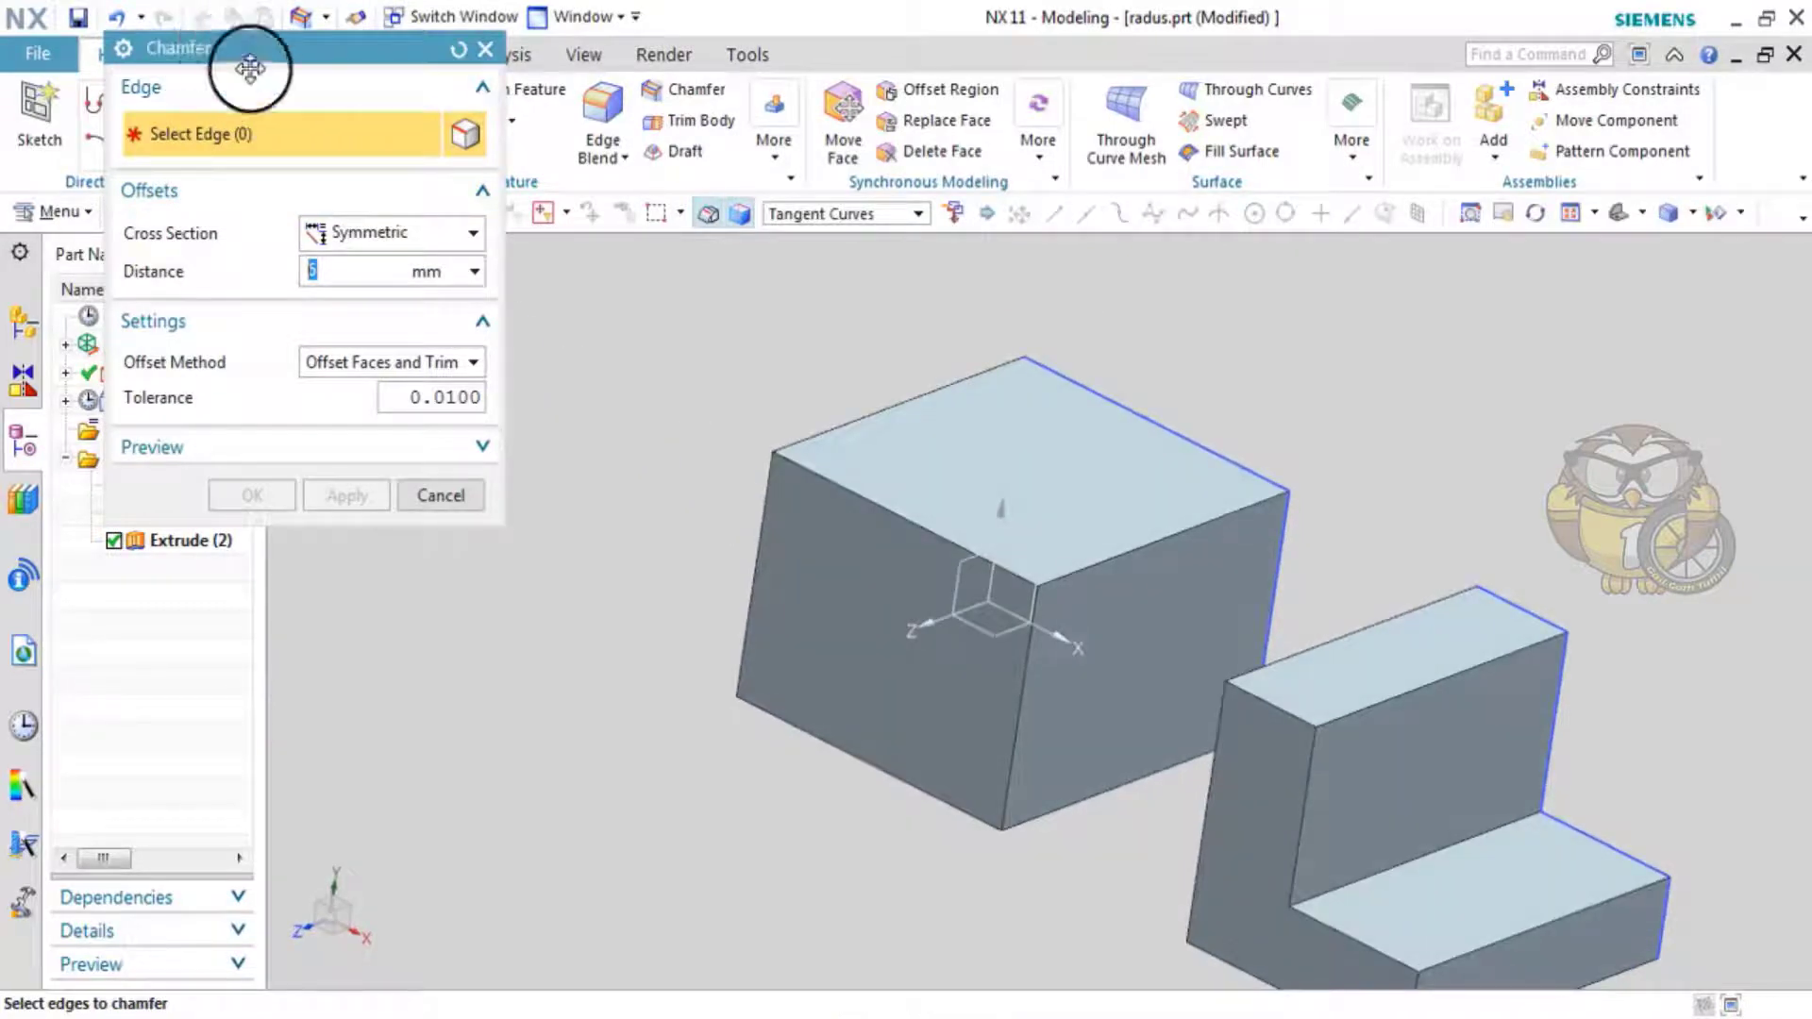
{"action": "left_click_drag", "start_coordinate": [250, 68], "coordinate": [386, 226]}
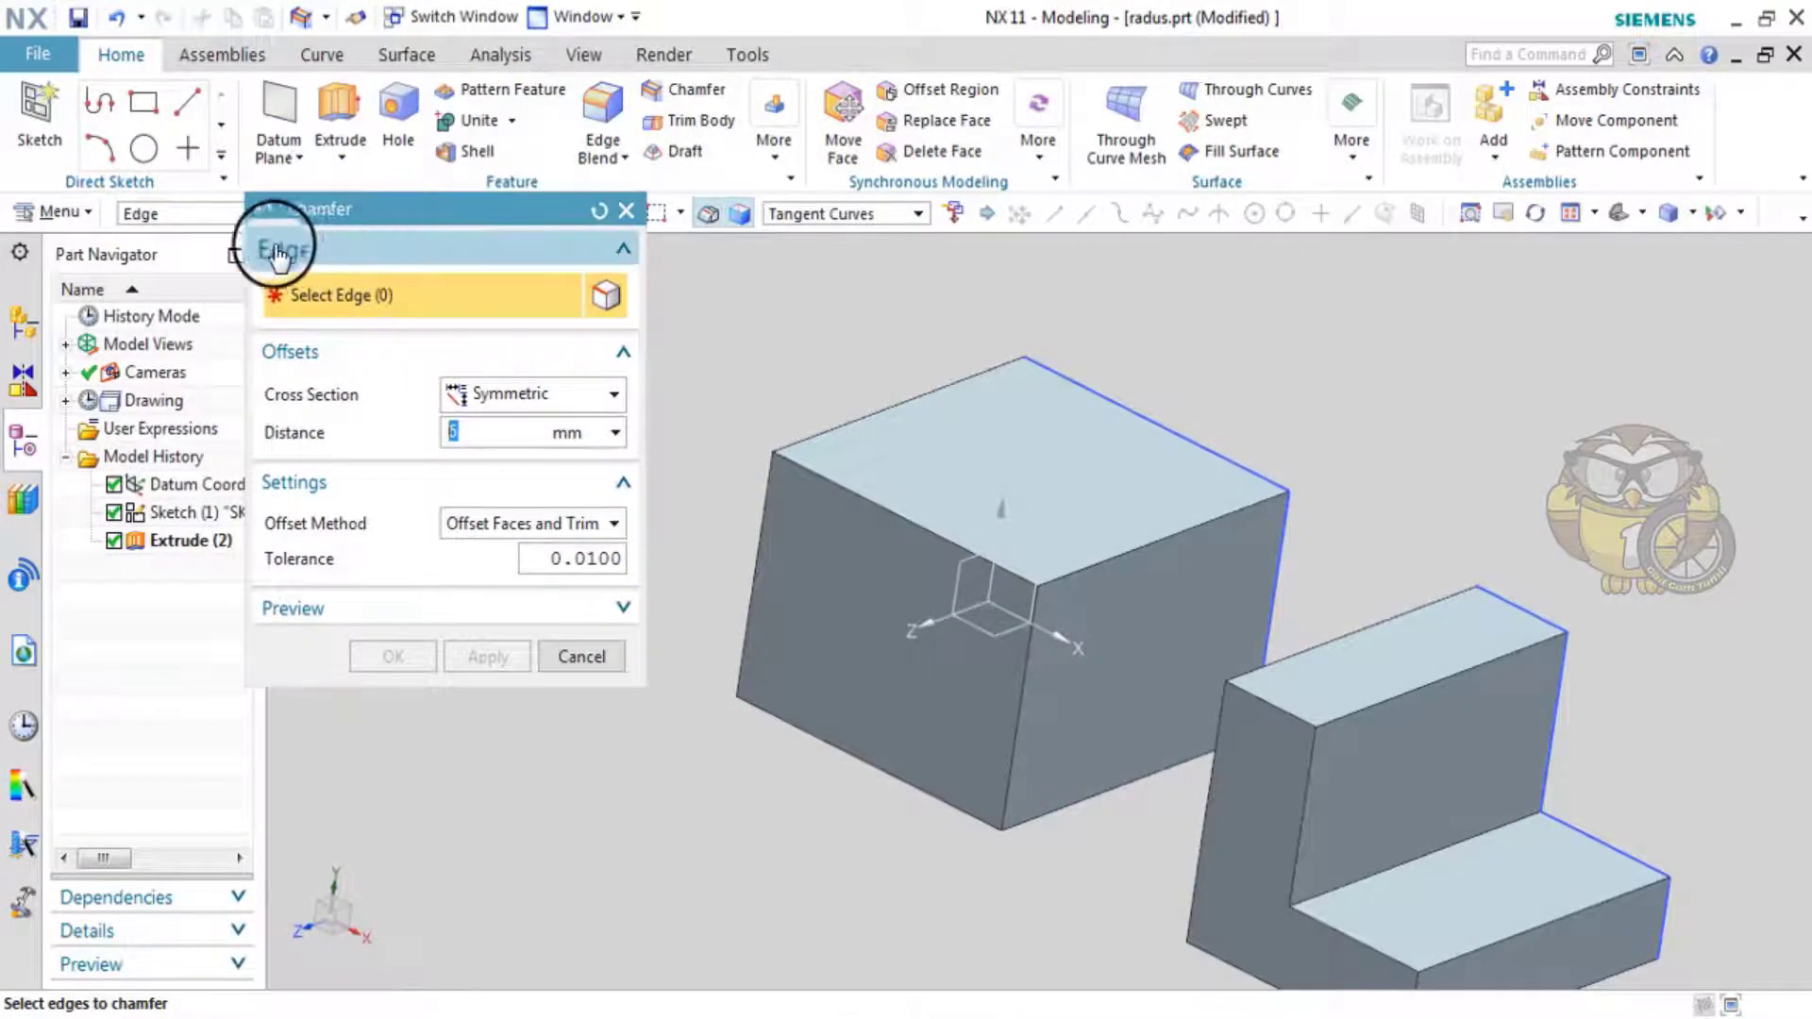
{"action": "left_click", "coordinate": [623, 249]}
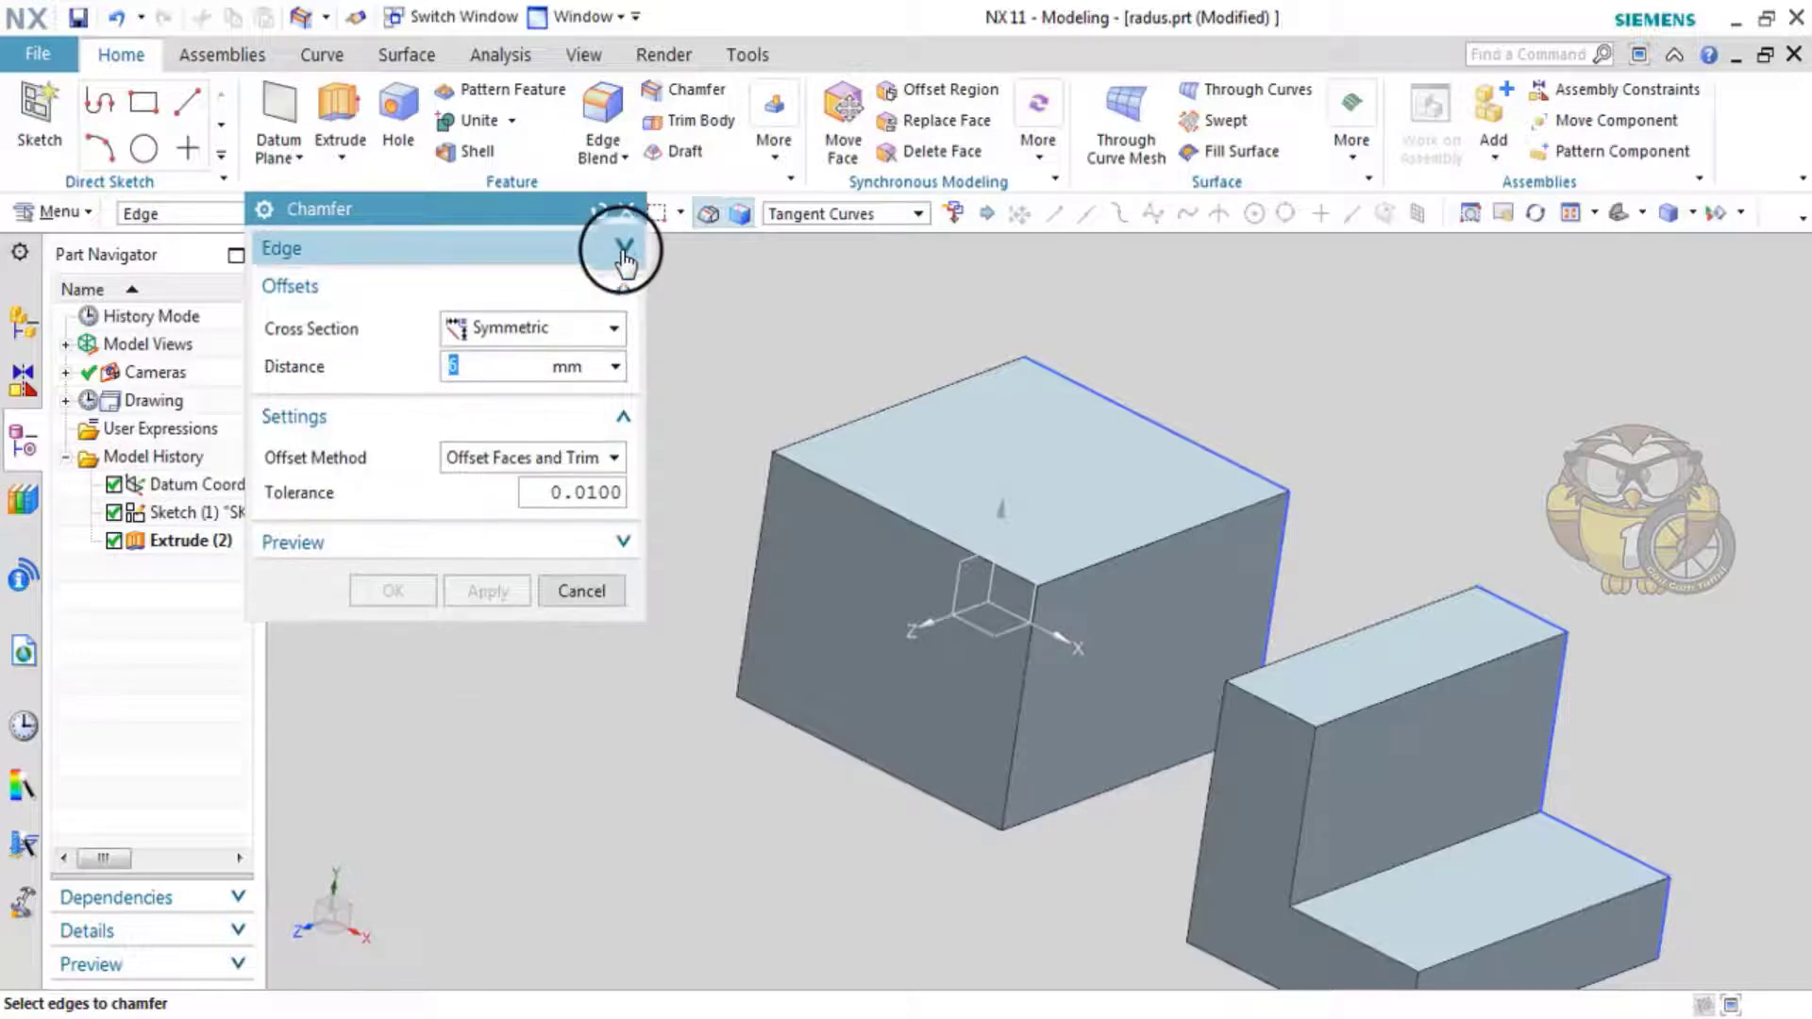
{"action": "left_click", "coordinate": [624, 249]}
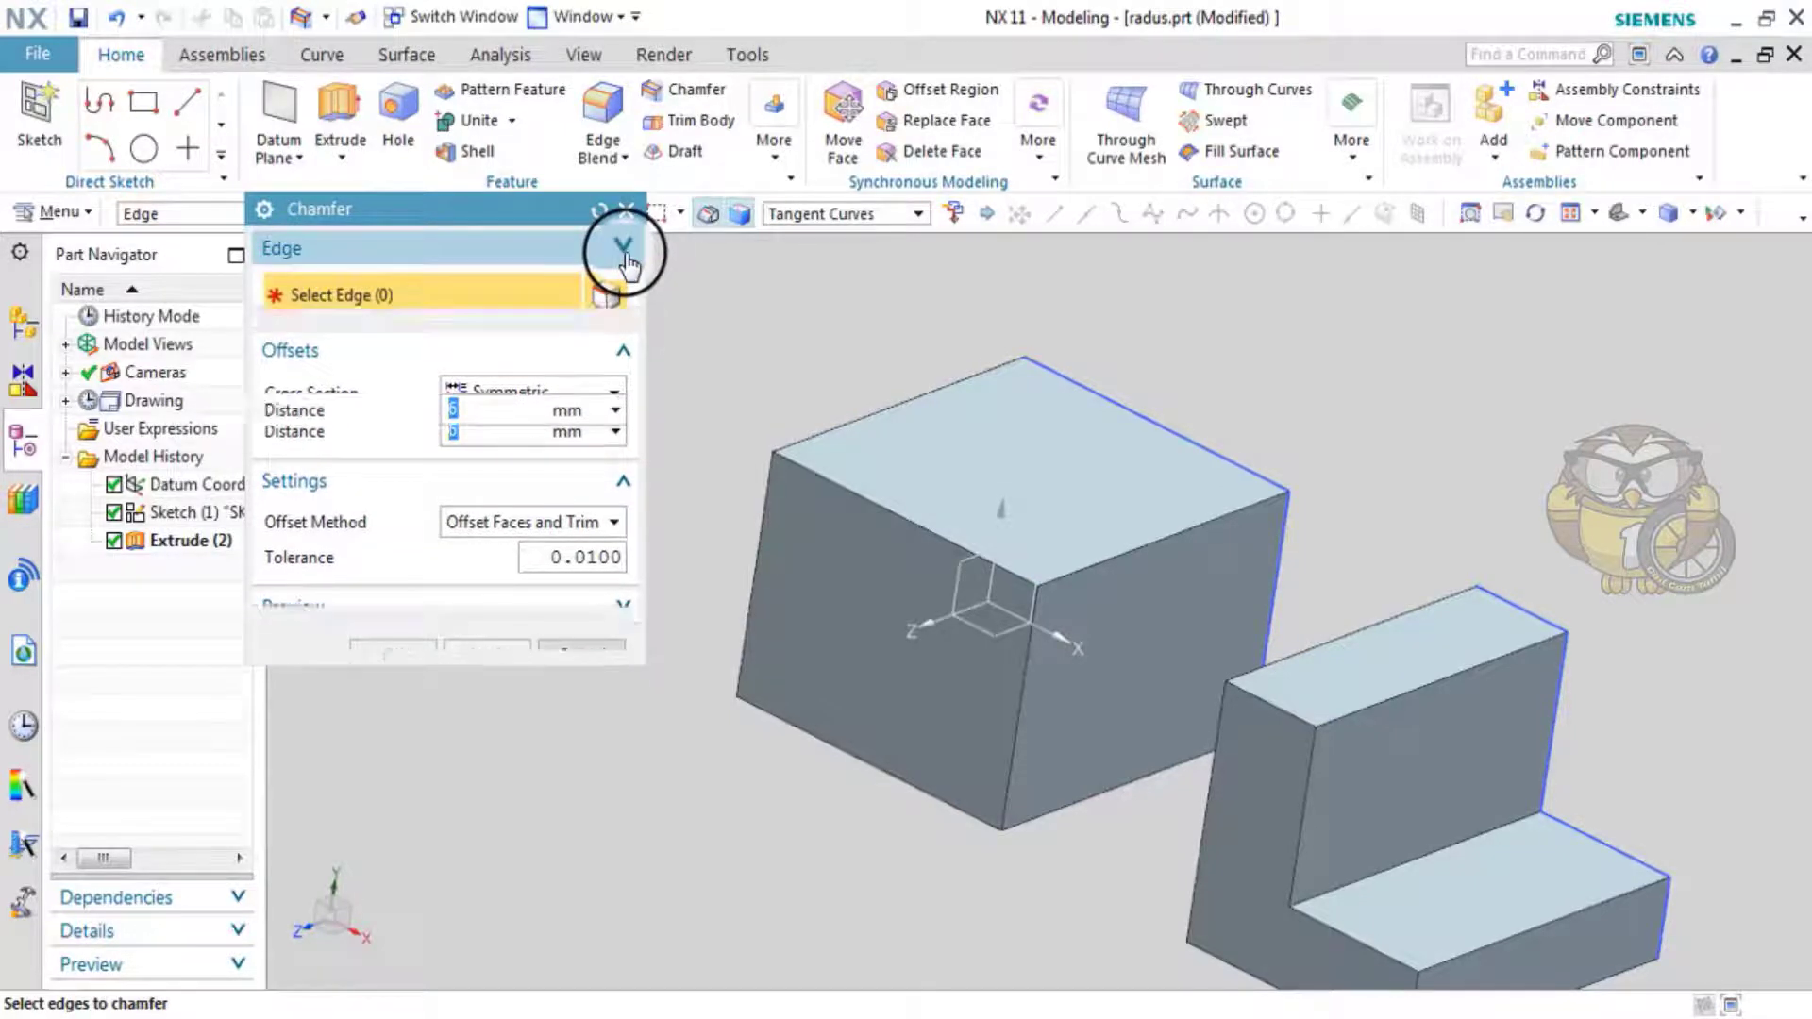
{"action": "left_click", "coordinate": [623, 248]}
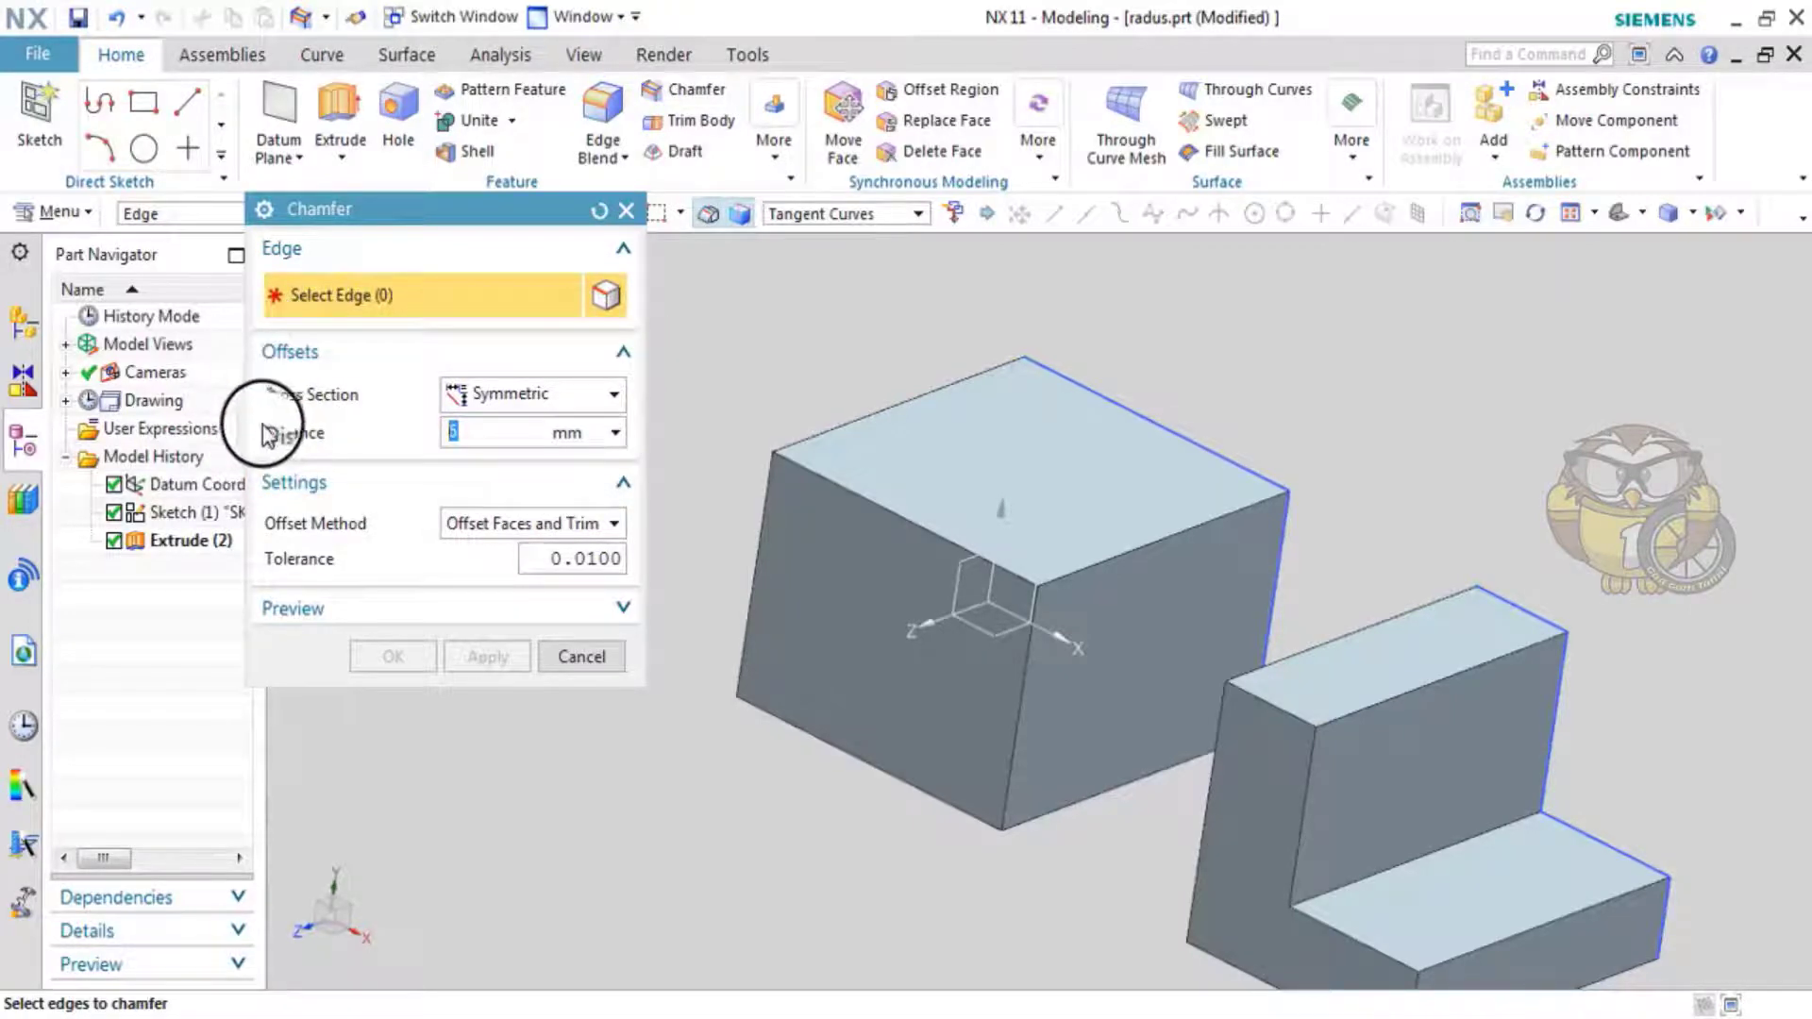
- Keep the Symmetric cross section at 6 mm and close Chamfer without chamfering
{"action": "left_click", "coordinate": [536, 396]}
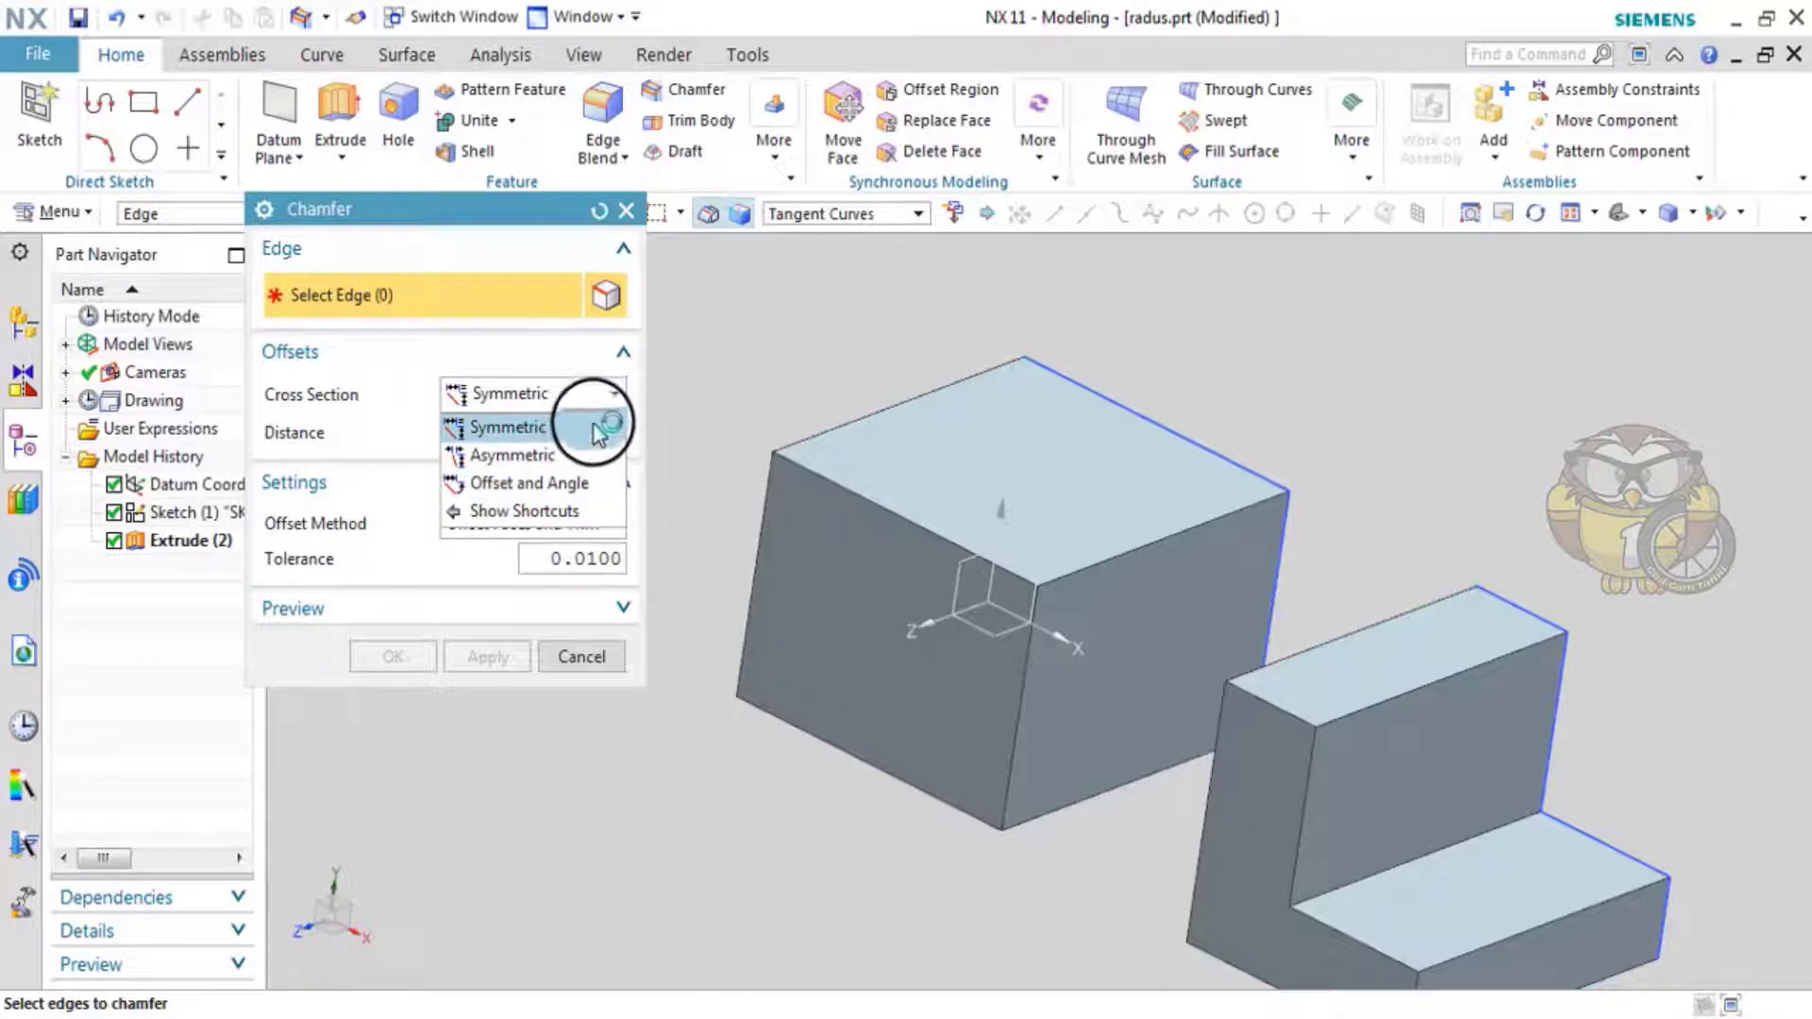
{"action": "left_click", "coordinate": [458, 353]}
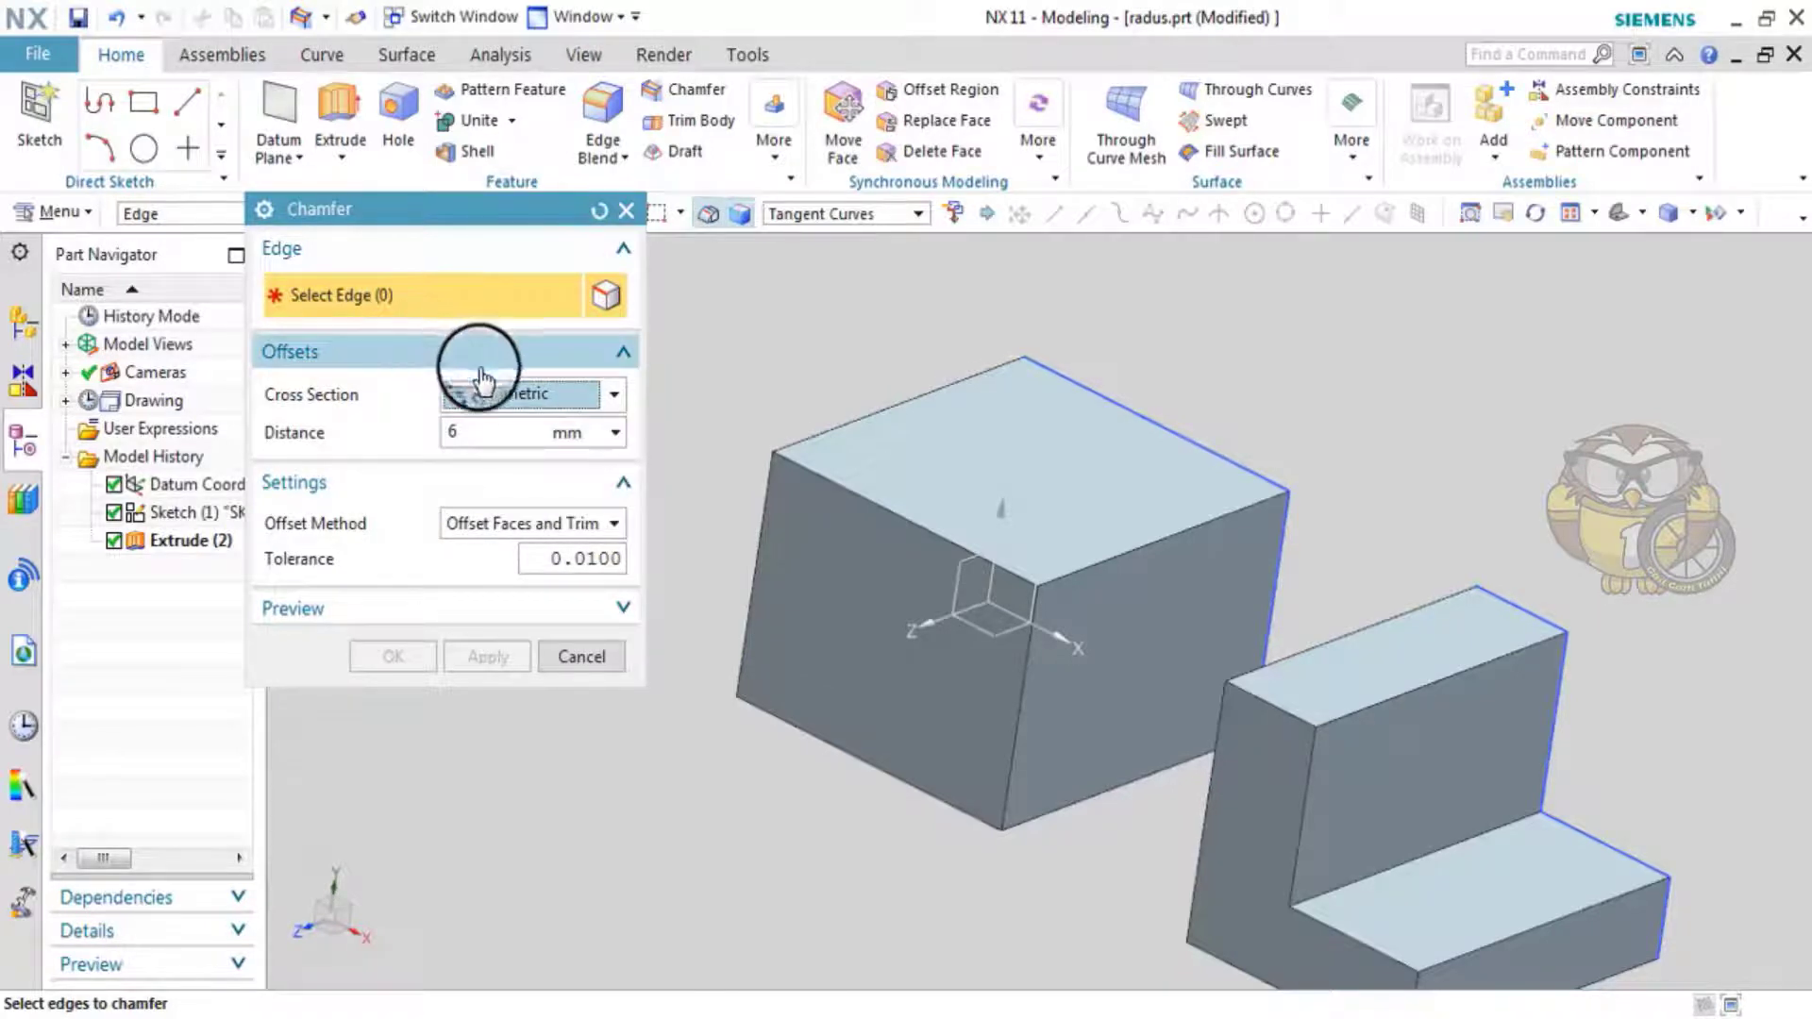
{"action": "left_click", "coordinate": [512, 396]}
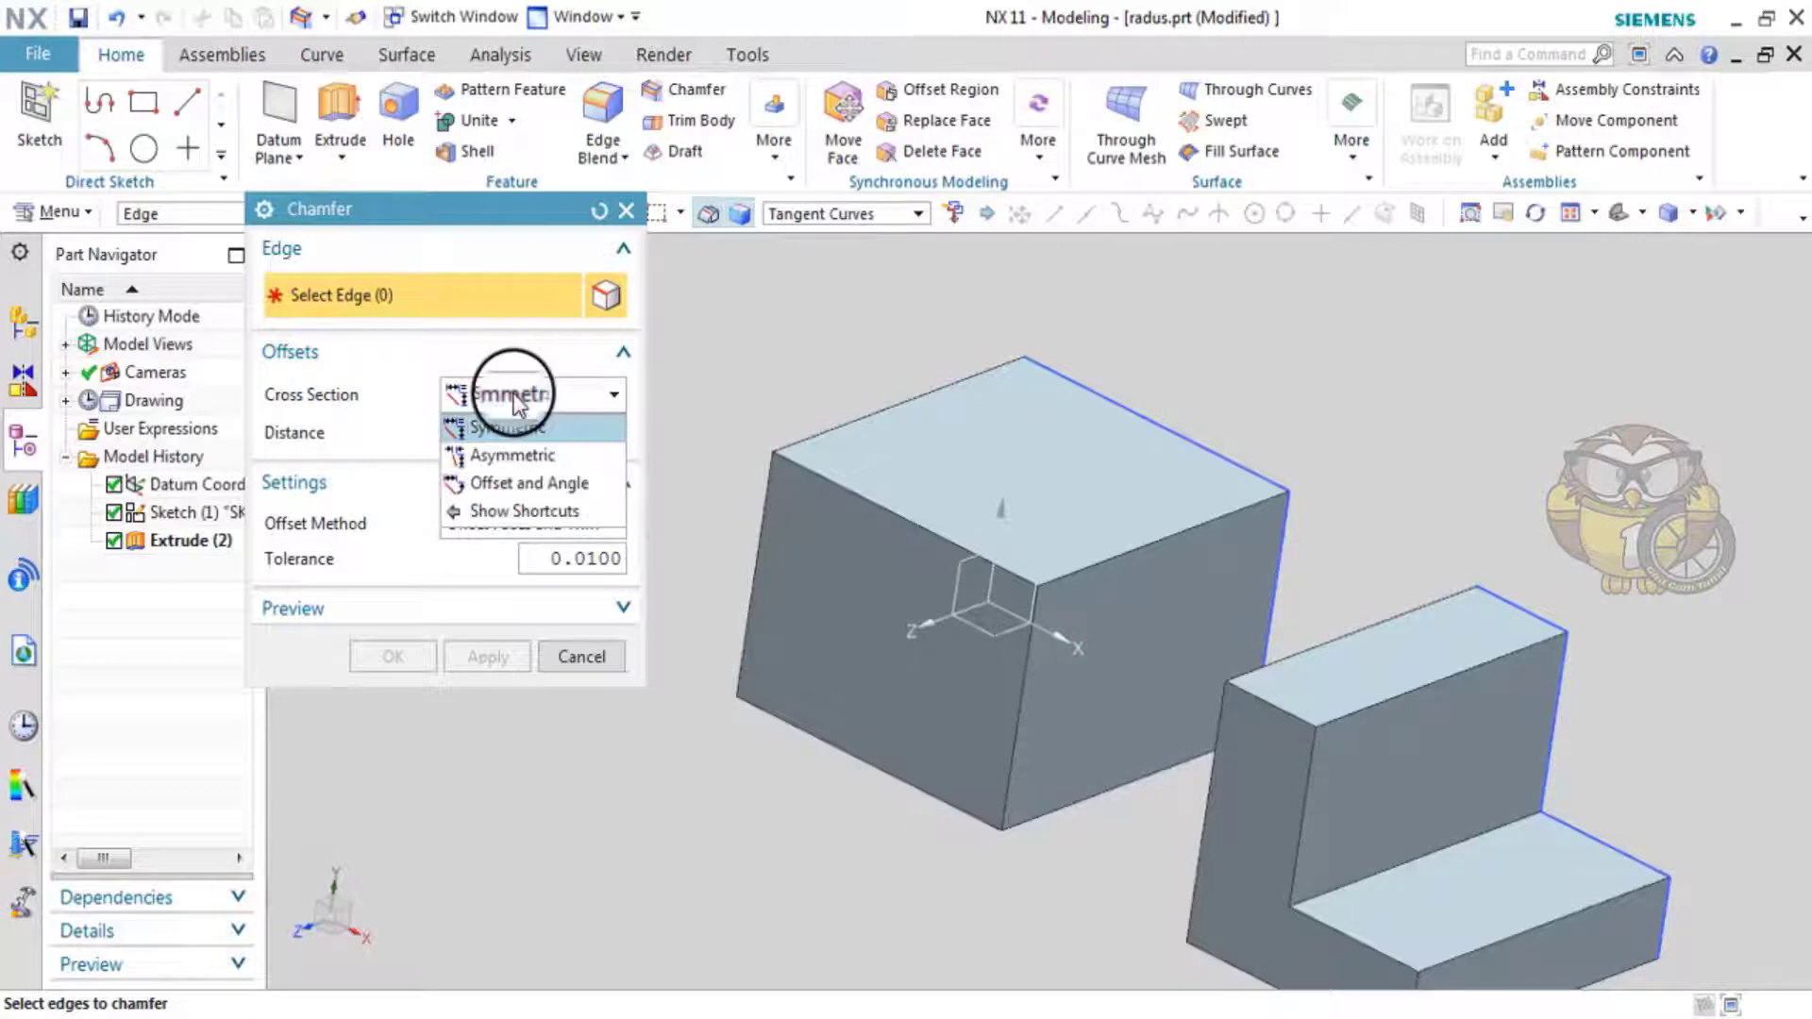
{"action": "left_click", "coordinate": [514, 401]}
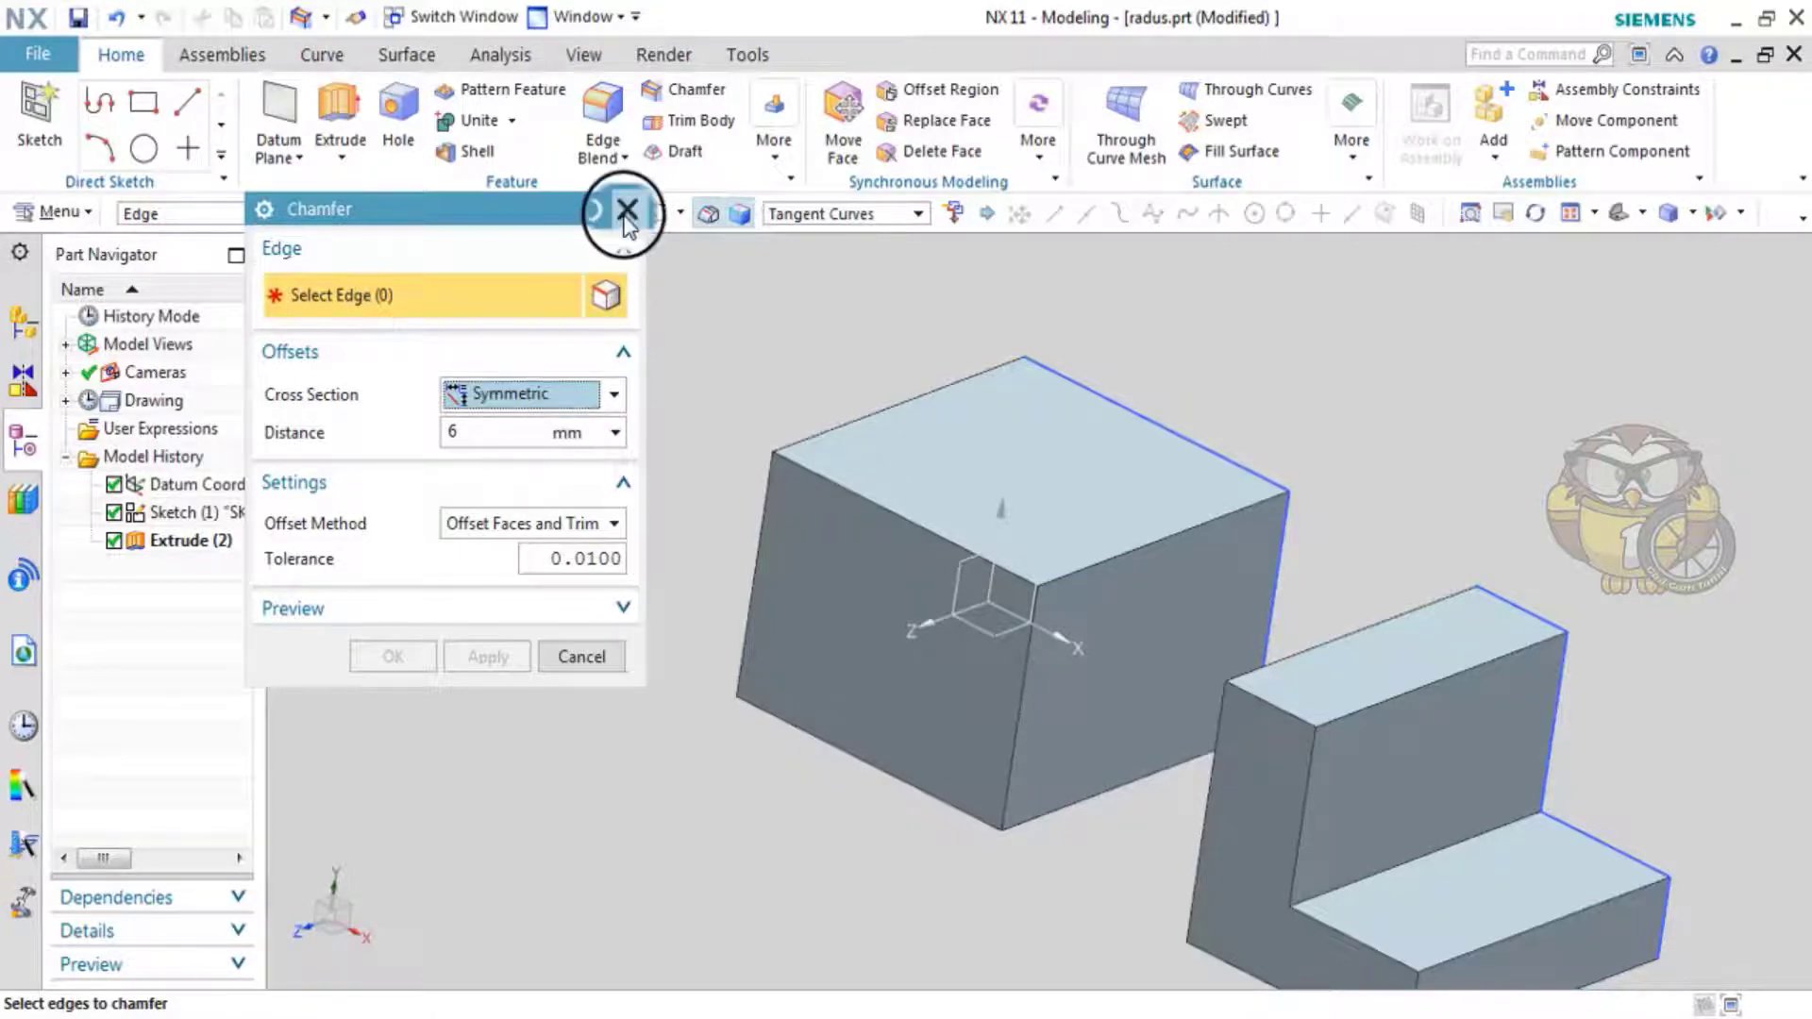
{"action": "left_click", "coordinate": [625, 210]}
- Inspect the Extrude end-distance value options and close Extrude unchanged
{"action": "left_click", "coordinate": [354, 136]}
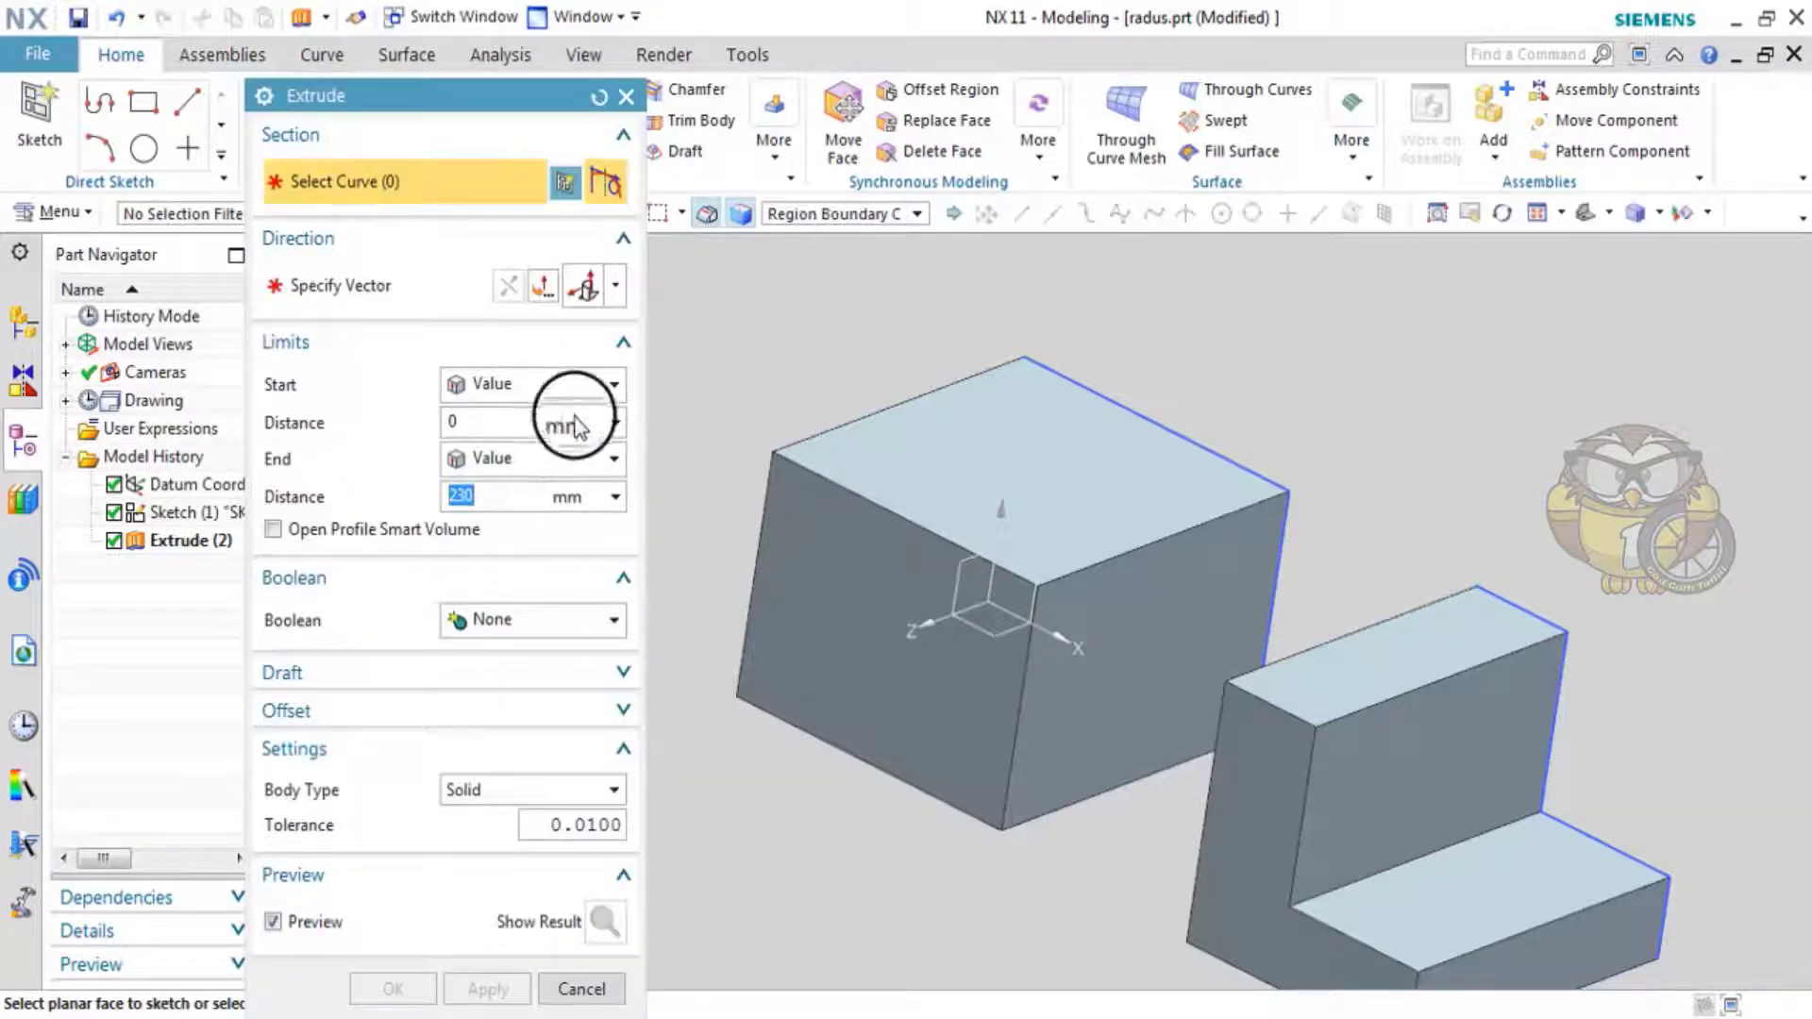
{"action": "left_click", "coordinate": [615, 499]}
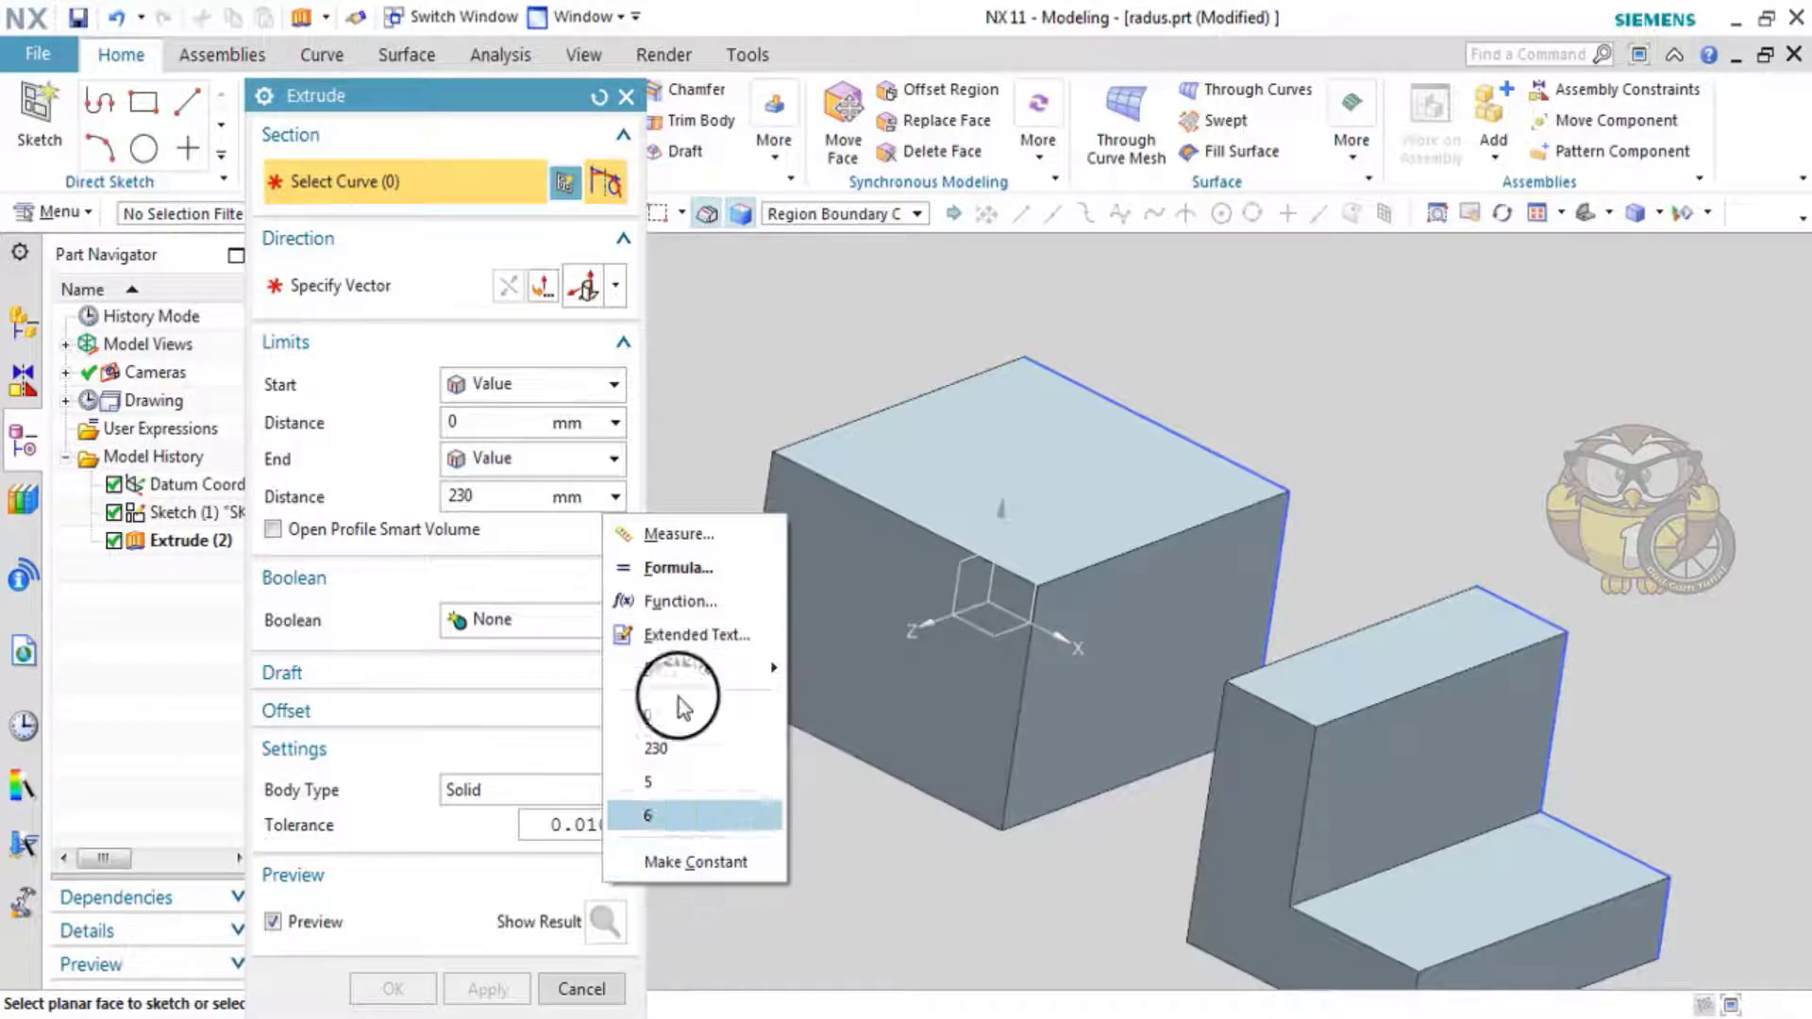
{"action": "left_click", "coordinate": [677, 394]}
{"action": "left_click", "coordinate": [627, 97]}
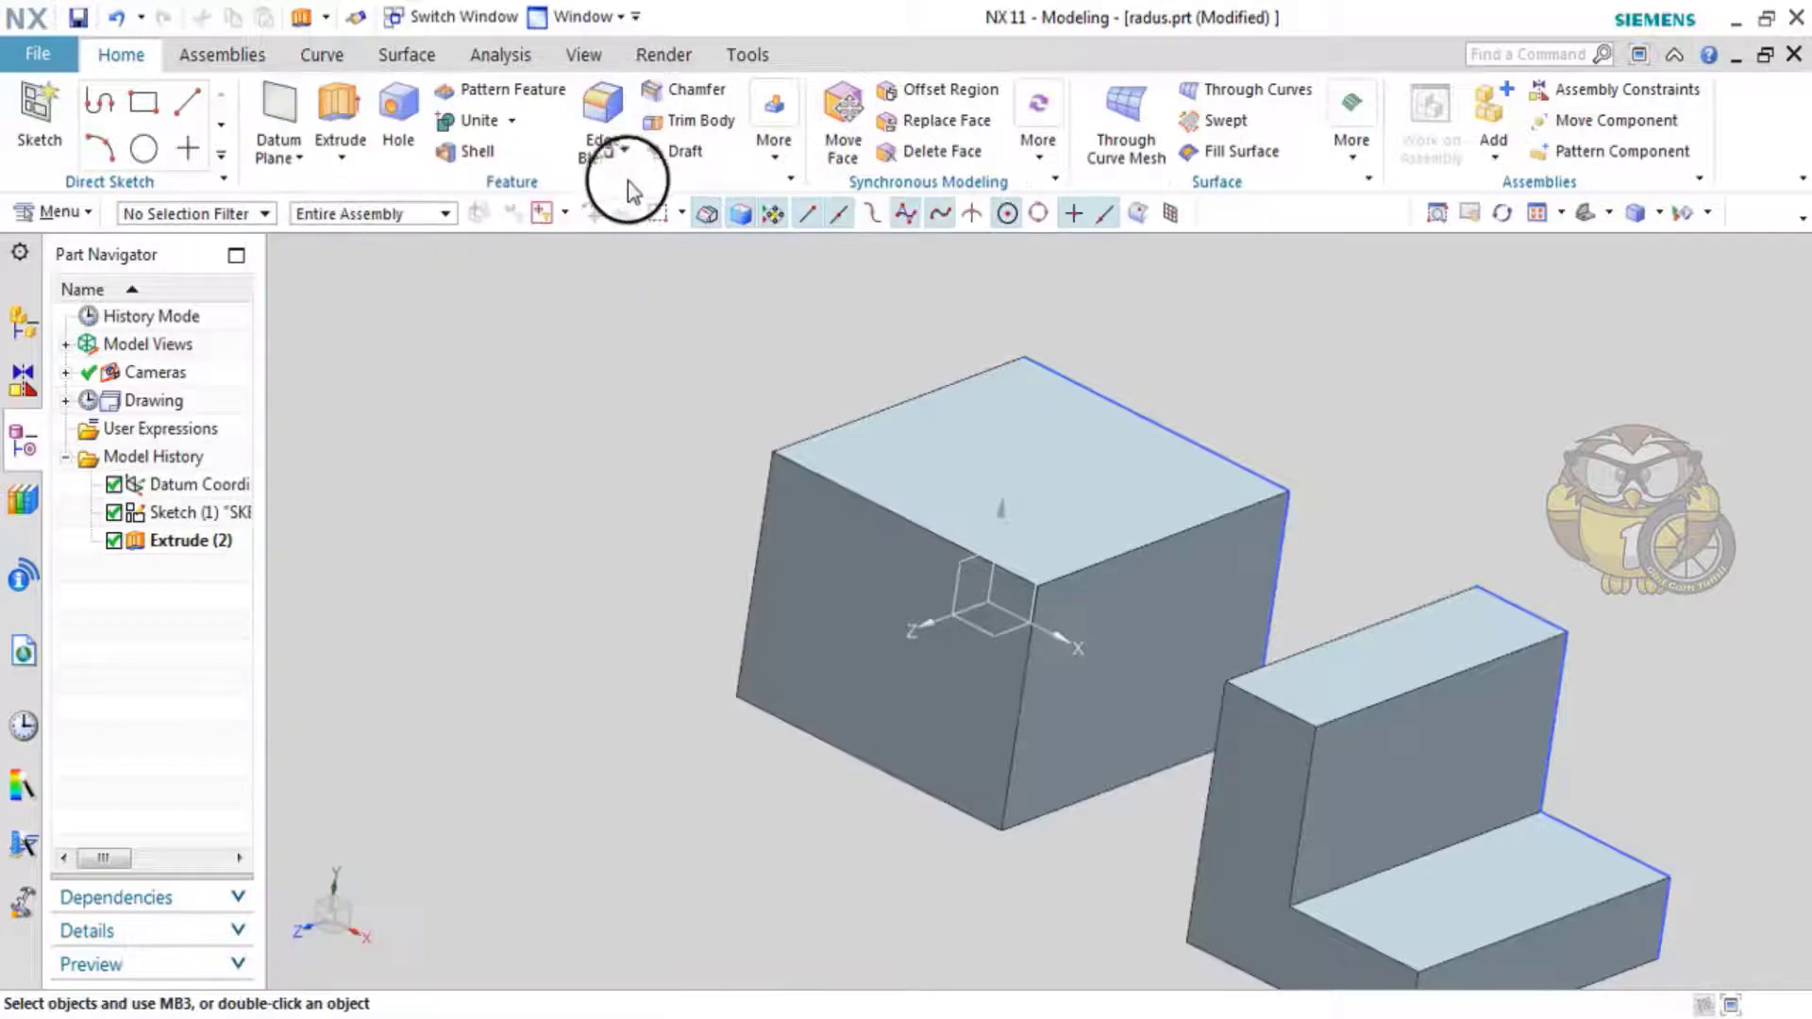
{"action": "left_click", "coordinate": [366, 163]}
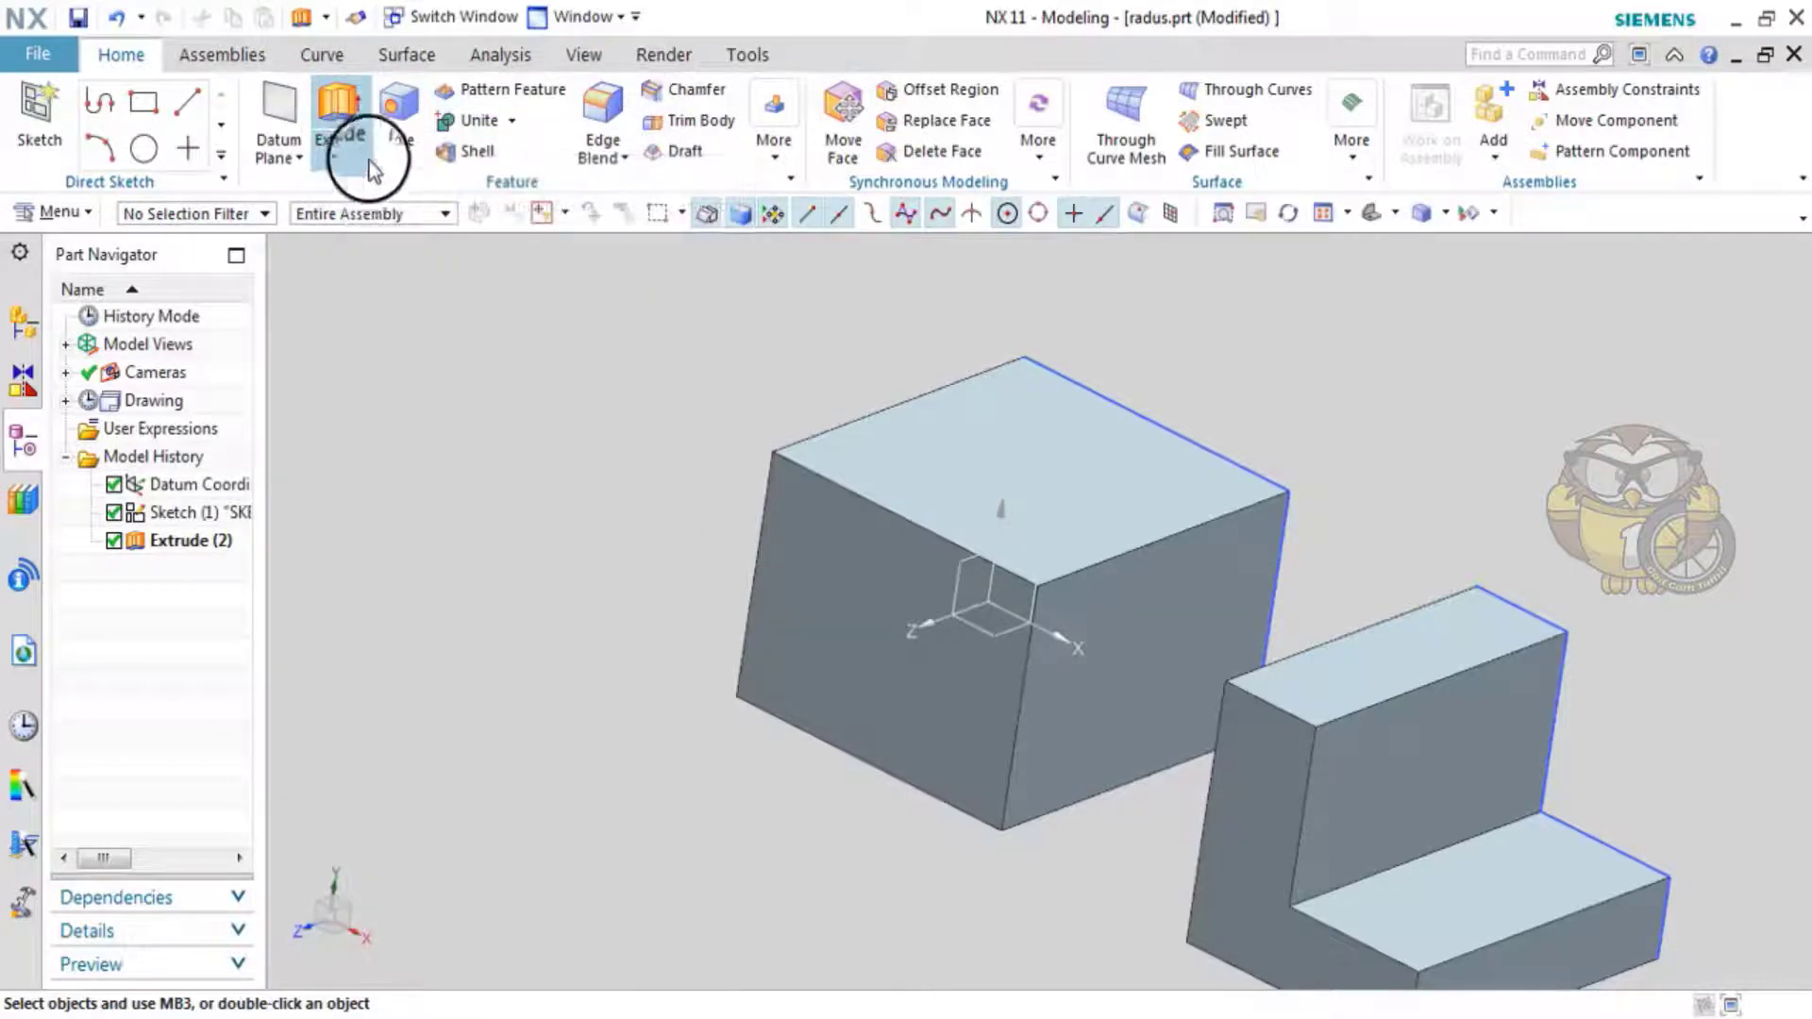
- Start a chamfer and use Measure from the Distance menu to read 205 mm across the box
{"action": "left_click", "coordinate": [676, 98]}
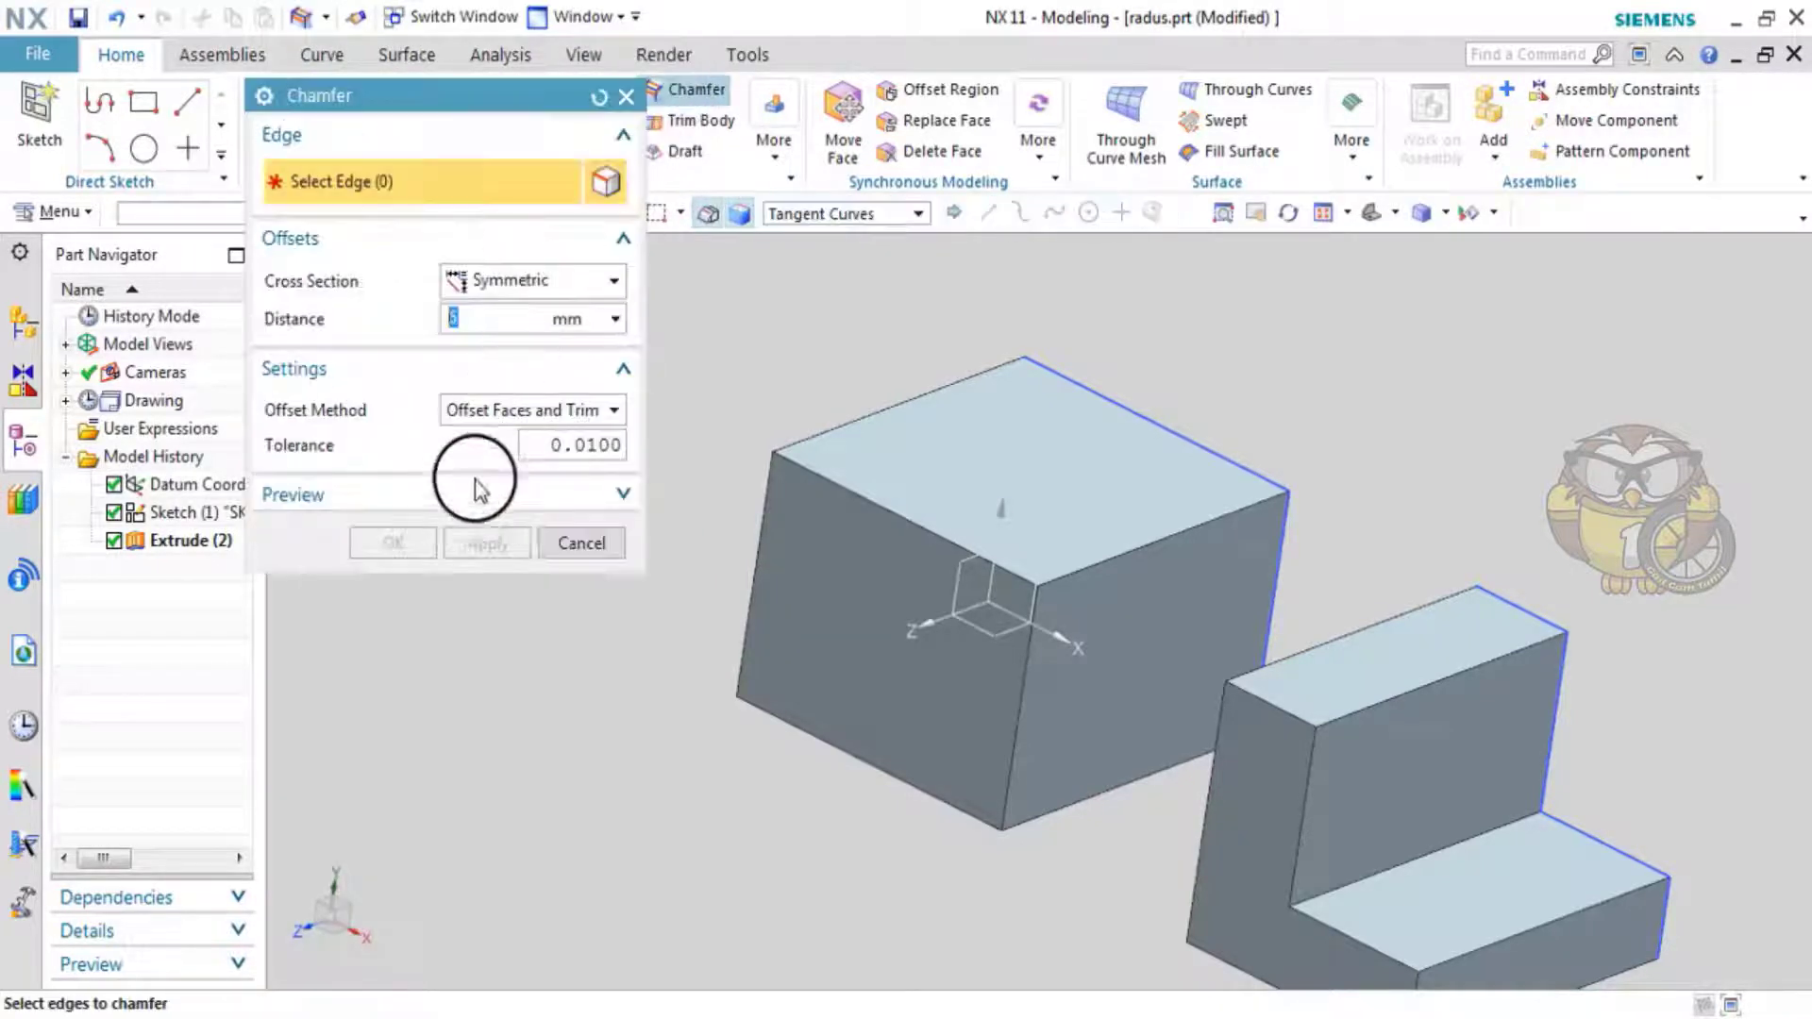
{"action": "left_click", "coordinate": [614, 317]}
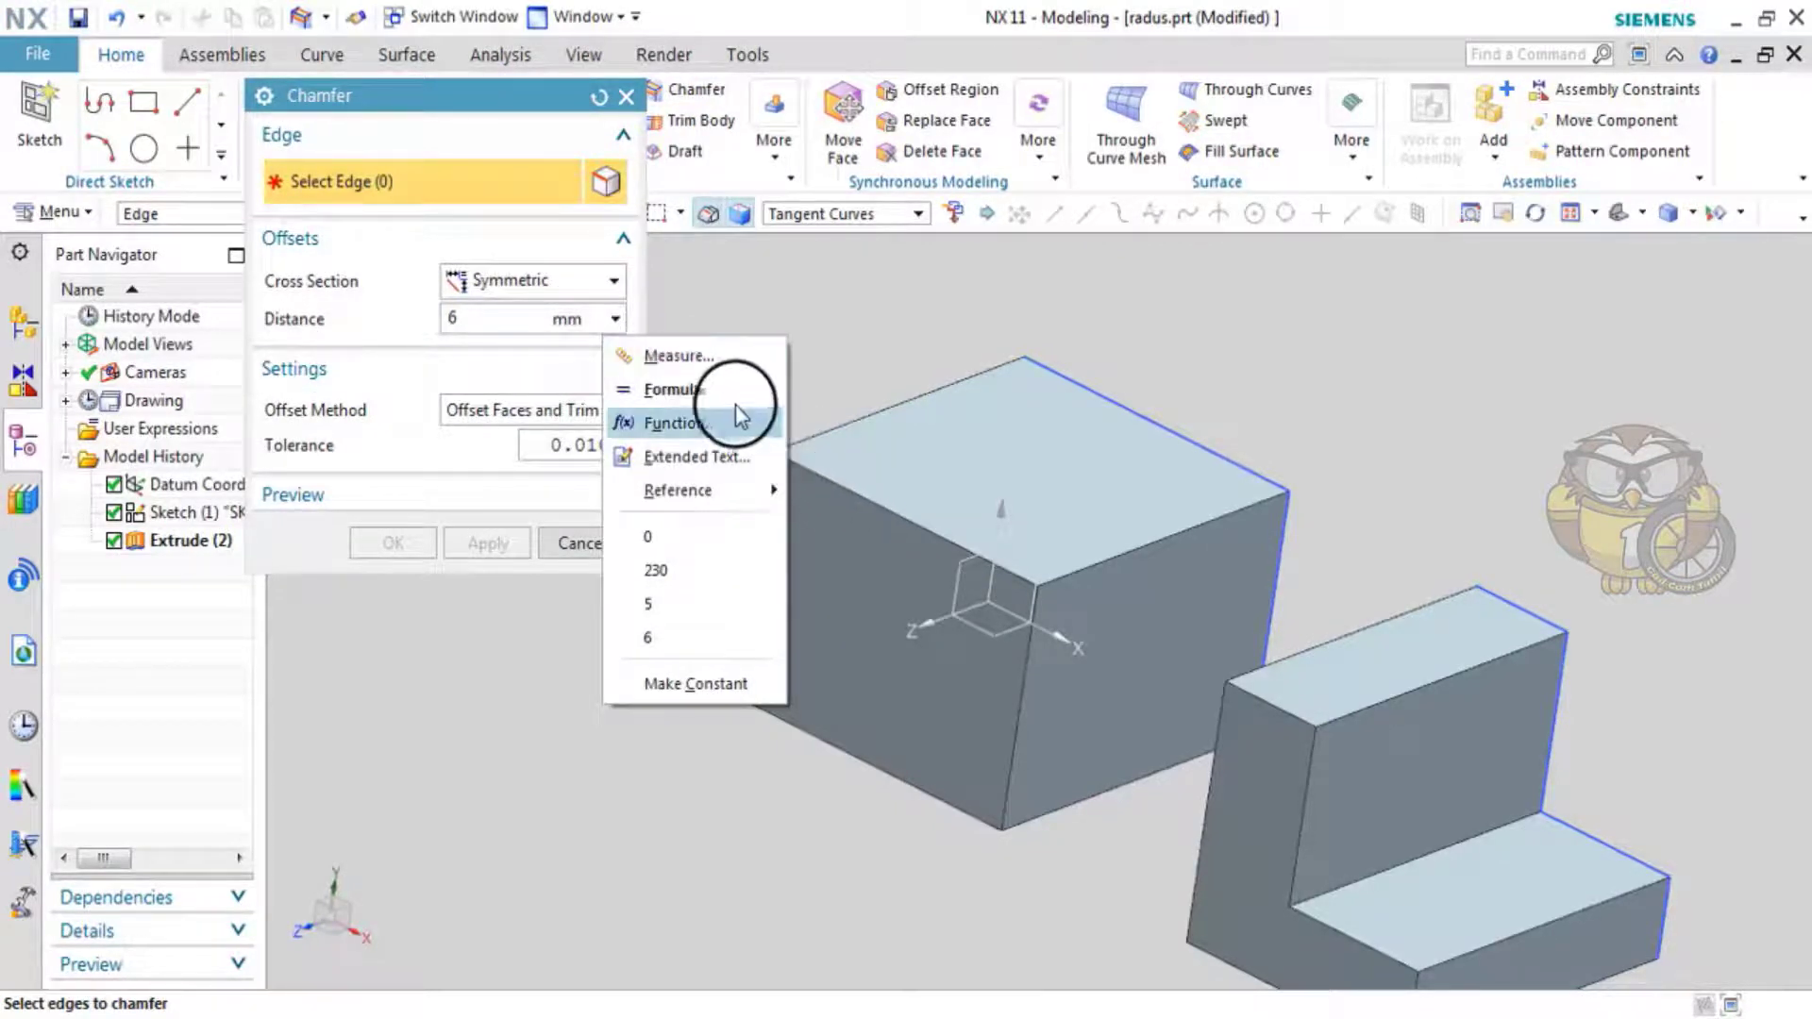
{"action": "left_click", "coordinate": [721, 365]}
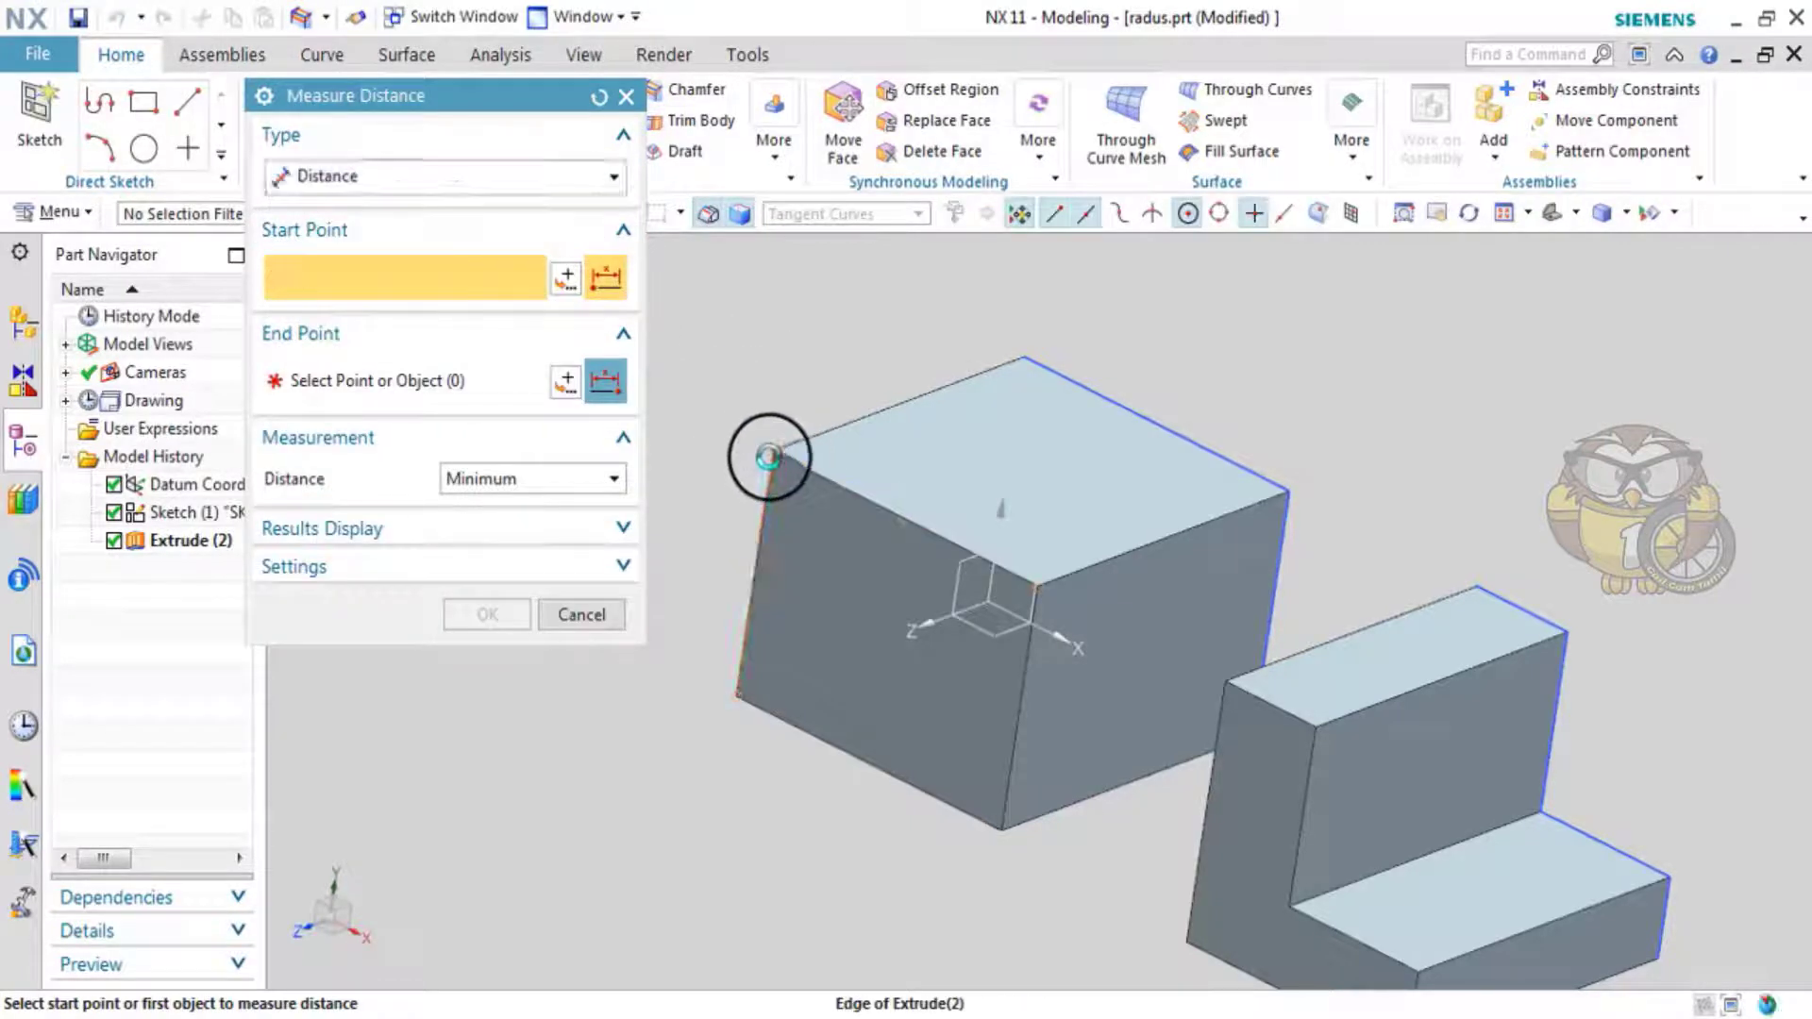
{"action": "left_click", "coordinate": [769, 457]}
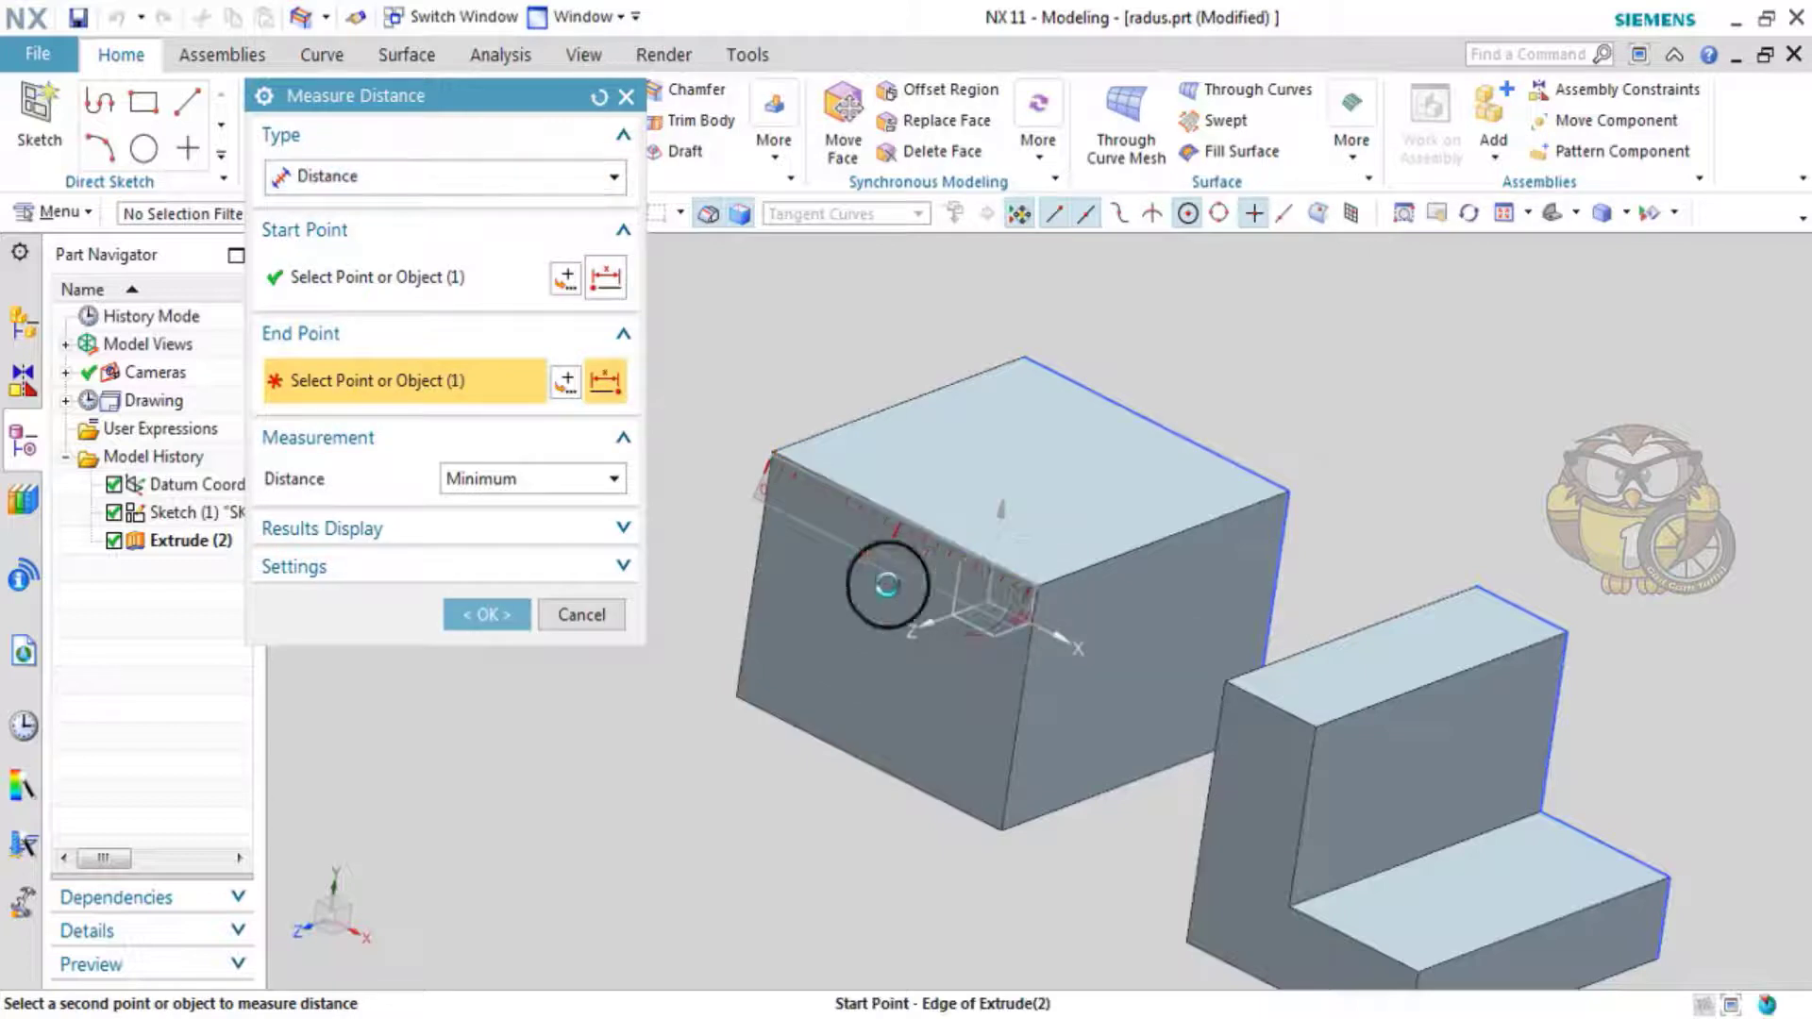
{"action": "left_click", "coordinate": [756, 461]}
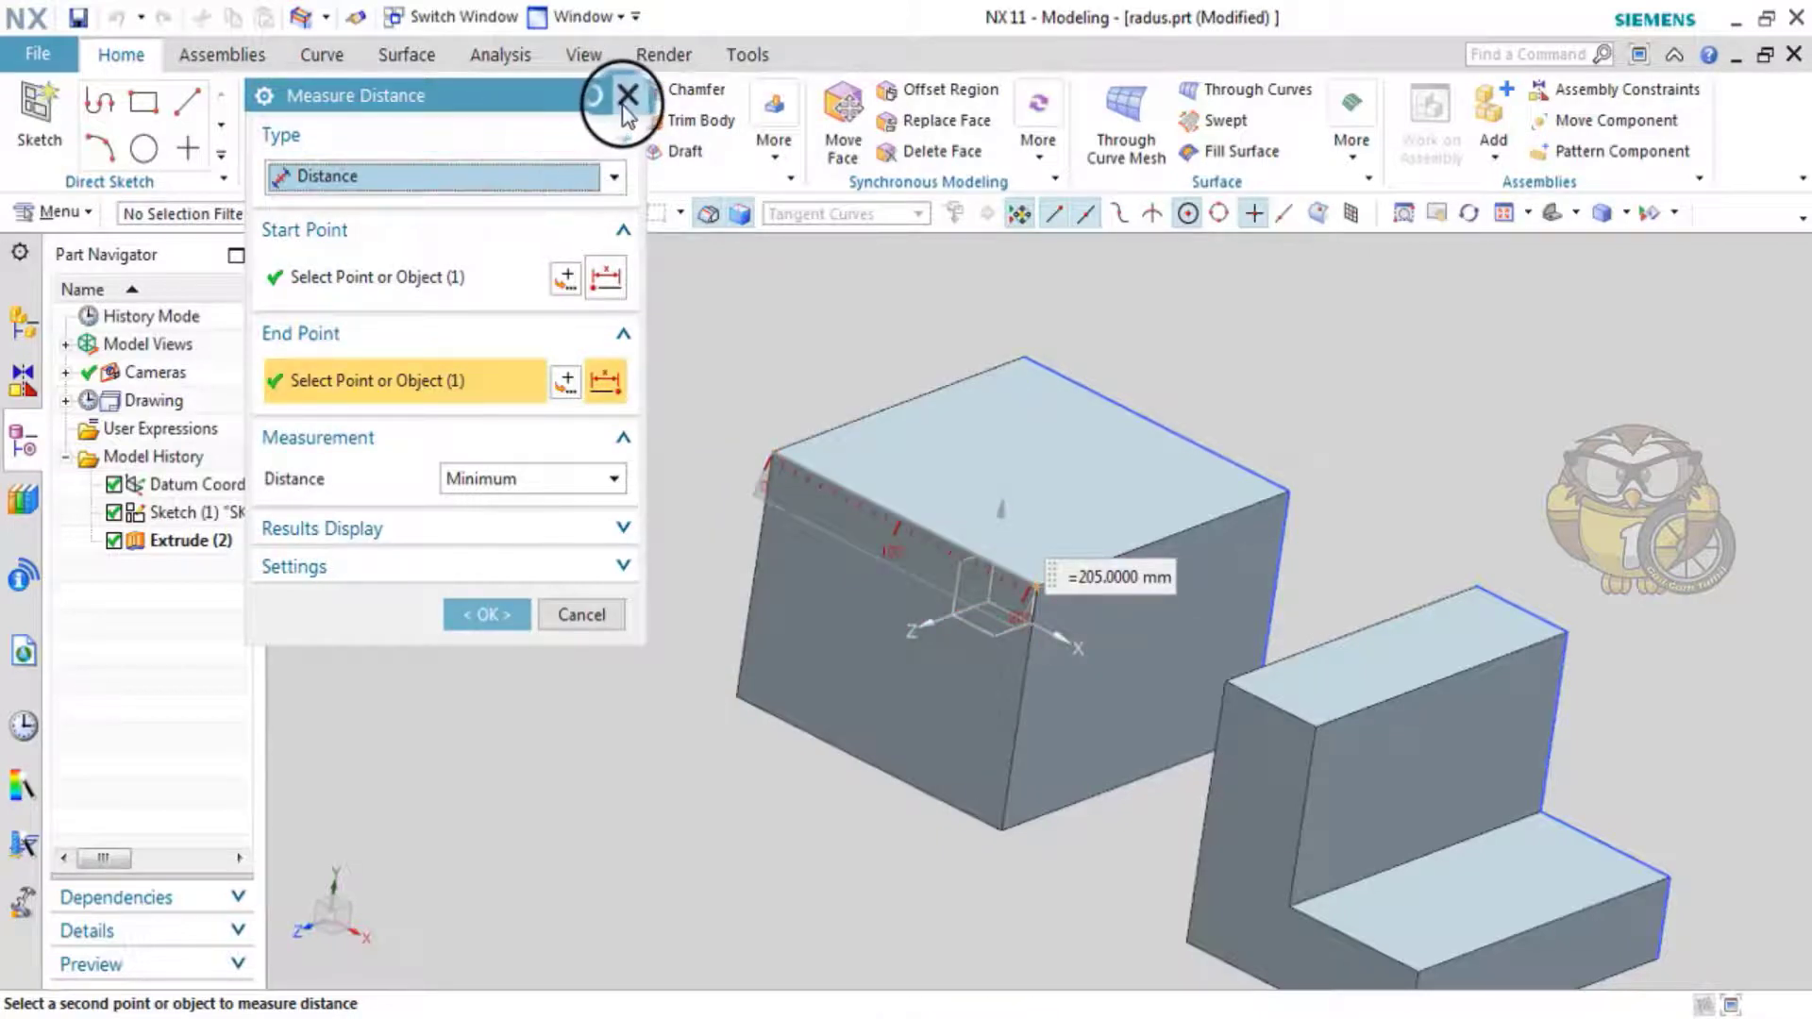
{"action": "left_click", "coordinate": [625, 98]}
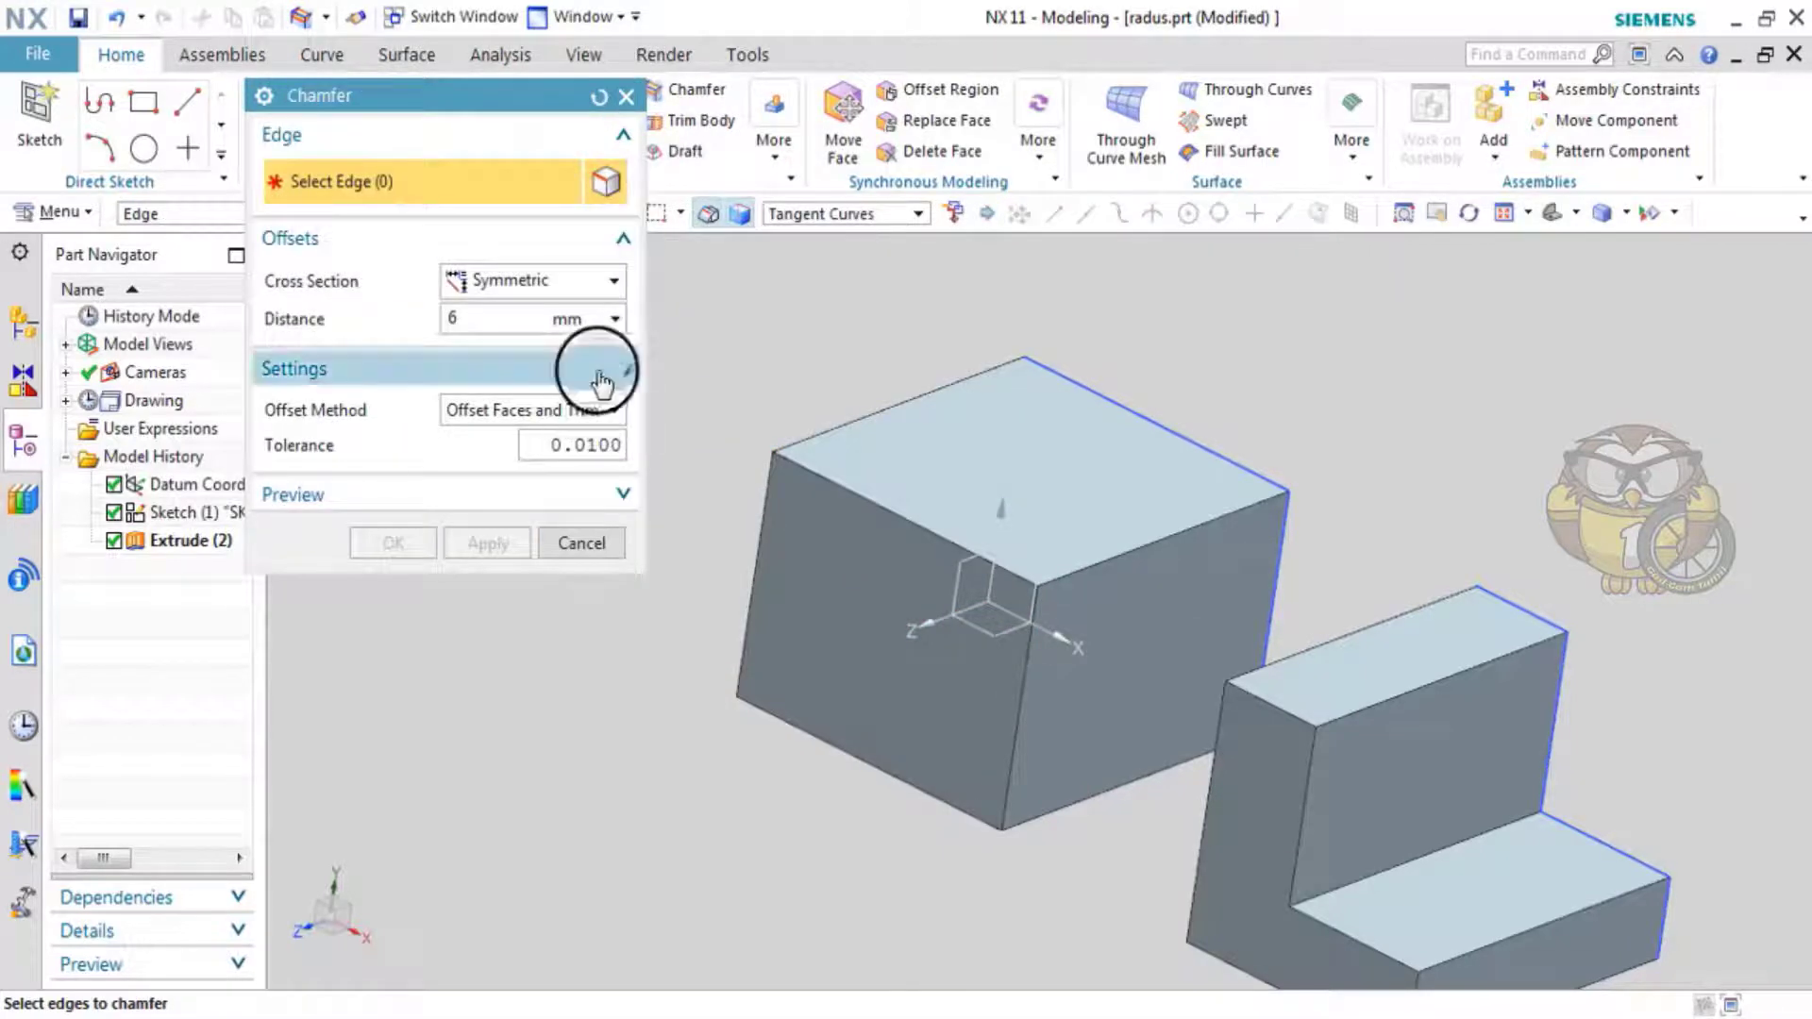
- Review the part expressions via the Distance Formula option, then bring up Insert Function (sin, cos, tan)
{"action": "left_click", "coordinate": [614, 412]}
{"action": "left_click", "coordinate": [614, 319]}
{"action": "left_click", "coordinate": [643, 388]}
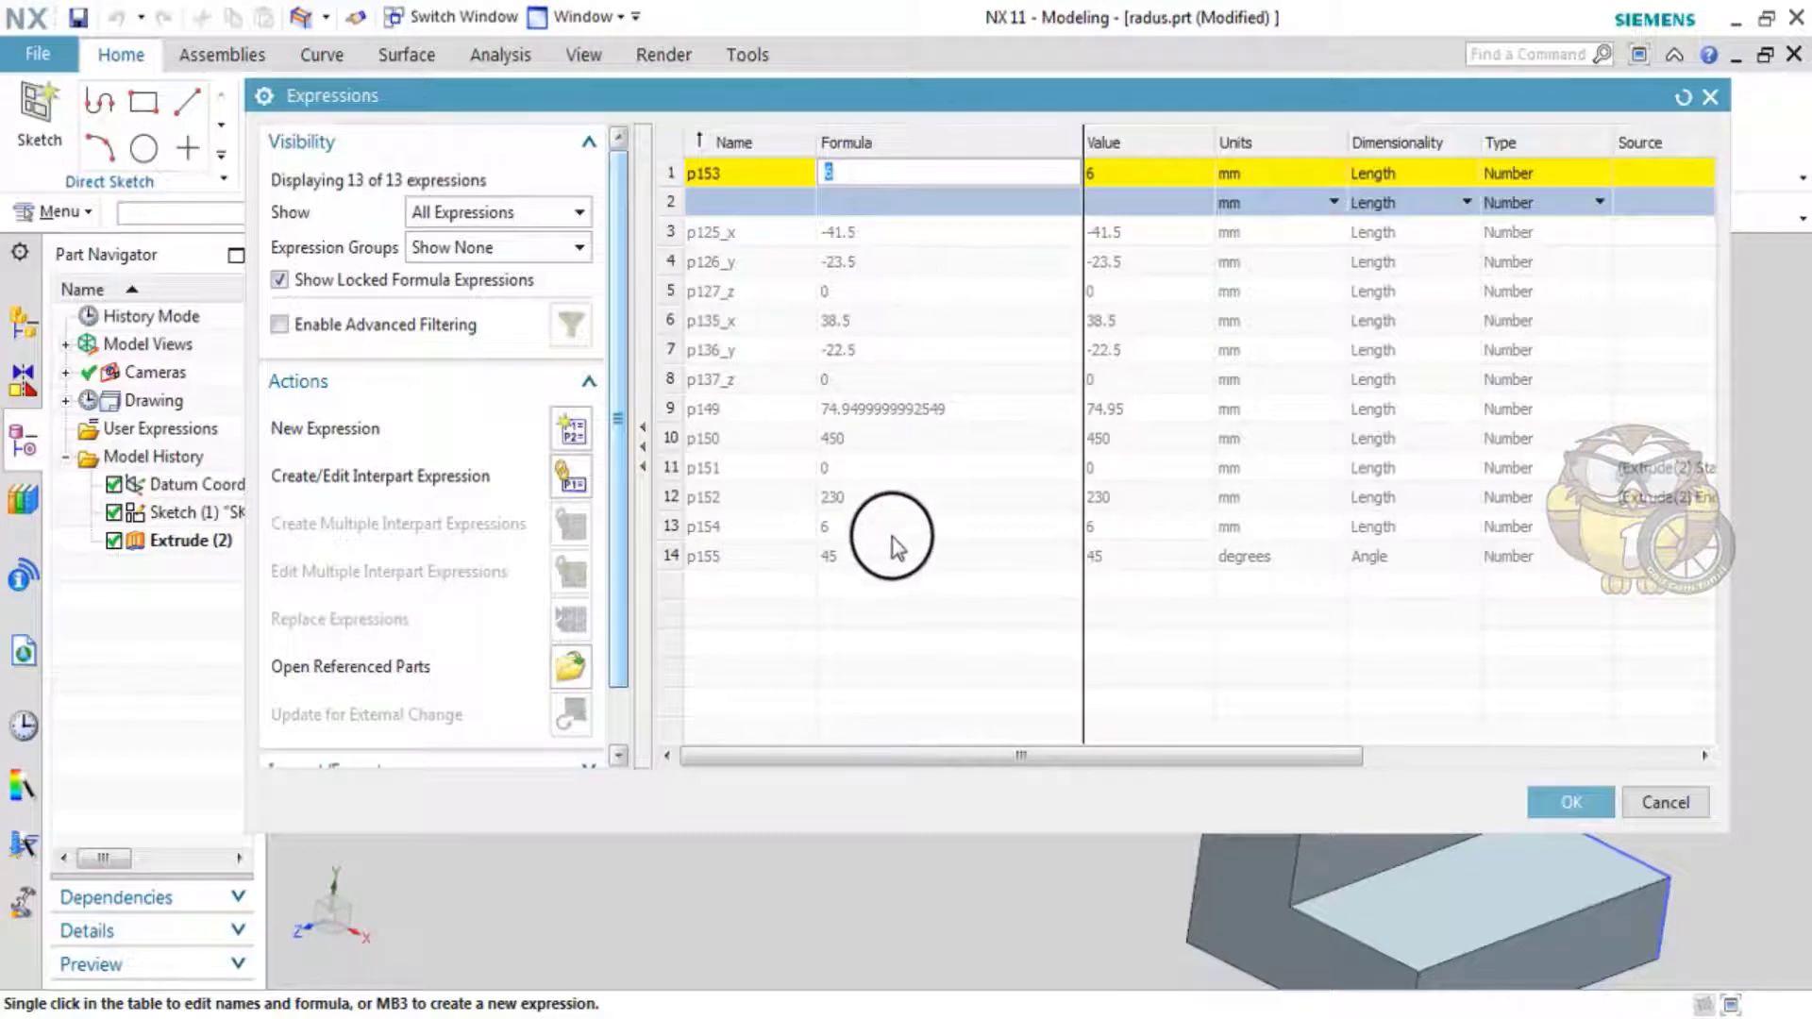
{"action": "left_click", "coordinate": [1589, 807]}
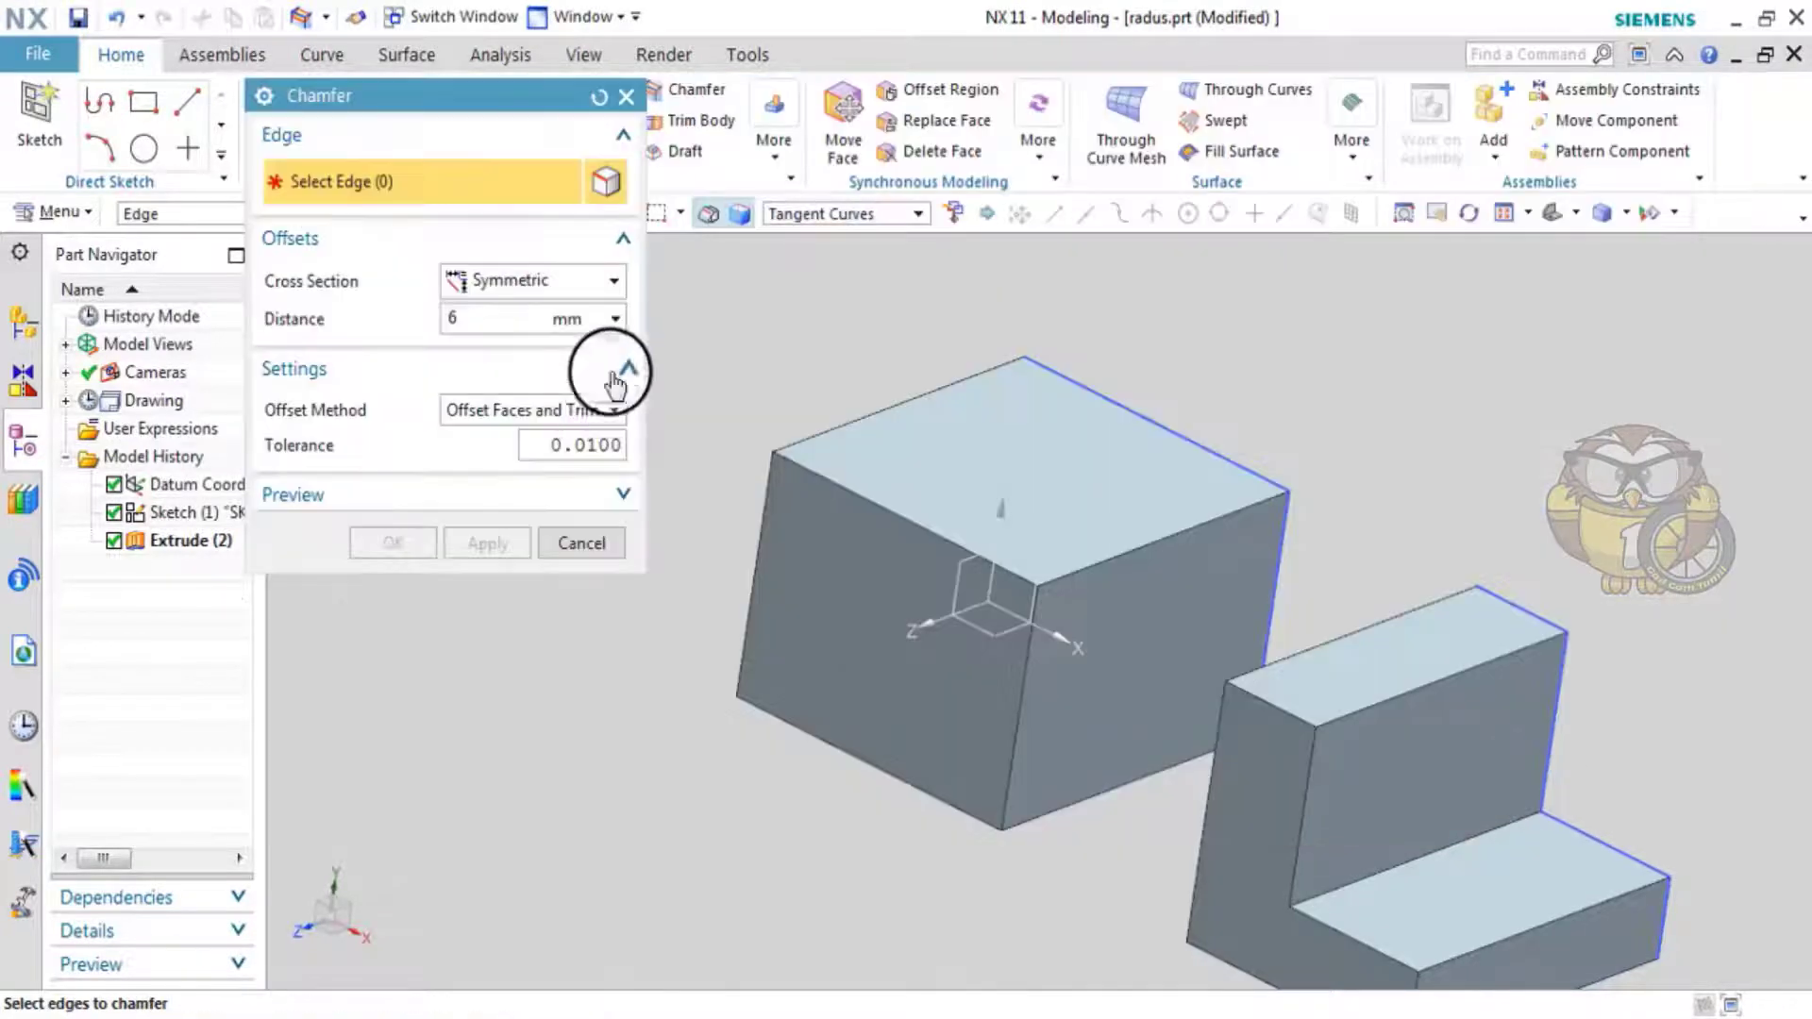
{"action": "left_click", "coordinate": [617, 317]}
{"action": "left_click", "coordinate": [661, 422]}
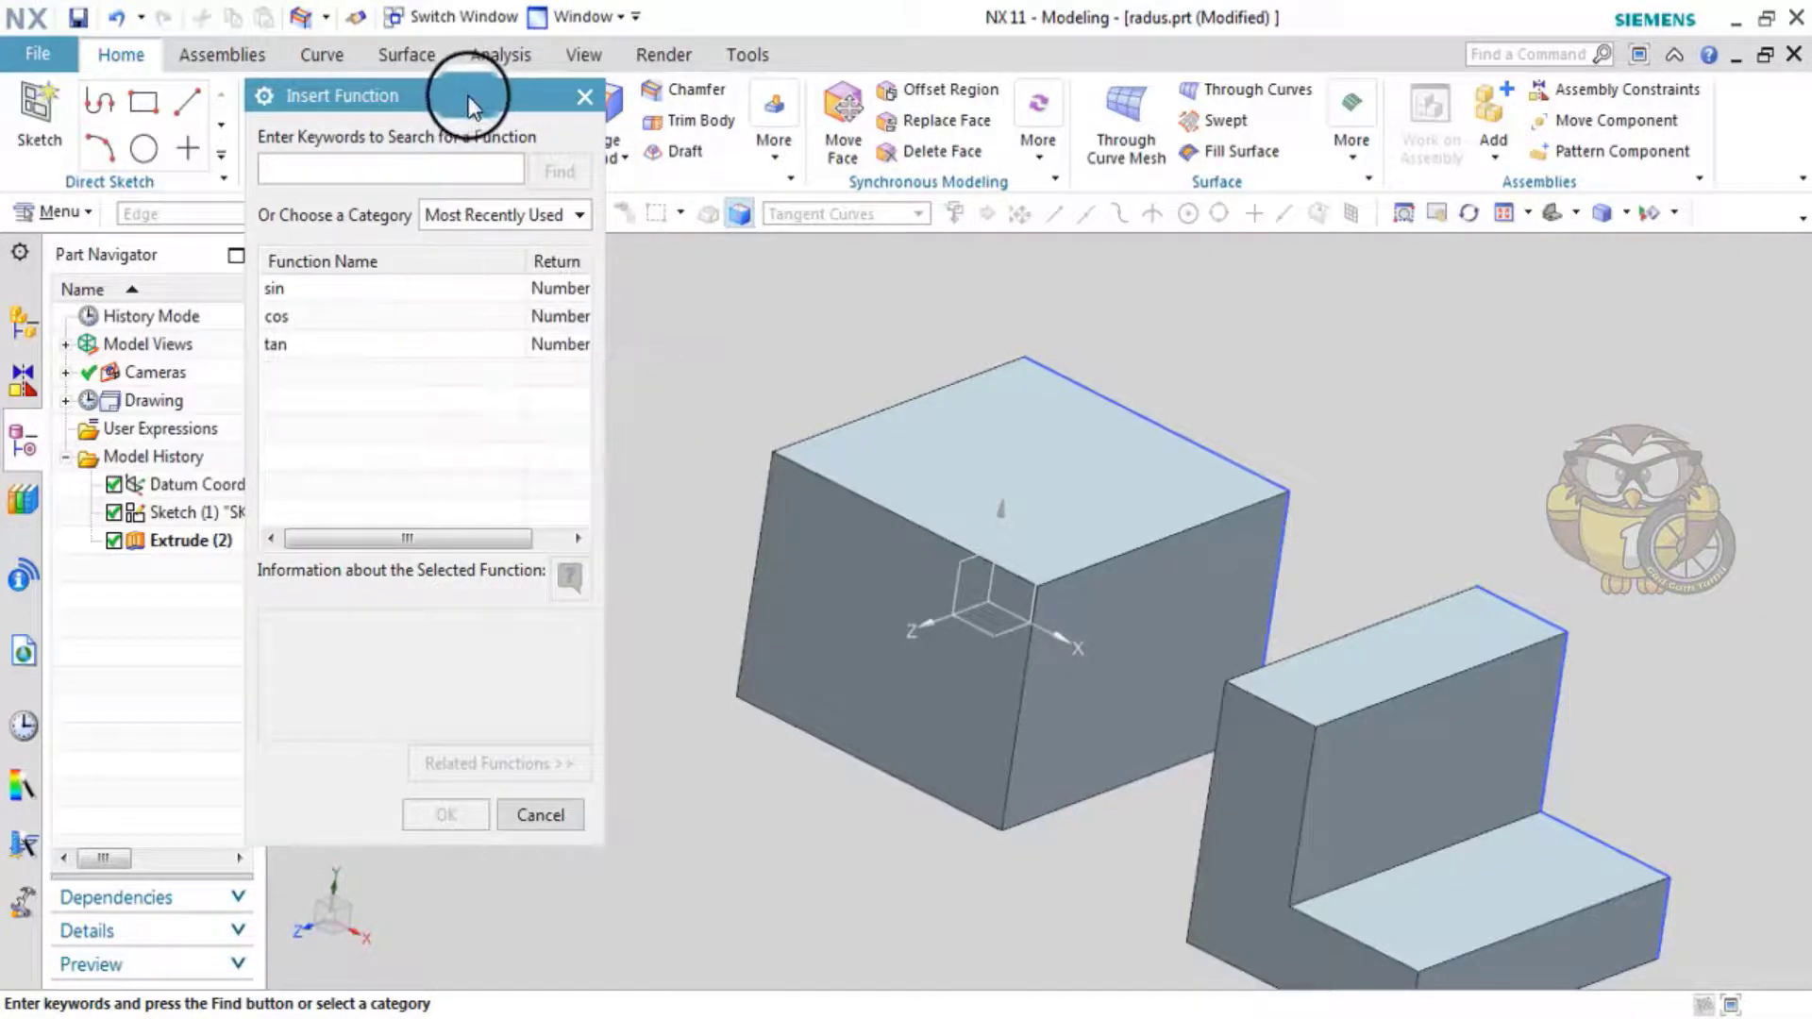
- Cancel Insert Function and make the 6 mm chamfer distance a constant via Reference options
{"action": "left_click_drag", "start_coordinate": [469, 103], "coordinate": [492, 142]}
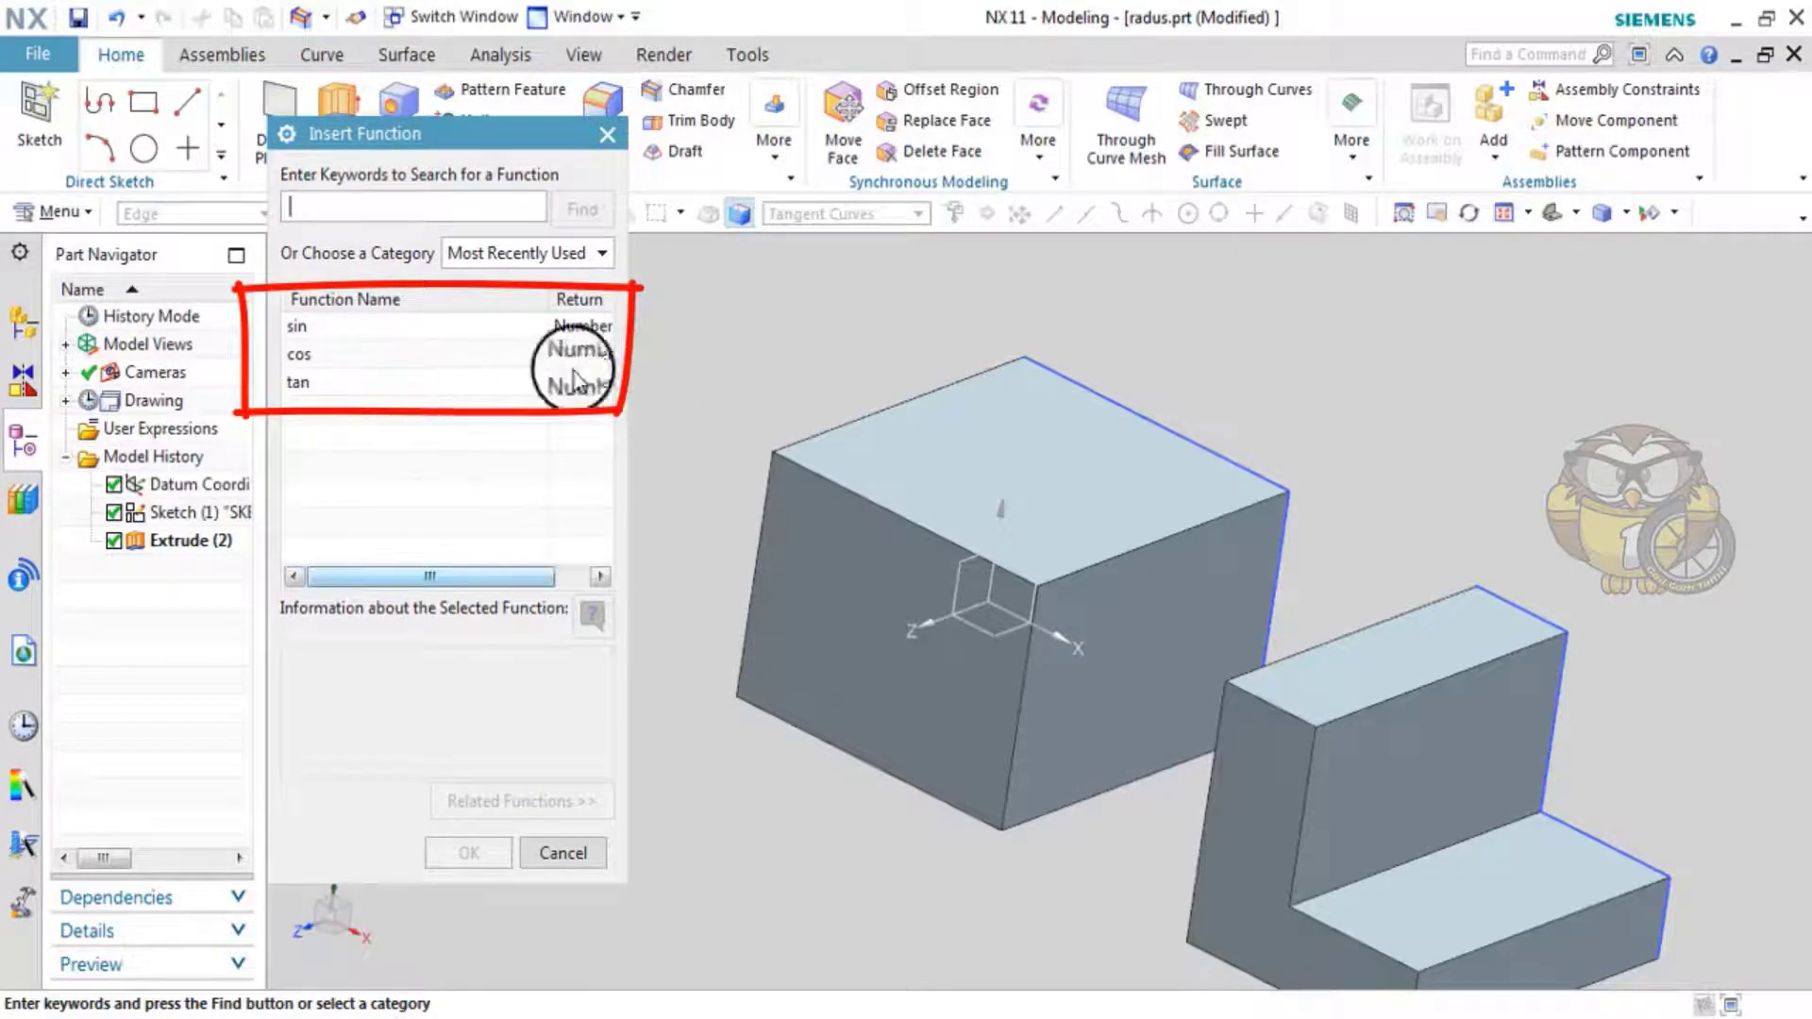
{"action": "left_click", "coordinate": [607, 137]}
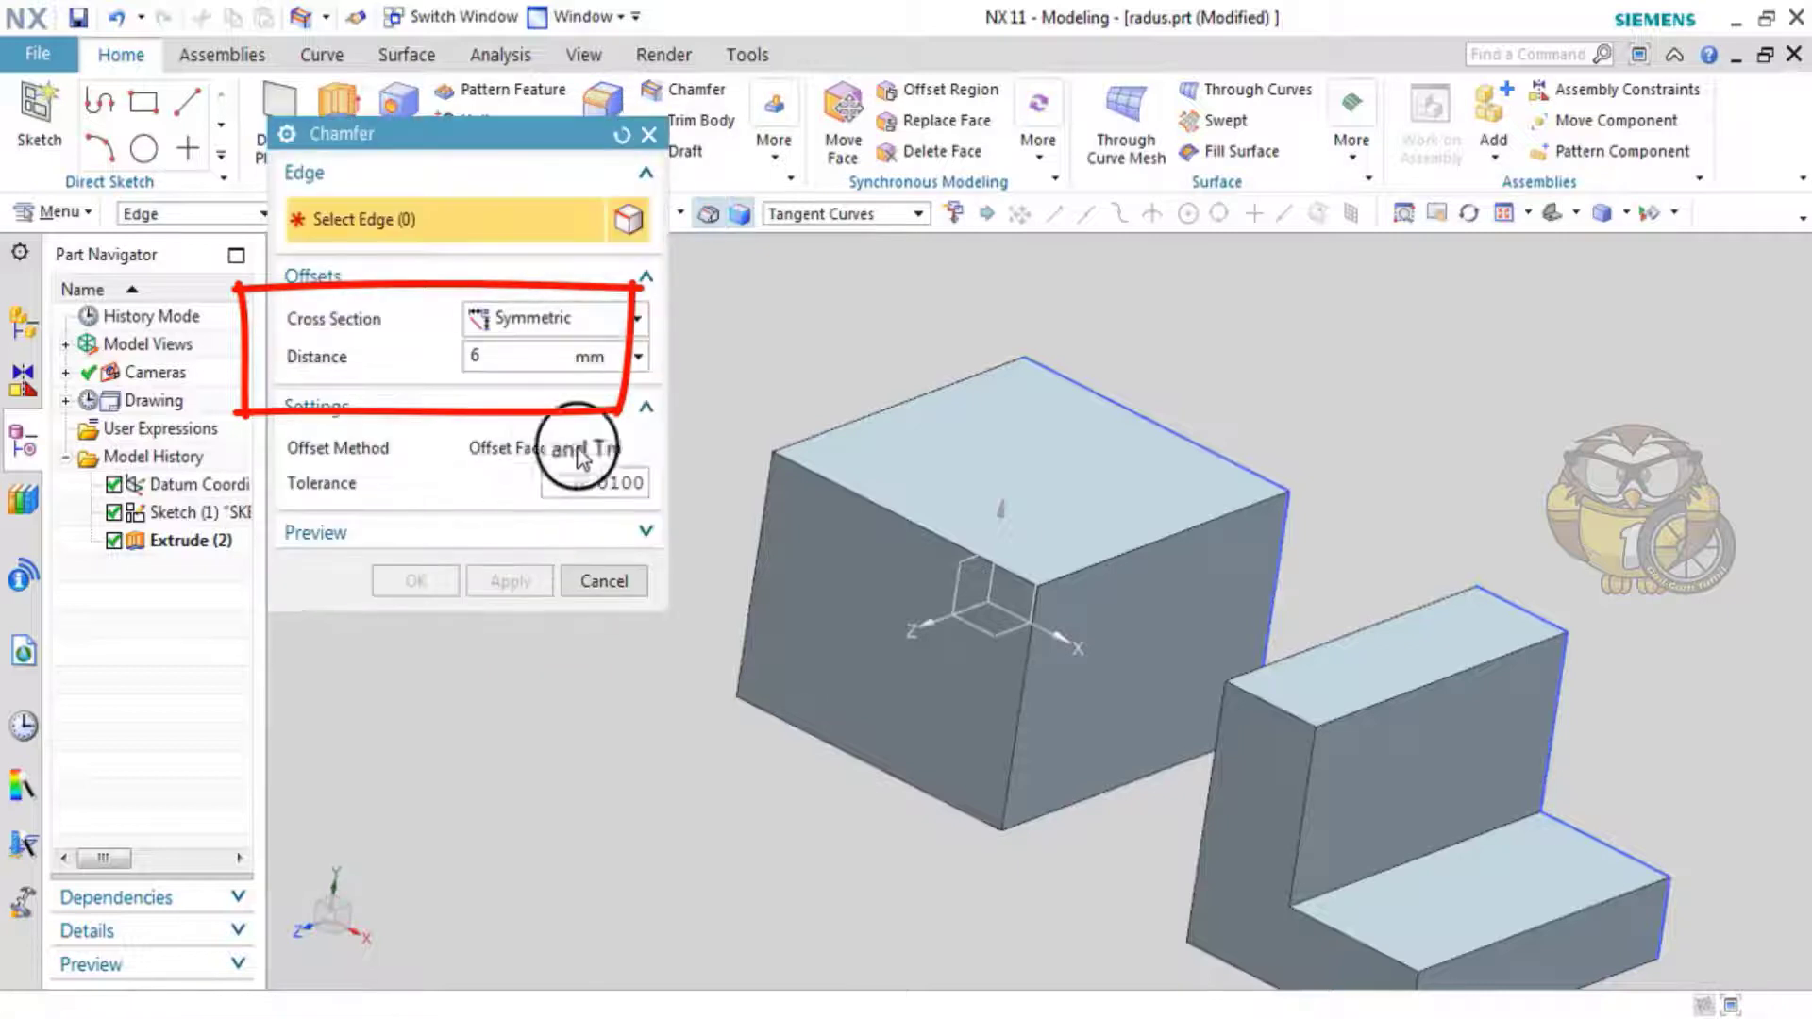
{"action": "left_click", "coordinate": [639, 355]}
{"action": "mouse_move", "coordinate": [702, 528]}
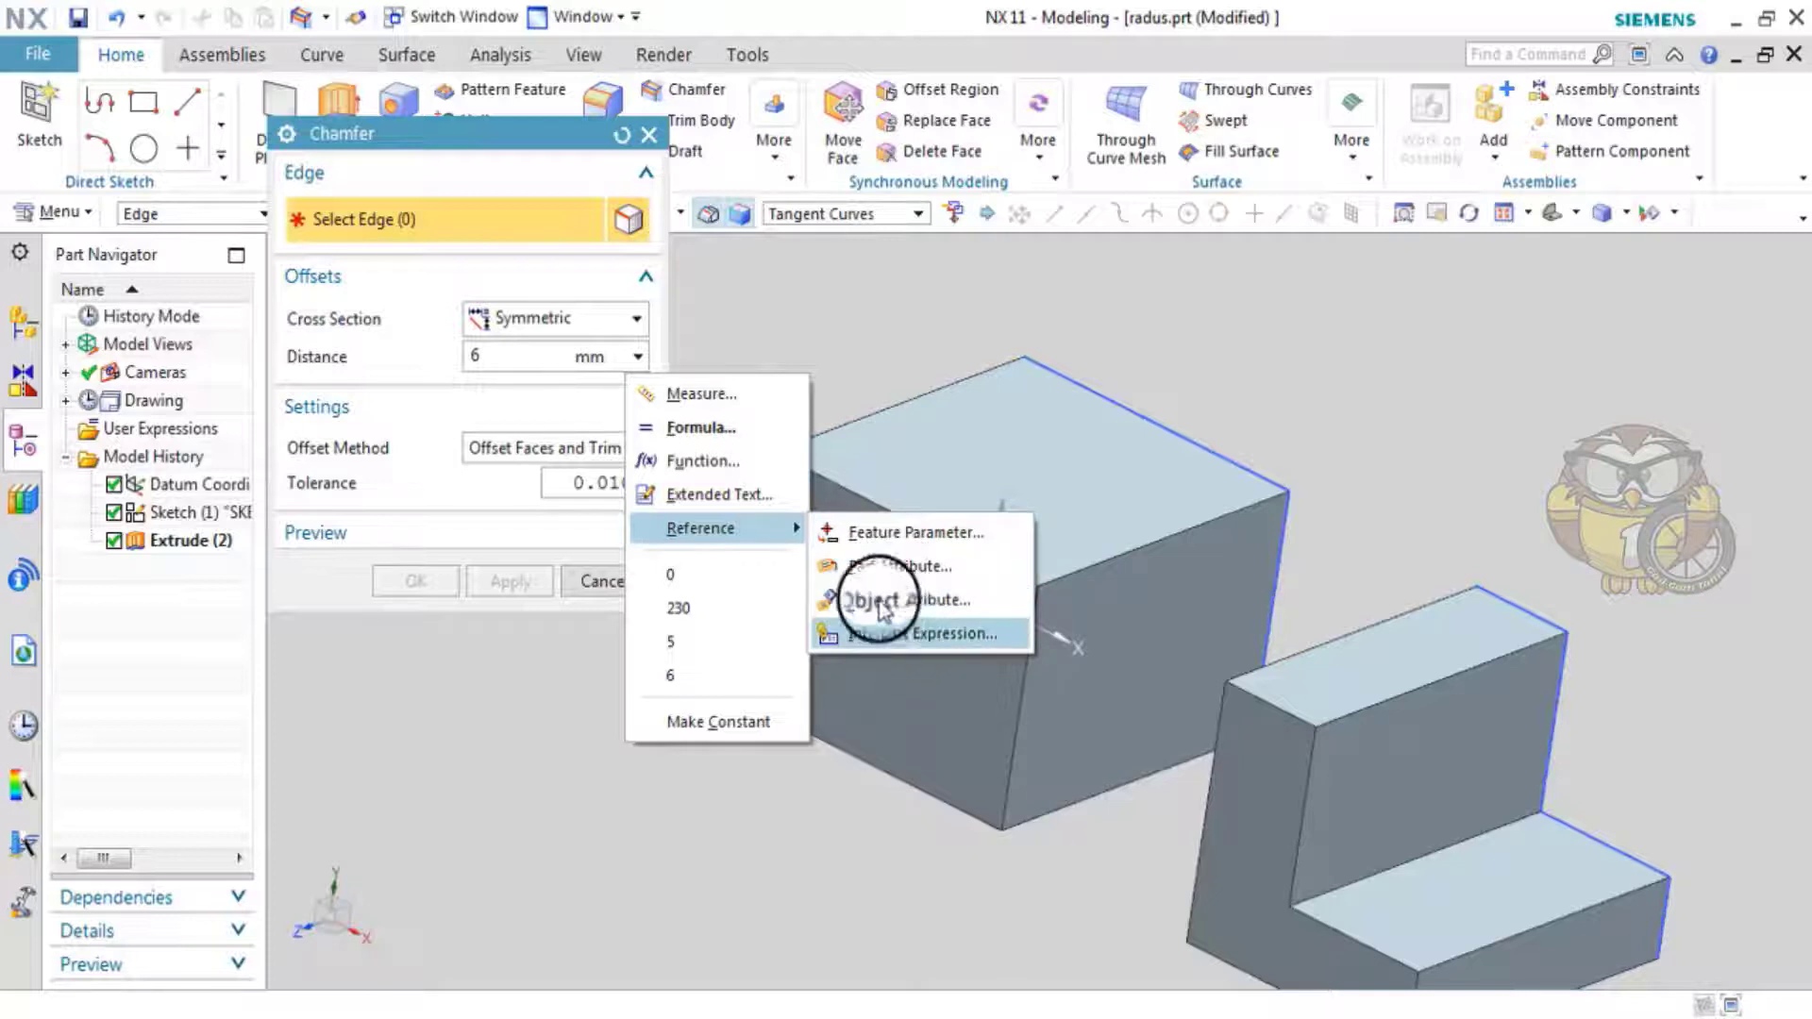
{"action": "left_click", "coordinate": [715, 722]}
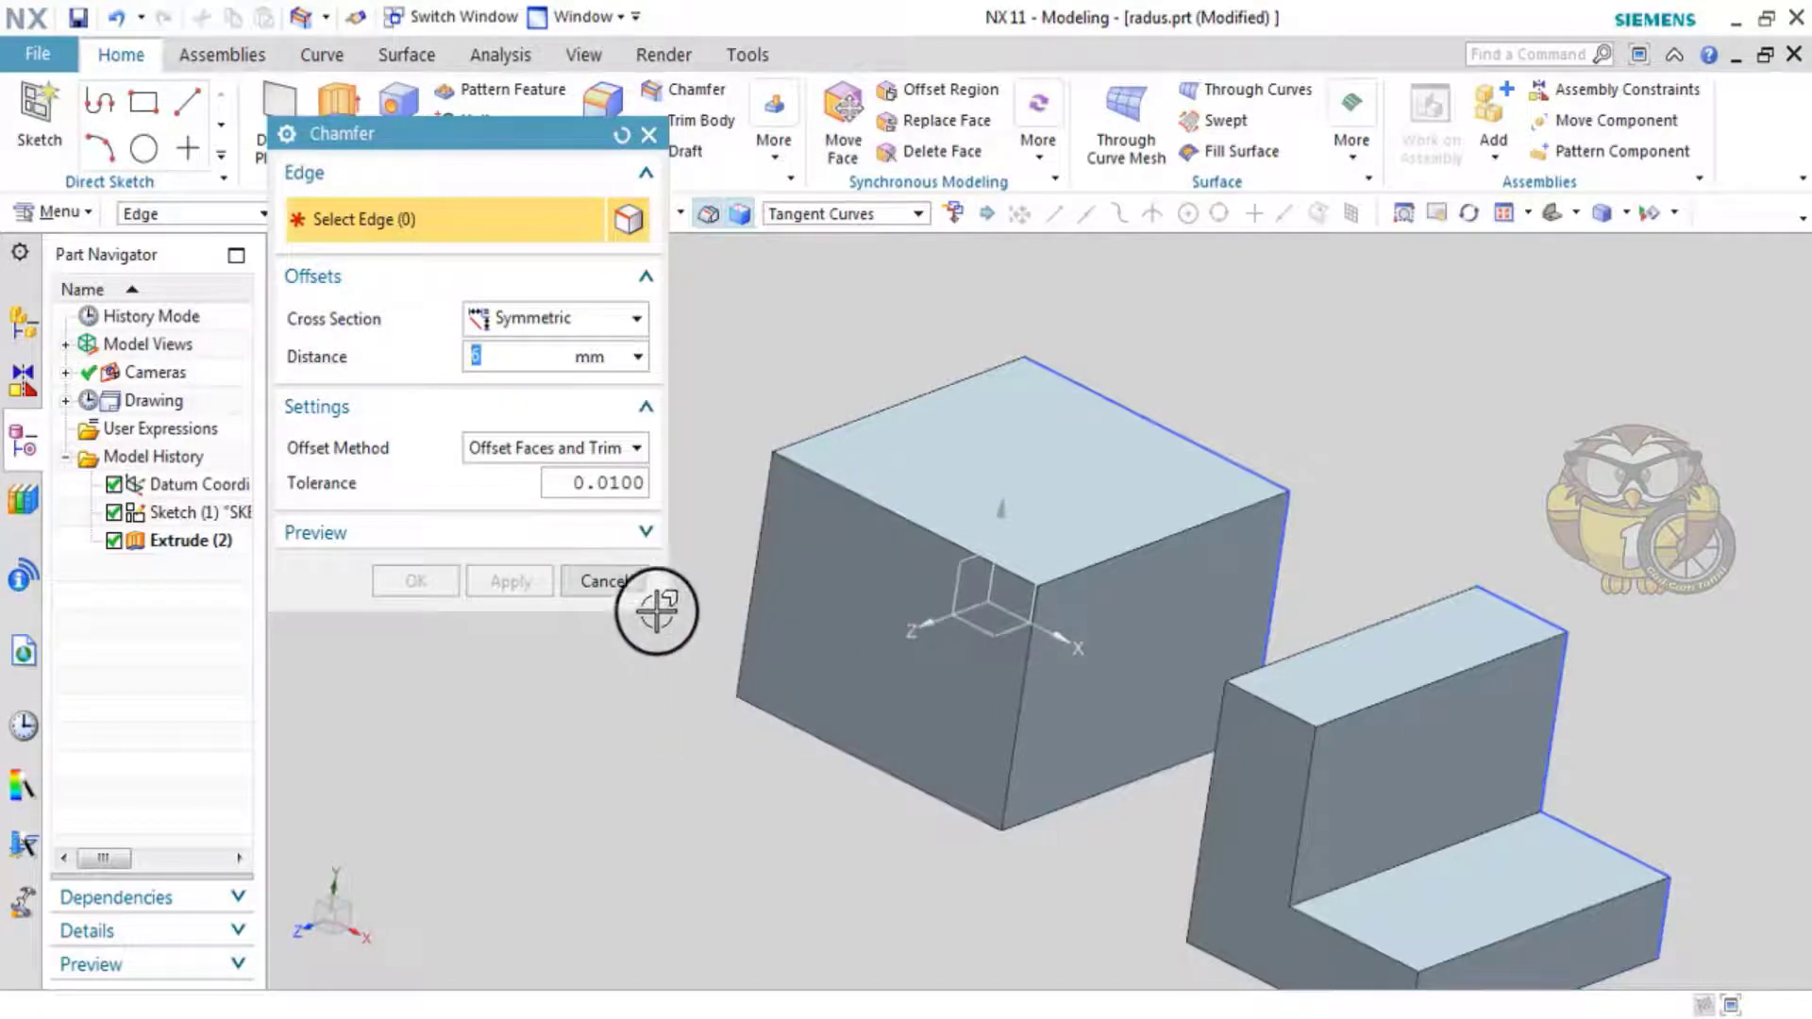
{"action": "left_click", "coordinate": [638, 357]}
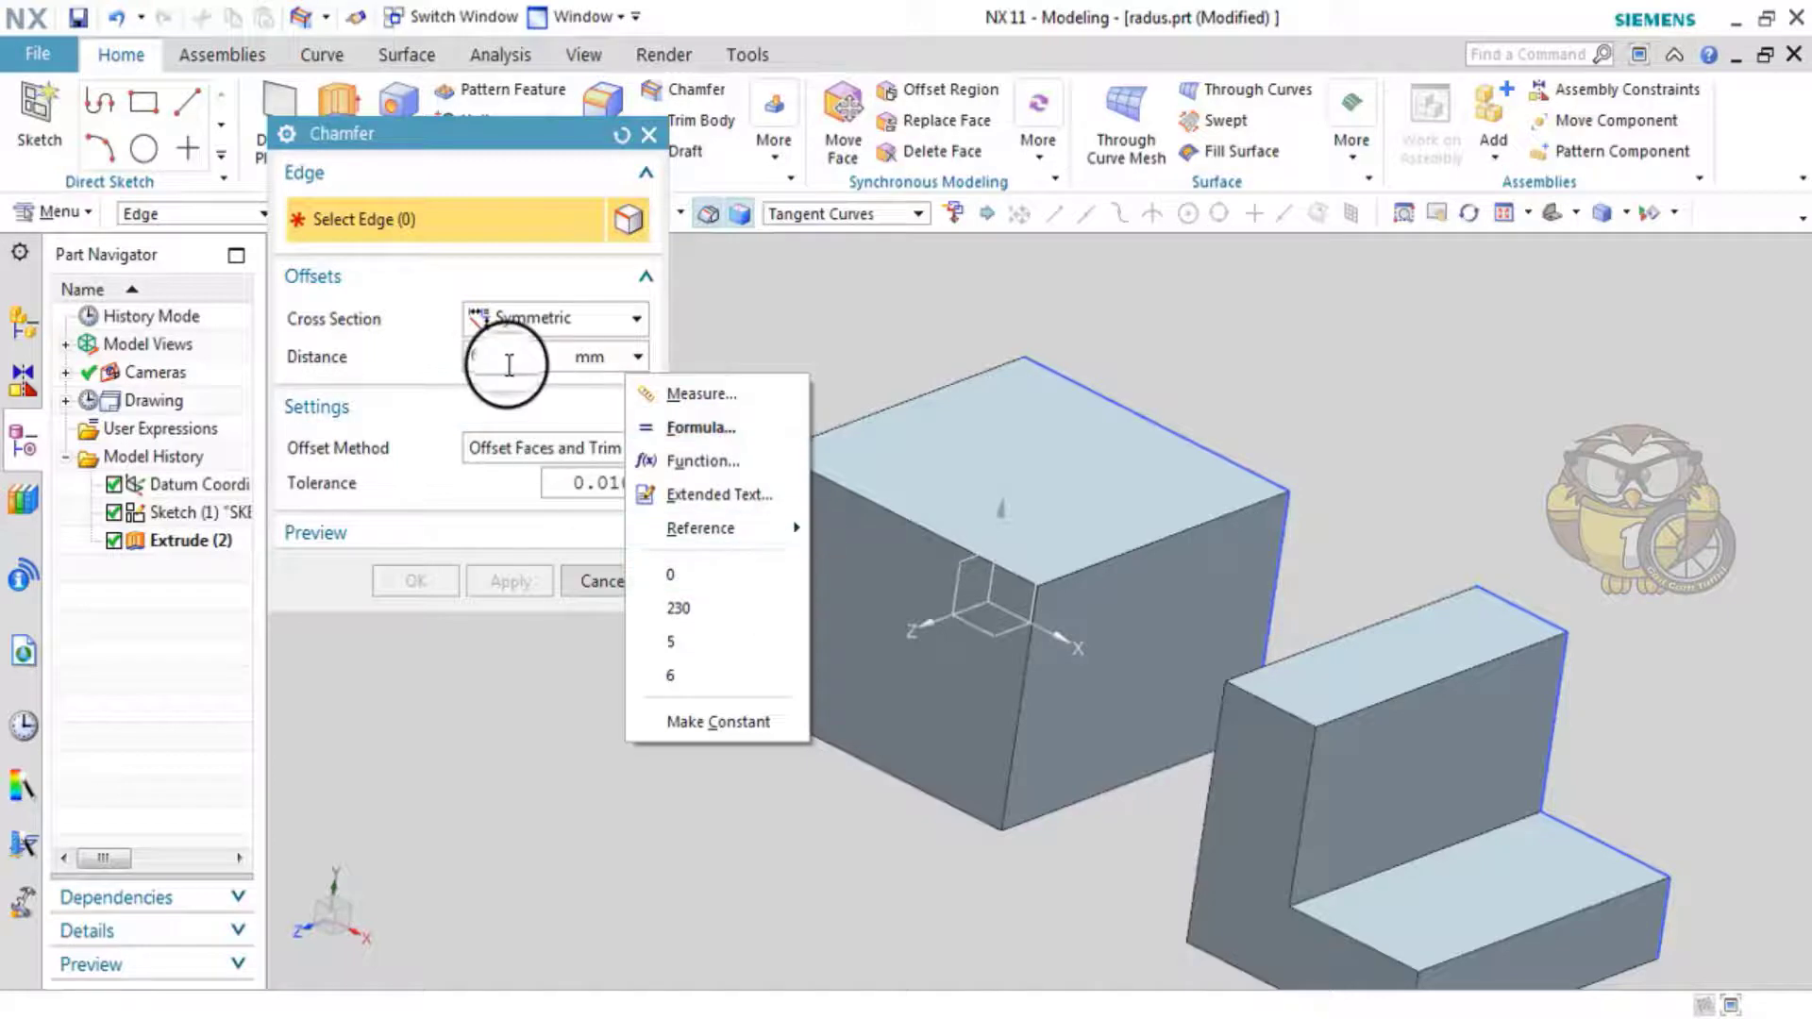
{"action": "type", "text": "6"}
- Set a Symmetric 20 mm chamfer distance and the Single Curve edge-selection rule
{"action": "left_click", "coordinate": [497, 359]}
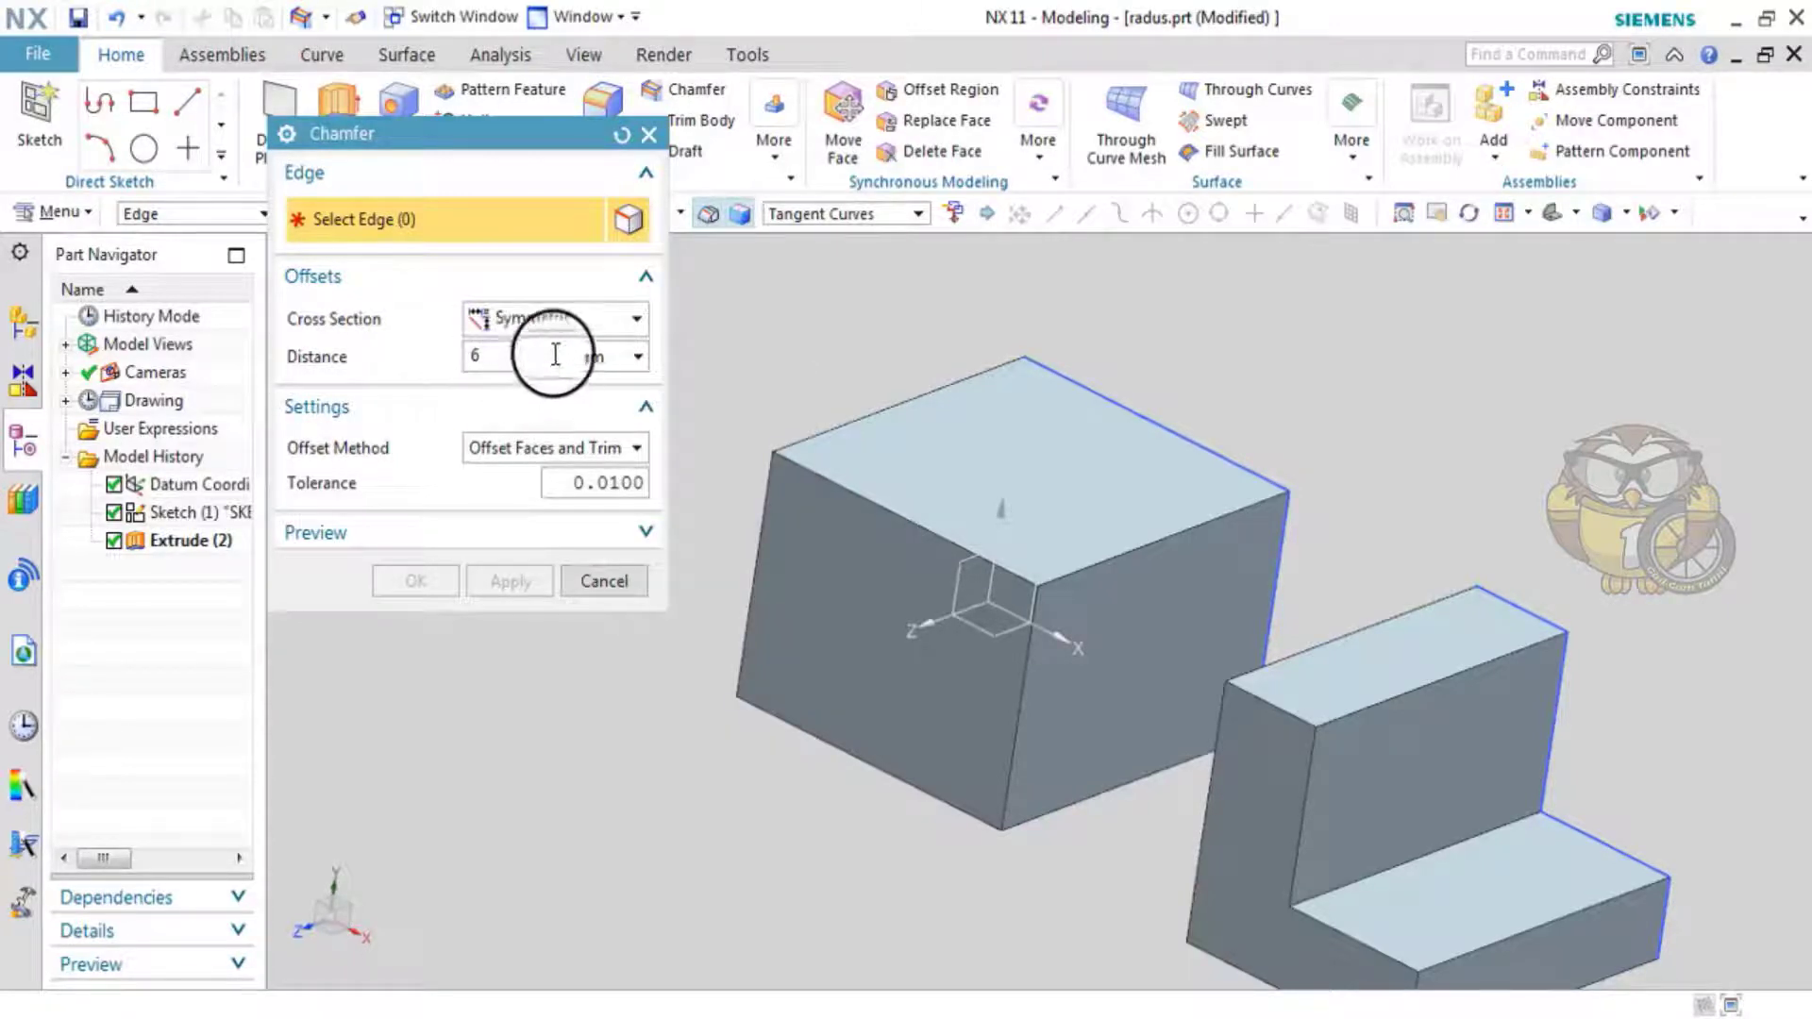
{"action": "left_click", "coordinate": [547, 325]}
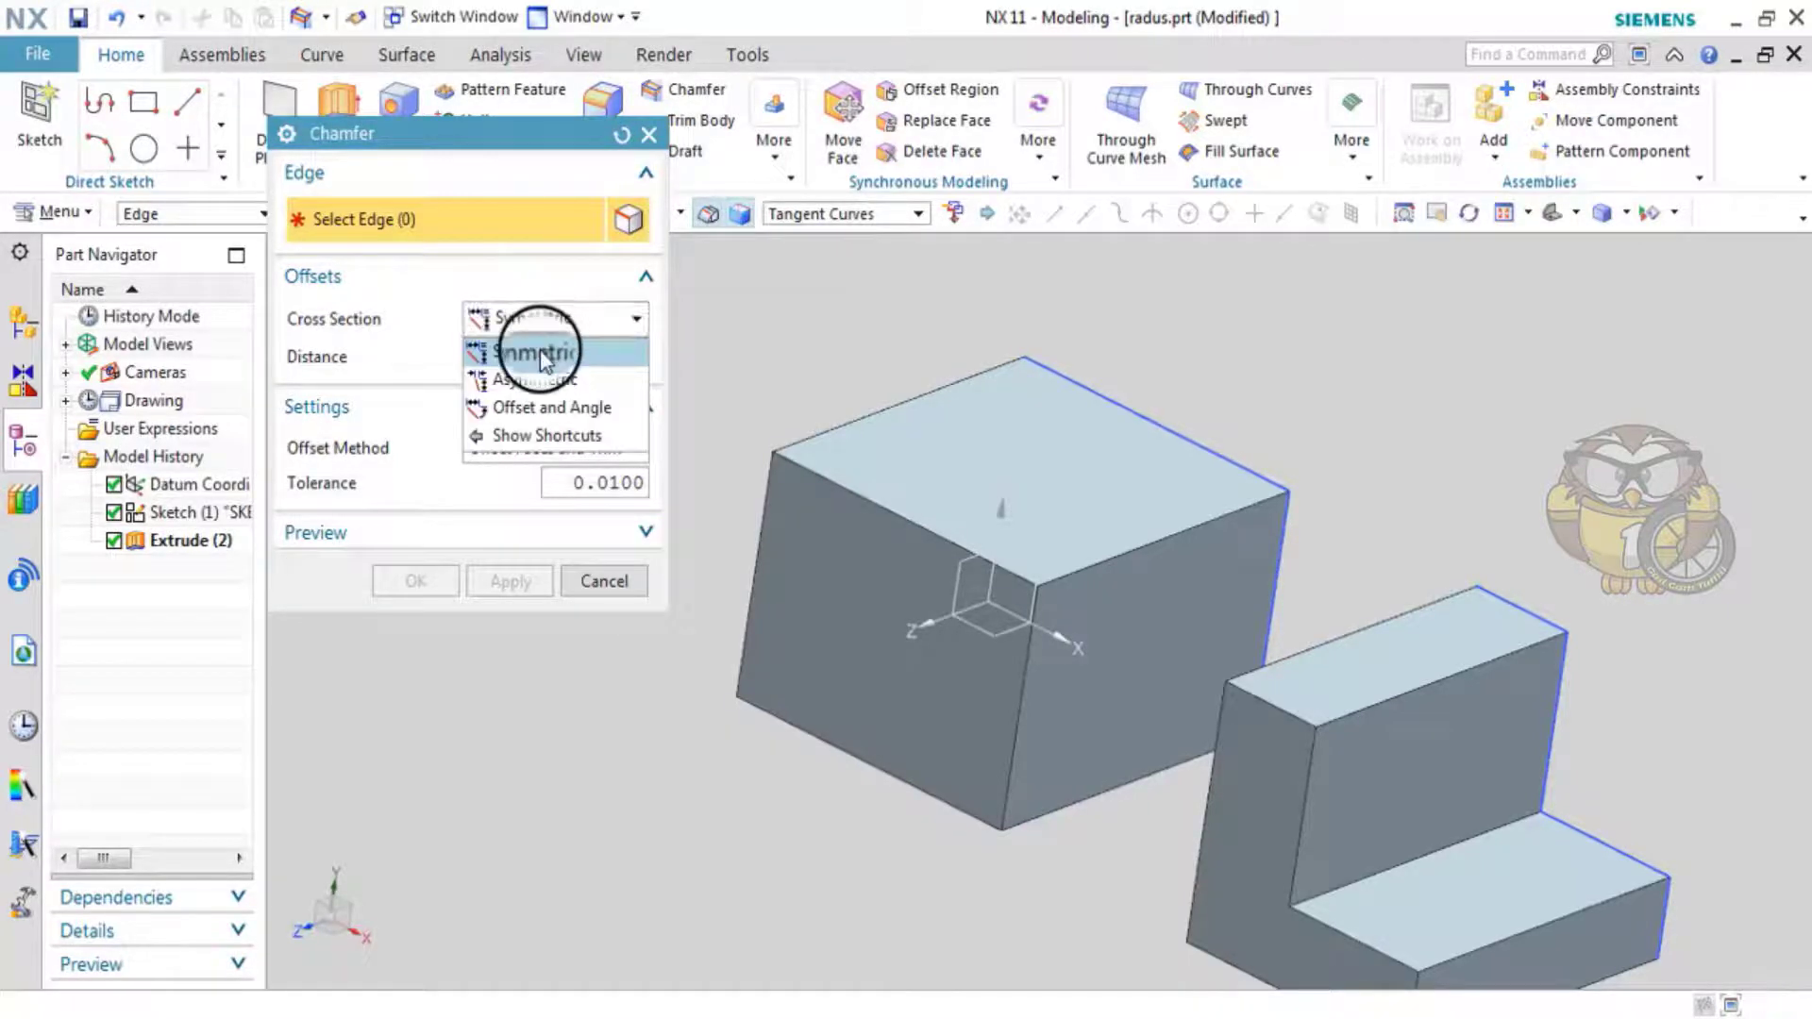
{"action": "left_click", "coordinate": [530, 350]}
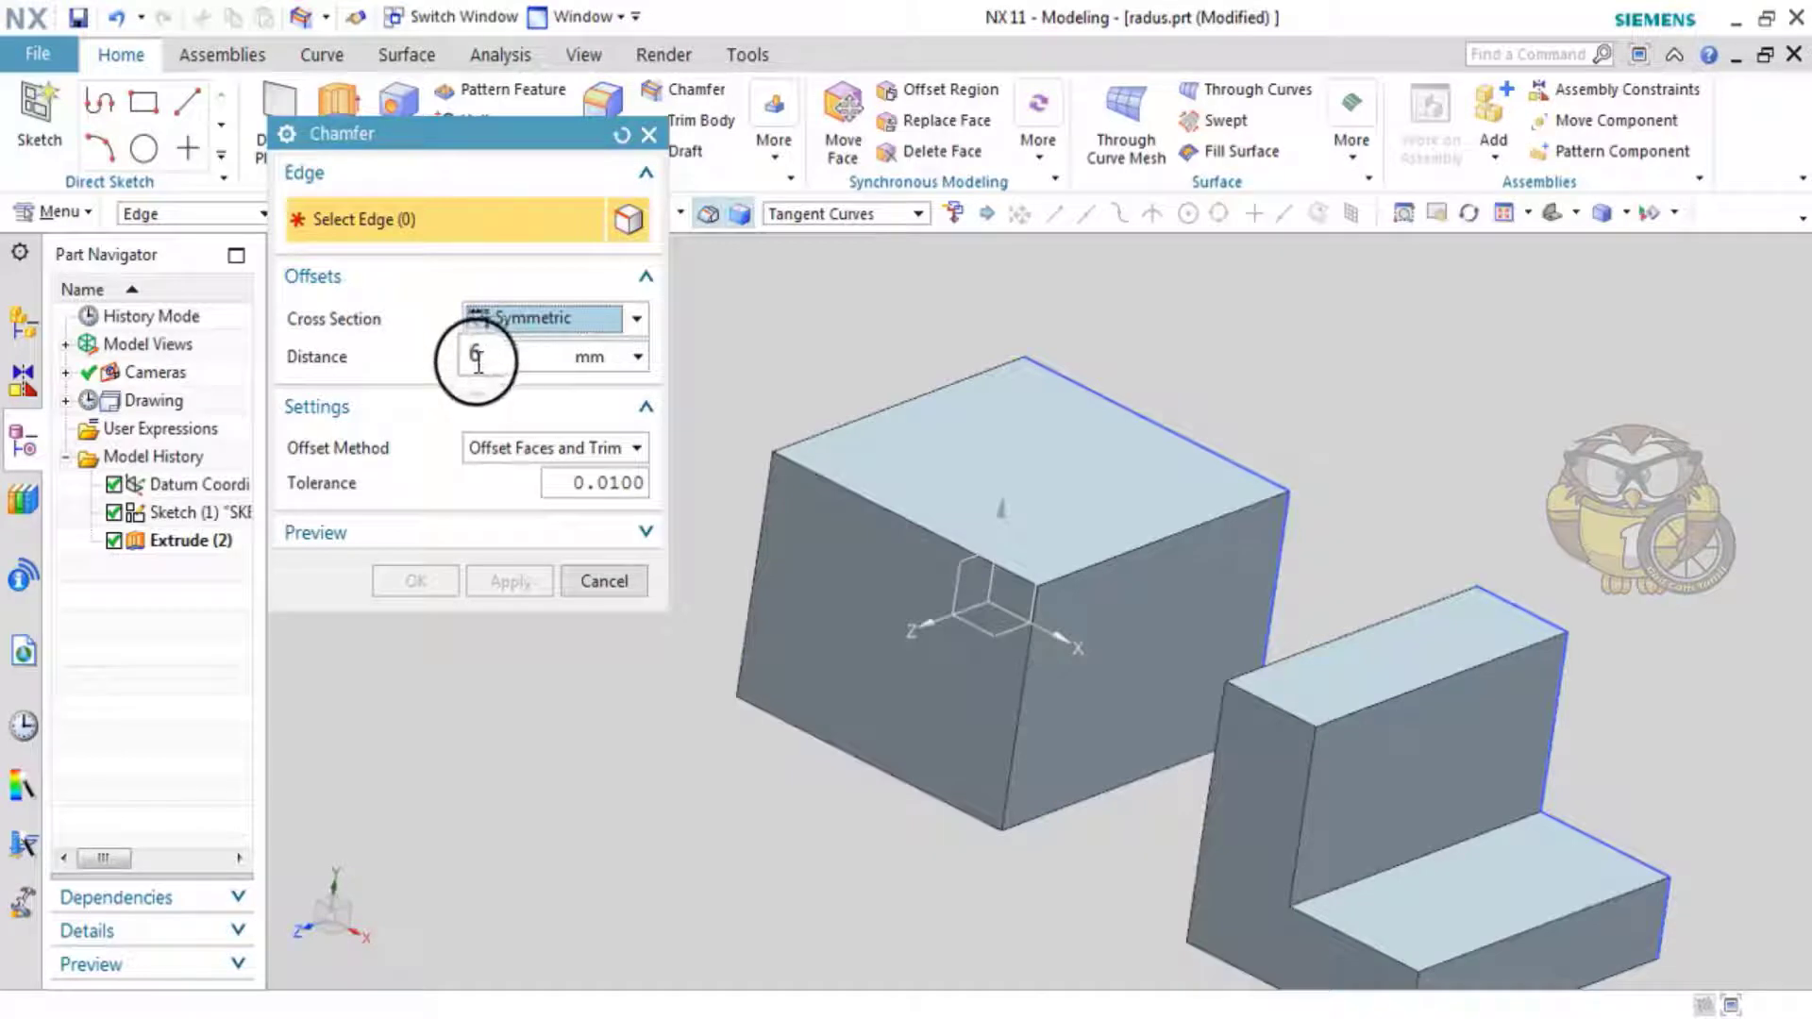
{"action": "left_click", "coordinate": [489, 359]}
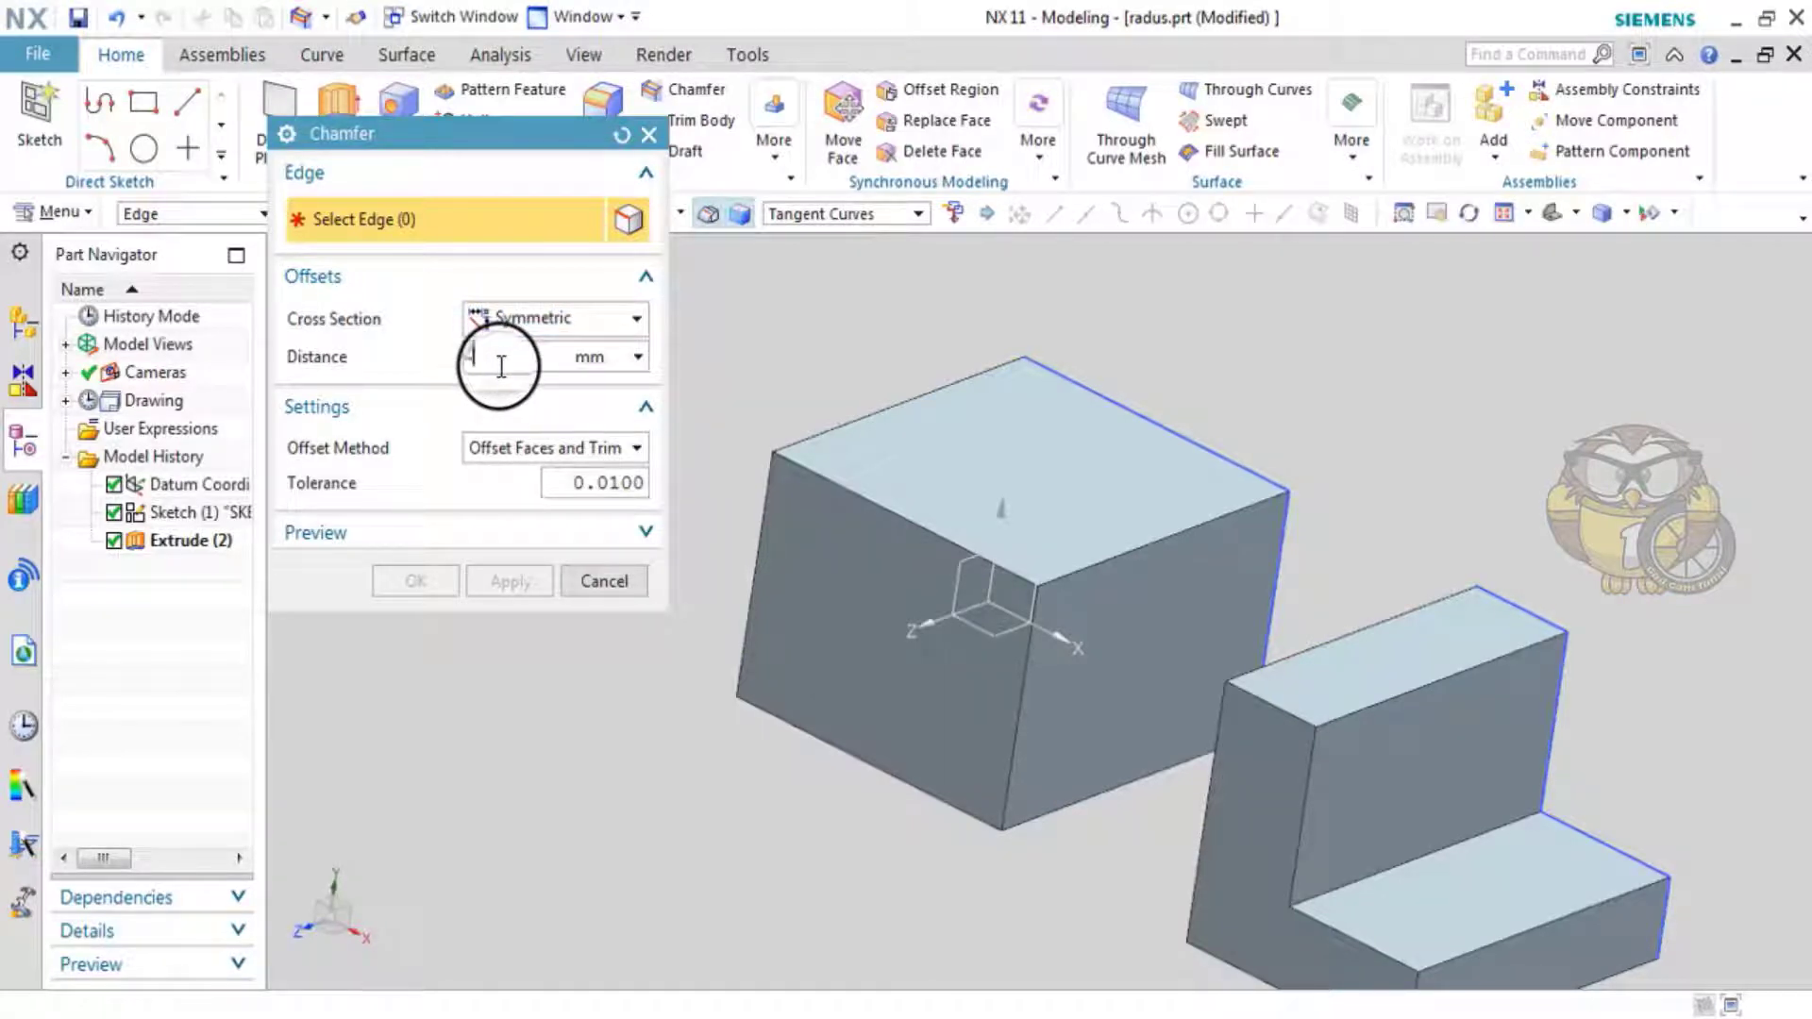
{"action": "type", "text": "10"}
{"action": "type", "text": "20"}
{"action": "left_click", "coordinate": [817, 219]}
{"action": "left_click", "coordinate": [812, 242]}
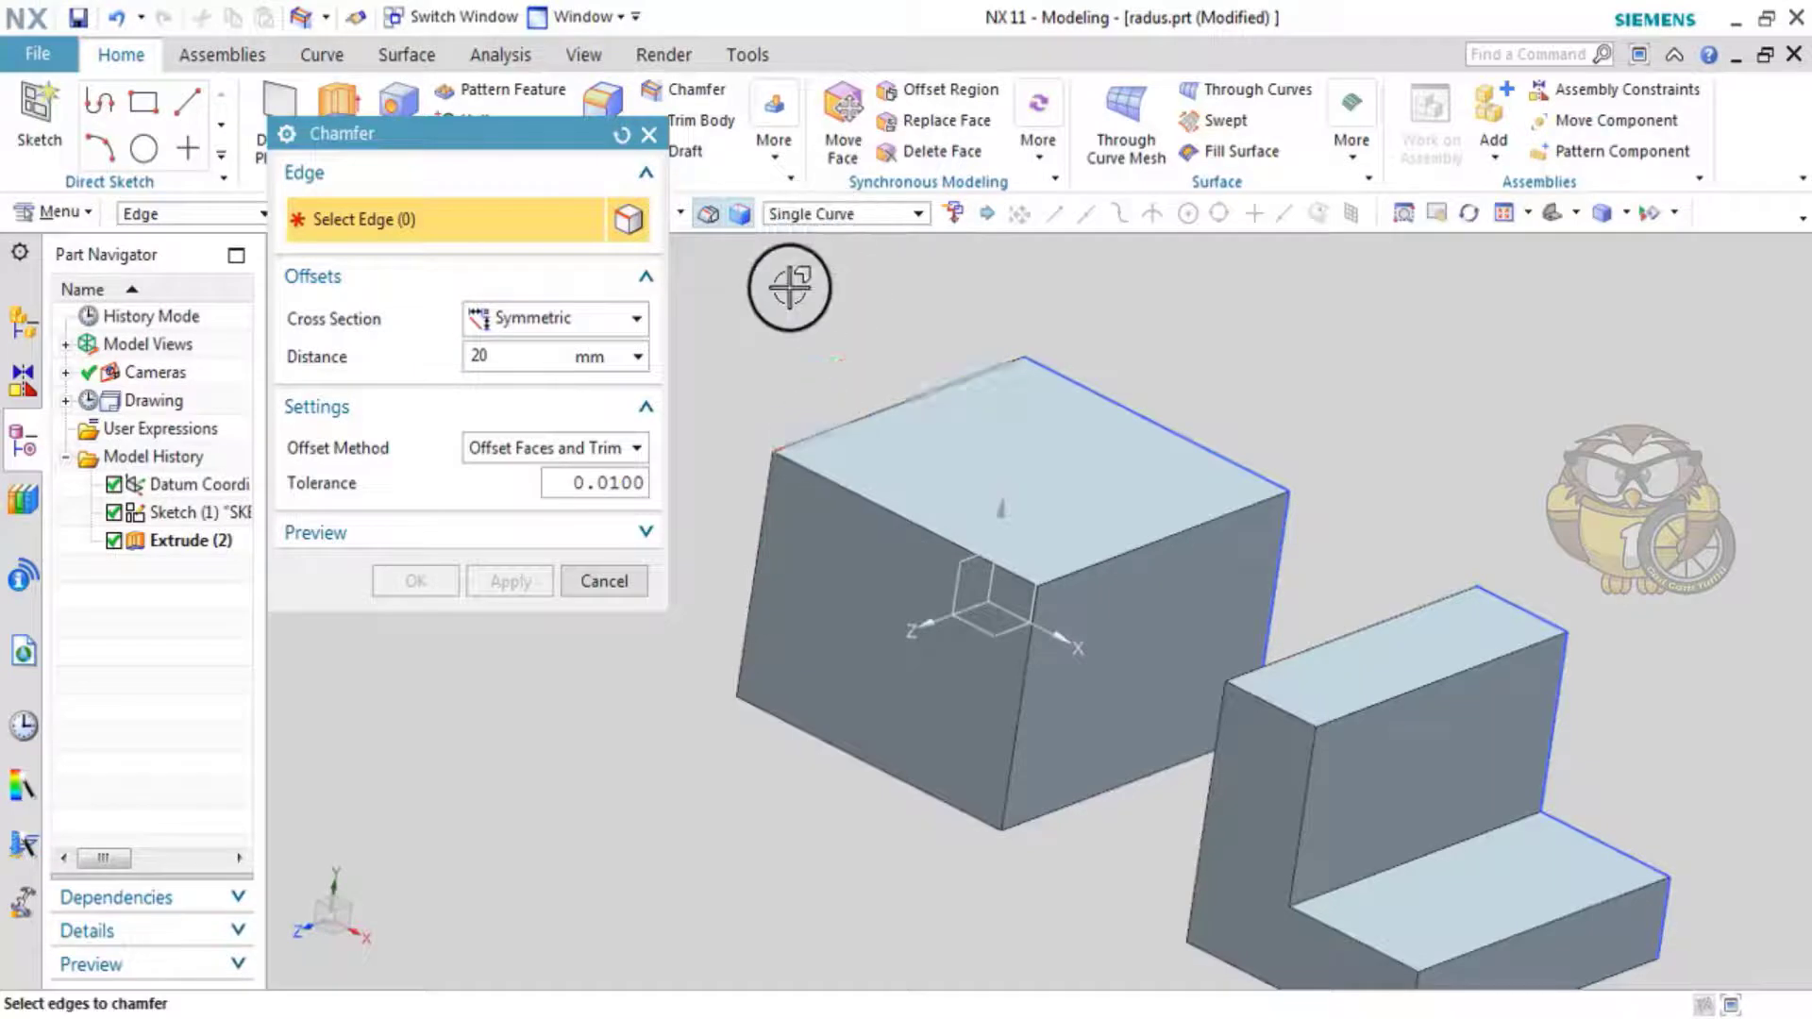
{"action": "left_click_drag", "start_coordinate": [530, 137], "coordinate": [530, 254]}
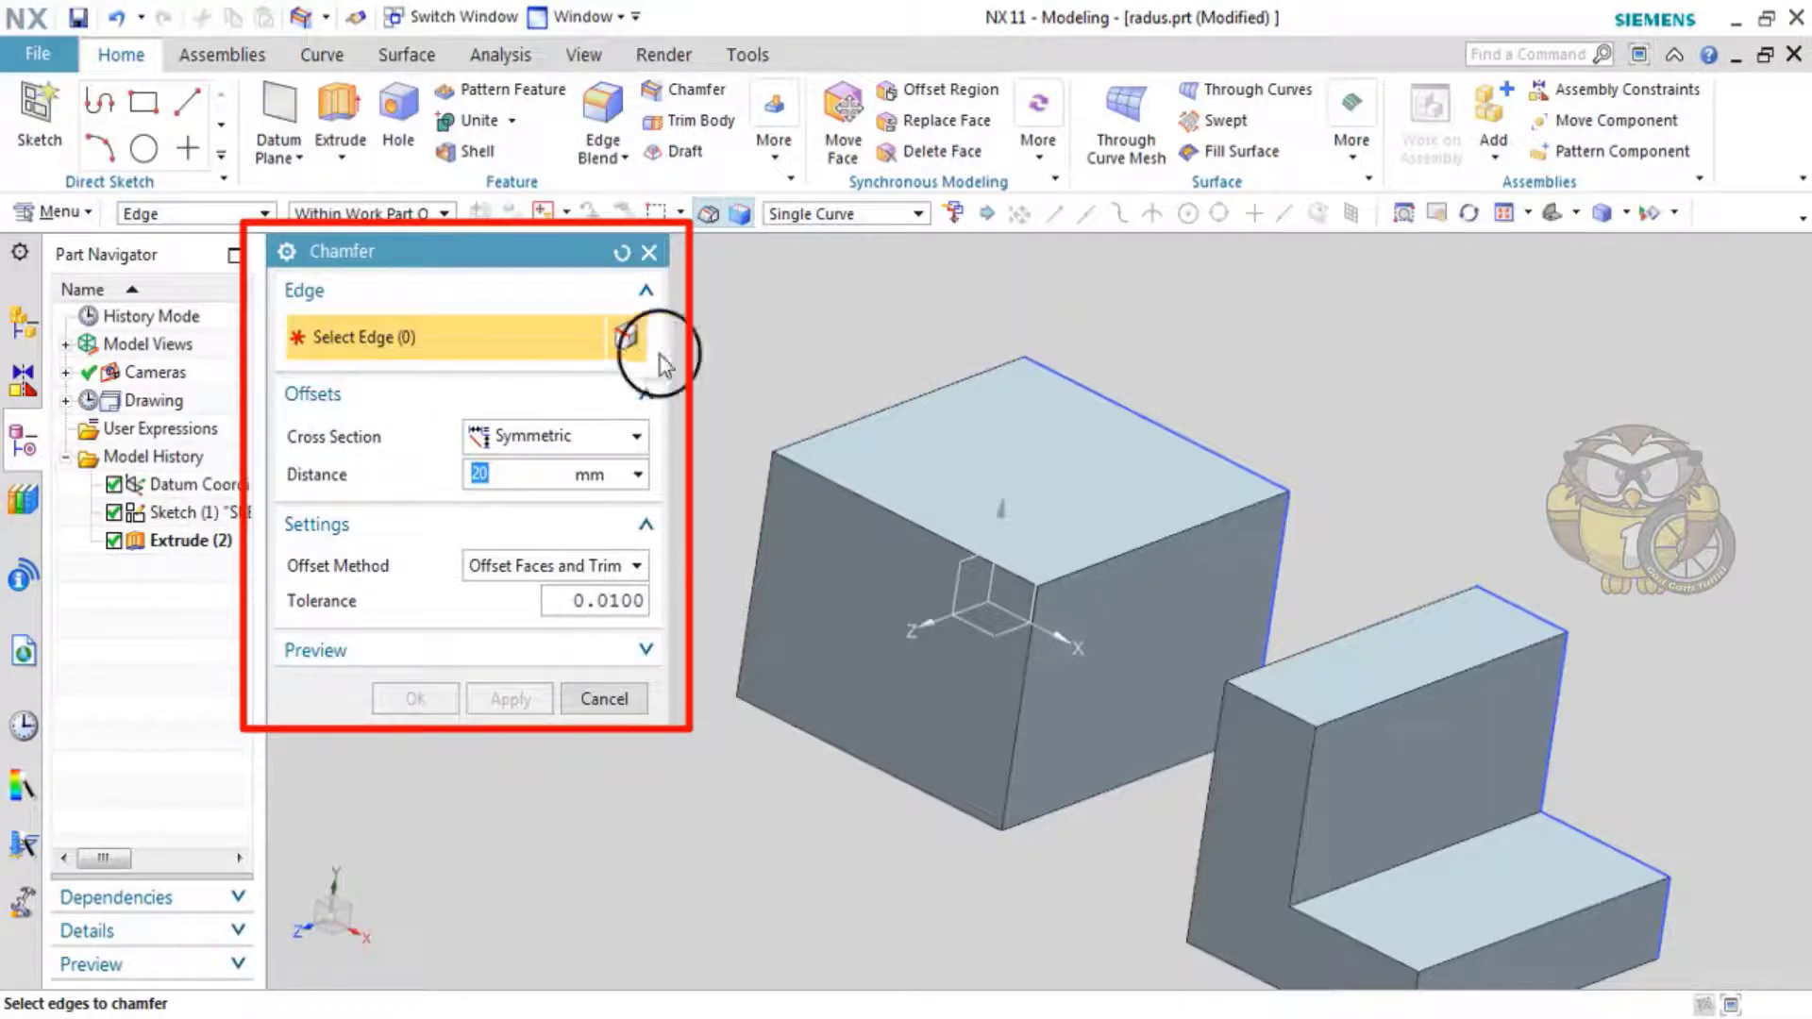
- Select the box's first top edges and restore the chamfer distance to 20 mm
{"action": "left_click", "coordinate": [917, 214]}
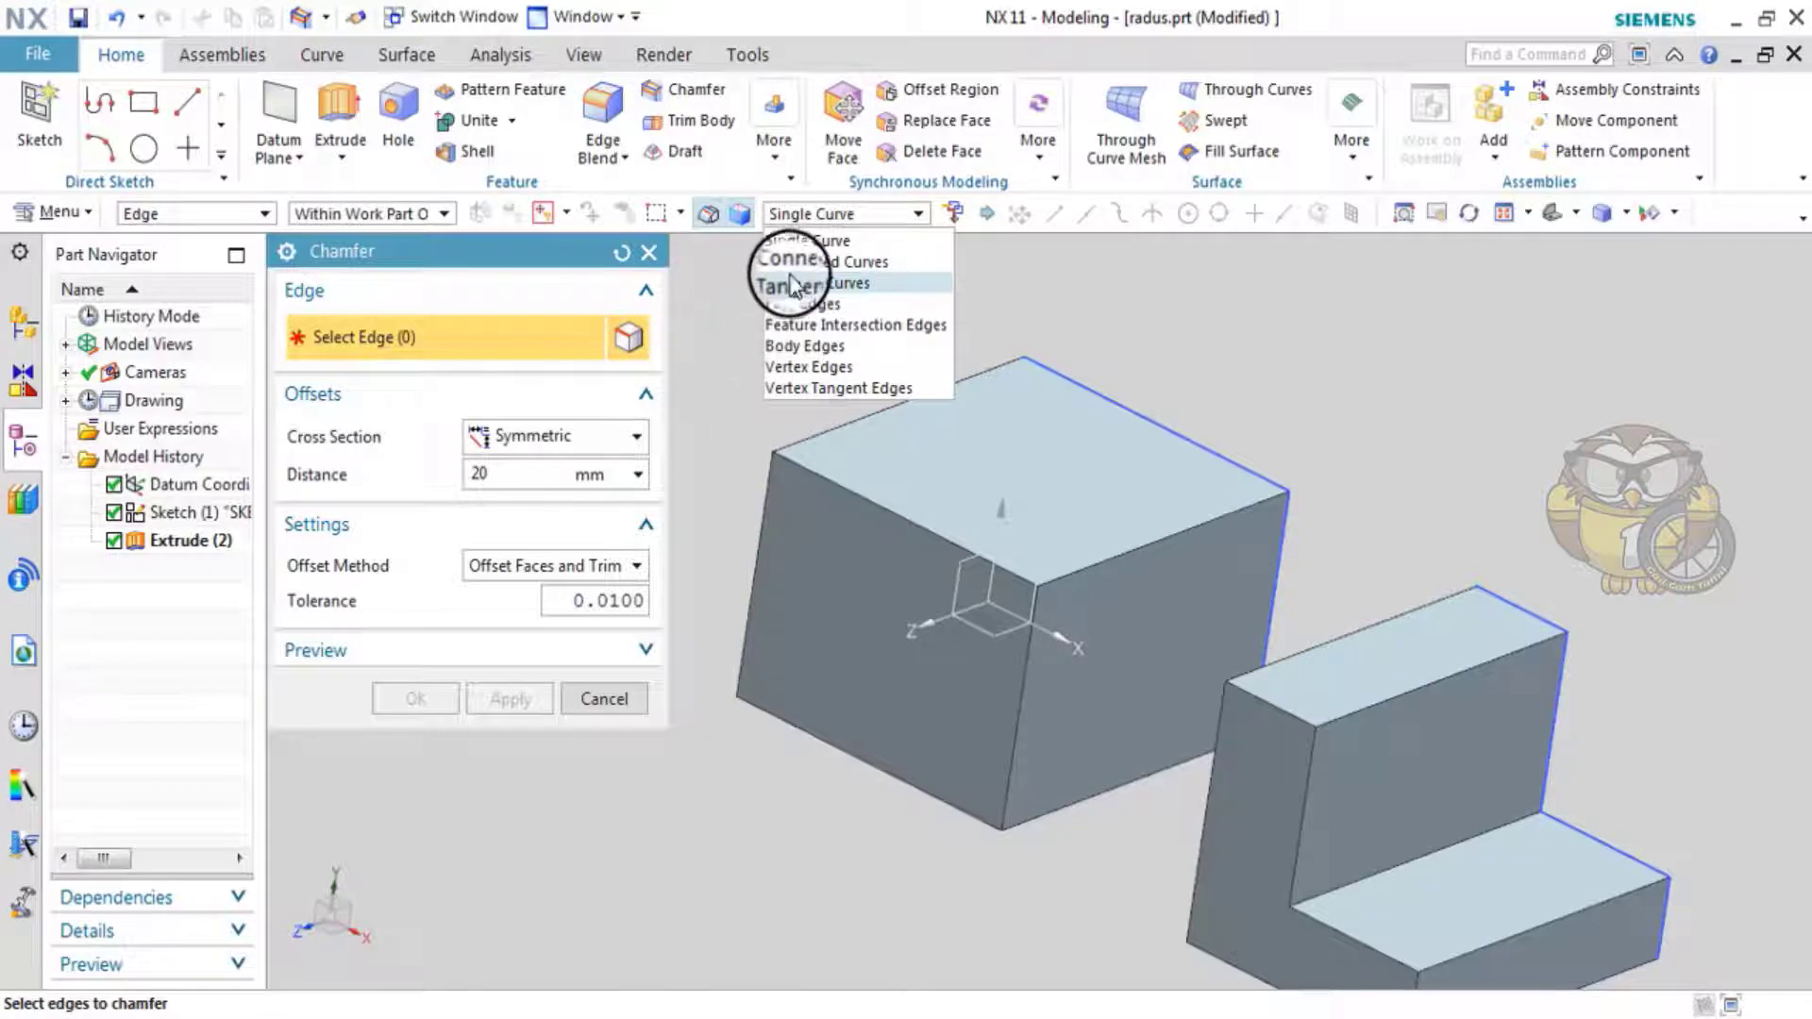
{"action": "left_click", "coordinate": [830, 248]}
{"action": "left_click", "coordinate": [826, 470]}
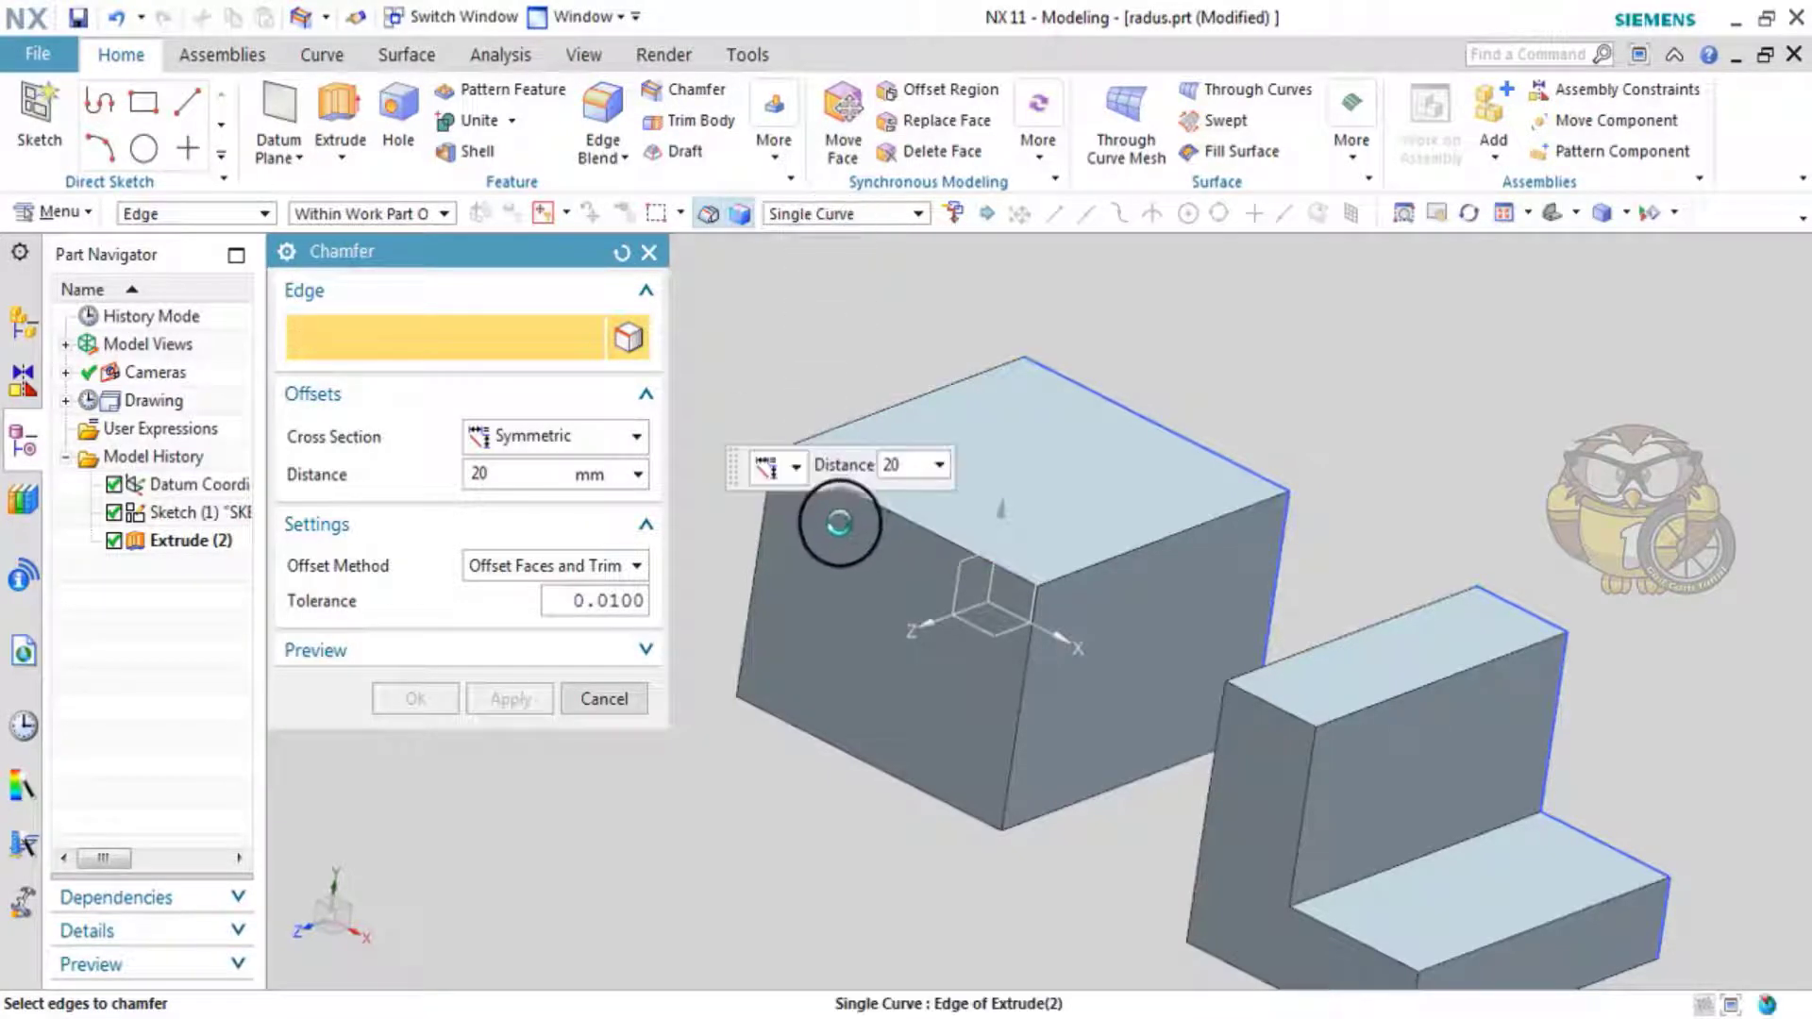
{"action": "scroll", "coordinate": [1012, 549], "scroll_direction": "up", "scroll_amount": 3}
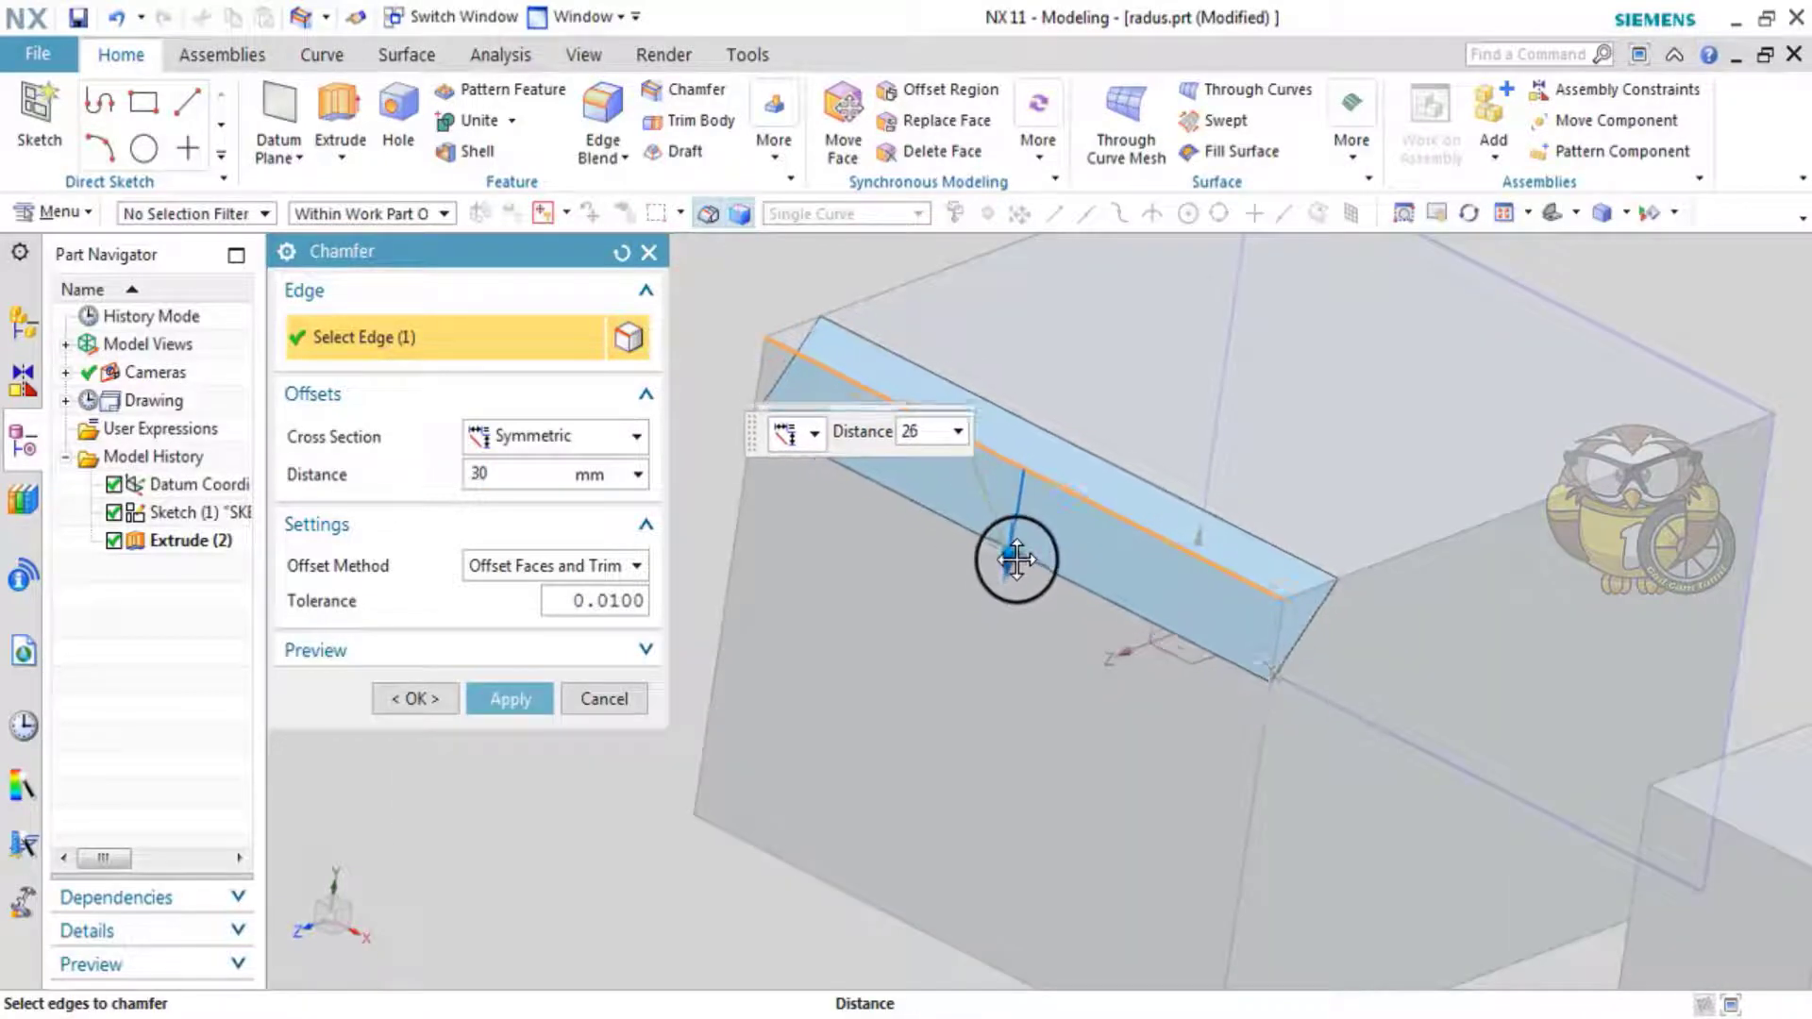
{"action": "left_click_drag", "start_coordinate": [1017, 555], "coordinate": [1006, 578]}
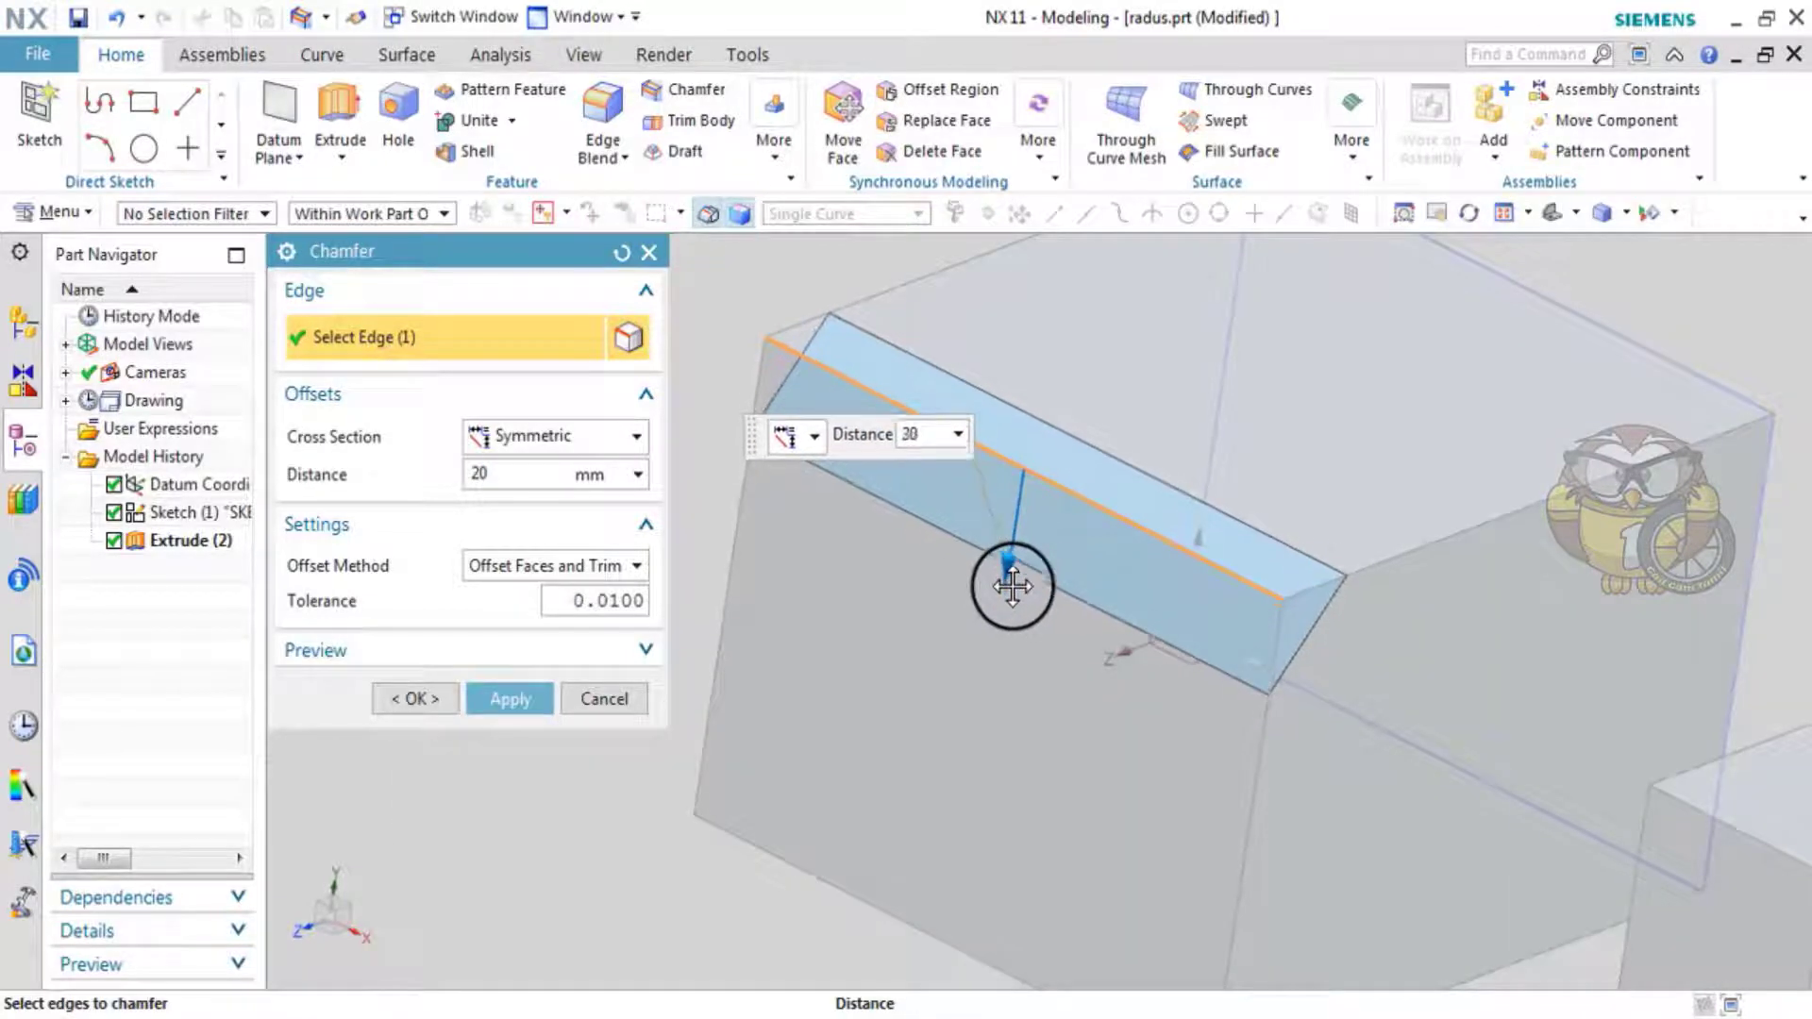
{"action": "left_click", "coordinate": [811, 450]}
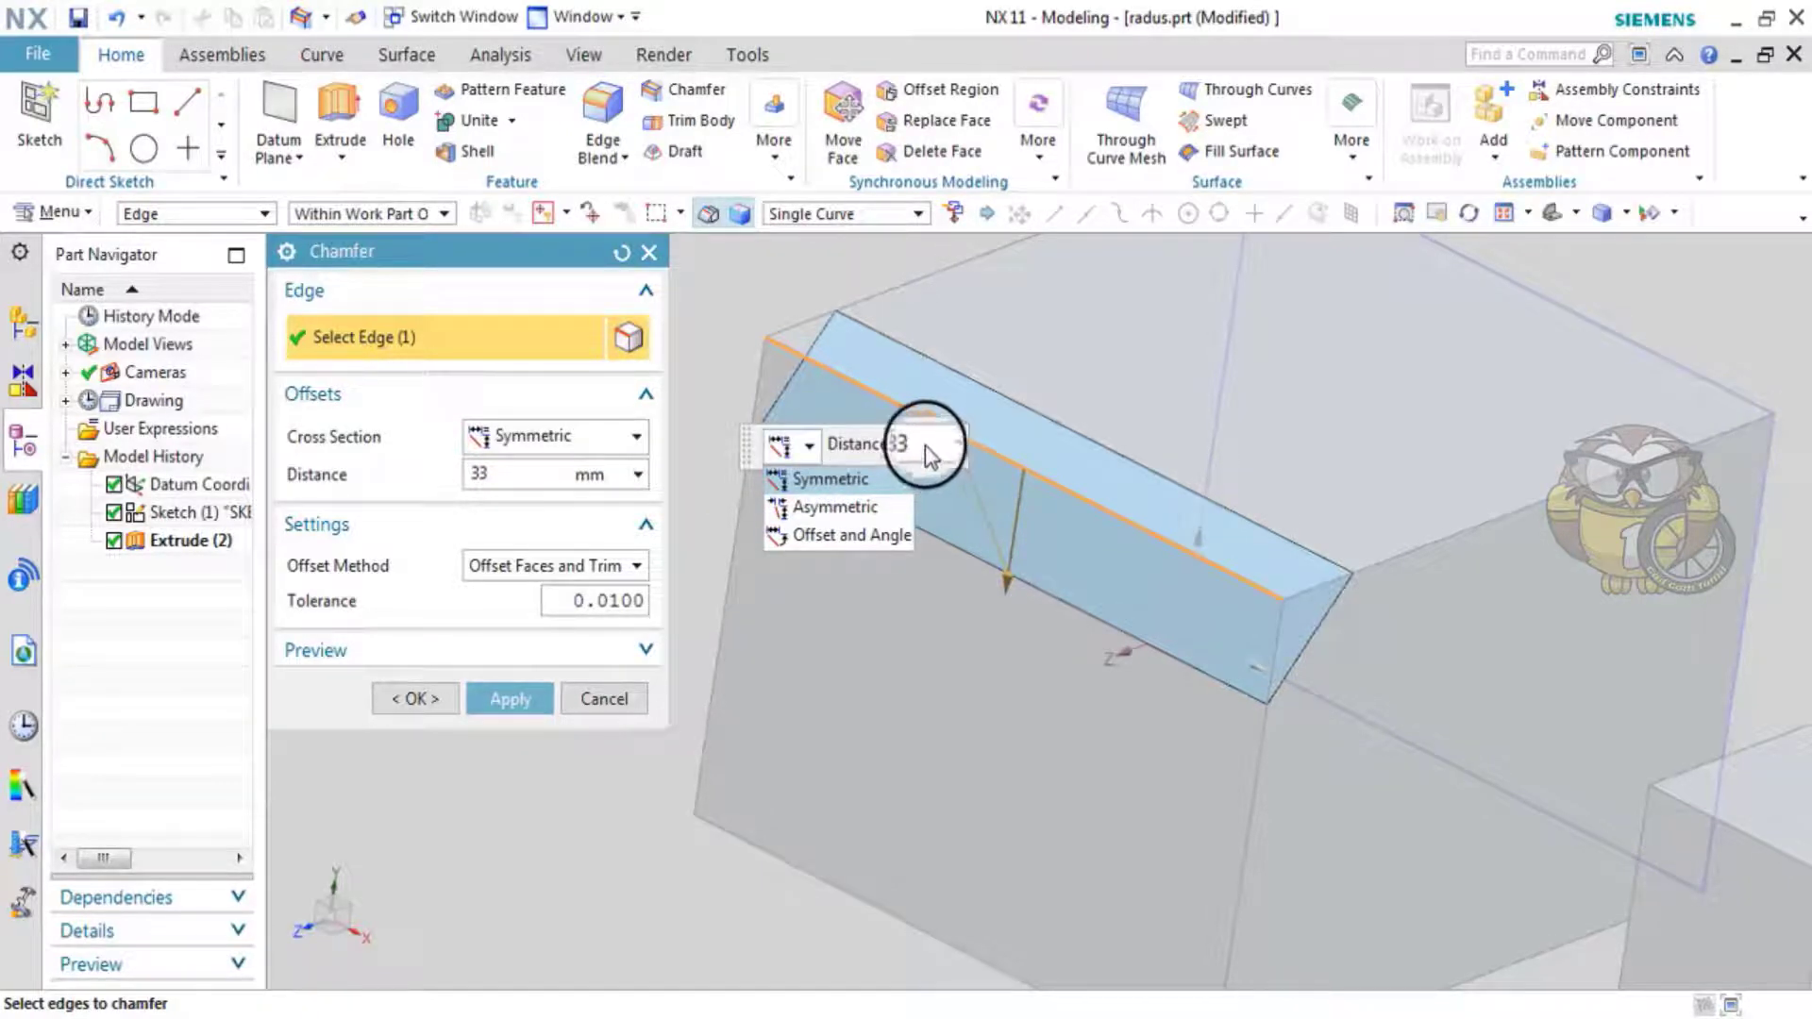
{"action": "left_click", "coordinate": [954, 445]}
{"action": "type", "text": "2"}
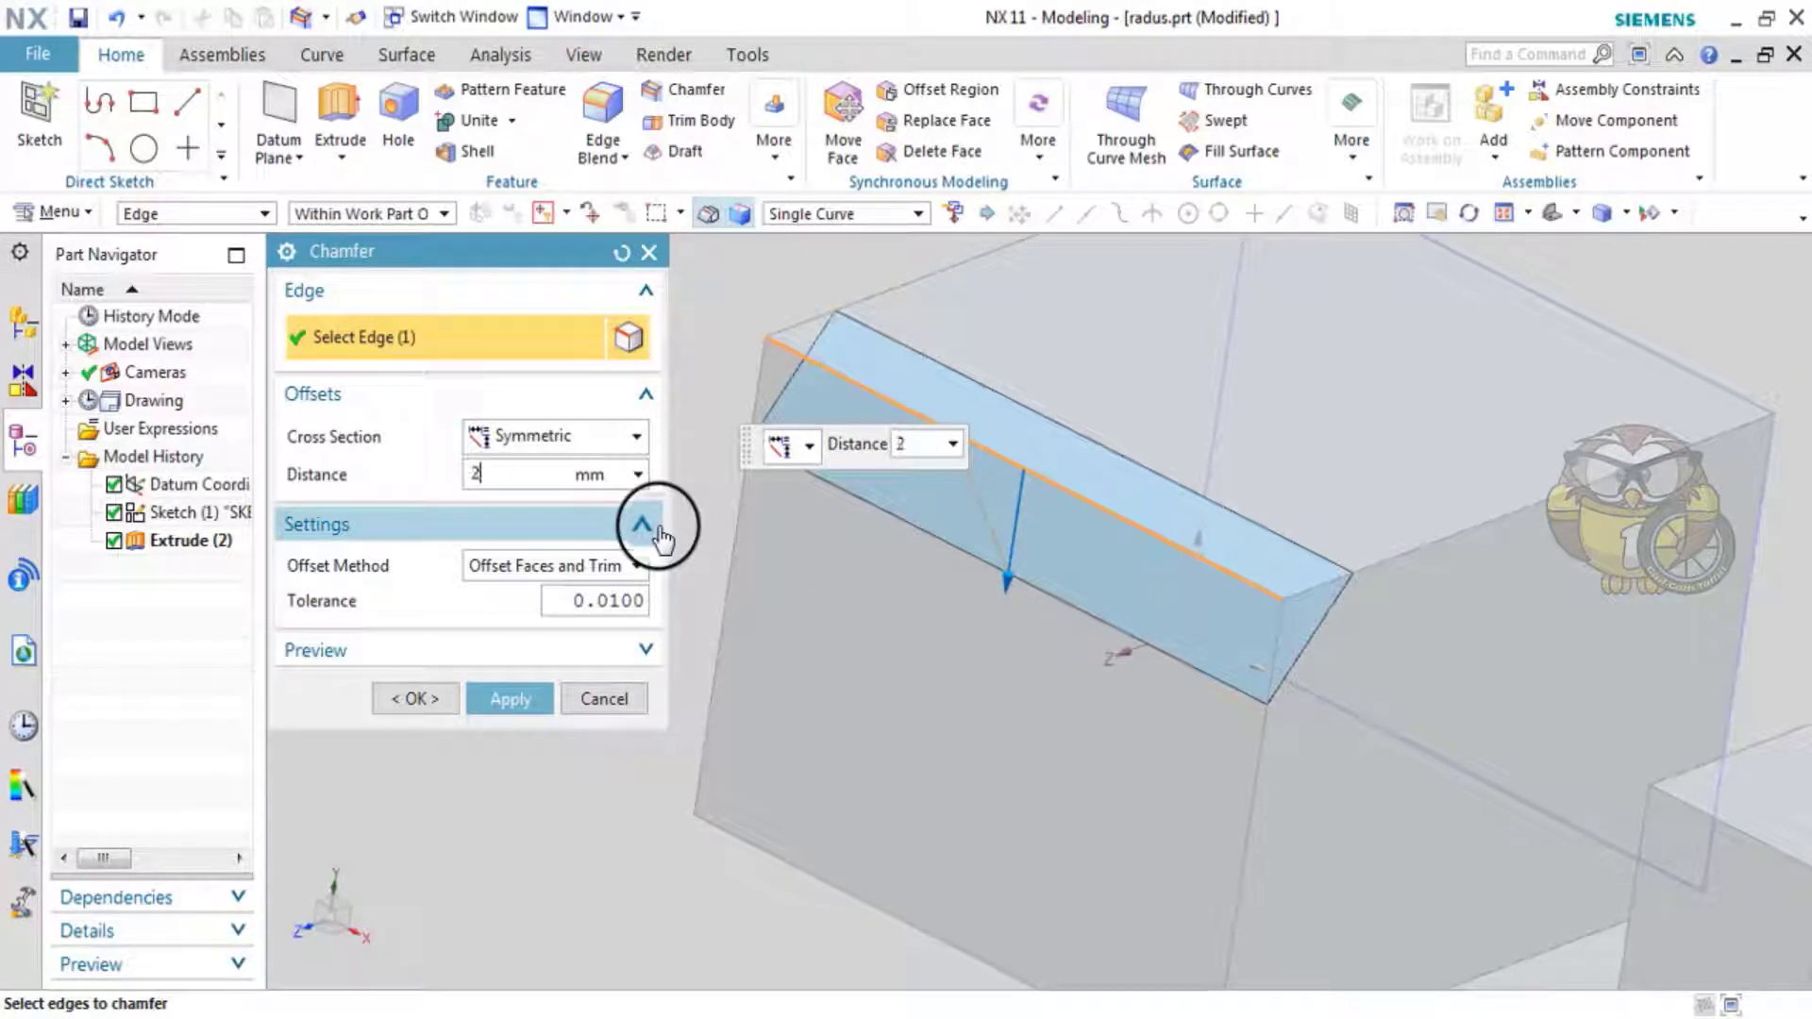
{"action": "type", "text": "0"}
{"action": "mouse_move", "coordinate": [754, 529]}
{"action": "middle_mouse_down"}
{"action": "mouse_move", "coordinate": [1159, 534]}
{"action": "mouse_move", "coordinate": [1185, 433]}
{"action": "middle_mouse_up"}
- Add the remaining top, vertical and bottom edges, eleven in total, and apply the chamfer
{"action": "left_click", "coordinate": [1159, 537]}
{"action": "left_click", "coordinate": [1107, 415]}
{"action": "left_click", "coordinate": [959, 375]}
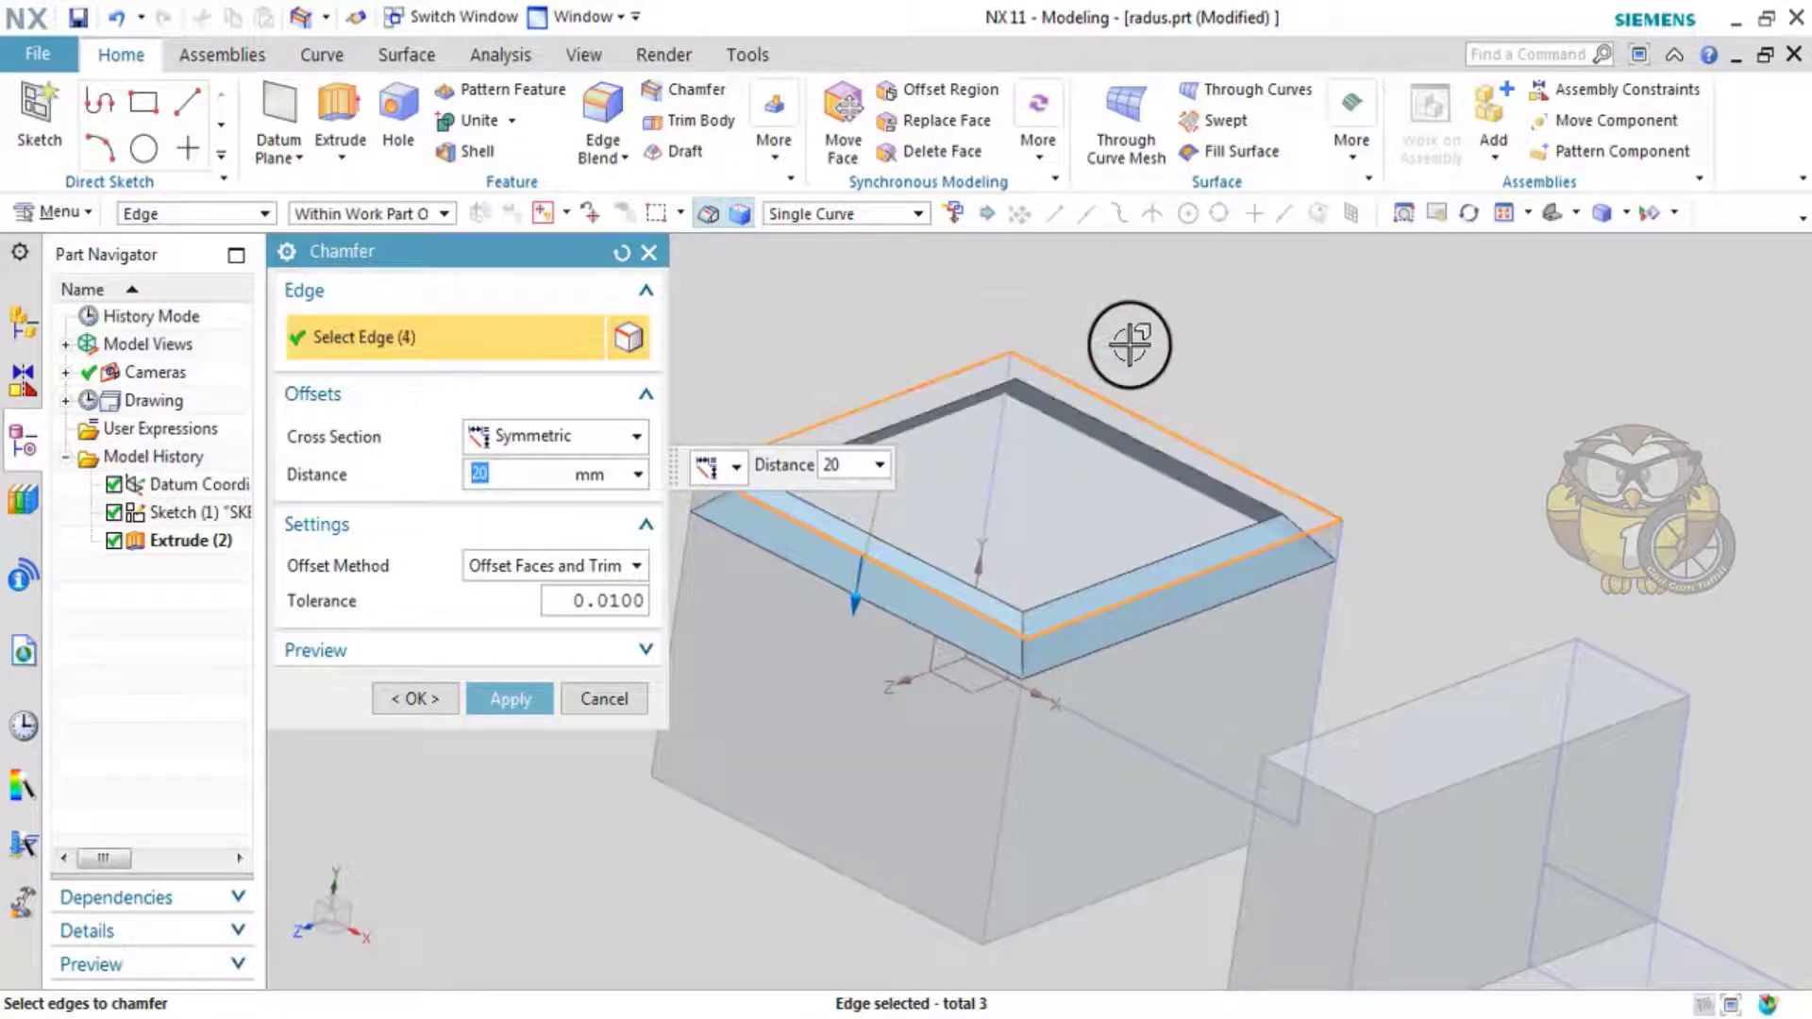
{"action": "middle_click_drag", "start_coordinate": [1129, 344], "coordinate": [1072, 586]}
{"action": "left_click", "coordinate": [1003, 639]}
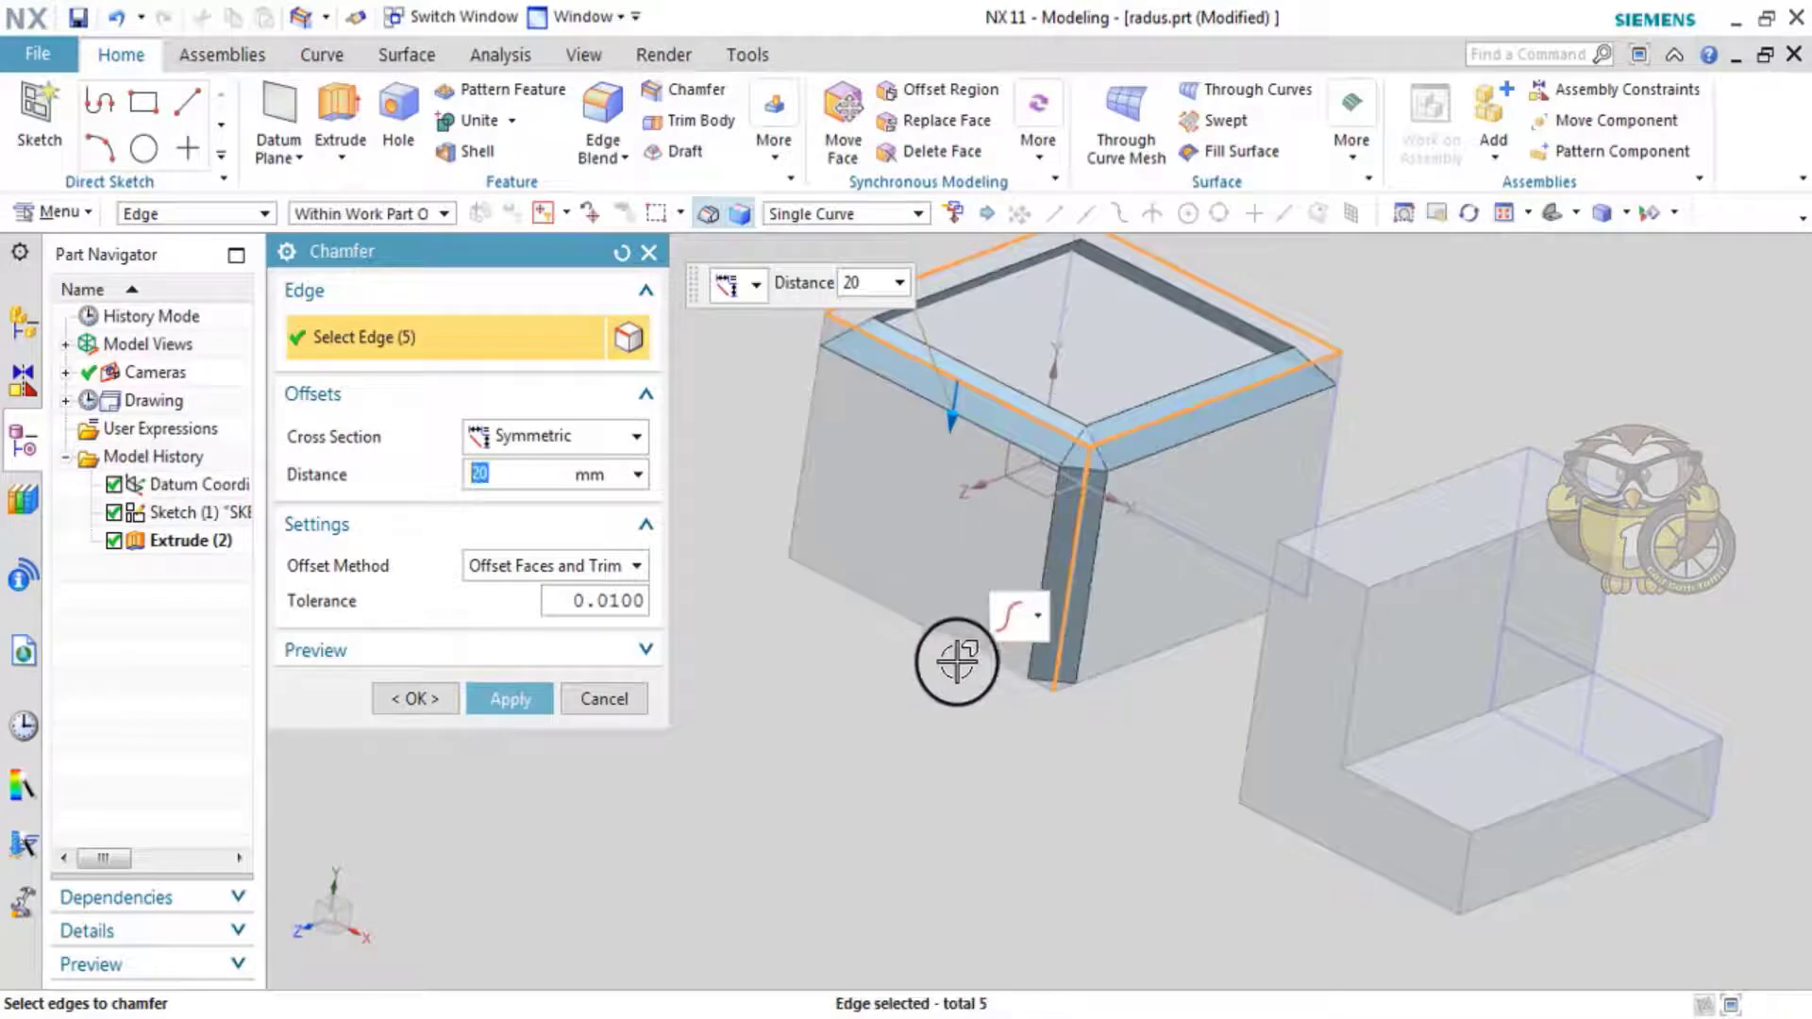
{"action": "left_click", "coordinate": [955, 661]}
{"action": "left_click", "coordinate": [1145, 657]}
{"action": "left_click", "coordinate": [1004, 538]}
{"action": "left_click", "coordinate": [1066, 288]}
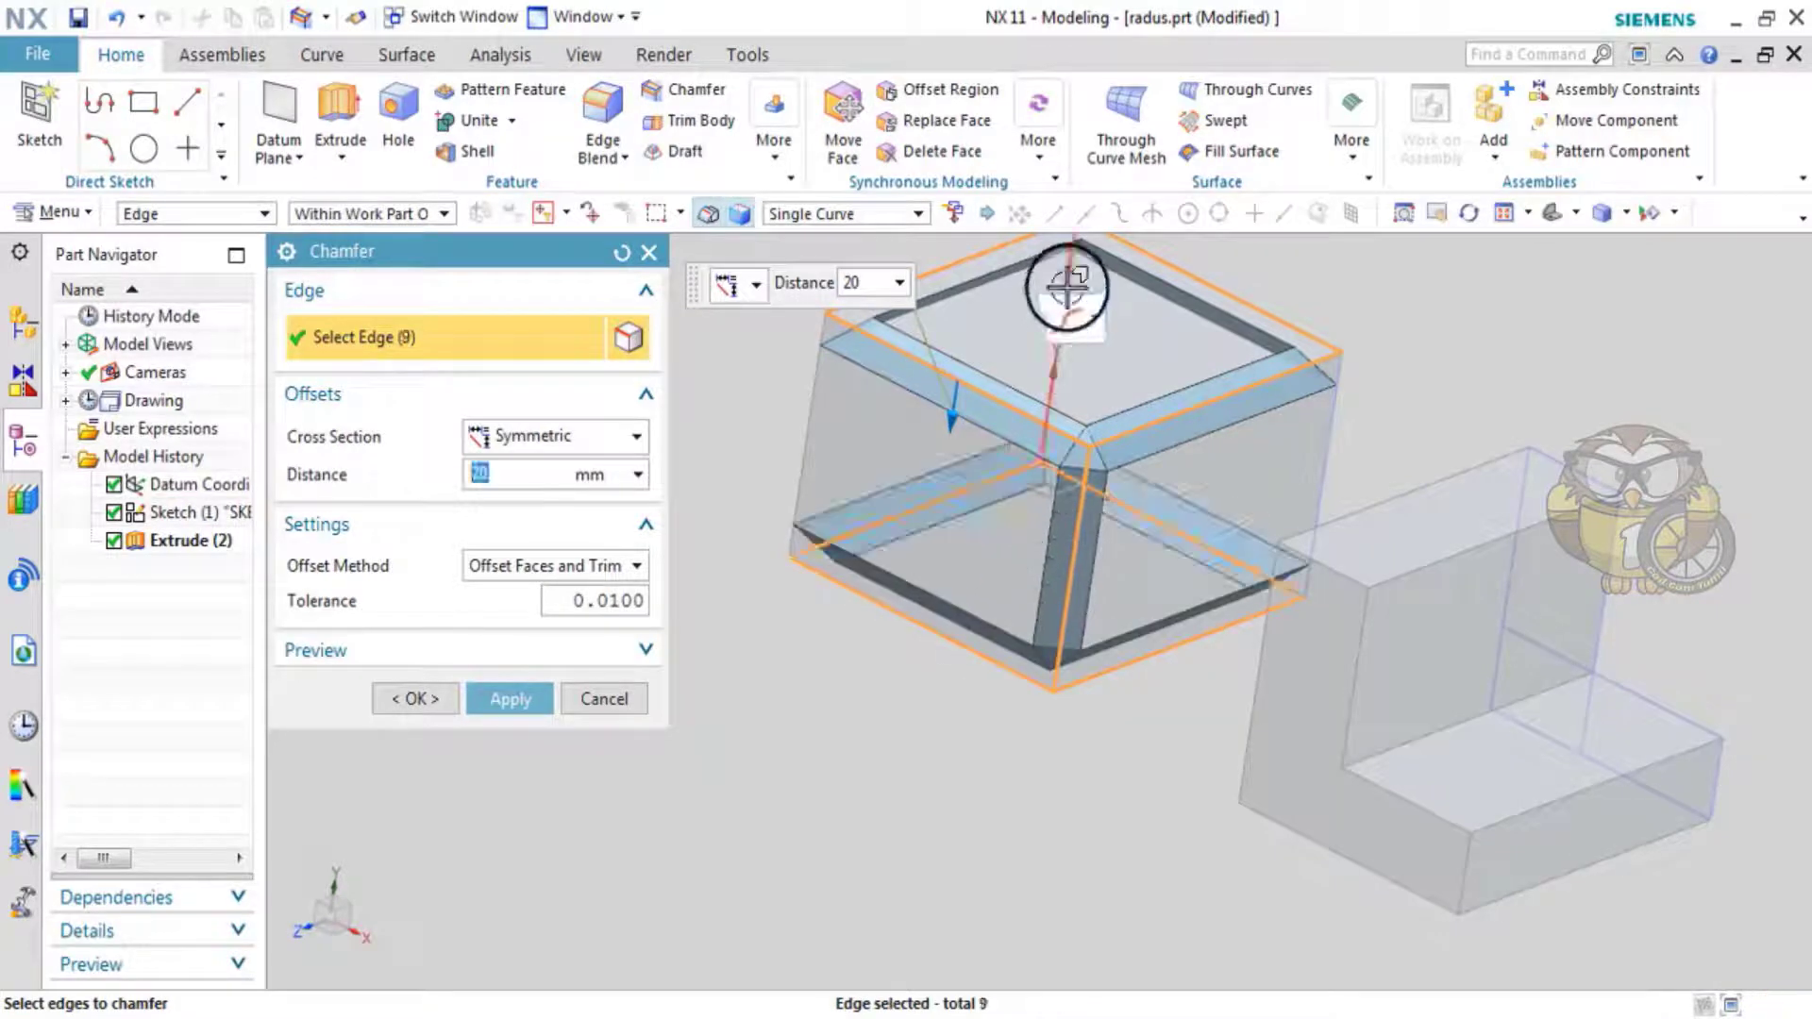
{"action": "left_click", "coordinate": [818, 428]}
{"action": "left_click", "coordinate": [874, 647]}
{"action": "scroll", "coordinate": [874, 648], "scroll_direction": "down", "scroll_amount": 4}
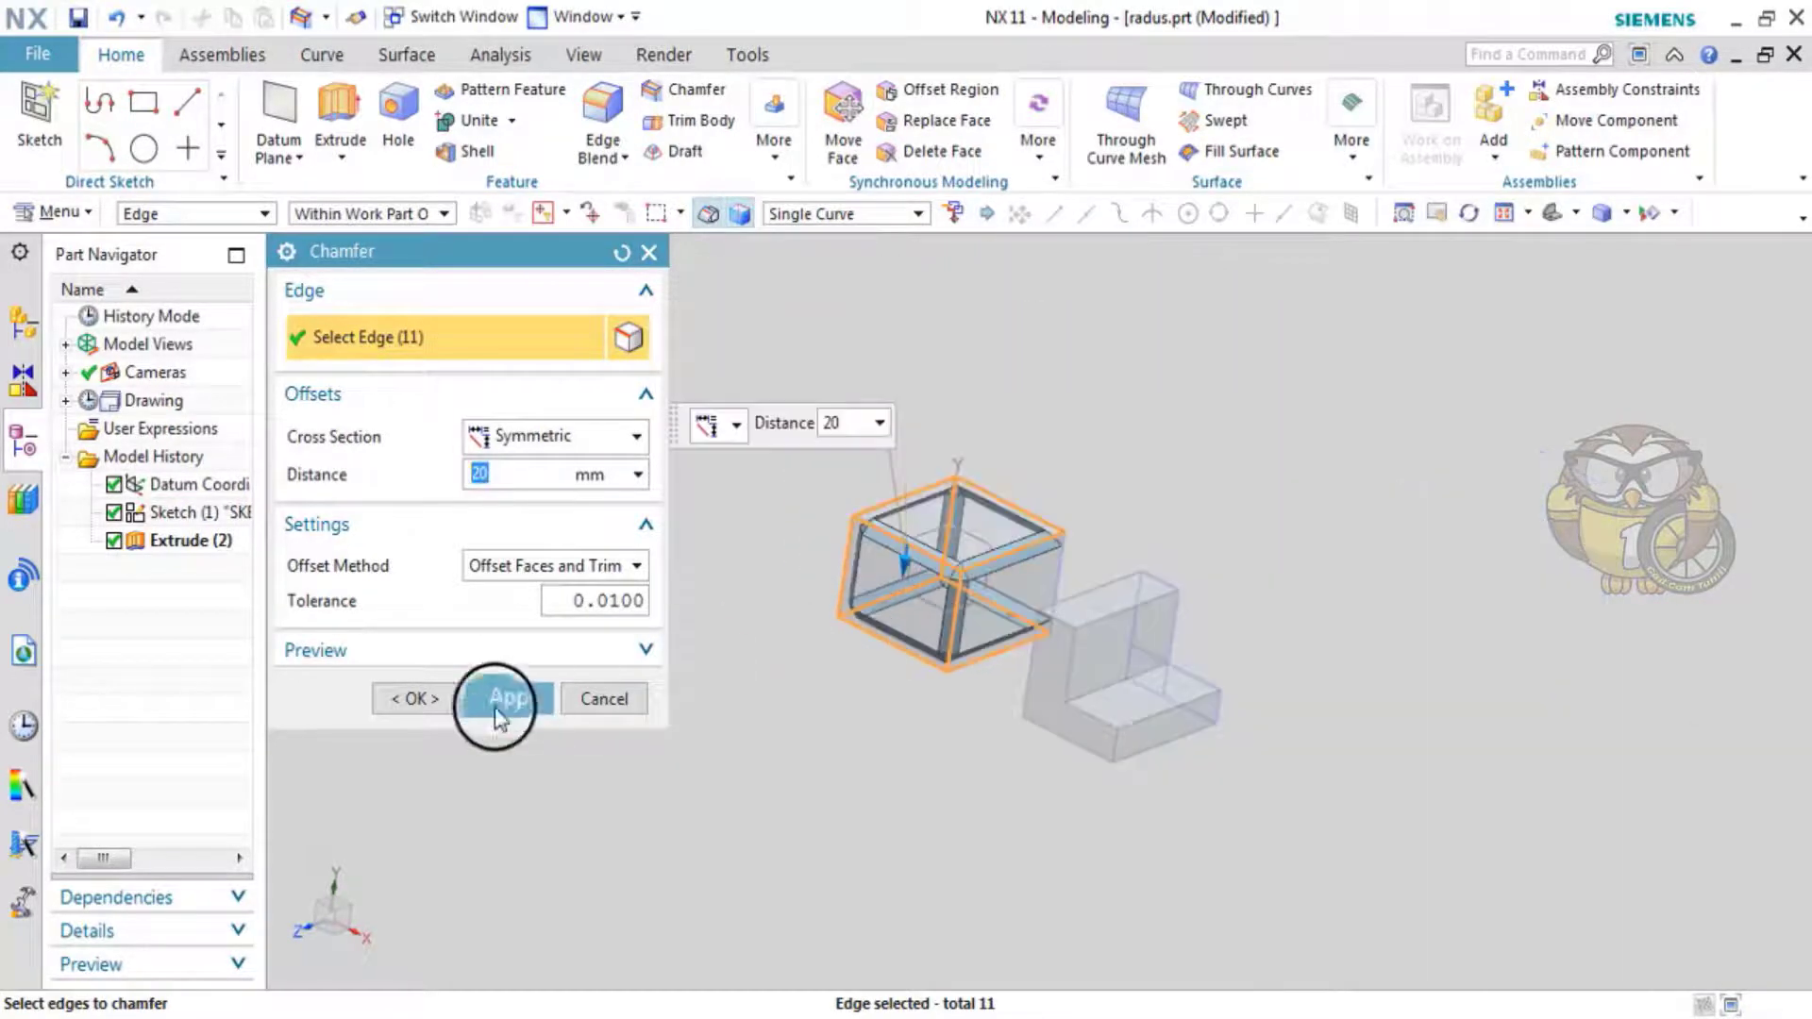
{"action": "left_click", "coordinate": [497, 717]}
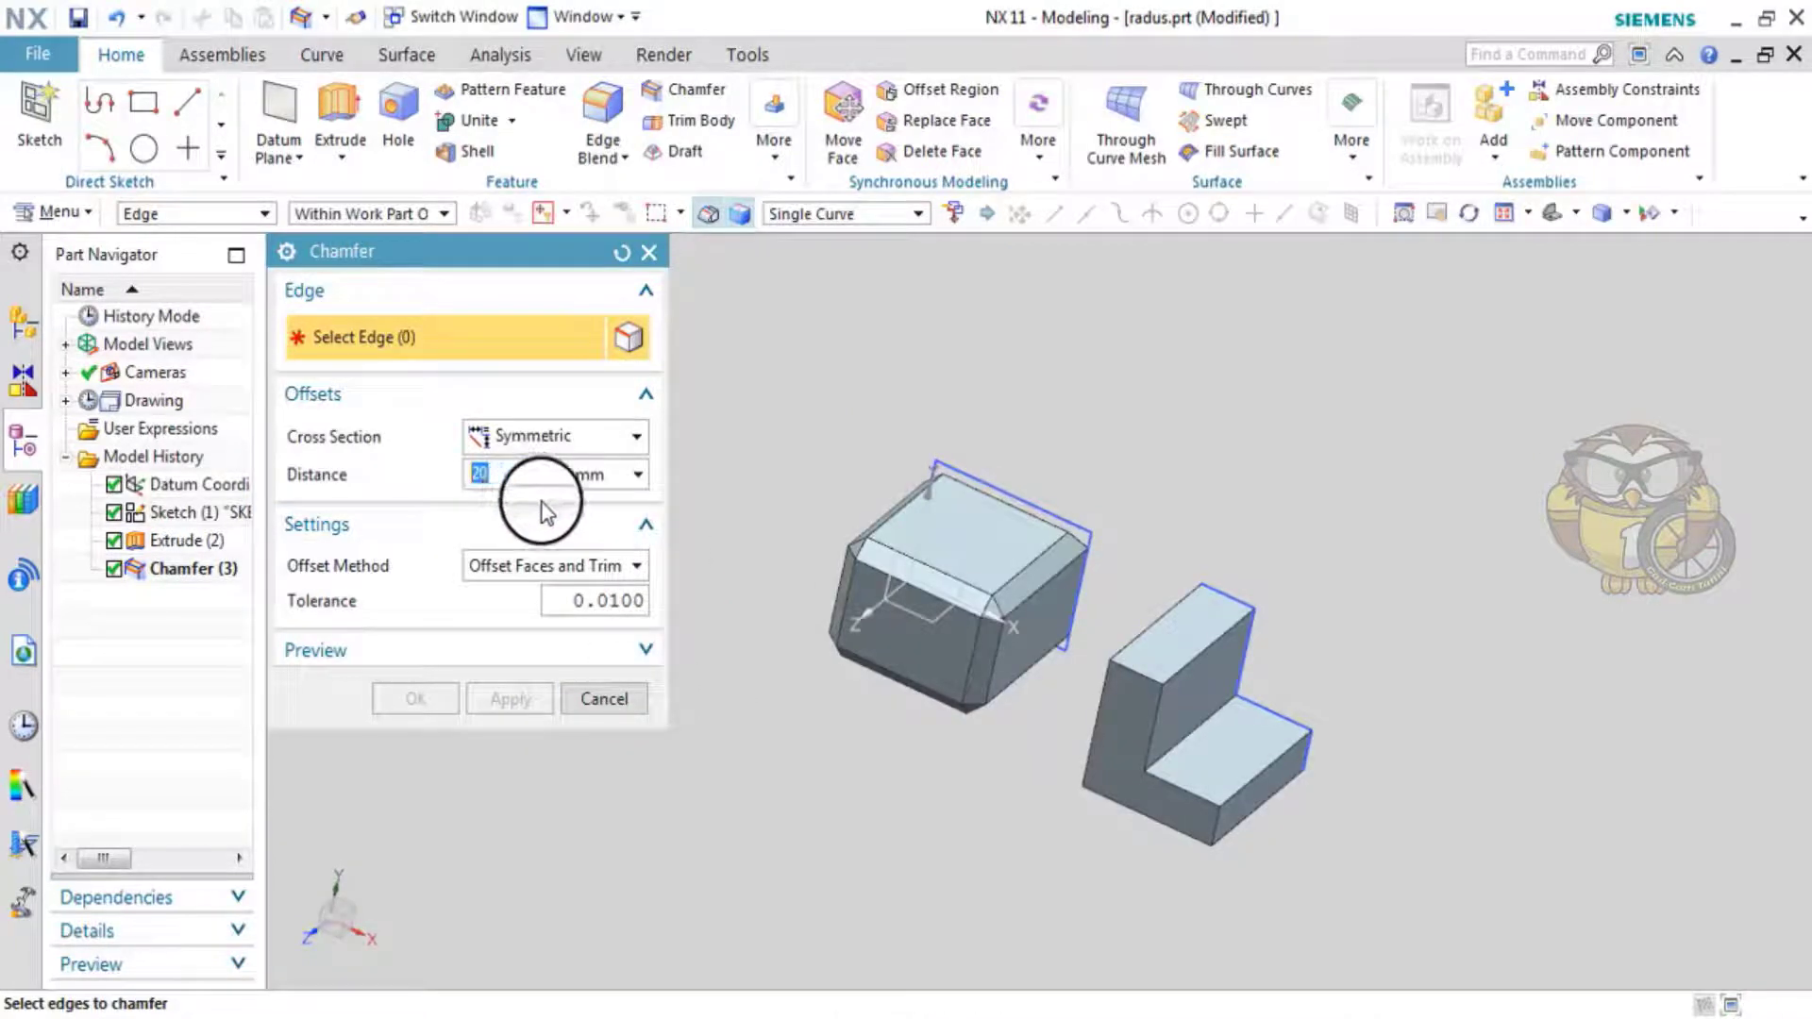
- Leave the chamfer dialog, reopen Chamfer (3) for editing and reduce its distance to 30 mm
{"action": "key", "text": "BackSpace"}
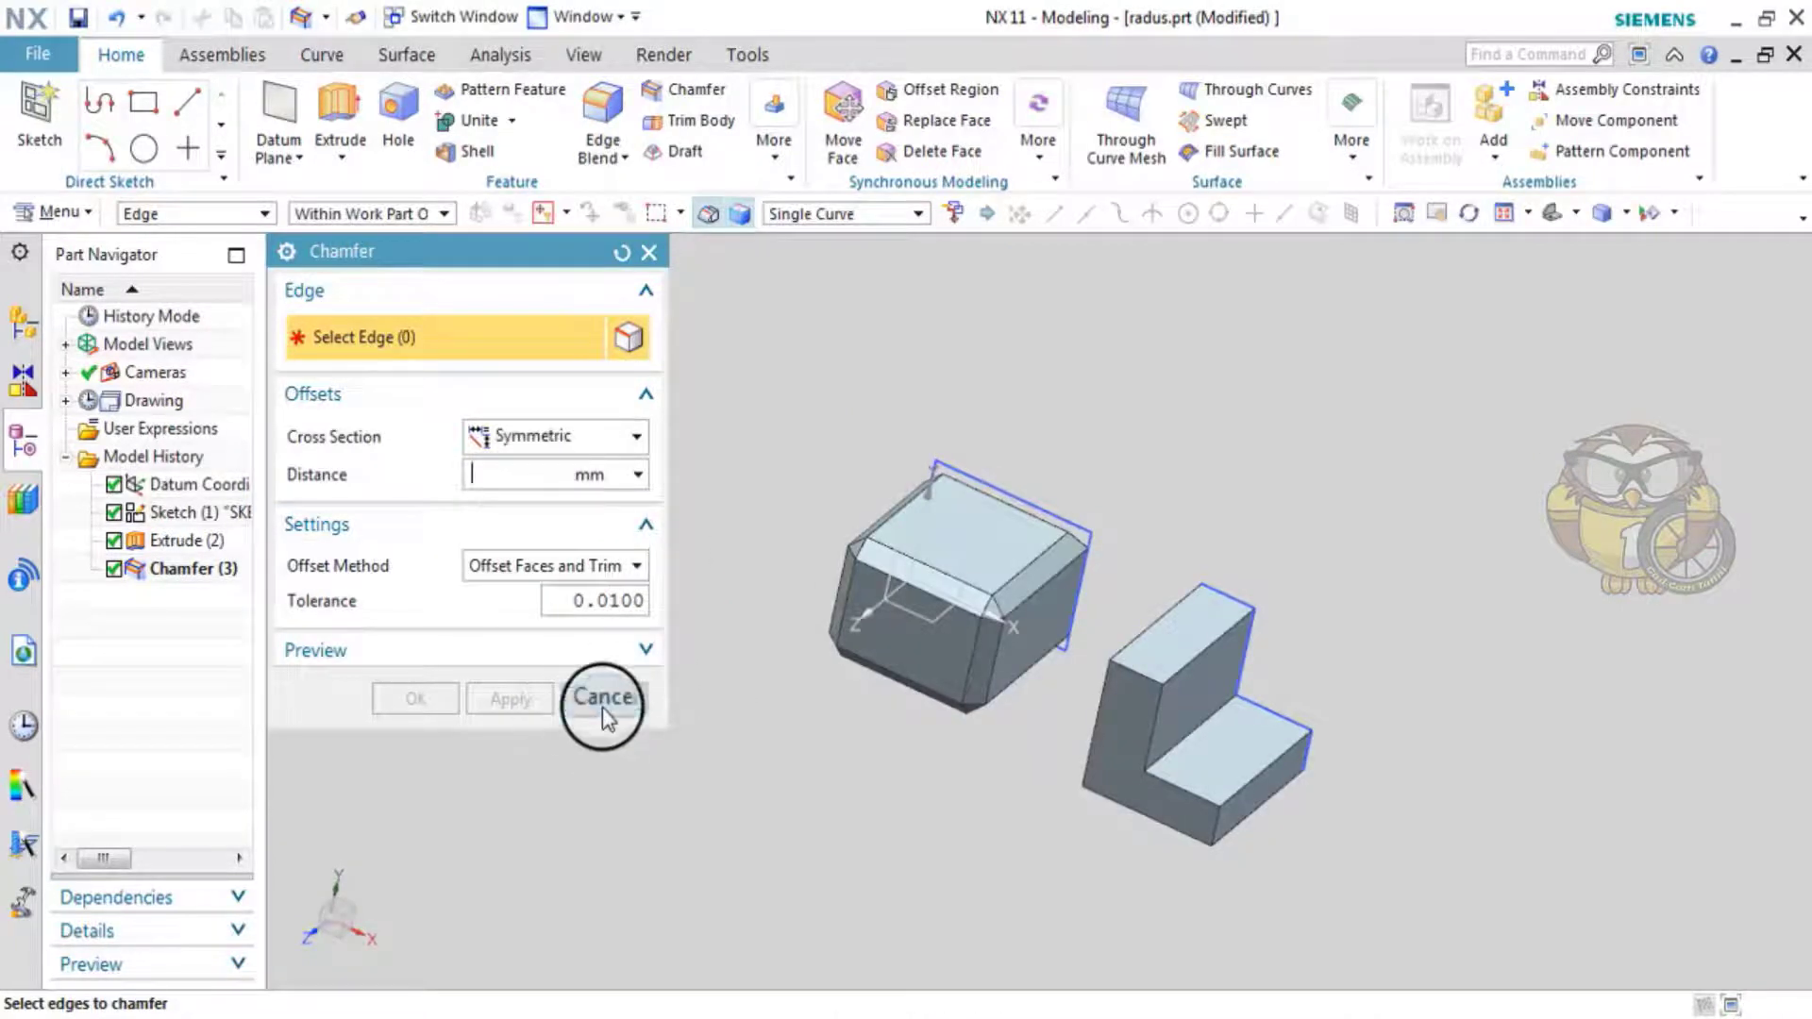
{"action": "left_click", "coordinate": [602, 699]}
{"action": "scroll", "coordinate": [821, 604], "scroll_direction": "up", "scroll_amount": 5}
{"action": "left_click", "coordinate": [160, 566]}
{"action": "double_click", "coordinate": [163, 566]}
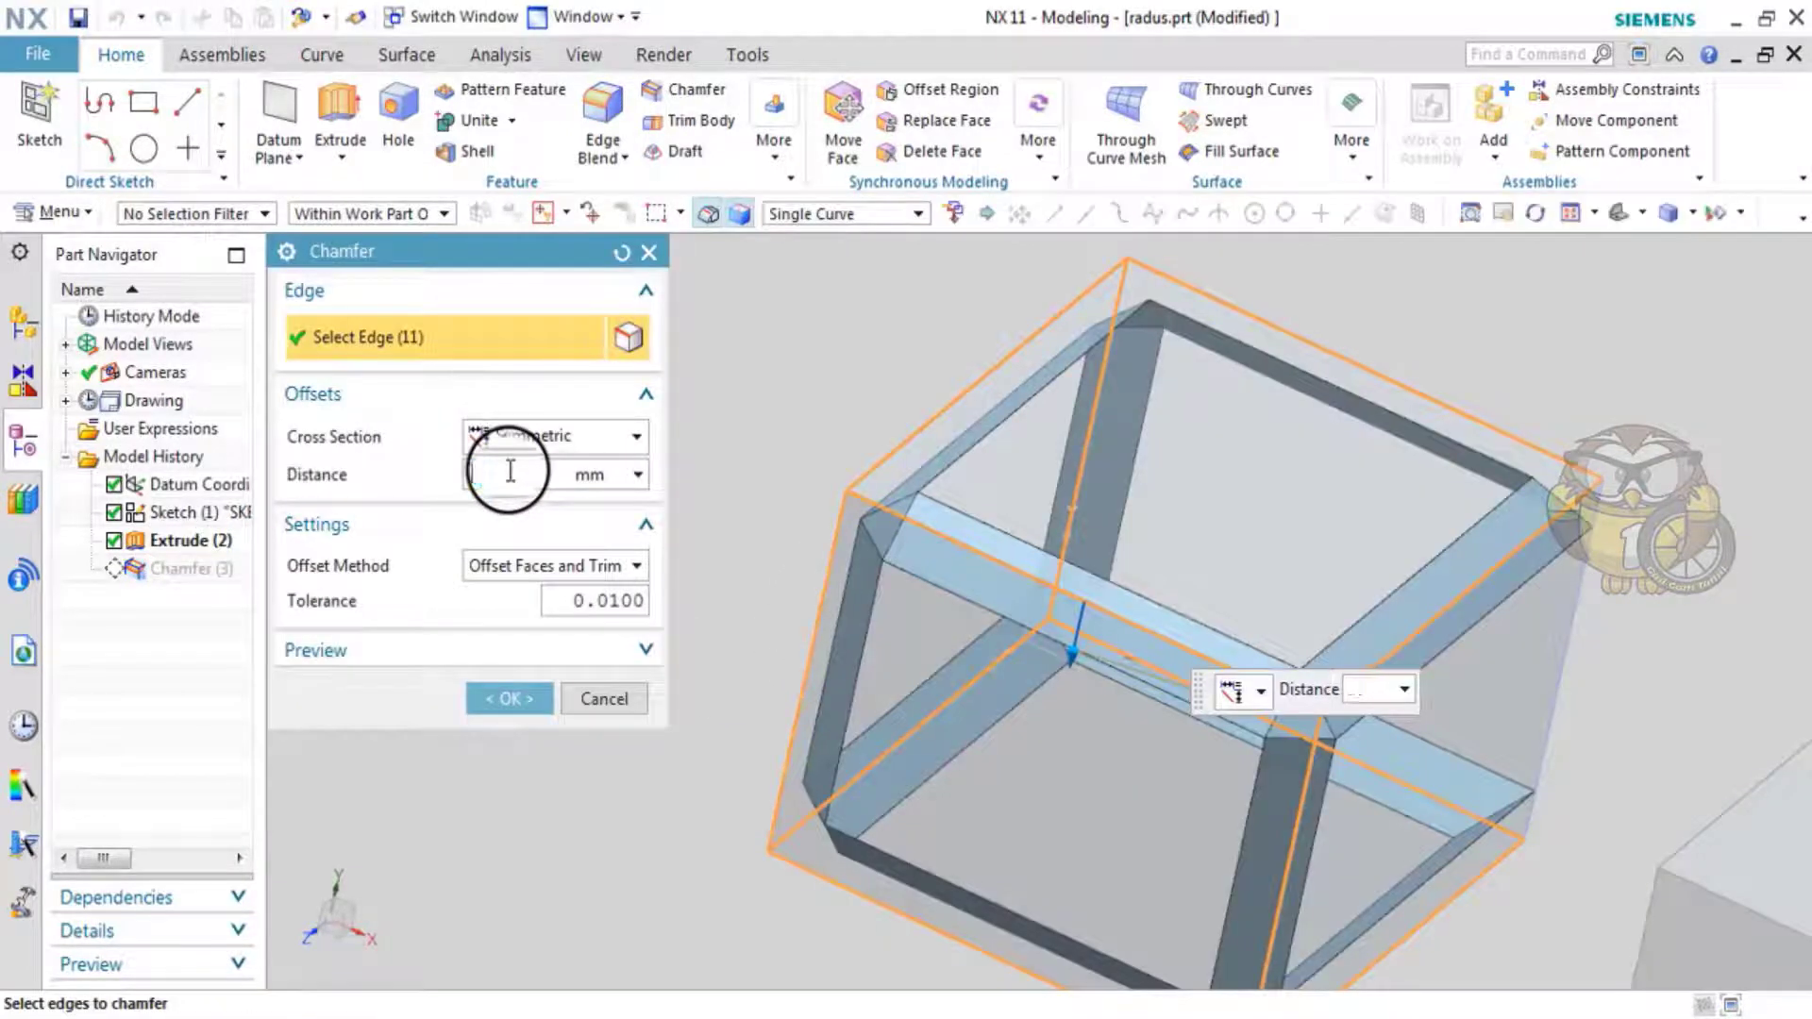
{"action": "type", "text": "40"}
{"action": "key", "text": "Return"}
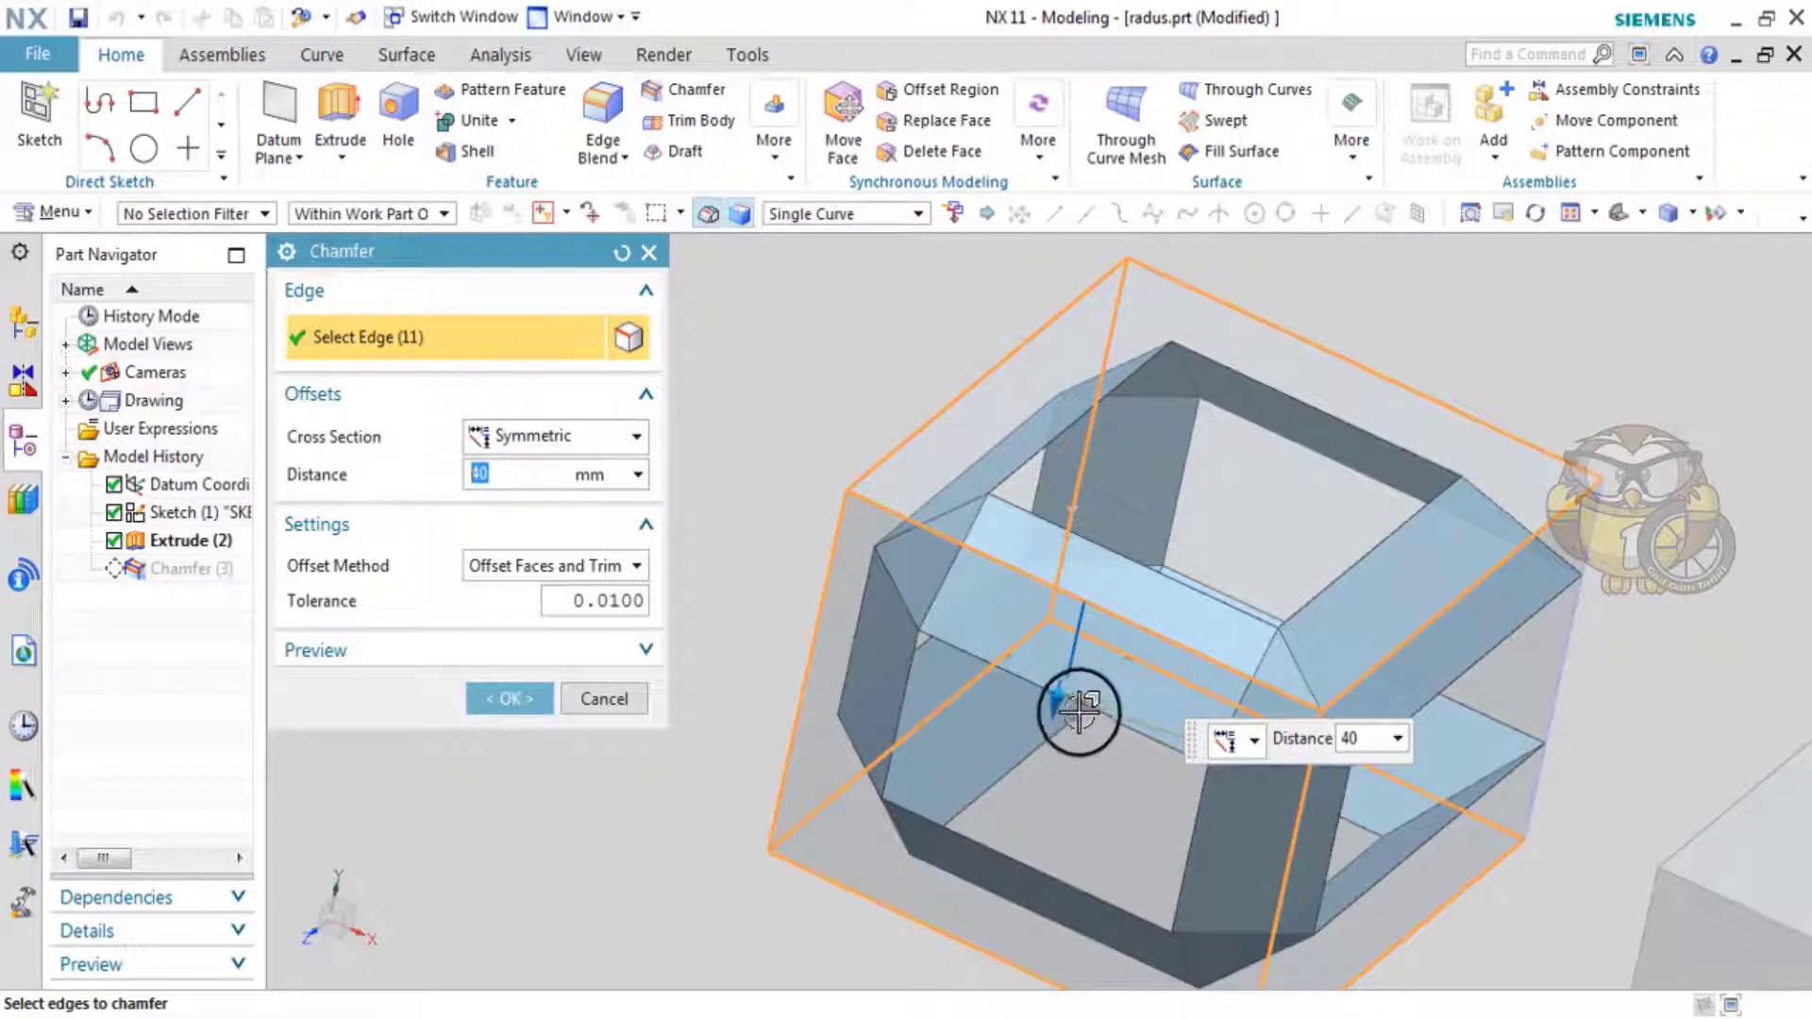
{"action": "left_click_drag", "start_coordinate": [1069, 708], "coordinate": [1060, 688]}
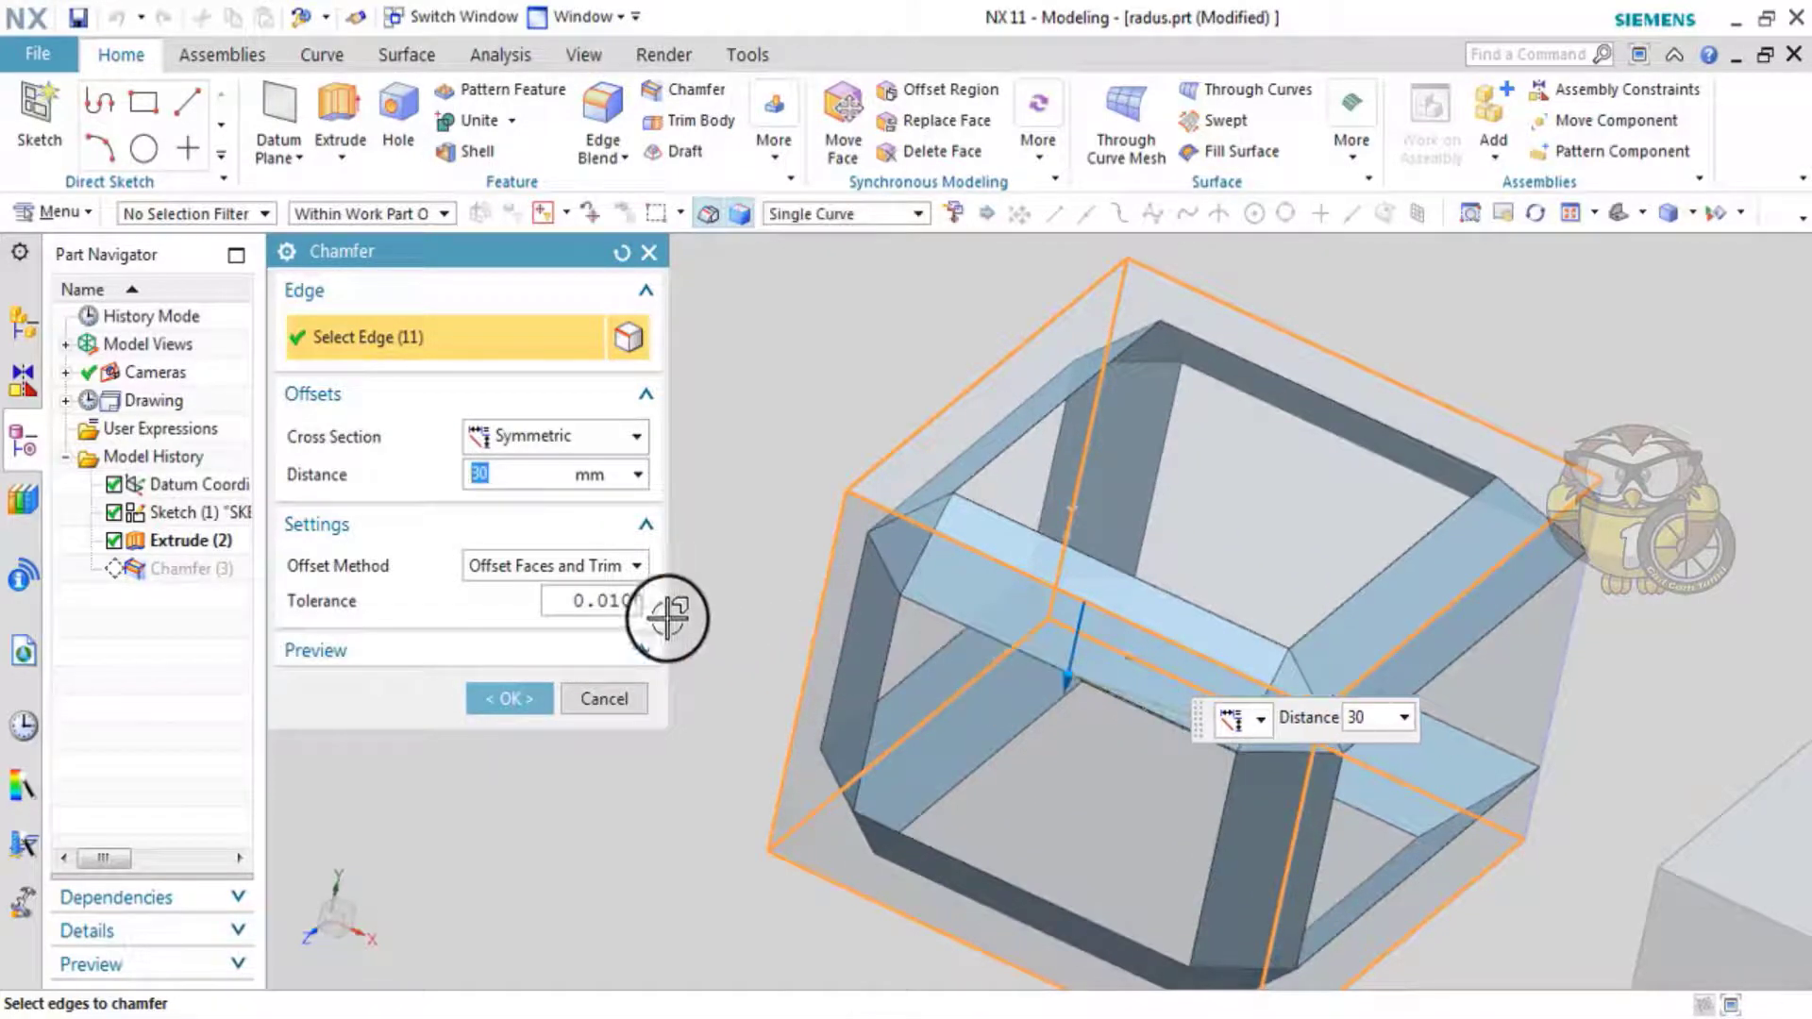
- Set the Chamfer (3) cross section to Asymmetric with both distances at 30 mm
{"action": "left_click", "coordinate": [604, 436]}
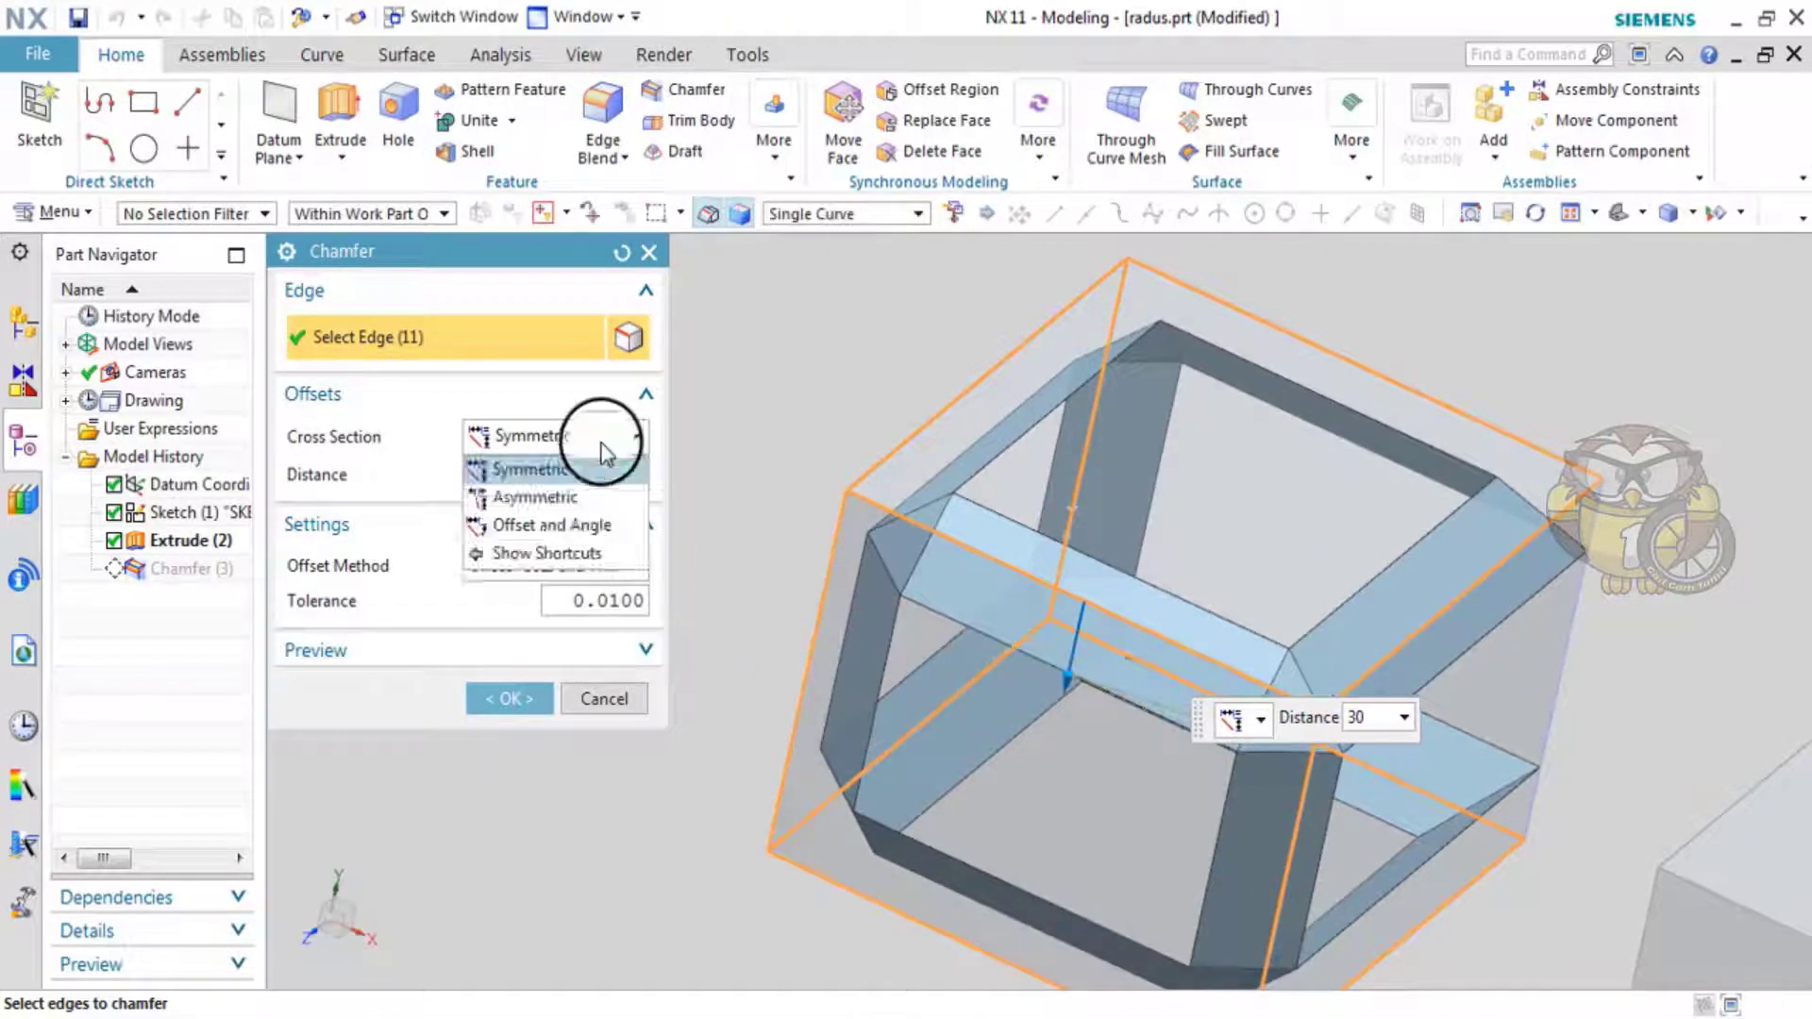
{"action": "left_click", "coordinate": [573, 500]}
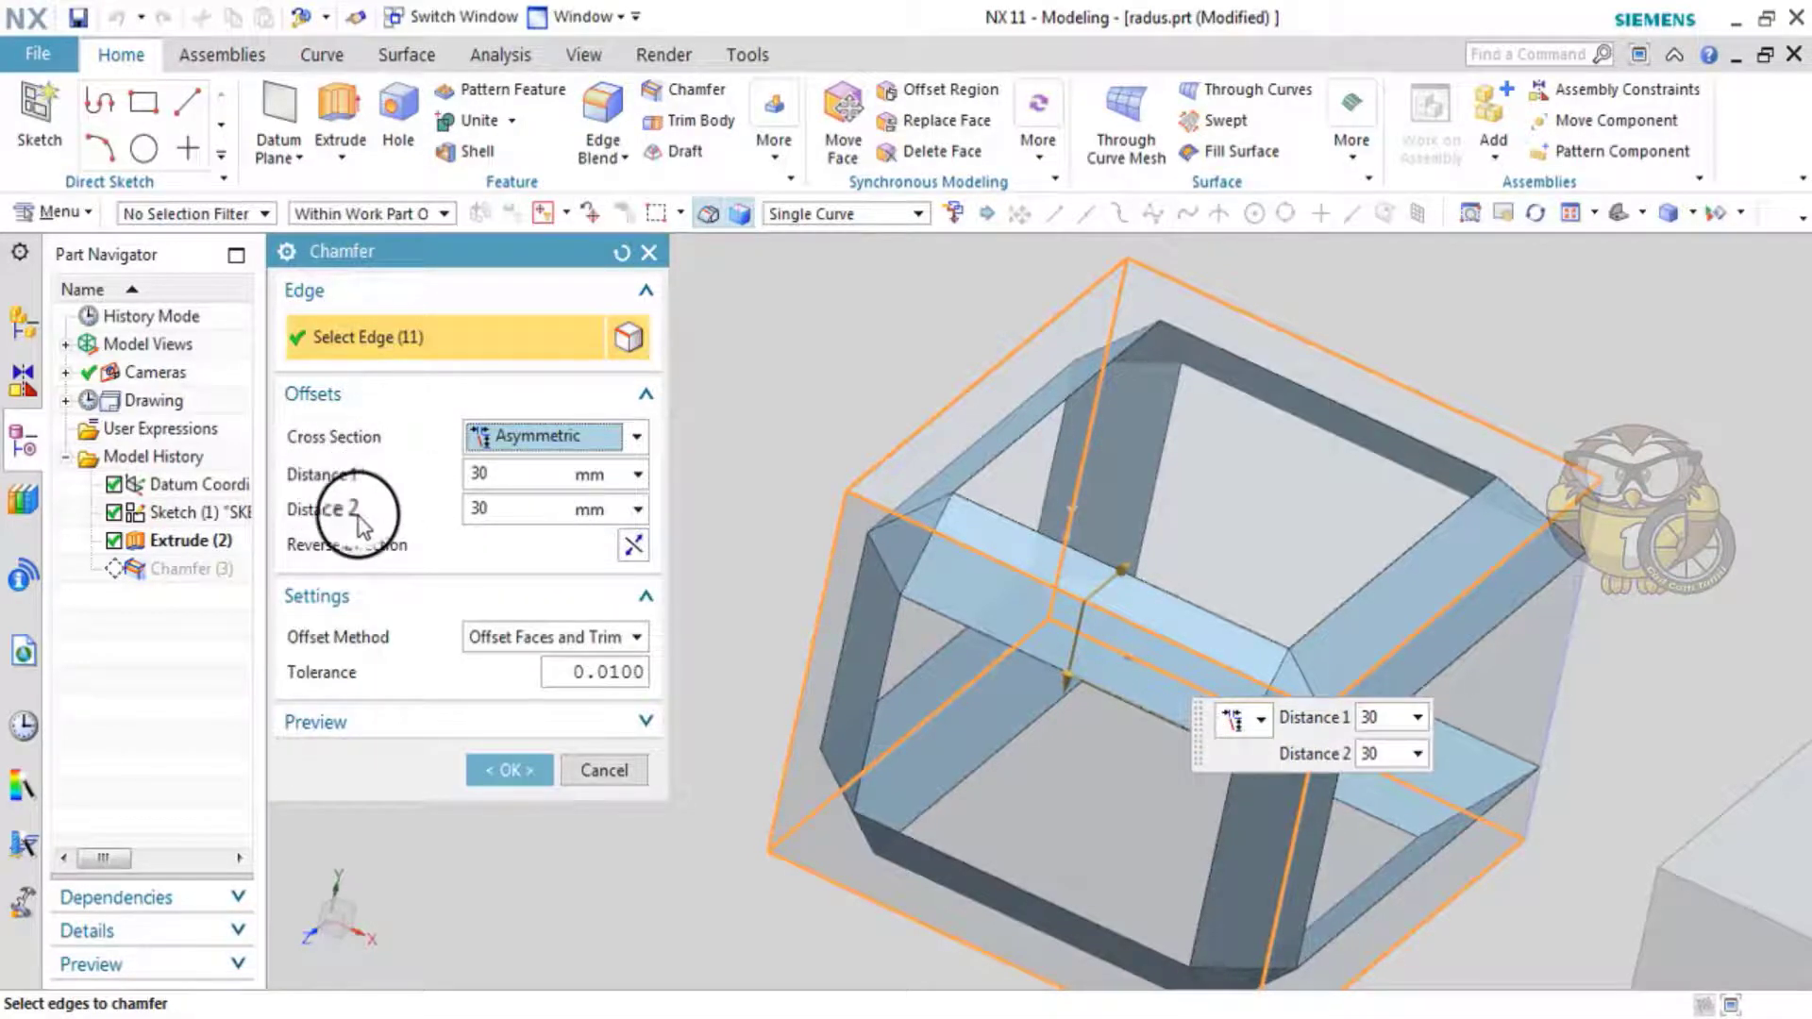
{"action": "left_click", "coordinate": [603, 436]}
{"action": "left_click", "coordinate": [573, 469]}
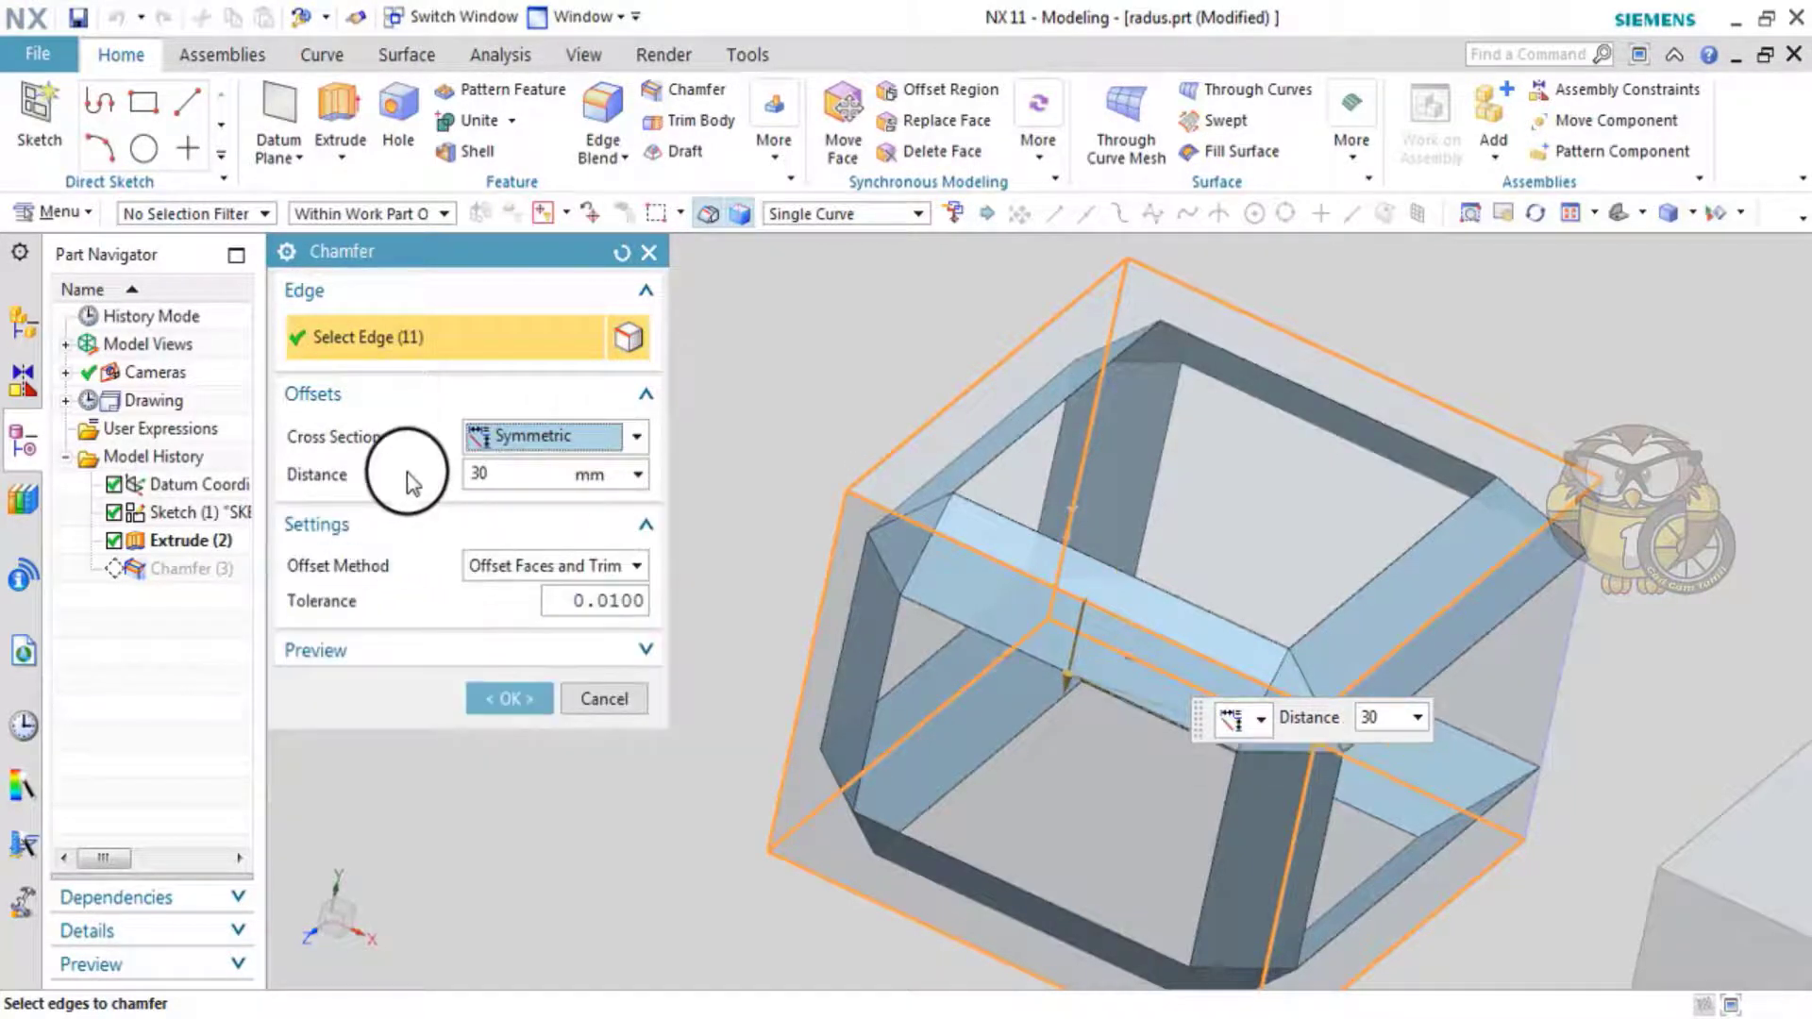
{"action": "left_click", "coordinate": [636, 436]}
{"action": "left_click", "coordinate": [600, 503]}
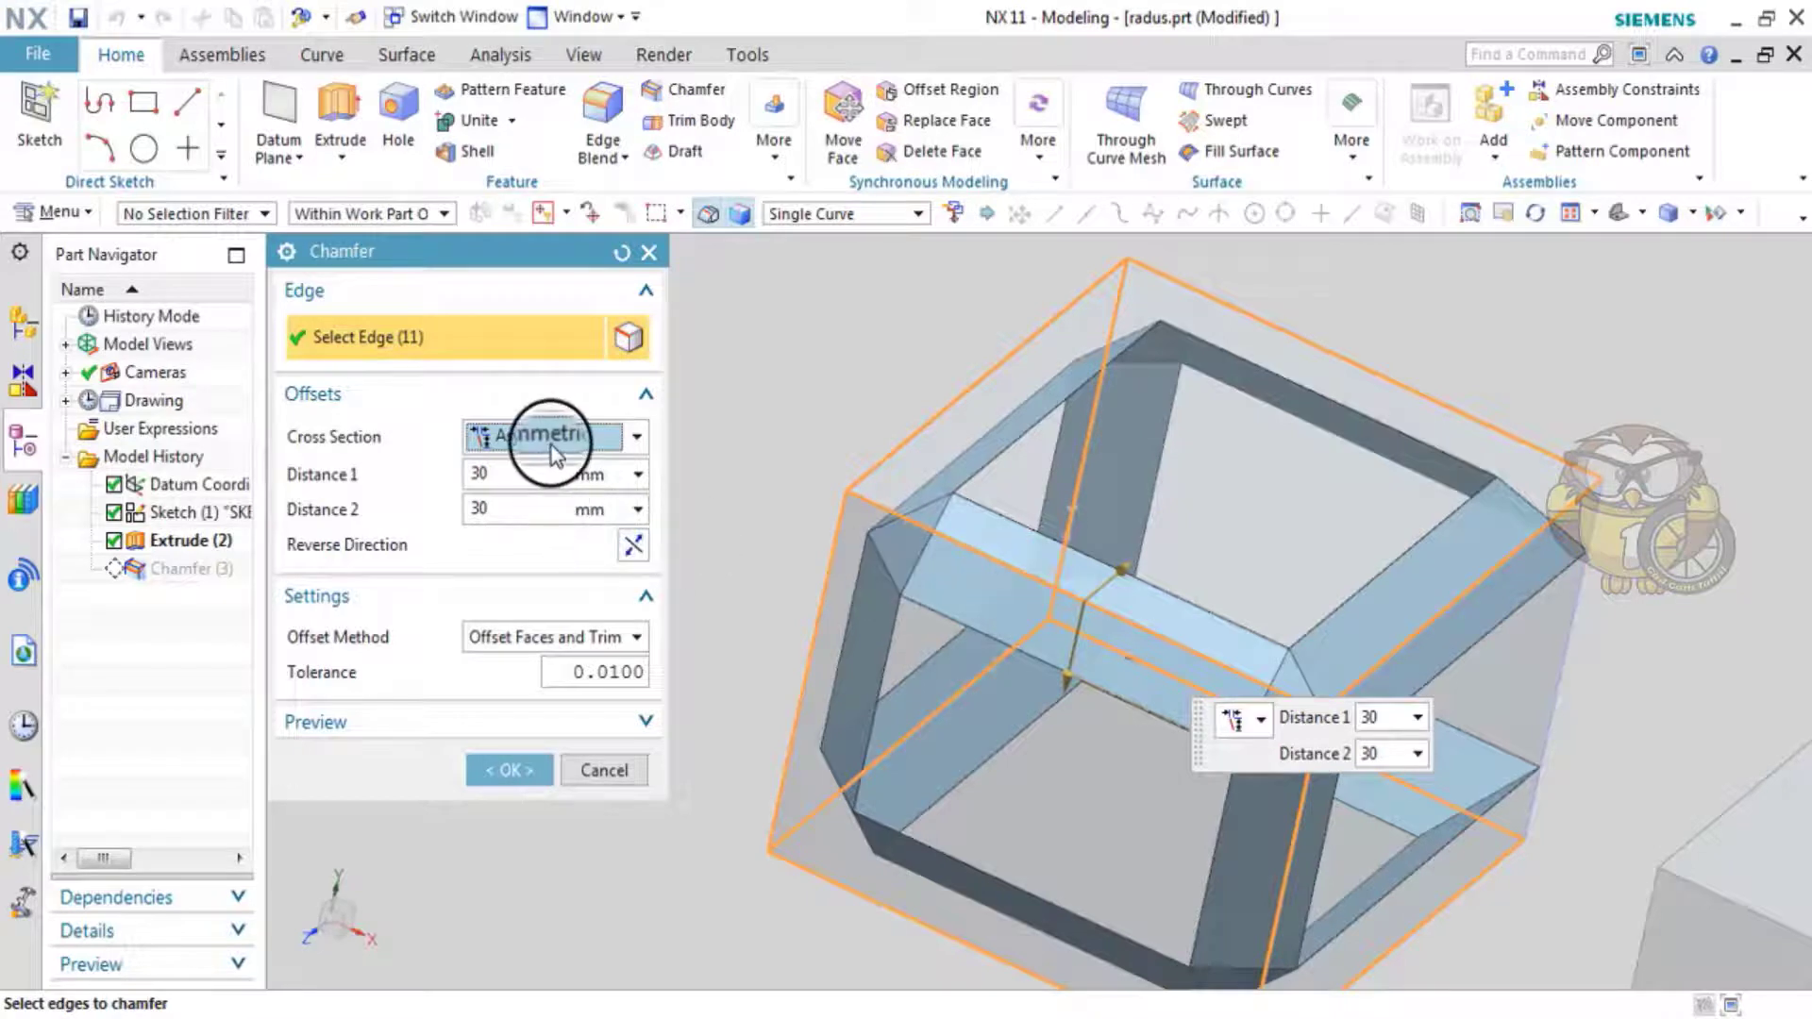
- Change the chamfer's second distance to 50 mm against the 30 mm first distance
{"action": "left_click", "coordinate": [533, 509]}
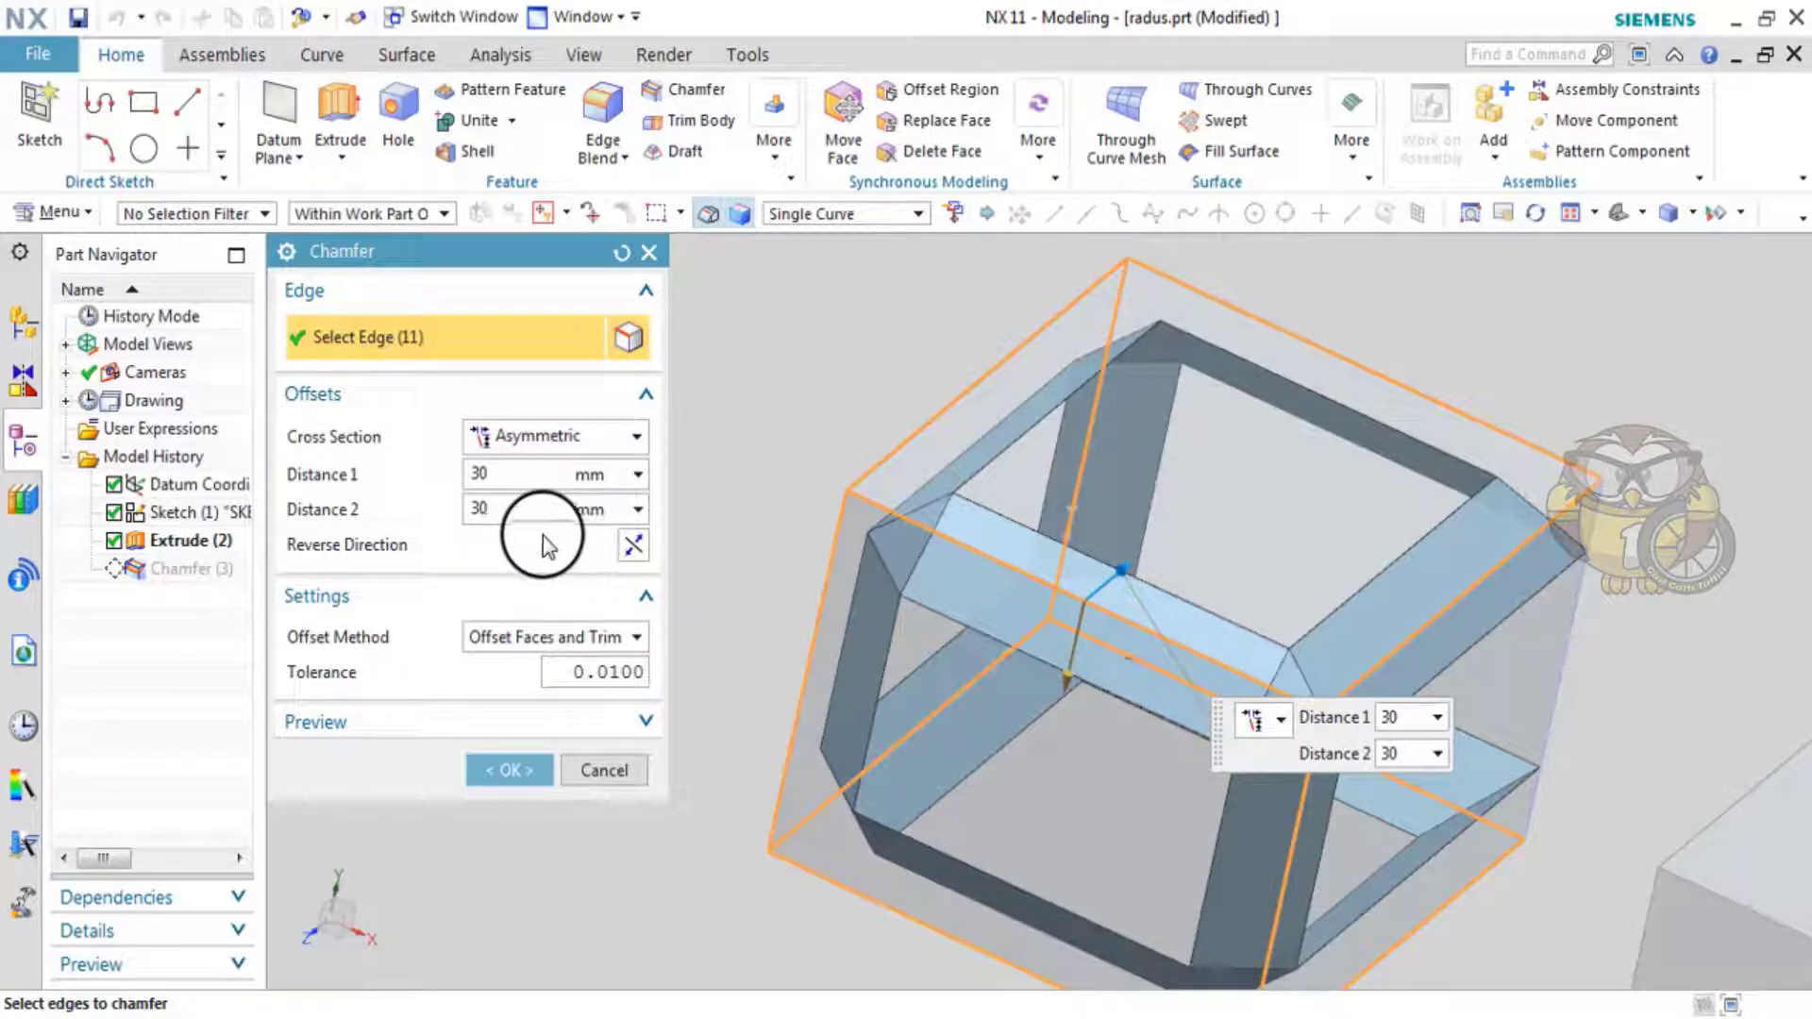
{"action": "key", "text": "BackSpace"}
{"action": "key", "text": "BackSpace"}
{"action": "type", "text": "50"}
{"action": "key", "text": "Return"}
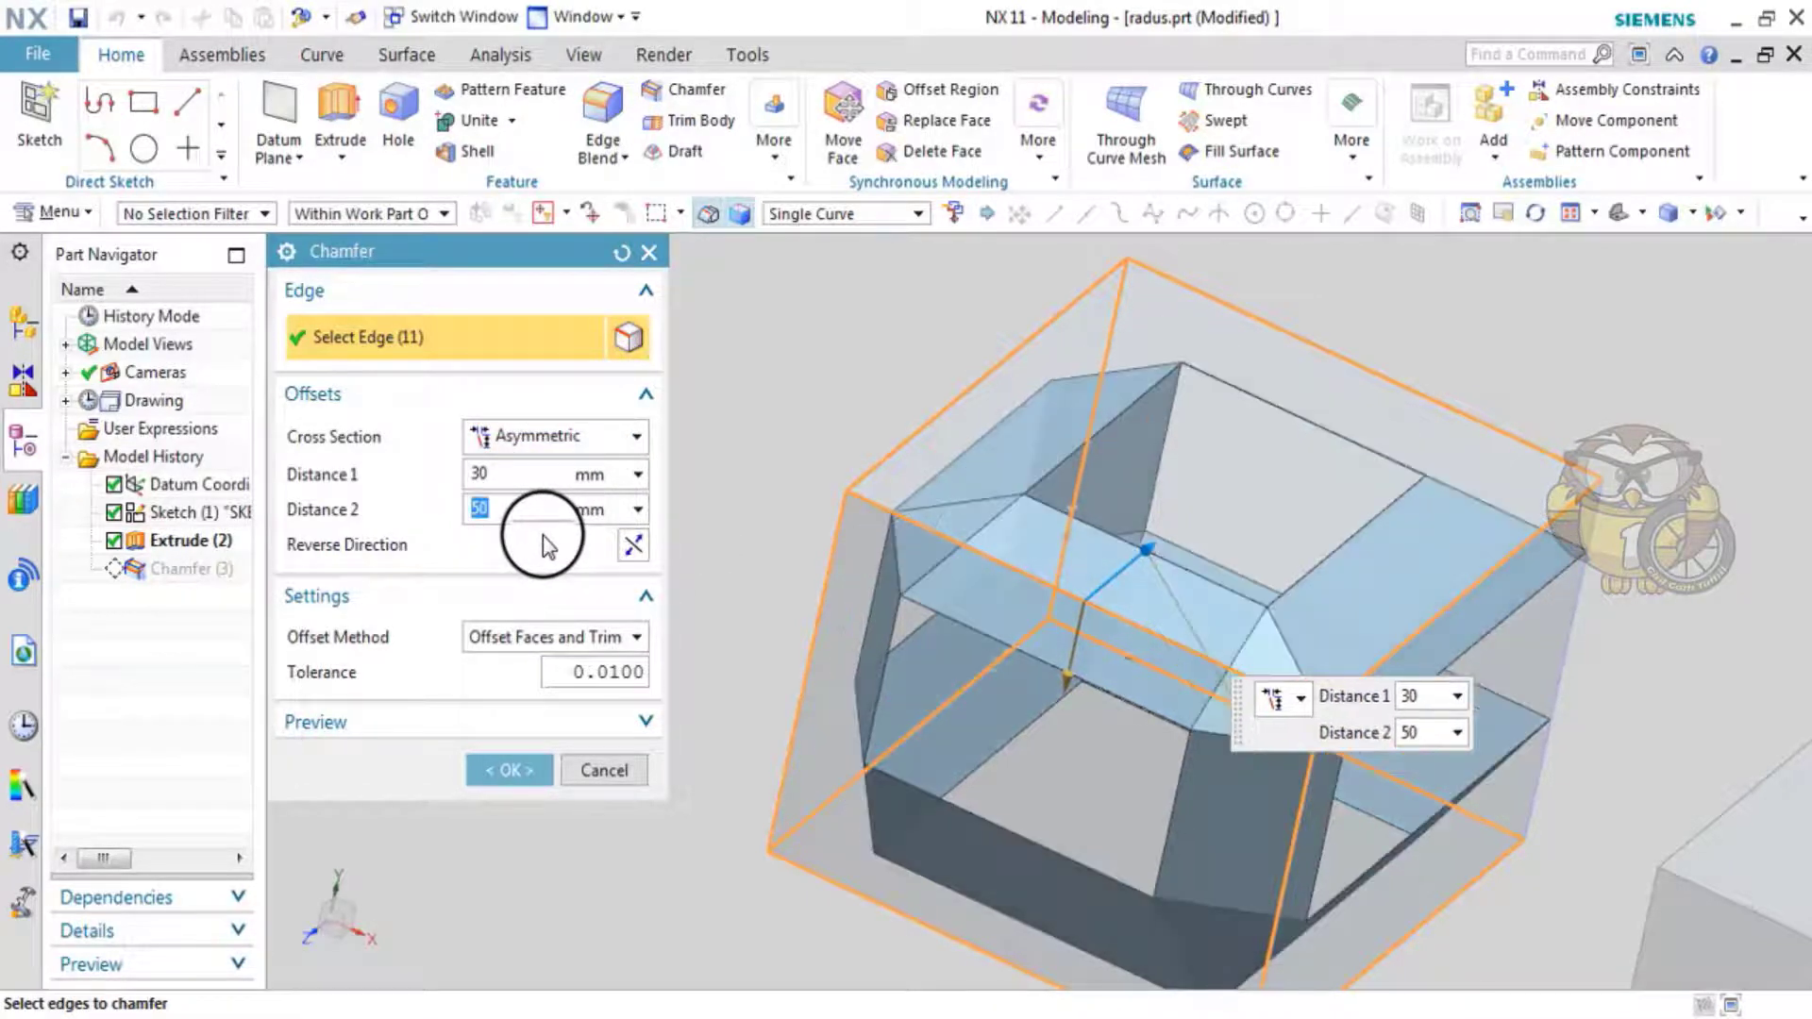
{"action": "mouse_move", "coordinate": [752, 360]}
{"action": "middle_mouse_down"}
{"action": "mouse_move", "coordinate": [791, 399]}
{"action": "mouse_move", "coordinate": [720, 364]}
{"action": "mouse_move", "coordinate": [890, 578]}
{"action": "middle_mouse_up"}
{"action": "scroll", "coordinate": [1185, 600], "scroll_direction": "up", "scroll_amount": 3}
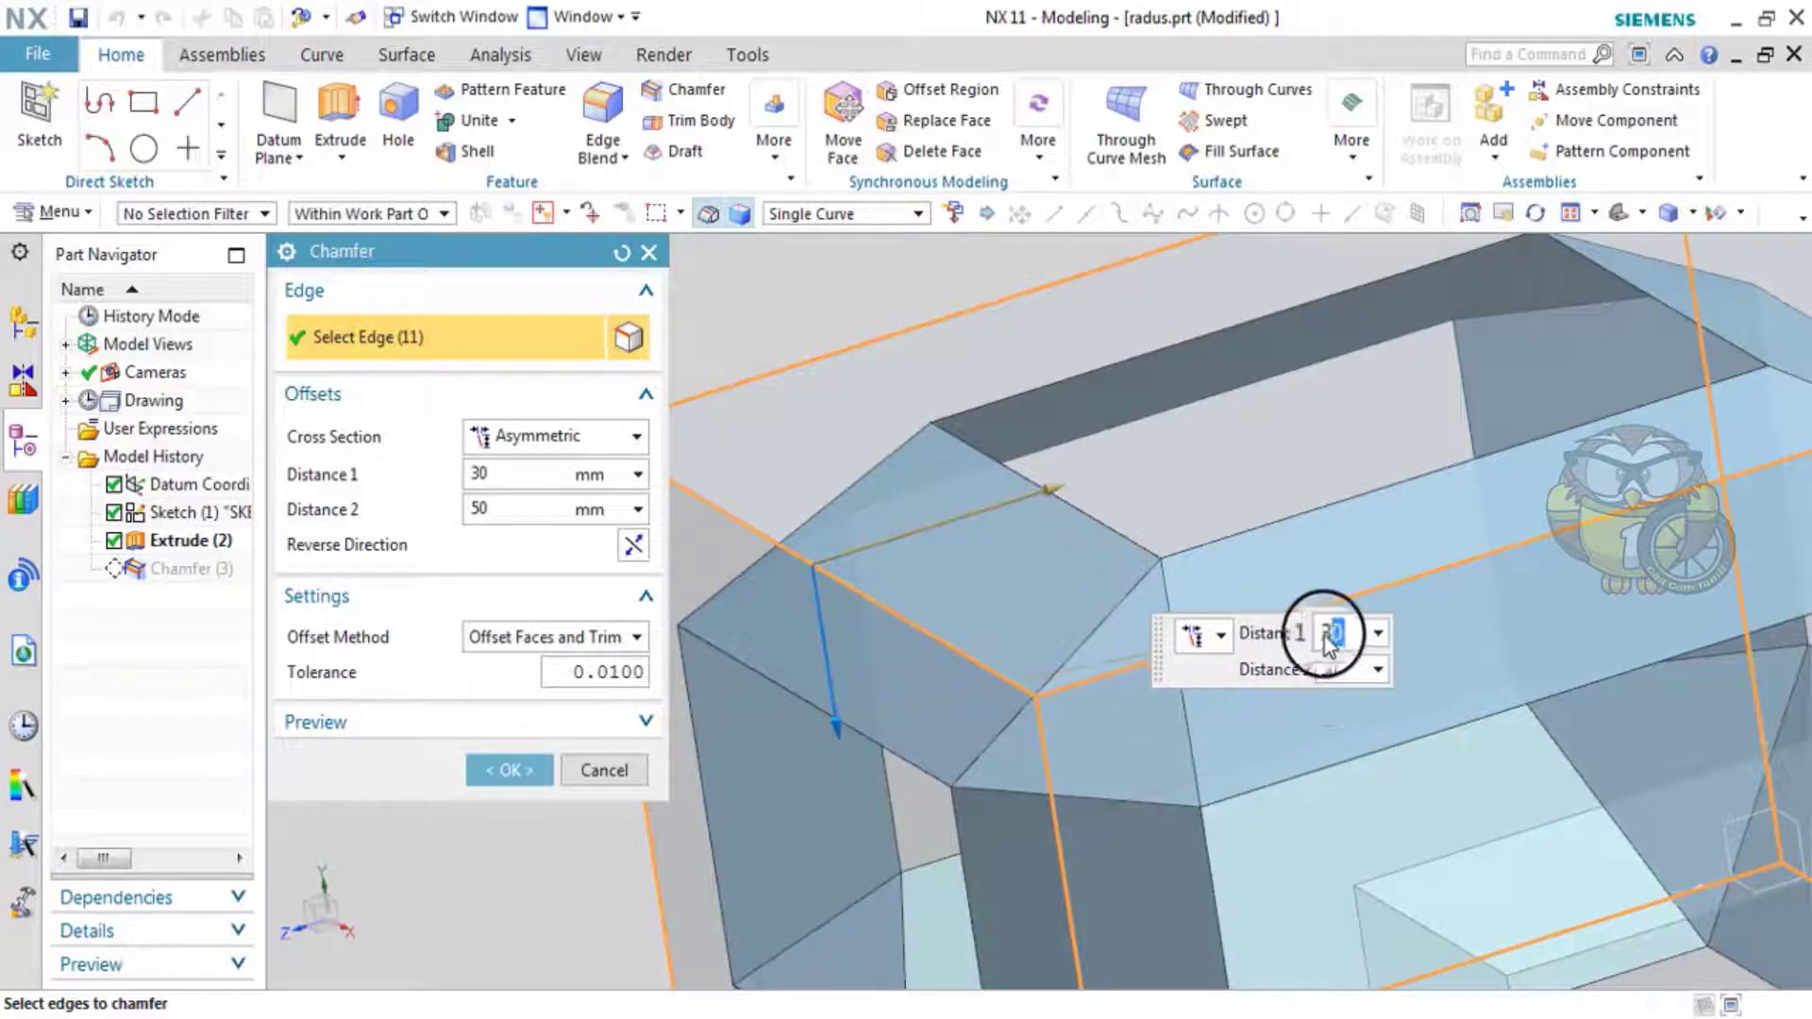
{"action": "scroll", "coordinate": [981, 618], "scroll_direction": "down", "scroll_amount": 5}
{"action": "scroll", "coordinate": [968, 631], "scroll_direction": "up", "scroll_amount": 5}
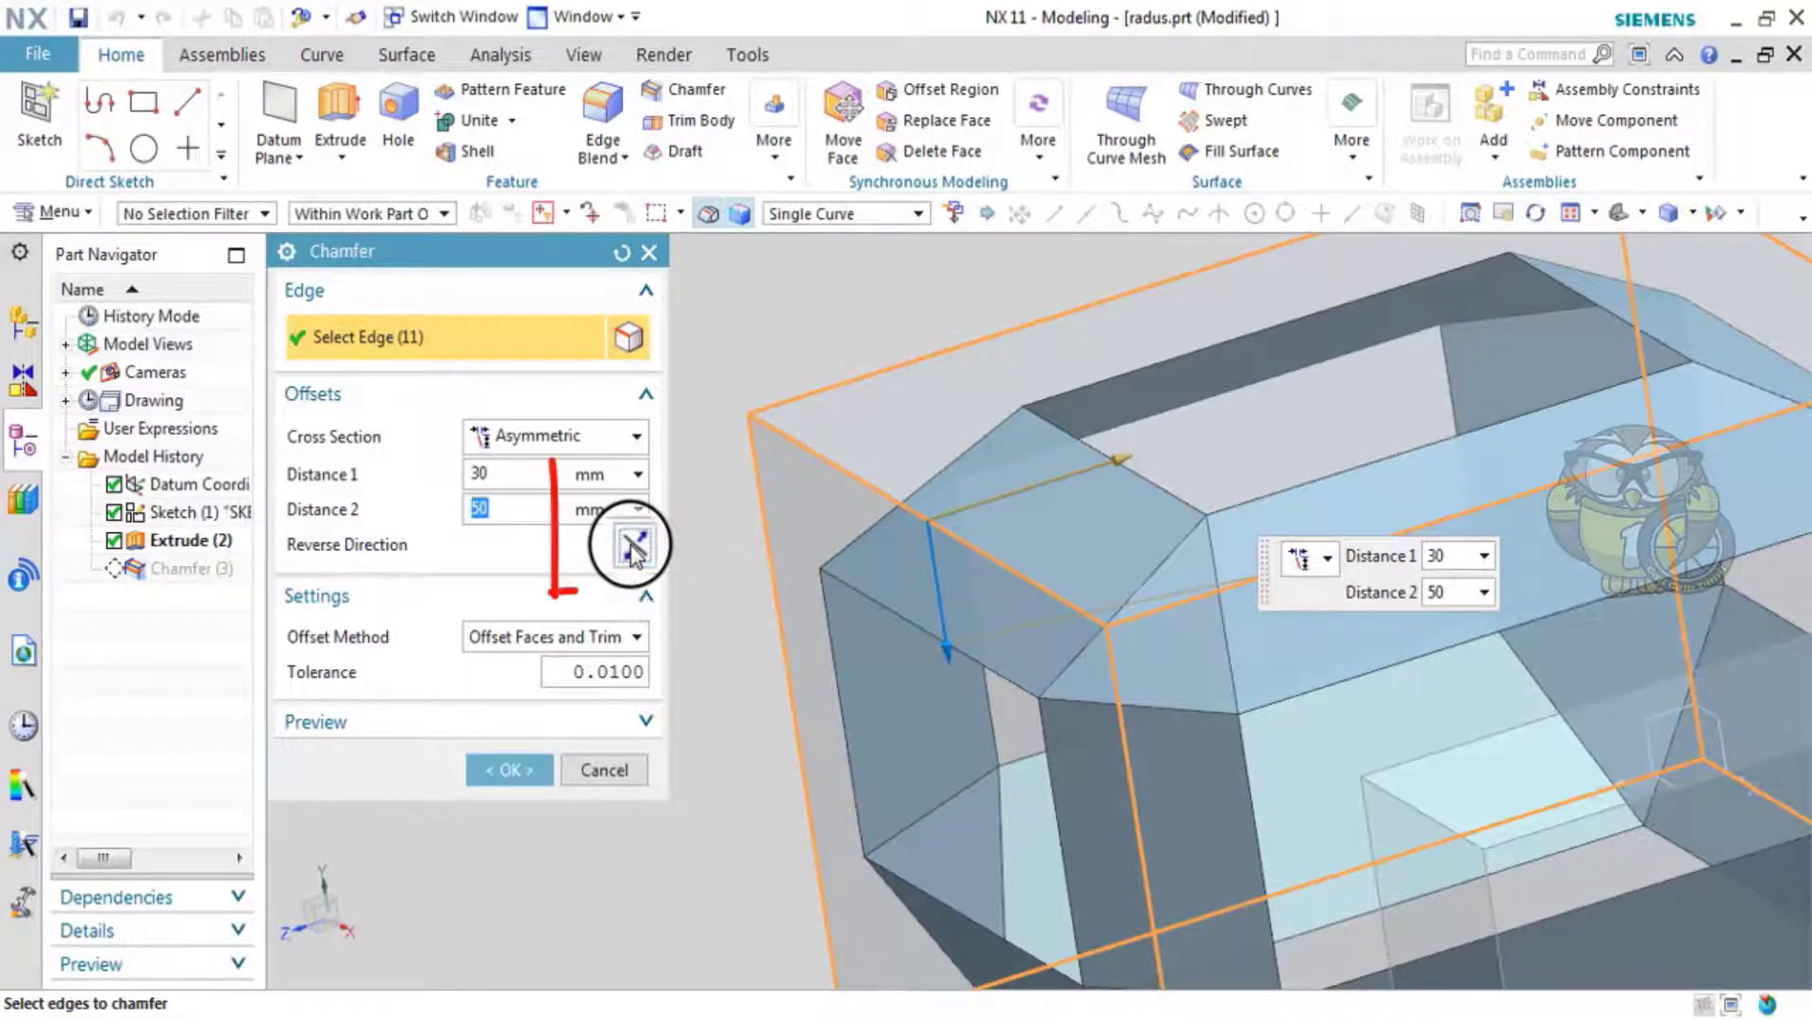
- Reverse the chamfer direction repeatedly to compare which side gets 30 and 50 mm
{"action": "left_click", "coordinate": [635, 547]}
{"action": "left_click", "coordinate": [635, 547]}
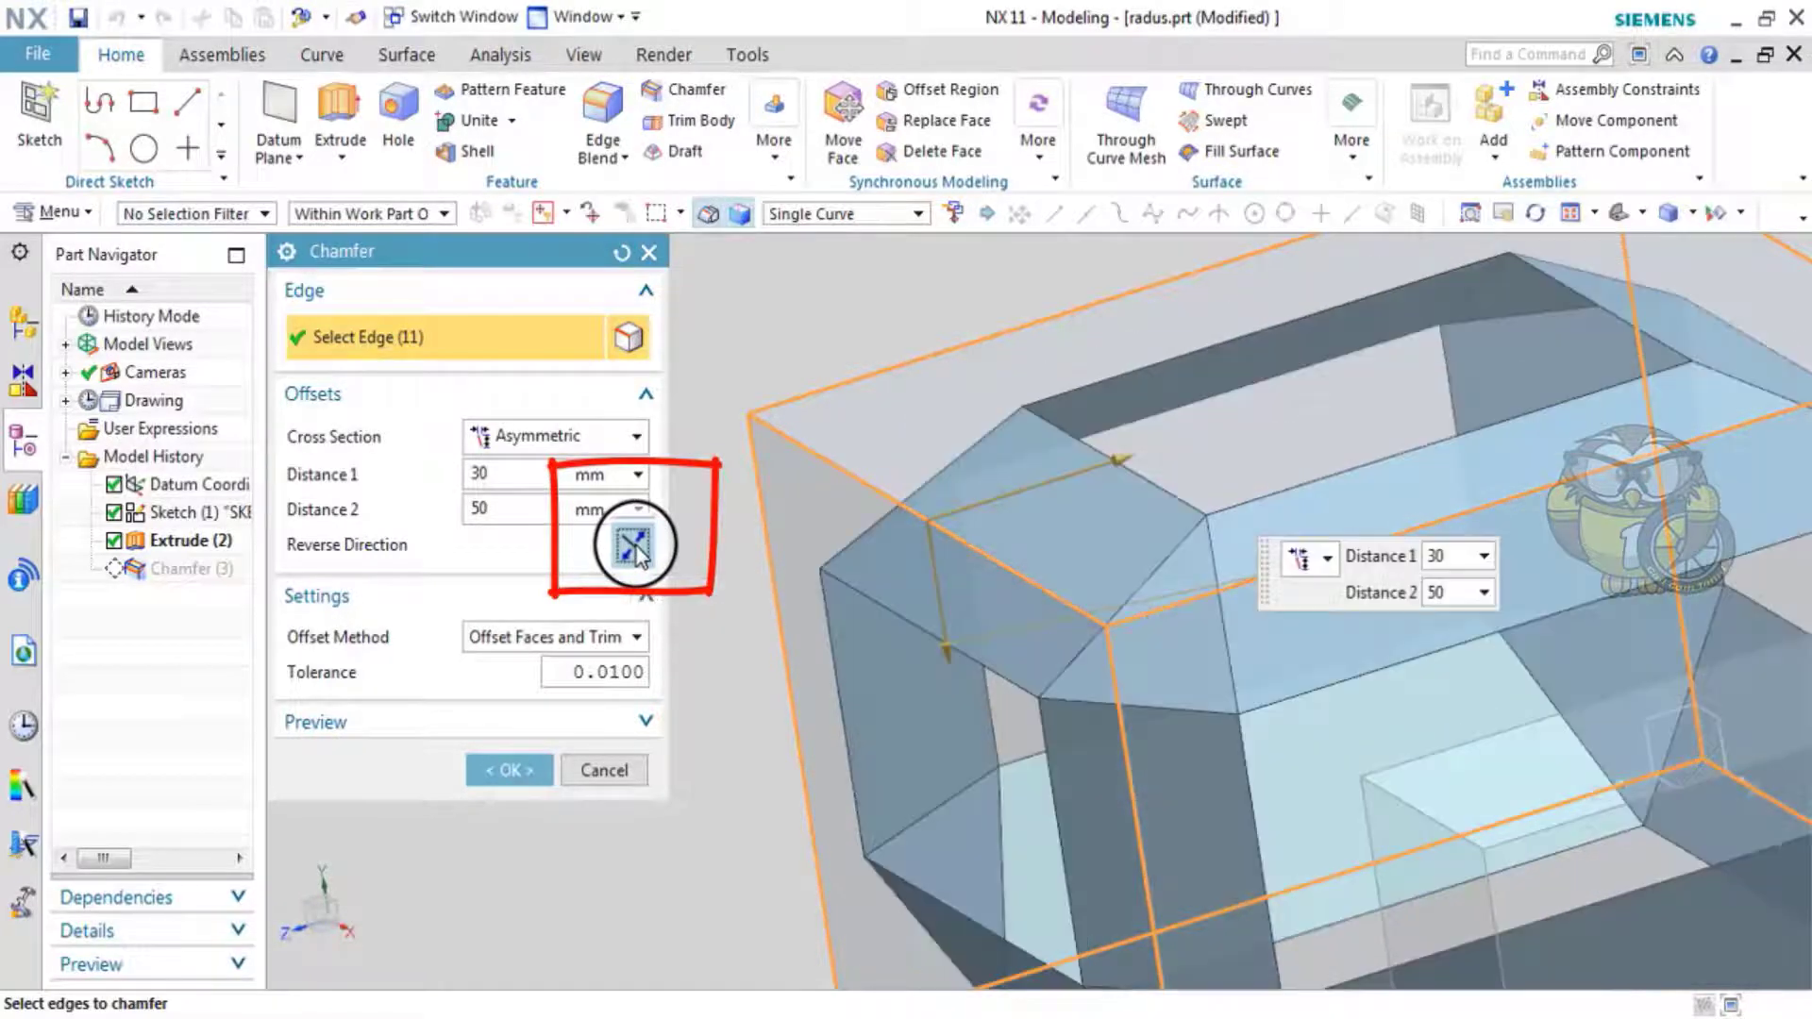
{"action": "left_click", "coordinate": [634, 548]}
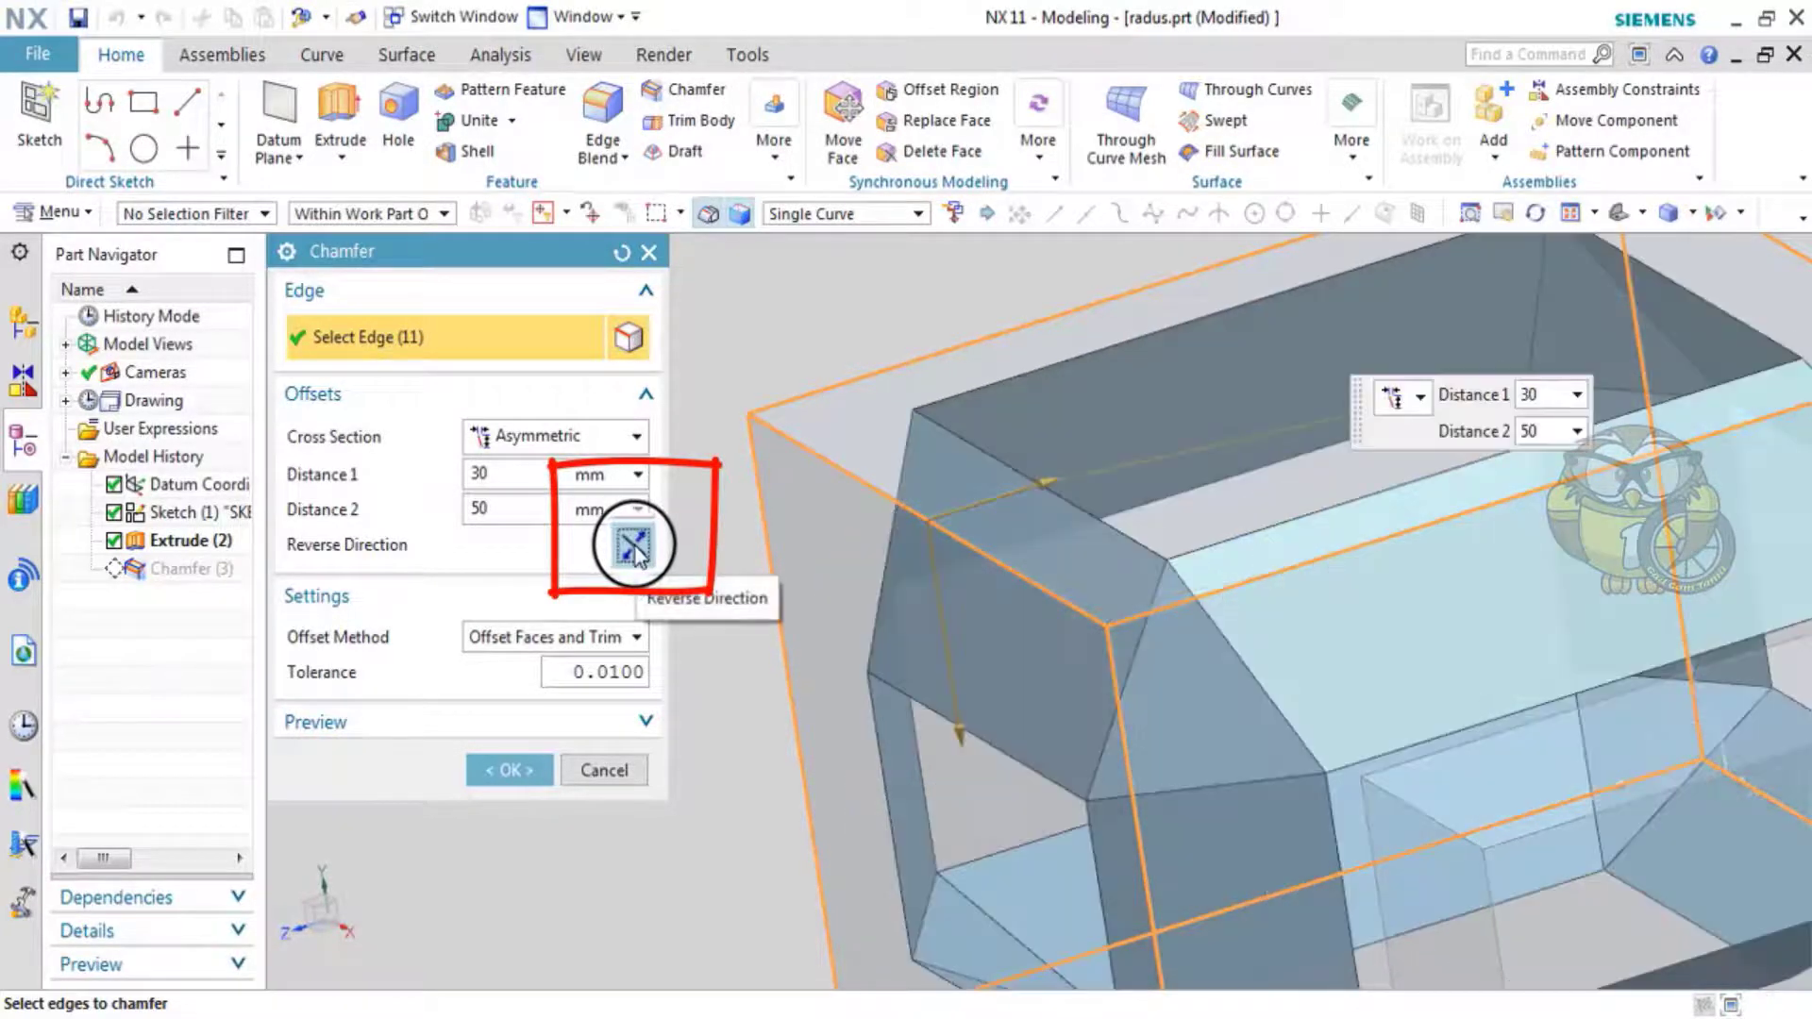
{"action": "left_click", "coordinate": [634, 547]}
{"action": "left_click", "coordinate": [634, 547]}
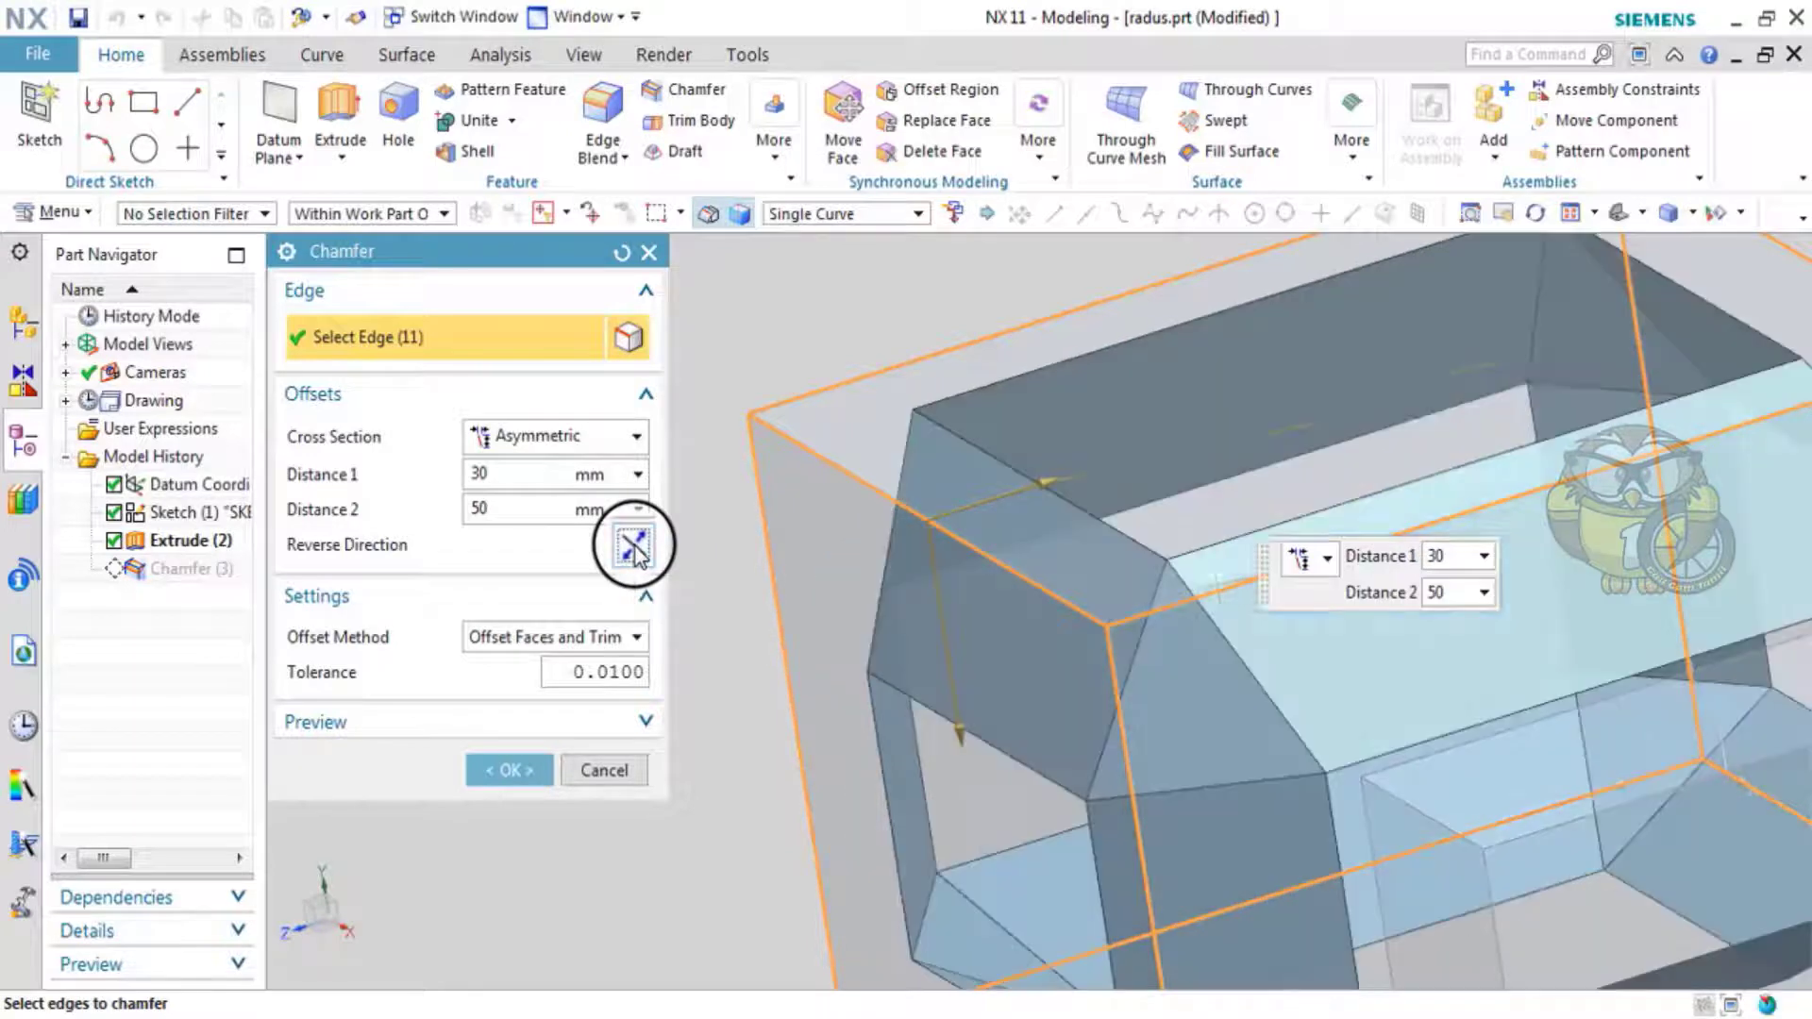
{"action": "left_click", "coordinate": [634, 547]}
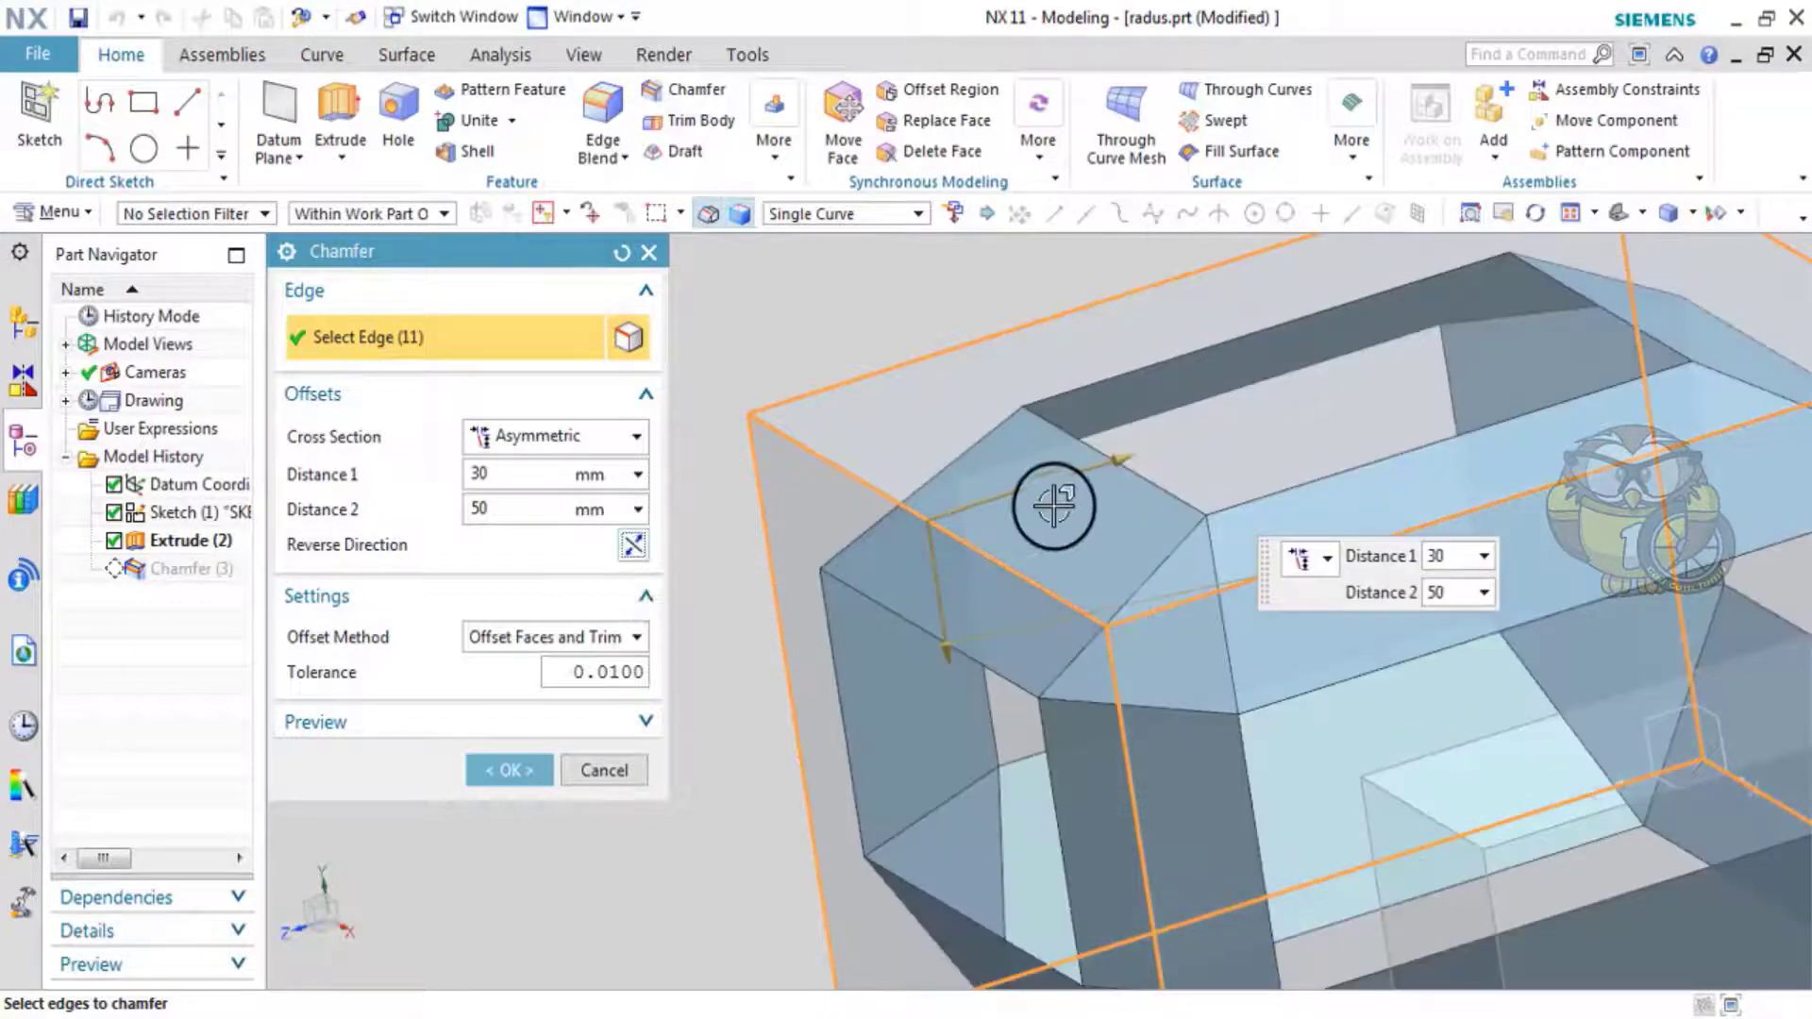
{"action": "scroll", "coordinate": [1023, 519], "scroll_direction": "down", "scroll_amount": 2}
{"action": "middle_click_drag", "start_coordinate": [1019, 514], "coordinate": [1024, 519]}
{"action": "left_click", "coordinate": [633, 545]}
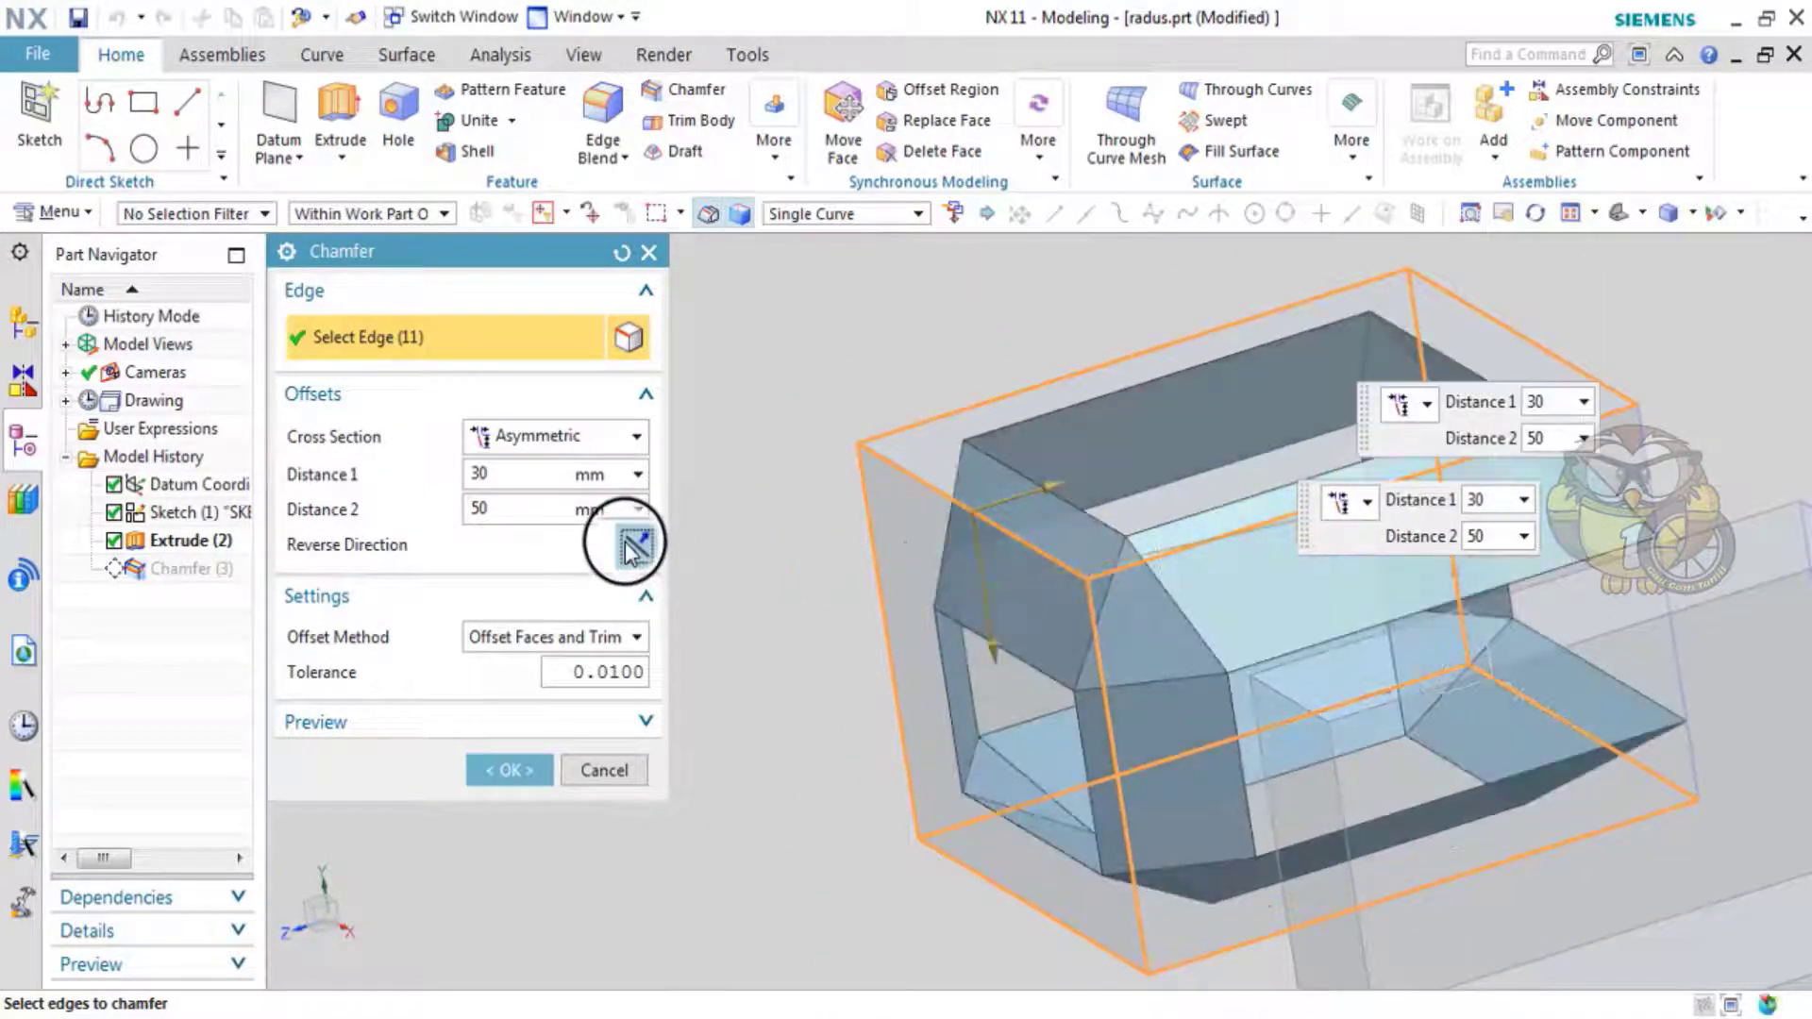
{"action": "left_click", "coordinate": [614, 445]}
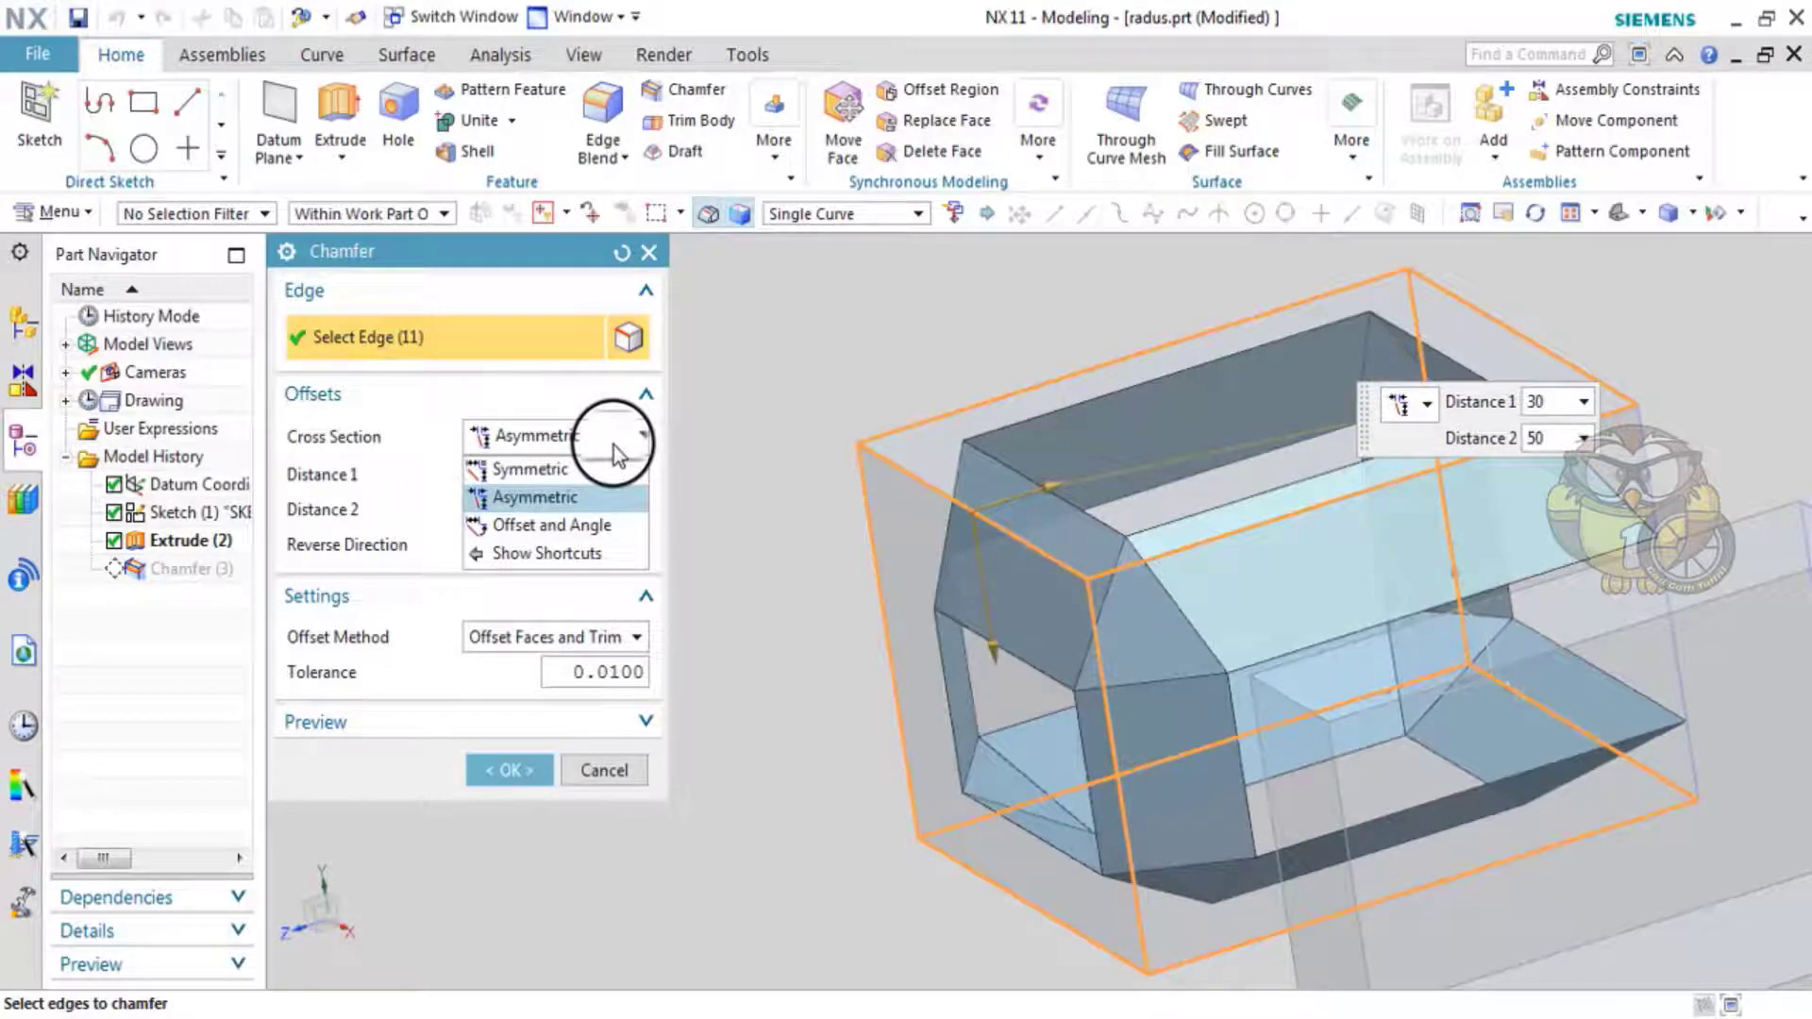
- Switch the cross section to Offset and Angle and drag its angle and distance handles
{"action": "left_click", "coordinate": [596, 526]}
{"action": "scroll", "coordinate": [849, 566], "scroll_direction": "down", "scroll_amount": 2}
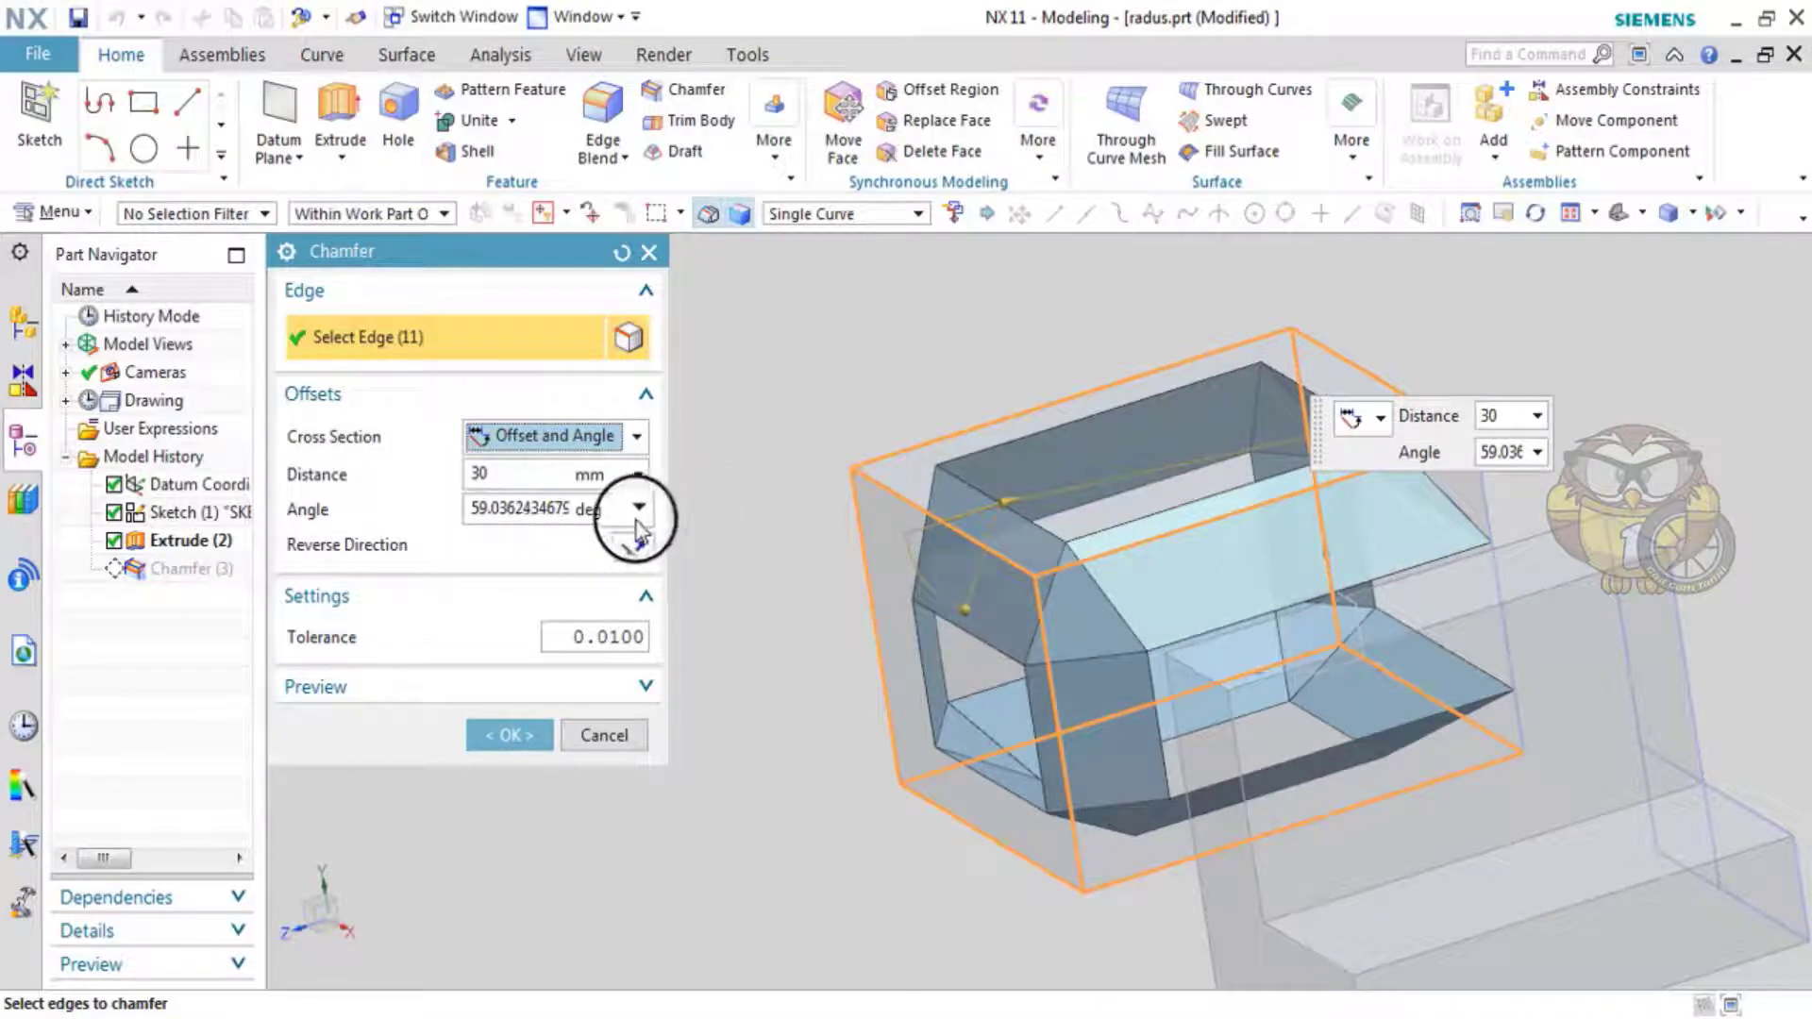
{"action": "left_click_drag", "start_coordinate": [964, 608], "coordinate": [833, 541]}
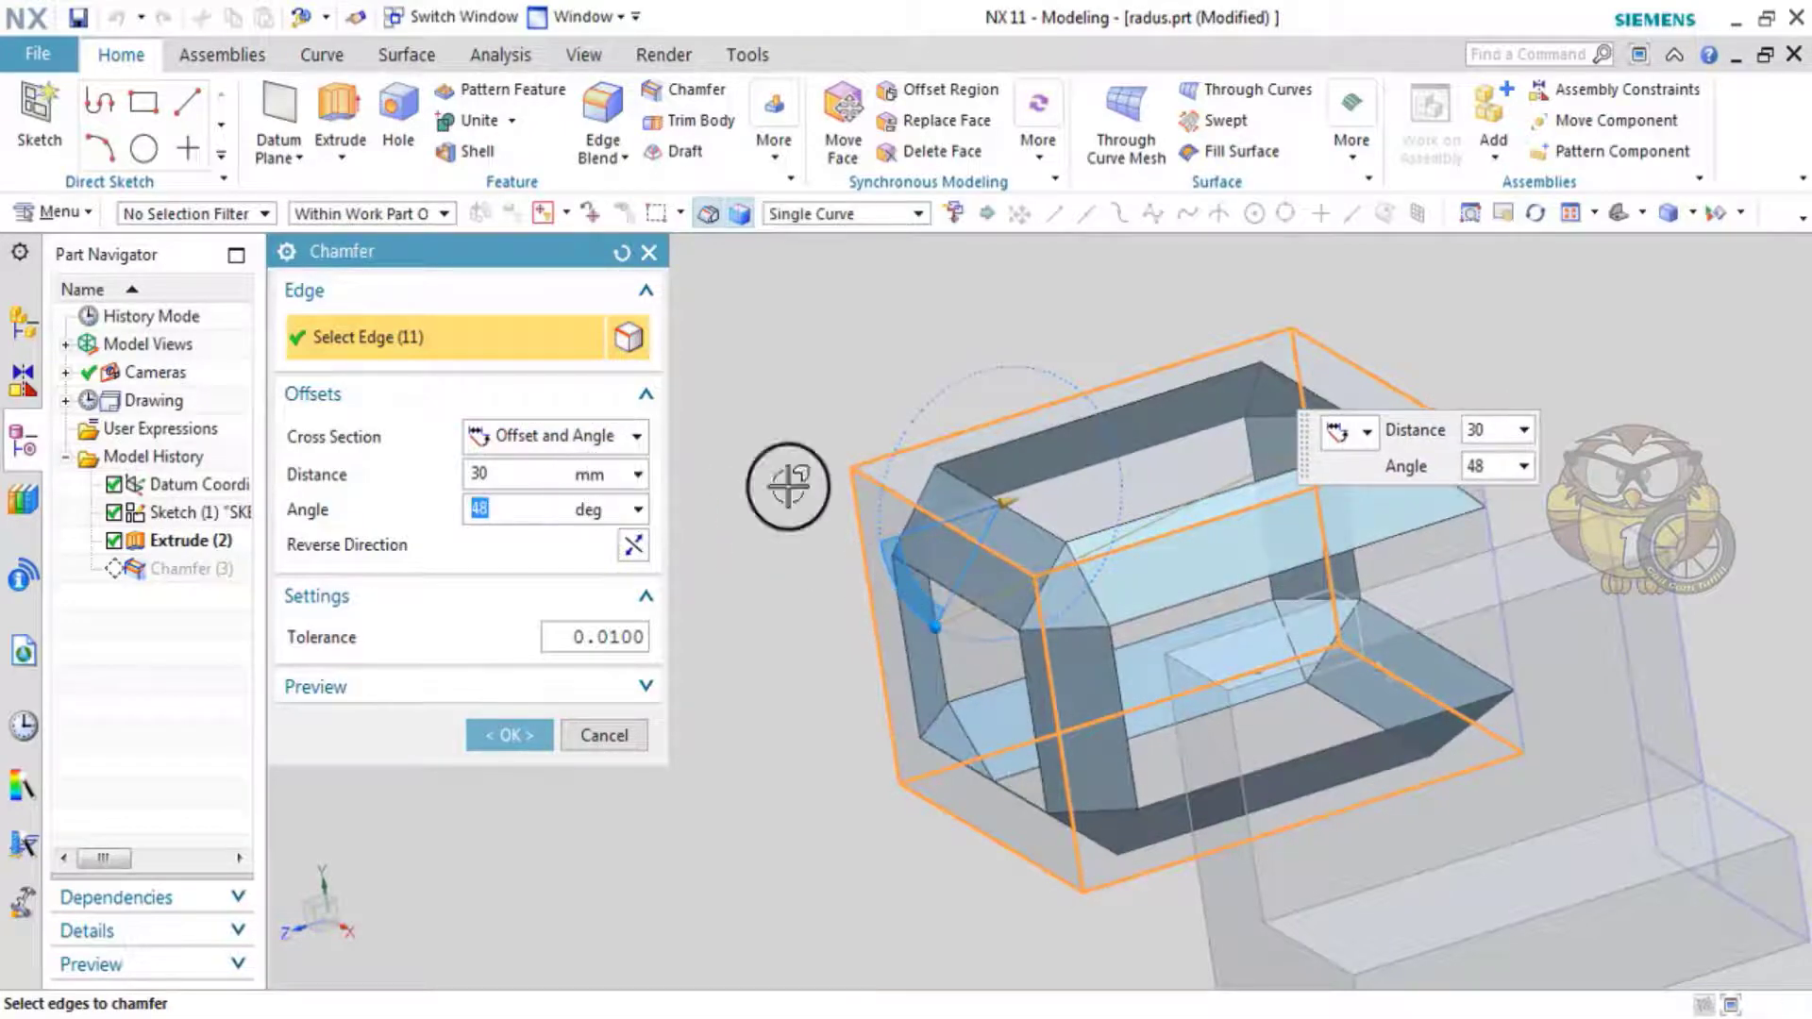
{"action": "left_click_drag", "start_coordinate": [997, 500], "coordinate": [970, 332]}
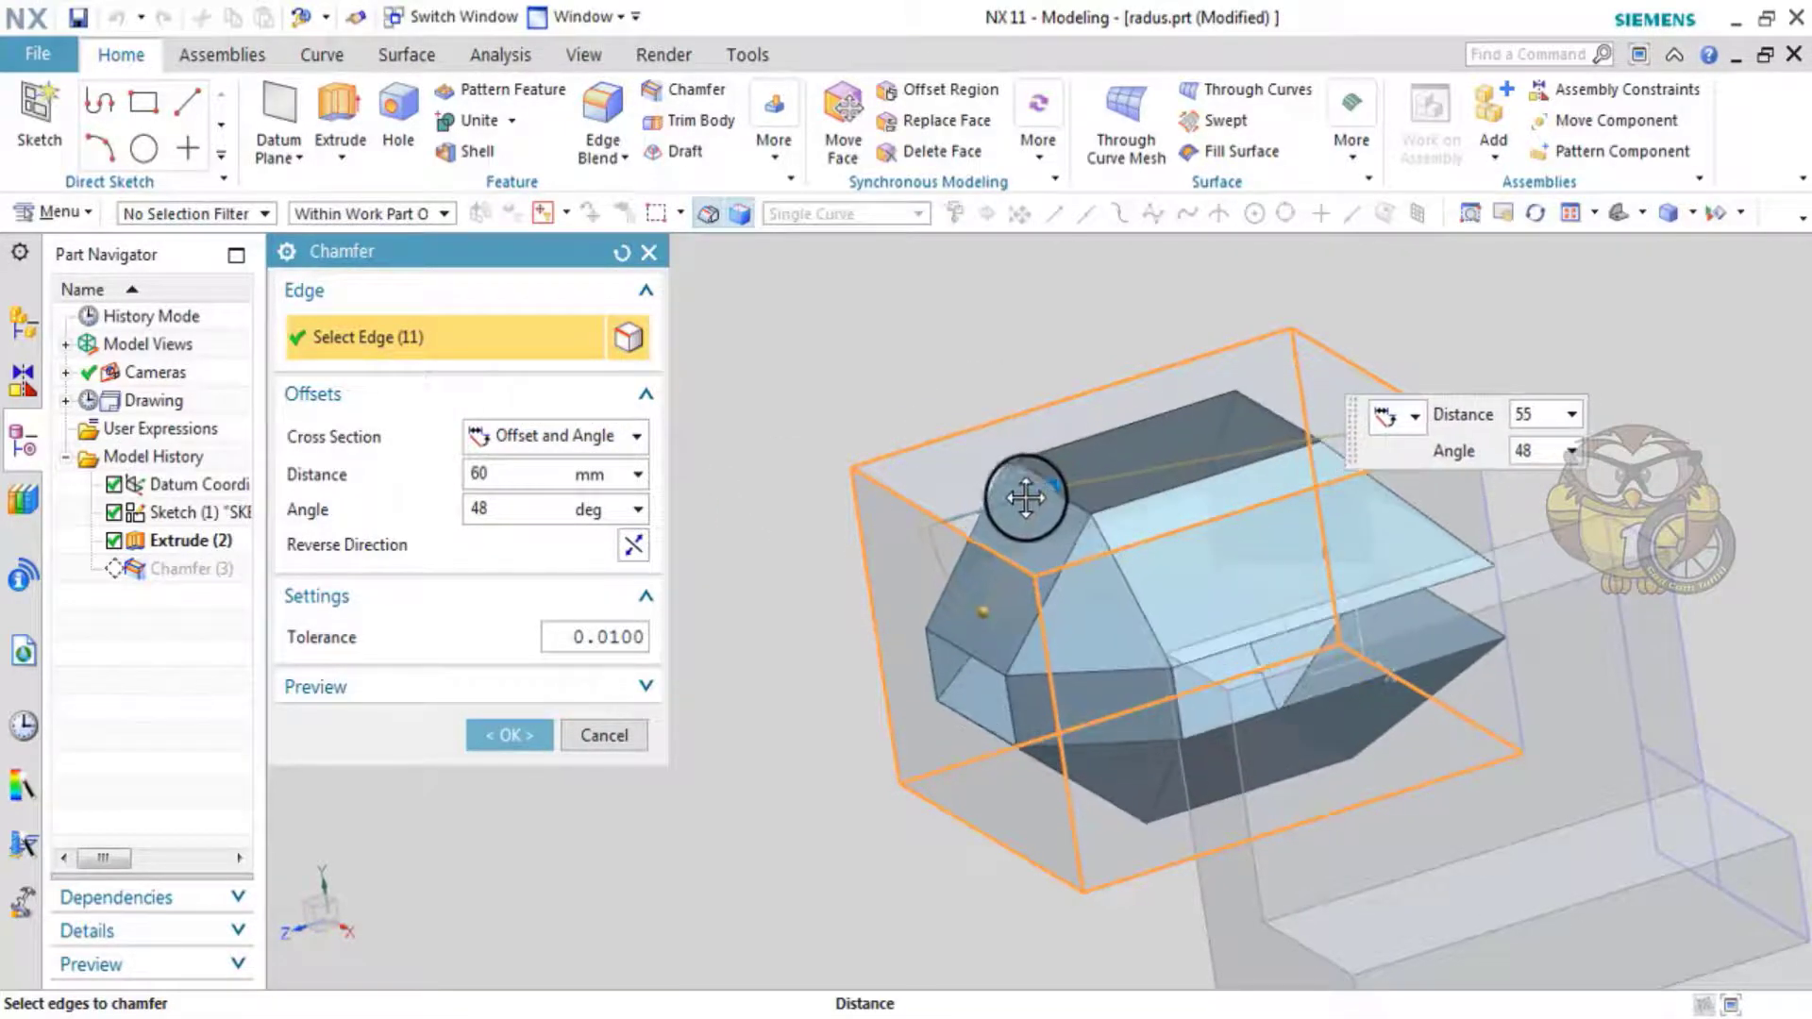
{"action": "key", "text": "F8"}
{"action": "scroll", "coordinate": [1073, 628], "scroll_direction": "up", "scroll_amount": 3}
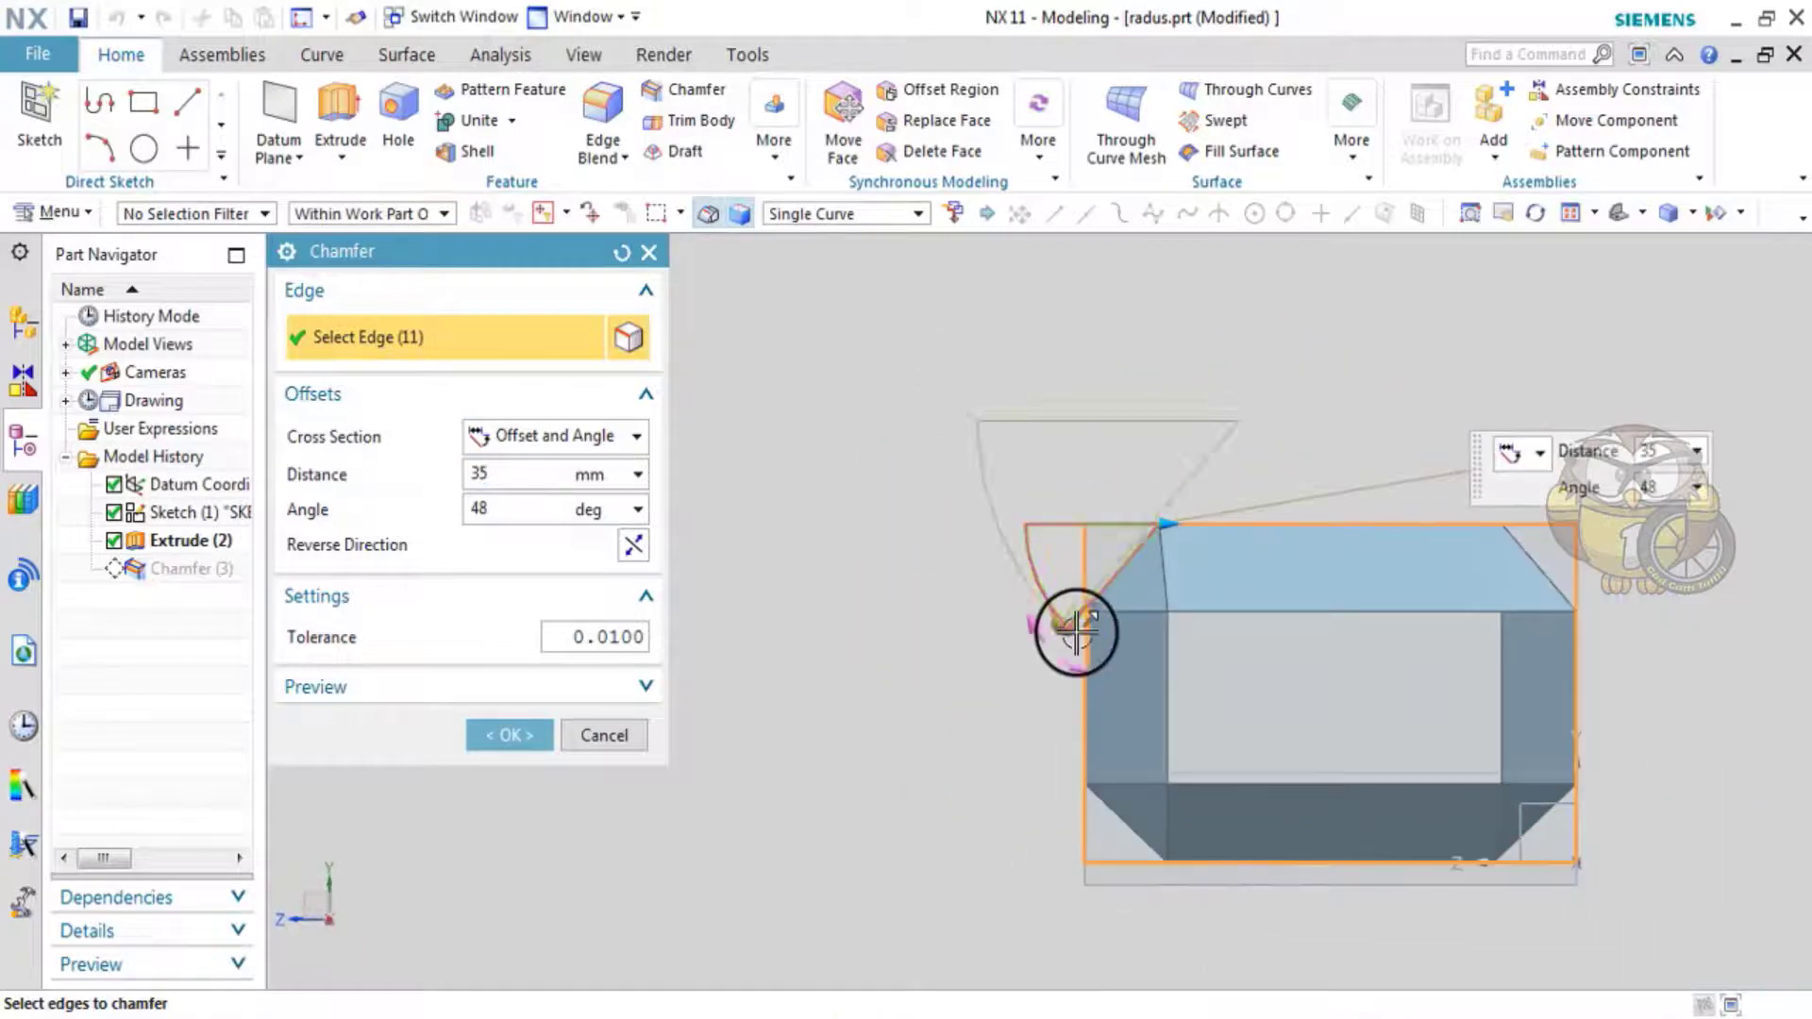
{"action": "scroll", "coordinate": [1049, 607], "scroll_direction": "up", "scroll_amount": 3}
{"action": "scroll", "coordinate": [1214, 497], "scroll_direction": "up", "scroll_amount": 3}
- Tune the Offset and Angle chamfer to 28 mm at 50° and inspect the preview
{"action": "mouse_move", "coordinate": [1213, 451]}
{"action": "left_mouse_down"}
{"action": "mouse_move", "coordinate": [980, 543]}
{"action": "mouse_move", "coordinate": [994, 596]}
{"action": "mouse_move", "coordinate": [1019, 597]}
{"action": "left_mouse_up"}
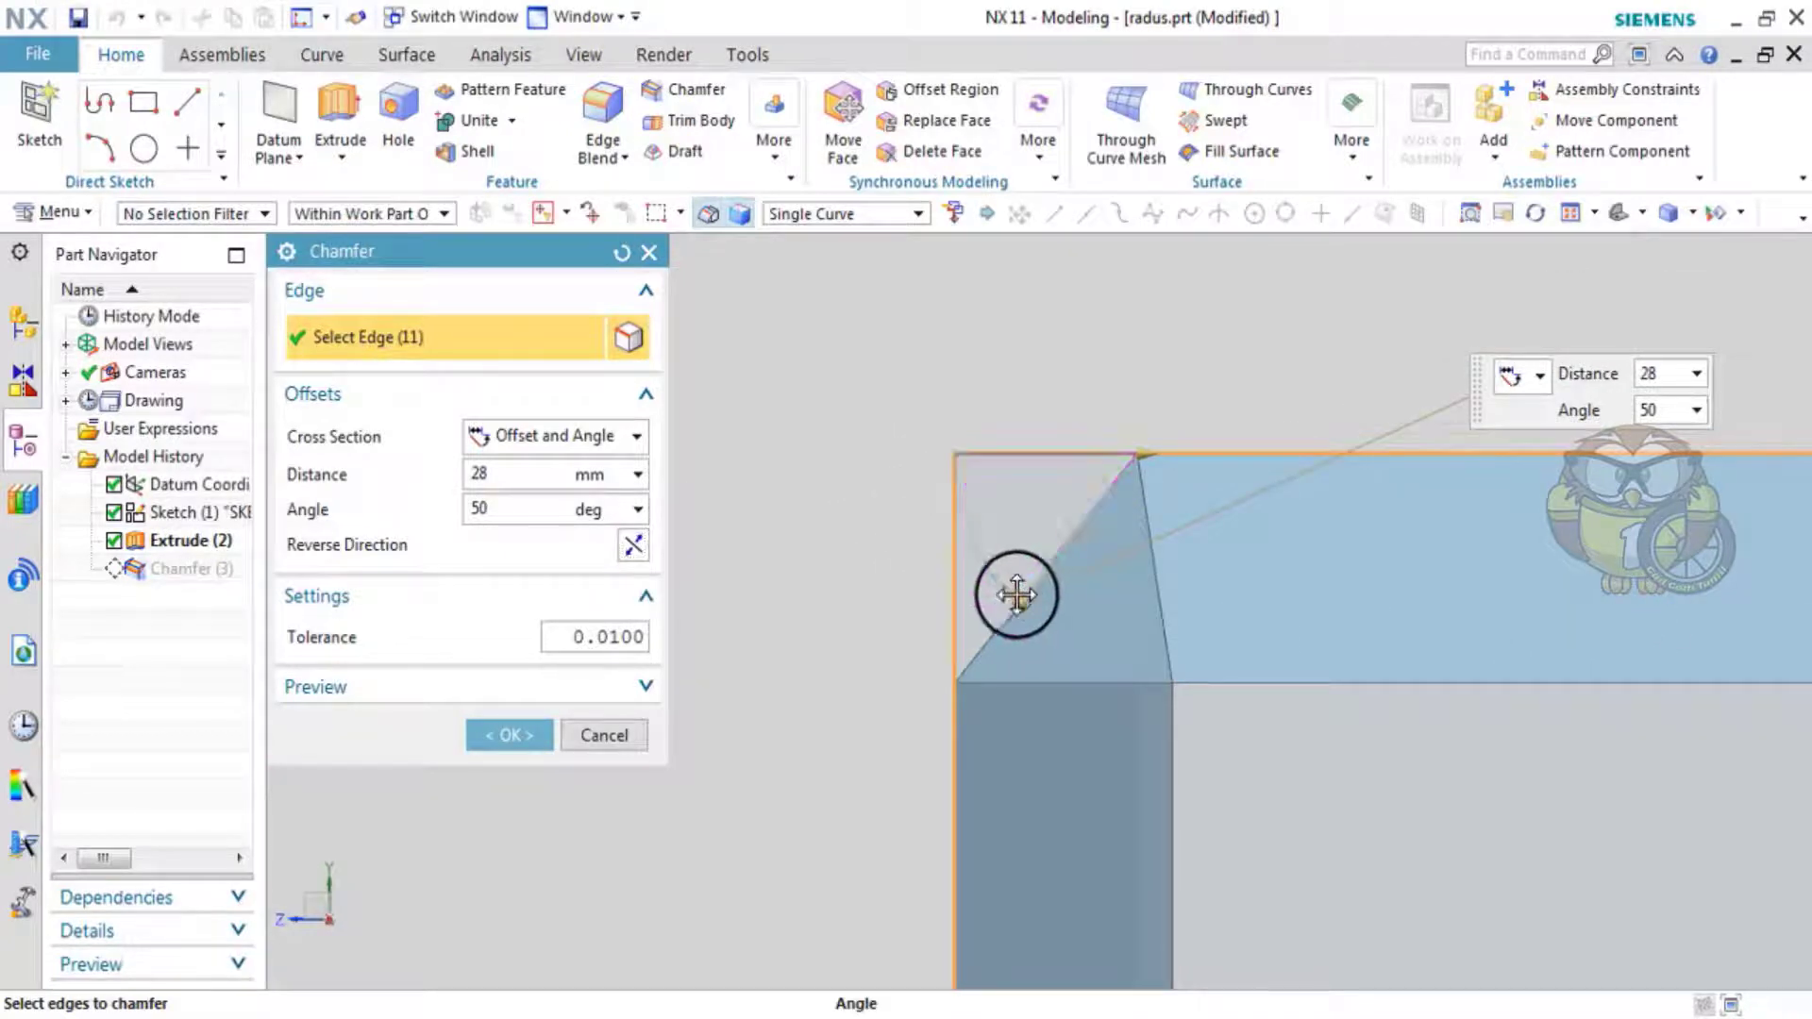
{"action": "left_click_drag", "start_coordinate": [1012, 594], "coordinate": [1019, 600]}
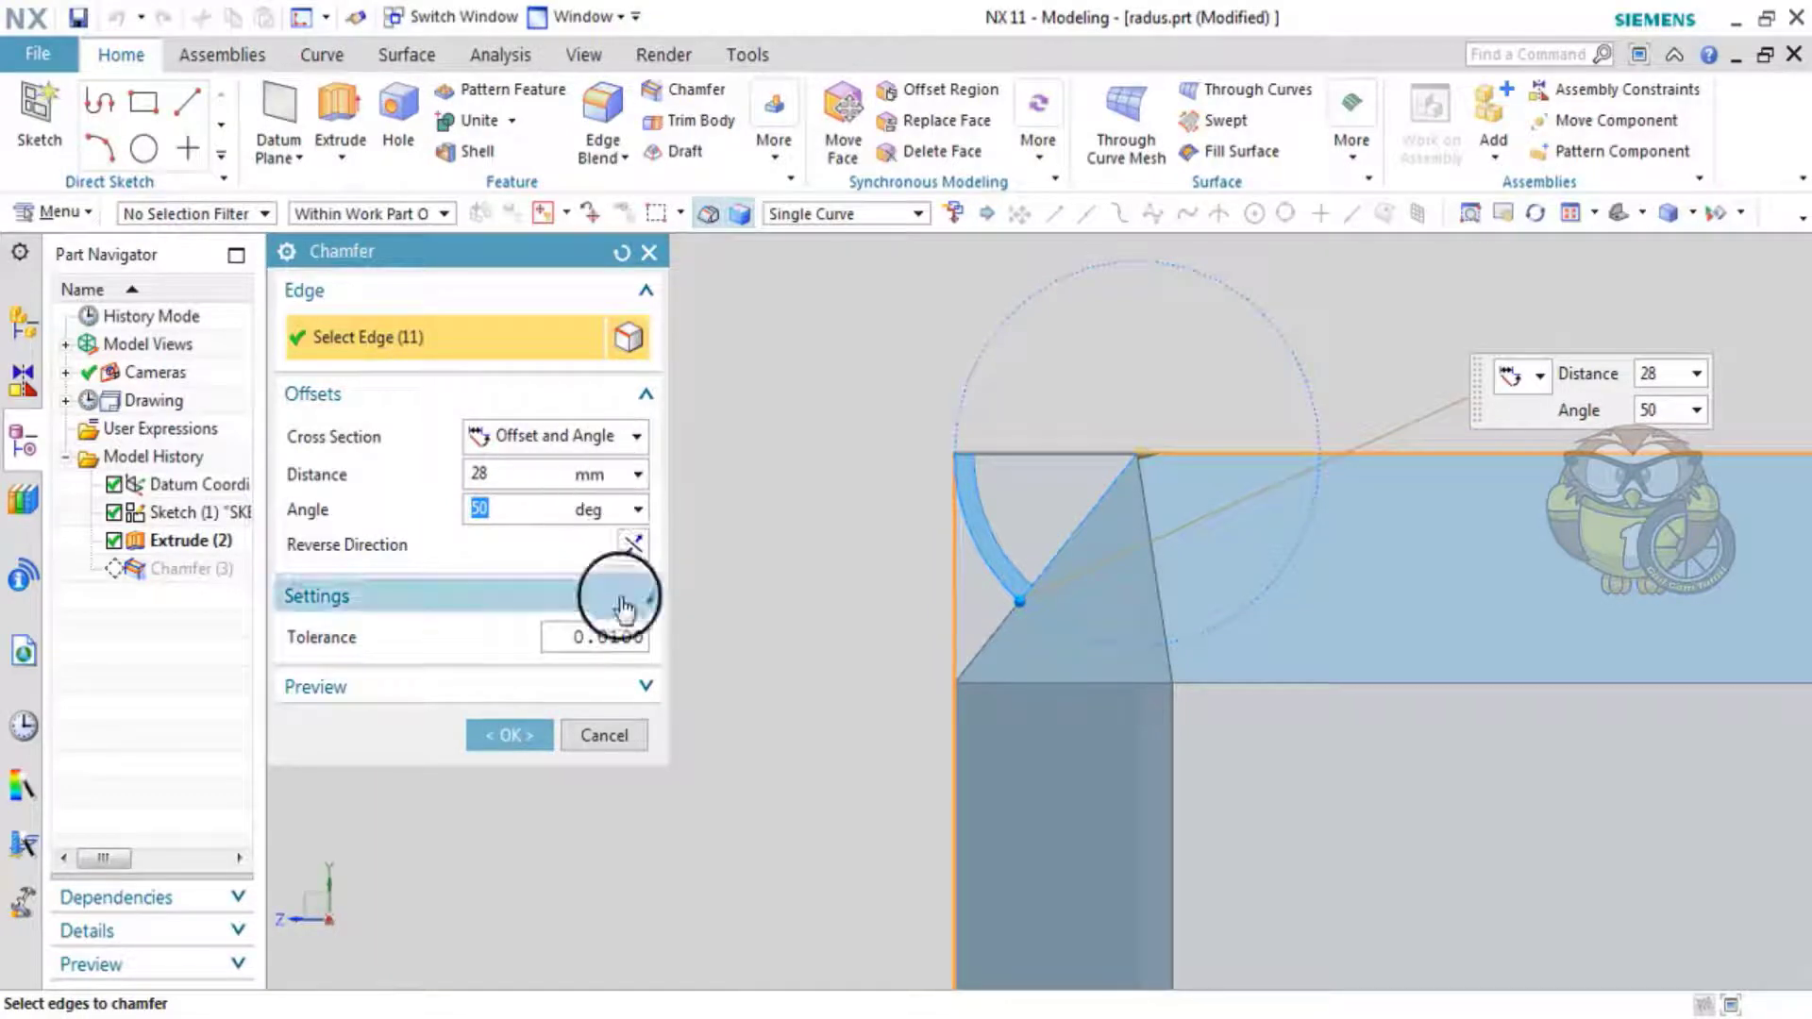
{"action": "middle_click_drag", "start_coordinate": [752, 561], "coordinate": [768, 594]}
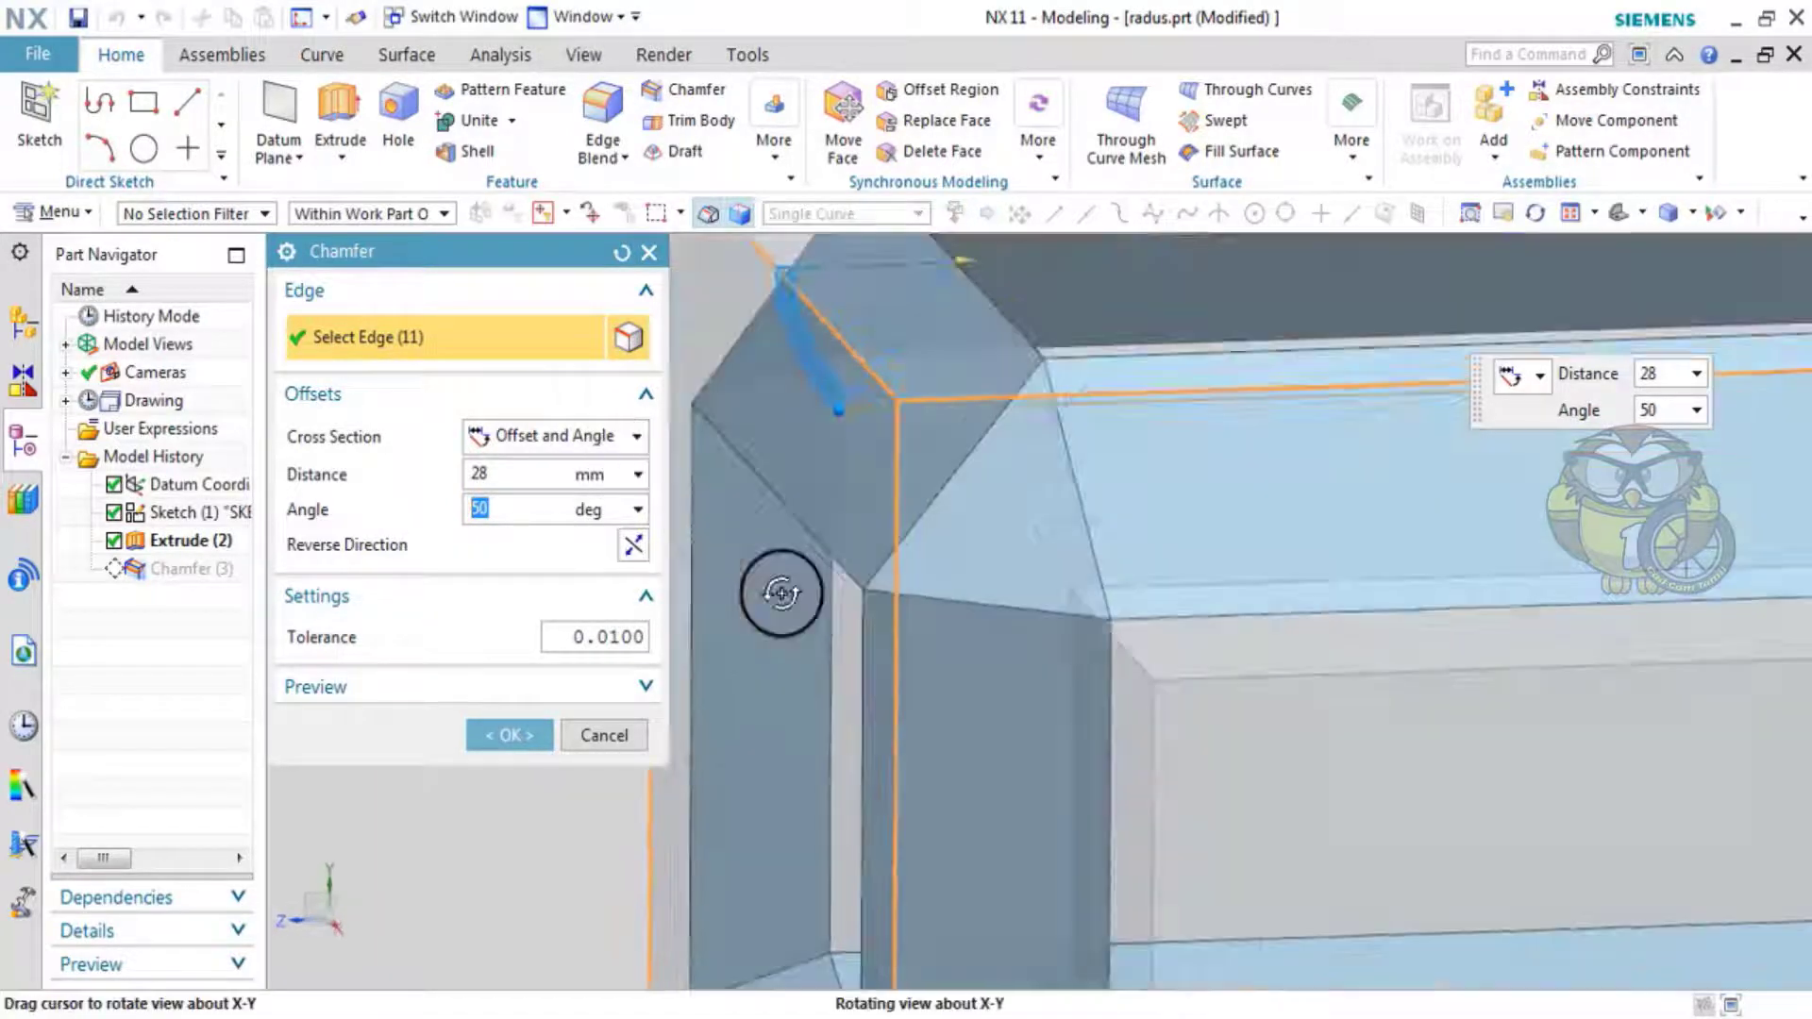
{"action": "scroll", "coordinate": [768, 595], "scroll_direction": "down", "scroll_amount": 5}
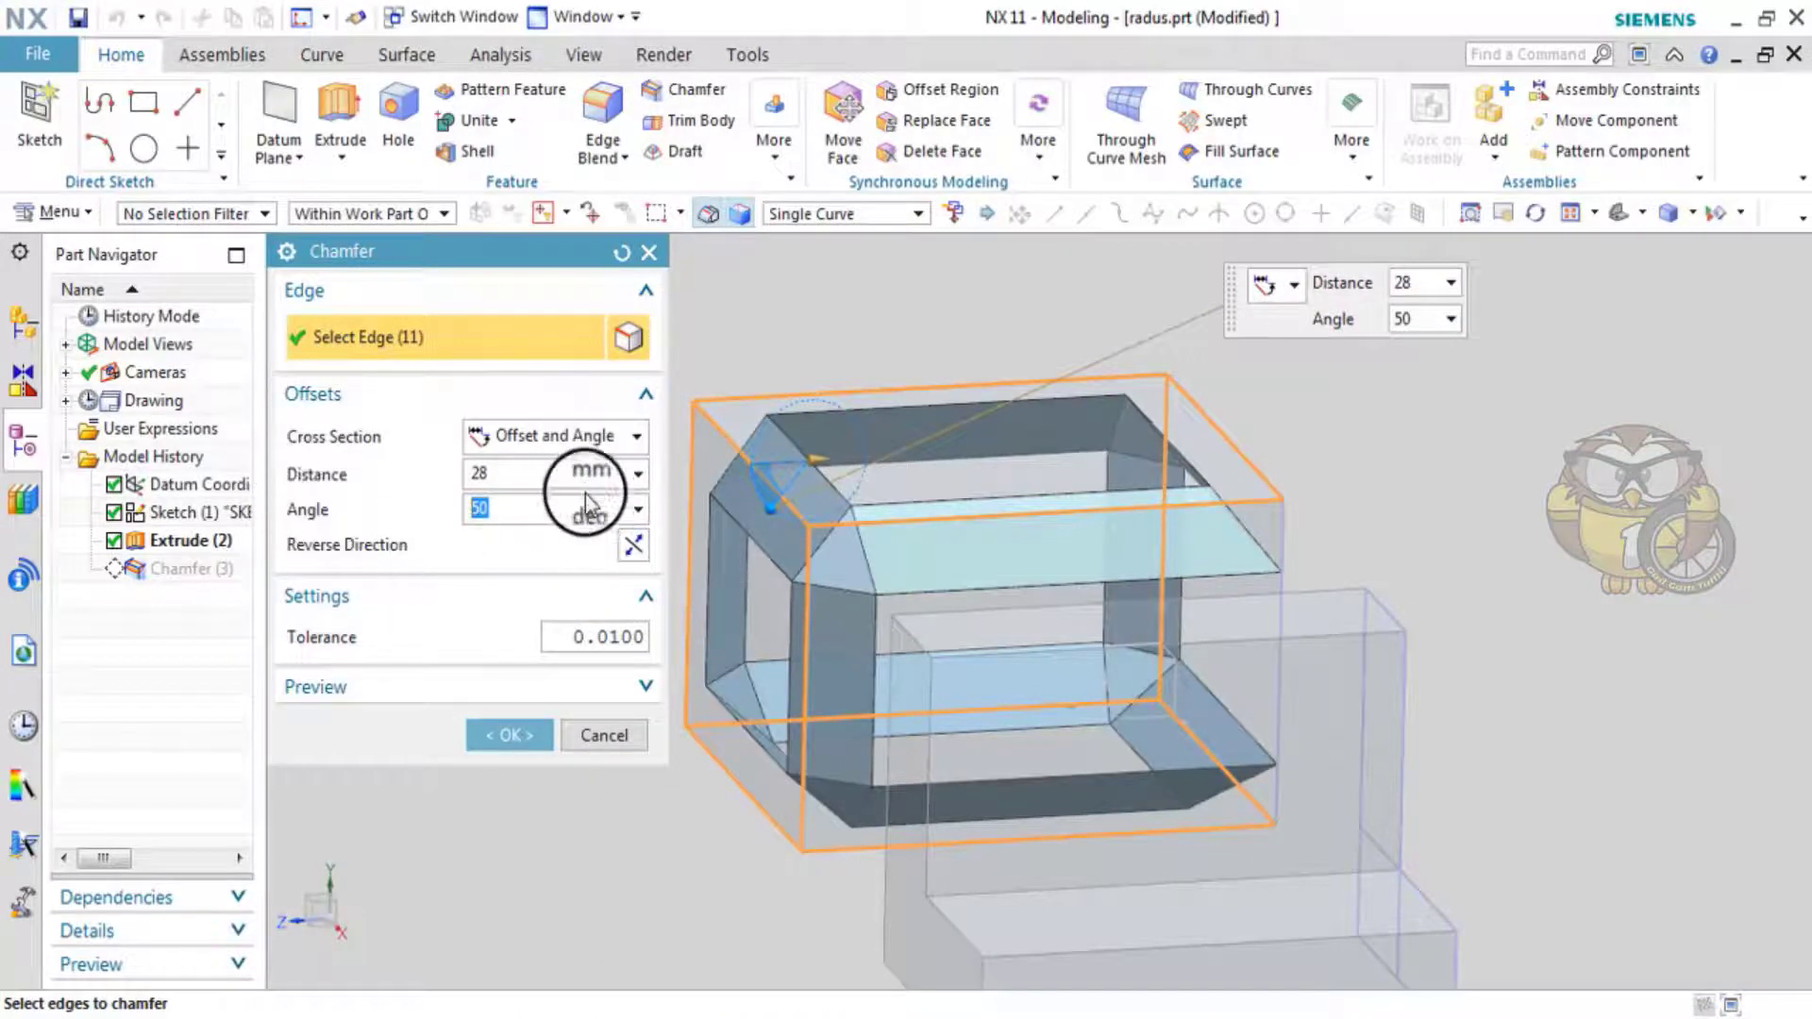
{"action": "left_click", "coordinate": [570, 604]}
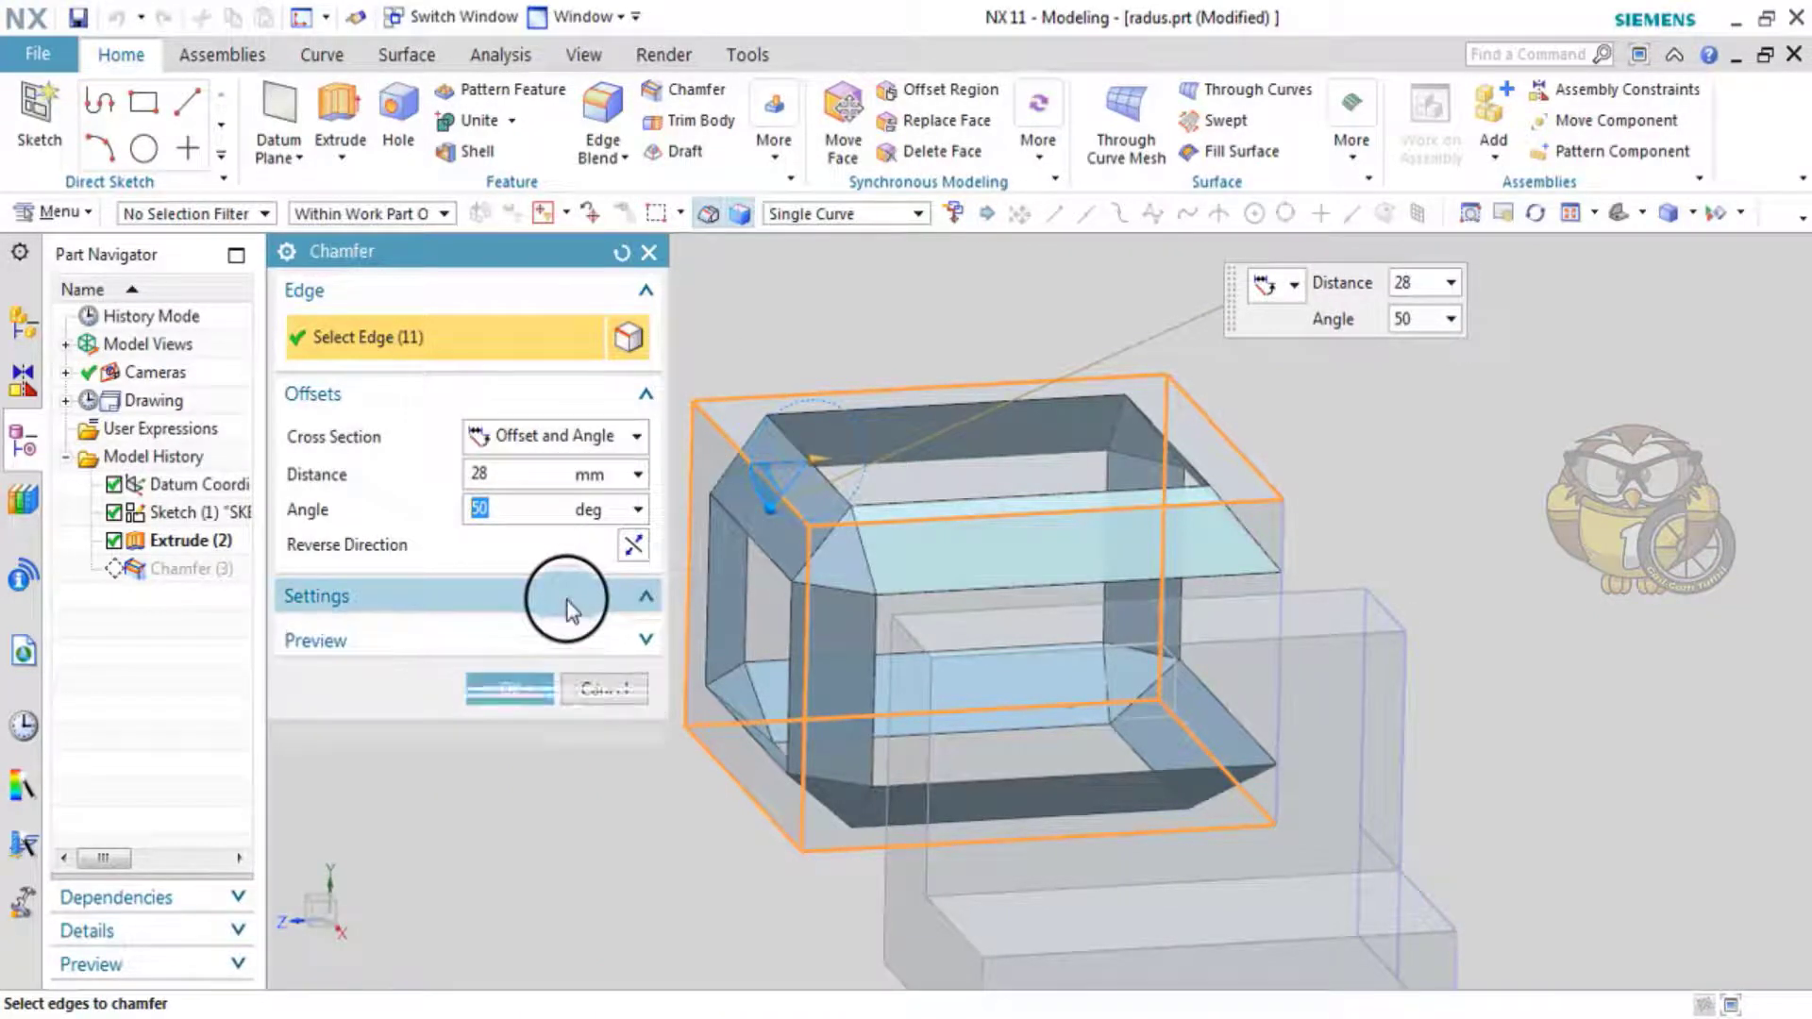
{"action": "left_click", "coordinate": [570, 604]}
{"action": "left_click", "coordinate": [559, 446]}
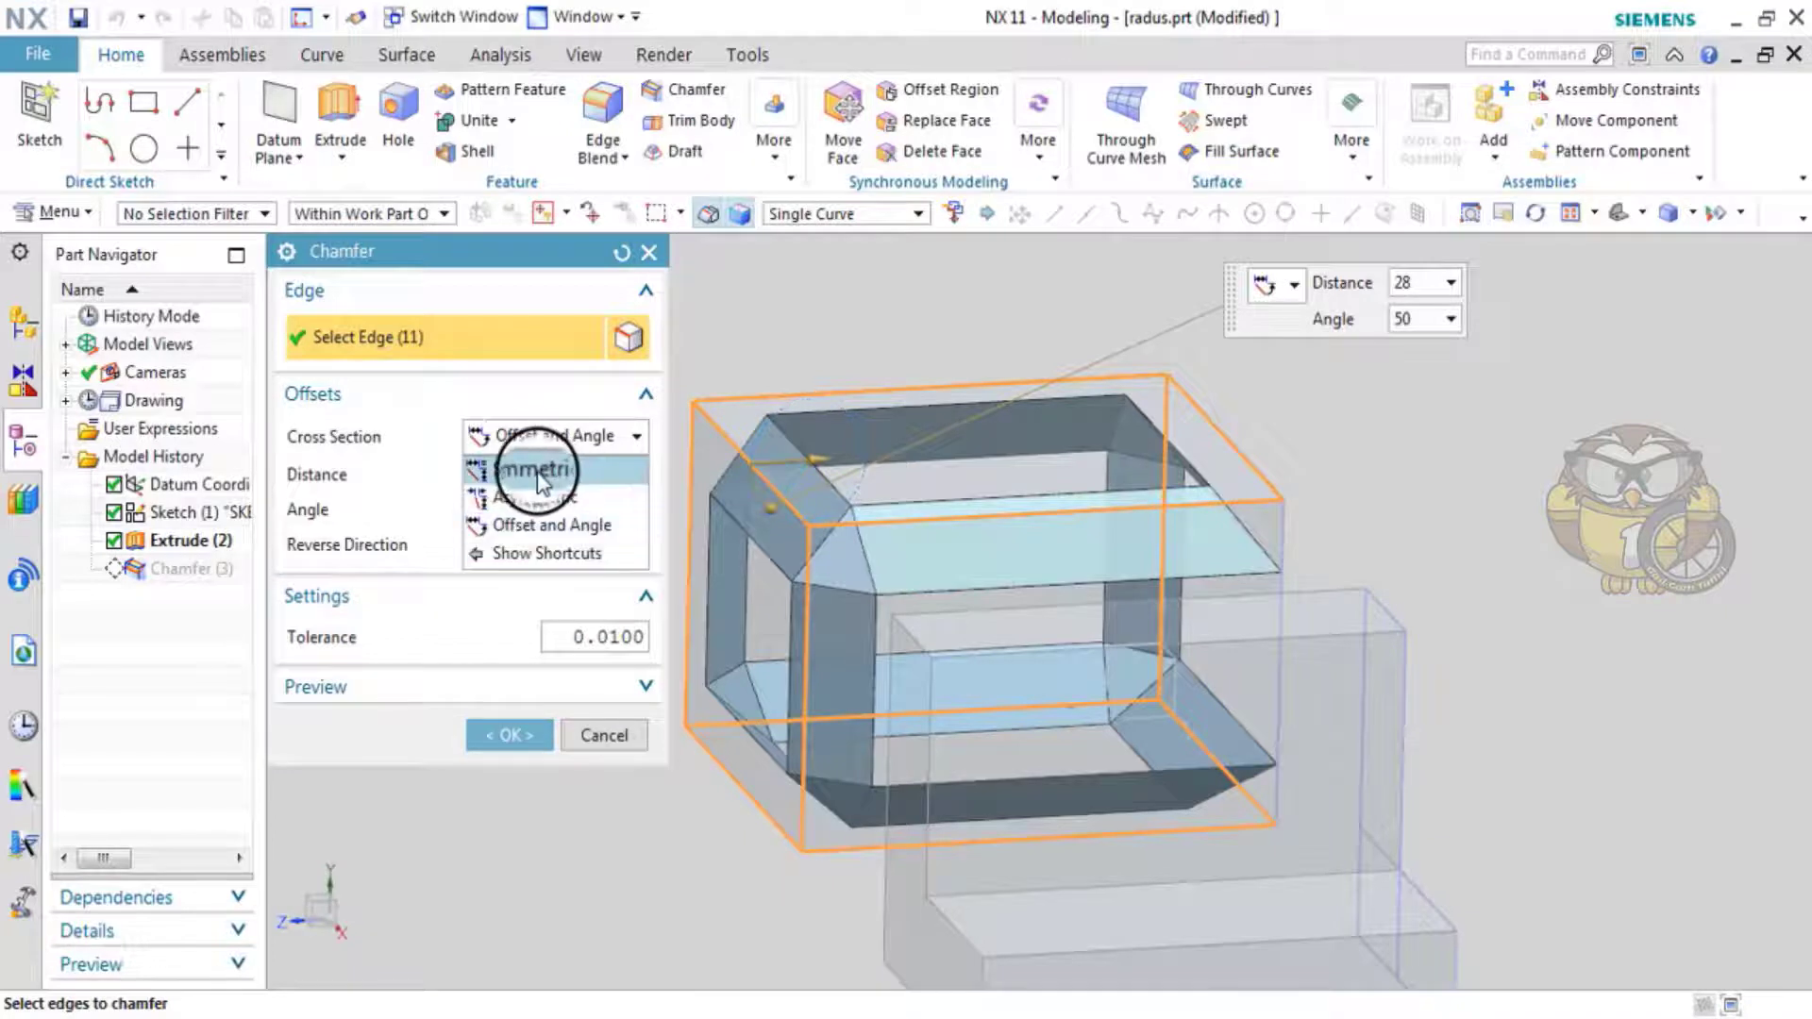
- Set the chamfer cross section to Symmetric 28 mm and list the offset methods
{"action": "left_click", "coordinate": [545, 466]}
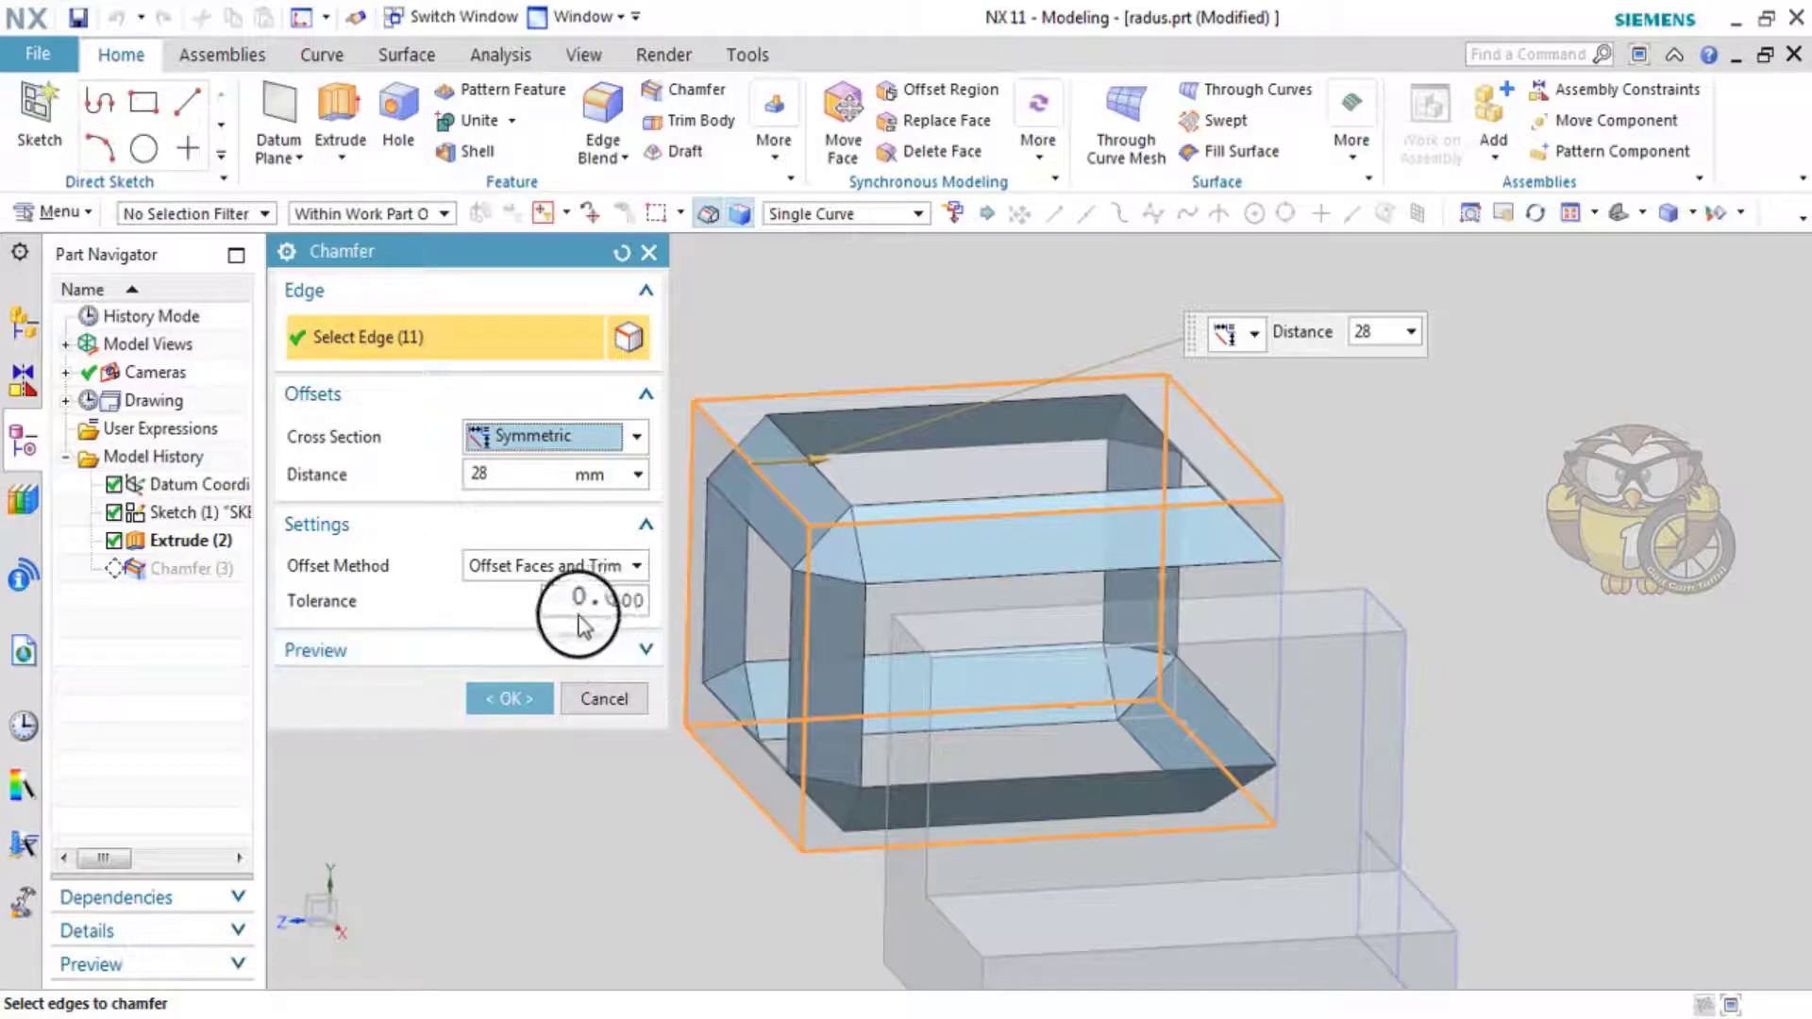
{"action": "left_click", "coordinate": [604, 722]}
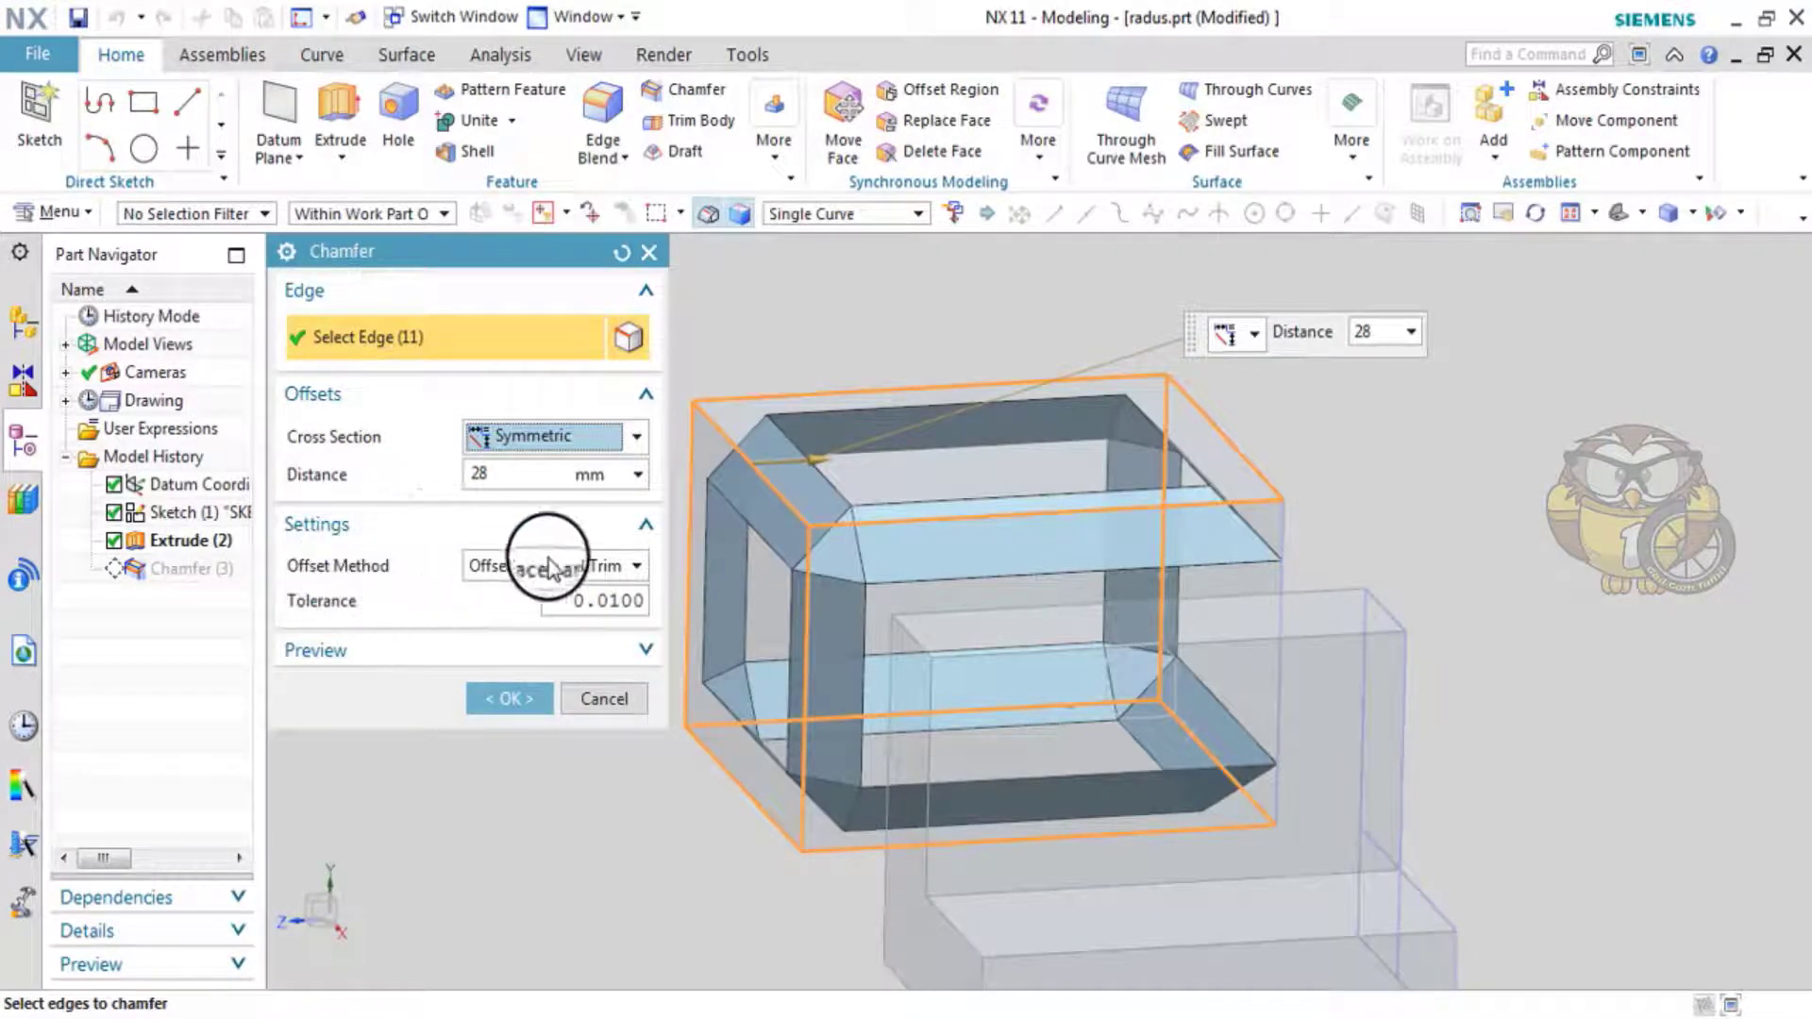
{"action": "left_click", "coordinate": [638, 566]}
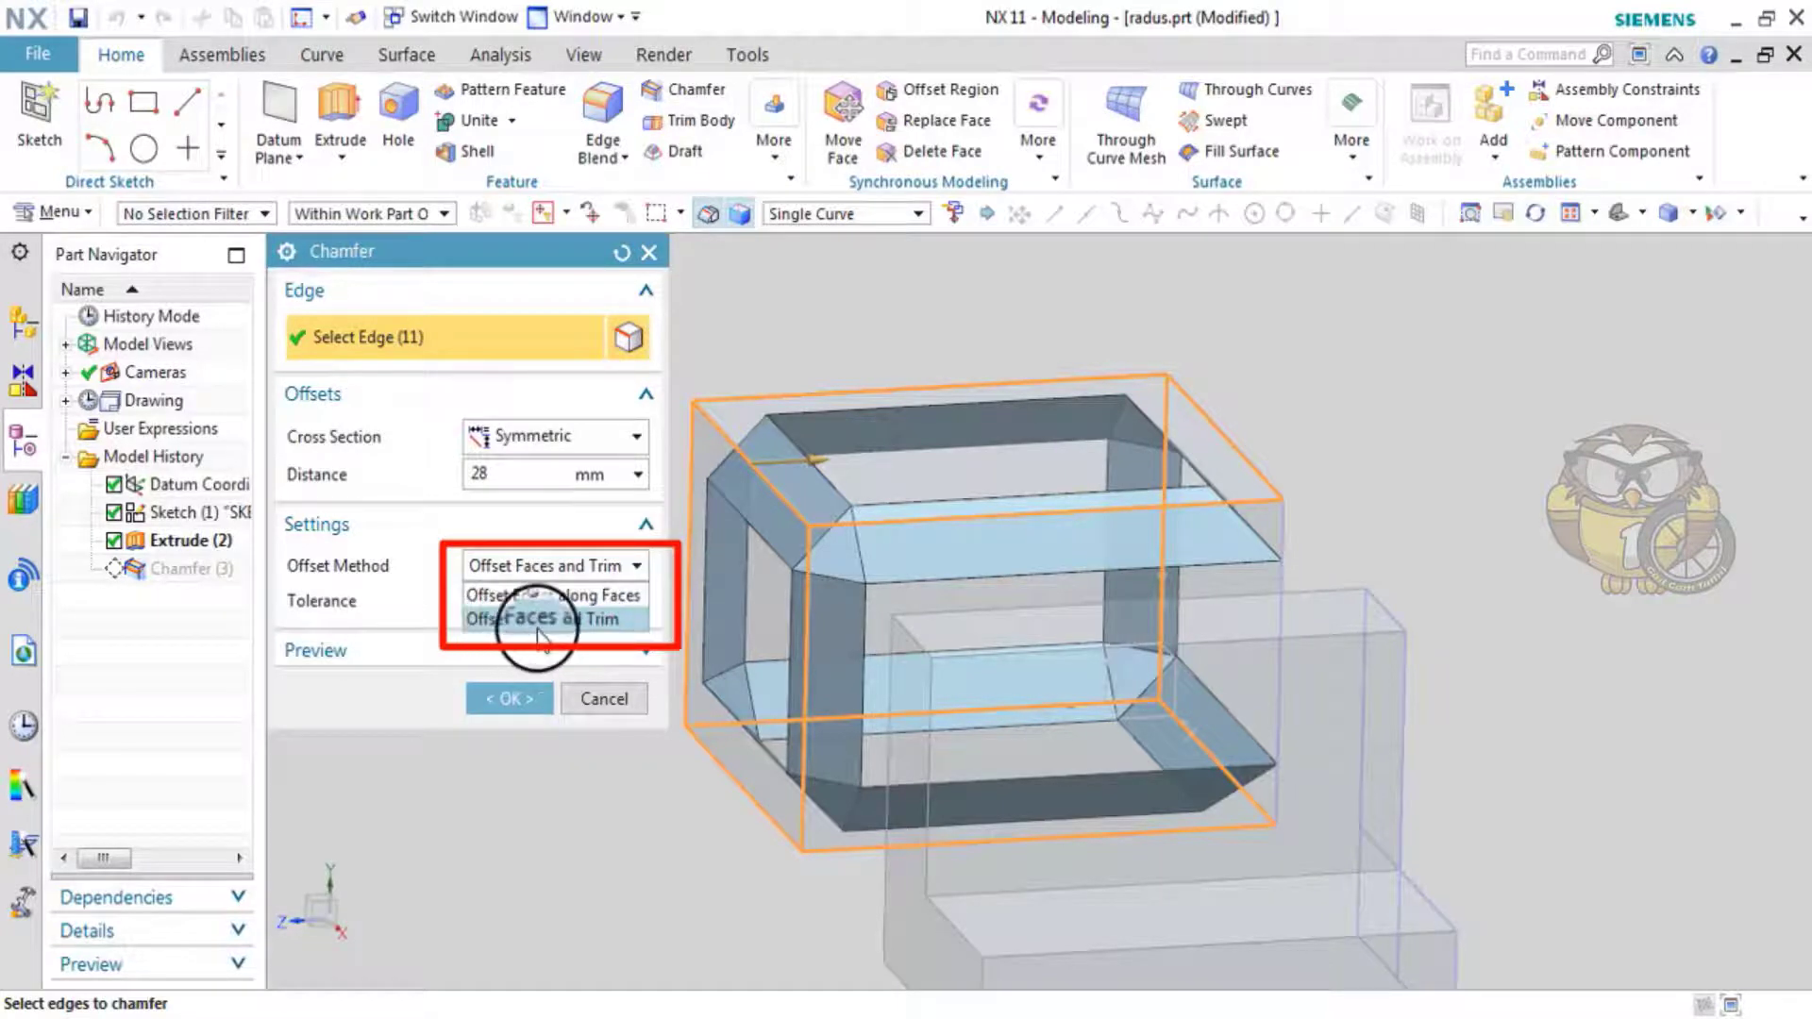
- Compare Offset Faces and Trim with Offset Edges along Faces on the symmetric chamfer
{"action": "left_click", "coordinate": [478, 625]}
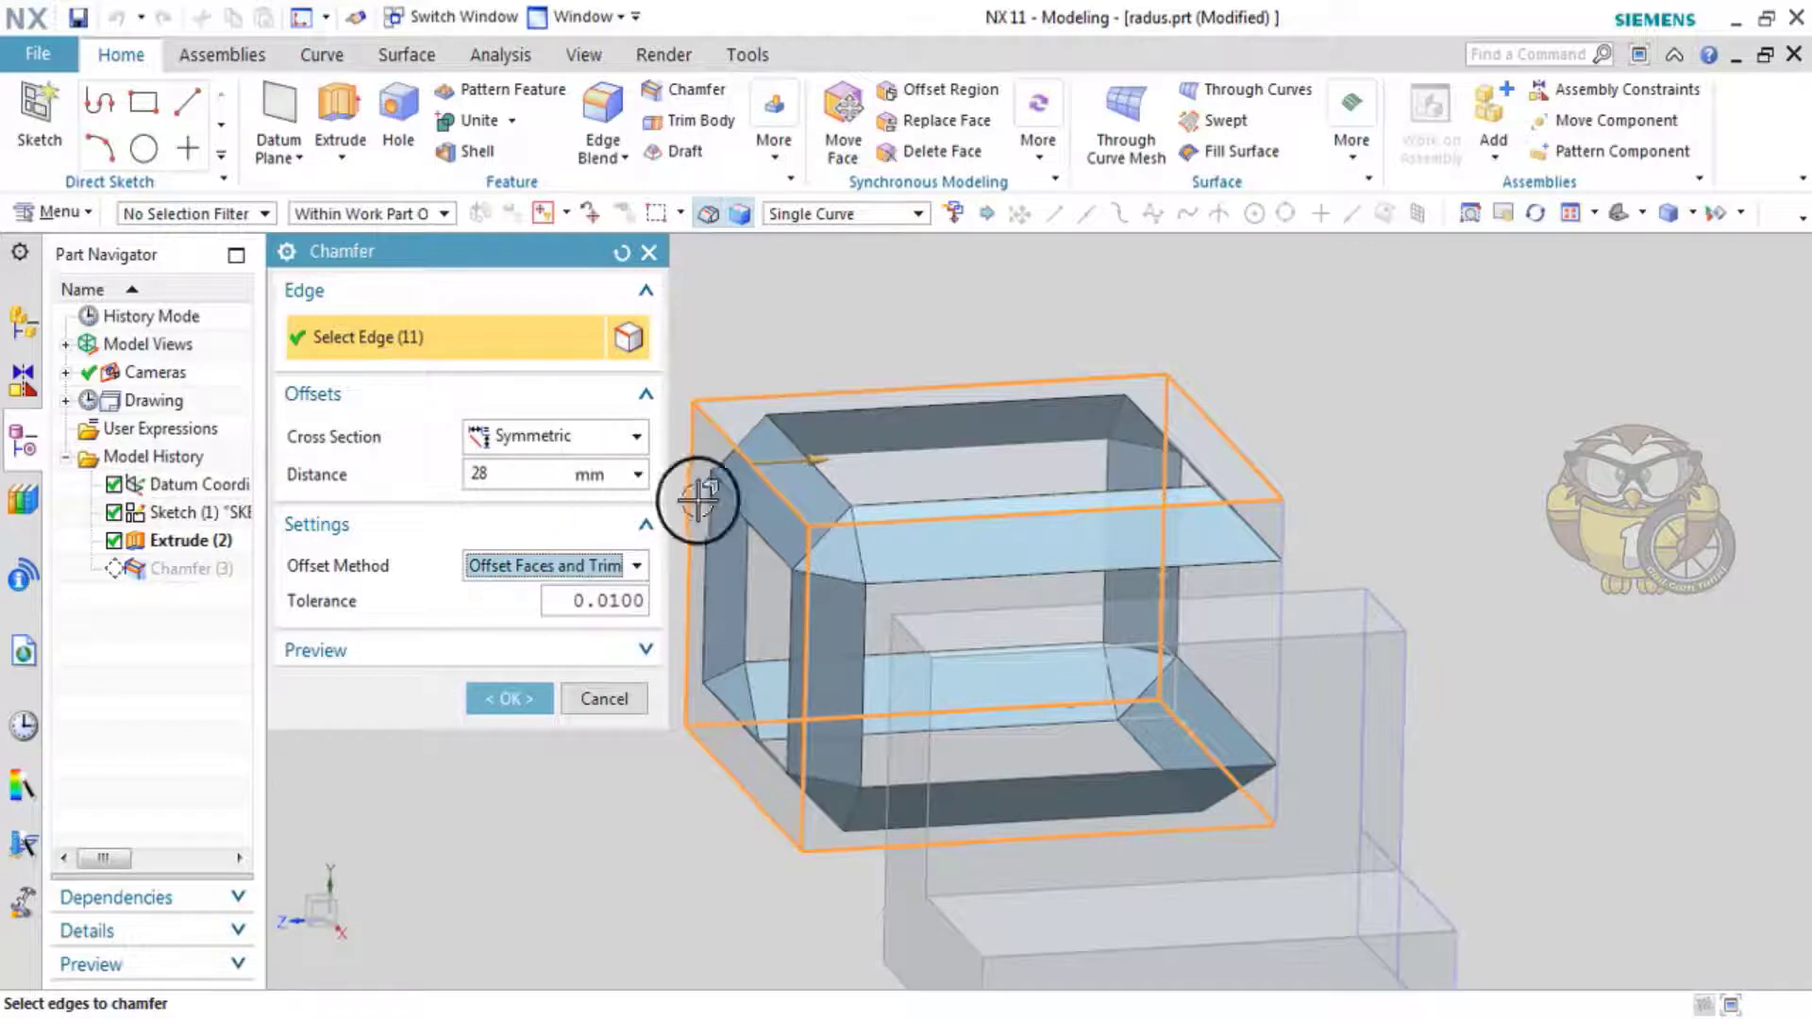
{"action": "left_click", "coordinate": [638, 566]}
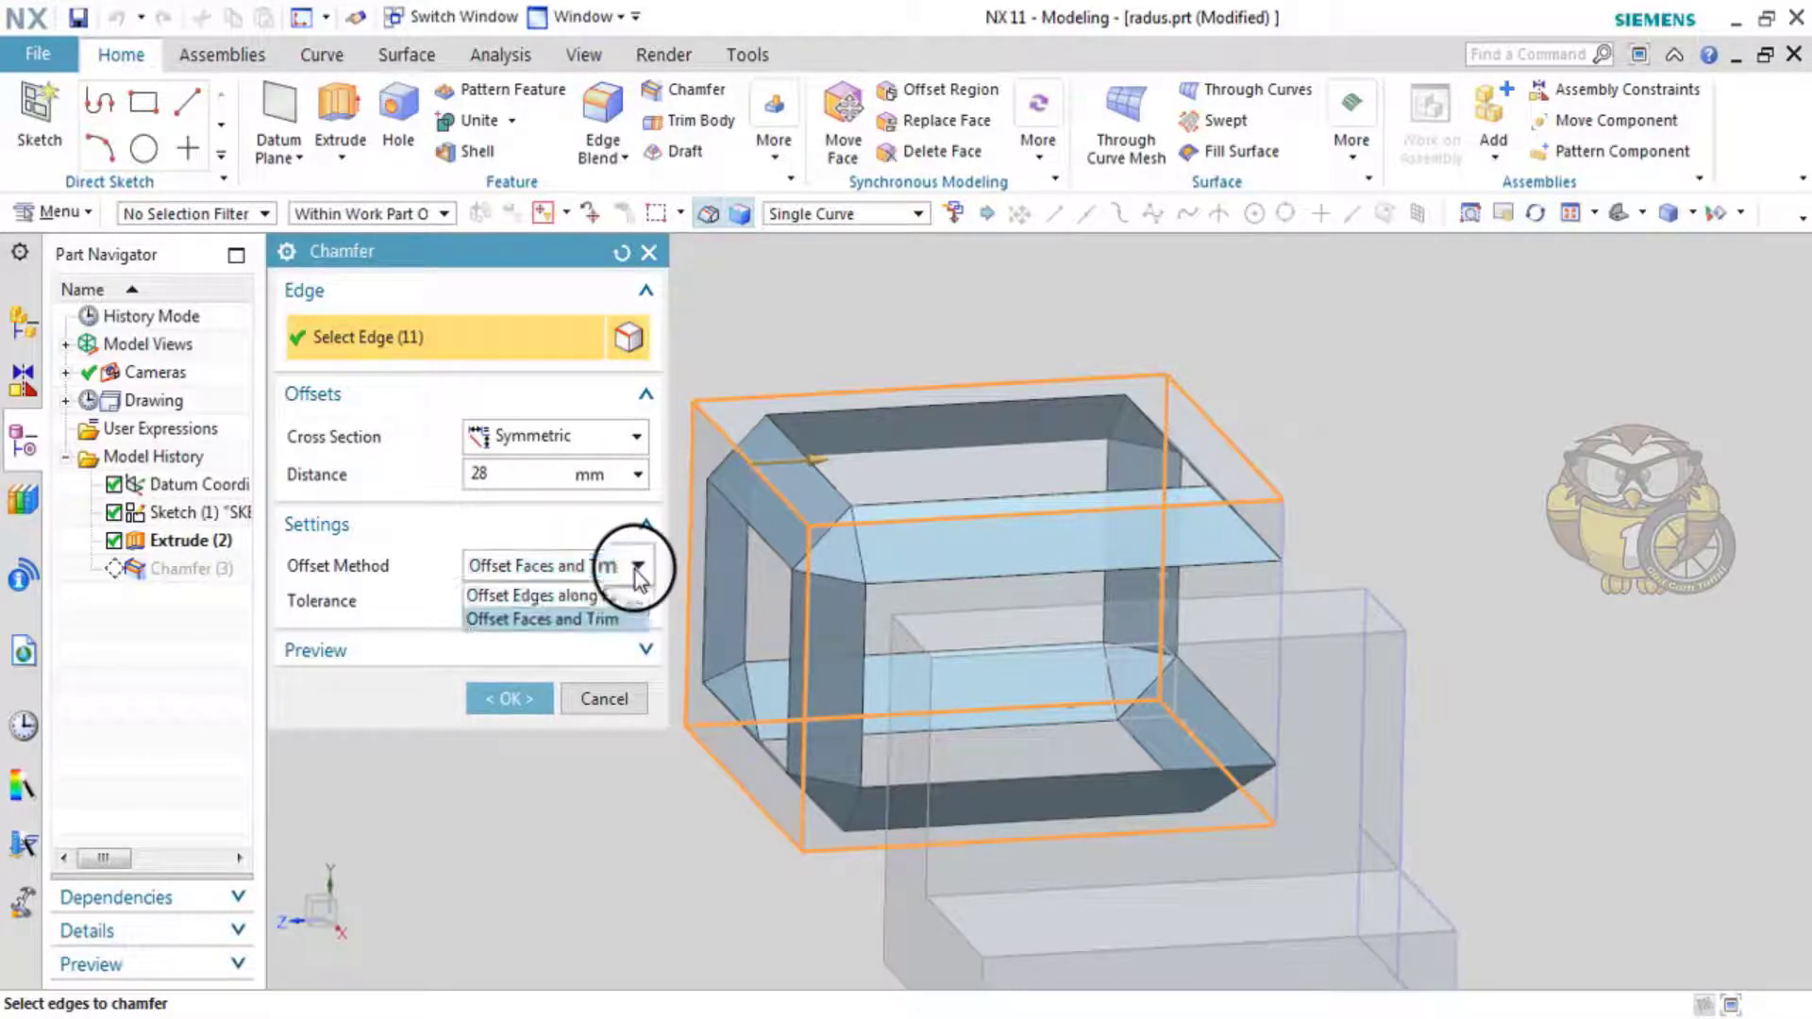
{"action": "left_click", "coordinate": [635, 565]}
{"action": "left_click", "coordinate": [623, 595]}
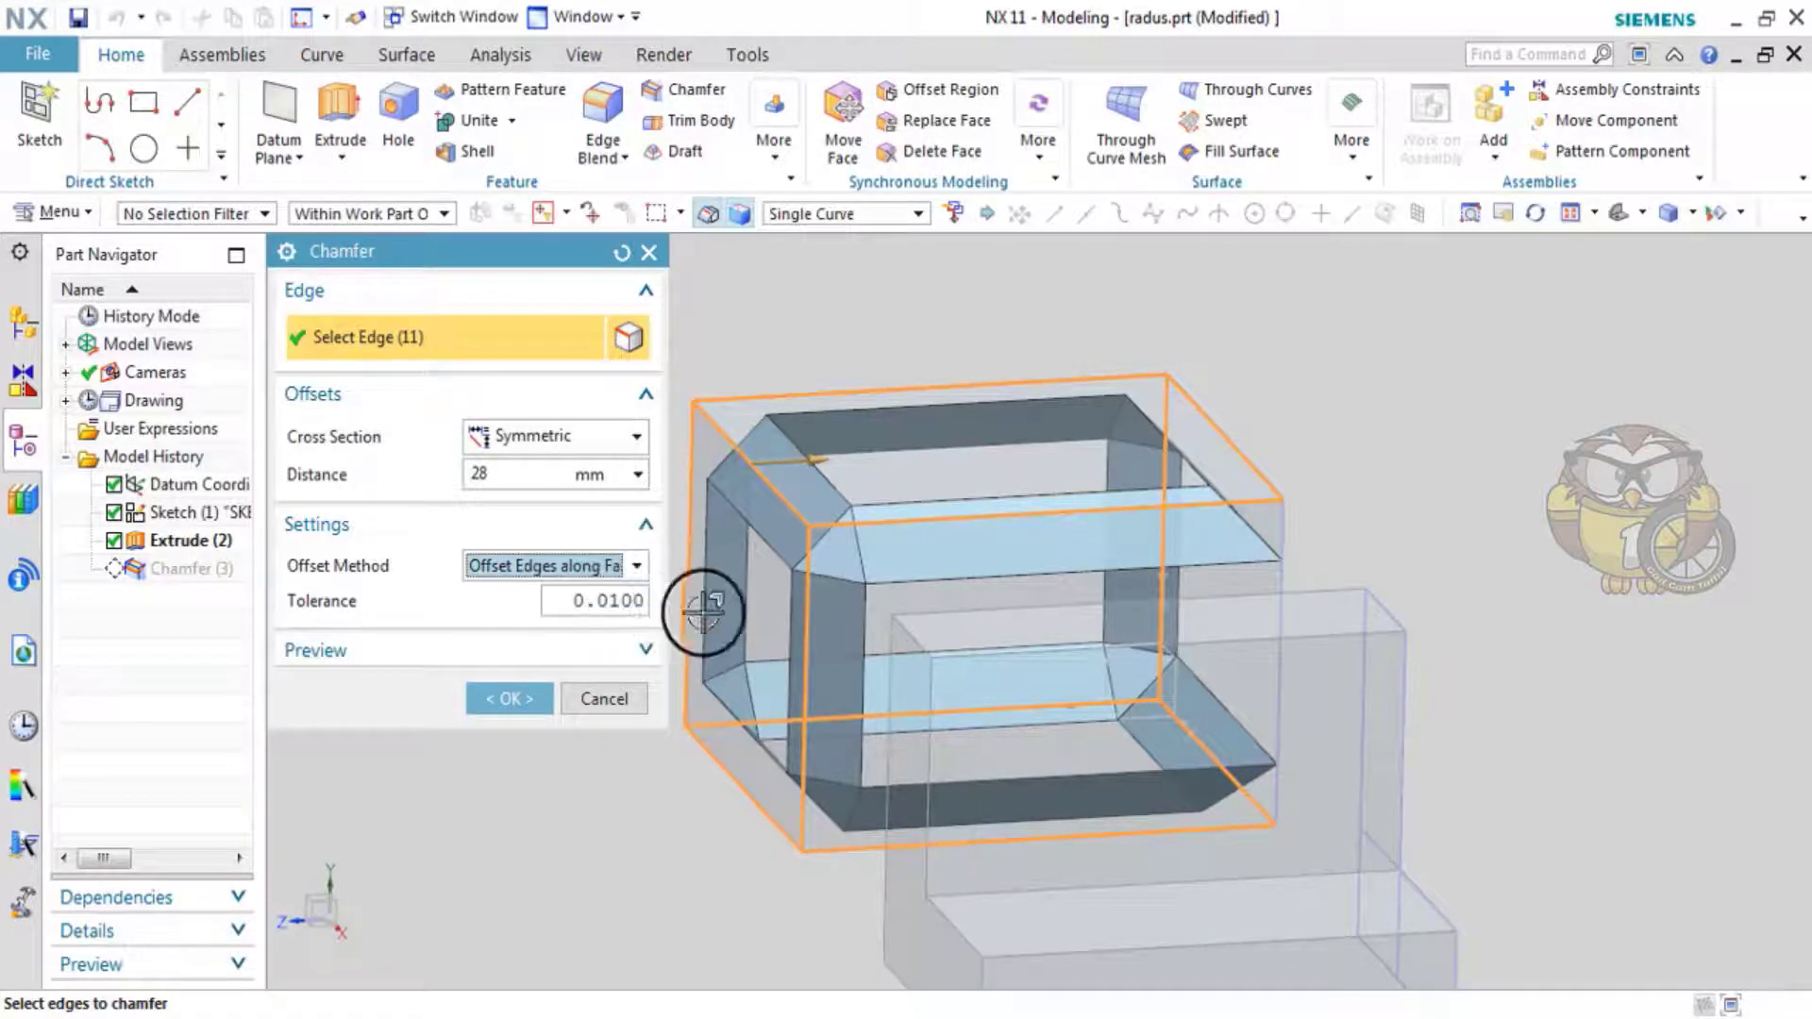
{"action": "scroll", "coordinate": [1179, 575], "scroll_direction": "down", "scroll_amount": 3}
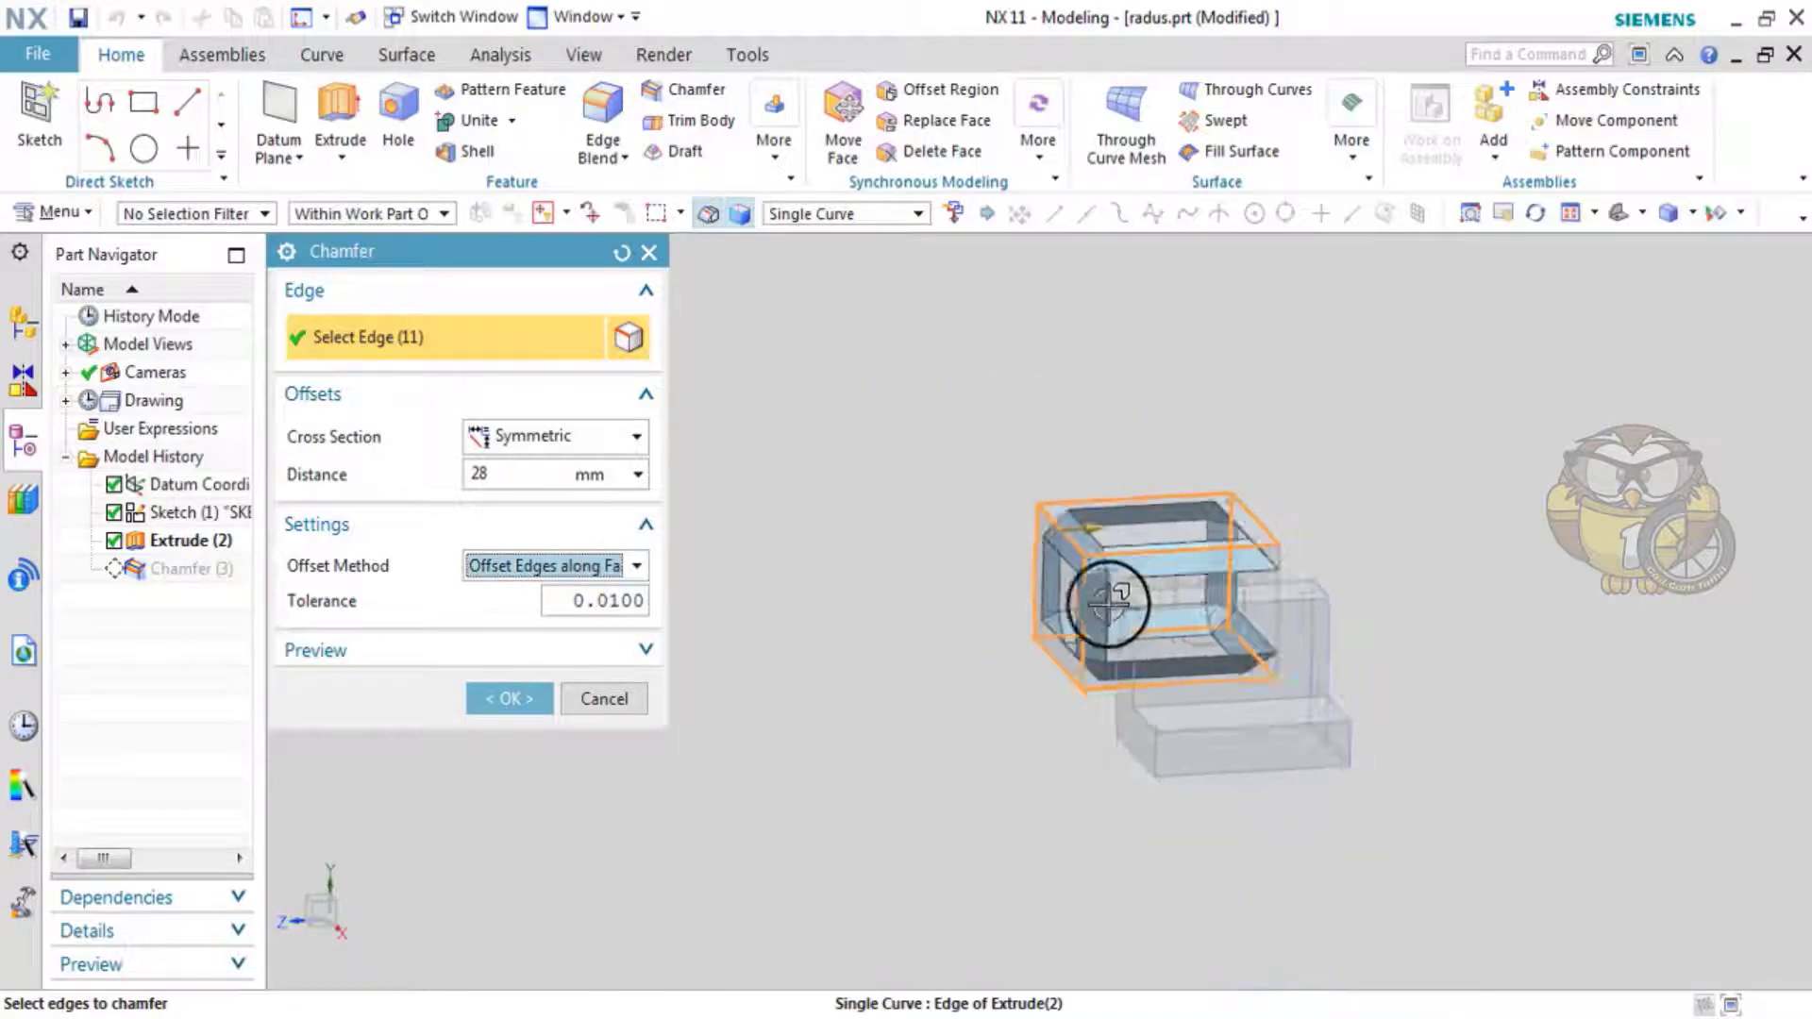
{"action": "scroll", "coordinate": [1100, 598], "scroll_direction": "up", "scroll_amount": 5}
{"action": "left_click", "coordinate": [638, 567]}
{"action": "left_click", "coordinate": [612, 620]}
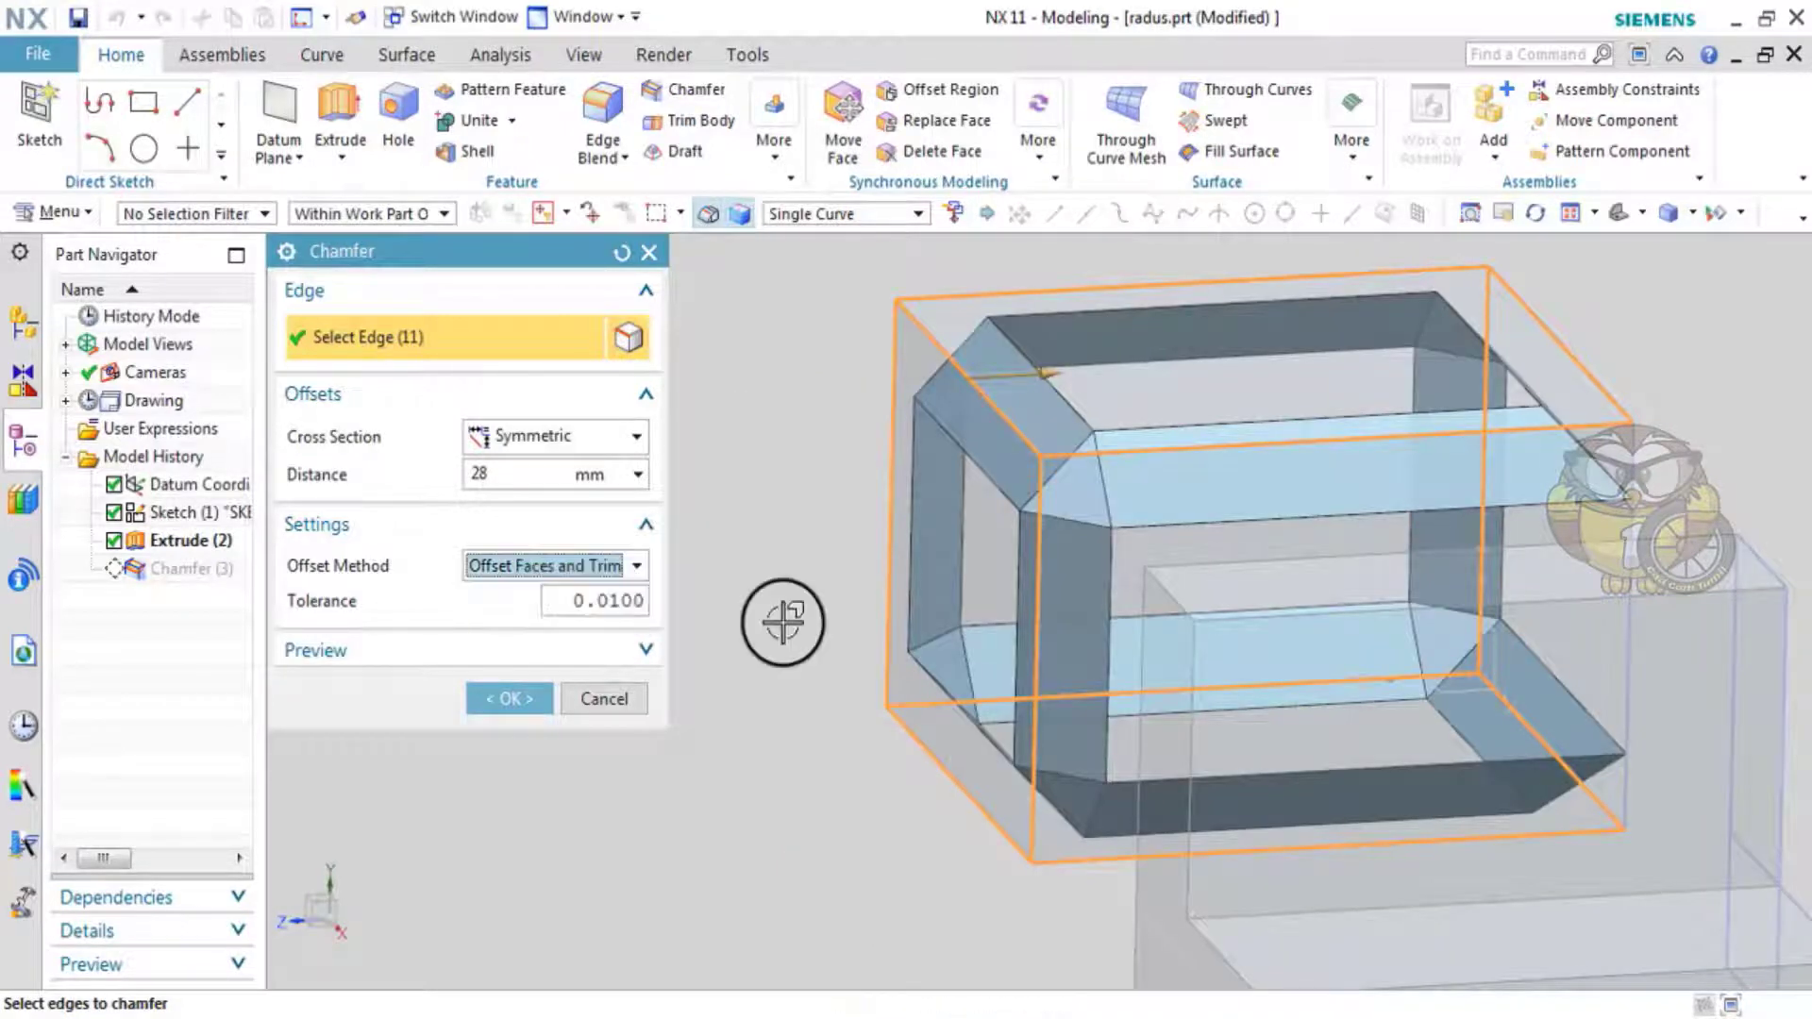
{"action": "middle_click_drag", "start_coordinate": [1007, 349], "coordinate": [1061, 555]}
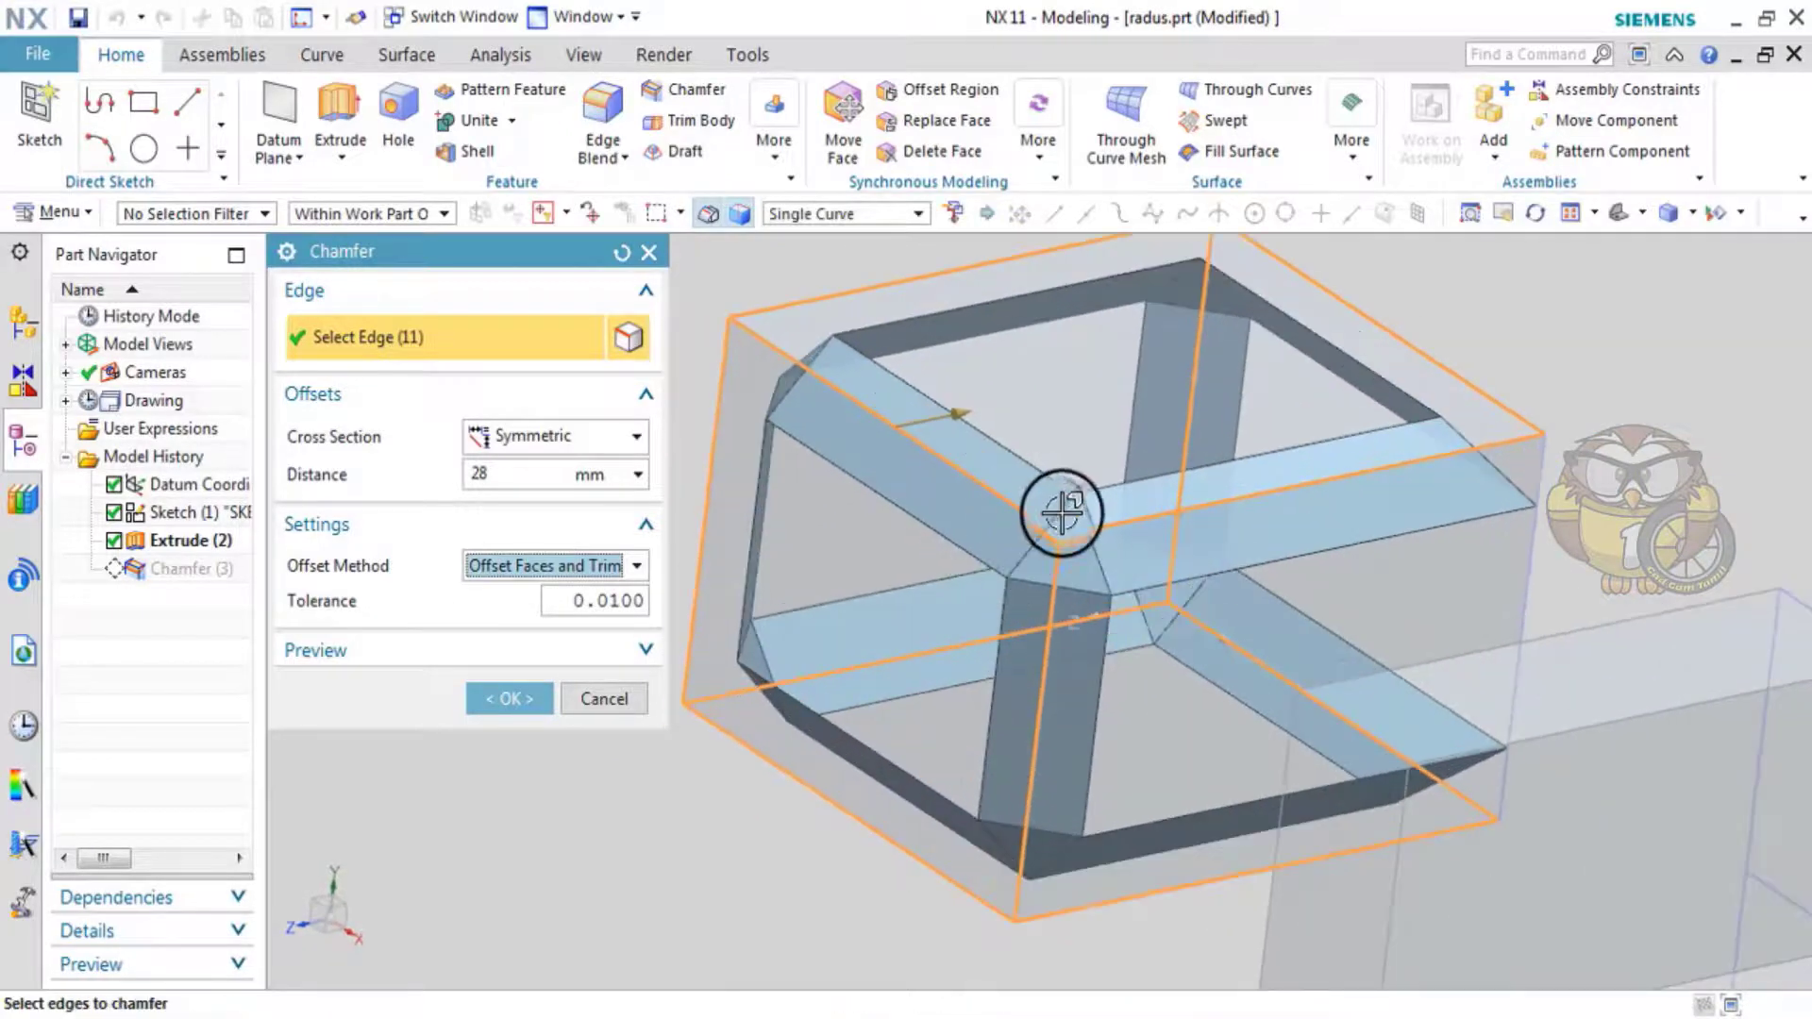
{"action": "scroll", "coordinate": [913, 558], "scroll_direction": "down", "scroll_amount": 3}
{"action": "scroll", "coordinate": [913, 559], "scroll_direction": "up", "scroll_amount": 3}
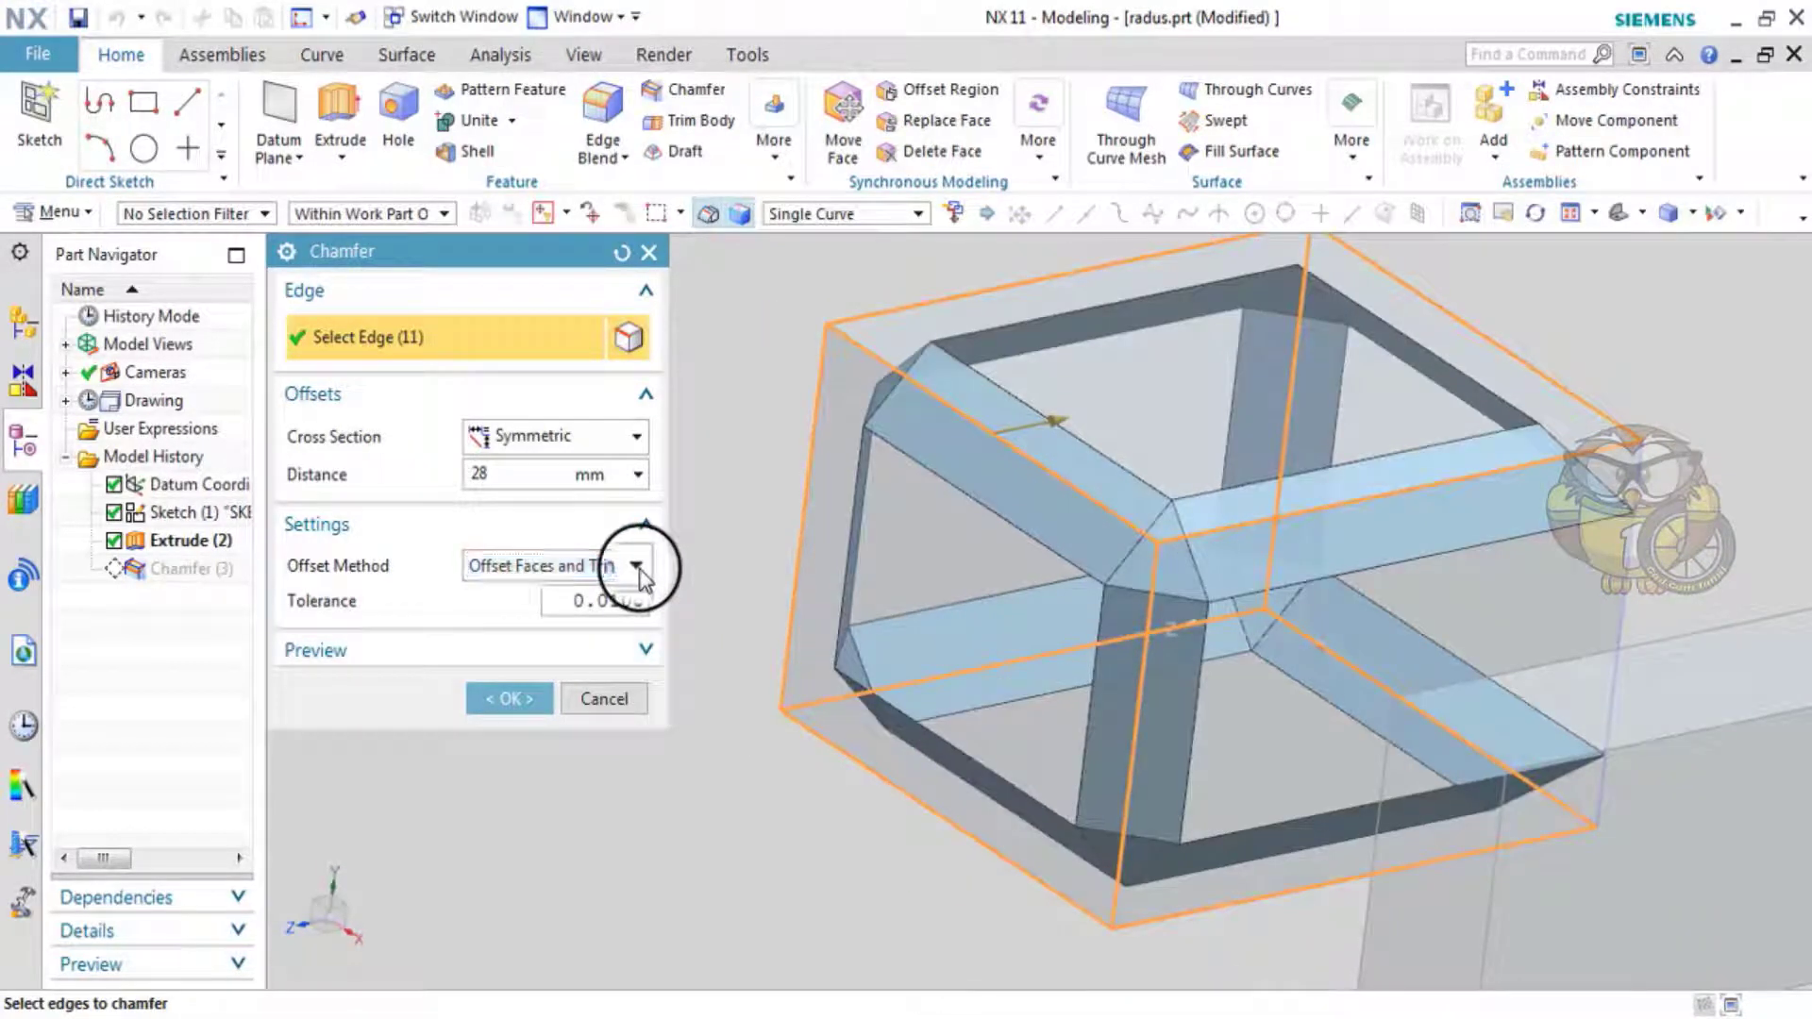
- Settle on Offset Edges along Faces and confirm Chamfer (3) with OK
{"action": "left_click", "coordinate": [638, 569]}
{"action": "left_click", "coordinate": [639, 571]}
{"action": "left_click", "coordinate": [626, 611]}
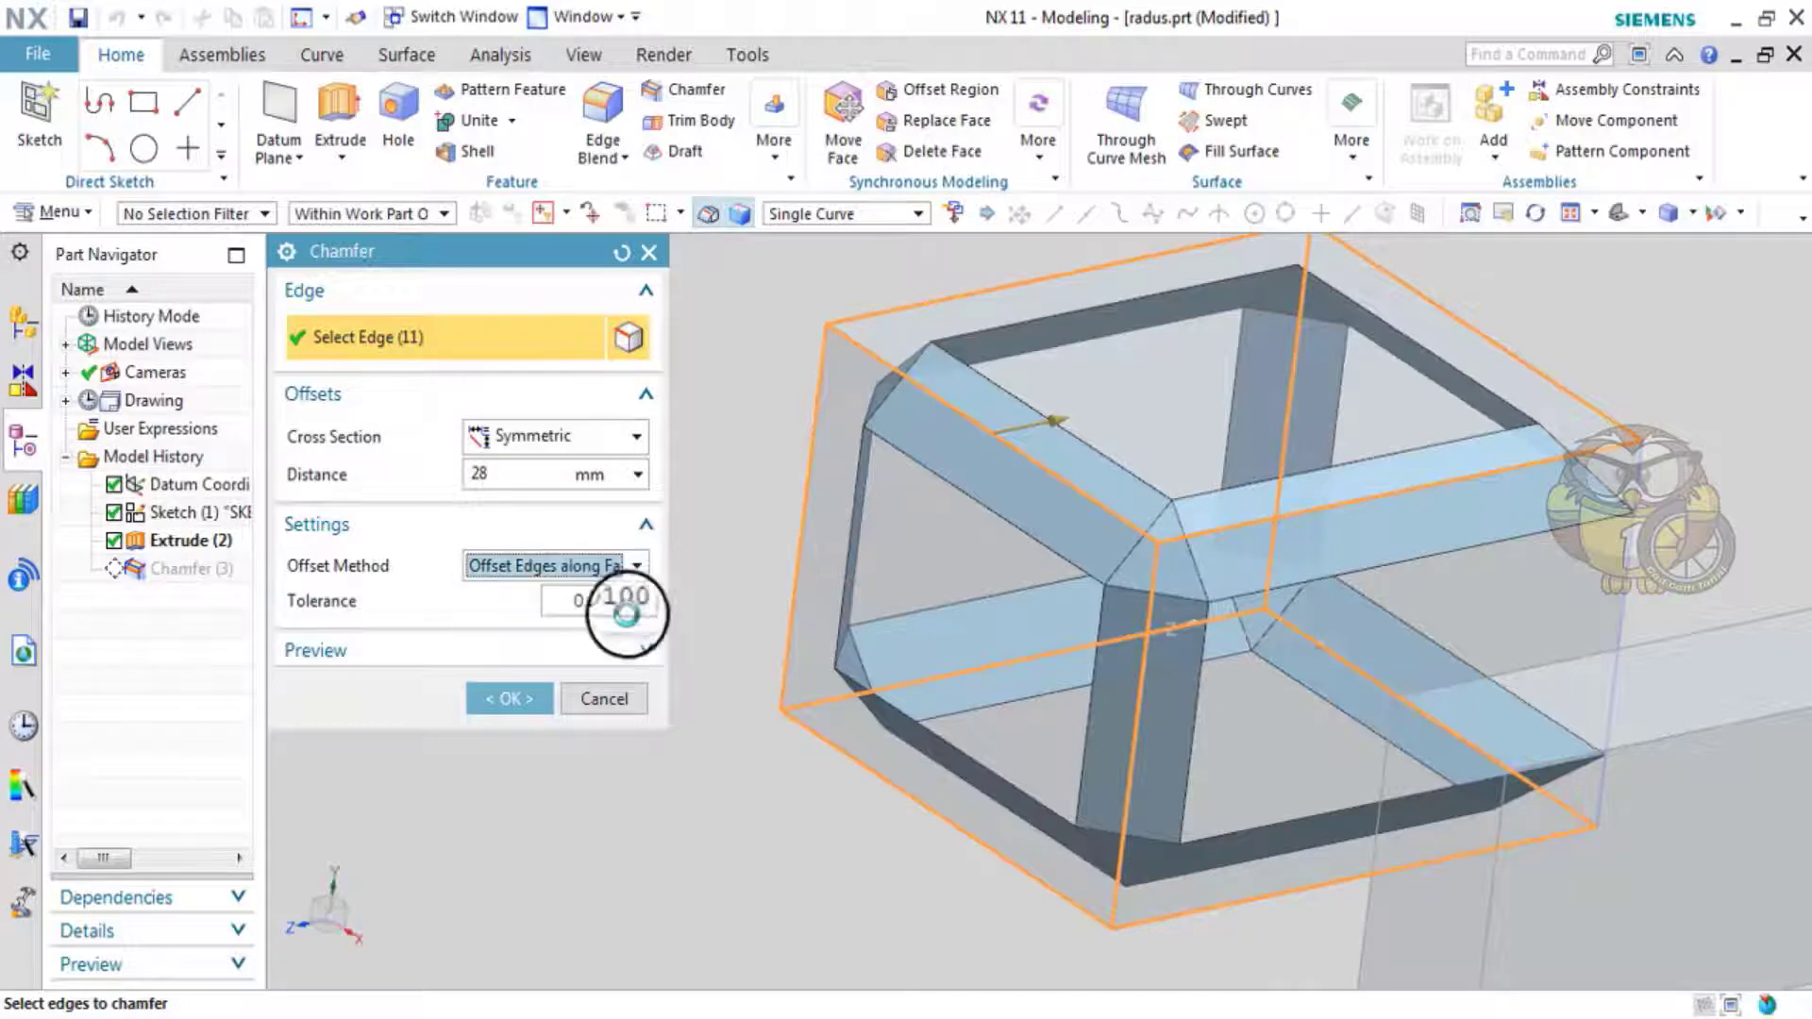
{"action": "left_click", "coordinate": [639, 585]}
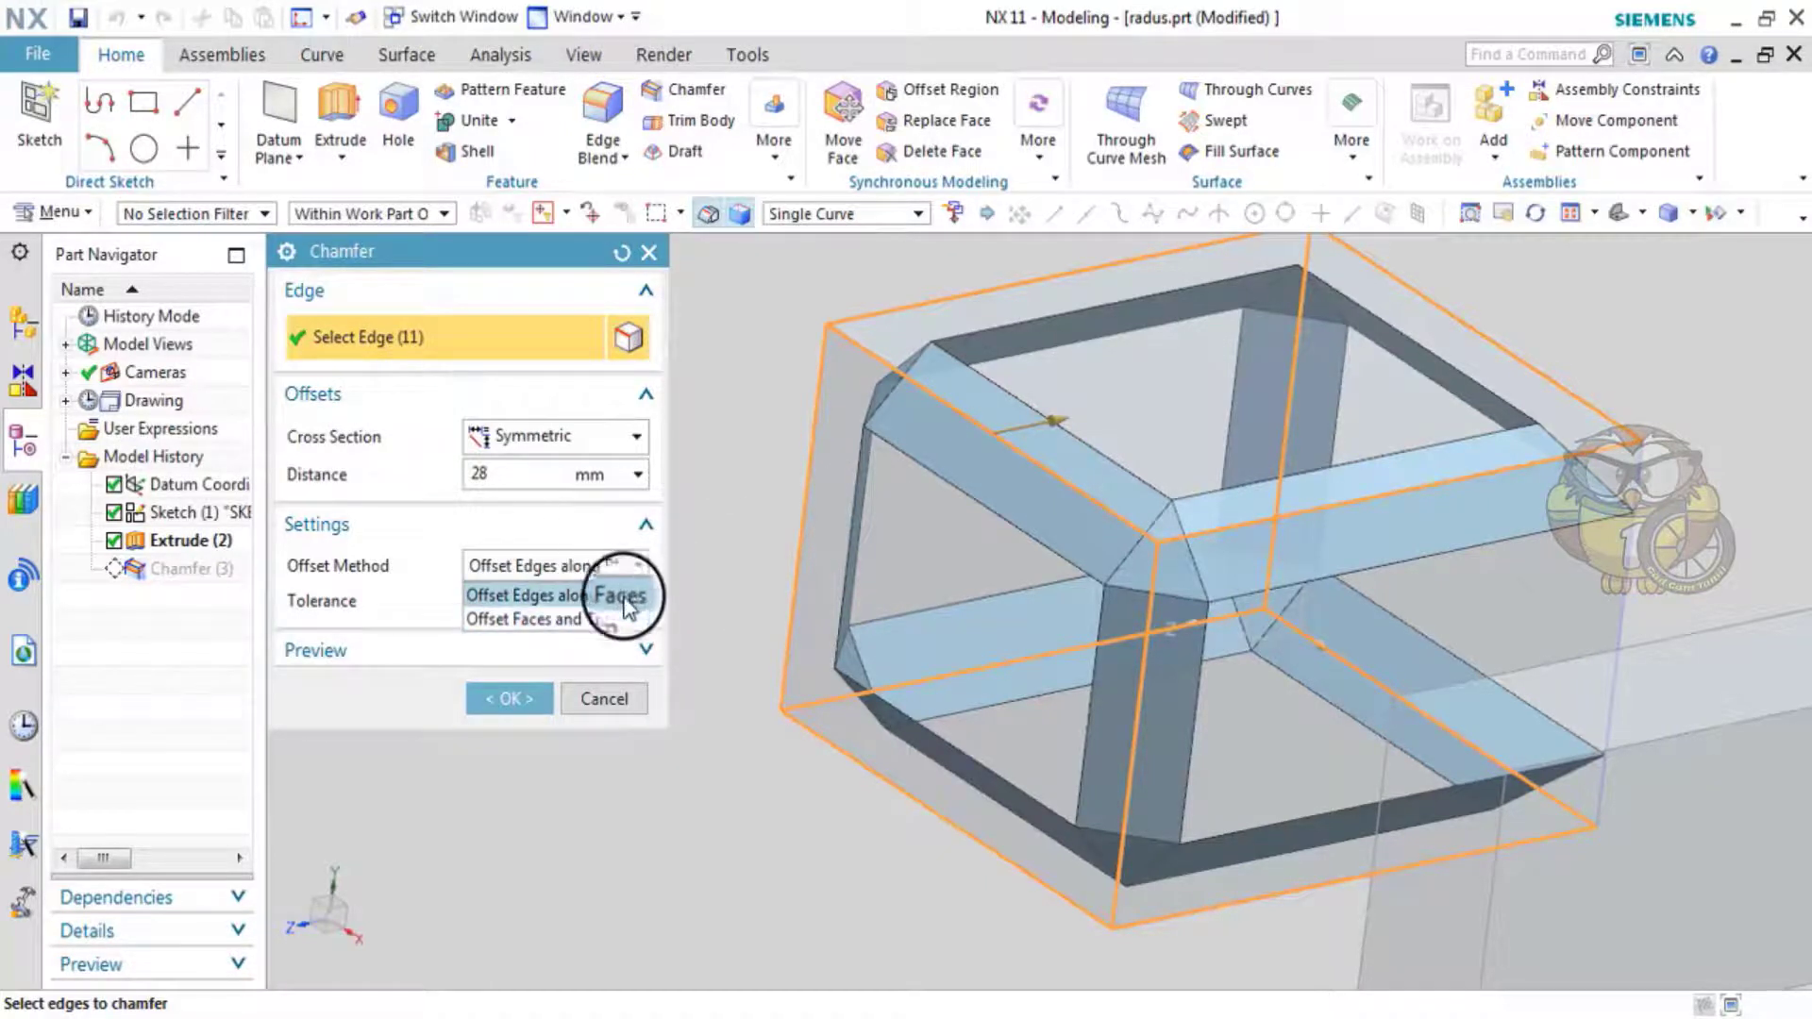
{"action": "left_click", "coordinate": [644, 262]}
- Suppress Chamfer (3) to leave both solids unchamfered, then start a new 20 mm chamfer
{"action": "scroll", "coordinate": [1063, 635], "scroll_direction": "down", "scroll_amount": 5}
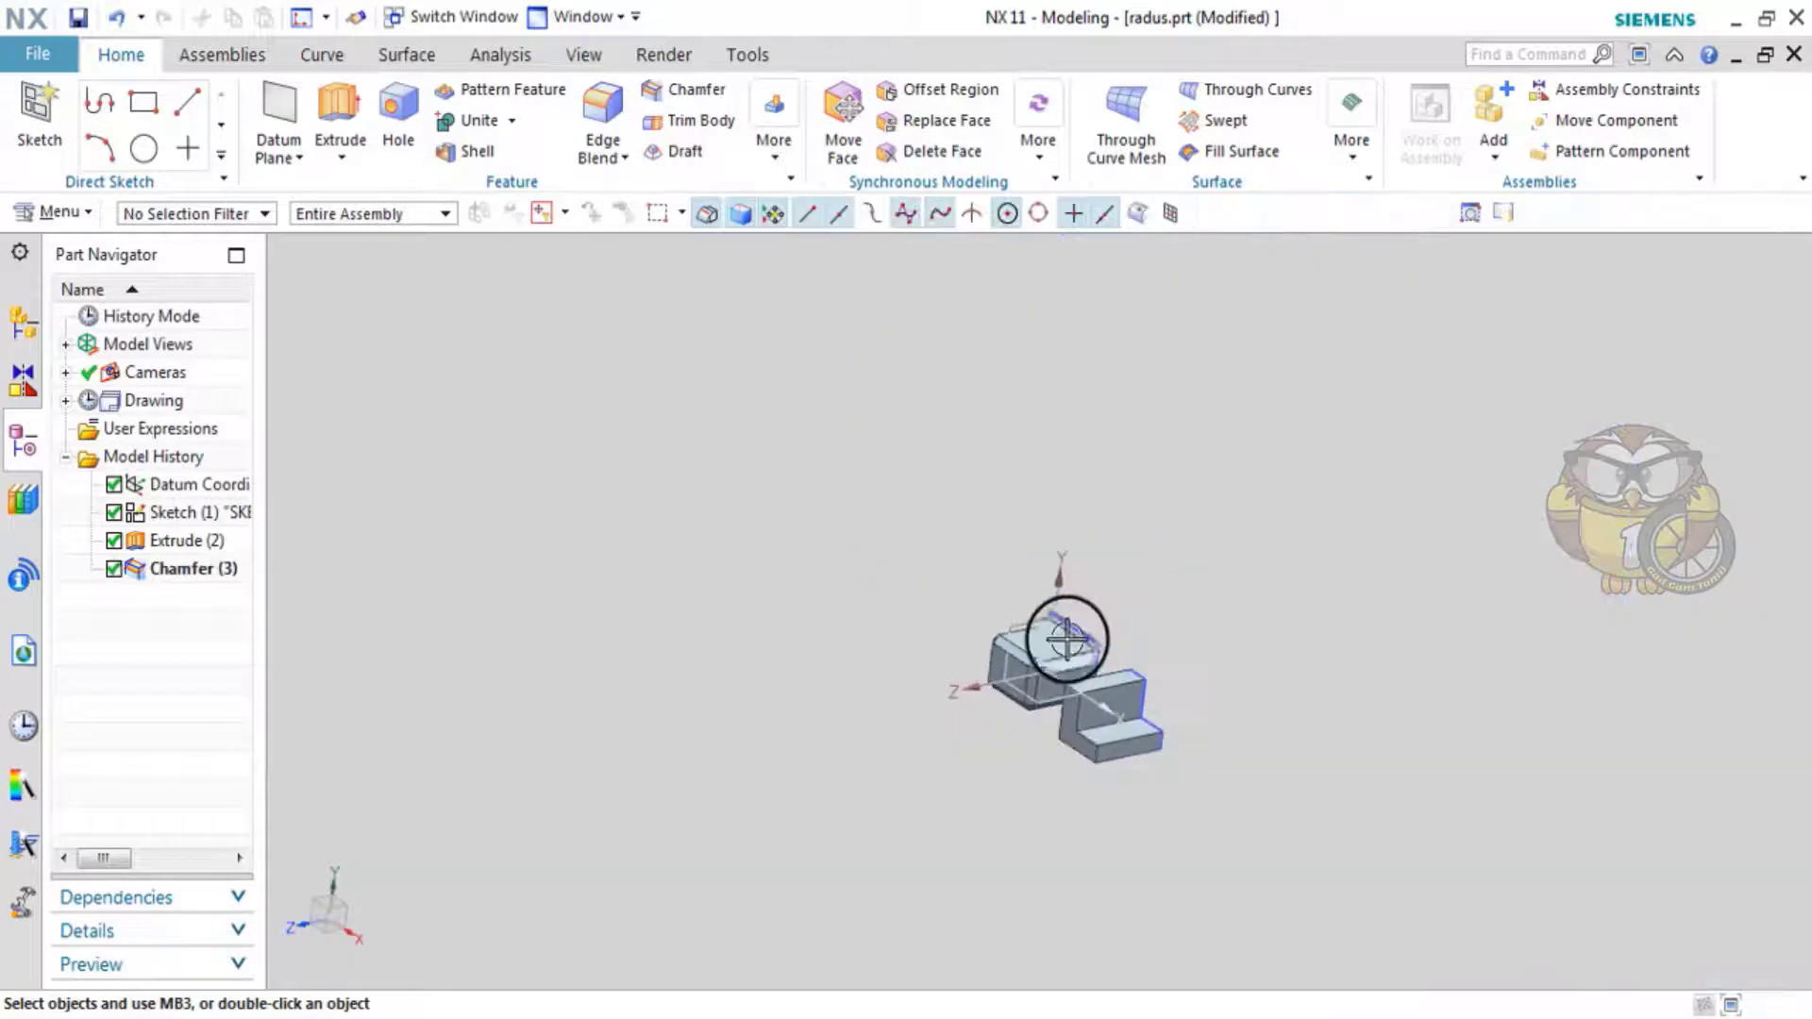
{"action": "scroll", "coordinate": [1011, 695], "scroll_direction": "up", "scroll_amount": 5}
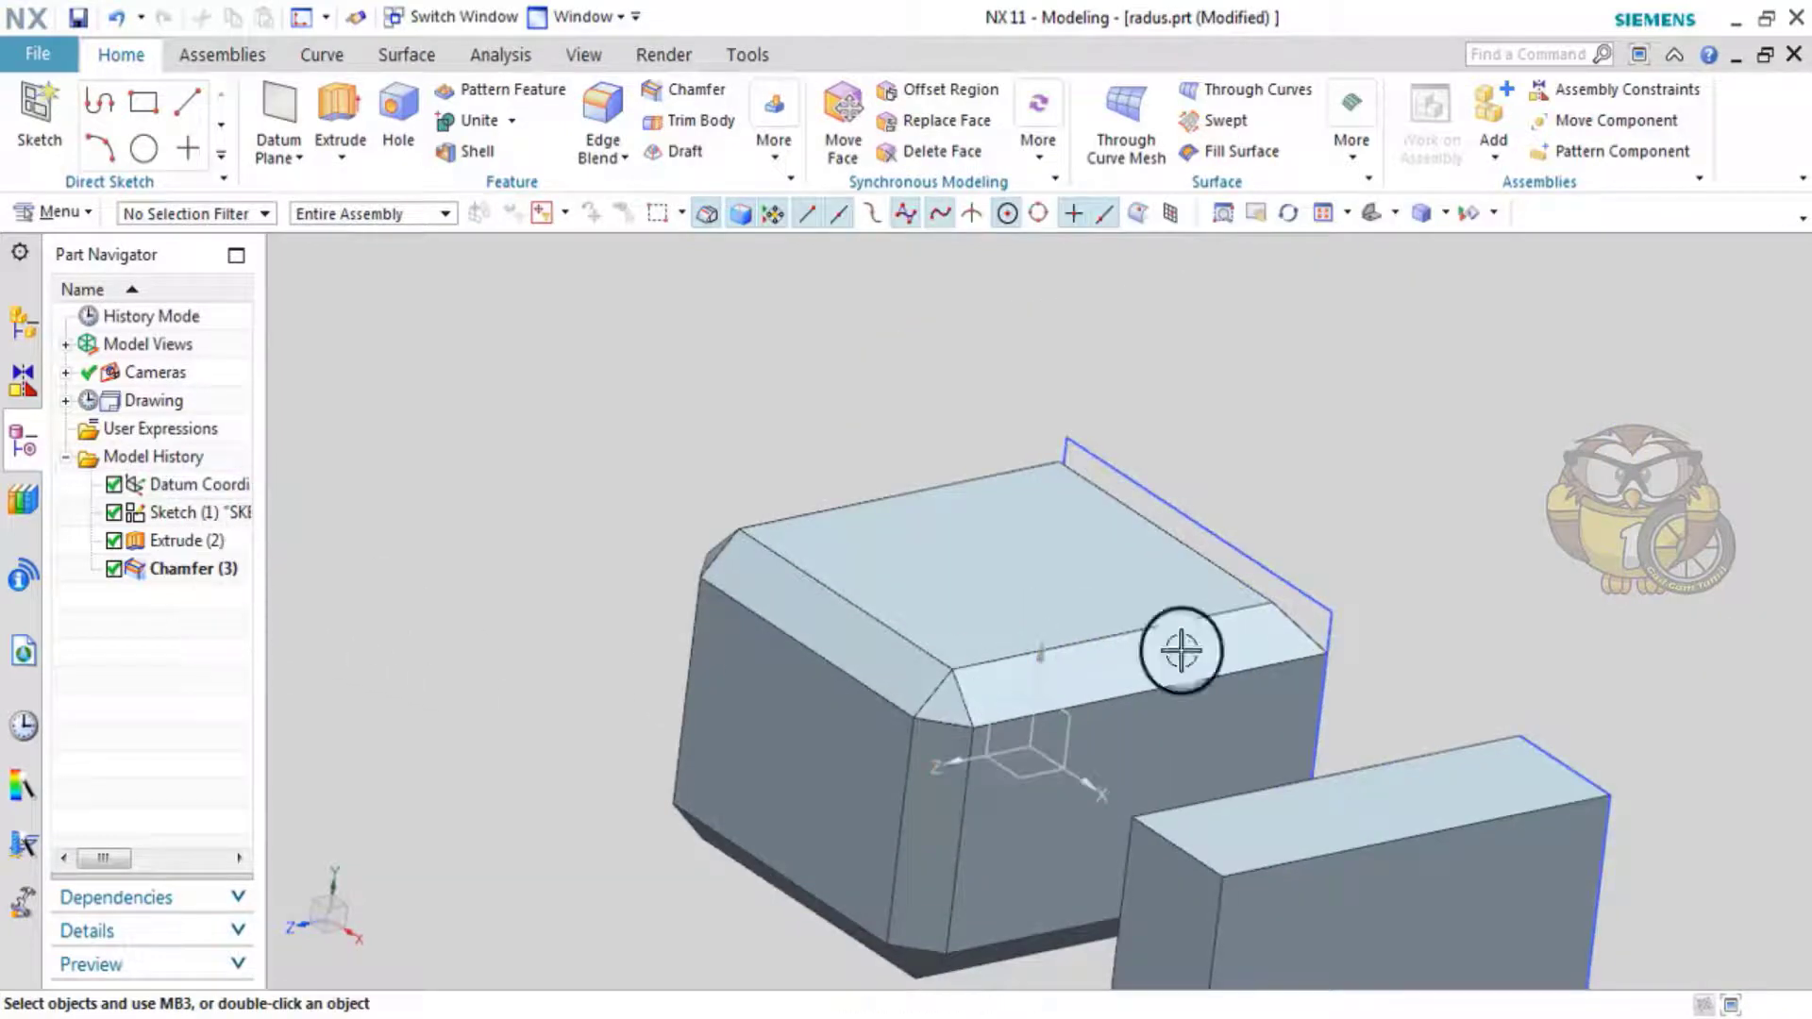
{"action": "left_click", "coordinate": [113, 568]}
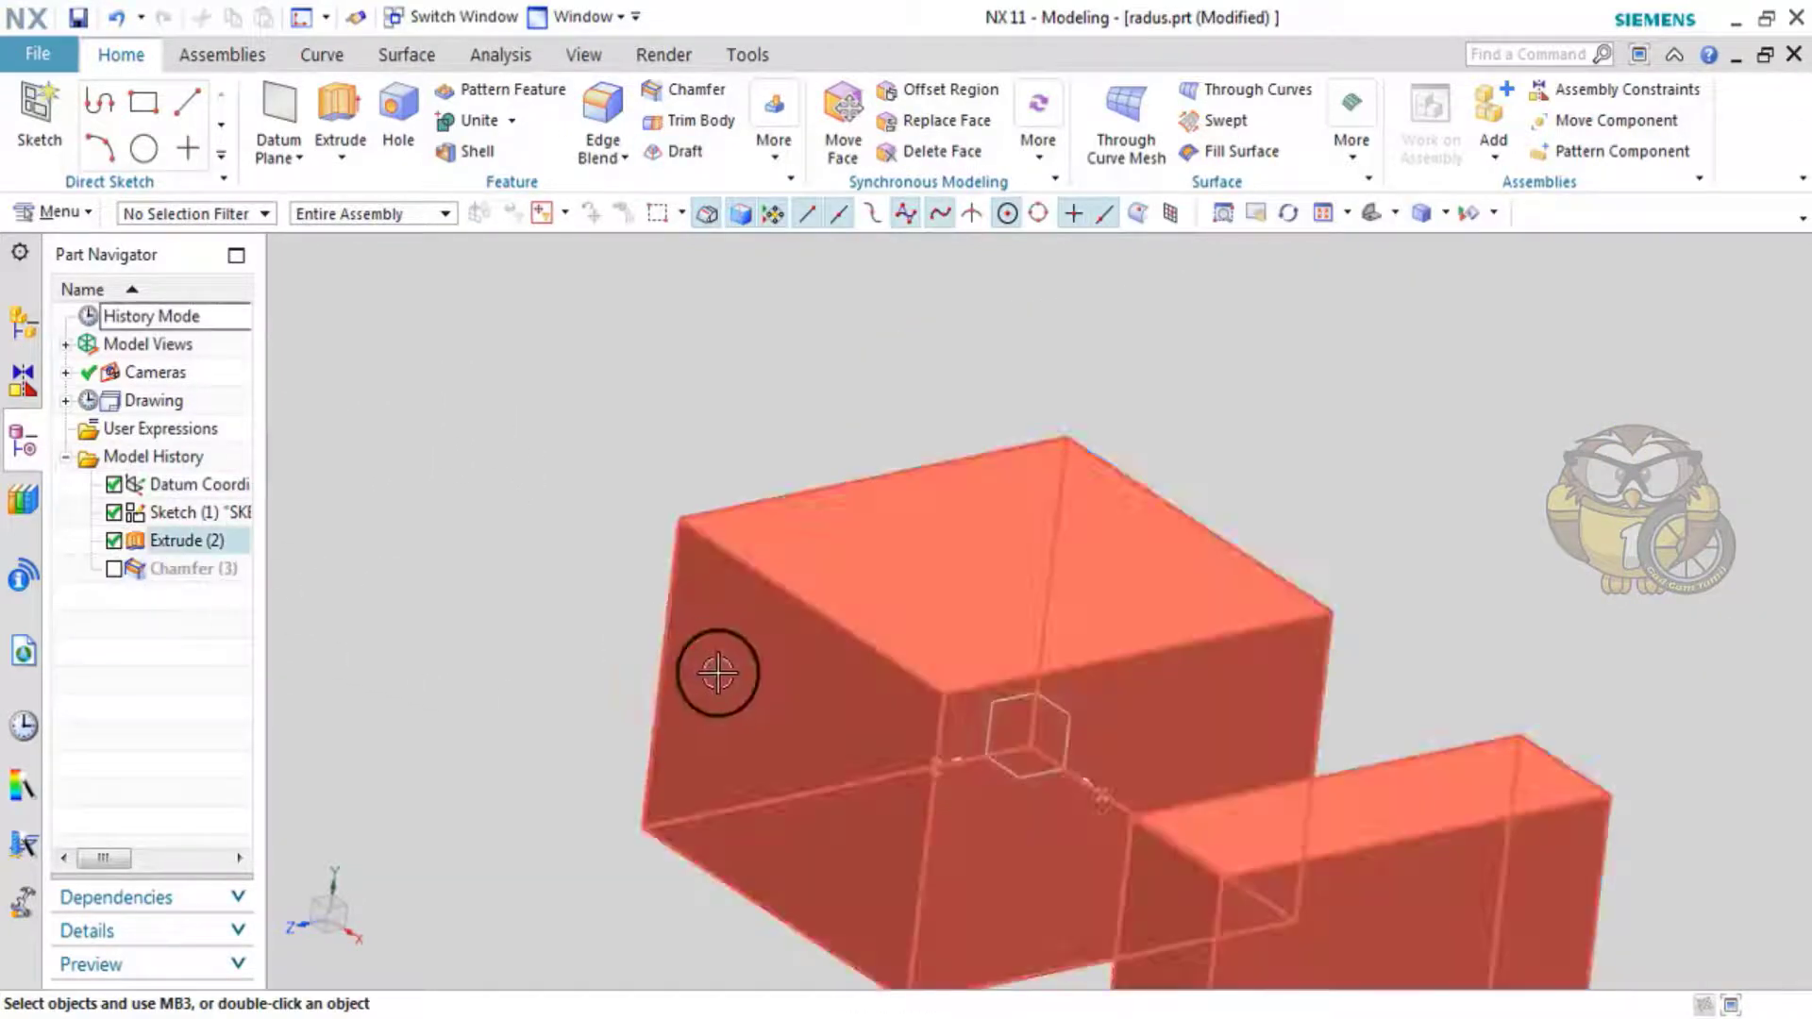
{"action": "scroll", "coordinate": [722, 689], "scroll_direction": "down", "scroll_amount": 3}
{"action": "mouse_move", "coordinate": [728, 720]}
{"action": "middle_mouse_down"}
{"action": "mouse_move", "coordinate": [837, 658]}
{"action": "mouse_move", "coordinate": [865, 707]}
{"action": "mouse_move", "coordinate": [849, 787]}
{"action": "middle_mouse_up"}
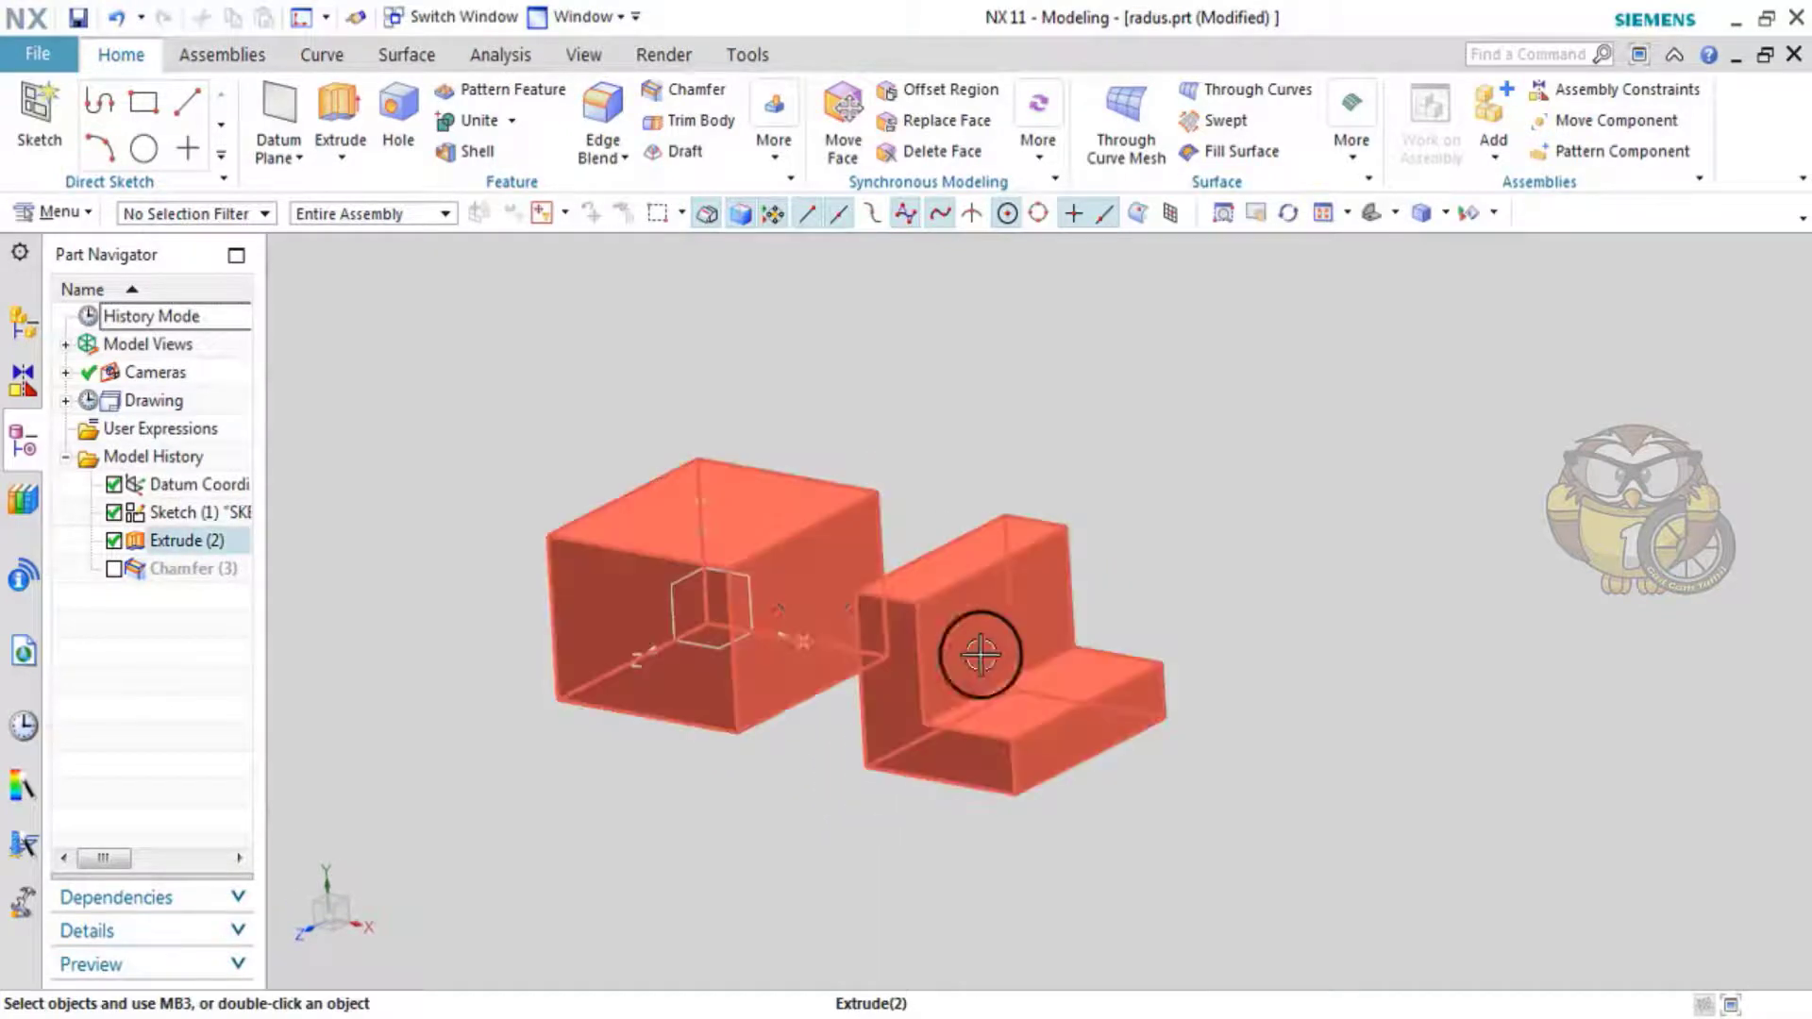
{"action": "scroll", "coordinate": [982, 635], "scroll_direction": "up", "scroll_amount": 2}
{"action": "scroll", "coordinate": [924, 566], "scroll_direction": "down", "scroll_amount": 2}
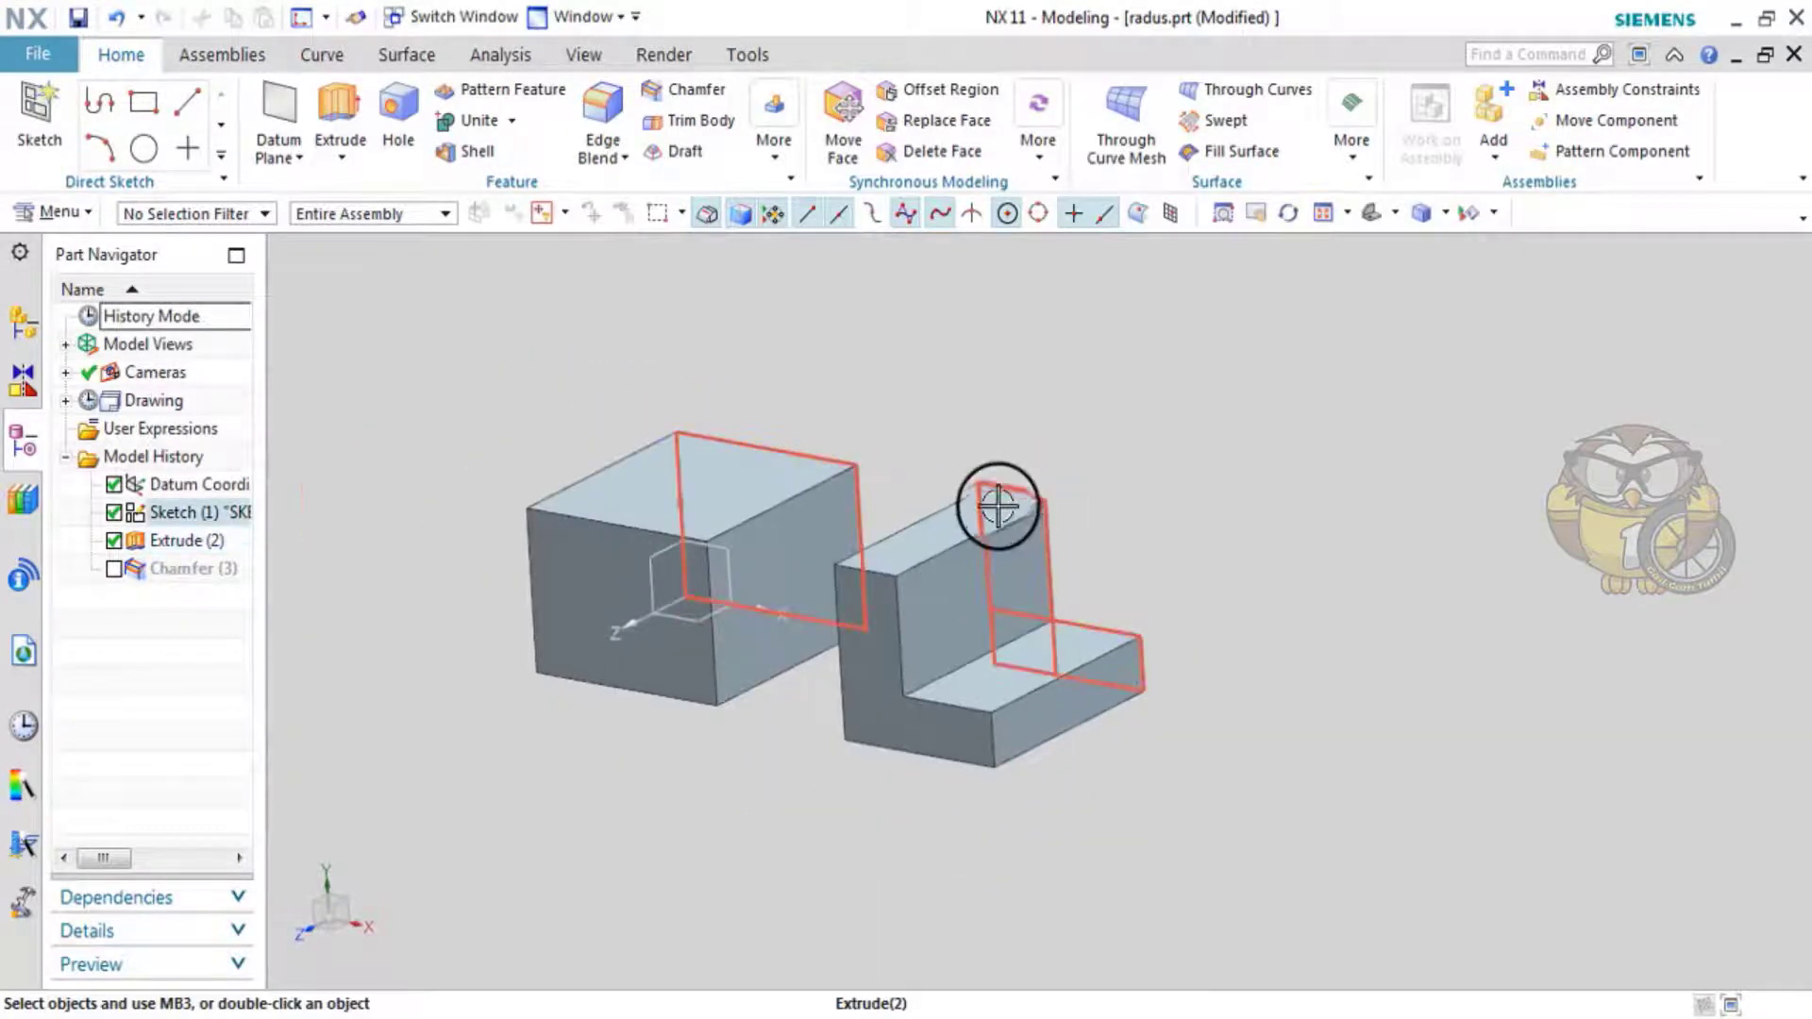
{"action": "left_click", "coordinate": [653, 86]}
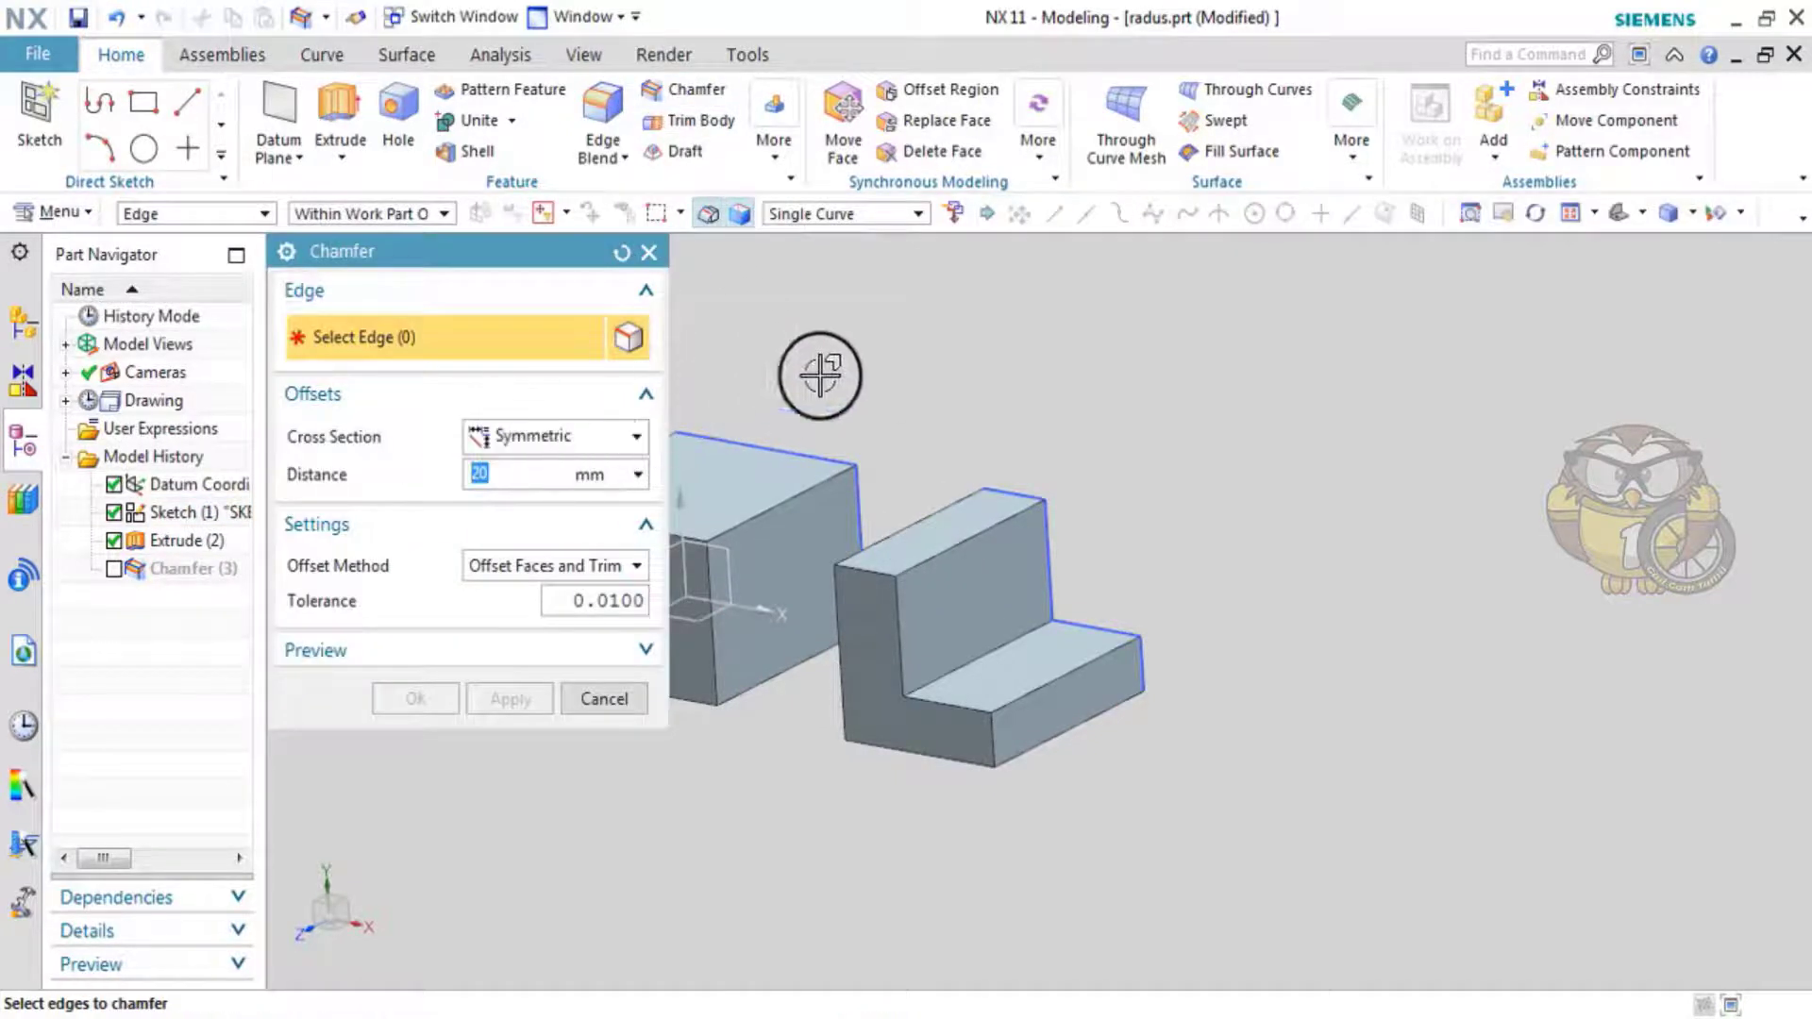
- Preview a 20 mm chamfer on the stepped block's top edge, then cancel it
{"action": "scroll", "coordinate": [906, 576], "scroll_direction": "up", "scroll_amount": 5}
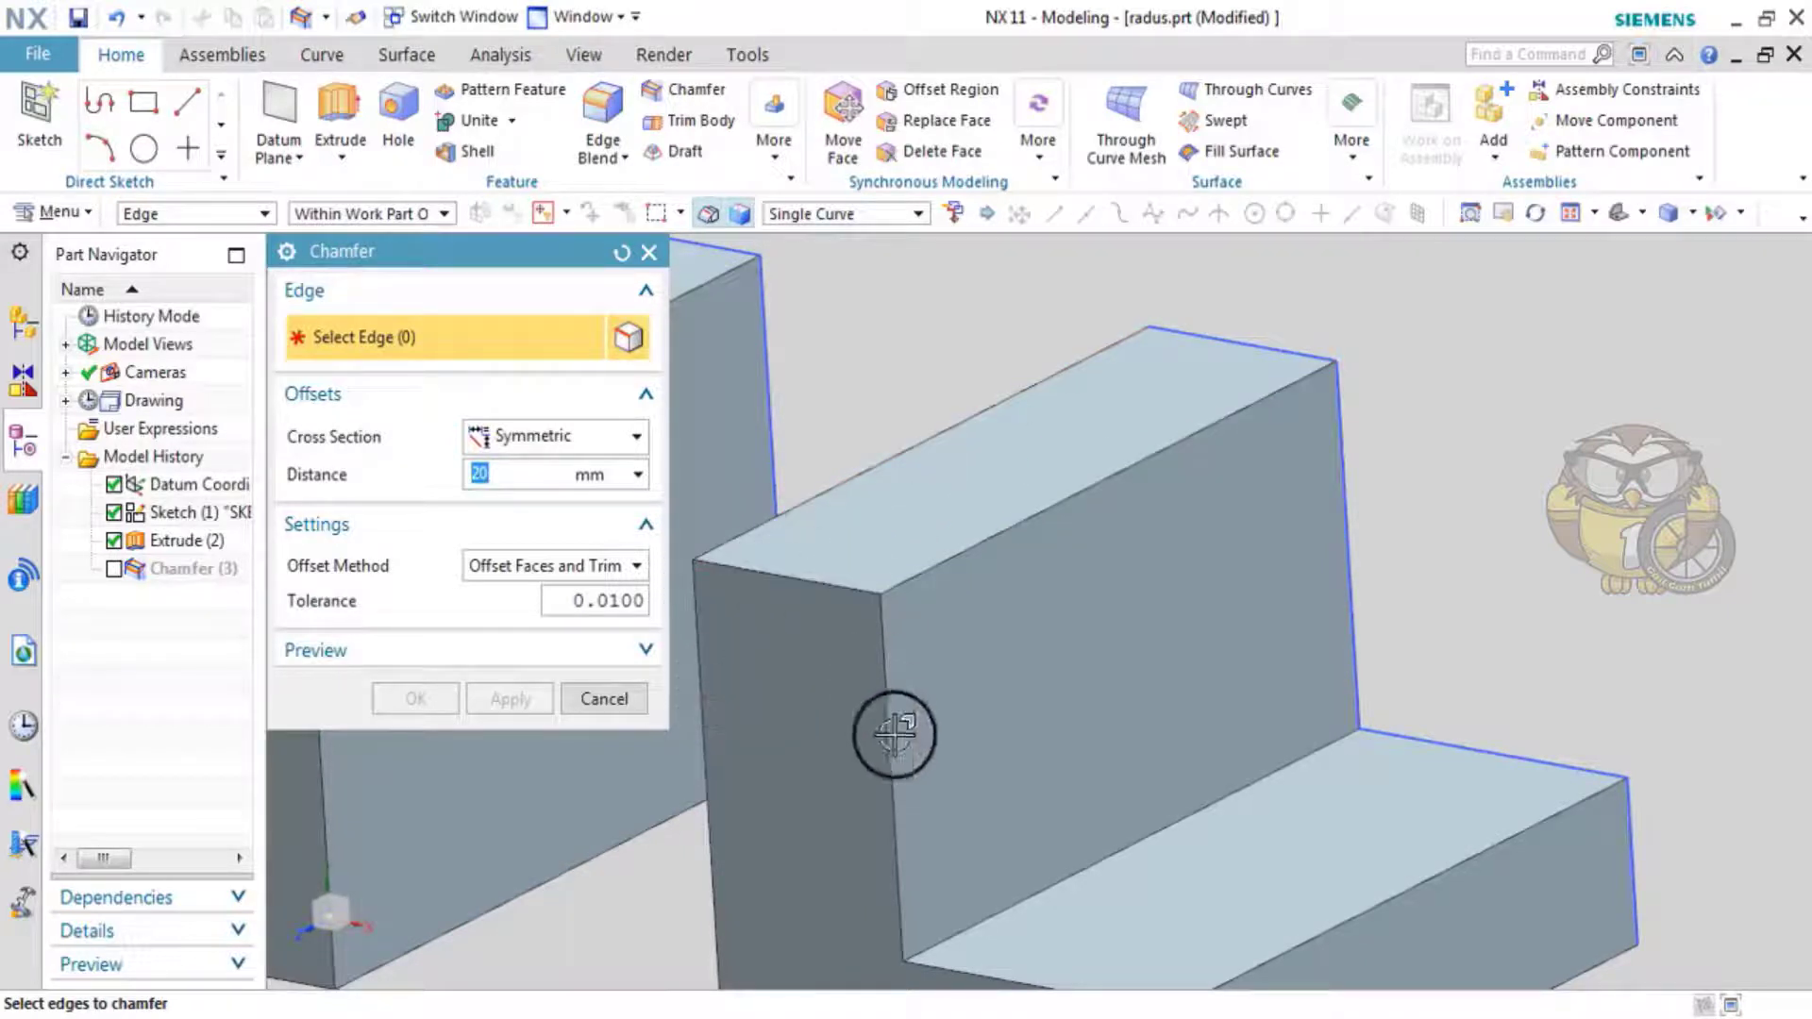
{"action": "scroll", "coordinate": [1604, 766], "scroll_direction": "down", "scroll_amount": 4}
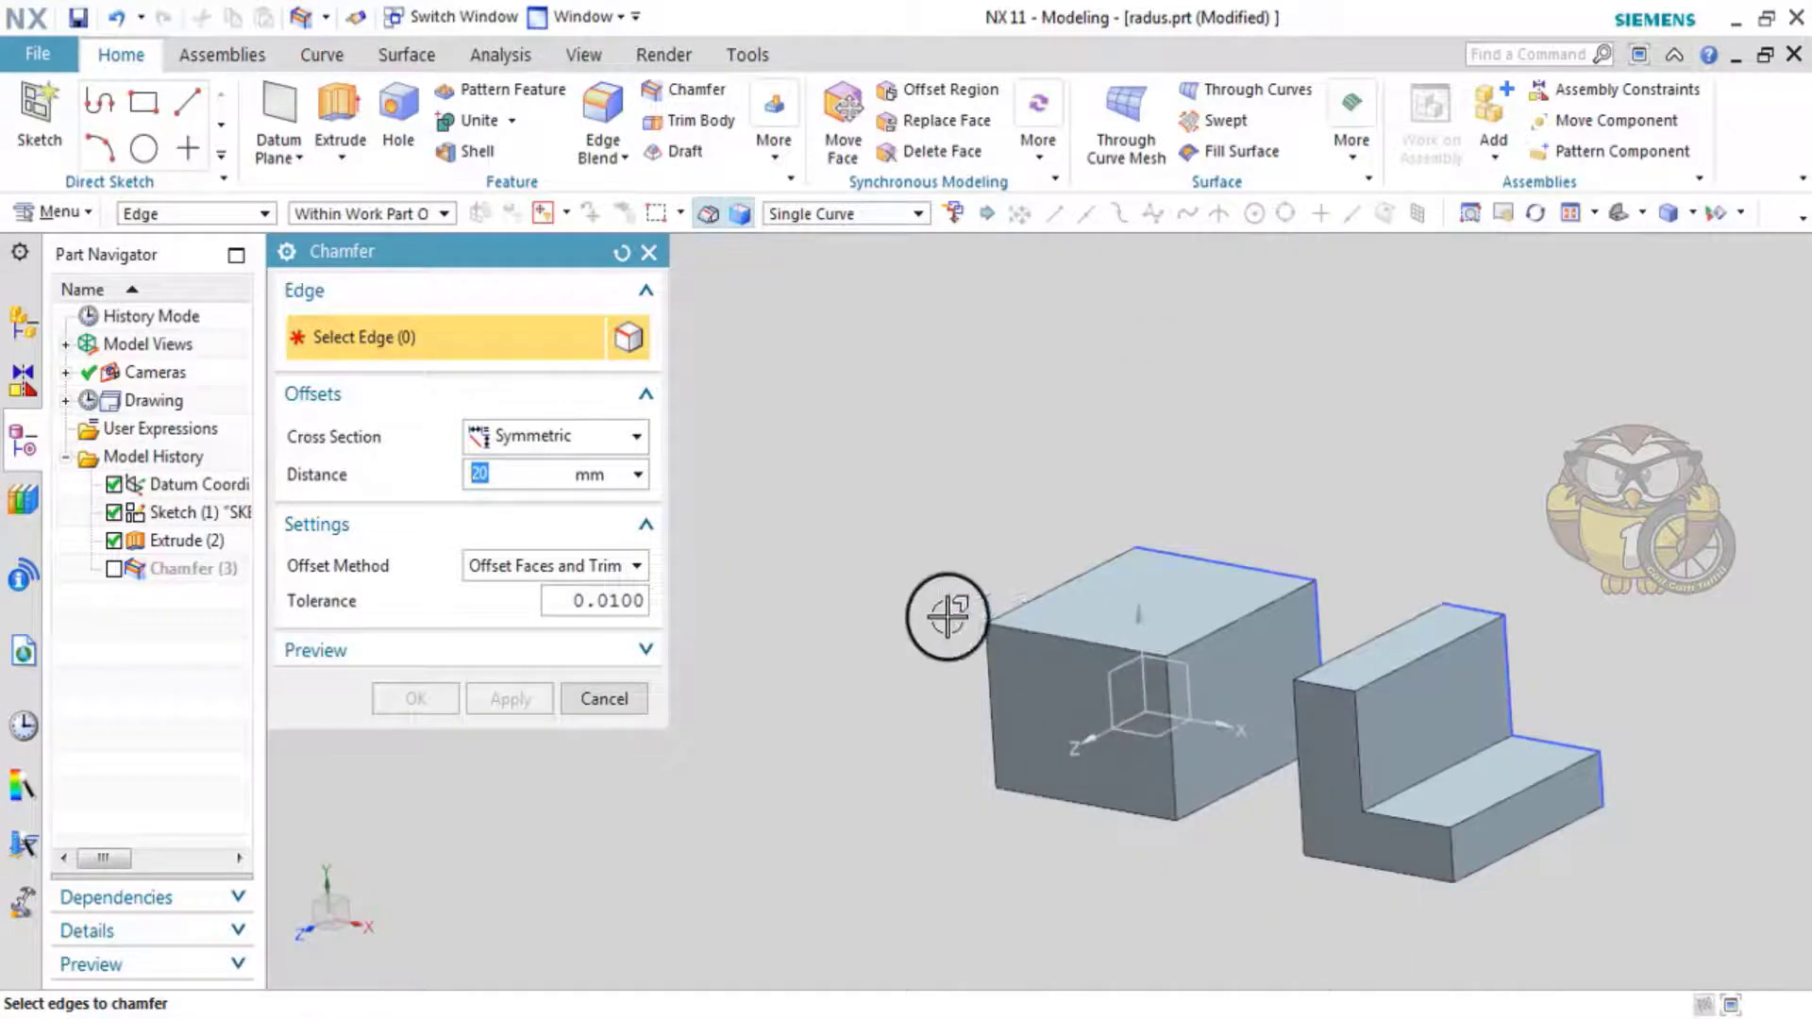
{"action": "scroll", "coordinate": [1448, 634], "scroll_direction": "up", "scroll_amount": 4}
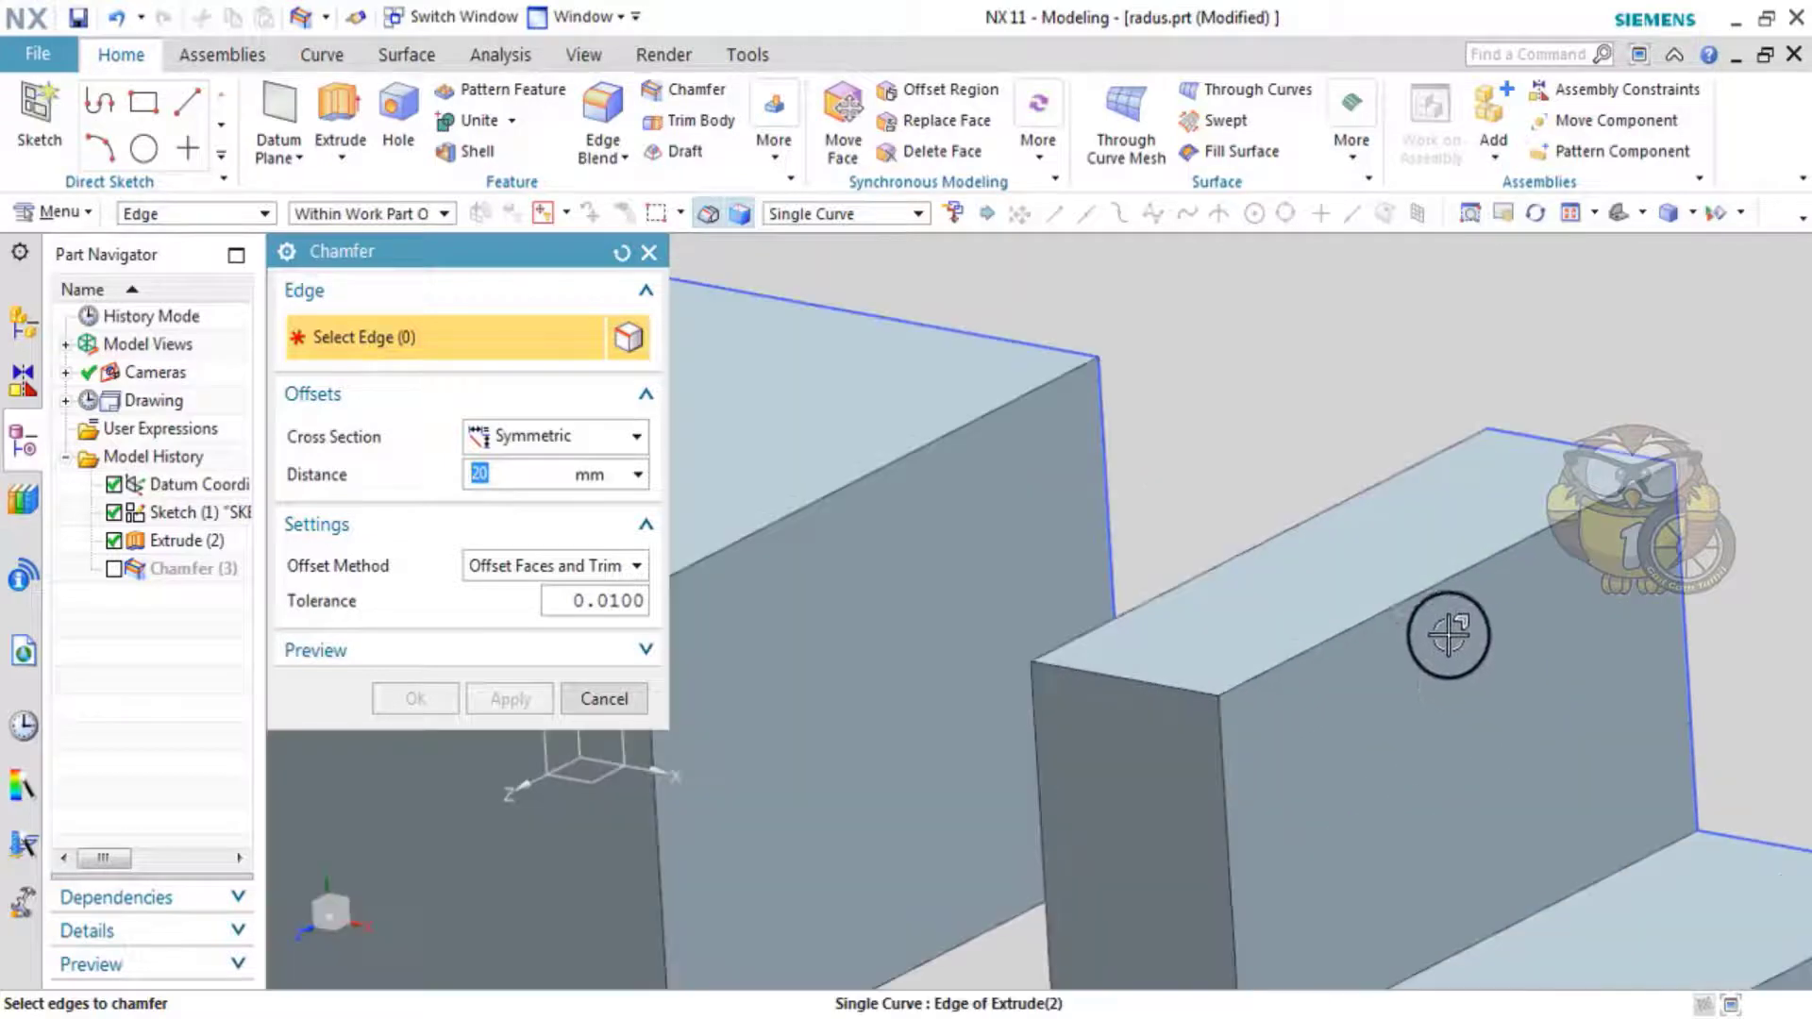
{"action": "left_click", "coordinate": [1403, 608]}
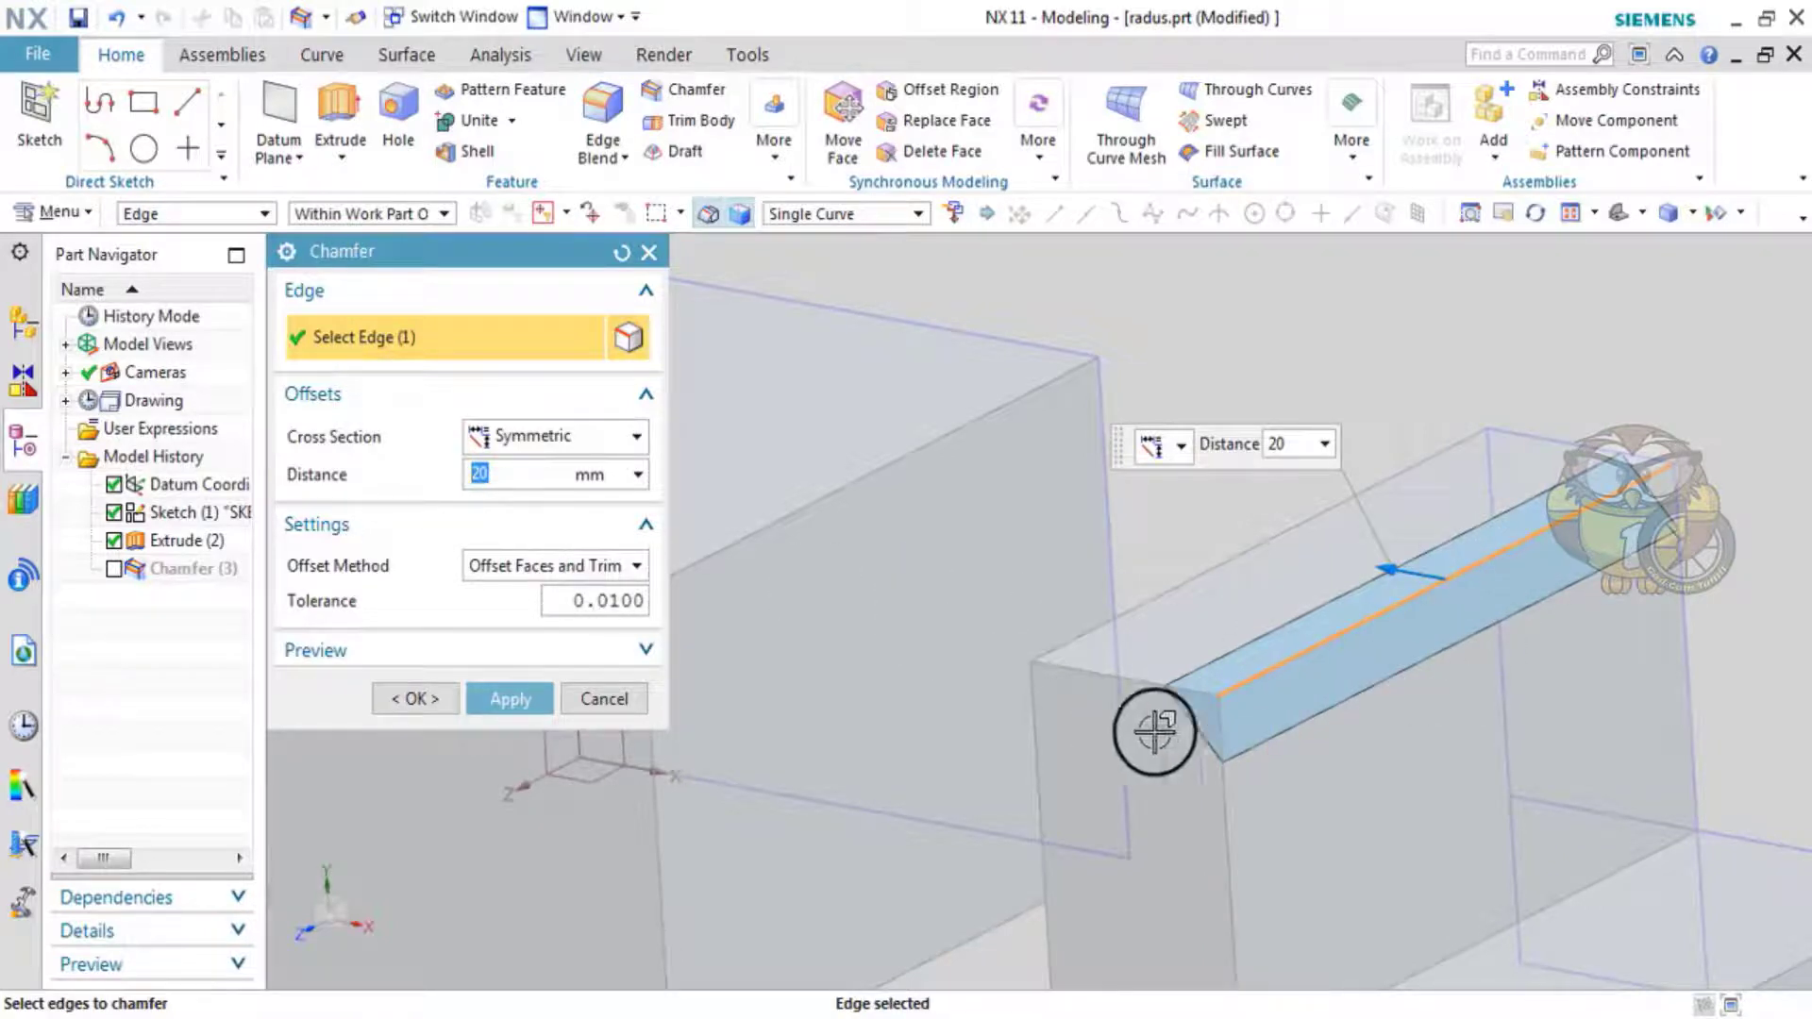
{"action": "left_click", "coordinate": [646, 251]}
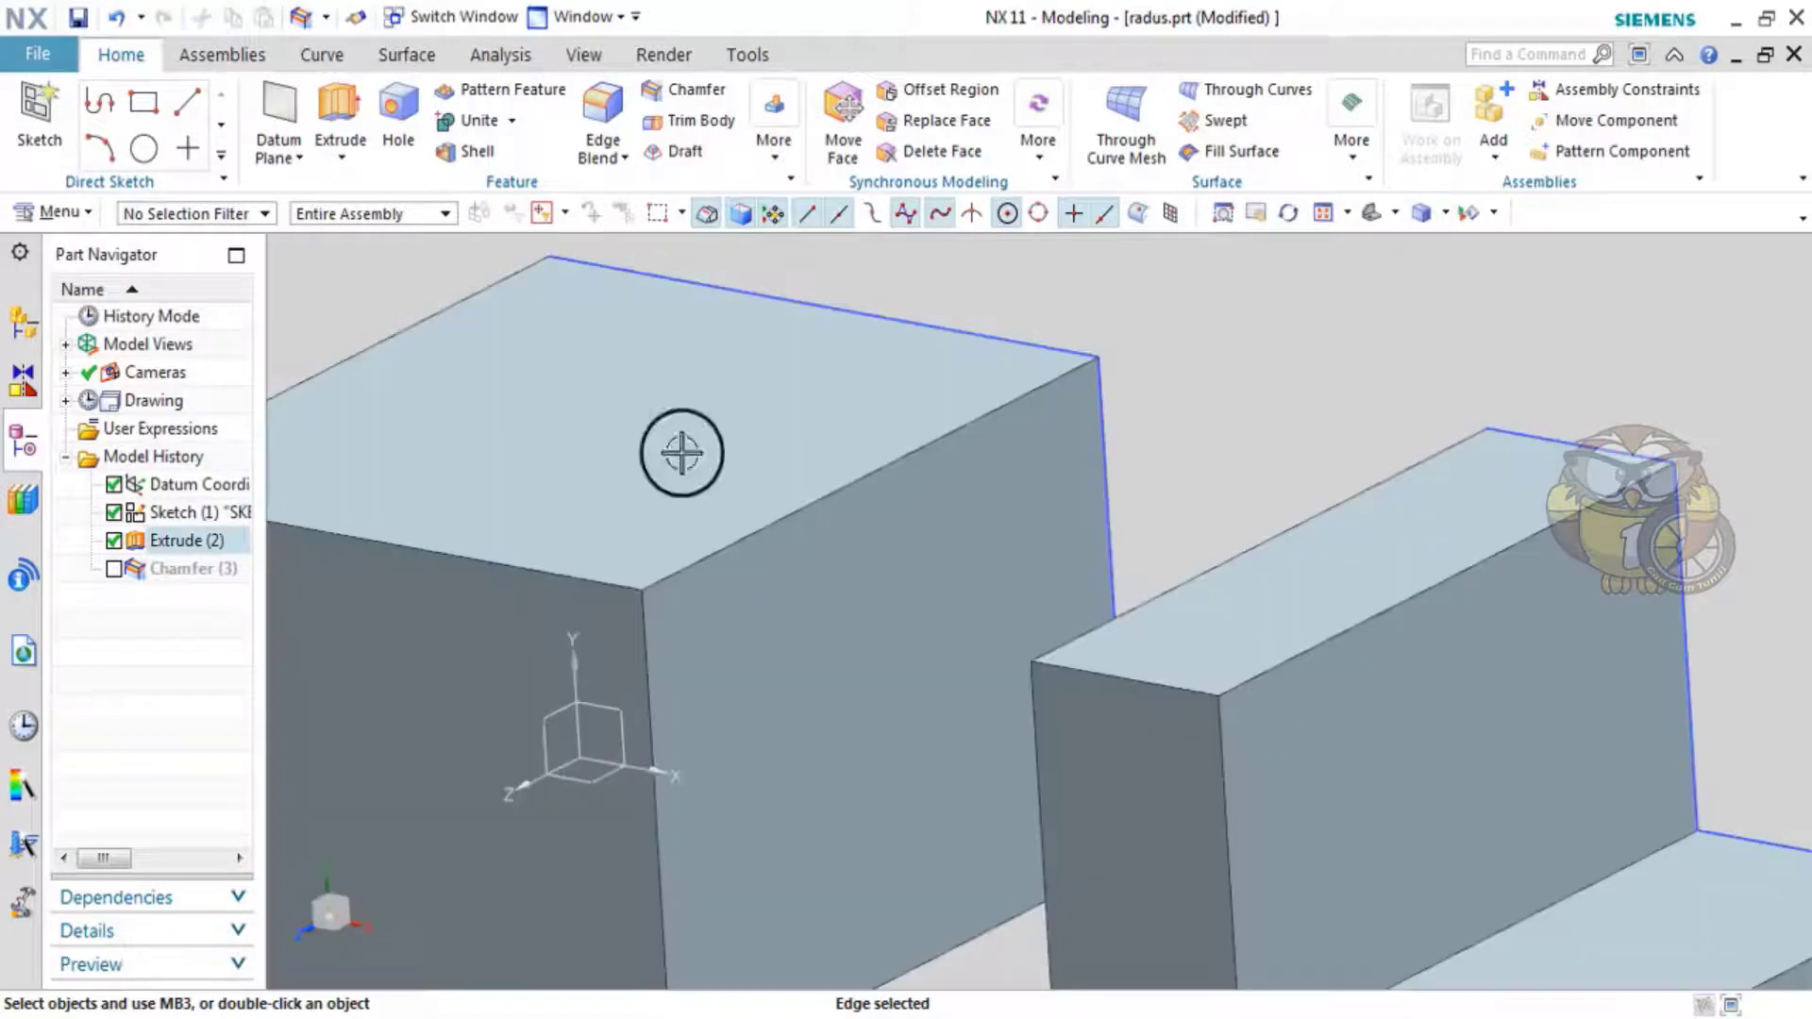
- Start a new sketch placed on the stepped block's side face
{"action": "left_click", "coordinate": [43, 118]}
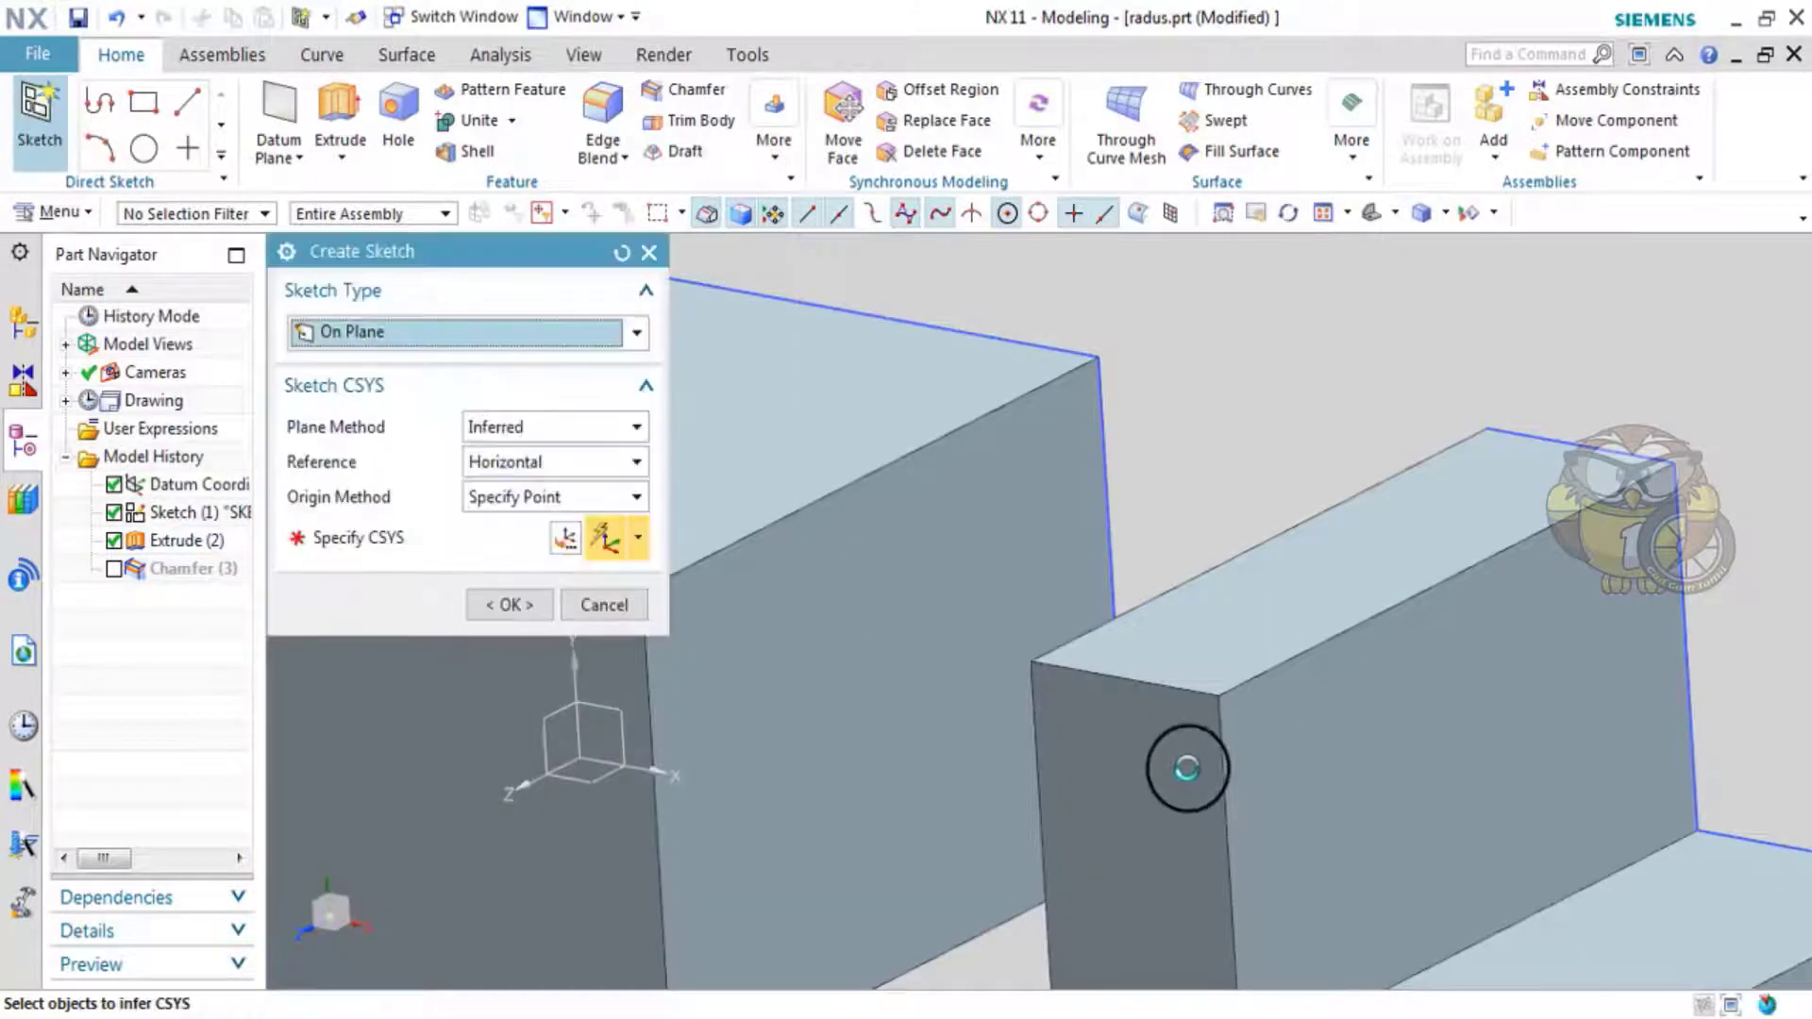
{"action": "left_click", "coordinate": [1191, 763]}
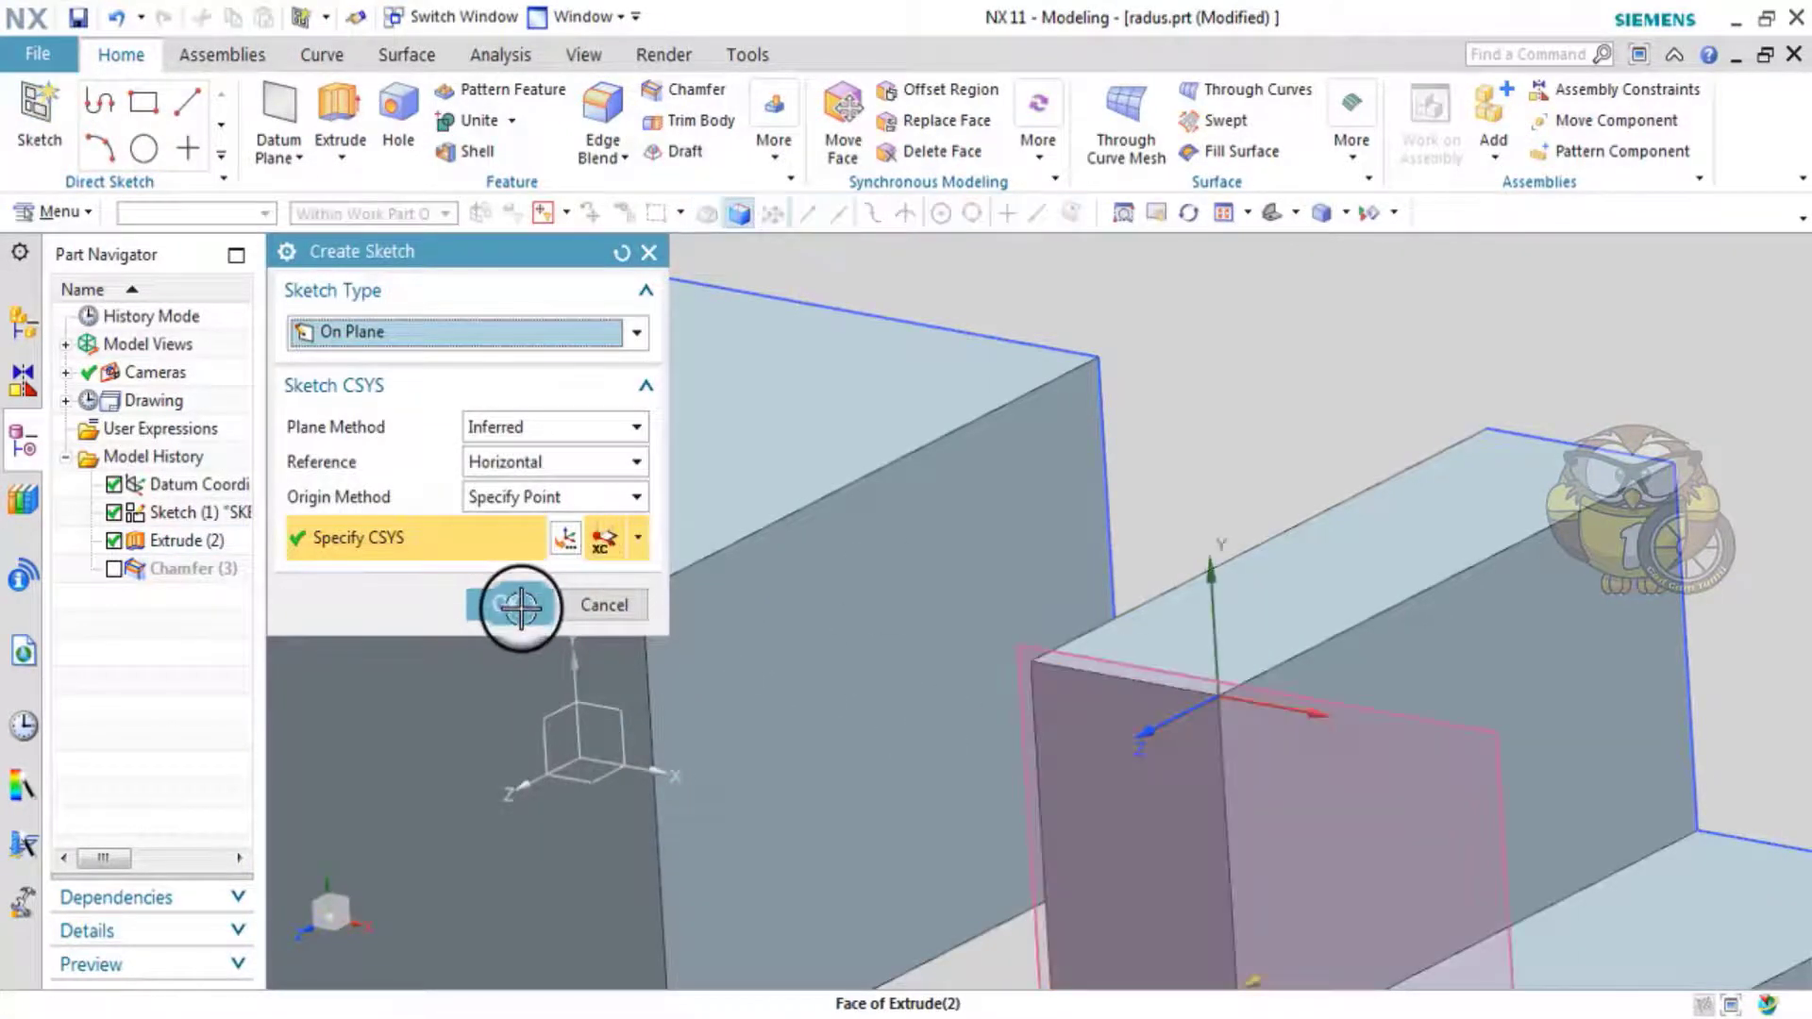
{"action": "left_click", "coordinate": [520, 607]}
{"action": "left_click", "coordinate": [221, 56]}
- Draw a diagonal line from the block's top edge to its right edge and finish the sketch
{"action": "left_click", "coordinate": [136, 56]}
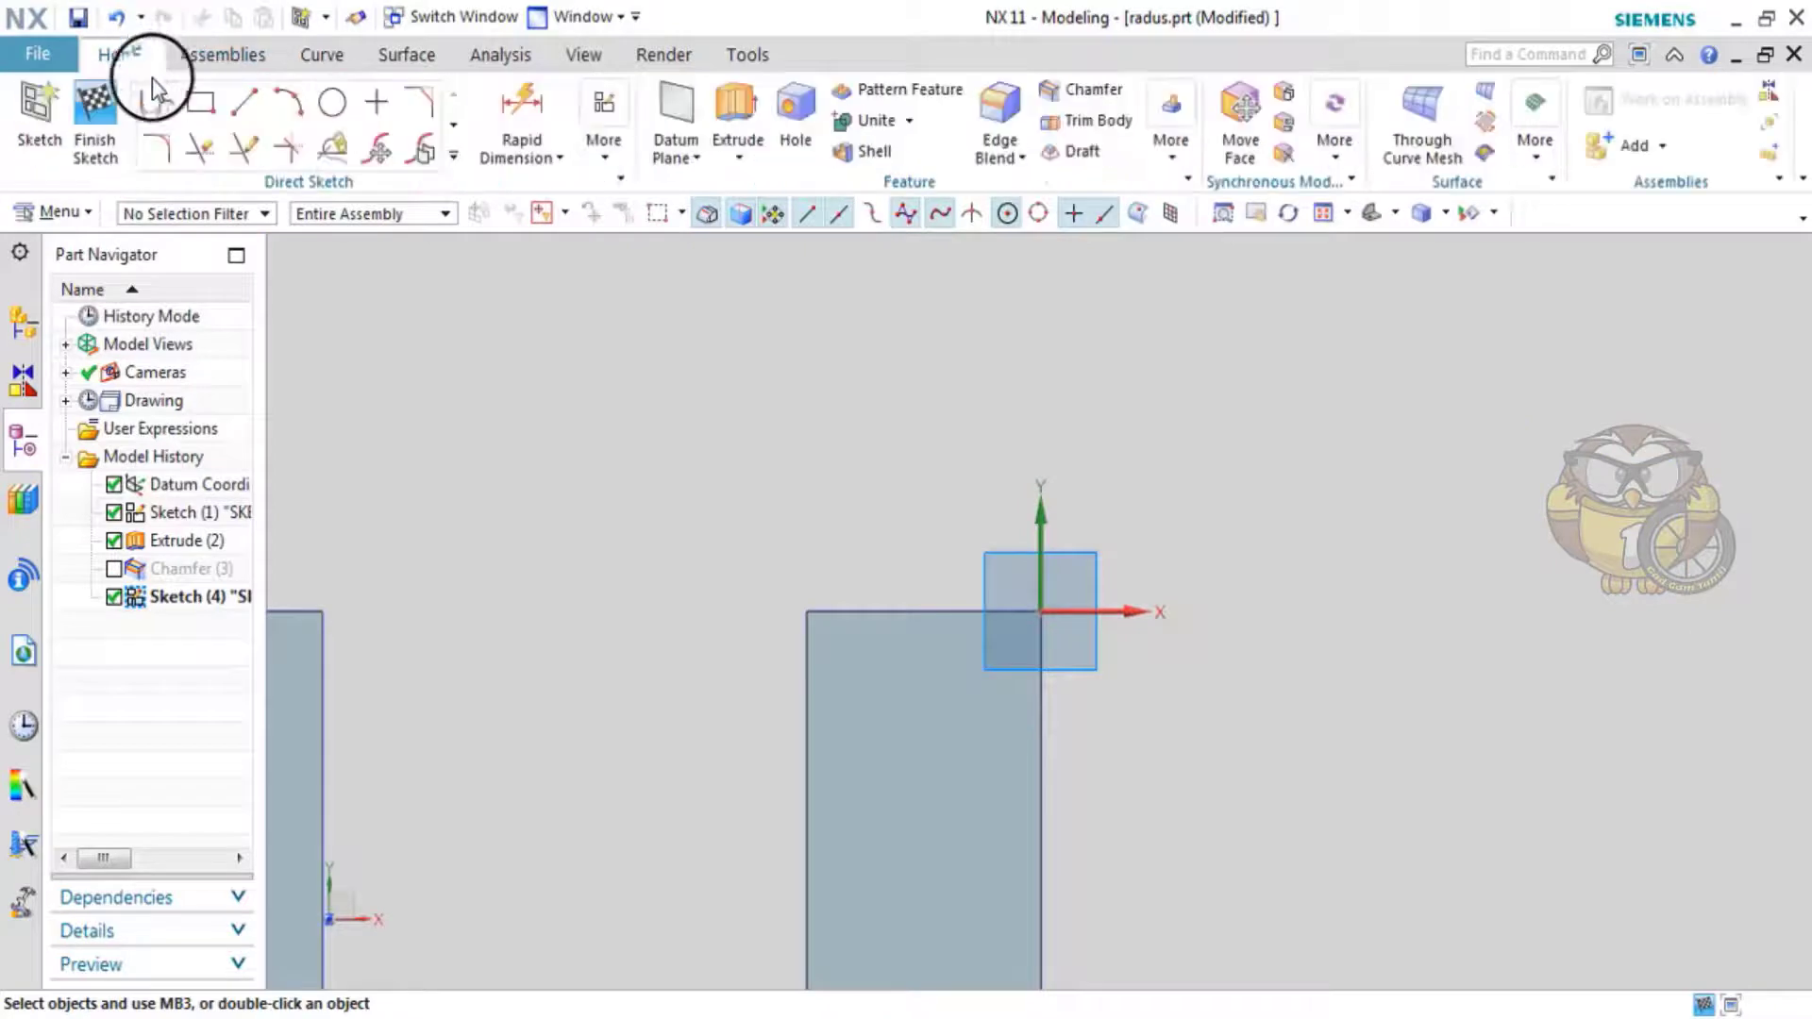
{"action": "left_click", "coordinate": [252, 123]}
{"action": "left_click", "coordinate": [954, 611]}
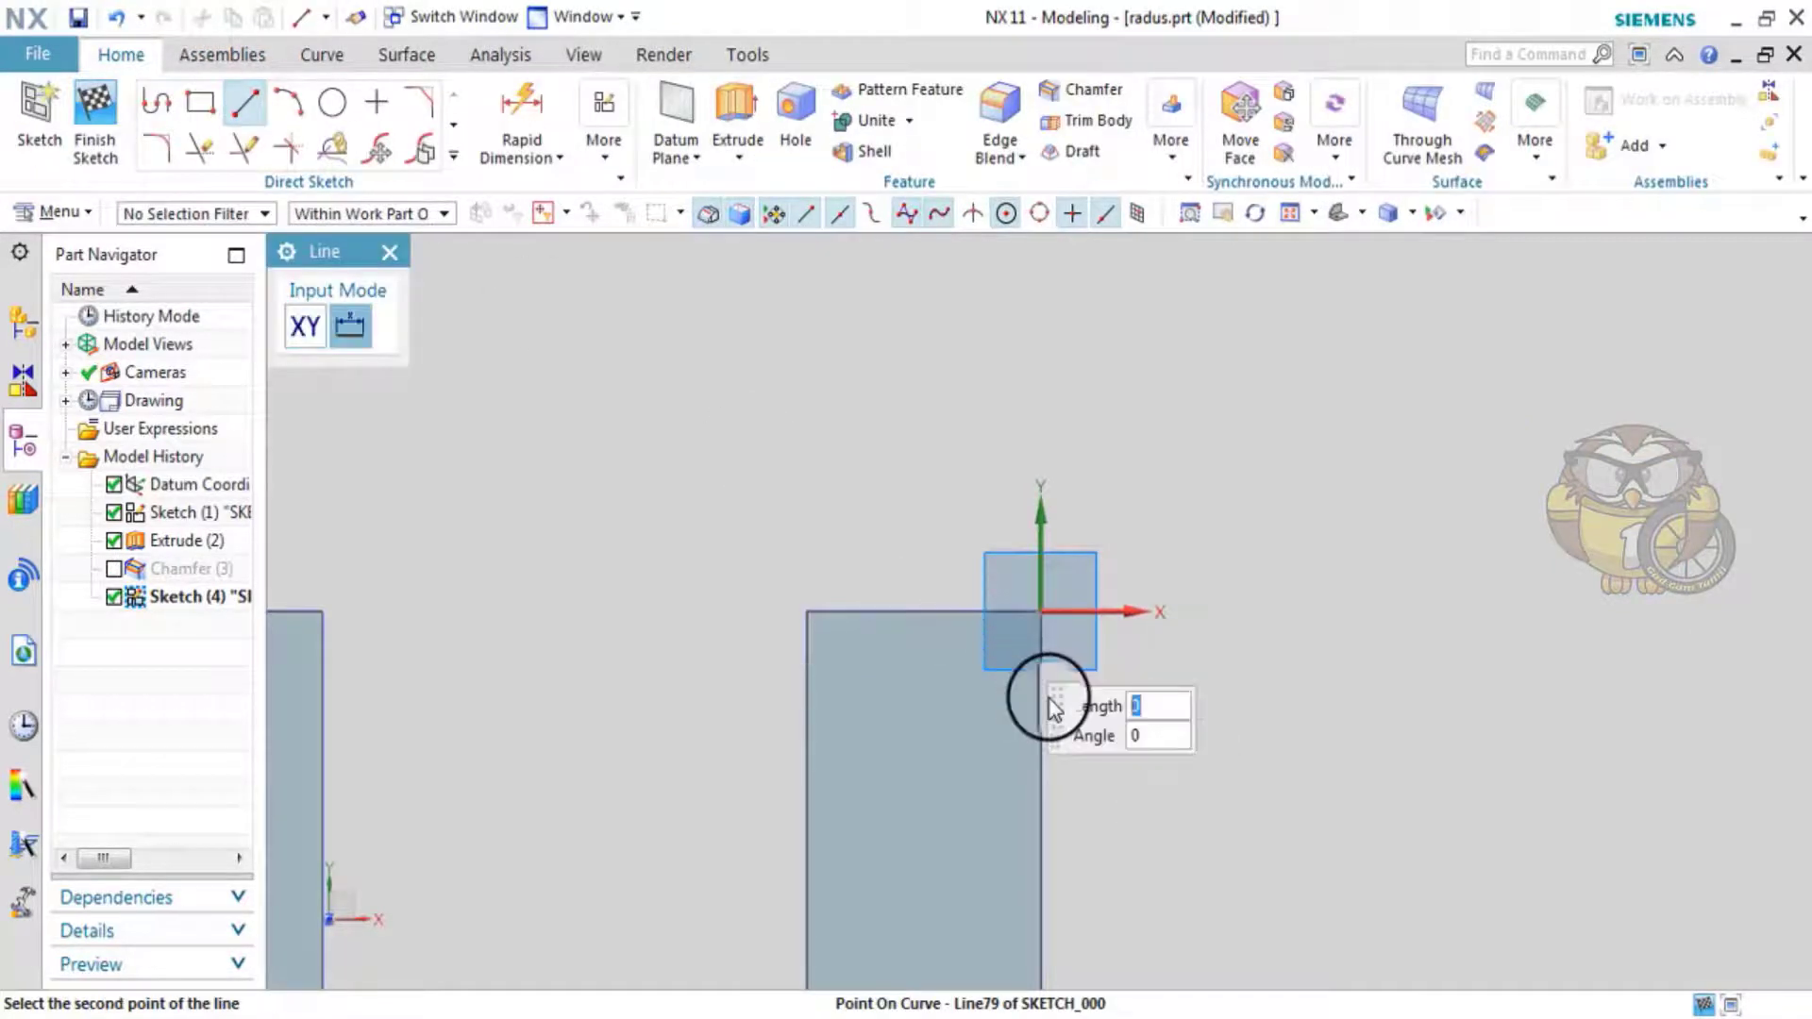
{"action": "left_click", "coordinate": [1041, 695]}
{"action": "left_click", "coordinate": [388, 253]}
{"action": "left_click", "coordinate": [97, 118]}
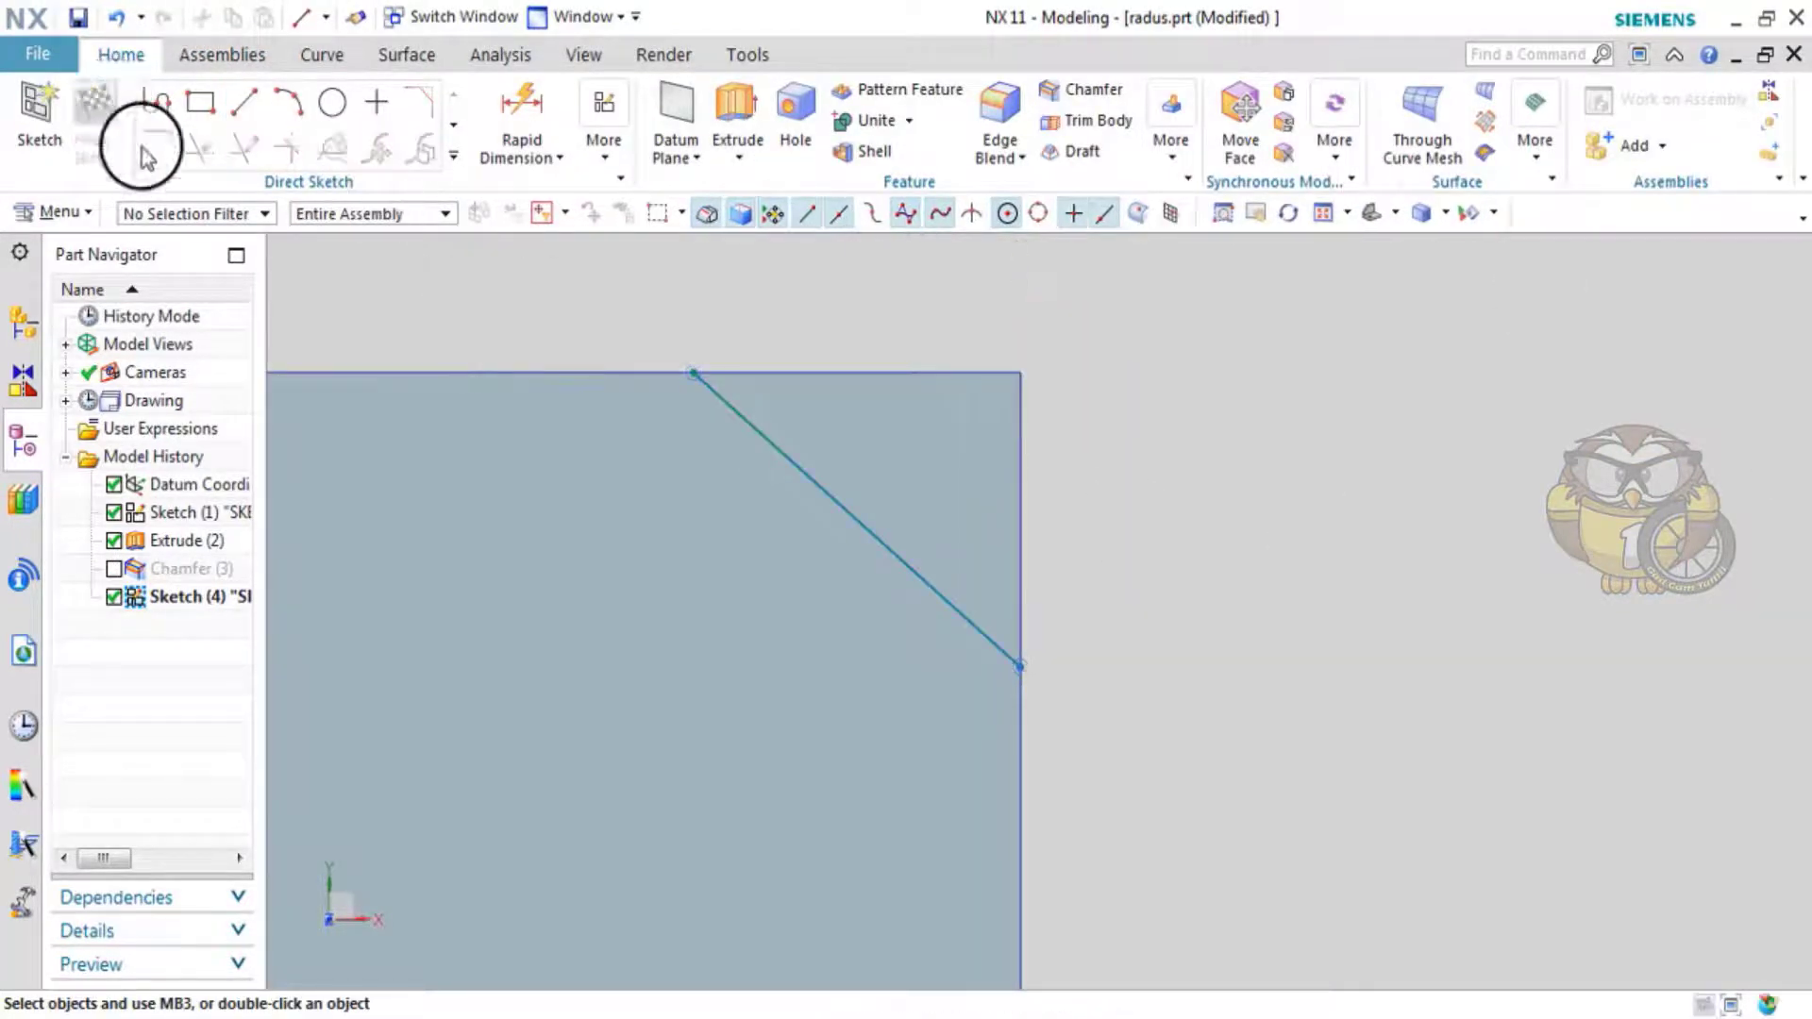
{"action": "middle_click_drag", "start_coordinate": [1229, 648], "coordinate": [1198, 717]}
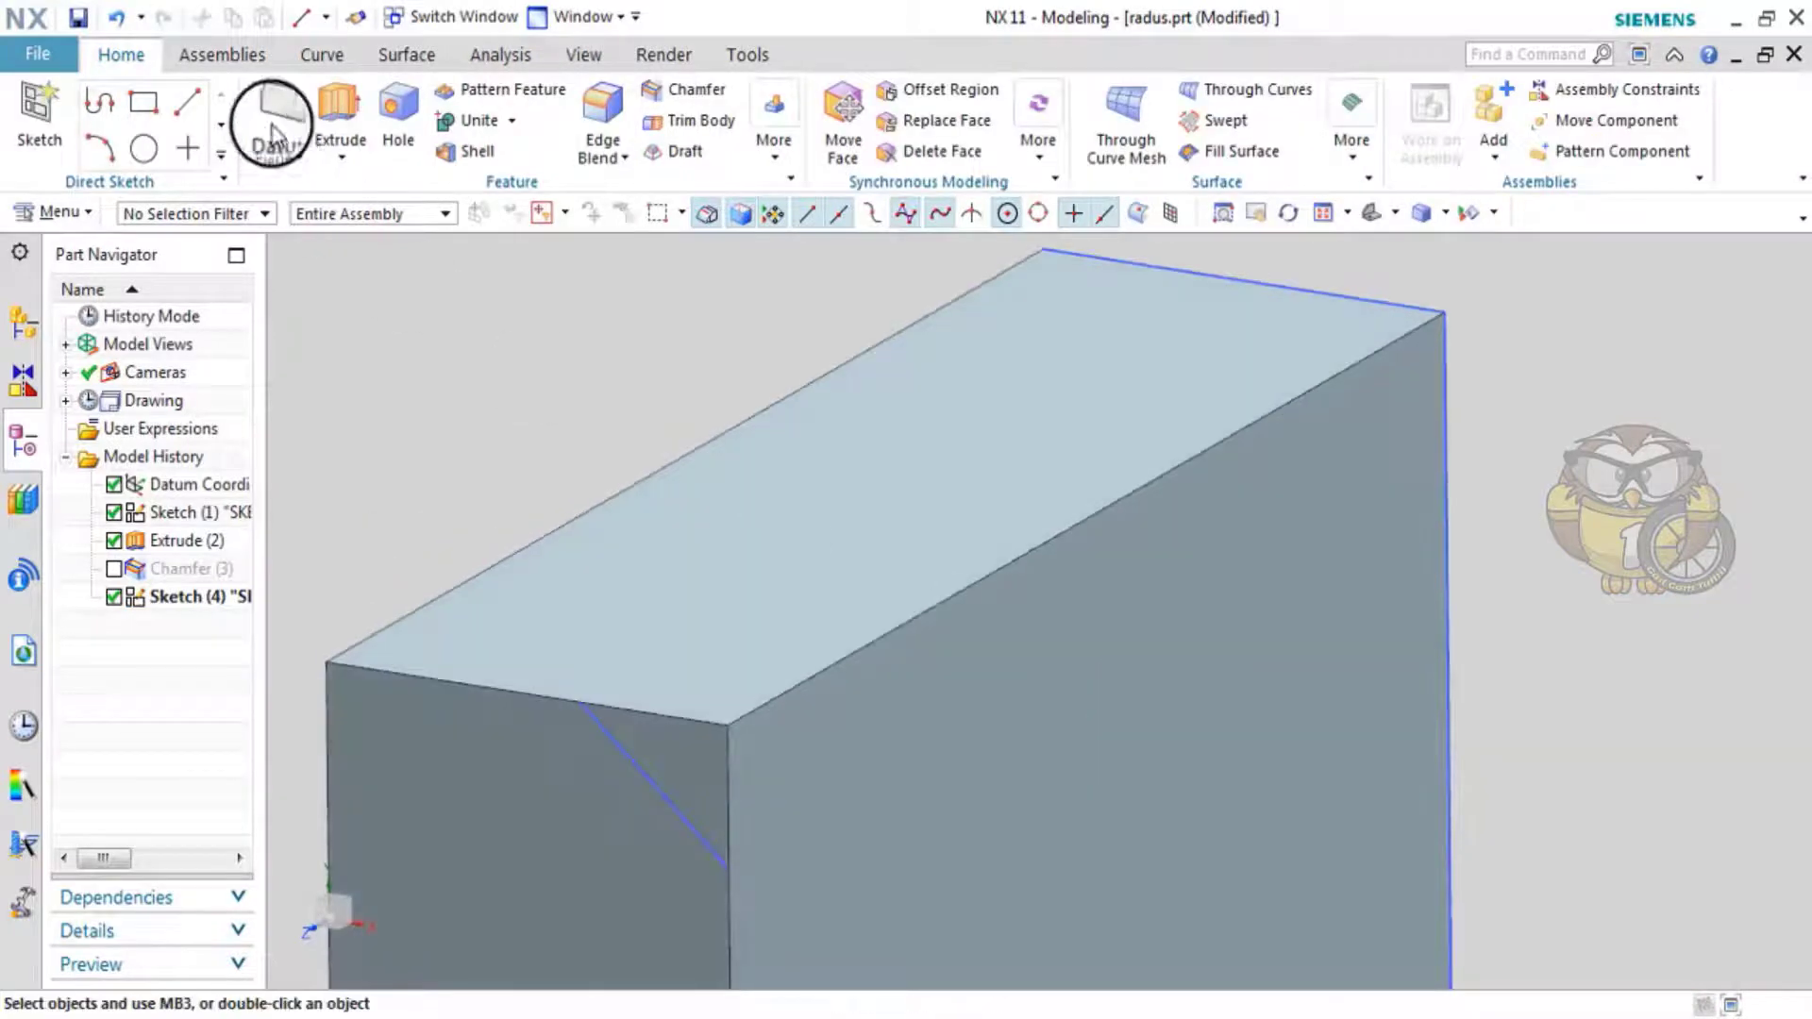
- Extrude the triangle sketch 170 mm, subtracting it from the stepped block
{"action": "left_click", "coordinate": [344, 111]}
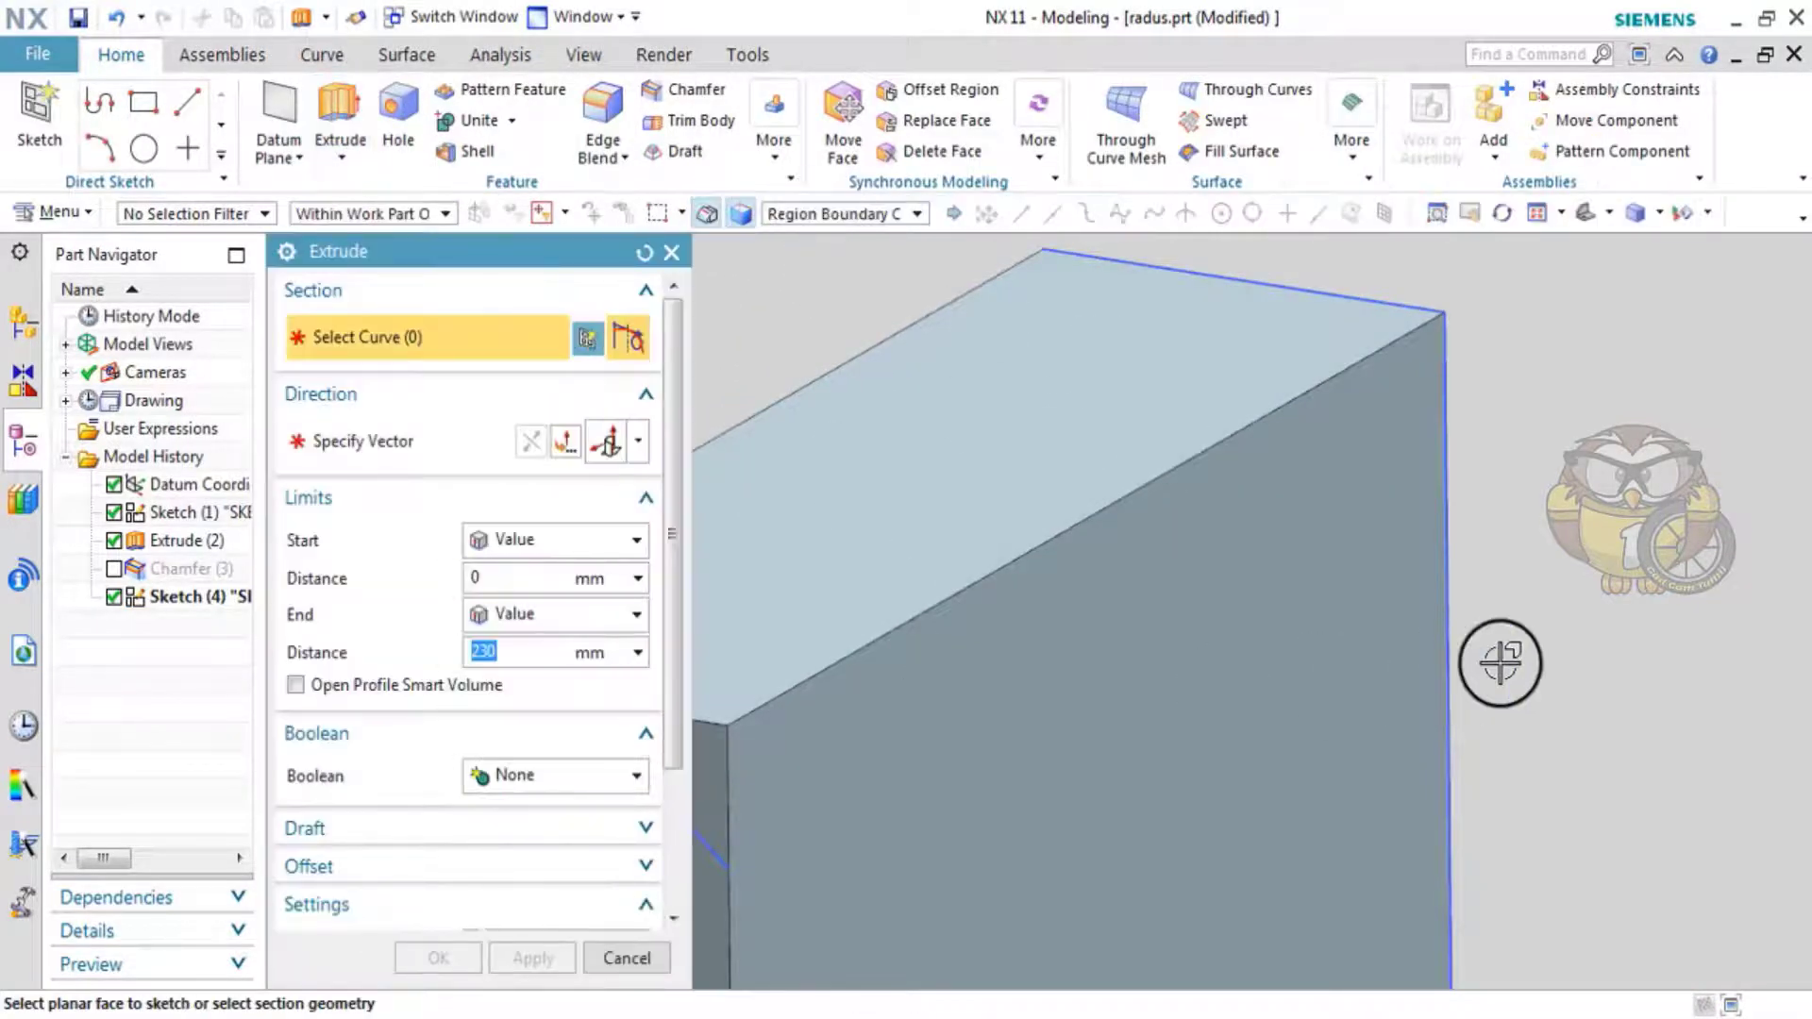
{"action": "scroll", "coordinate": [1144, 720], "scroll_direction": "down", "scroll_amount": 3}
{"action": "scroll", "coordinate": [1224, 688], "scroll_direction": "up", "scroll_amount": 2}
{"action": "left_click", "coordinate": [1225, 693]}
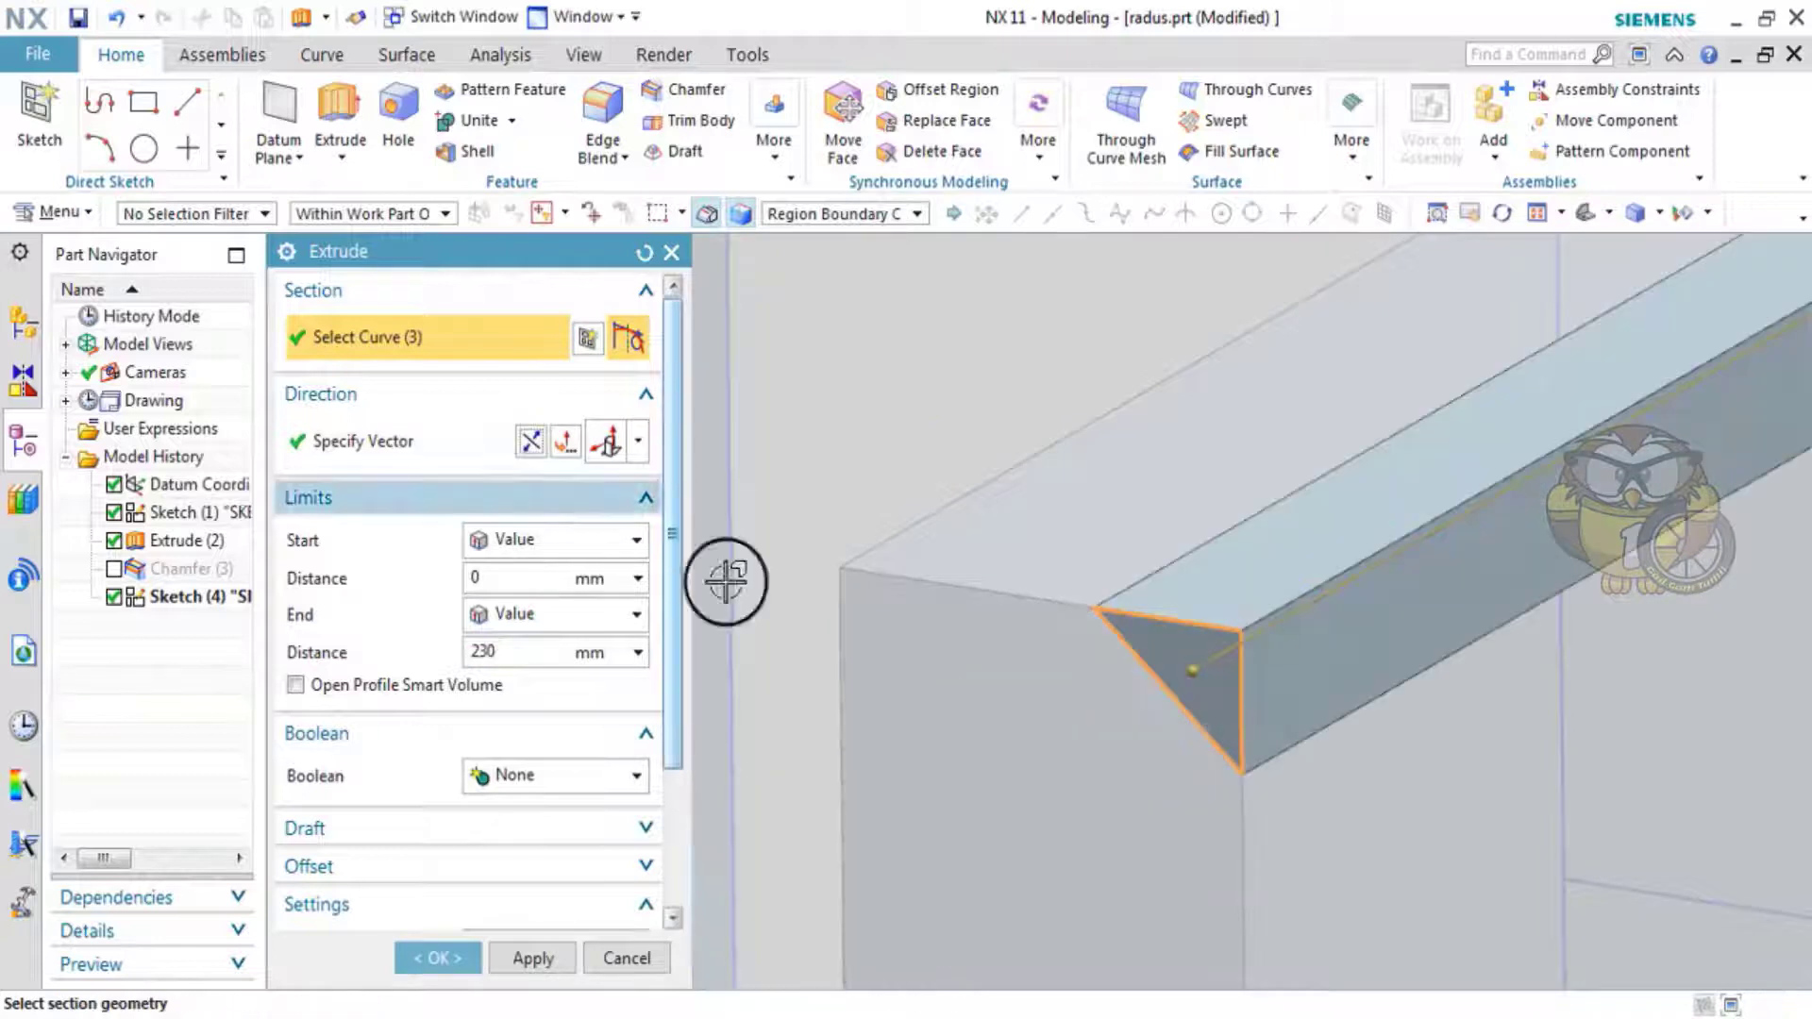
{"action": "scroll", "coordinate": [1185, 566], "scroll_direction": "down", "scroll_amount": 3}
{"action": "left_click_drag", "start_coordinate": [1185, 566], "coordinate": [1152, 595]}
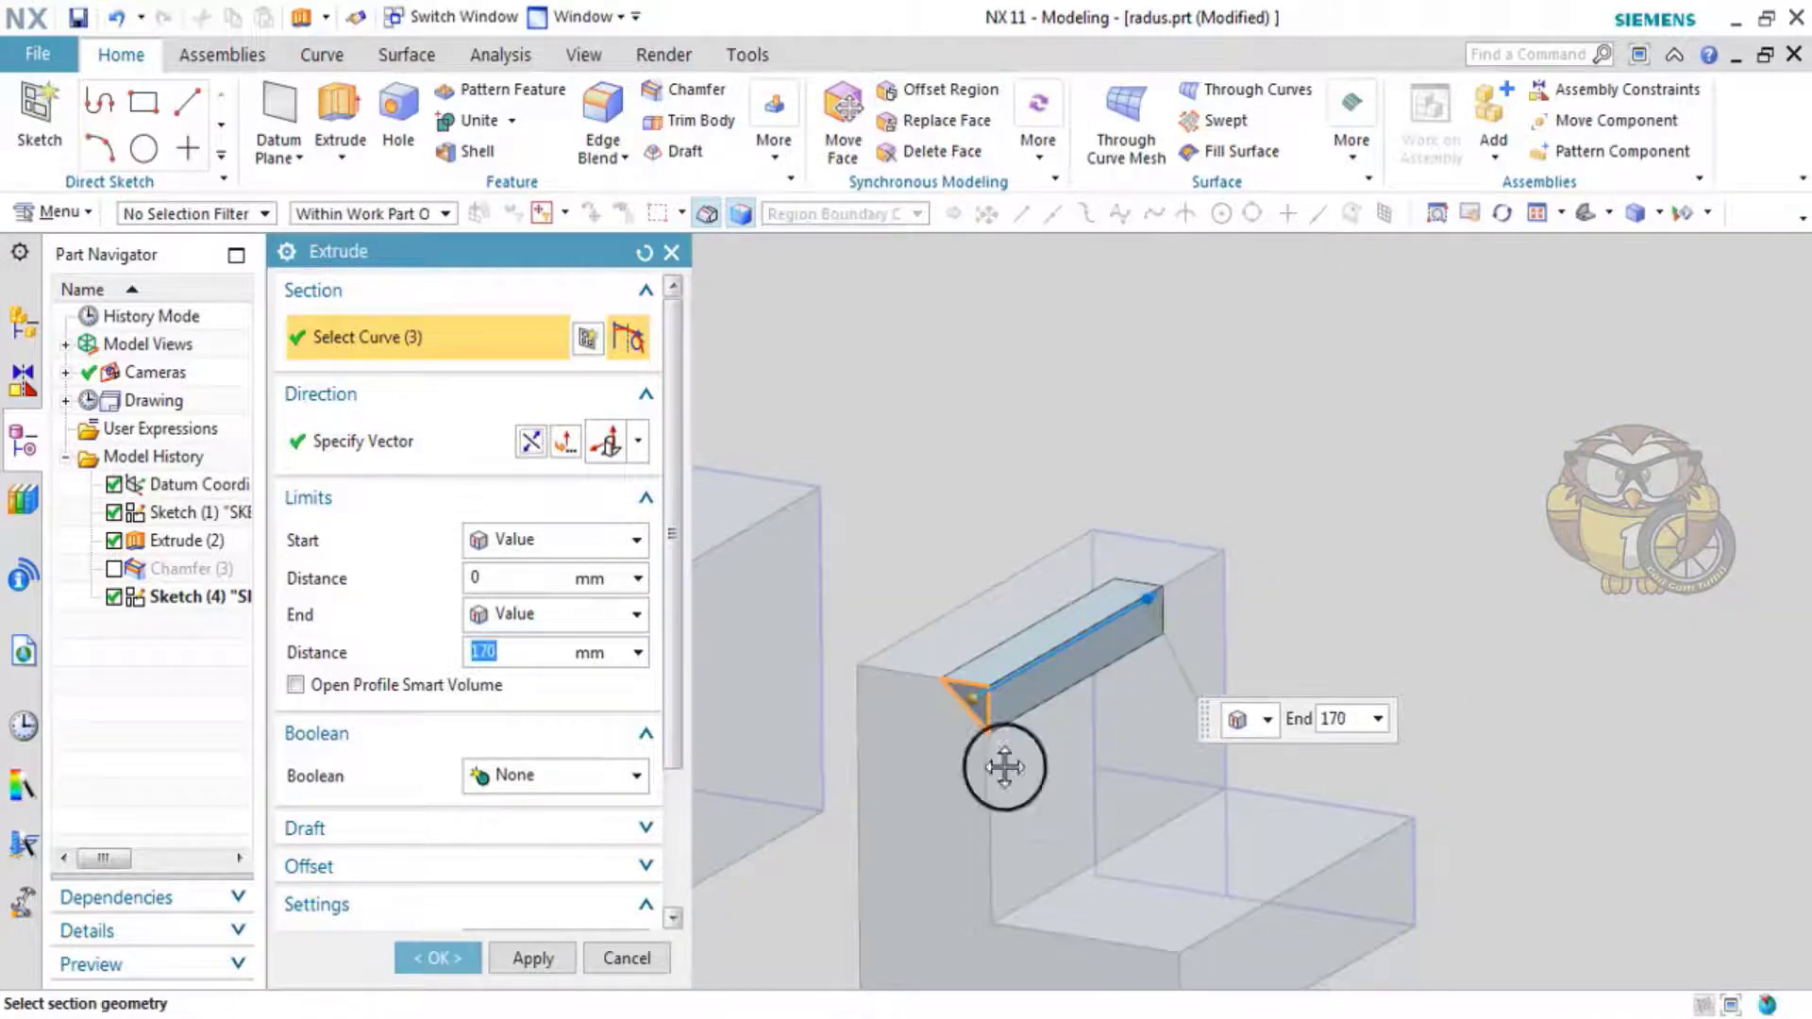
{"action": "left_click", "coordinate": [525, 773]}
{"action": "left_click", "coordinate": [569, 828]}
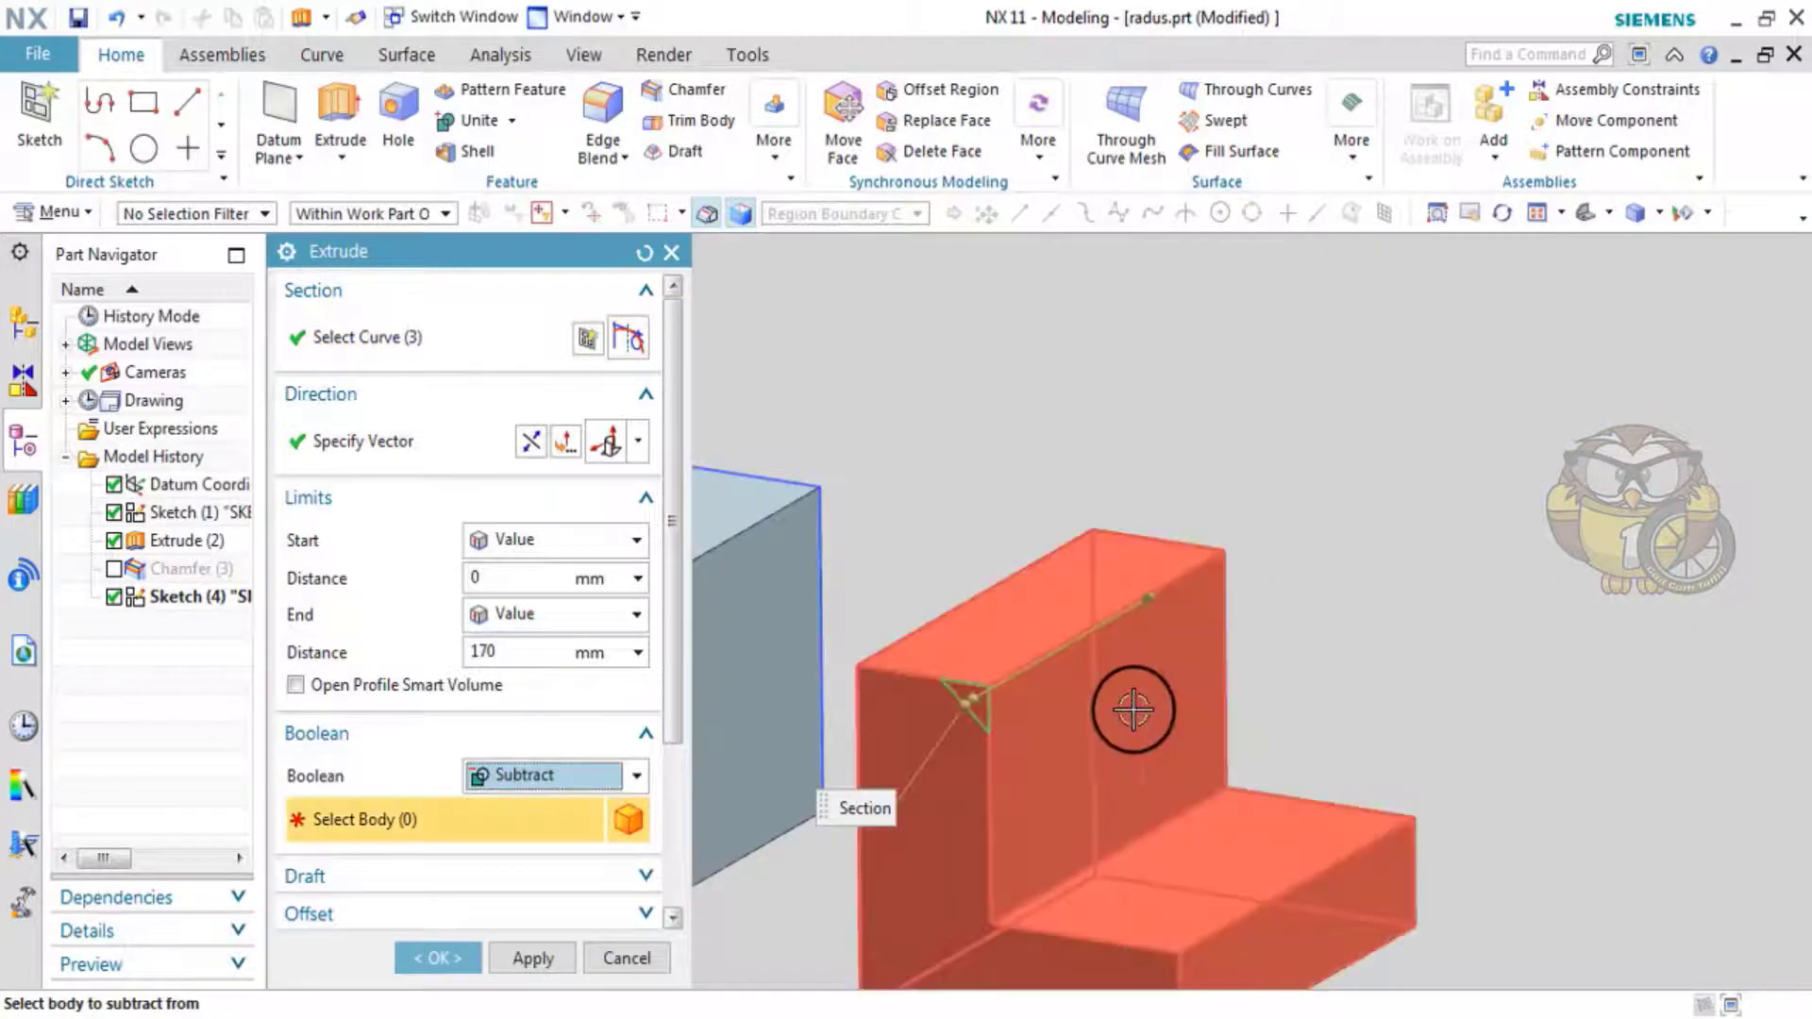
{"action": "left_click", "coordinate": [1100, 805]}
- Confirm the bevel cut, then delete Extrude (5) from the Part Navigator
{"action": "middle_click", "coordinate": [1211, 726]}
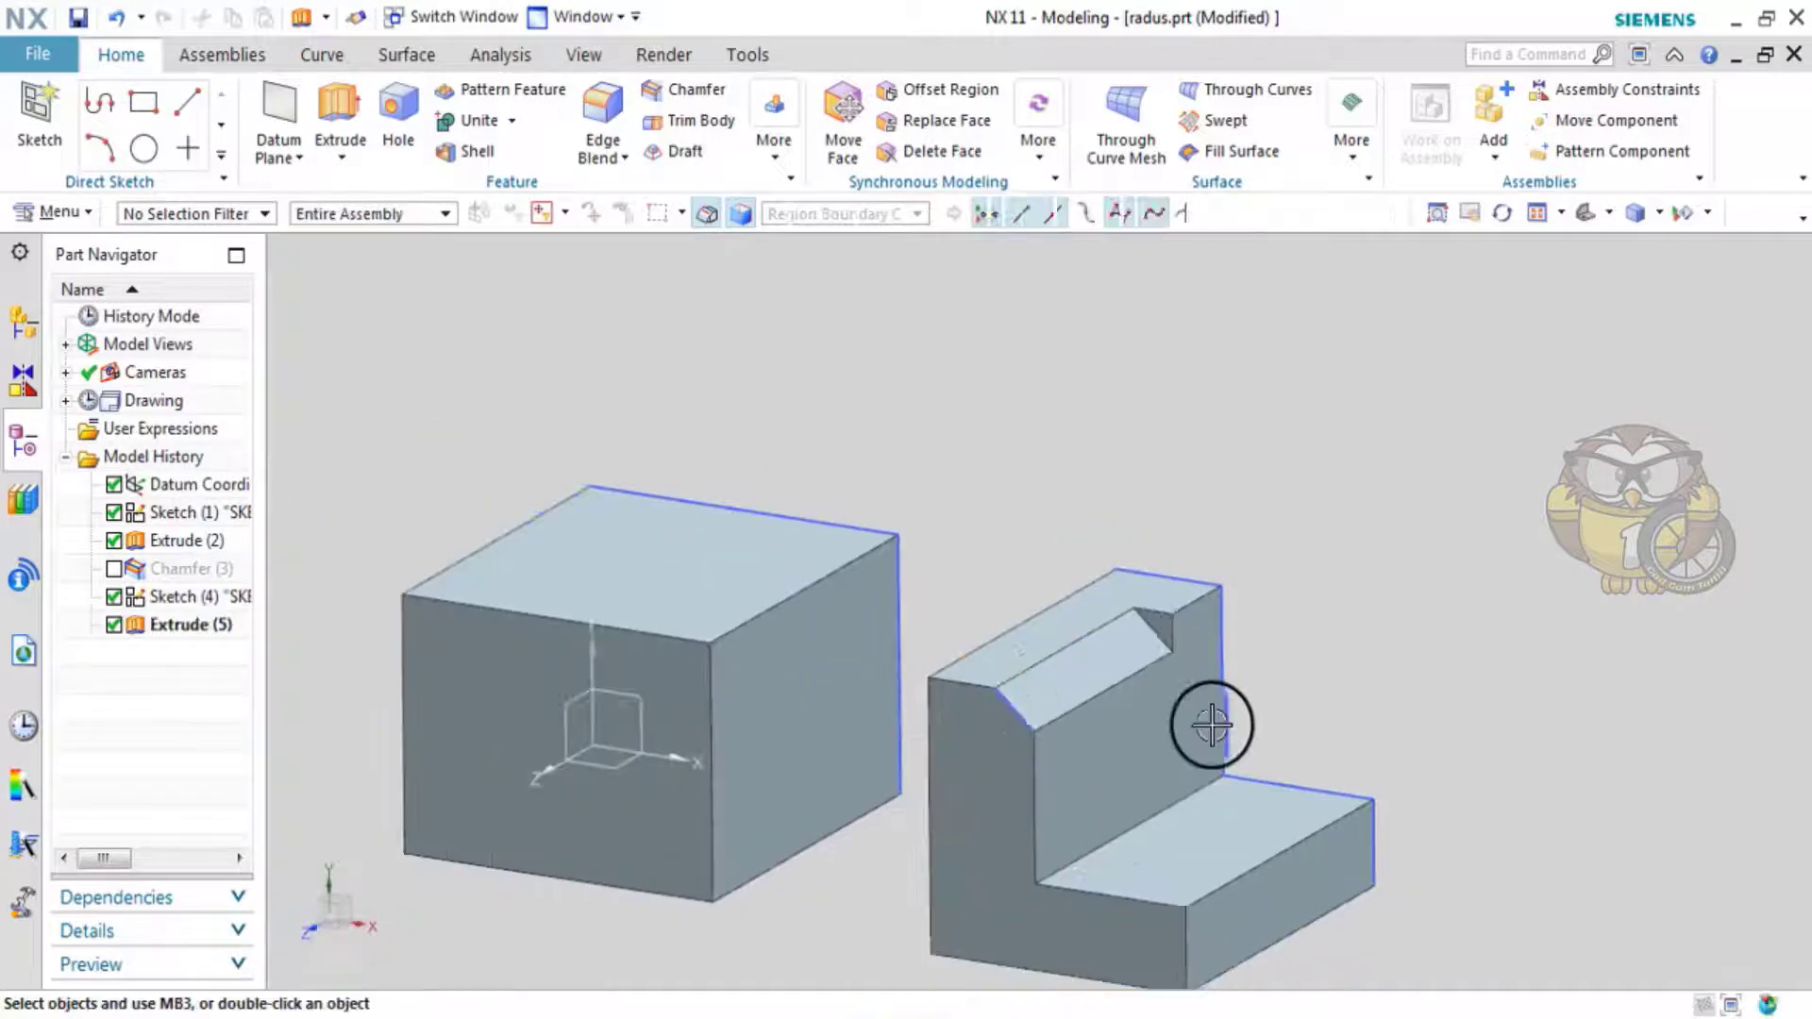
{"action": "mouse_move", "coordinate": [1211, 725]}
{"action": "middle_mouse_down"}
{"action": "mouse_move", "coordinate": [1144, 752]}
{"action": "mouse_move", "coordinate": [1152, 736]}
{"action": "middle_mouse_up"}
{"action": "scroll", "coordinate": [1152, 736], "scroll_direction": "up", "scroll_amount": 3}
{"action": "scroll", "coordinate": [1100, 654], "scroll_direction": "up", "scroll_amount": 2}
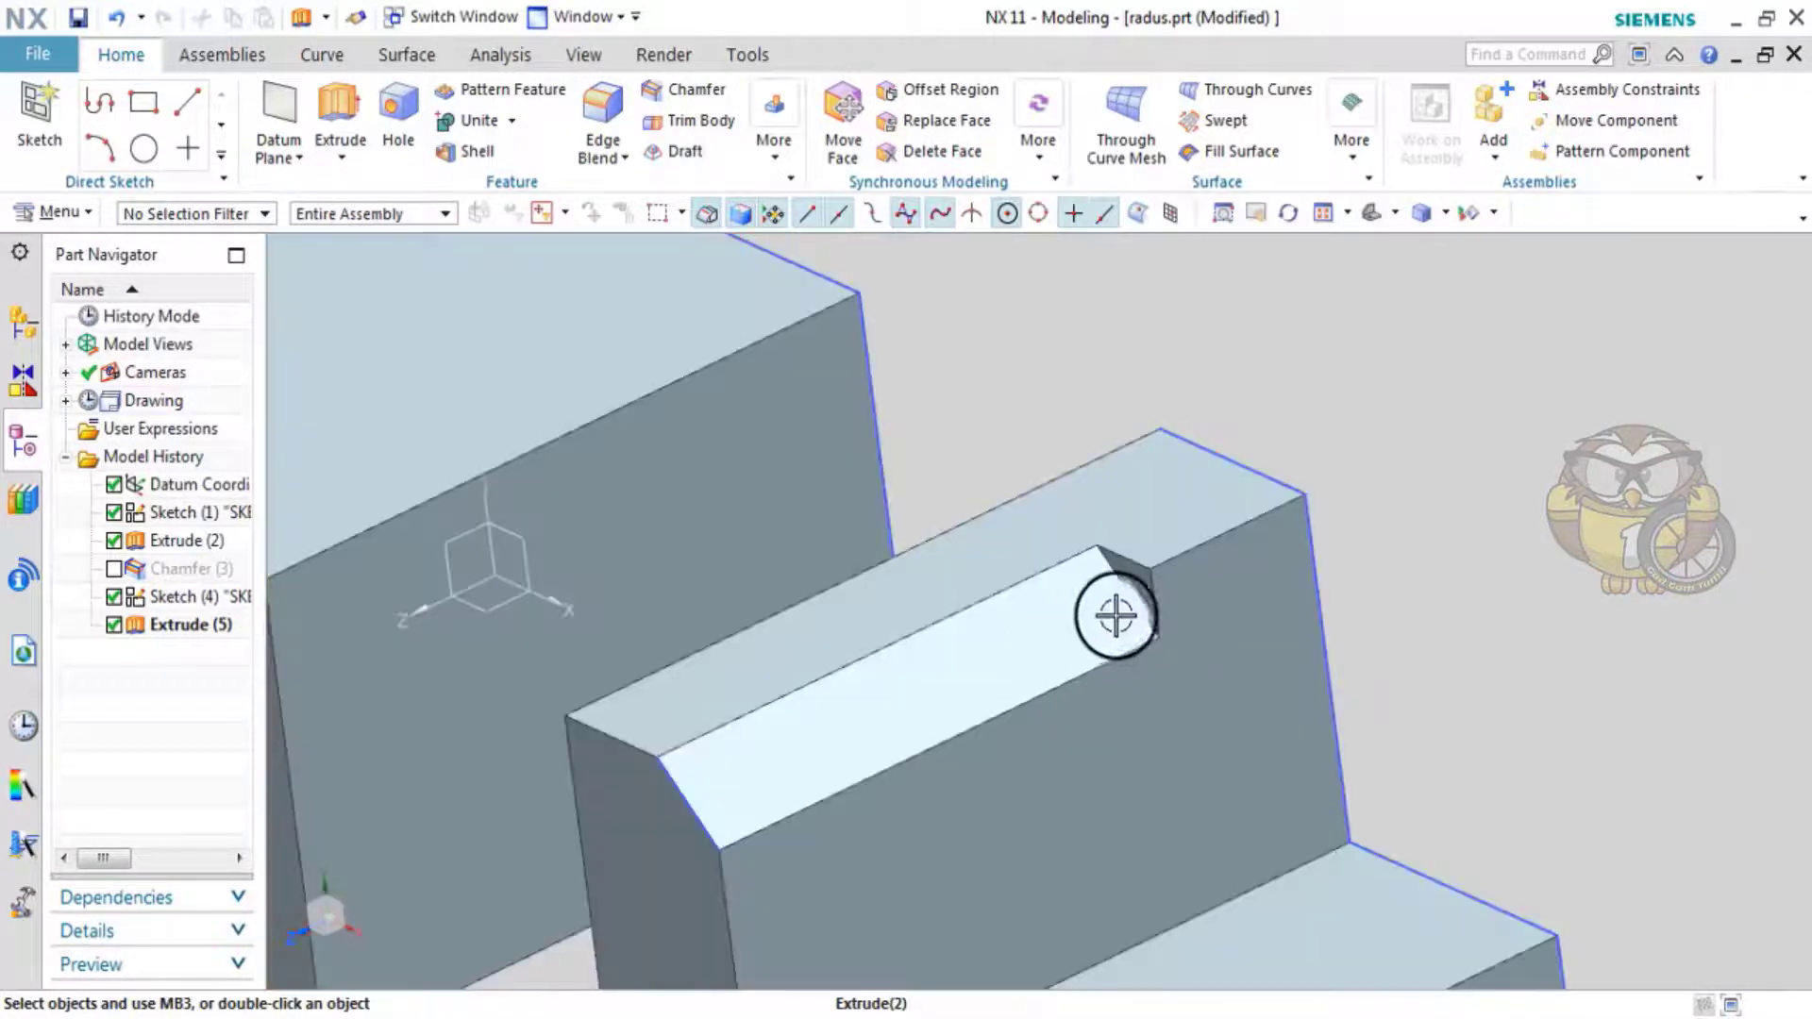
{"action": "scroll", "coordinate": [1115, 615], "scroll_direction": "down", "scroll_amount": 3}
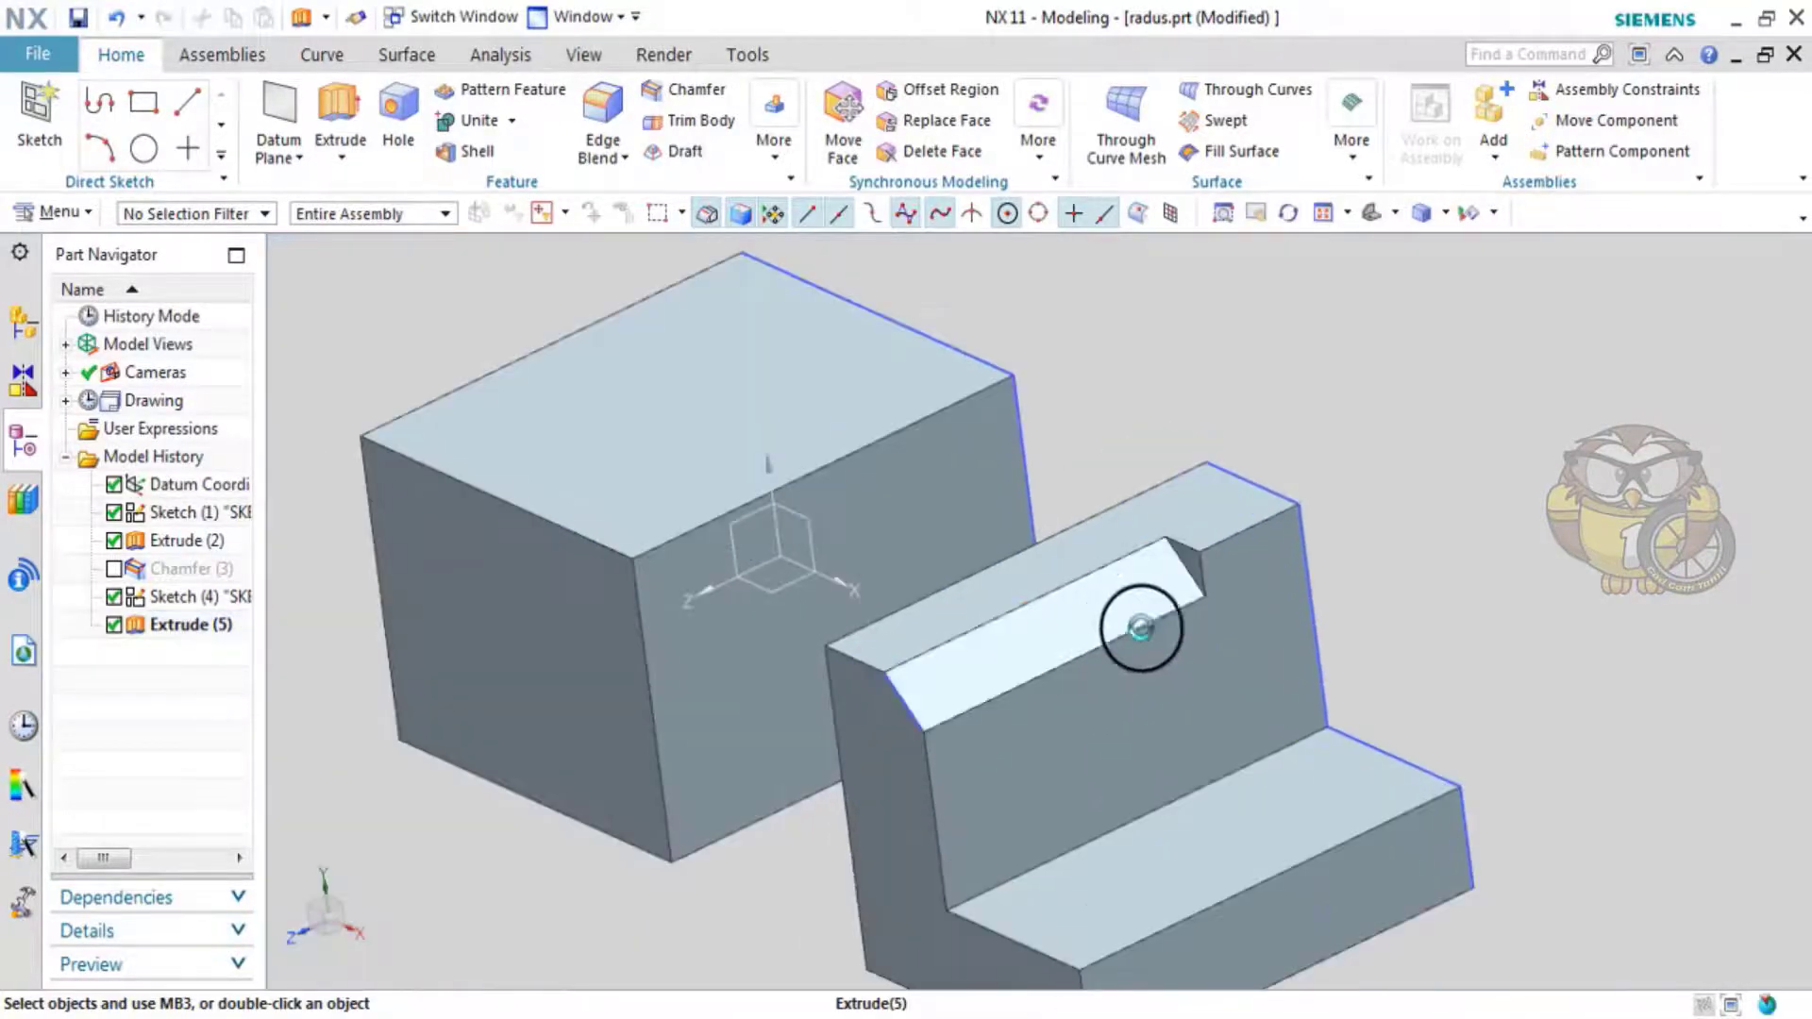
{"action": "left_click", "coordinate": [1140, 628]}
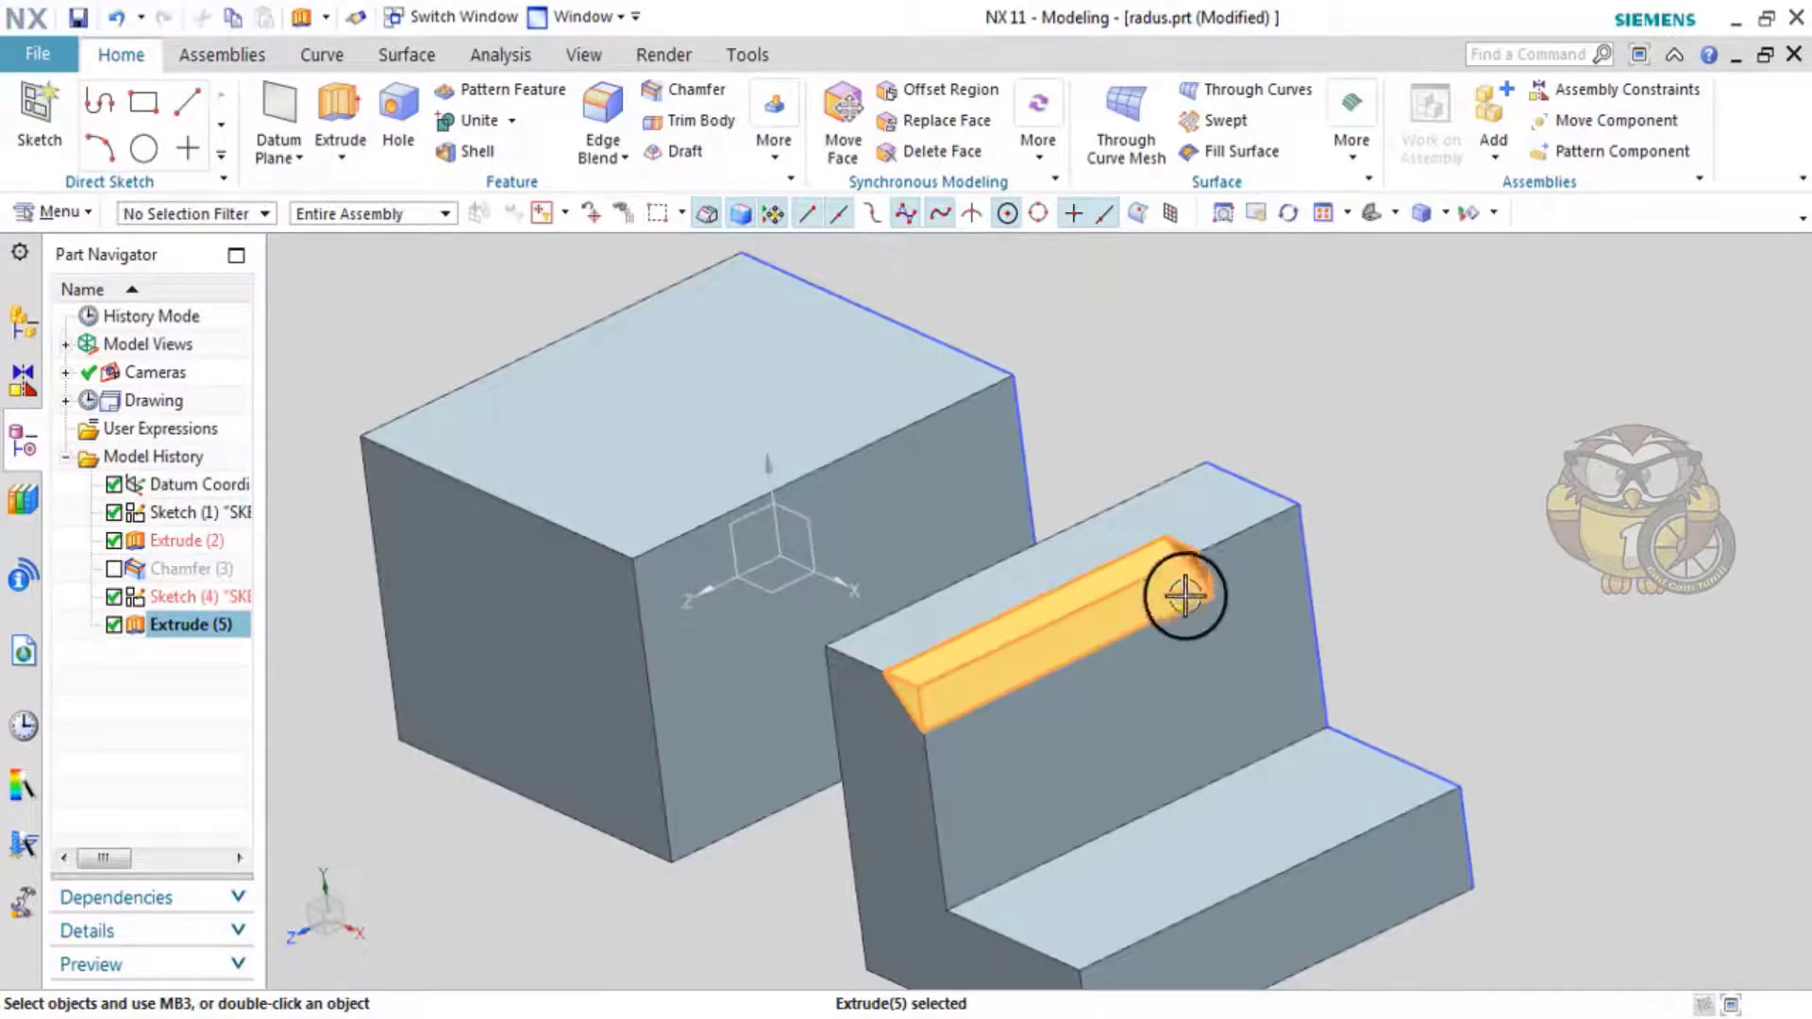
{"action": "left_click_drag", "start_coordinate": [184, 624], "coordinate": [186, 658]}
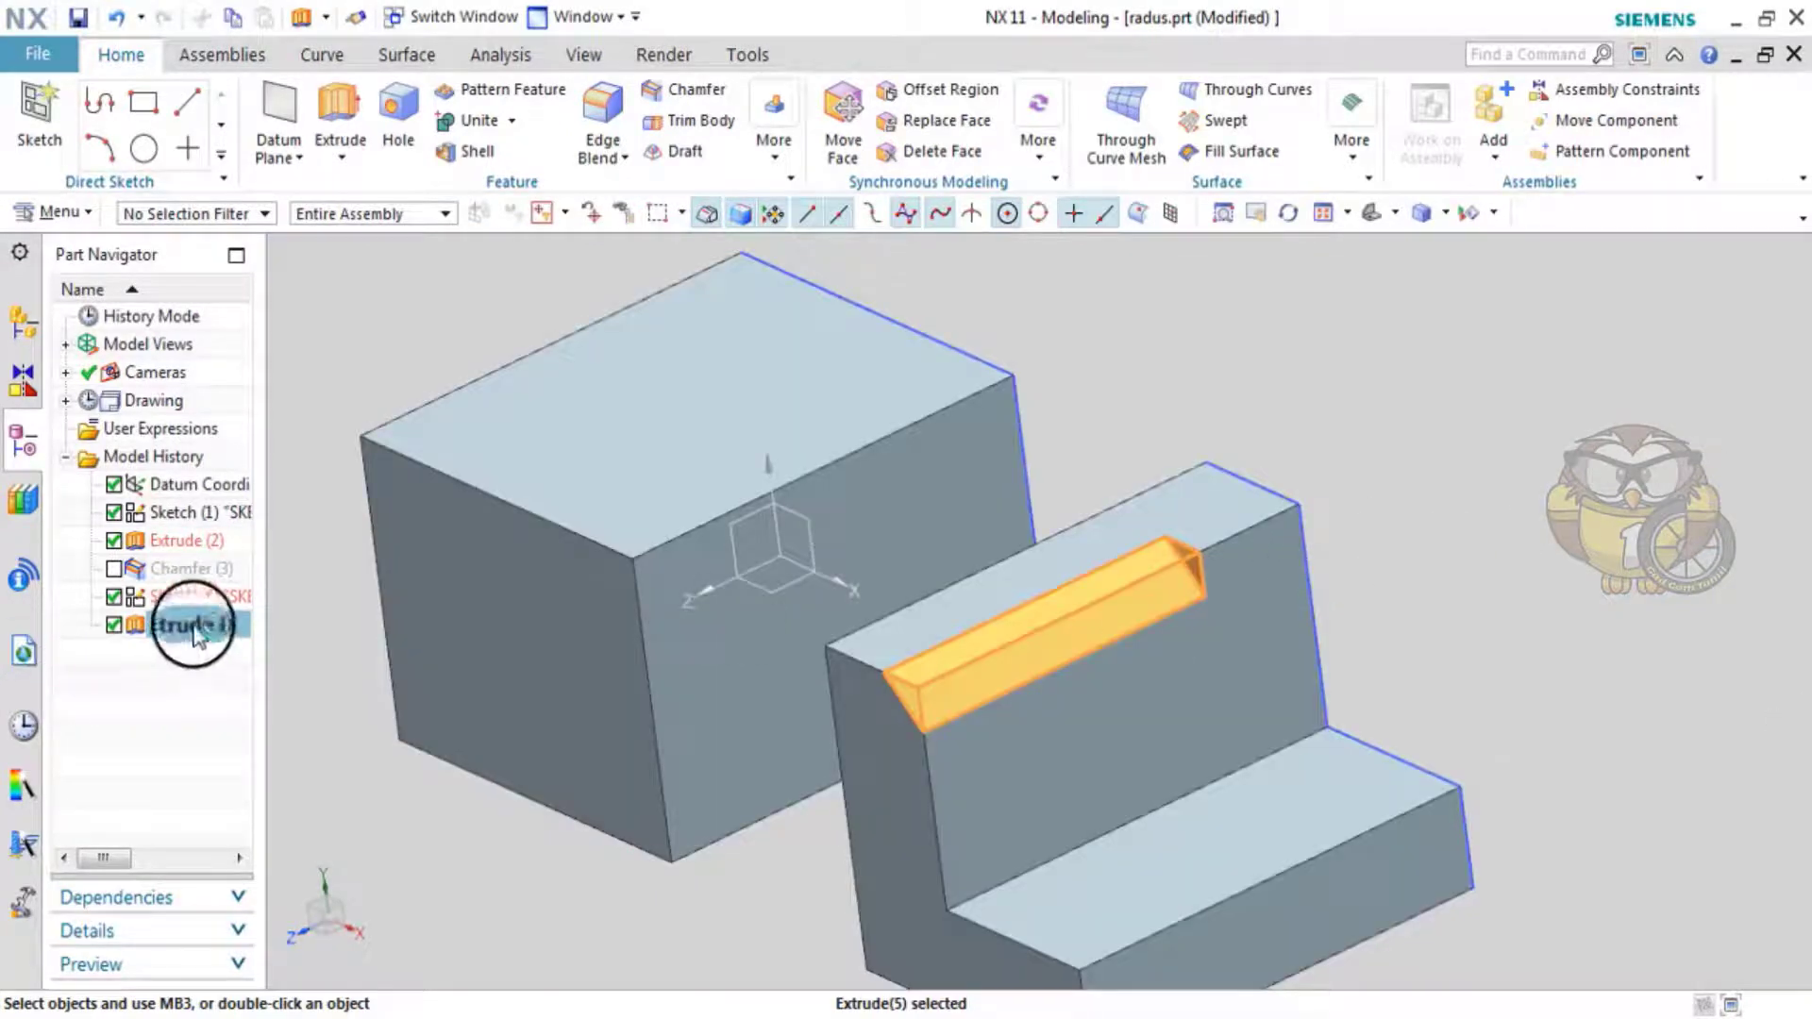
{"action": "right_click", "coordinate": [194, 634]}
{"action": "left_click", "coordinate": [215, 598]}
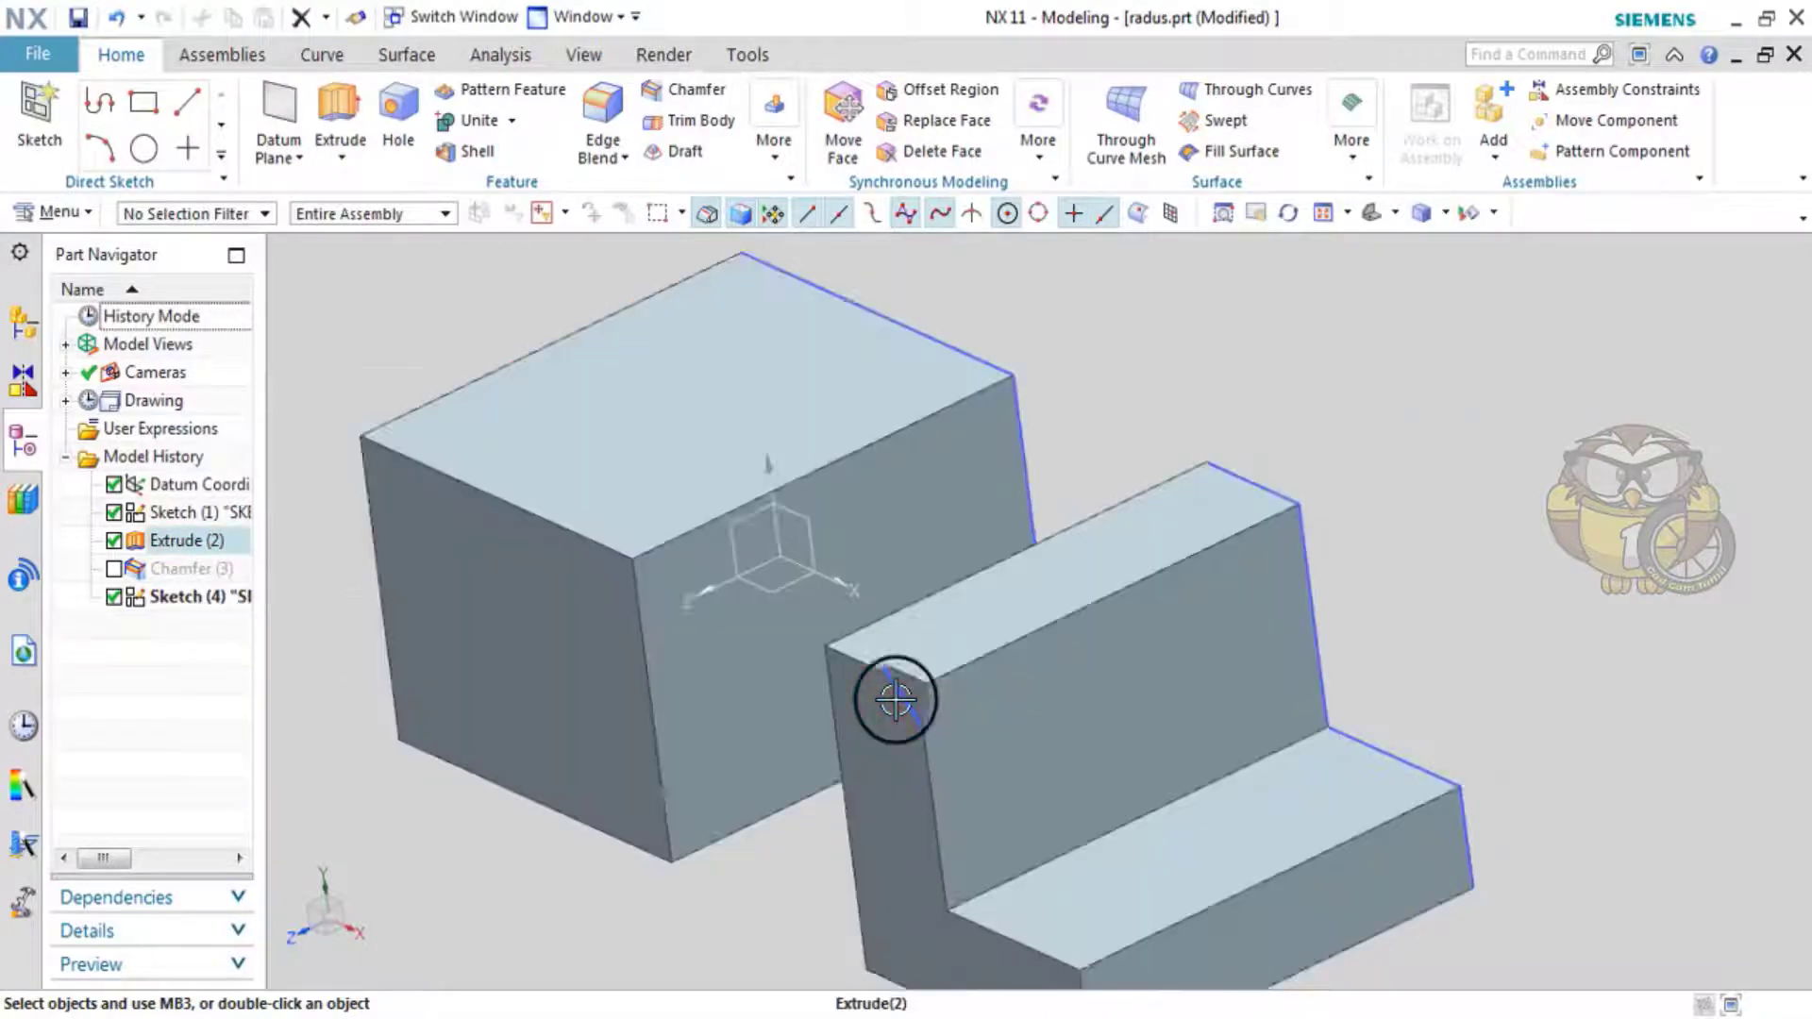
- Delete the leftover triangle Sketch (4)
{"action": "scroll", "coordinate": [910, 695], "scroll_direction": "up", "scroll_amount": 5}
{"action": "left_click", "coordinate": [920, 696]}
{"action": "left_click", "coordinate": [1075, 671]}
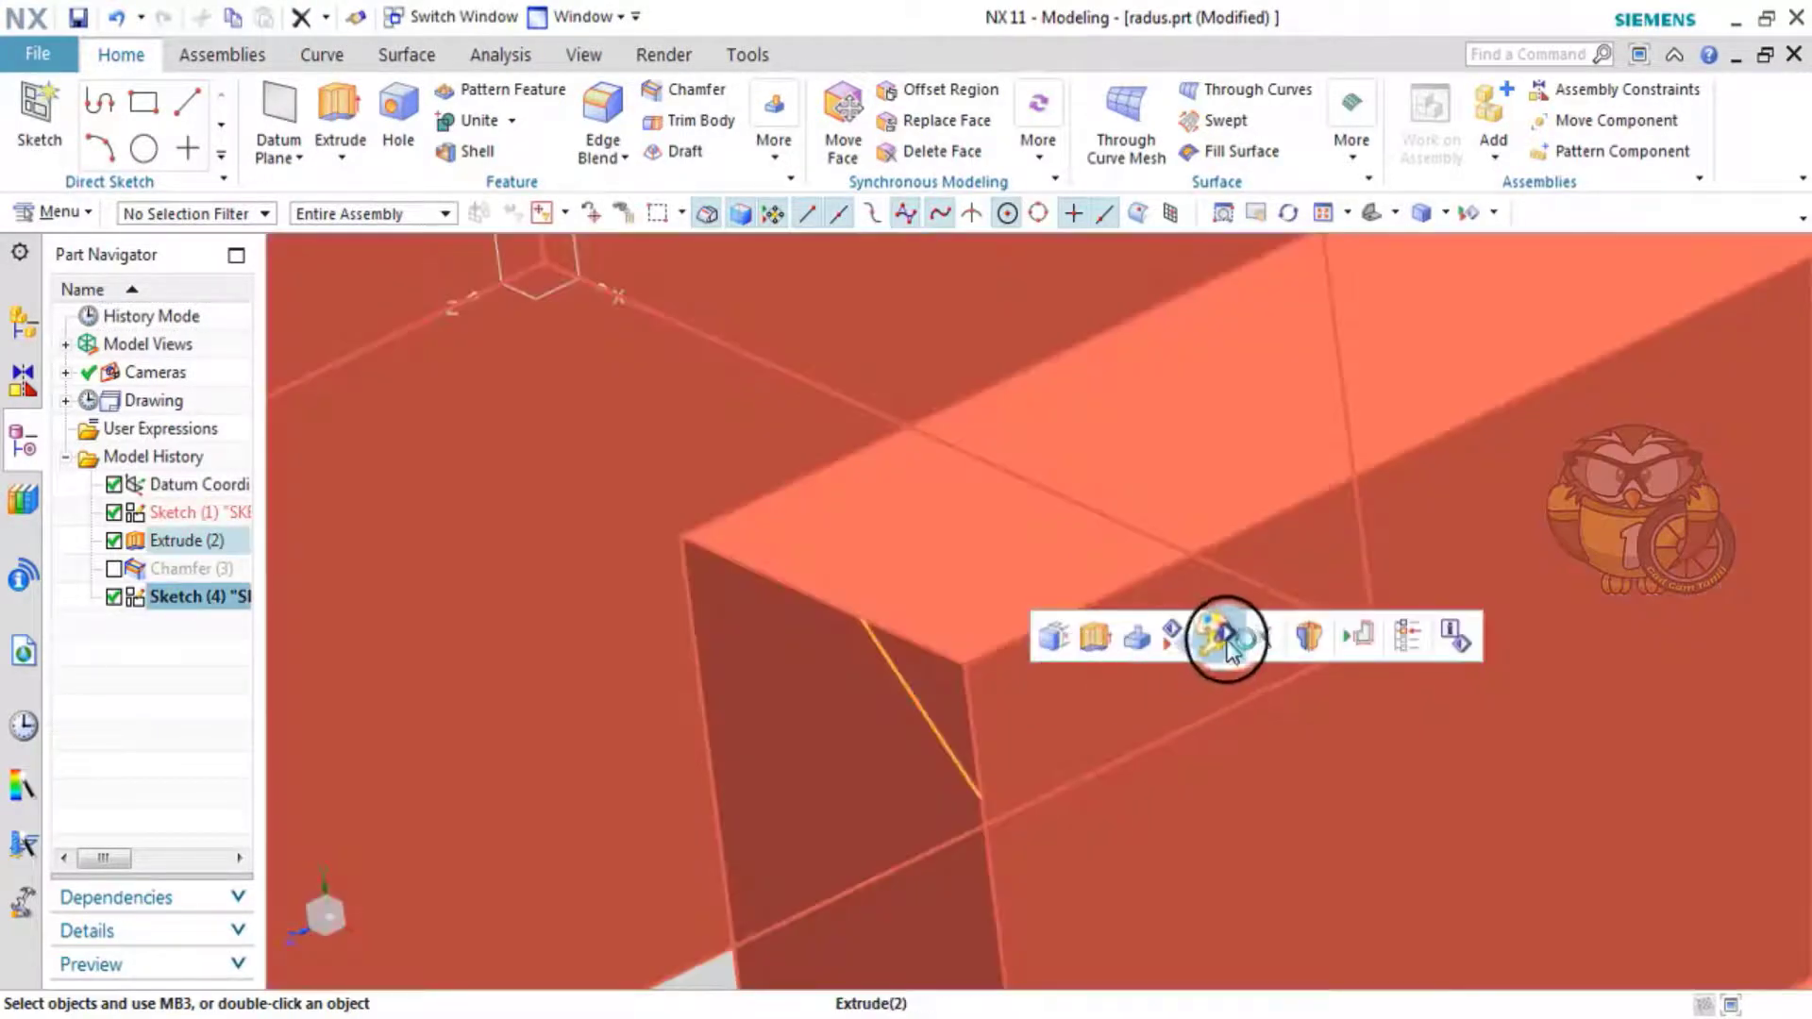
{"action": "left_click", "coordinate": [1260, 639]}
{"action": "scroll", "coordinate": [898, 716], "scroll_direction": "down", "scroll_amount": 5}
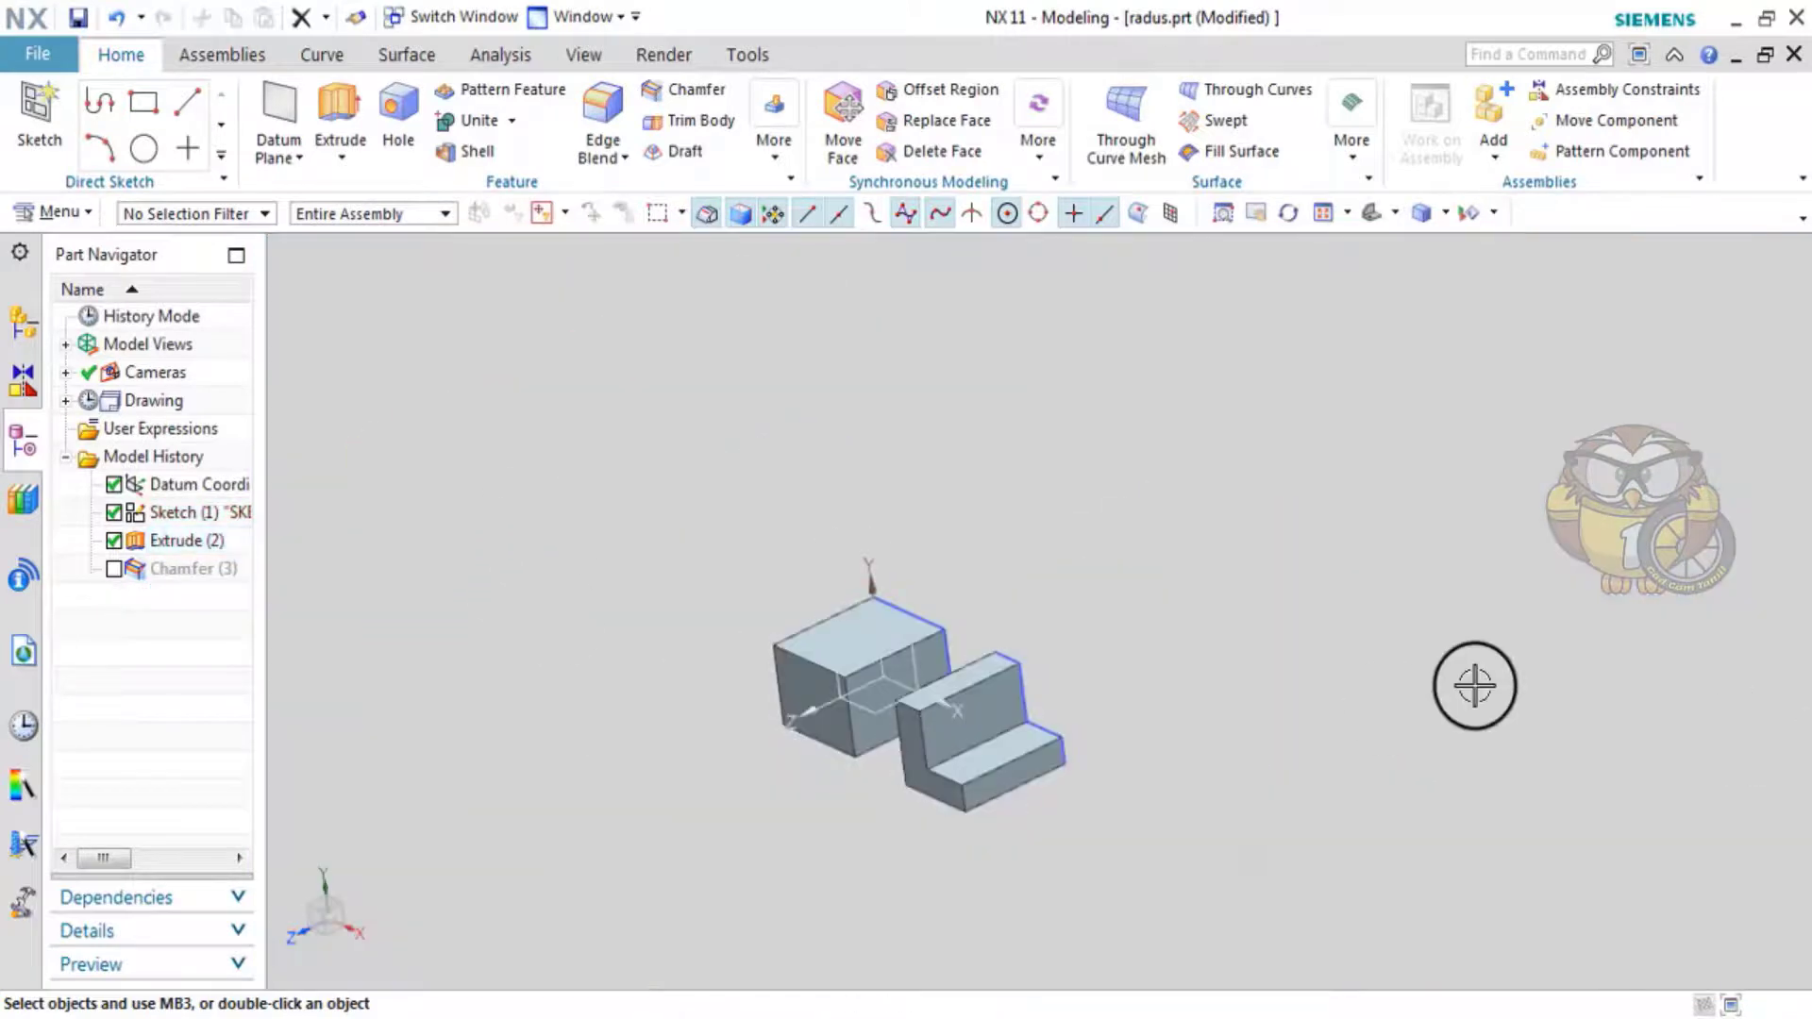
{"action": "double_click", "coordinate": [142, 567]}
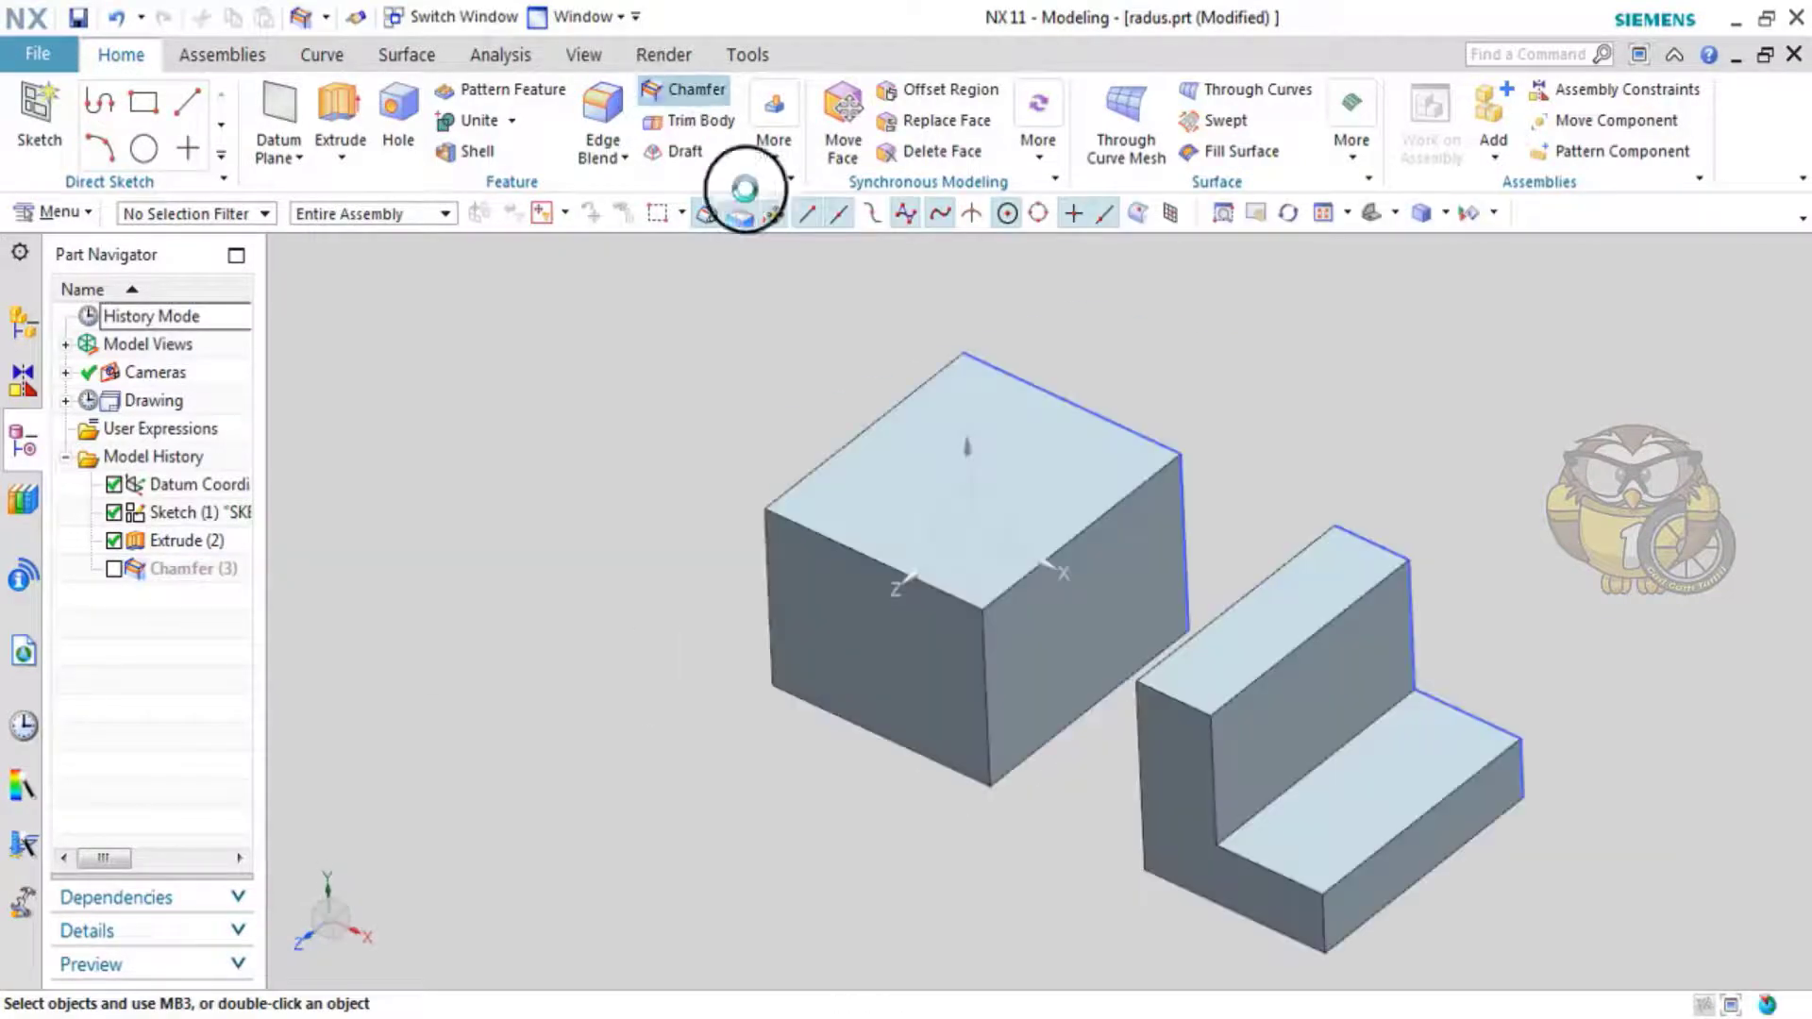
- Apply a 20 mm symmetric chamfer to the step's upper front edge
{"action": "scroll", "coordinate": [1349, 726], "scroll_direction": "up", "scroll_amount": 3}
{"action": "scroll", "coordinate": [1265, 632], "scroll_direction": "down", "scroll_amount": 3}
{"action": "scroll", "coordinate": [1191, 529], "scroll_direction": "up", "scroll_amount": 5}
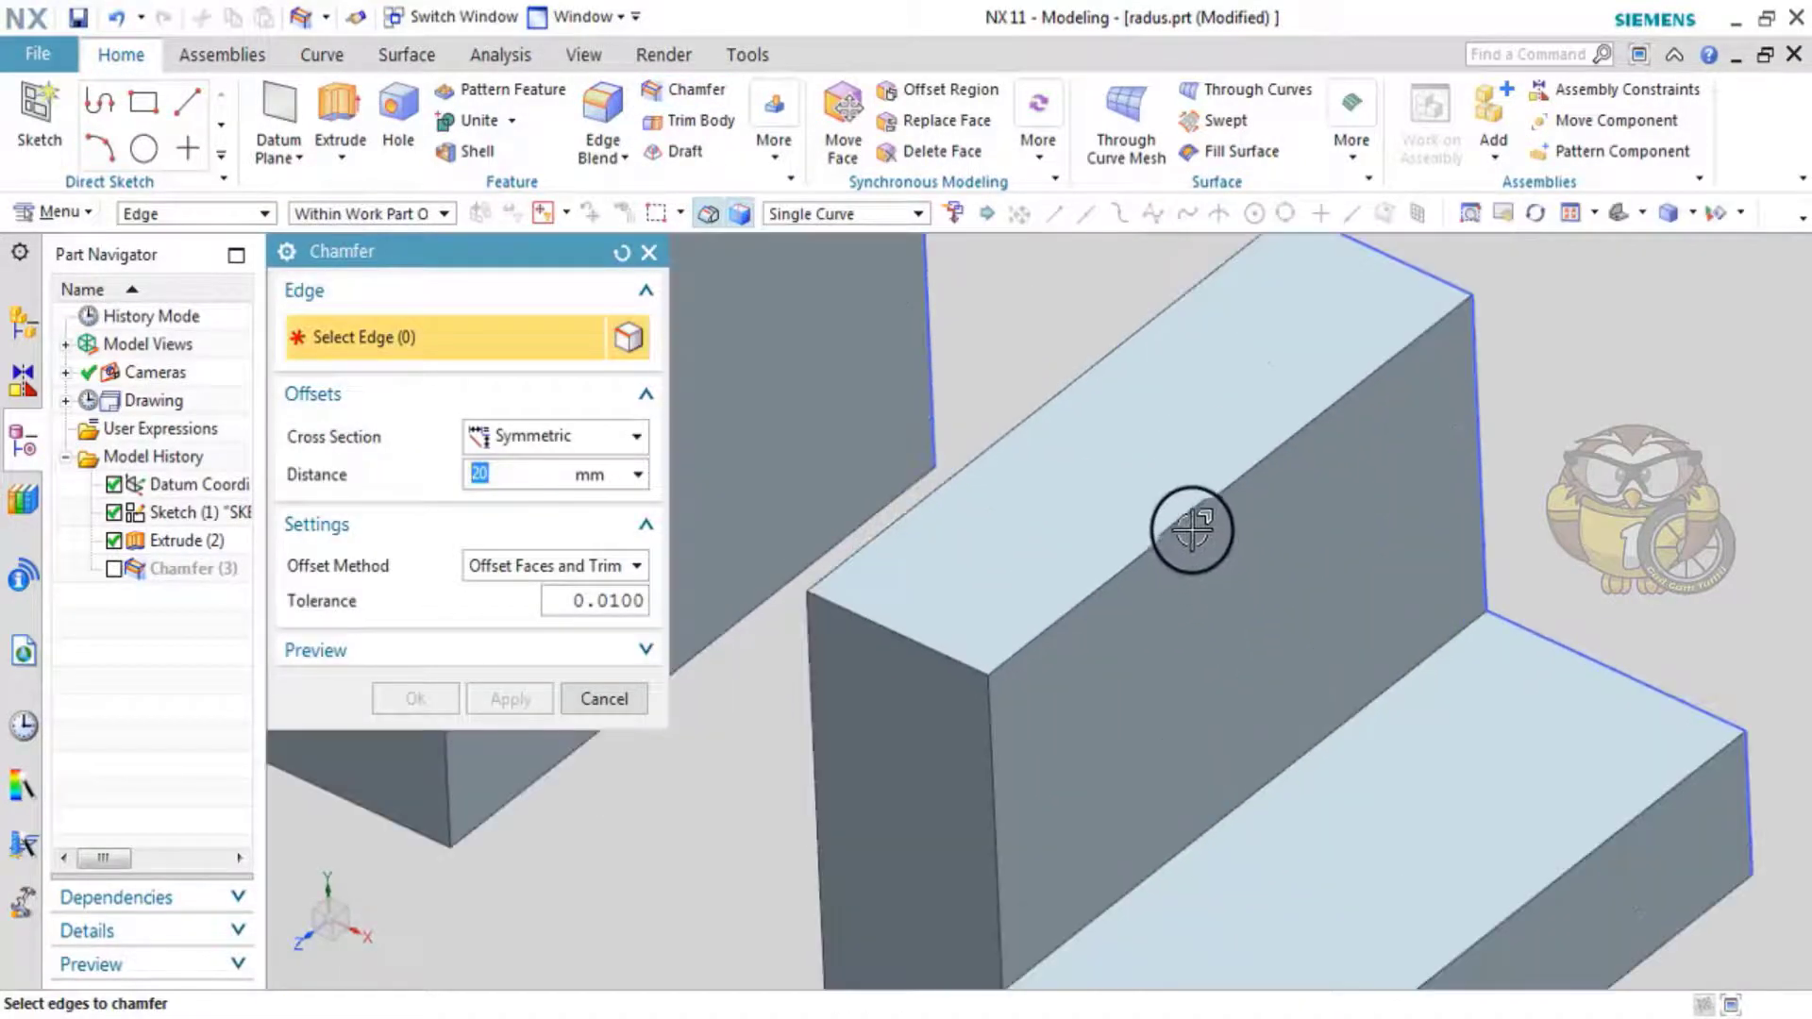
{"action": "left_click", "coordinate": [1187, 520]}
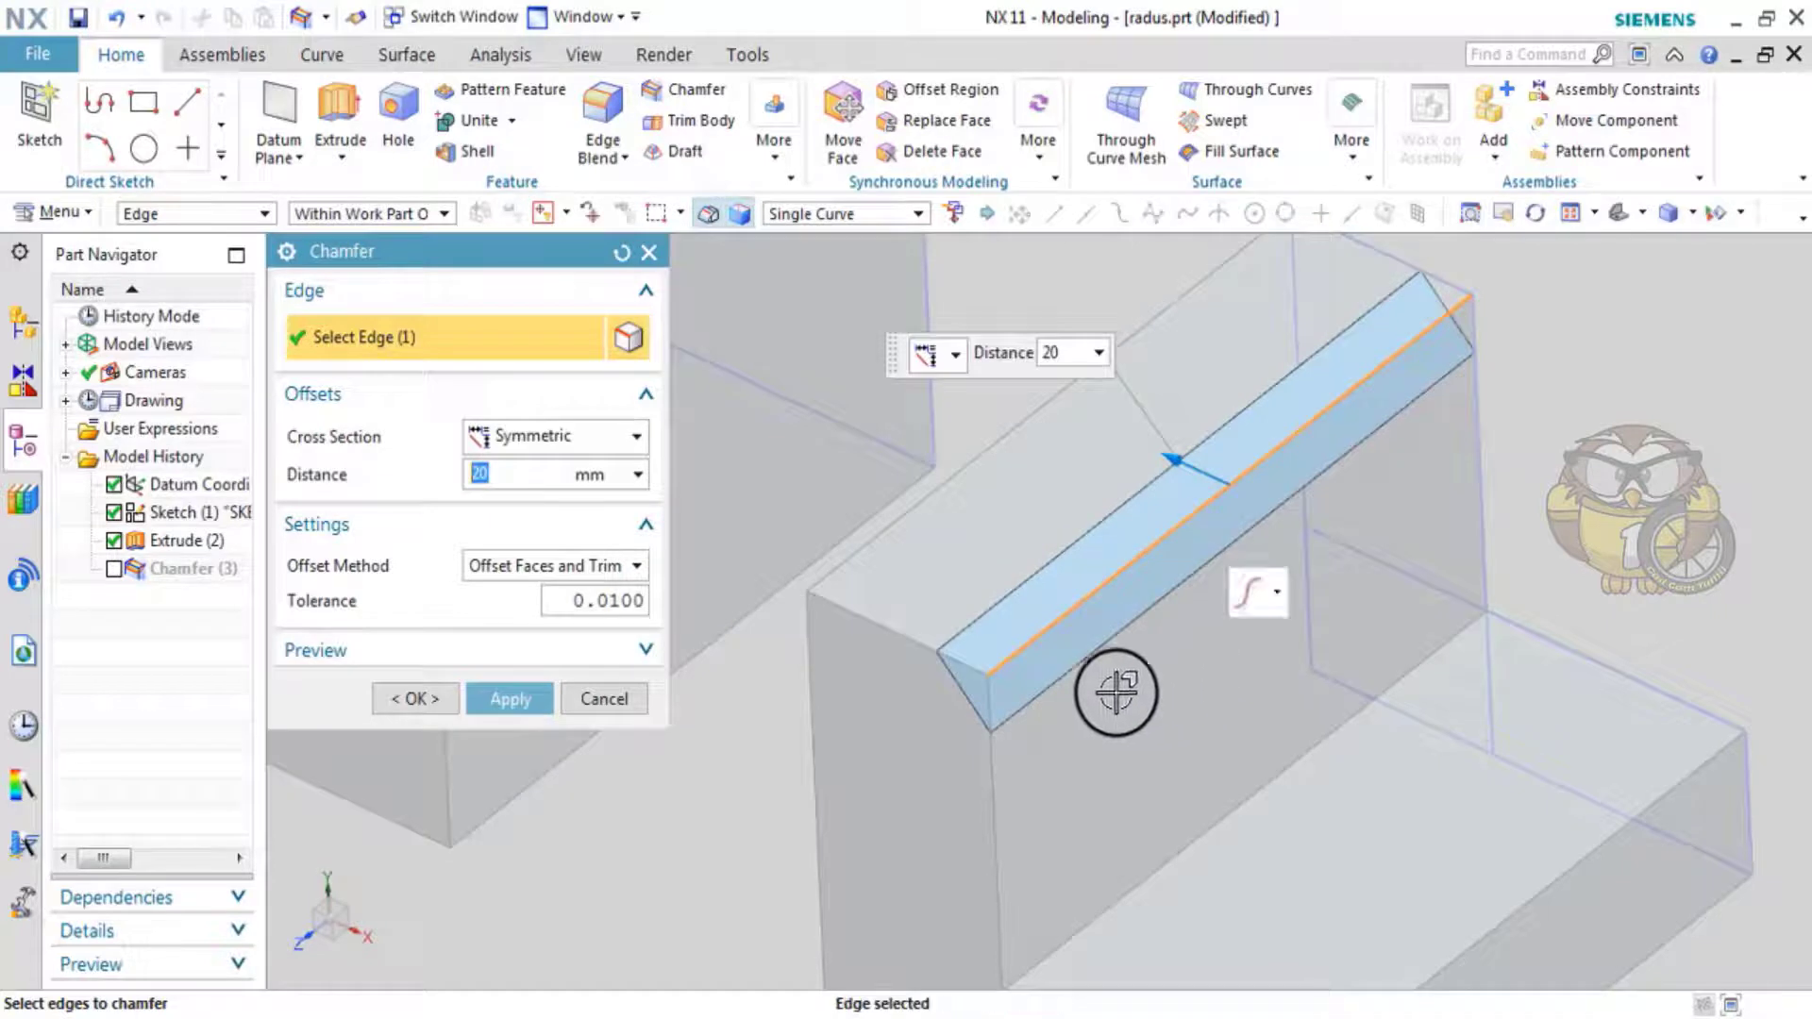
{"action": "left_click", "coordinate": [483, 709]}
{"action": "scroll", "coordinate": [828, 646], "scroll_direction": "down", "scroll_amount": 3}
{"action": "scroll", "coordinate": [986, 560], "scroll_direction": "up", "scroll_amount": 2}
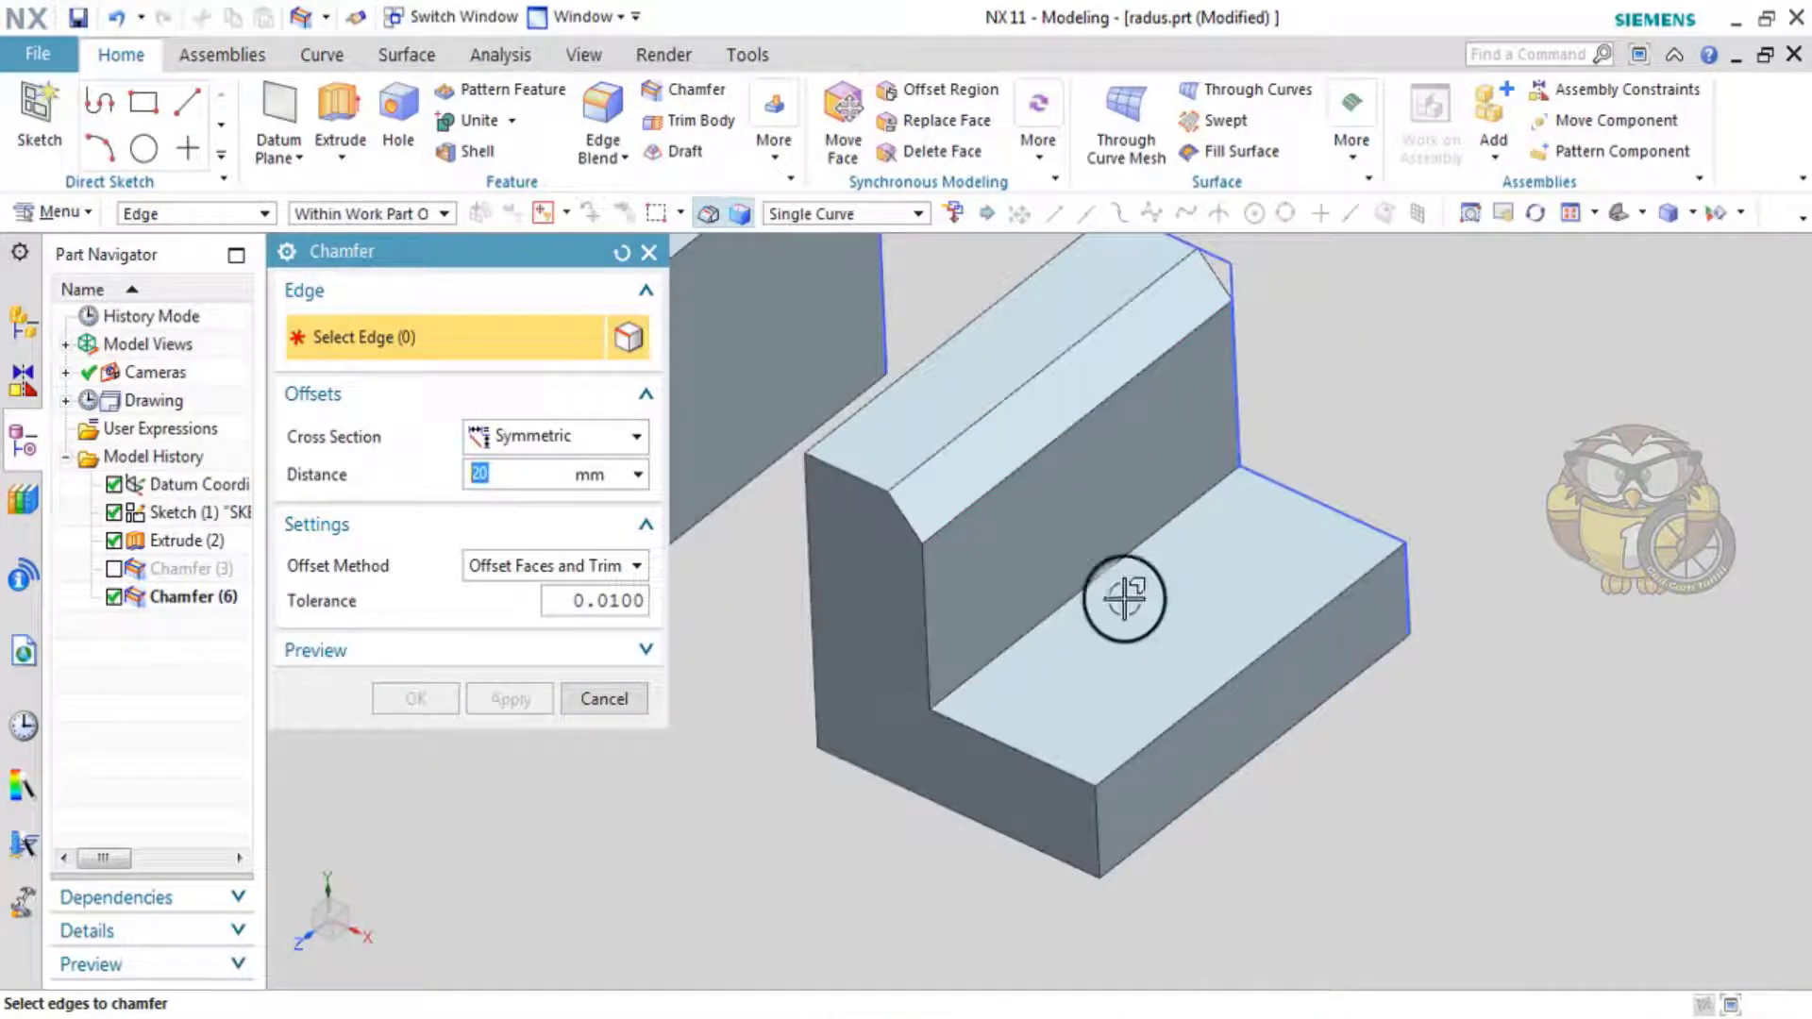
- Apply a 20 mm symmetric chamfer to the inner corner edge, then close the dialog
{"action": "left_click", "coordinate": [1116, 563]}
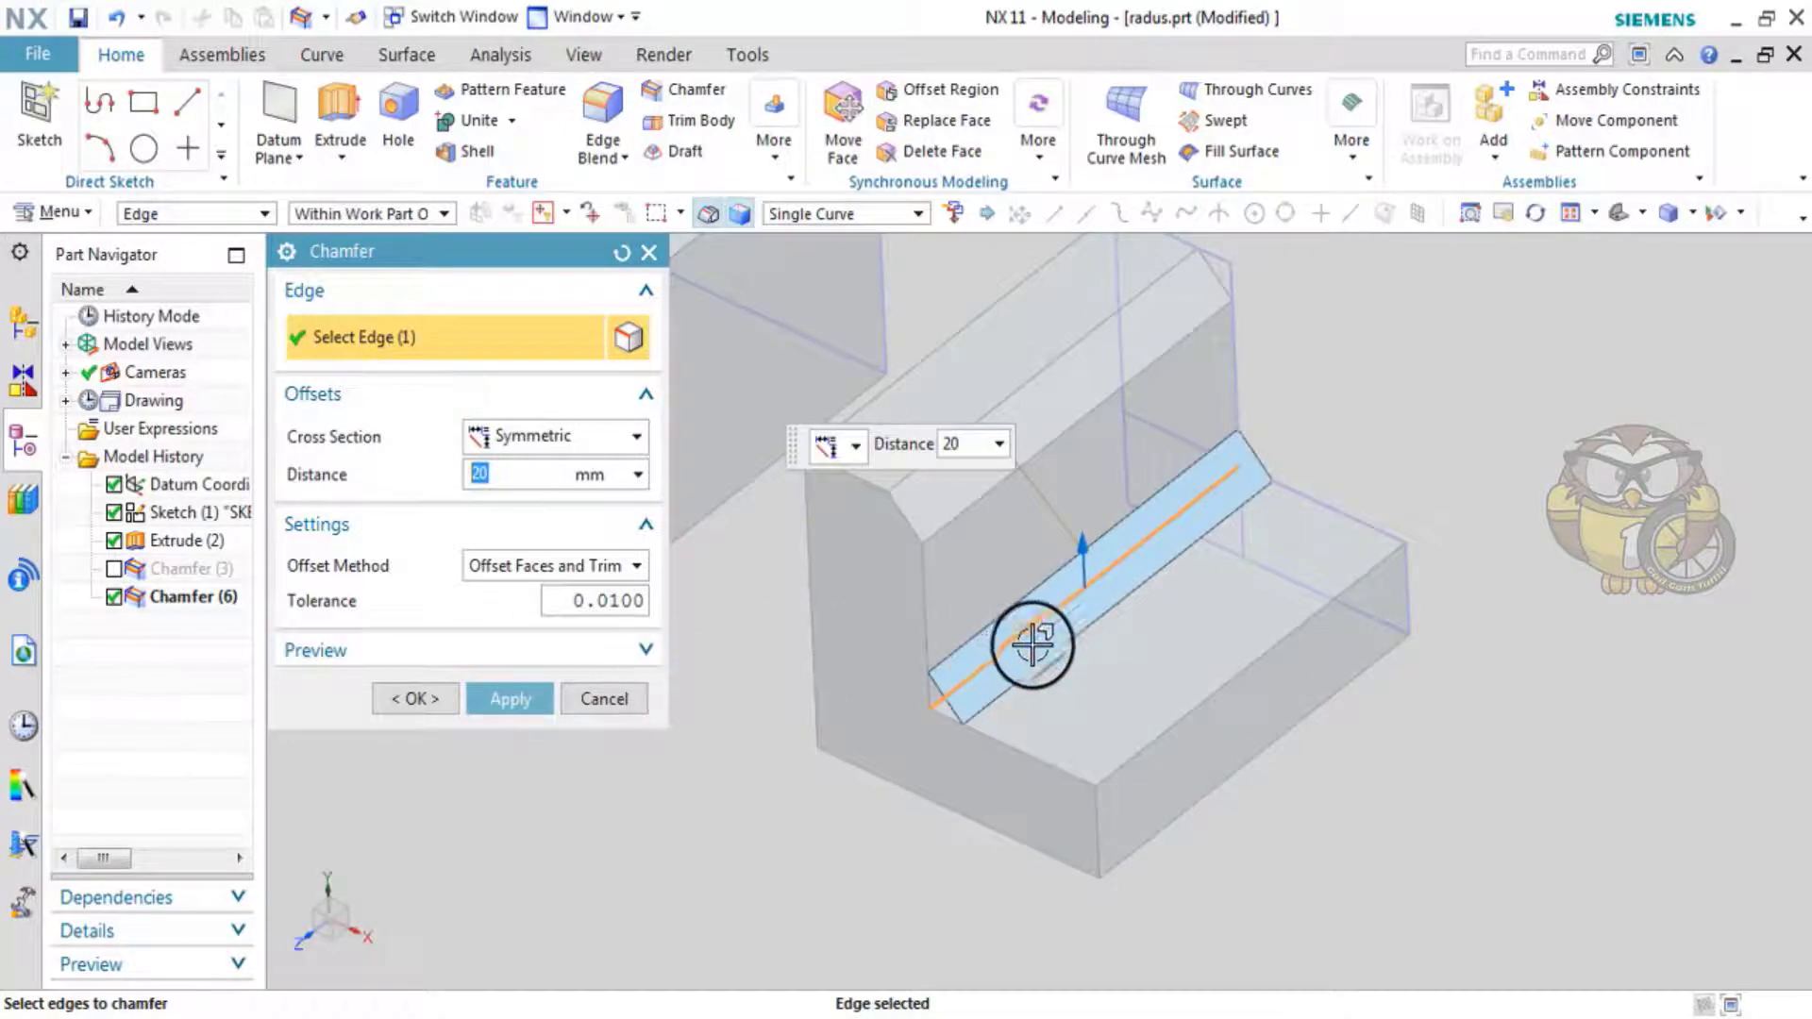
{"action": "scroll", "coordinate": [1032, 646], "scroll_direction": "up", "scroll_amount": 2}
{"action": "left_click", "coordinate": [510, 698]}
{"action": "scroll", "coordinate": [817, 741], "scroll_direction": "up", "scroll_amount": 3}
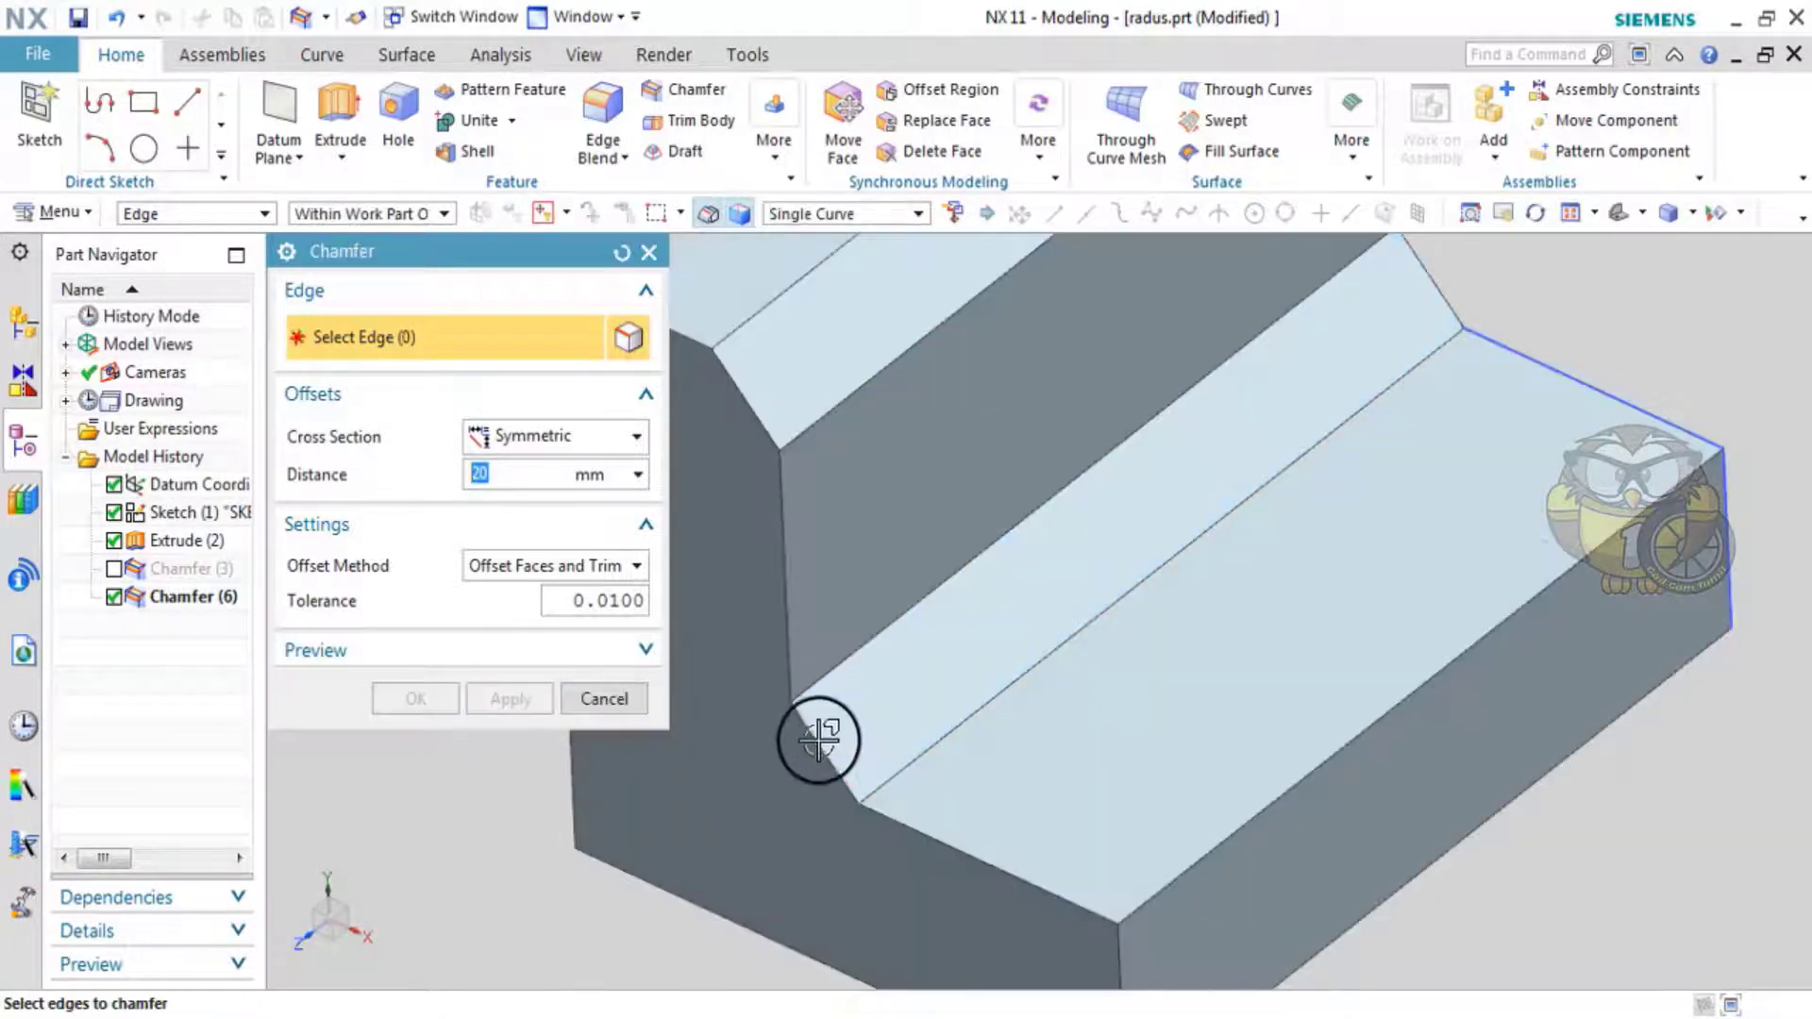
{"action": "scroll", "coordinate": [732, 660], "scroll_direction": "up", "scroll_amount": 3}
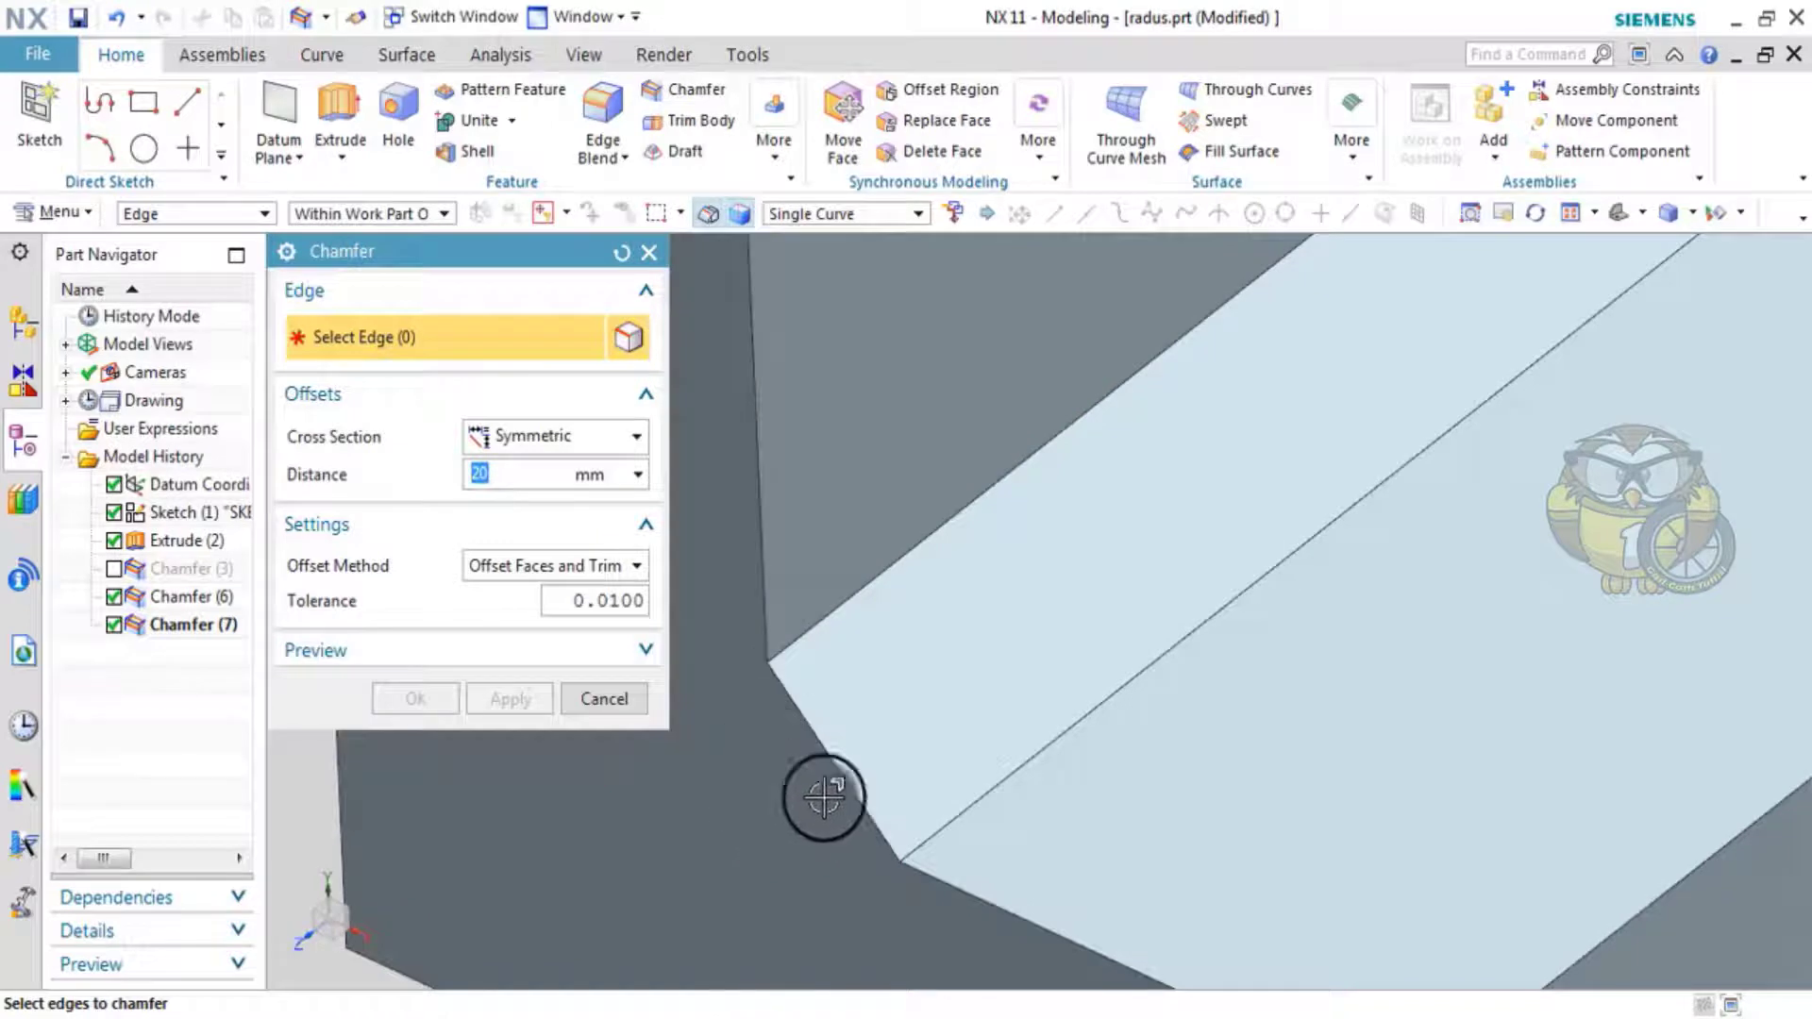
{"action": "scroll", "coordinate": [823, 797], "scroll_direction": "down", "scroll_amount": 5}
{"action": "scroll", "coordinate": [943, 778], "scroll_direction": "up", "scroll_amount": 2}
{"action": "middle_click_drag", "start_coordinate": [938, 776], "coordinate": [994, 760]}
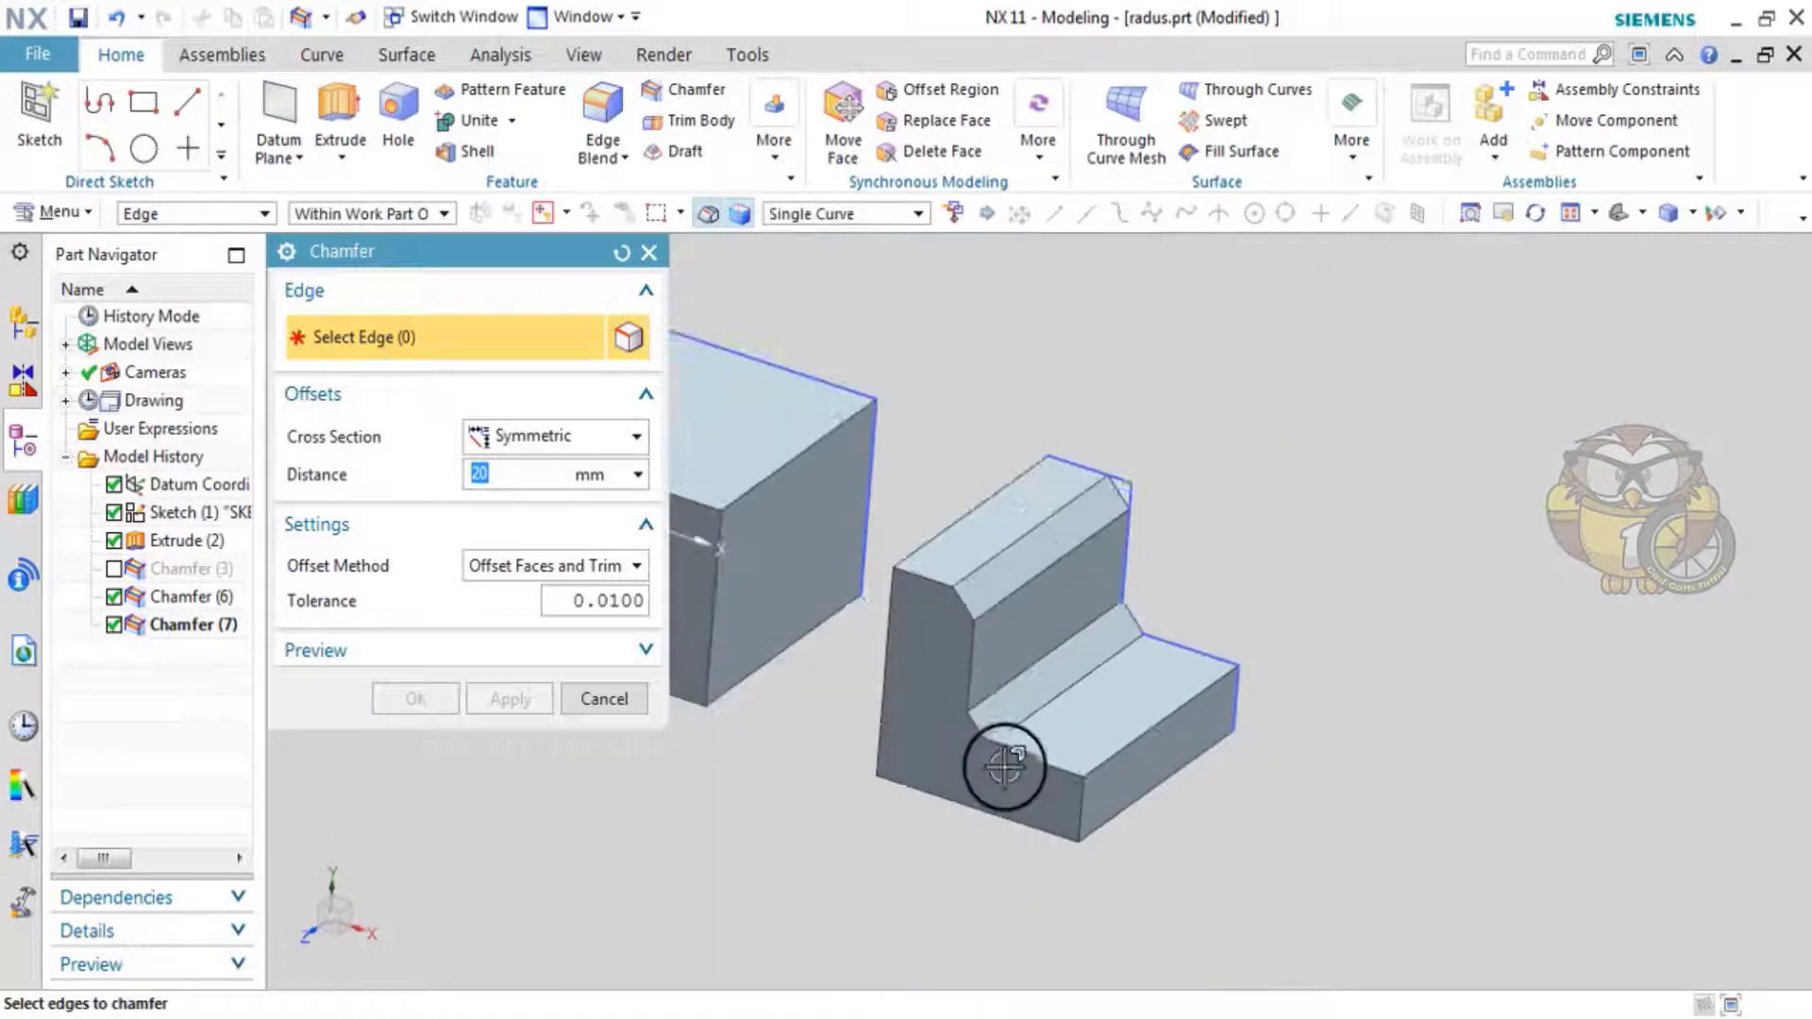
{"action": "scroll", "coordinate": [1004, 766], "scroll_direction": "up", "scroll_amount": 1}
{"action": "scroll", "coordinate": [1022, 735], "scroll_direction": "down", "scroll_amount": 3}
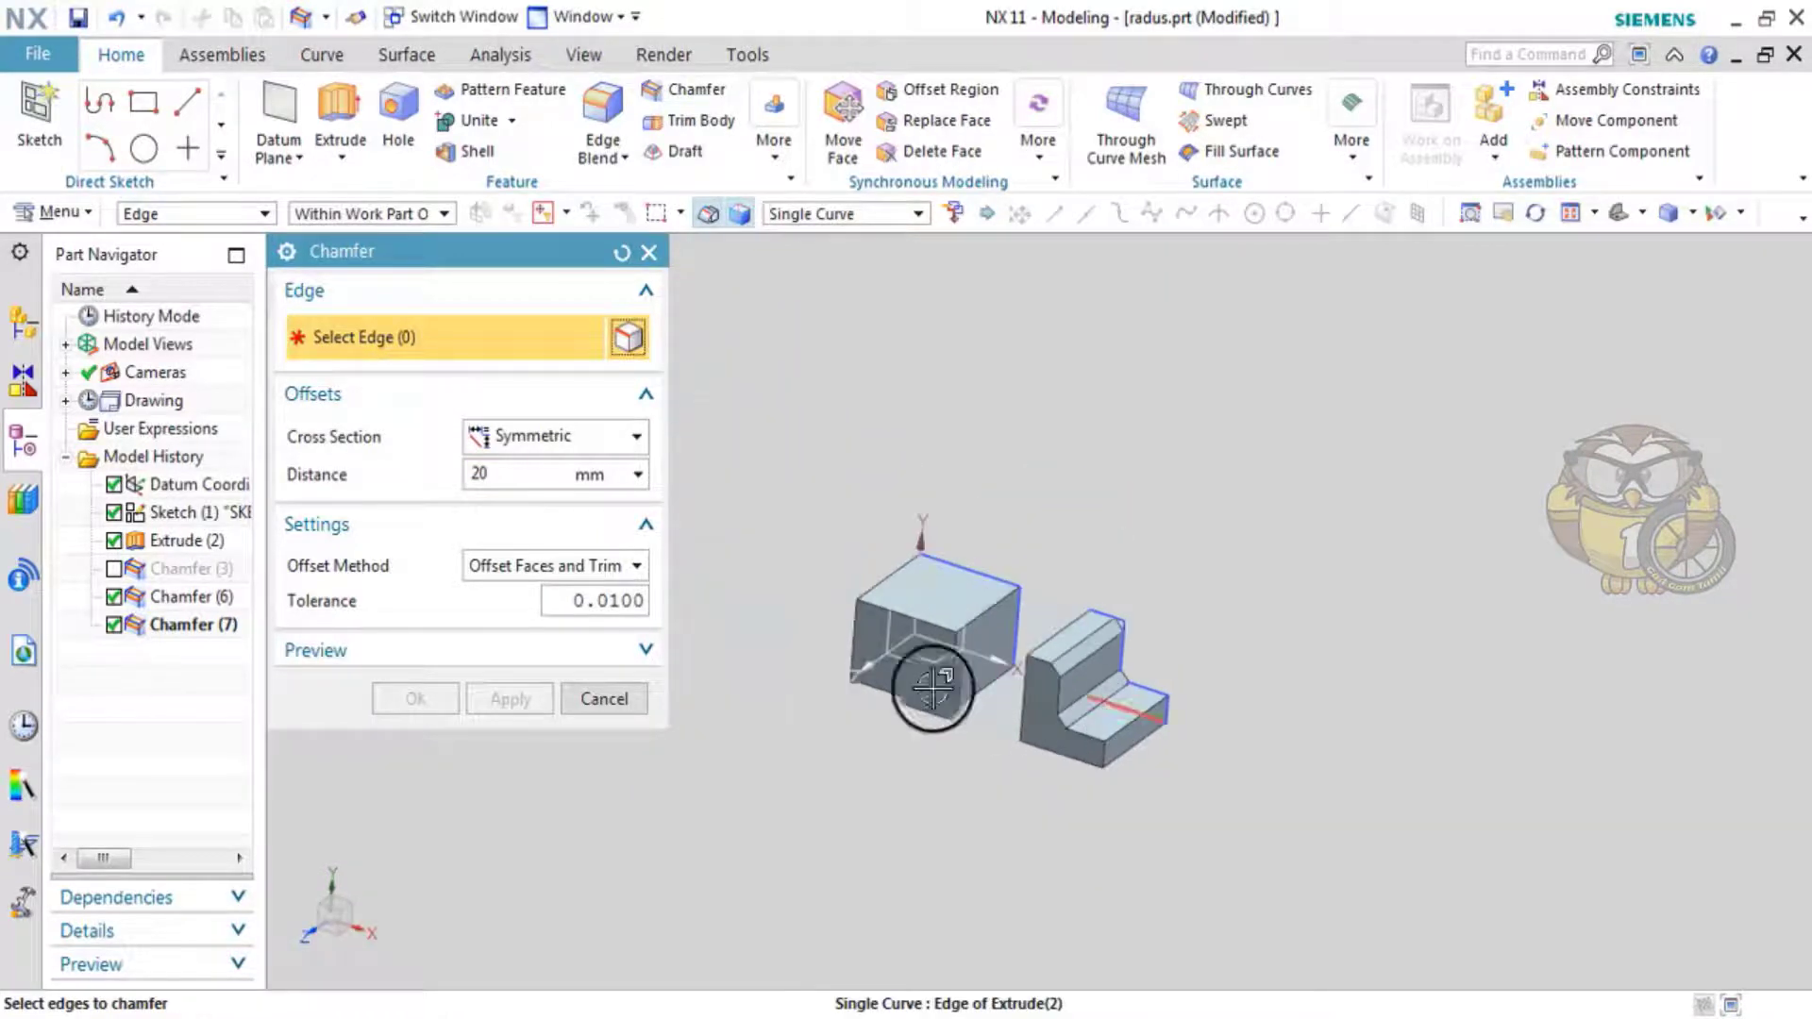
{"action": "left_click", "coordinate": [604, 698]}
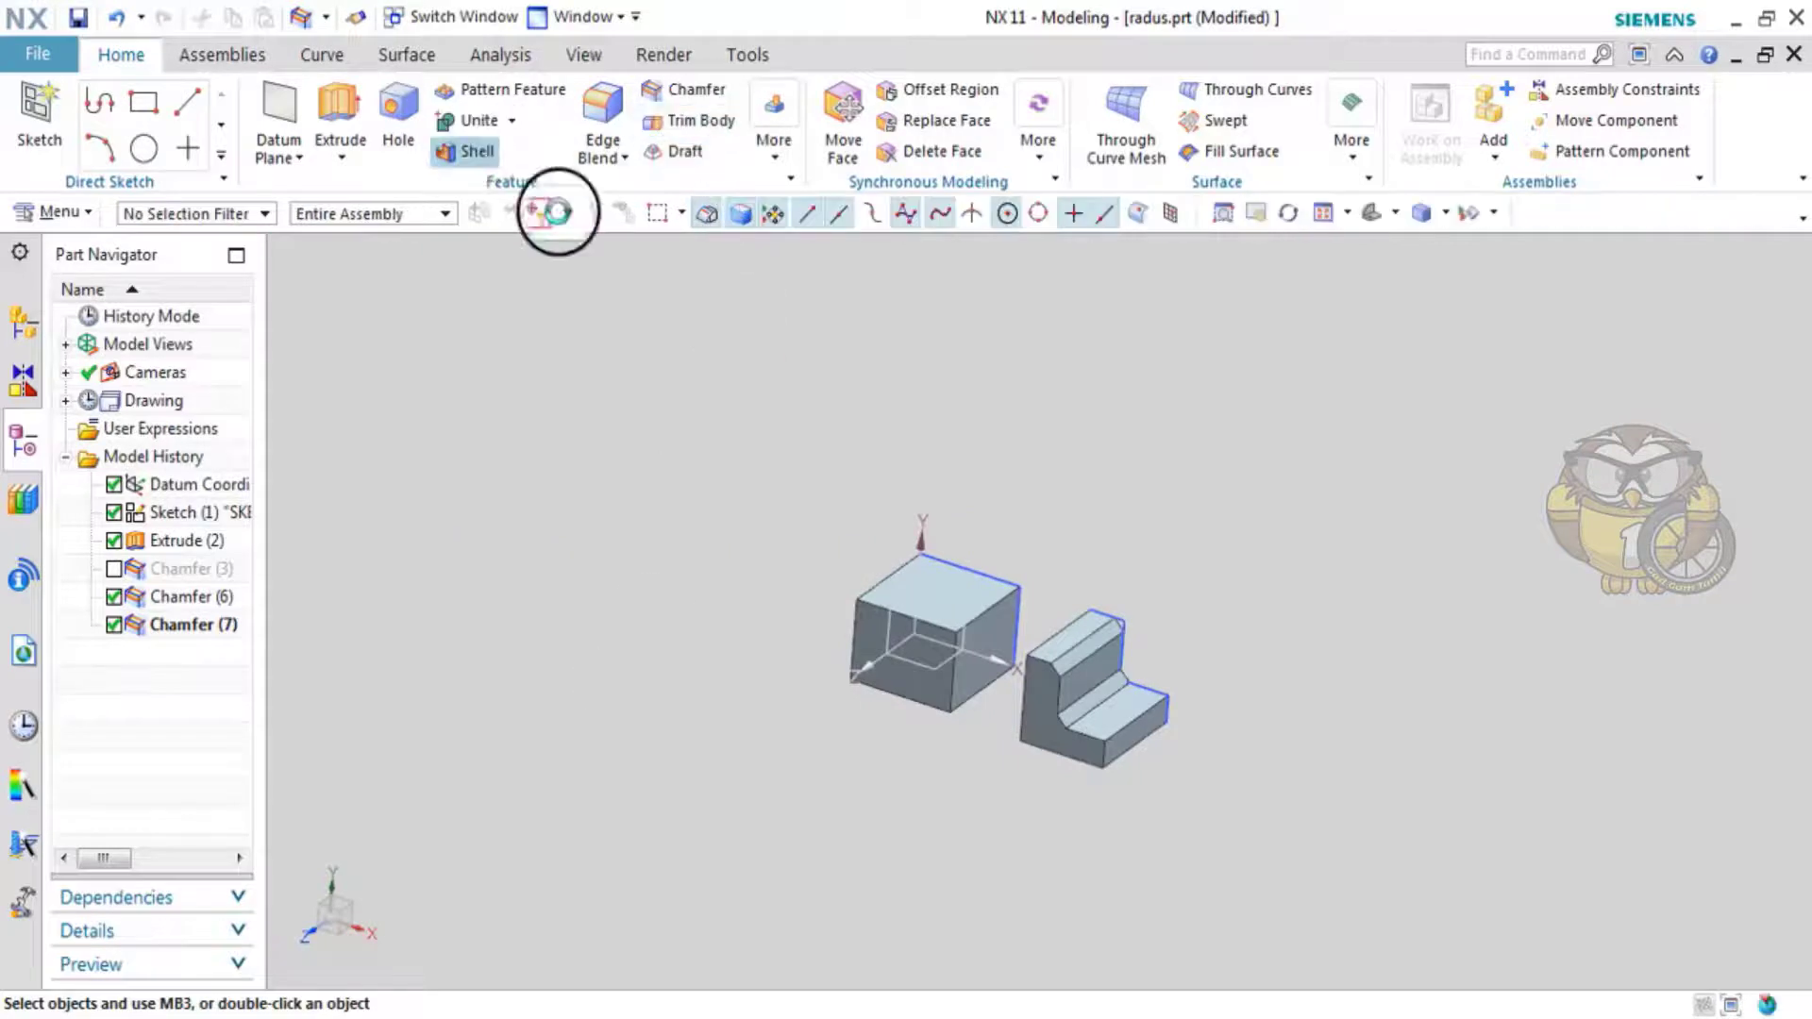
- Hollow the box with 25 mm walls, removing its top face
{"action": "scroll", "coordinate": [943, 604], "scroll_direction": "up", "scroll_amount": 5}
{"action": "left_click", "coordinate": [987, 608]}
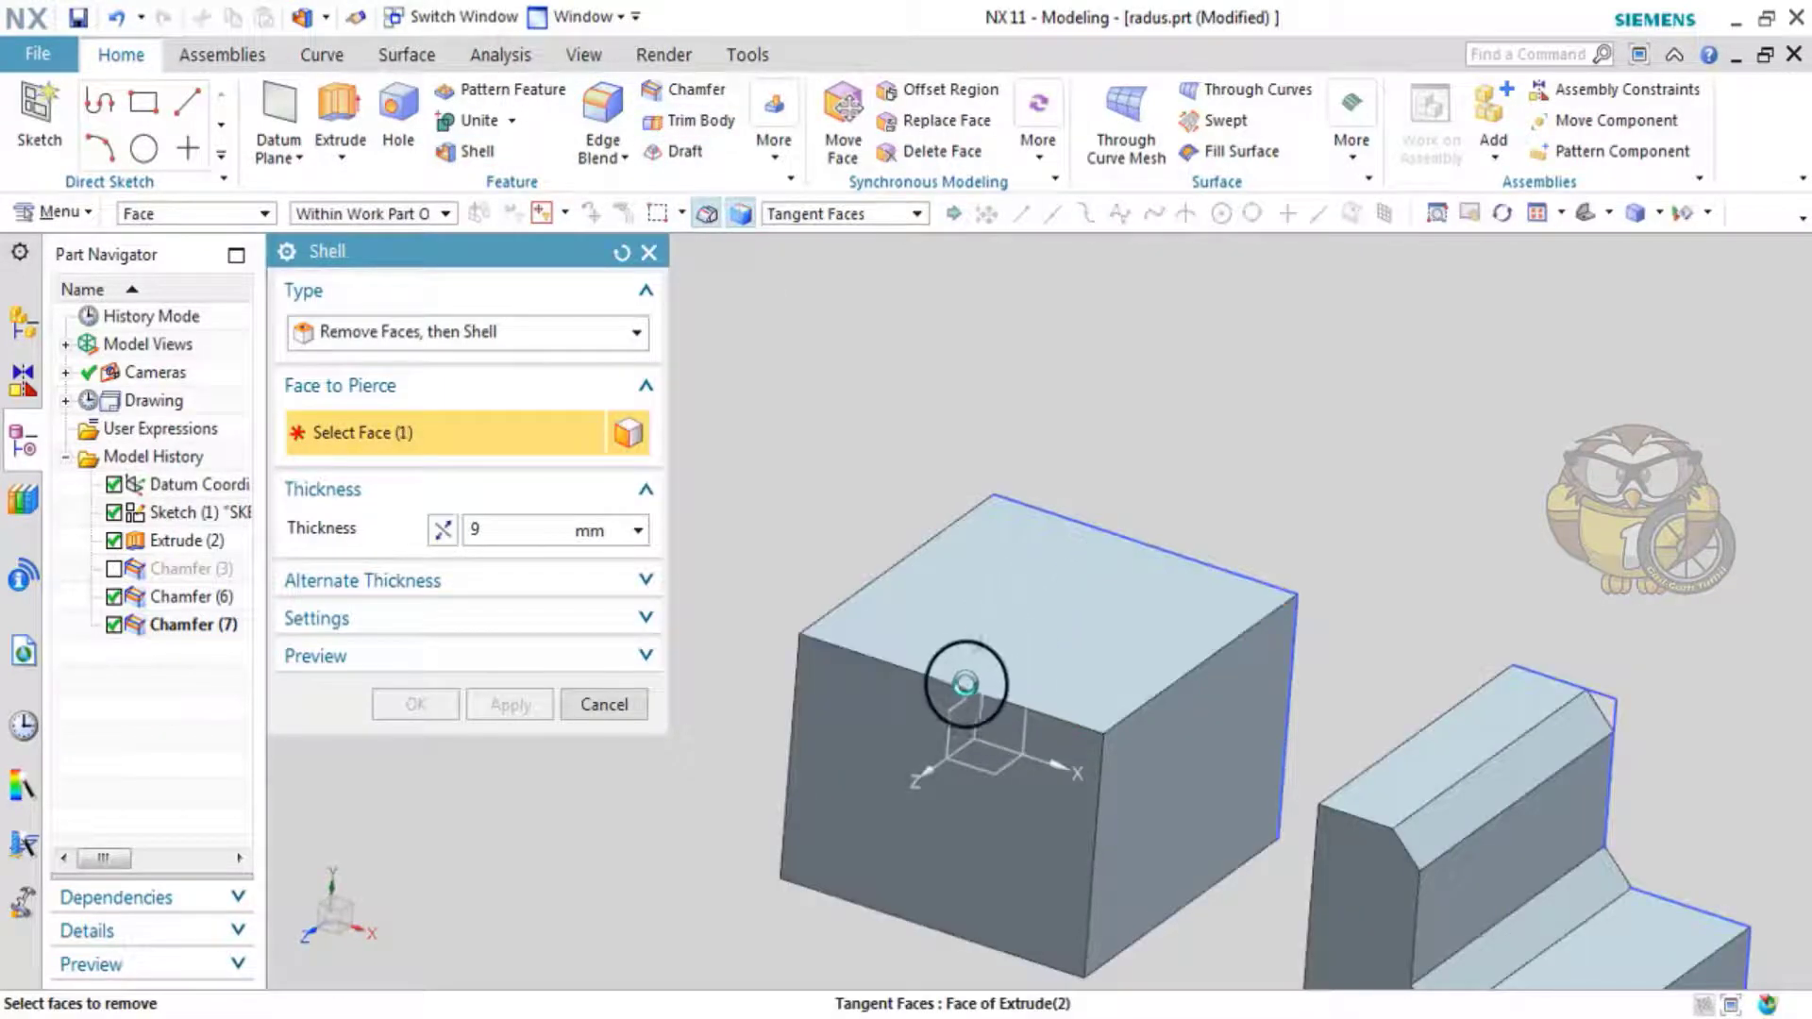
{"action": "type", "text": "25"}
{"action": "key", "text": "Return"}
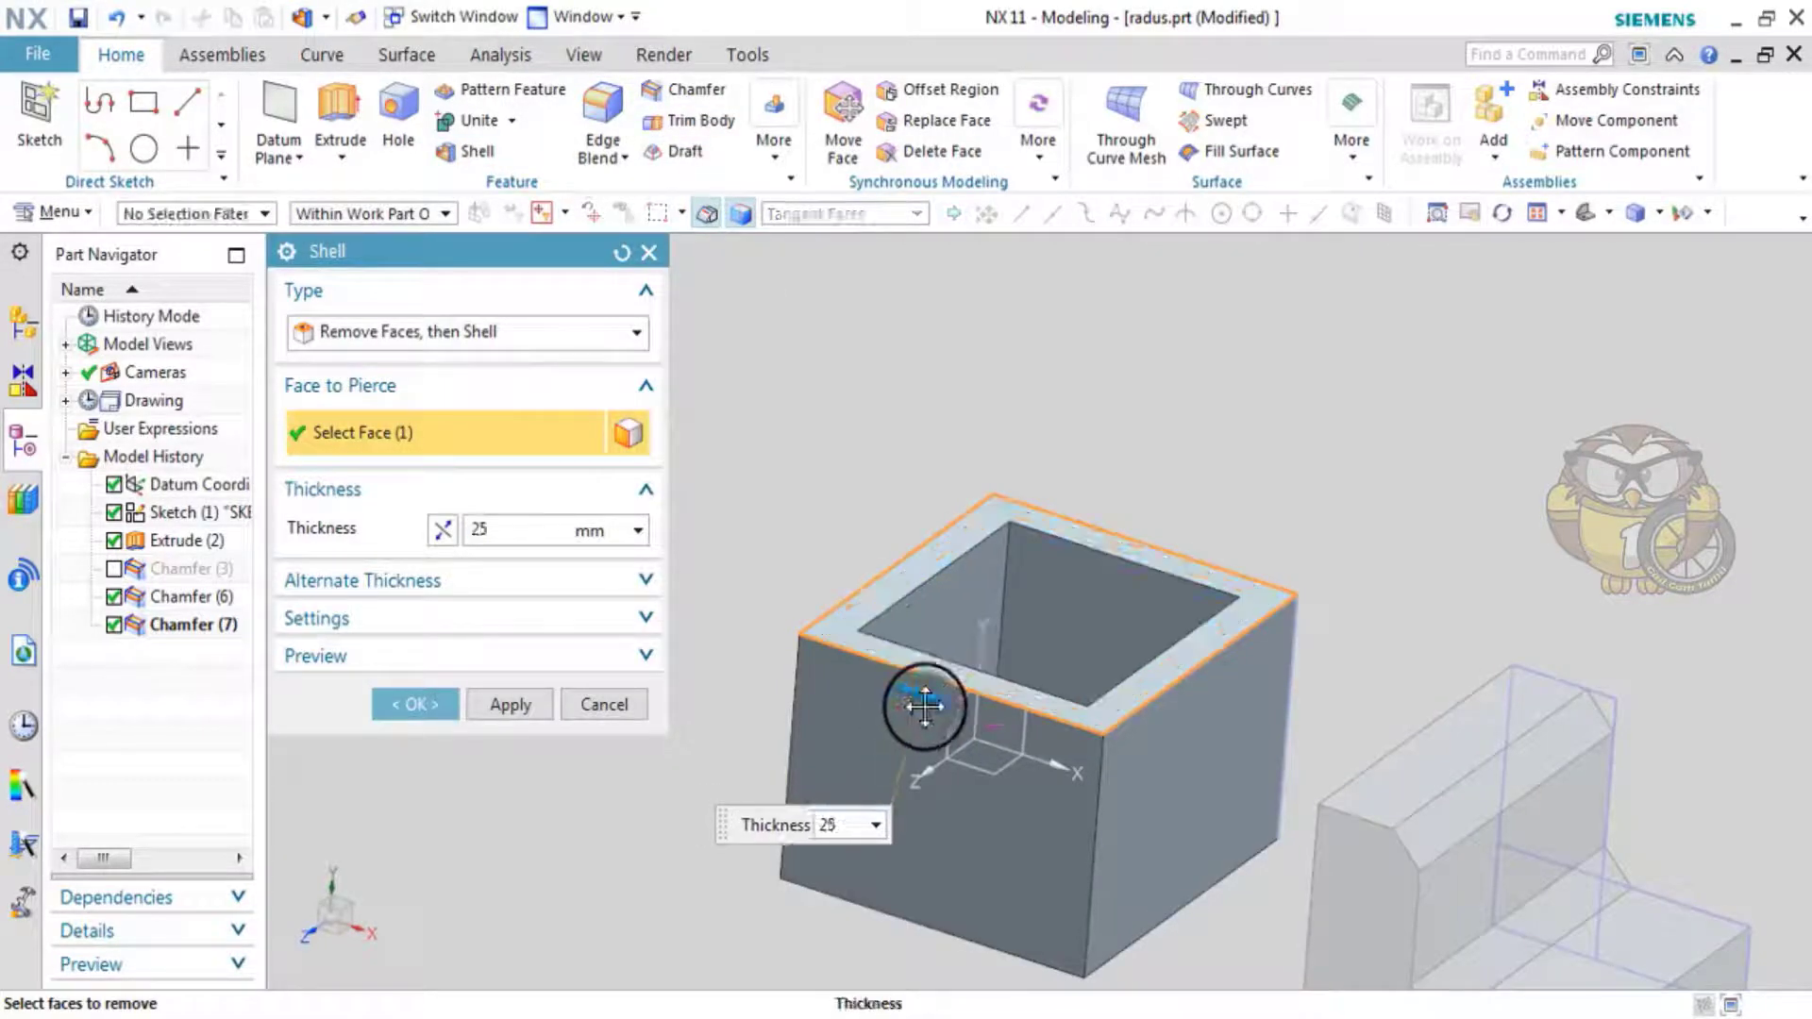
{"action": "left_click", "coordinate": [424, 699]}
{"action": "middle_click_drag", "start_coordinate": [768, 598], "coordinate": [712, 399]}
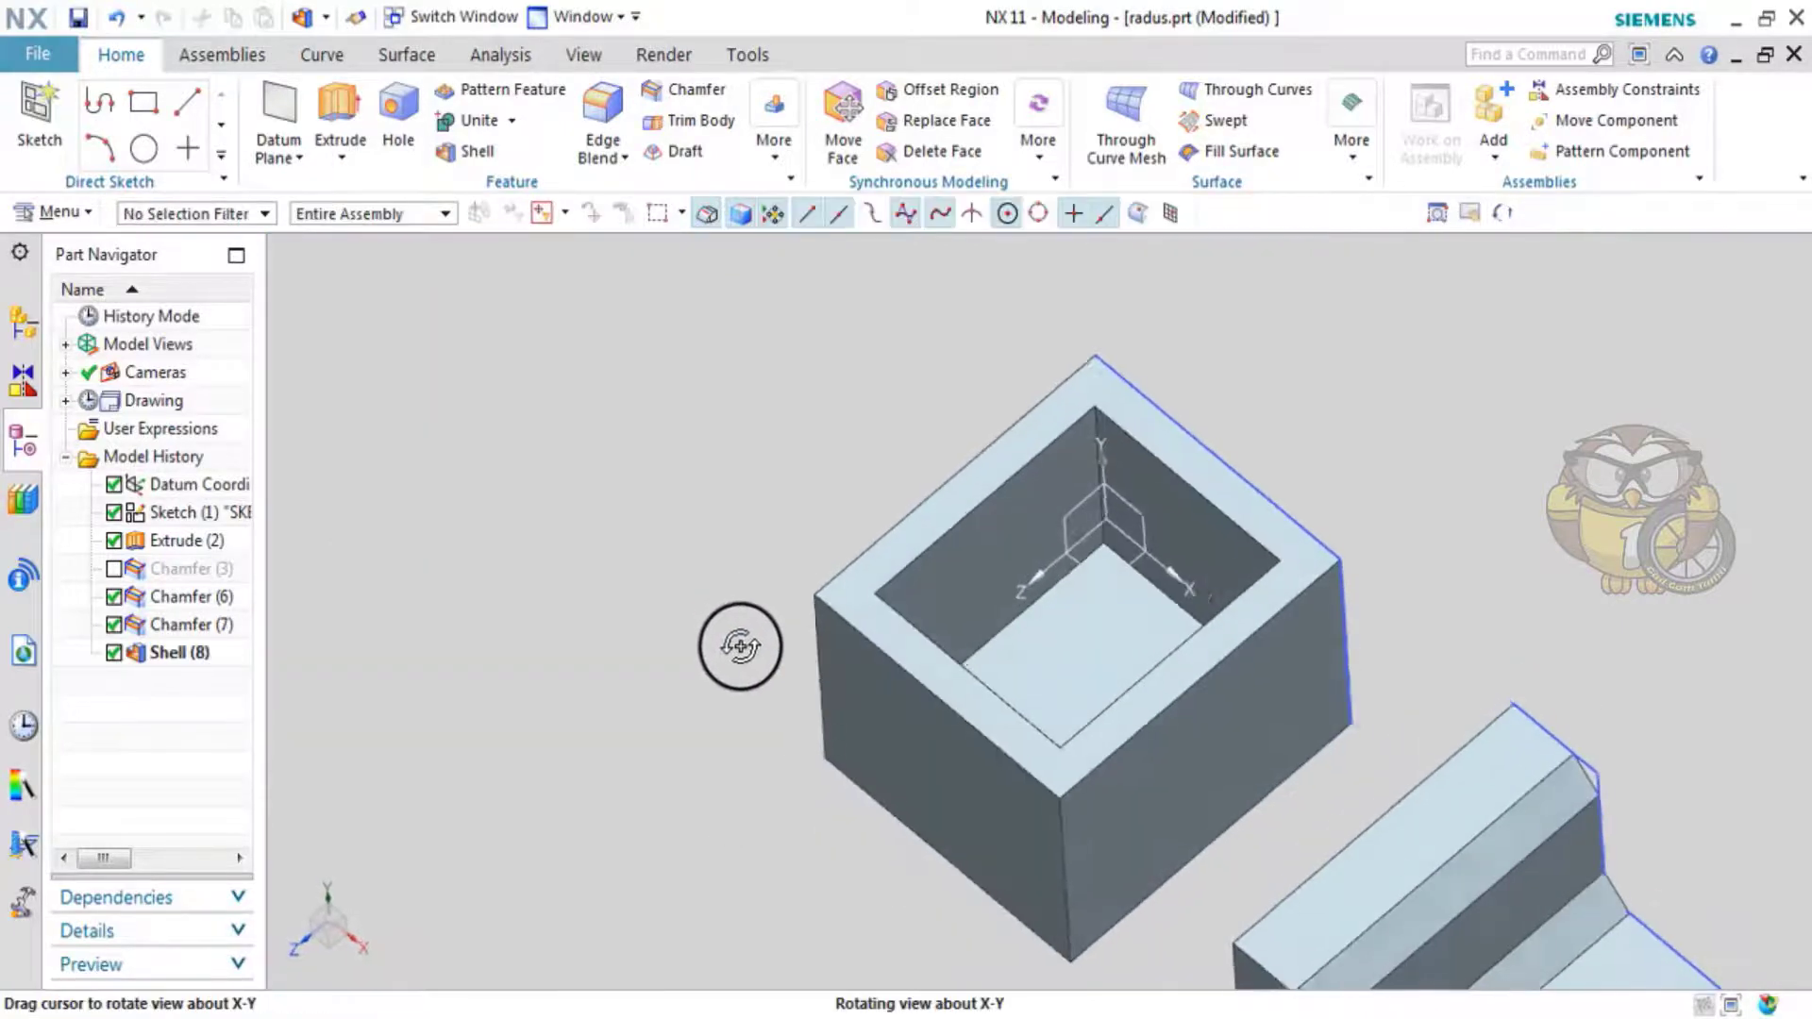
- Chamfer the four inner rim edges of the shell at Symmetric 20 mm
{"action": "left_click", "coordinate": [675, 136]}
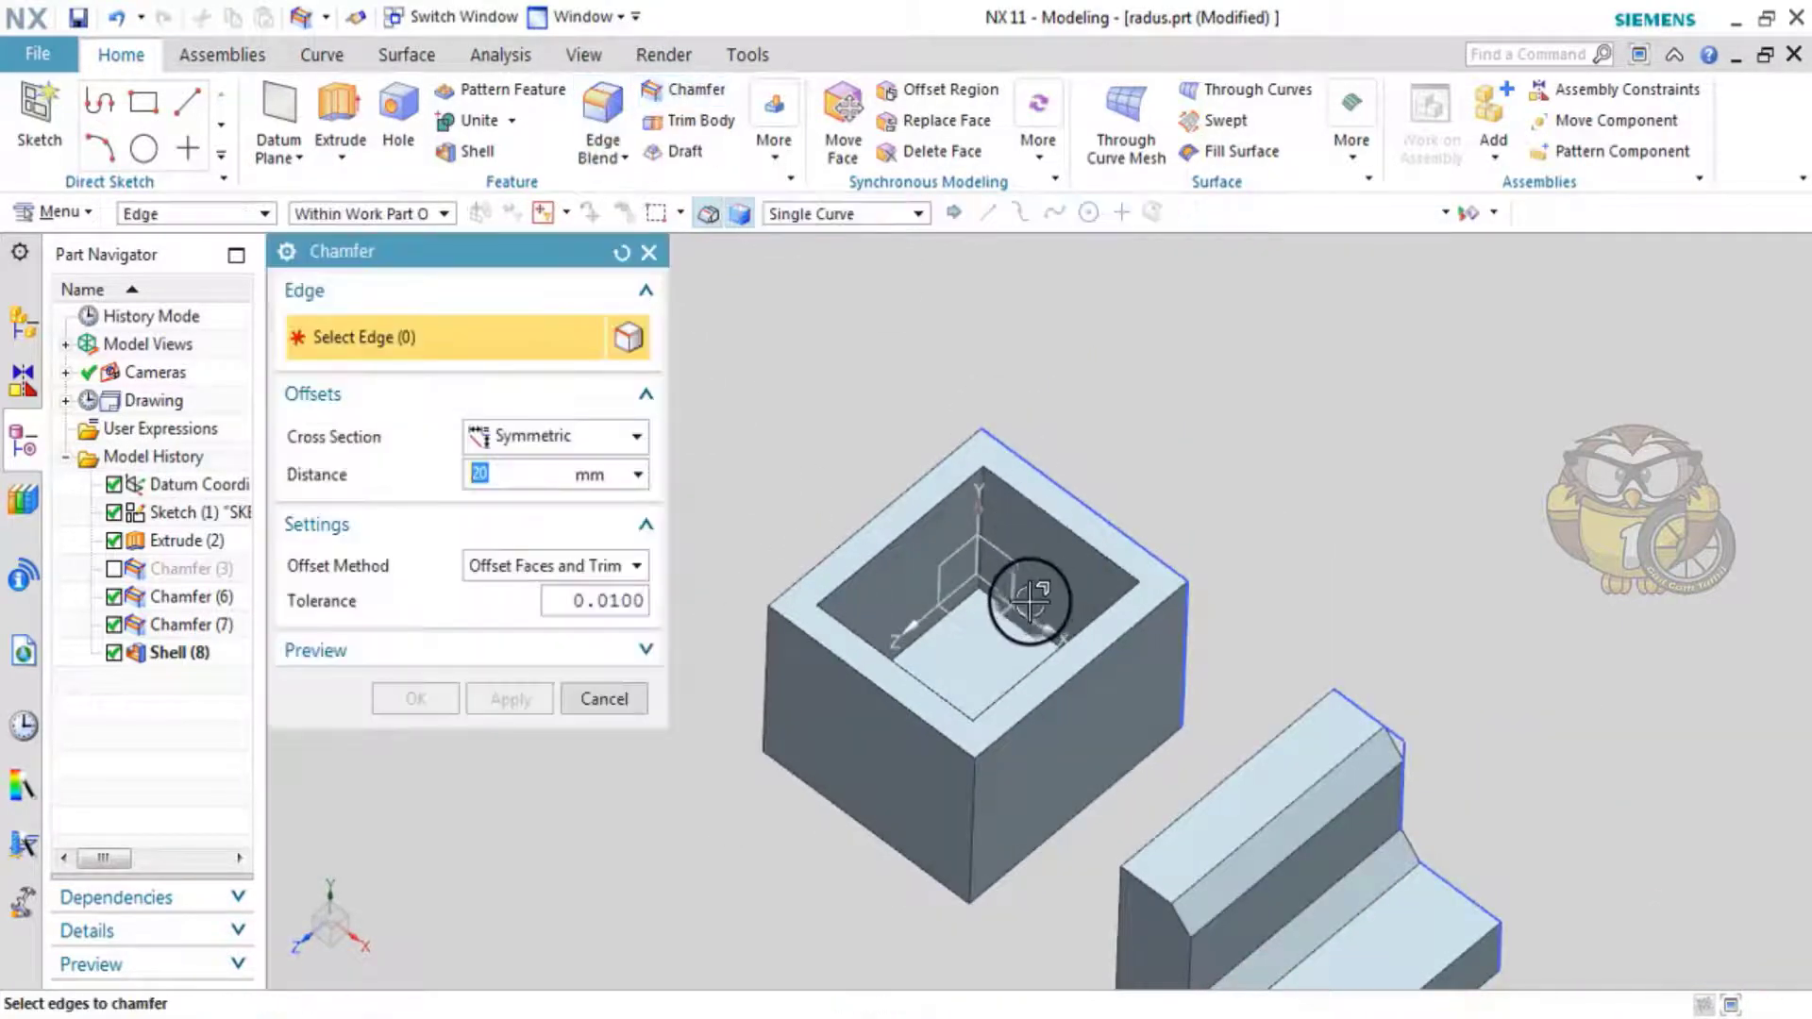
{"action": "scroll", "coordinate": [971, 651], "scroll_direction": "up", "scroll_amount": 5}
{"action": "left_click", "coordinate": [971, 651]}
{"action": "scroll", "coordinate": [776, 604], "scroll_direction": "down", "scroll_amount": 3}
{"action": "left_click", "coordinate": [850, 436]}
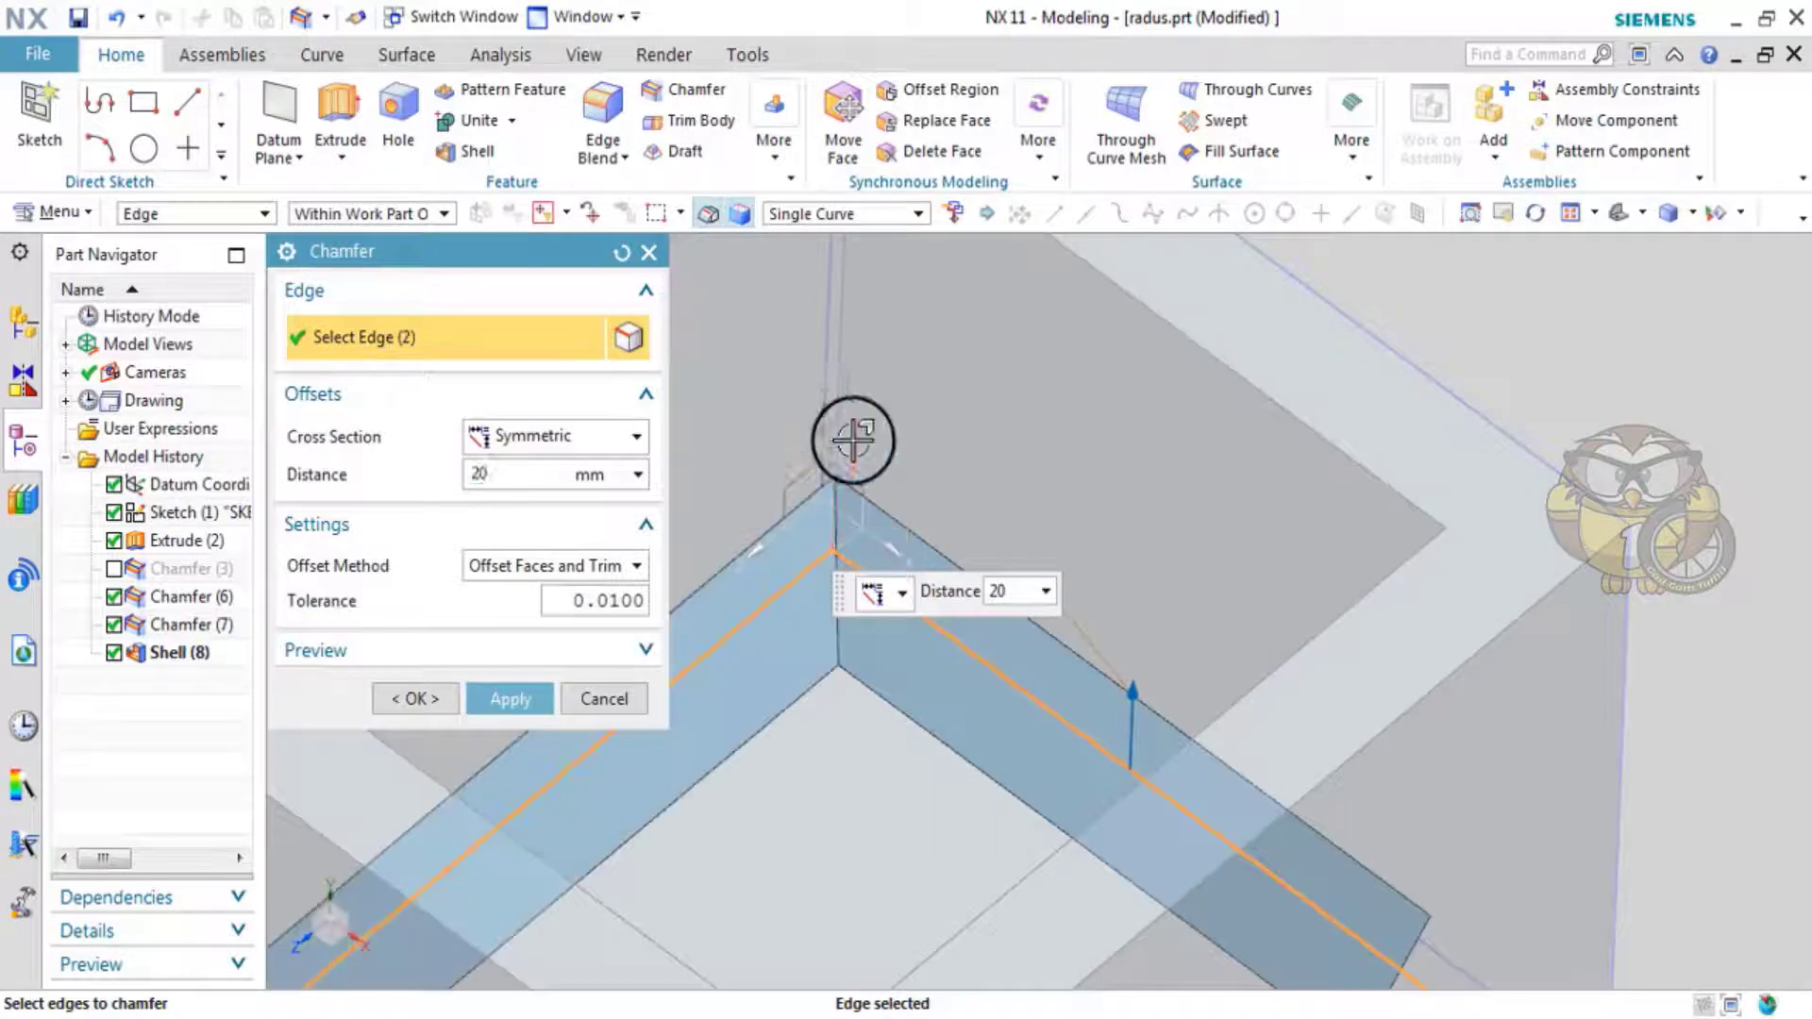
{"action": "left_click", "coordinate": [829, 384]}
{"action": "mouse_move", "coordinate": [962, 680]}
{"action": "middle_mouse_down"}
{"action": "mouse_move", "coordinate": [978, 758]}
{"action": "mouse_move", "coordinate": [1060, 635]}
{"action": "middle_mouse_up"}
{"action": "scroll", "coordinate": [1060, 618], "scroll_direction": "up", "scroll_amount": 3}
{"action": "left_click", "coordinate": [1062, 600]}
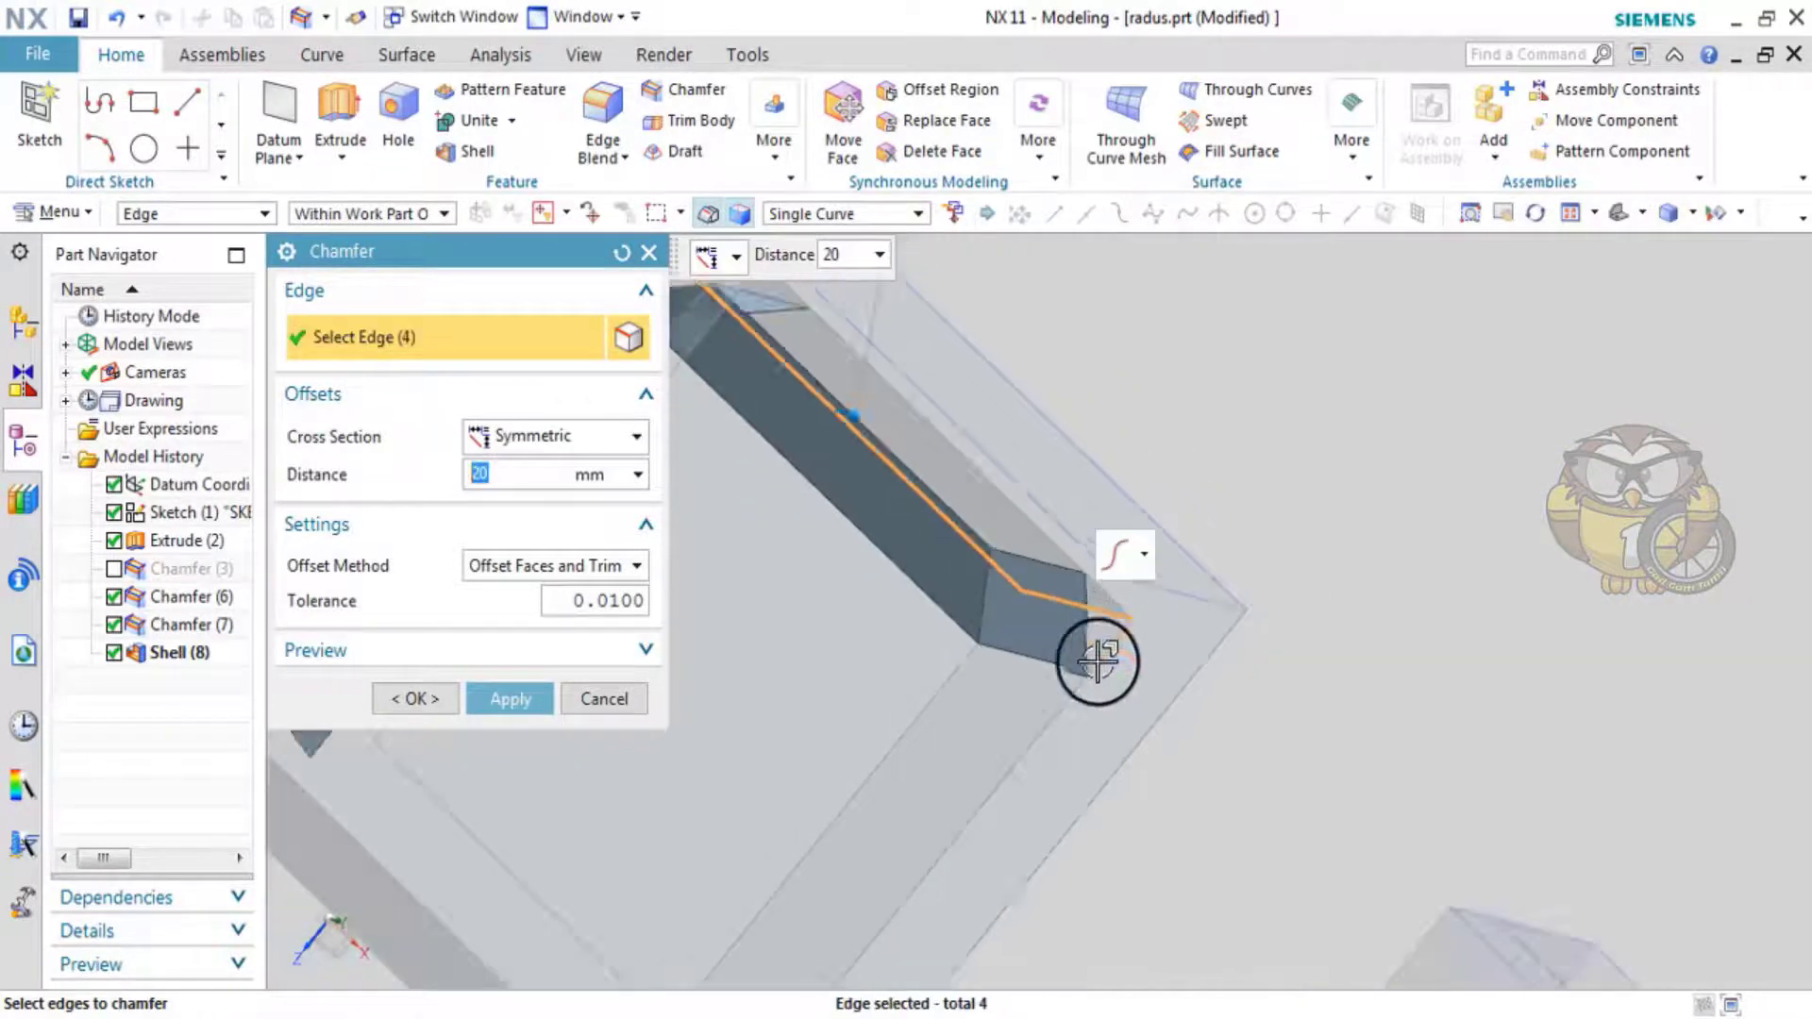
{"action": "middle_click", "coordinate": [512, 469]}
- Pick an outer top edge of the box, then exit the Chamfer command
{"action": "left_click", "coordinate": [977, 703]}
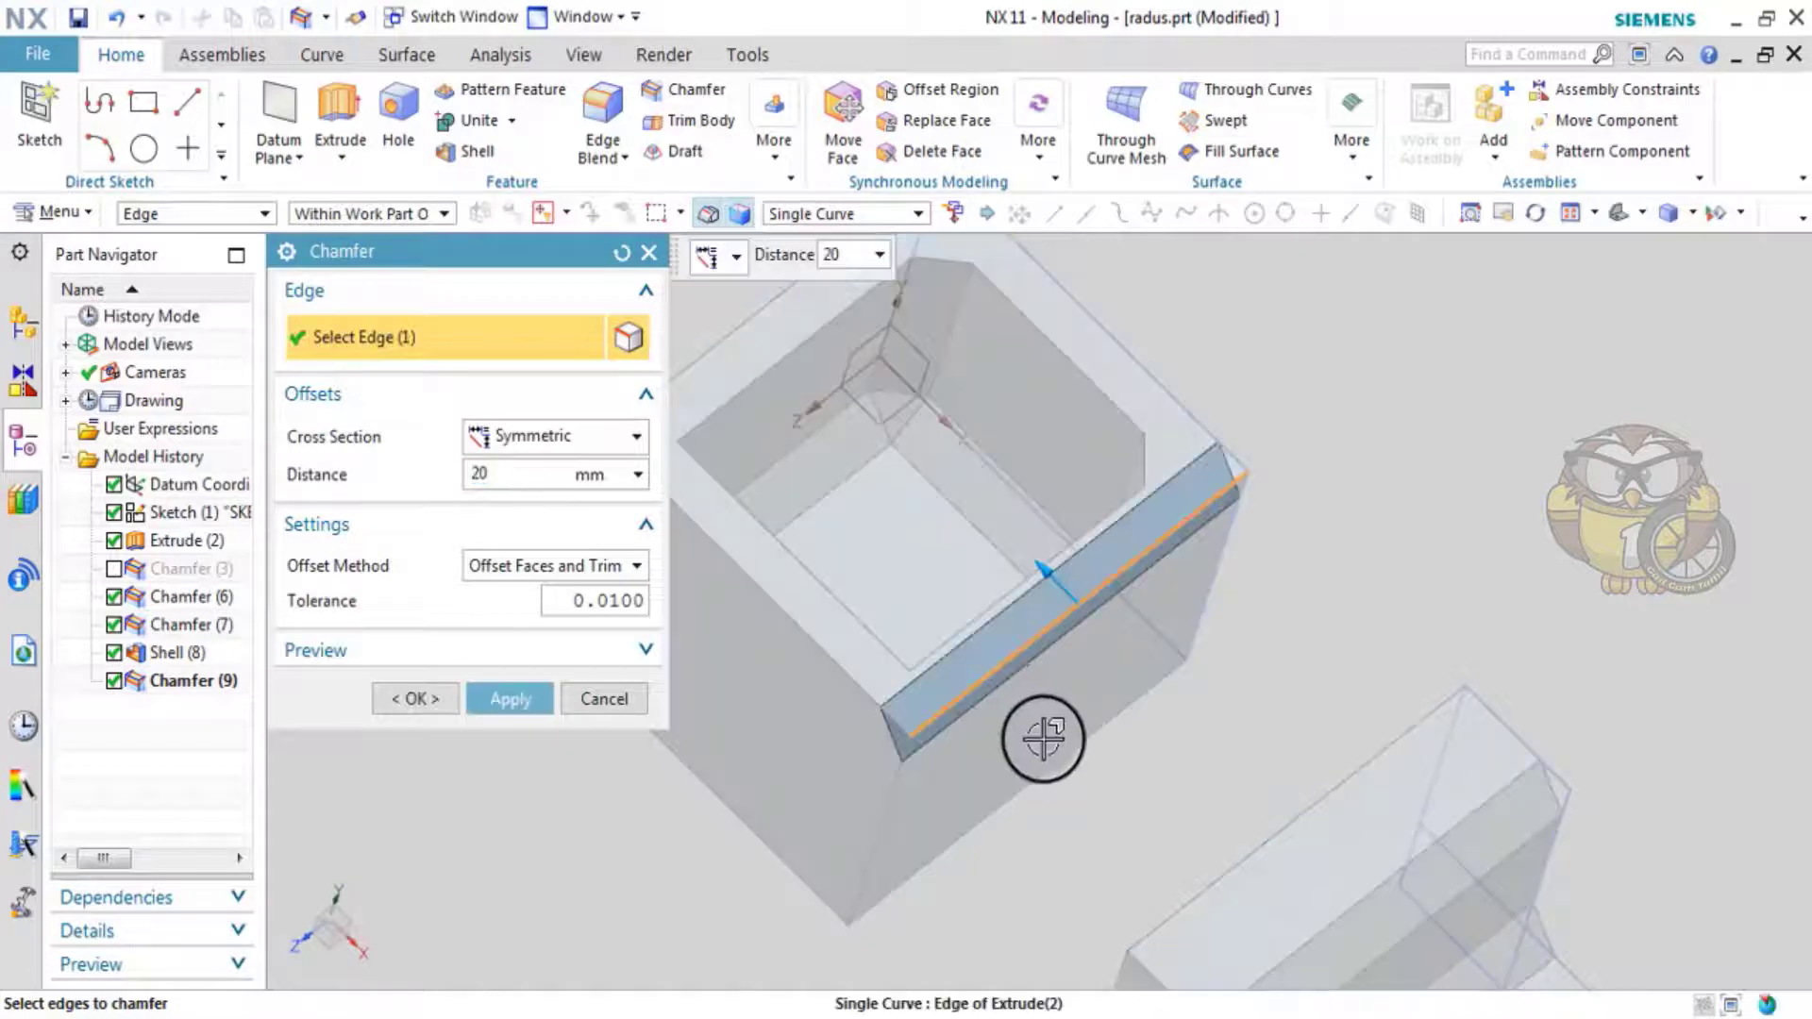
{"action": "middle_click", "coordinate": [987, 663]}
{"action": "scroll", "coordinate": [1005, 665], "scroll_direction": "down", "scroll_amount": 3}
{"action": "scroll", "coordinate": [1026, 673], "scroll_direction": "up", "scroll_amount": 4}
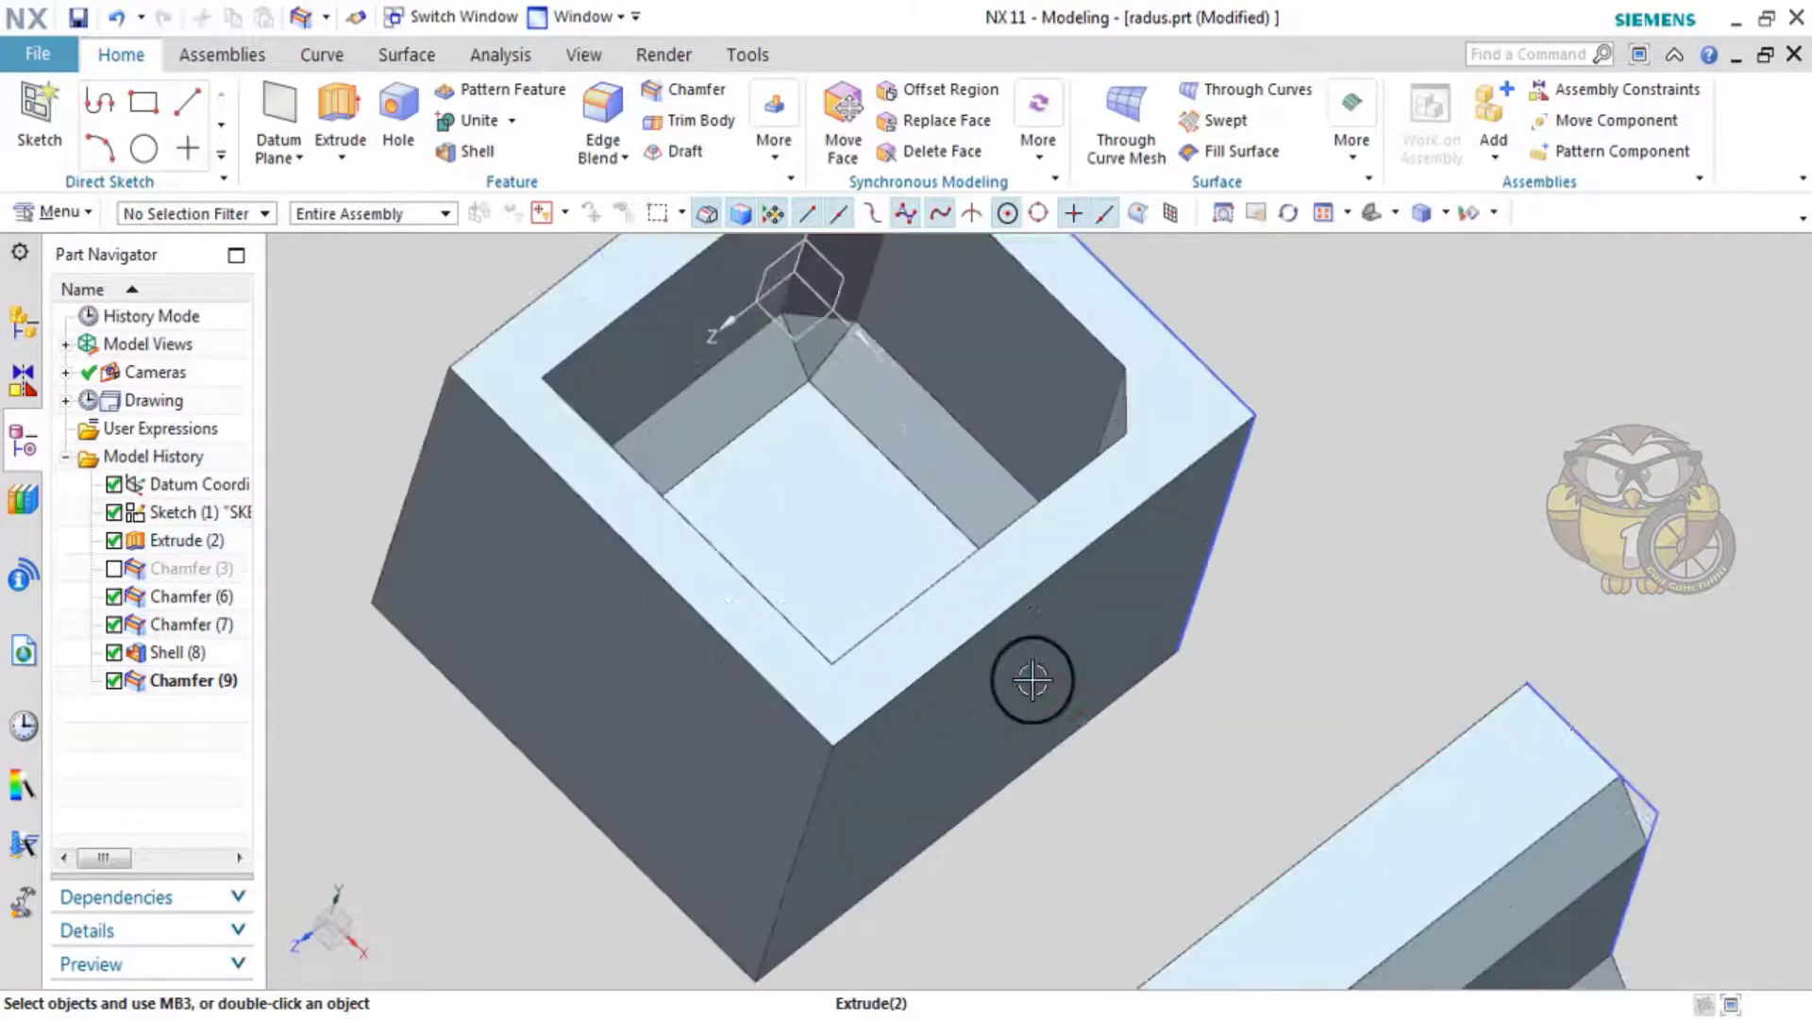
{"action": "scroll", "coordinate": [1035, 677], "scroll_direction": "down", "scroll_amount": 2}
- Delete the Chamfer (9) feature from the model history
{"action": "right_click", "coordinate": [208, 689]}
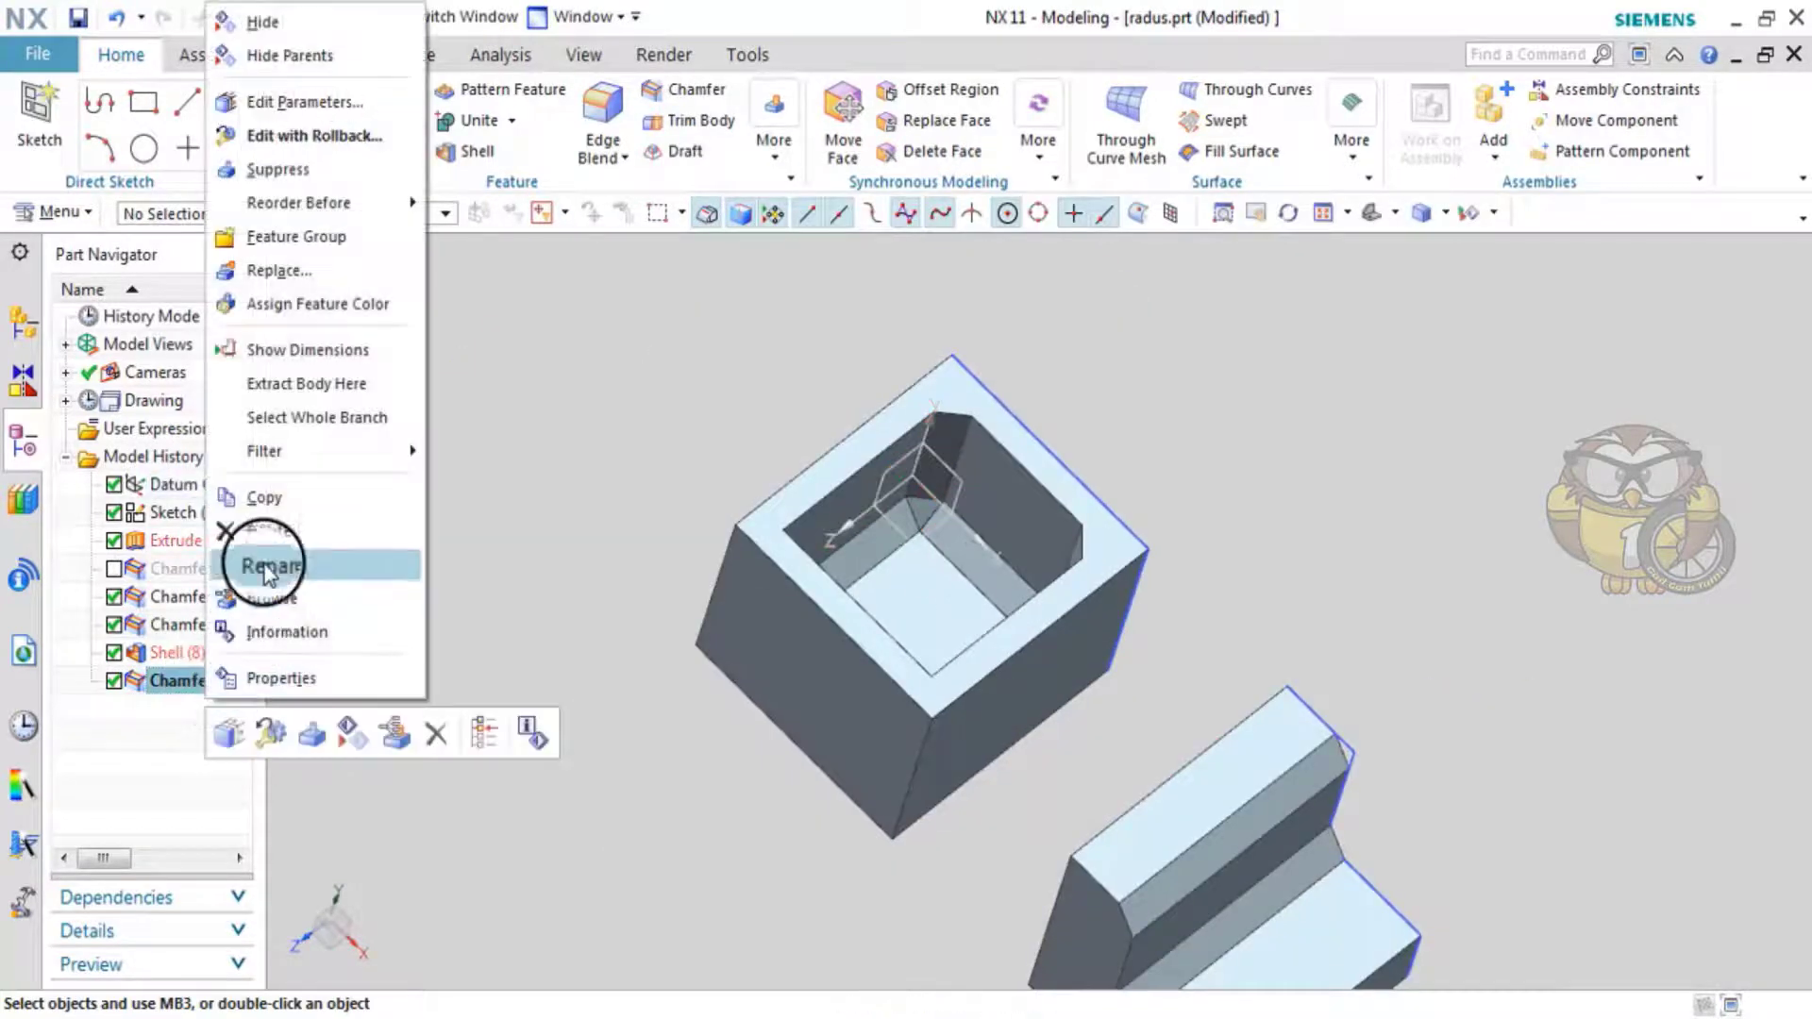
{"action": "left_click", "coordinate": [254, 569]}
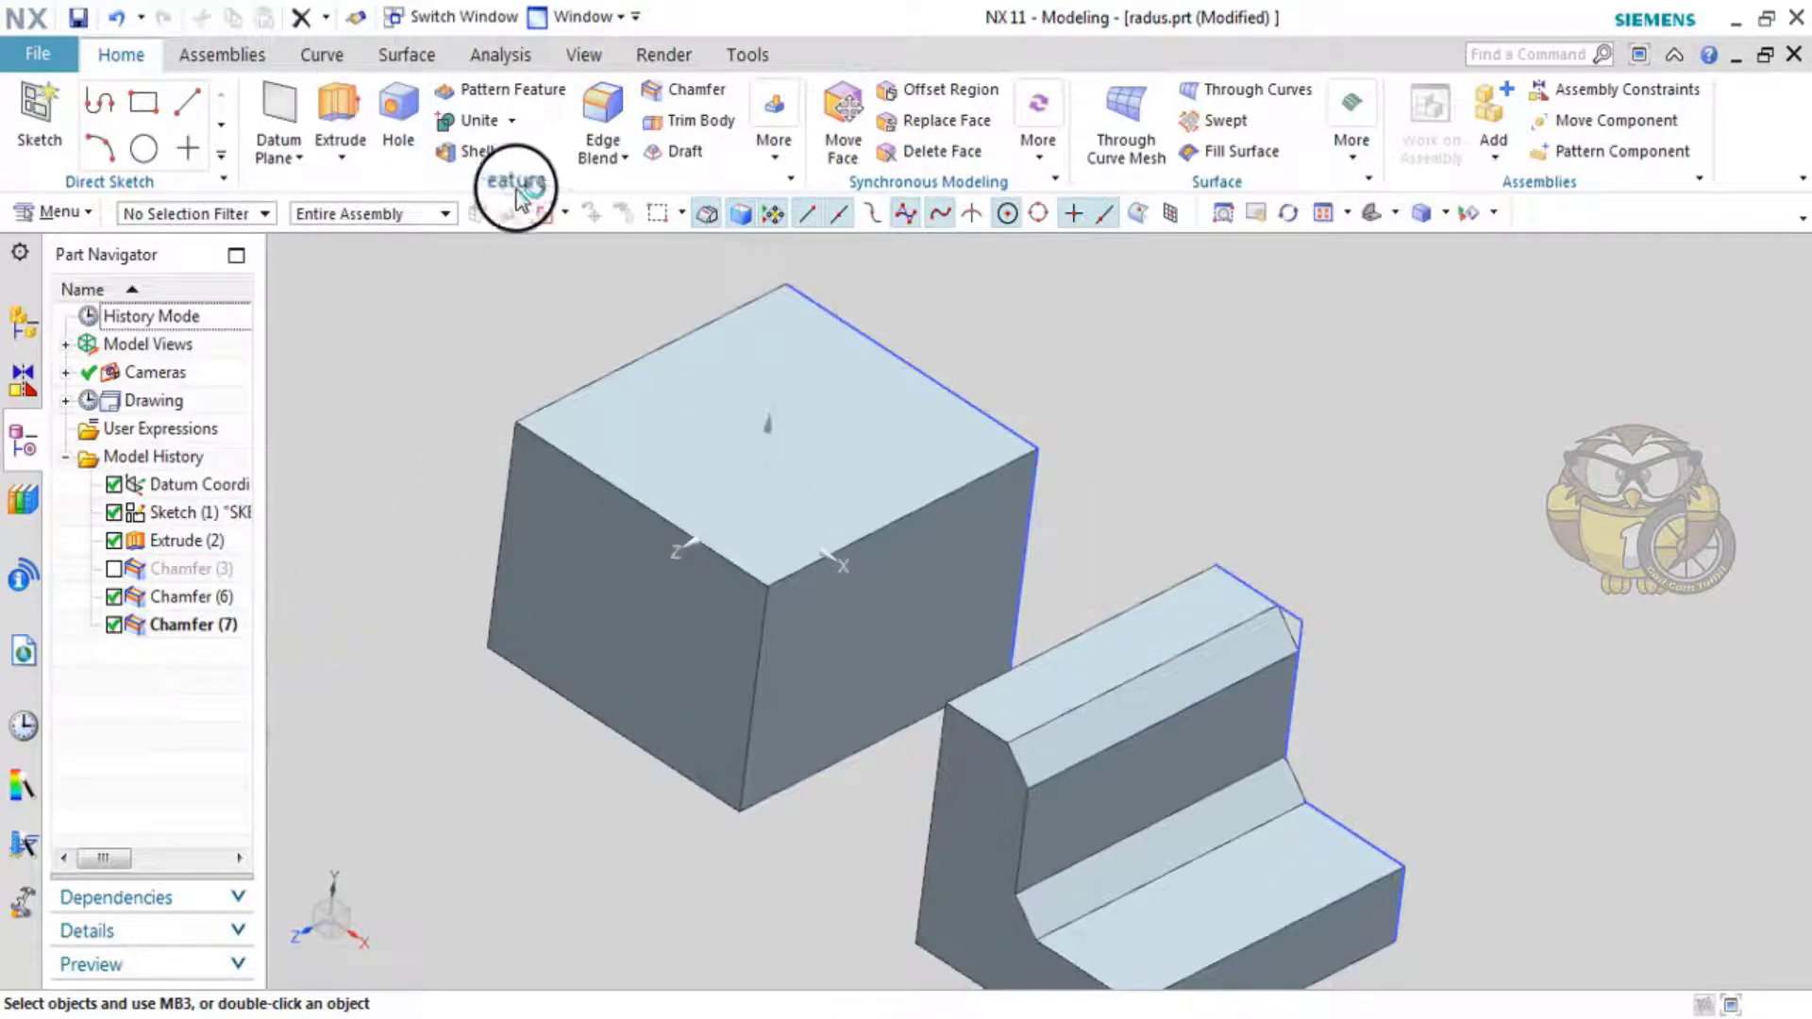
{"action": "scroll", "coordinate": [1111, 629], "scroll_direction": "down", "scroll_amount": 1}
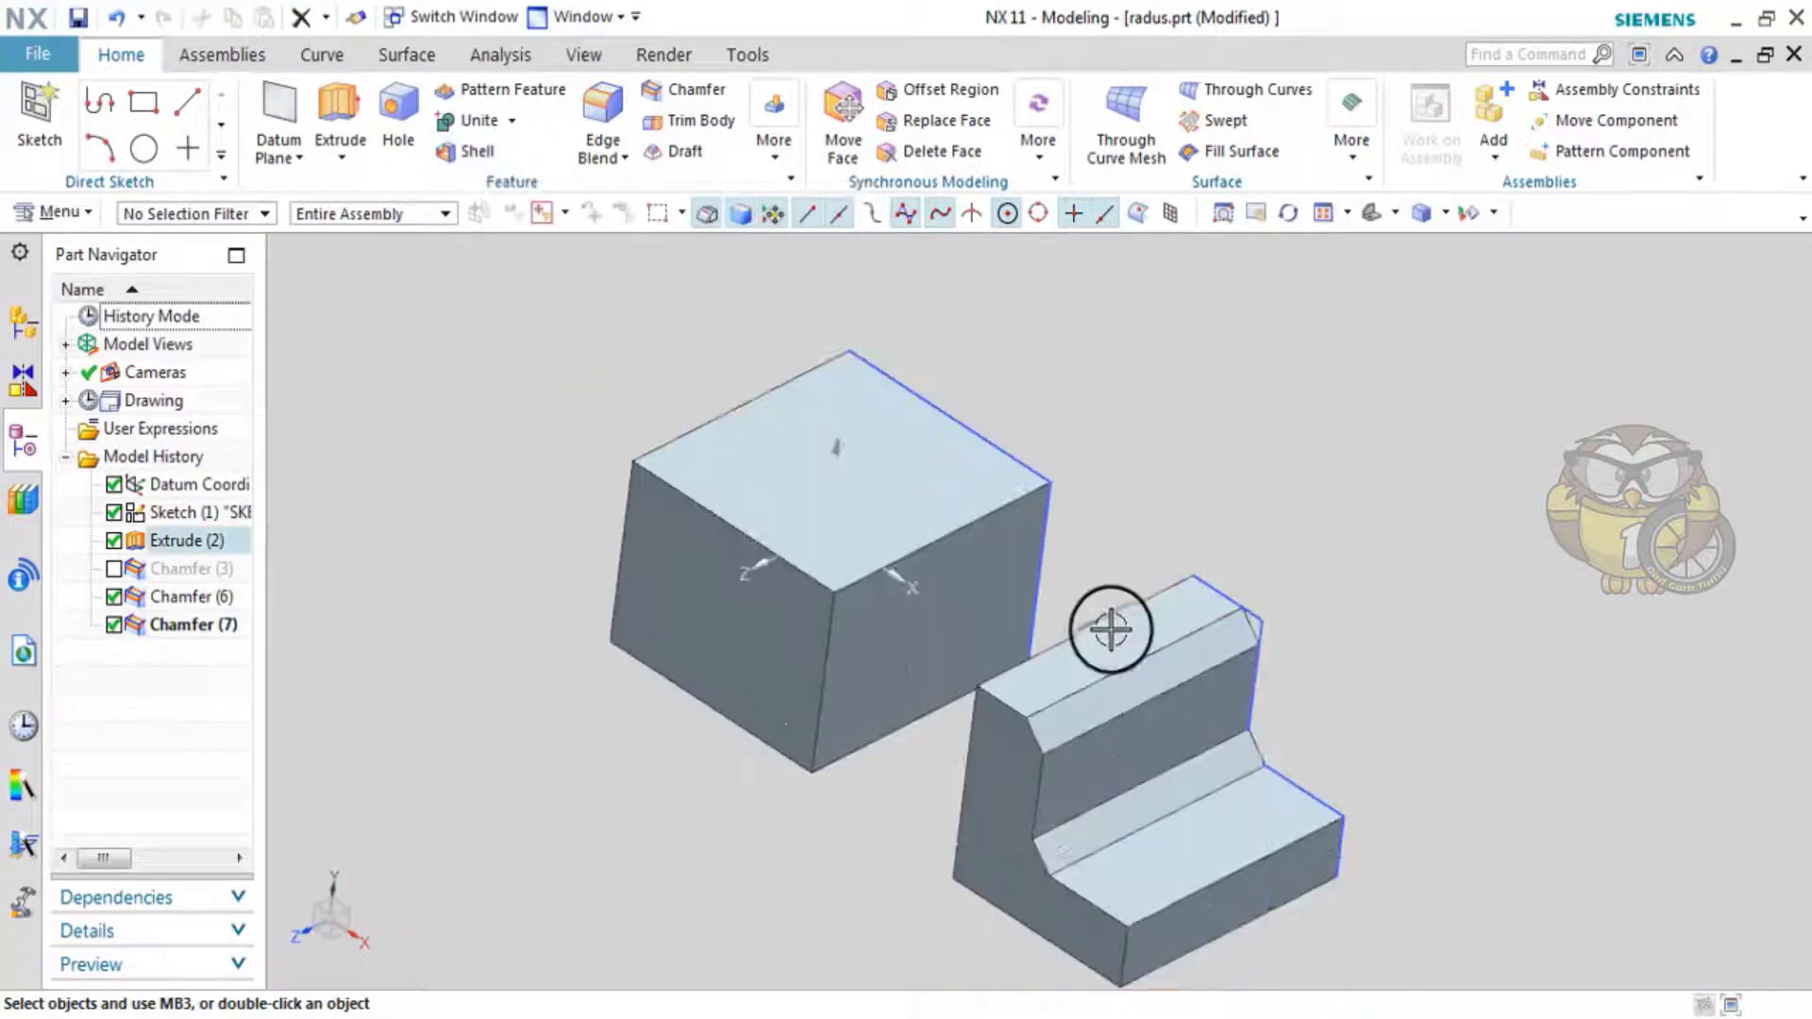
{"action": "scroll", "coordinate": [1110, 629], "scroll_direction": "up", "scroll_amount": 2}
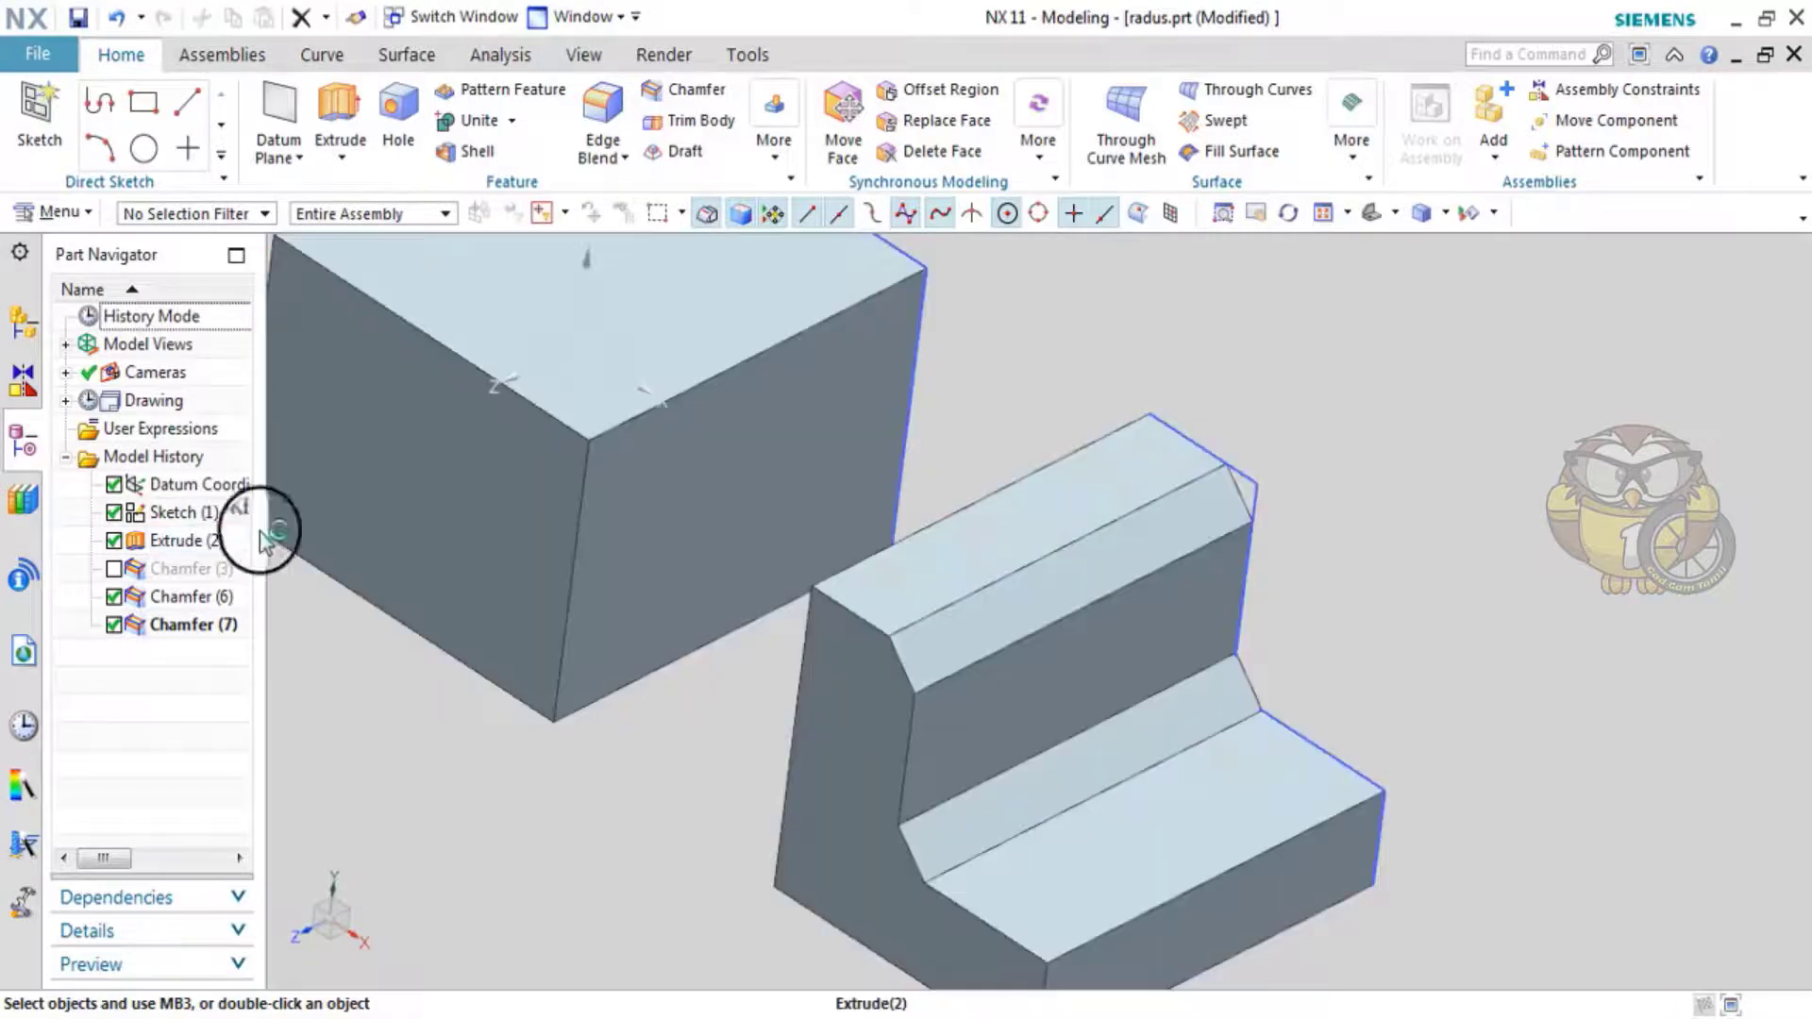
- Change Chamfer (7)'s offset method to Offset Faces and Trim
{"action": "double_click", "coordinate": [193, 624]}
{"action": "left_click", "coordinate": [561, 569]}
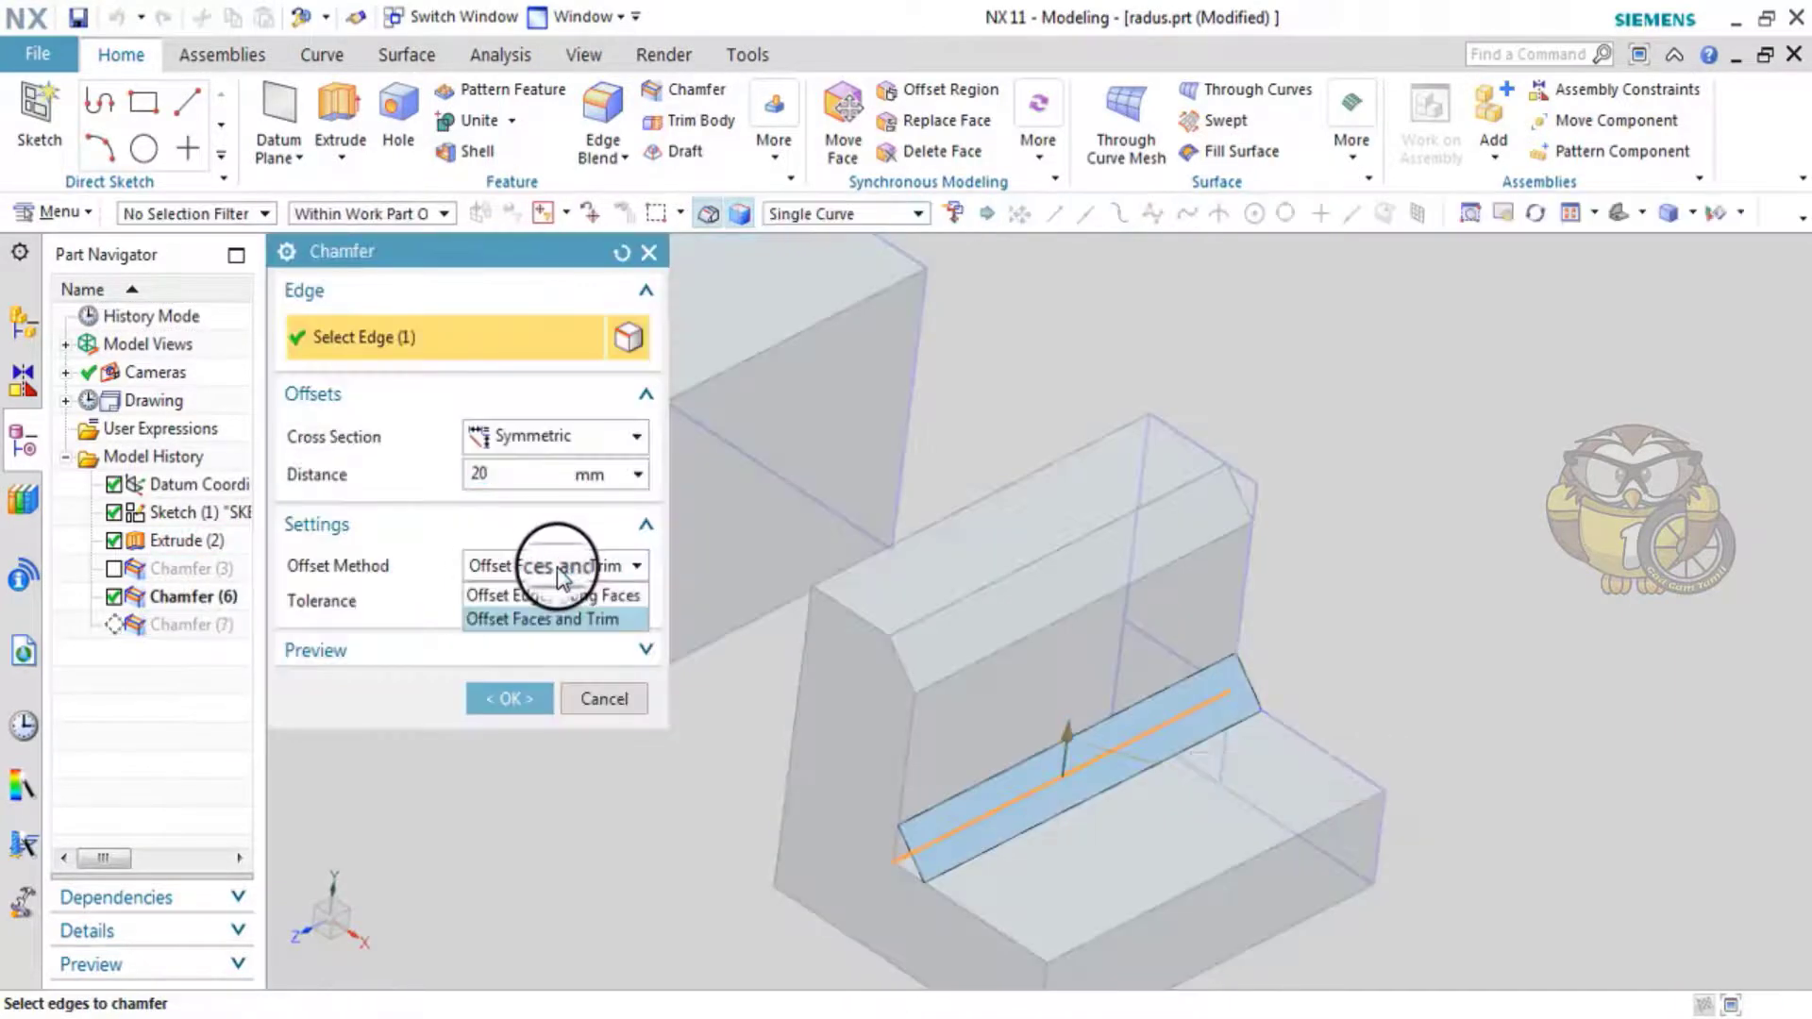
{"action": "left_click", "coordinate": [575, 621]}
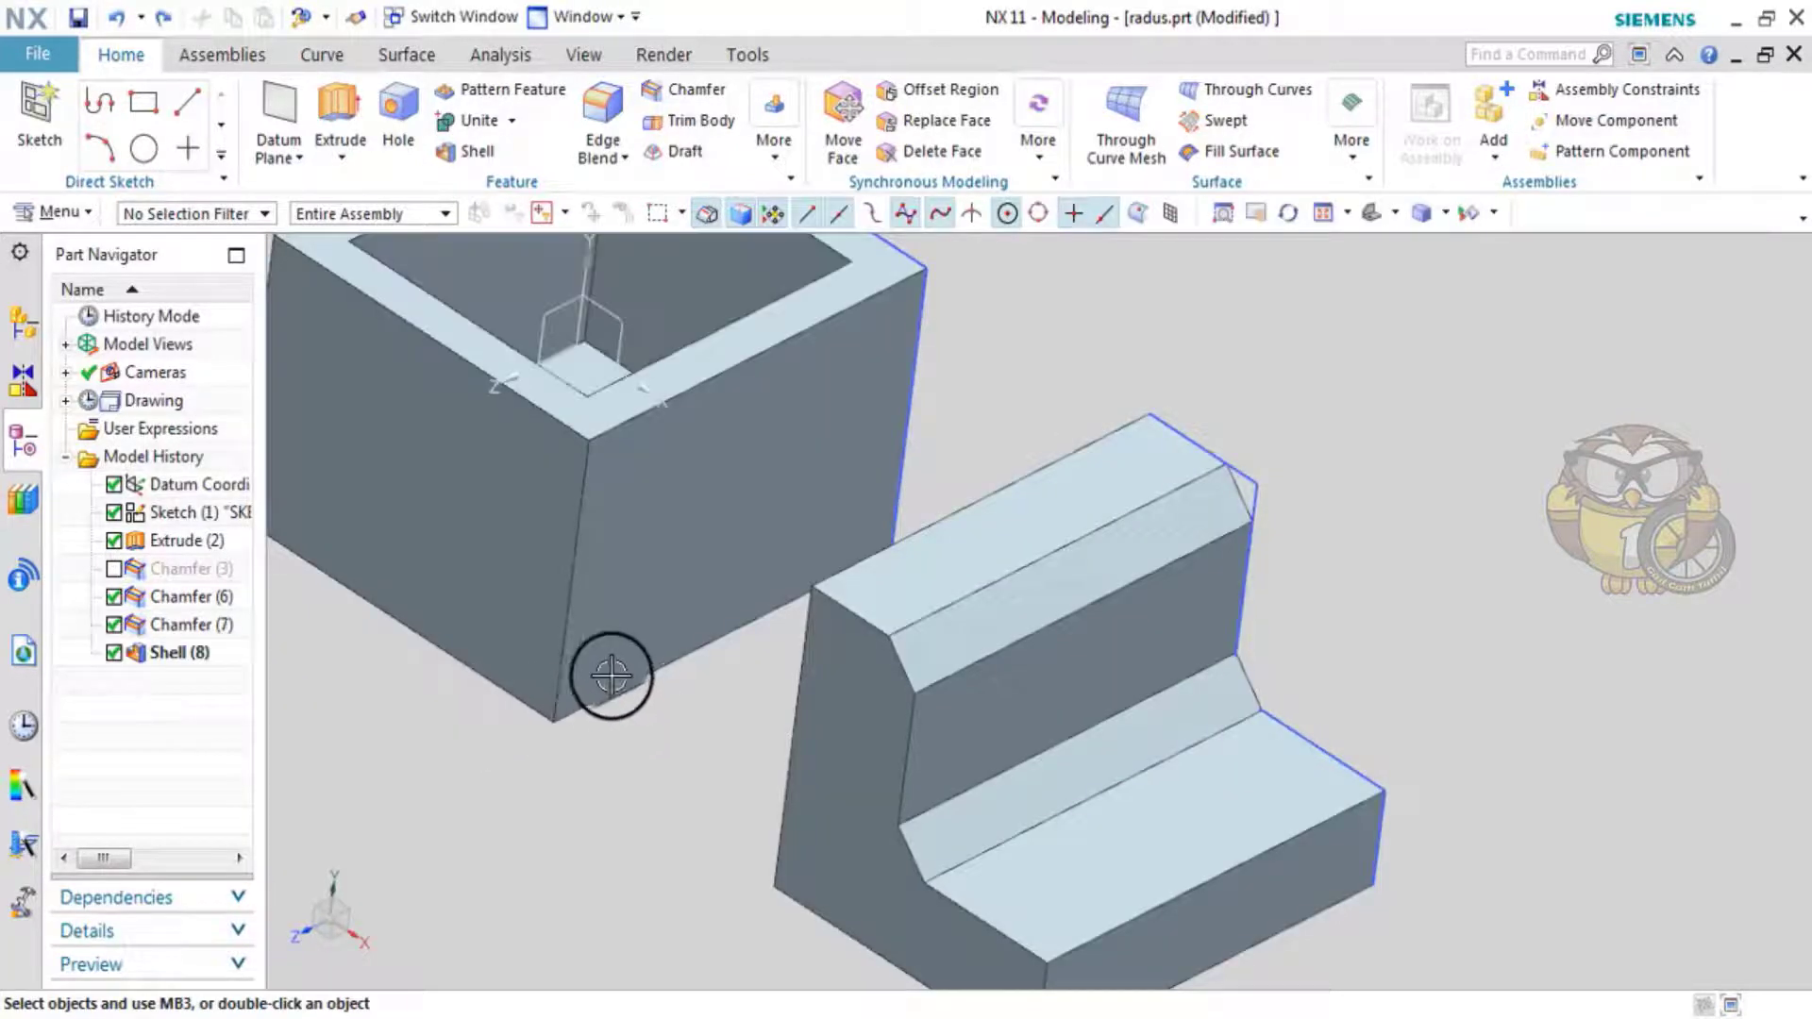
- Chamfer the four outer top rim edges at 14 mm using Offset Edges along Faces
{"action": "left_click", "coordinate": [687, 94]}
{"action": "middle_click_drag", "start_coordinate": [972, 578], "coordinate": [740, 517]}
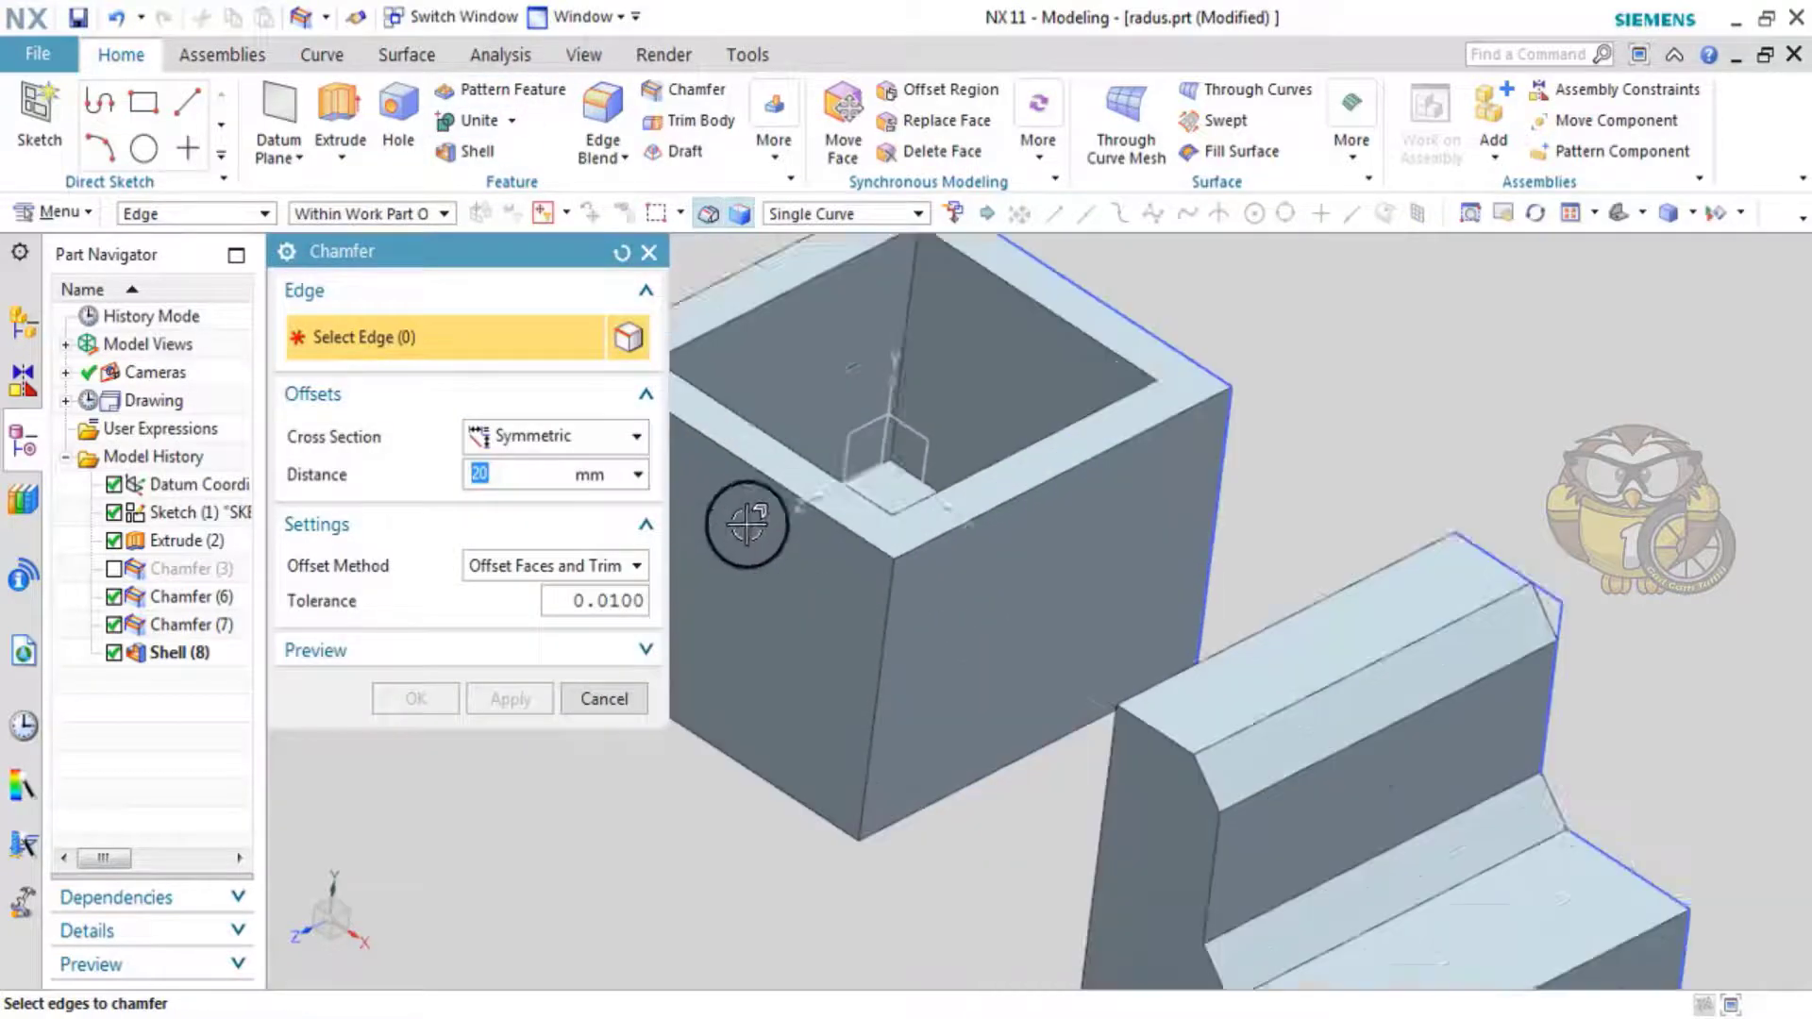
{"action": "left_click", "coordinate": [1241, 331]}
{"action": "left_click", "coordinate": [1230, 485]}
{"action": "scroll", "coordinate": [1075, 404], "scroll_direction": "up", "scroll_amount": 2}
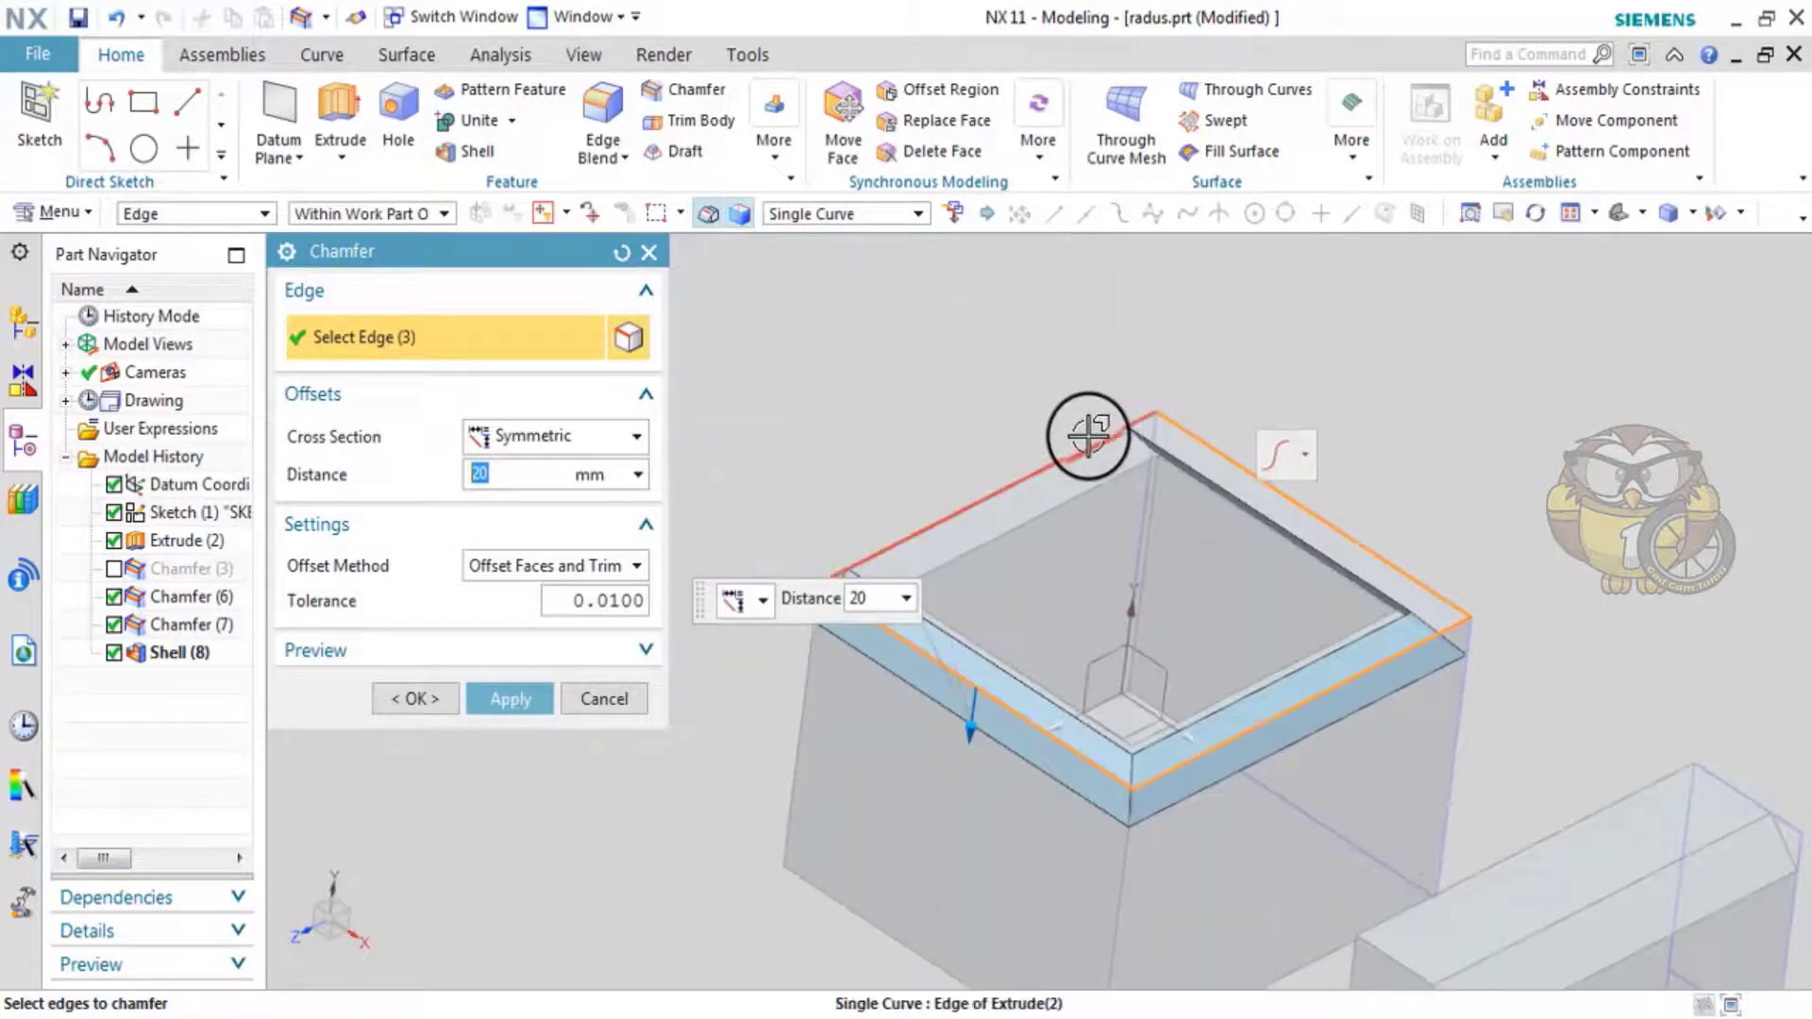
{"action": "left_click", "coordinate": [1084, 433]}
{"action": "scroll", "coordinate": [1036, 725], "scroll_direction": "up", "scroll_amount": 3}
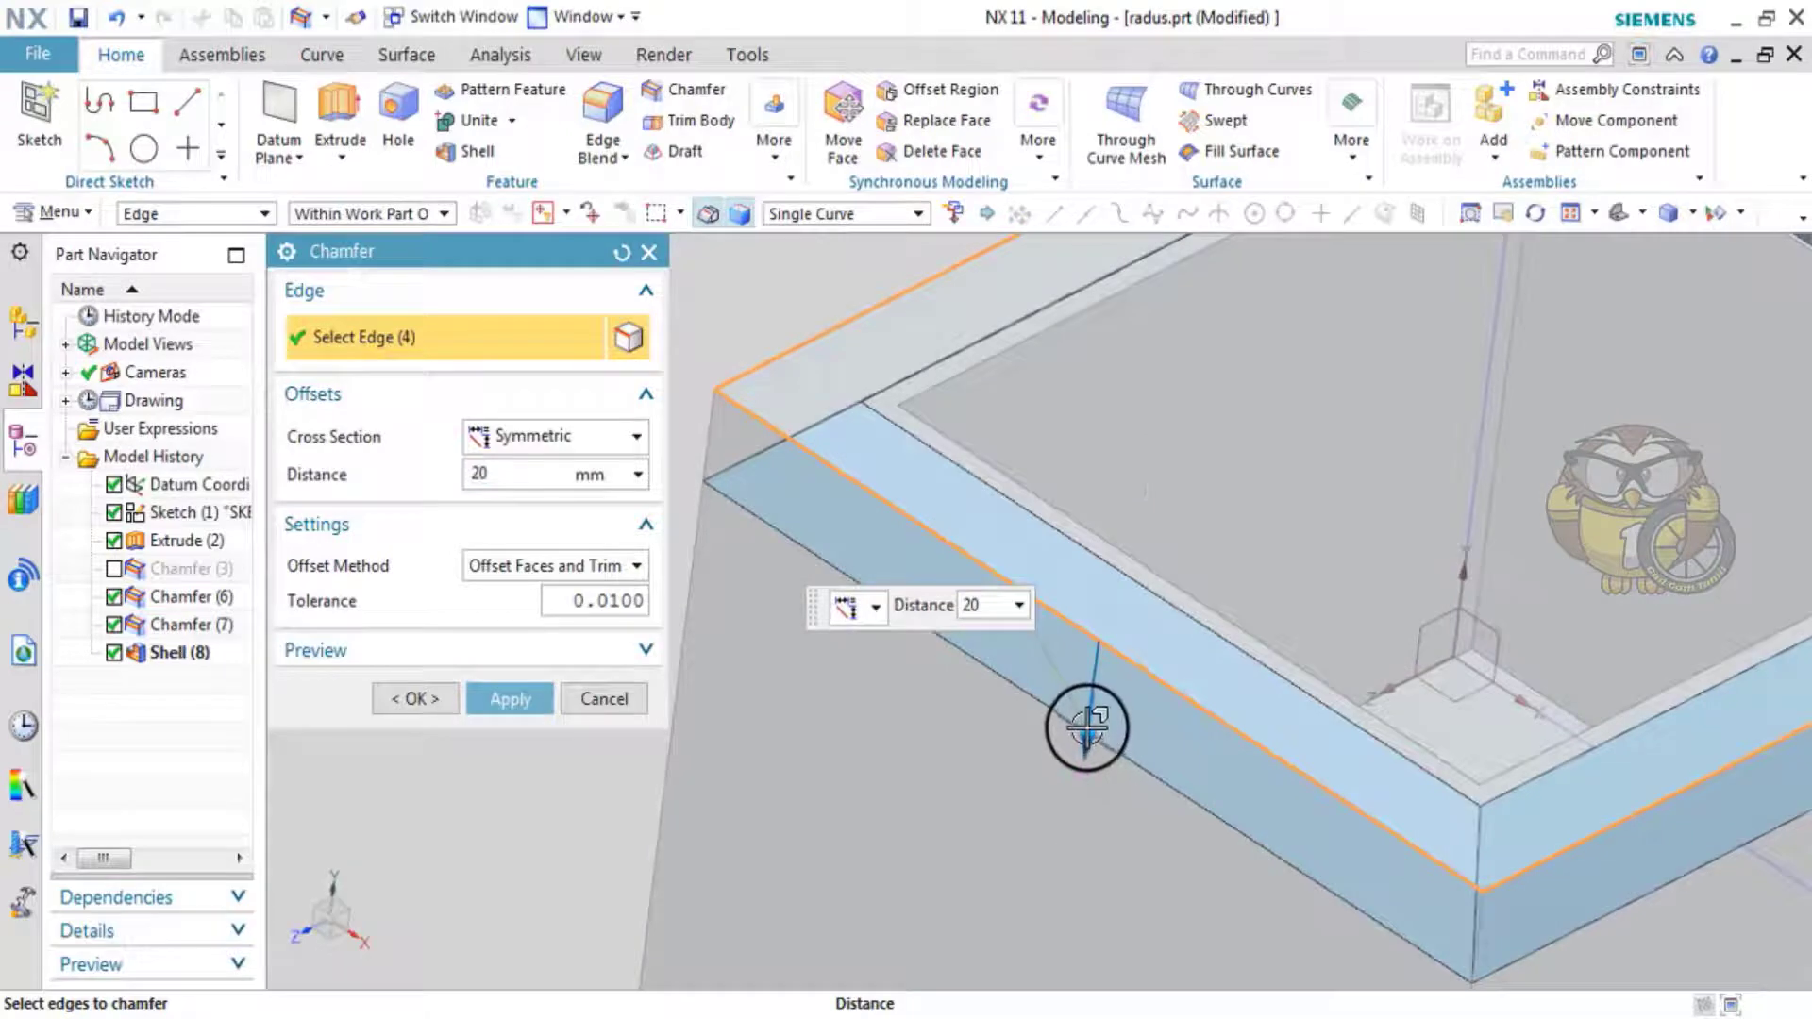
{"action": "left_click_drag", "start_coordinate": [1086, 727], "coordinate": [1090, 713]}
{"action": "left_click", "coordinate": [599, 566]}
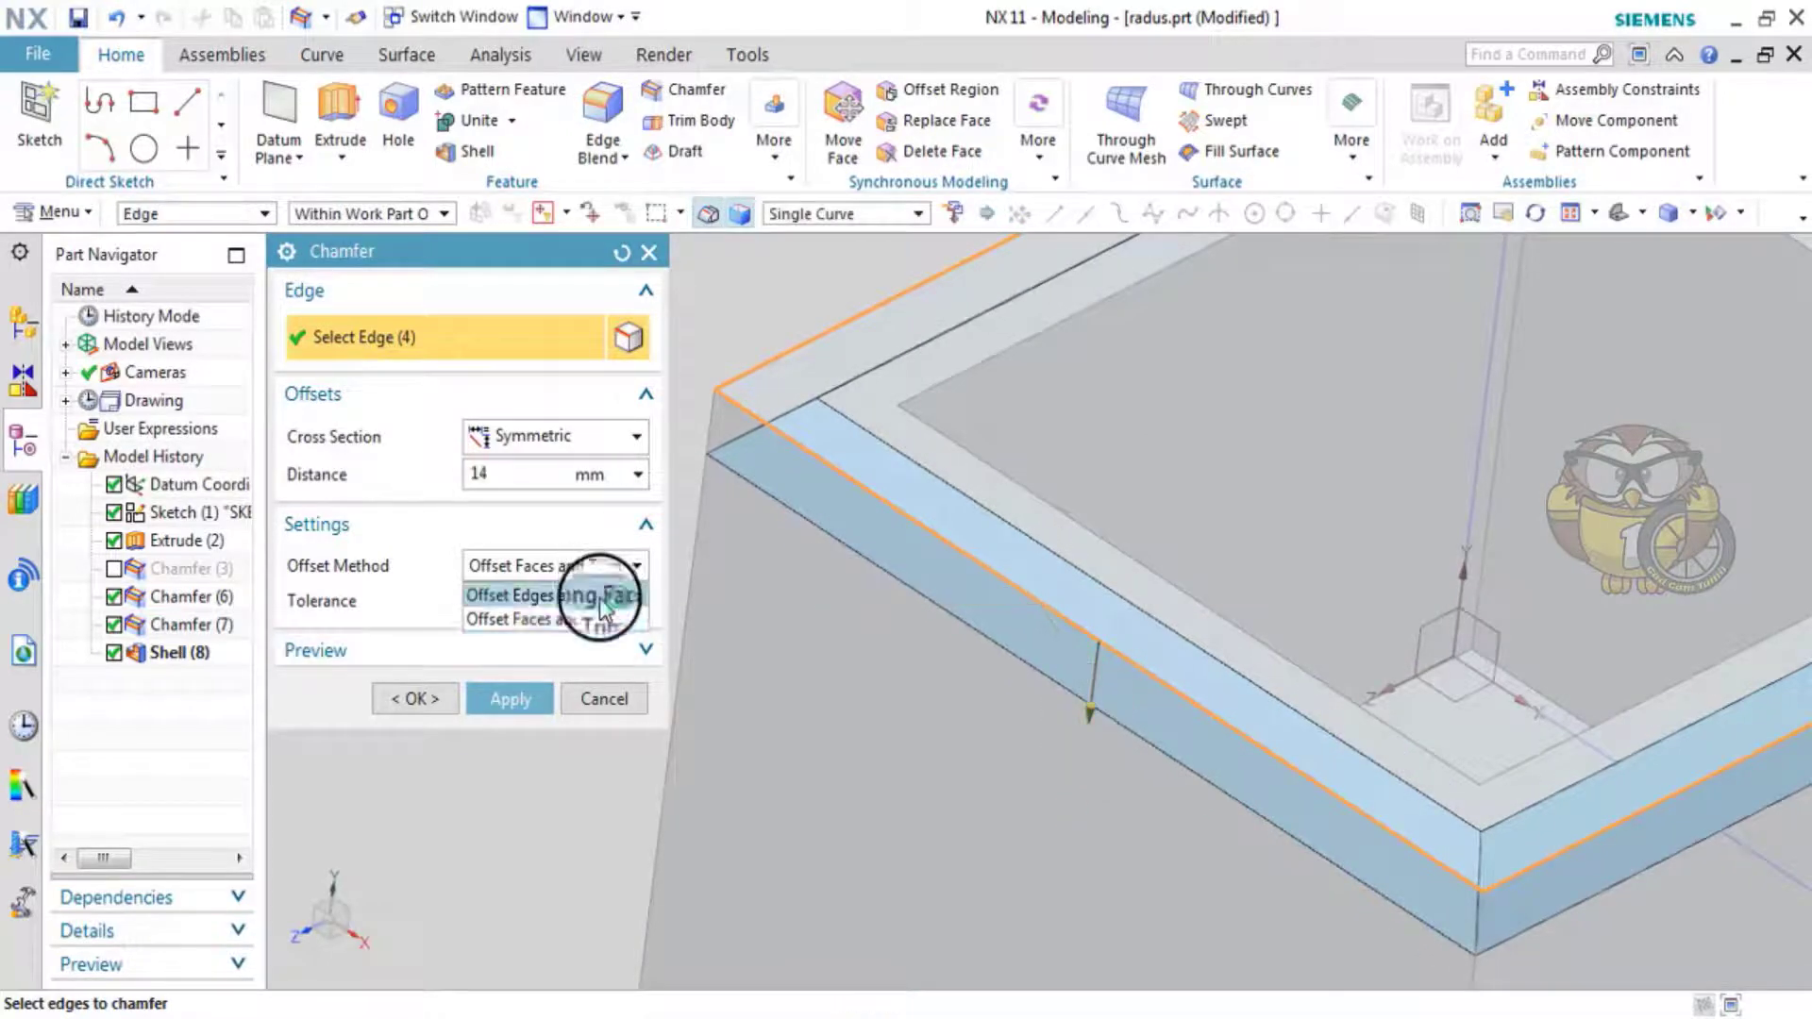
{"action": "left_click", "coordinate": [599, 597]}
{"action": "left_click", "coordinate": [511, 698]}
- Inspect the chamfered box and keep Offset Edges along Faces as the offset method
{"action": "scroll", "coordinate": [824, 648], "scroll_direction": "down", "scroll_amount": 3}
{"action": "middle_click_drag", "start_coordinate": [825, 647], "coordinate": [904, 647]}
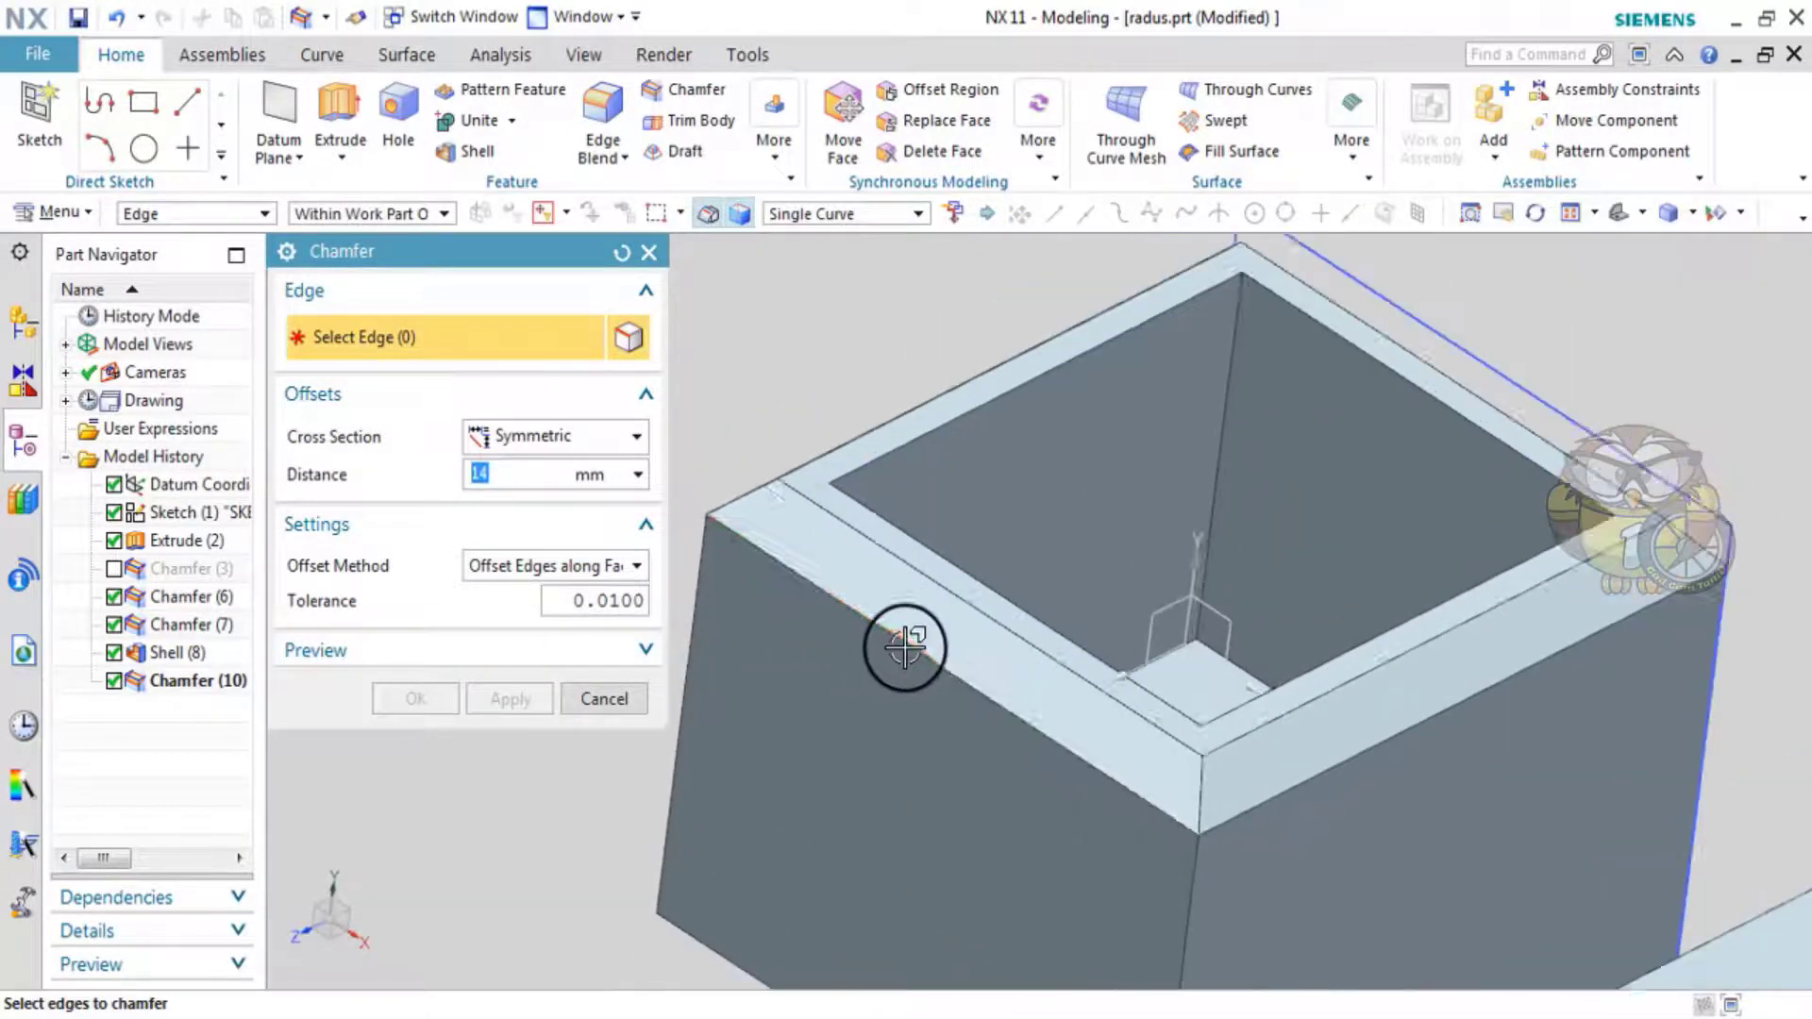
{"action": "scroll", "coordinate": [904, 647], "scroll_direction": "down", "scroll_amount": 2}
{"action": "scroll", "coordinate": [1059, 768], "scroll_direction": "up", "scroll_amount": 2}
{"action": "scroll", "coordinate": [1044, 732], "scroll_direction": "up", "scroll_amount": 2}
{"action": "scroll", "coordinate": [1066, 658], "scroll_direction": "up", "scroll_amount": 3}
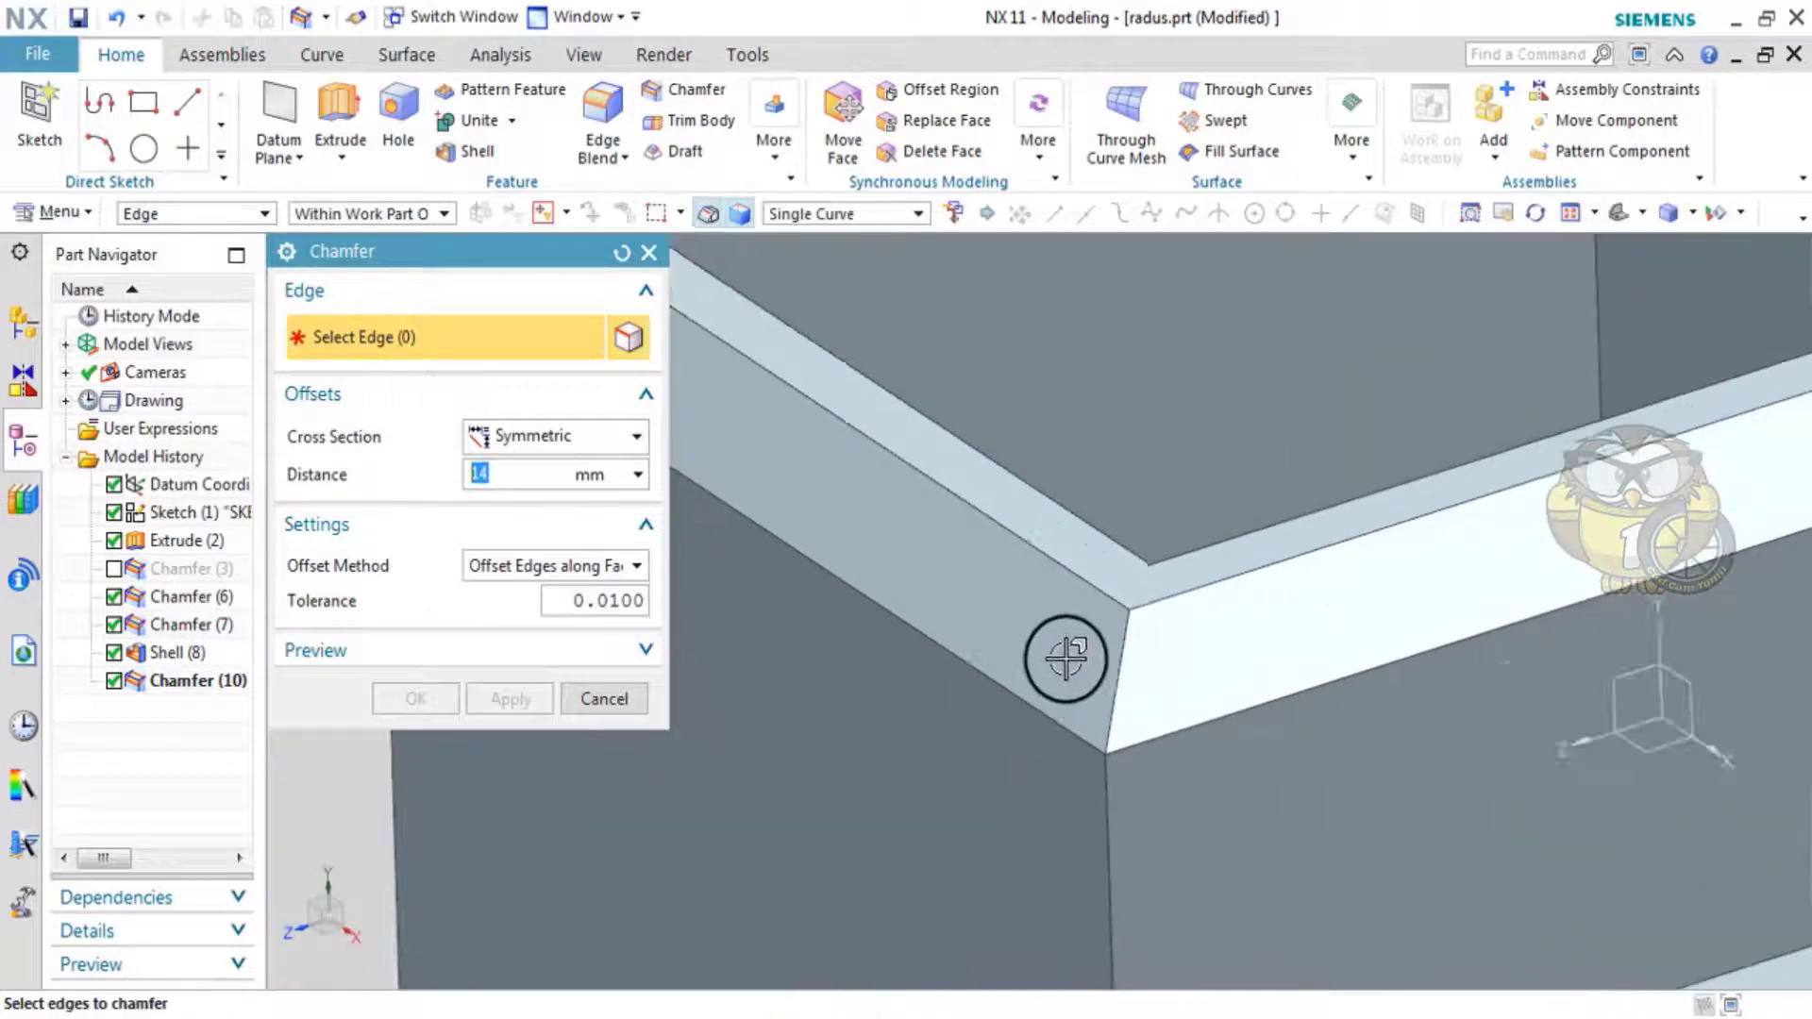
{"action": "scroll", "coordinate": [1066, 658], "scroll_direction": "down", "scroll_amount": 3}
{"action": "scroll", "coordinate": [849, 586], "scroll_direction": "down", "scroll_amount": 2}
{"action": "scroll", "coordinate": [798, 615], "scroll_direction": "up", "scroll_amount": 1}
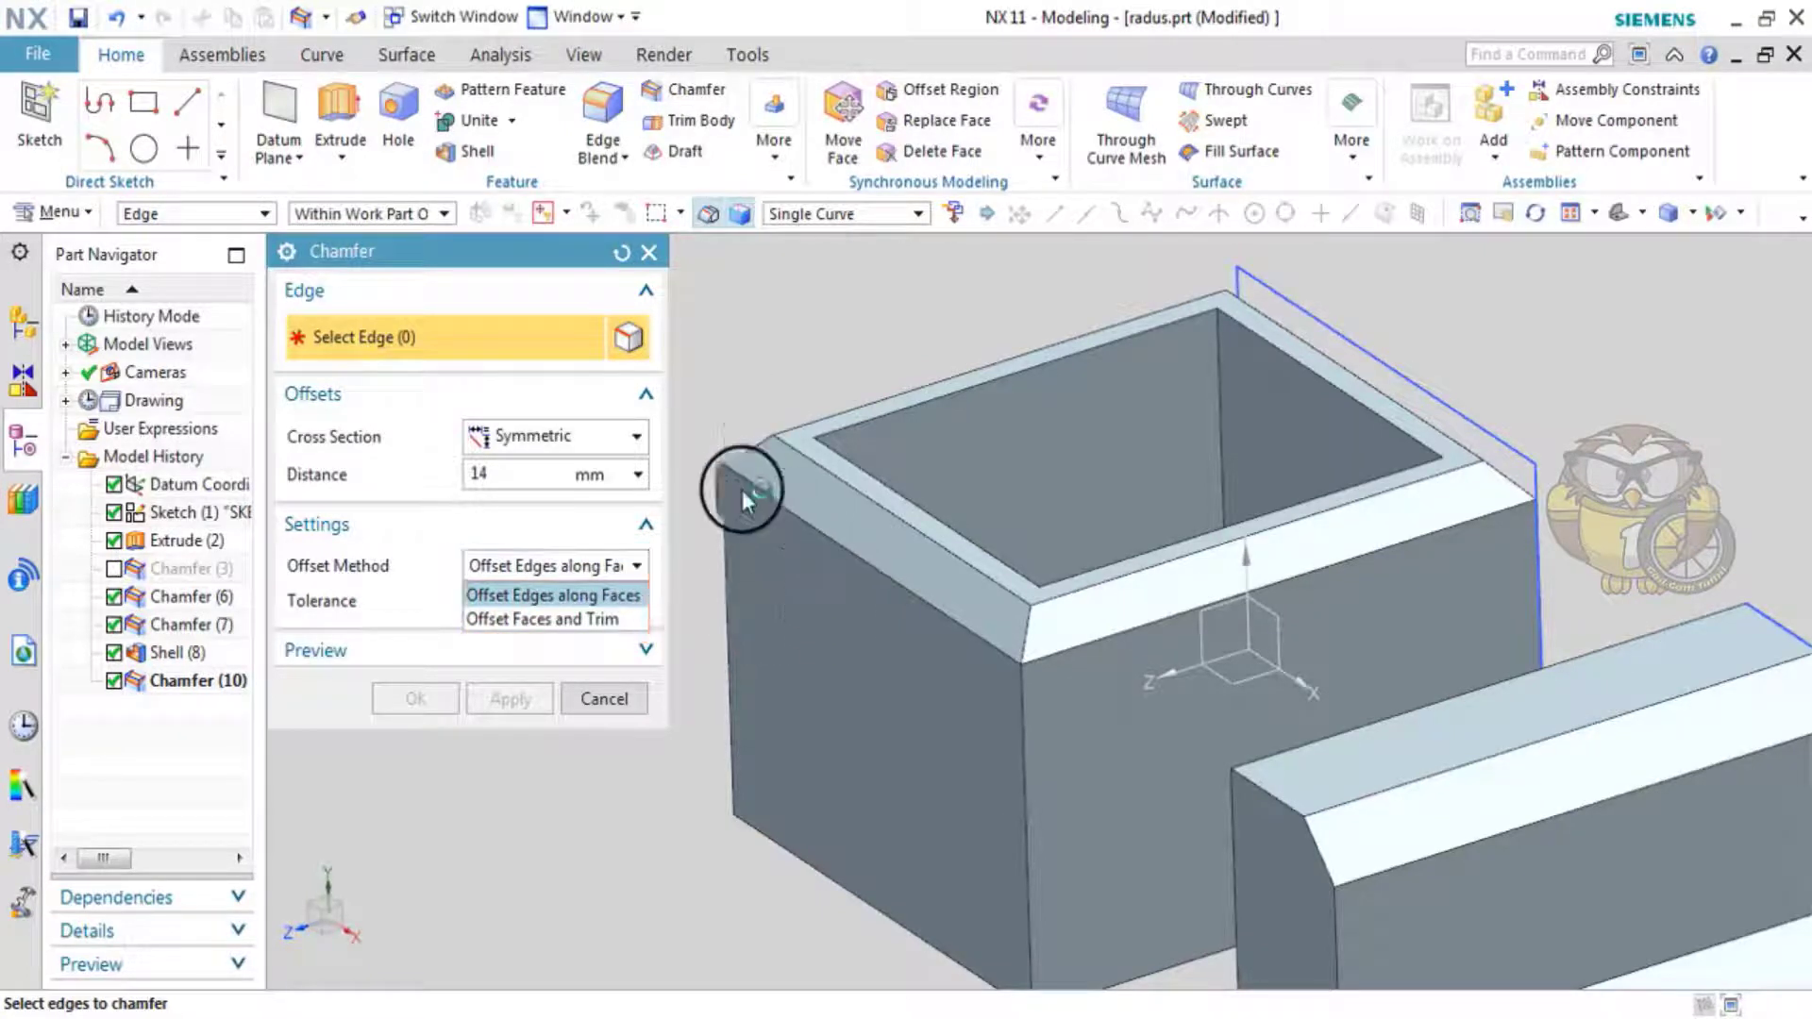
{"action": "left_click", "coordinate": [585, 595]}
{"action": "left_click", "coordinate": [675, 557]}
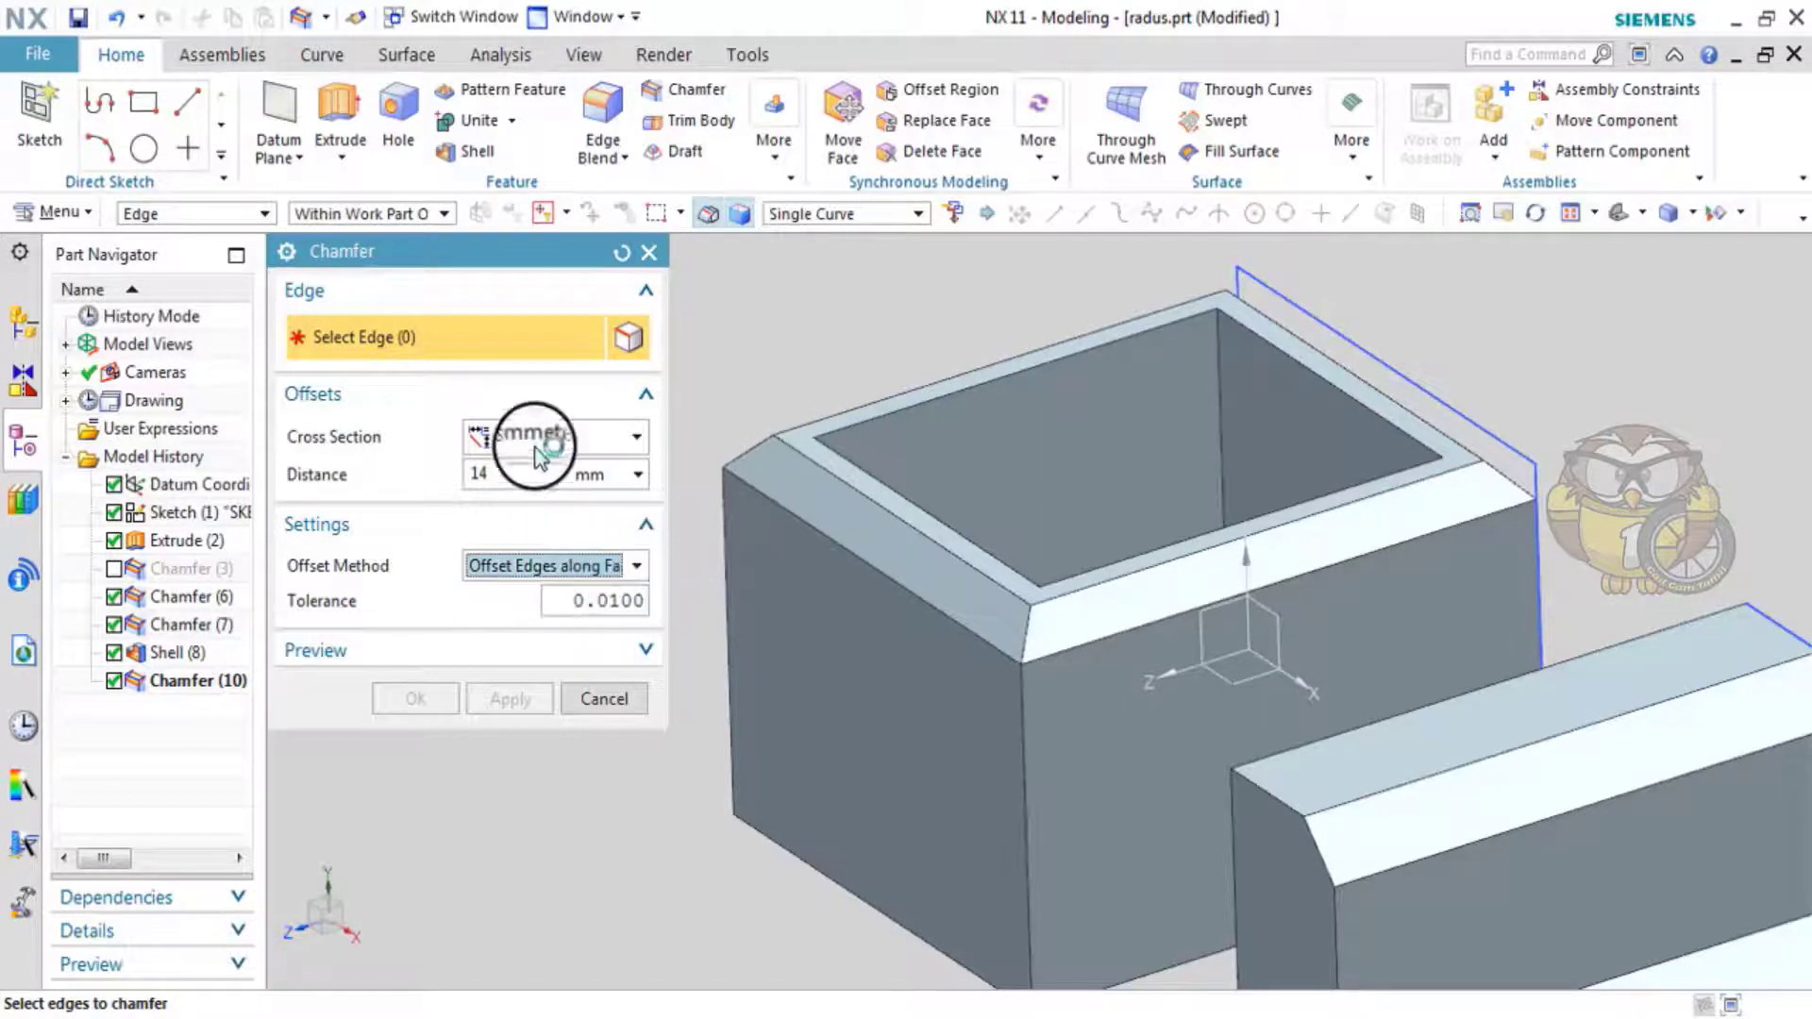
- Pick one rim edge for a new chamfer and preview it at 15 mm
{"action": "scroll", "coordinate": [882, 473], "scroll_direction": "up", "scroll_amount": 5}
{"action": "left_click", "coordinate": [903, 492]}
{"action": "scroll", "coordinate": [902, 491], "scroll_direction": "down", "scroll_amount": 3}
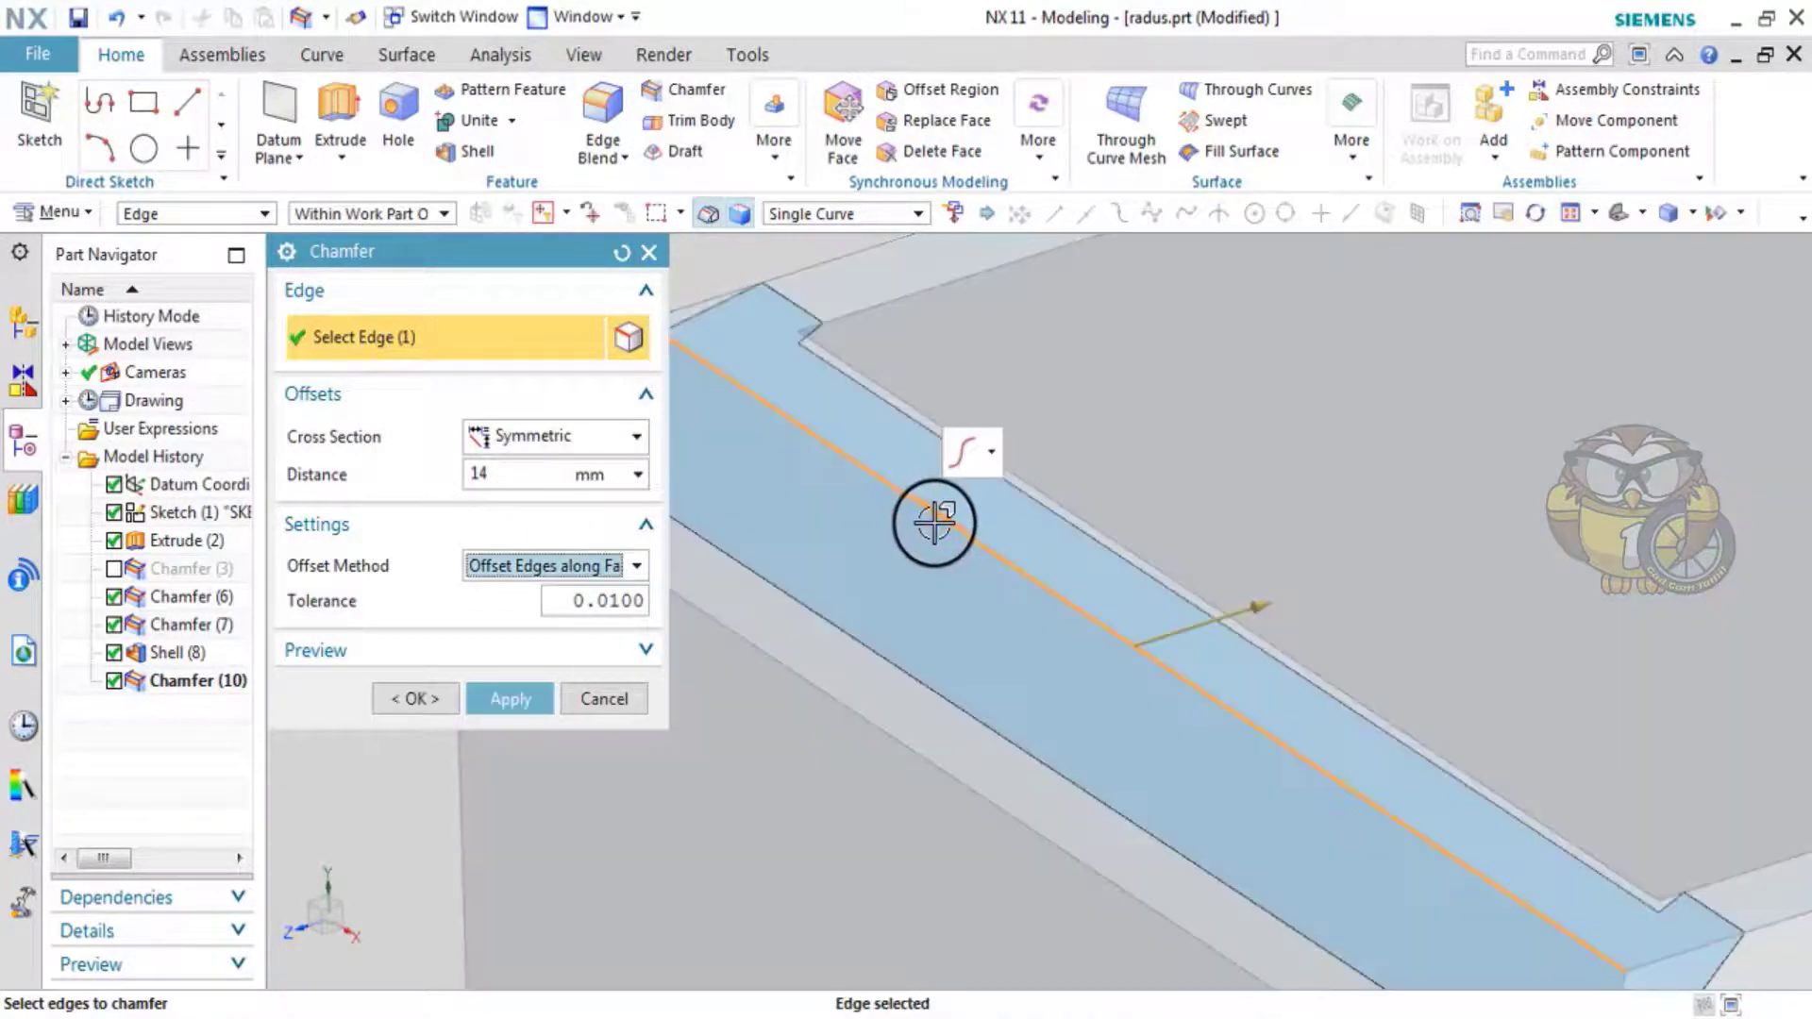
{"action": "scroll", "coordinate": [934, 518], "scroll_direction": "down", "scroll_amount": 2}
{"action": "left_click_drag", "start_coordinate": [1120, 554], "coordinate": [1124, 557]}
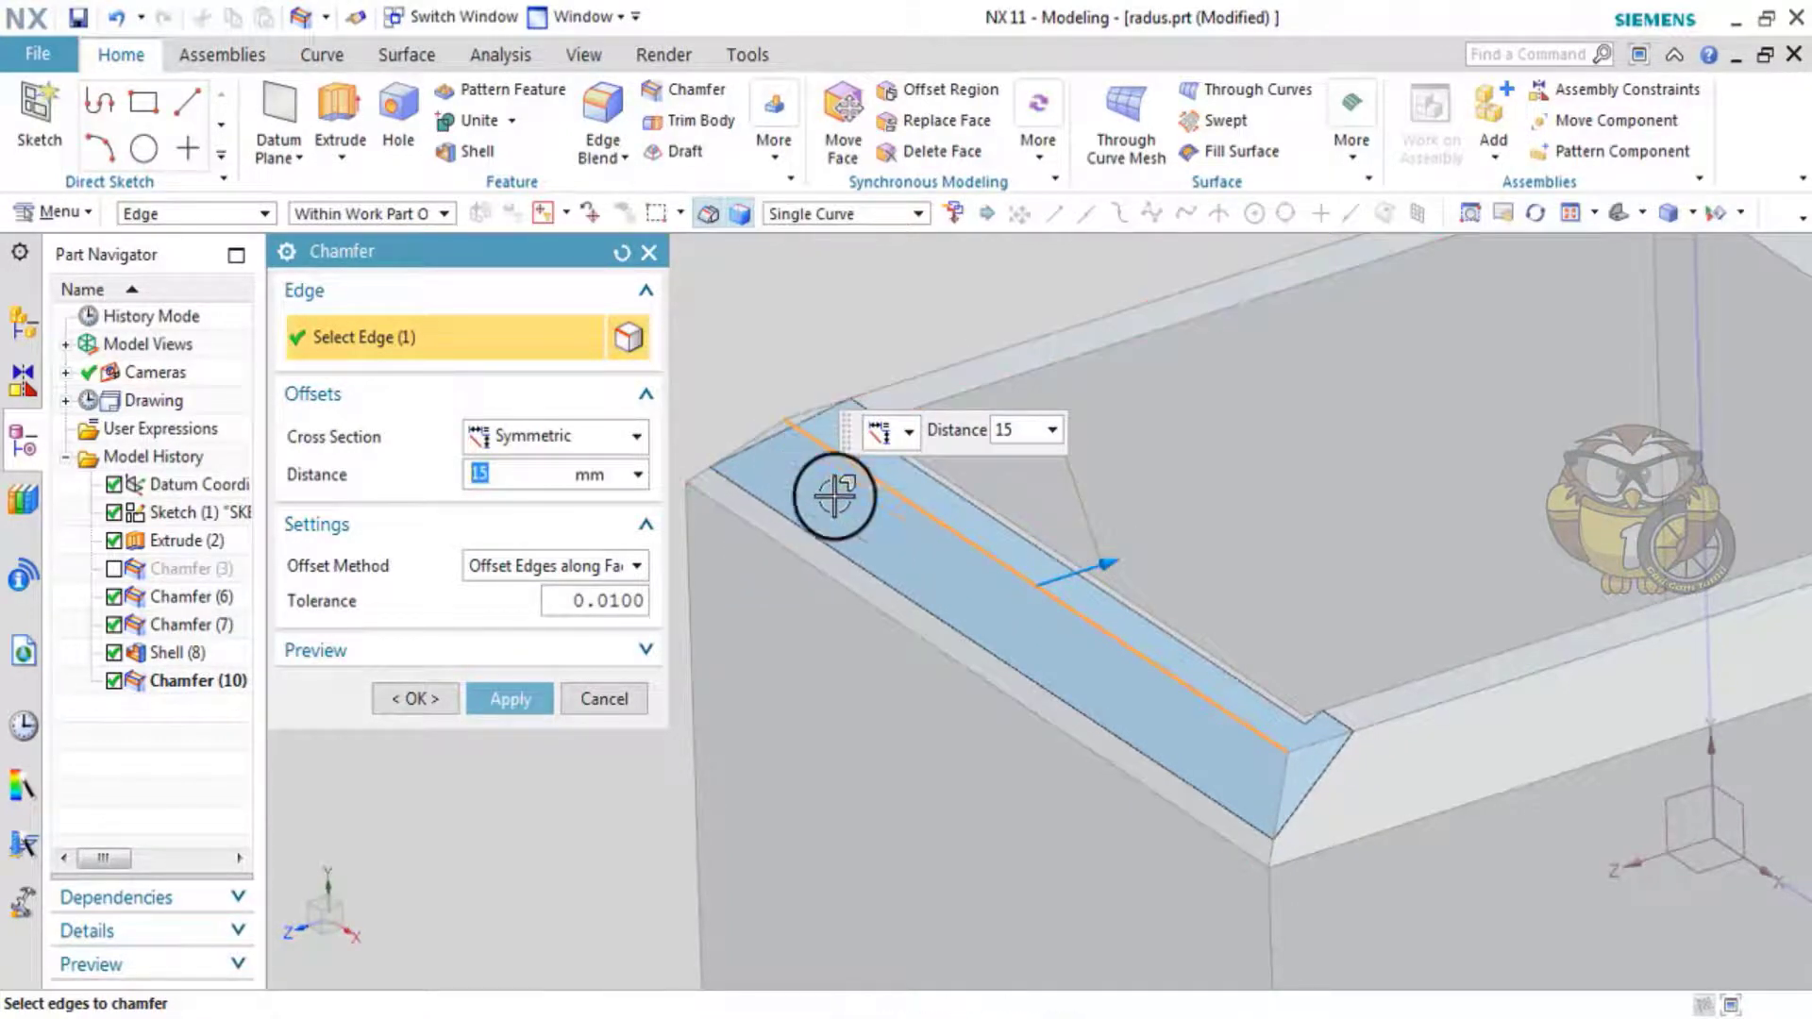
{"action": "middle_click_drag", "start_coordinate": [1683, 645], "coordinate": [1224, 635], "text": "shift"}
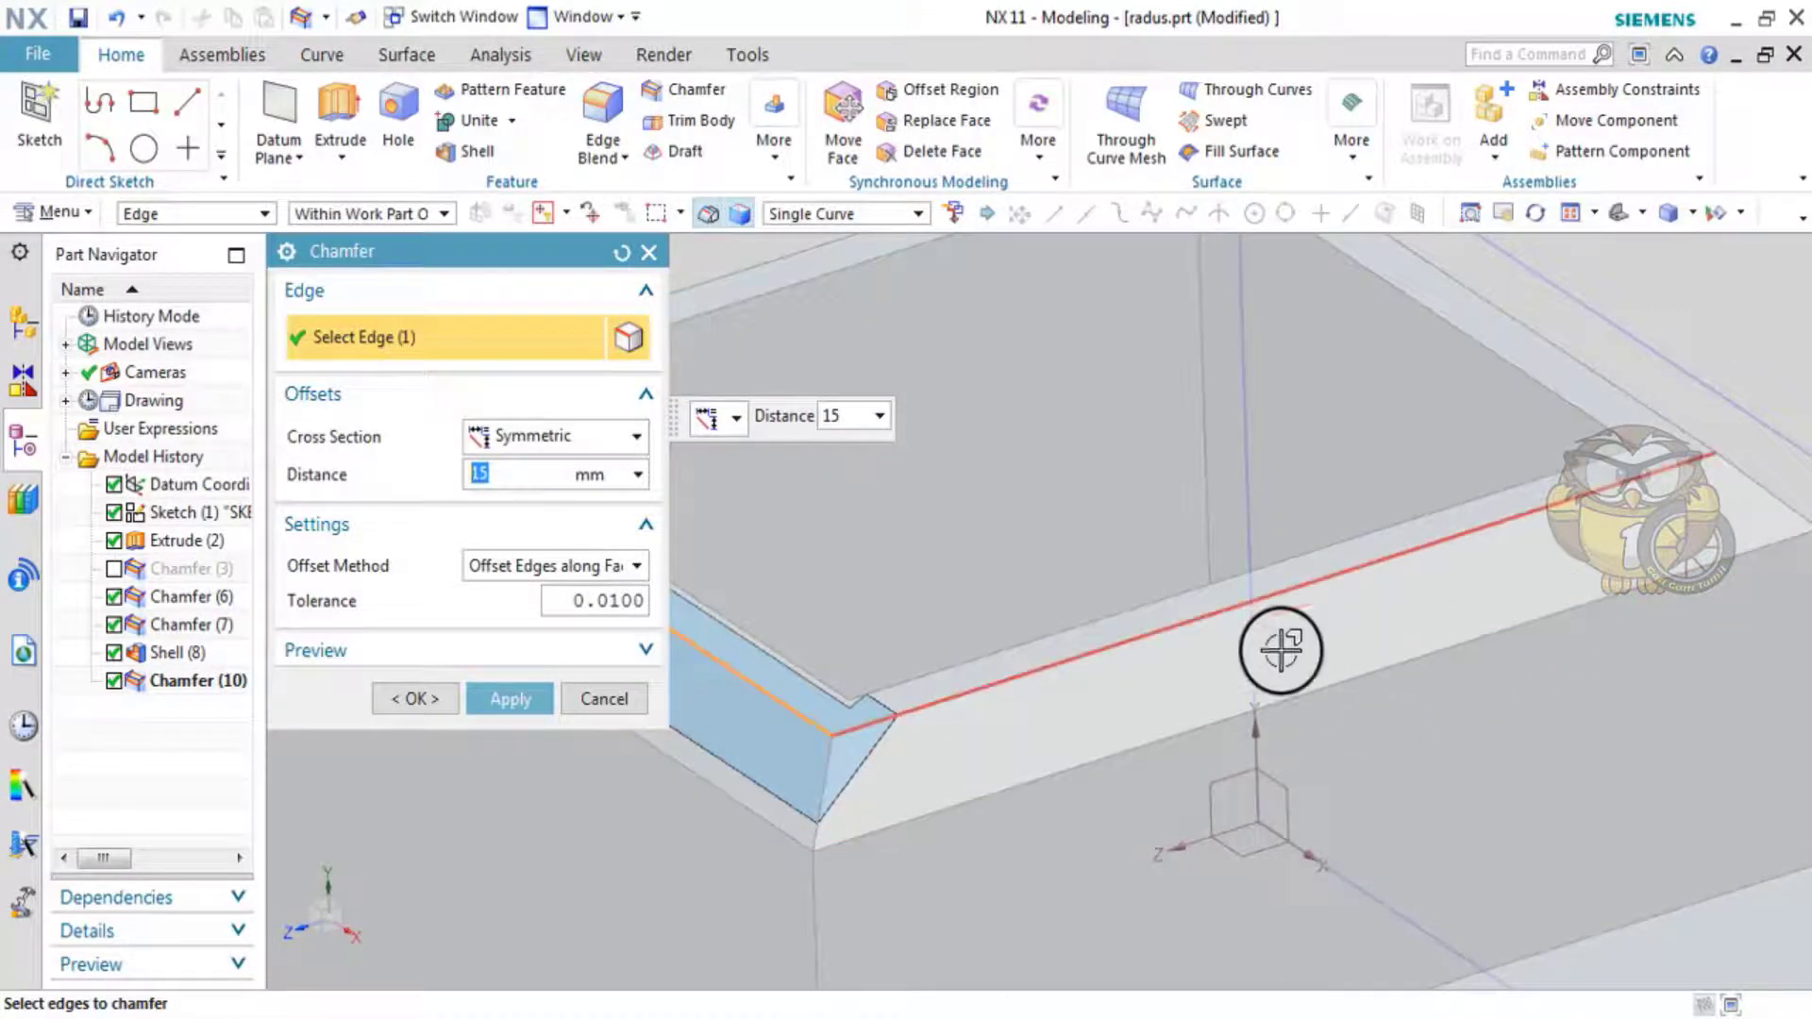
{"action": "mouse_move", "coordinate": [1019, 518]}
{"action": "left_mouse_down"}
{"action": "mouse_move", "coordinate": [987, 538]}
{"action": "mouse_move", "coordinate": [1015, 522]}
{"action": "left_mouse_up"}
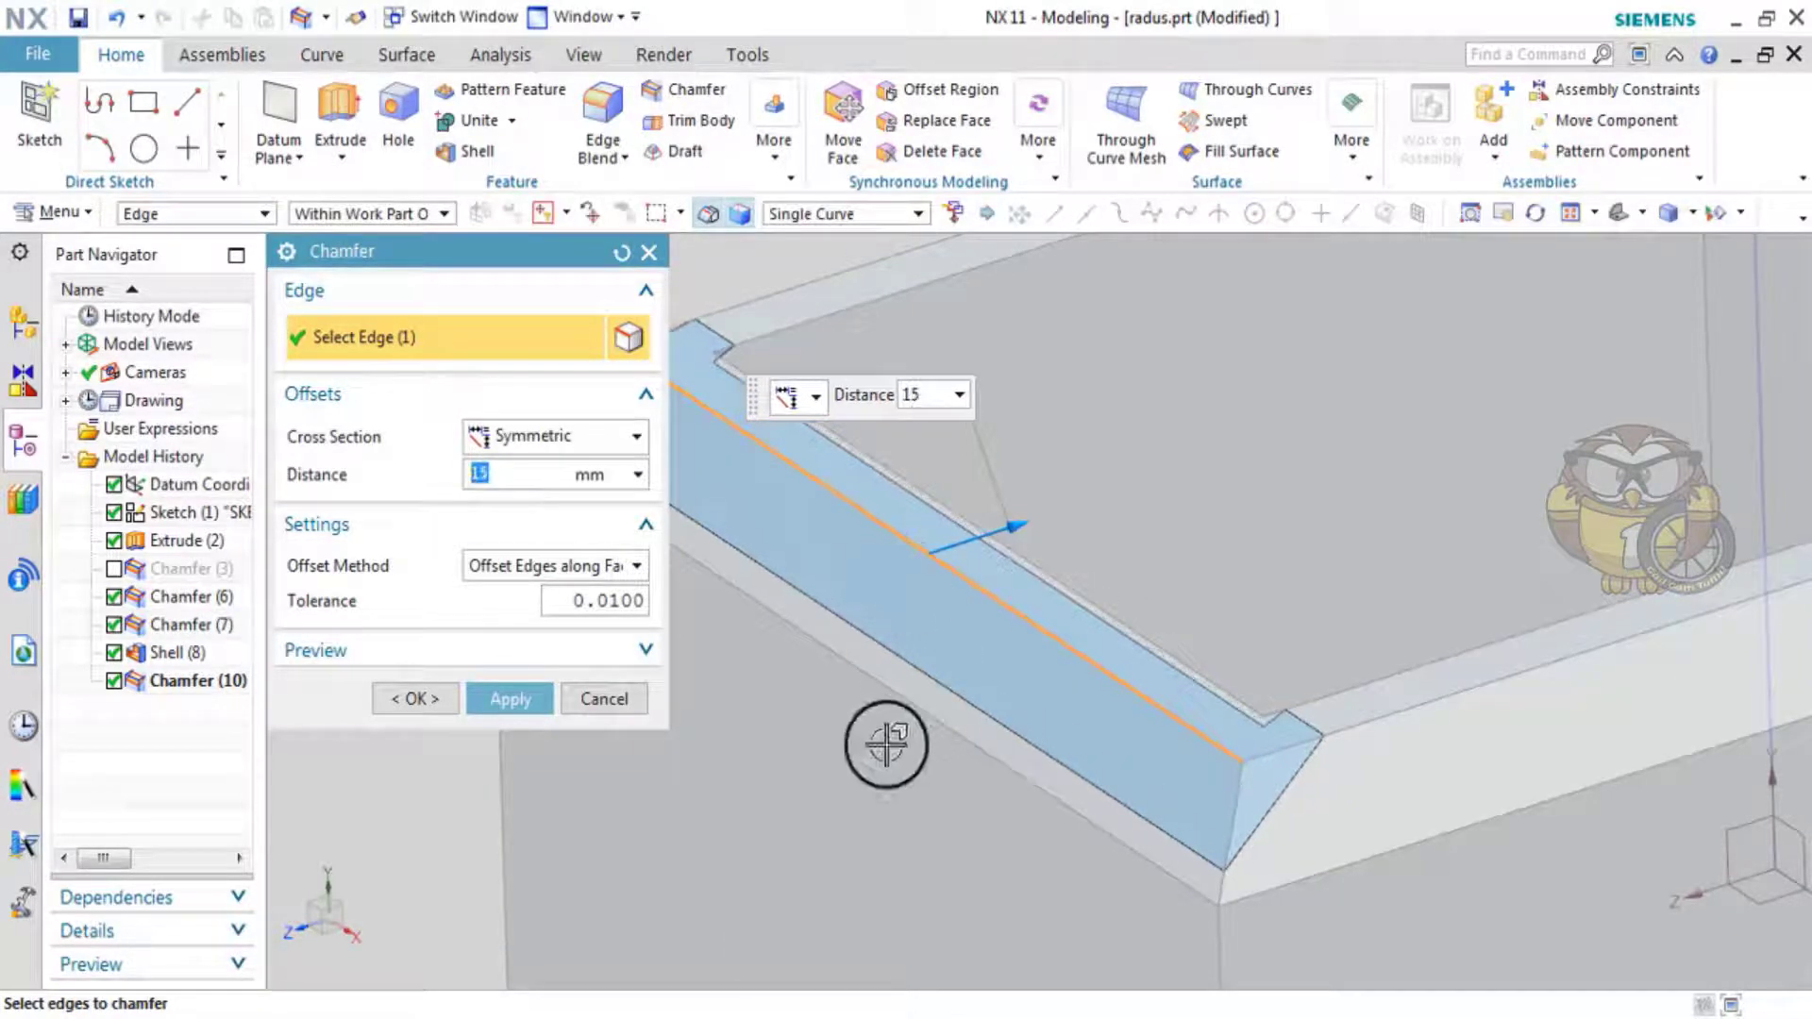
- Compare the 15 mm preview under Offset Edges along Faces and Offset Faces and Trim
{"action": "left_click", "coordinate": [637, 566]}
{"action": "left_click", "coordinate": [638, 601]}
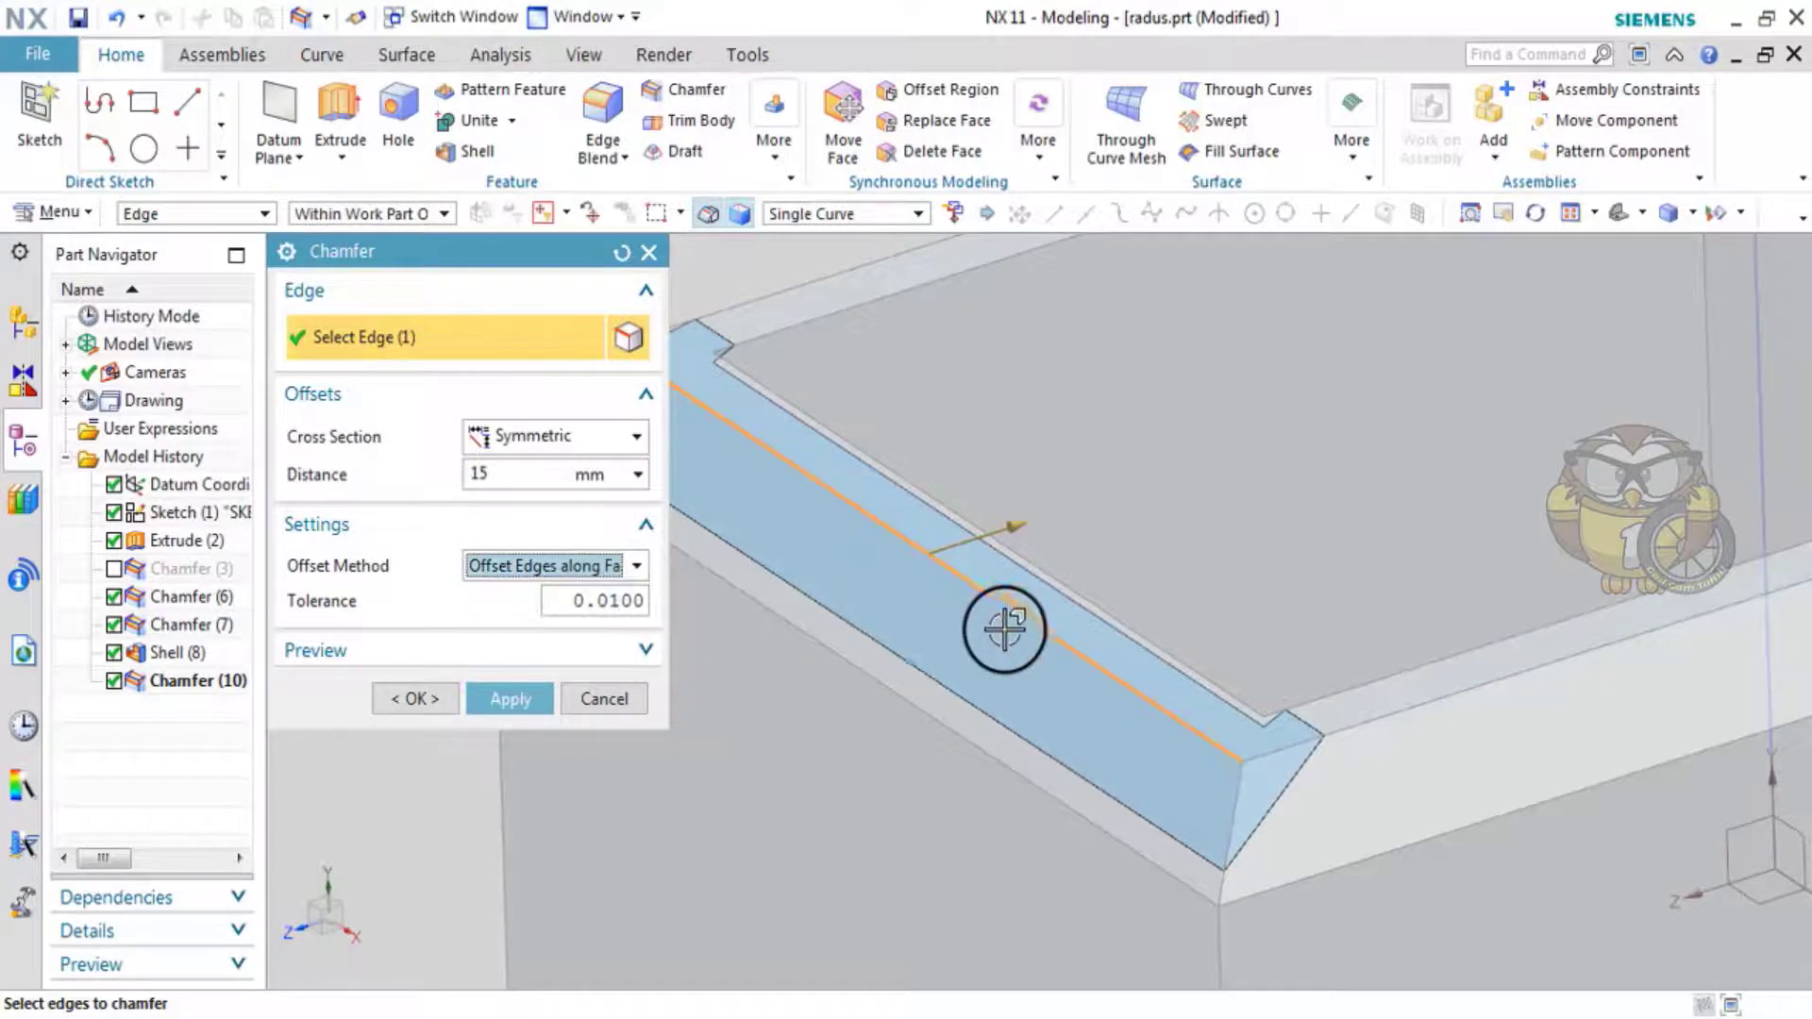
{"action": "scroll", "coordinate": [1003, 626], "scroll_direction": "down", "scroll_amount": 2}
{"action": "left_click", "coordinate": [637, 570]}
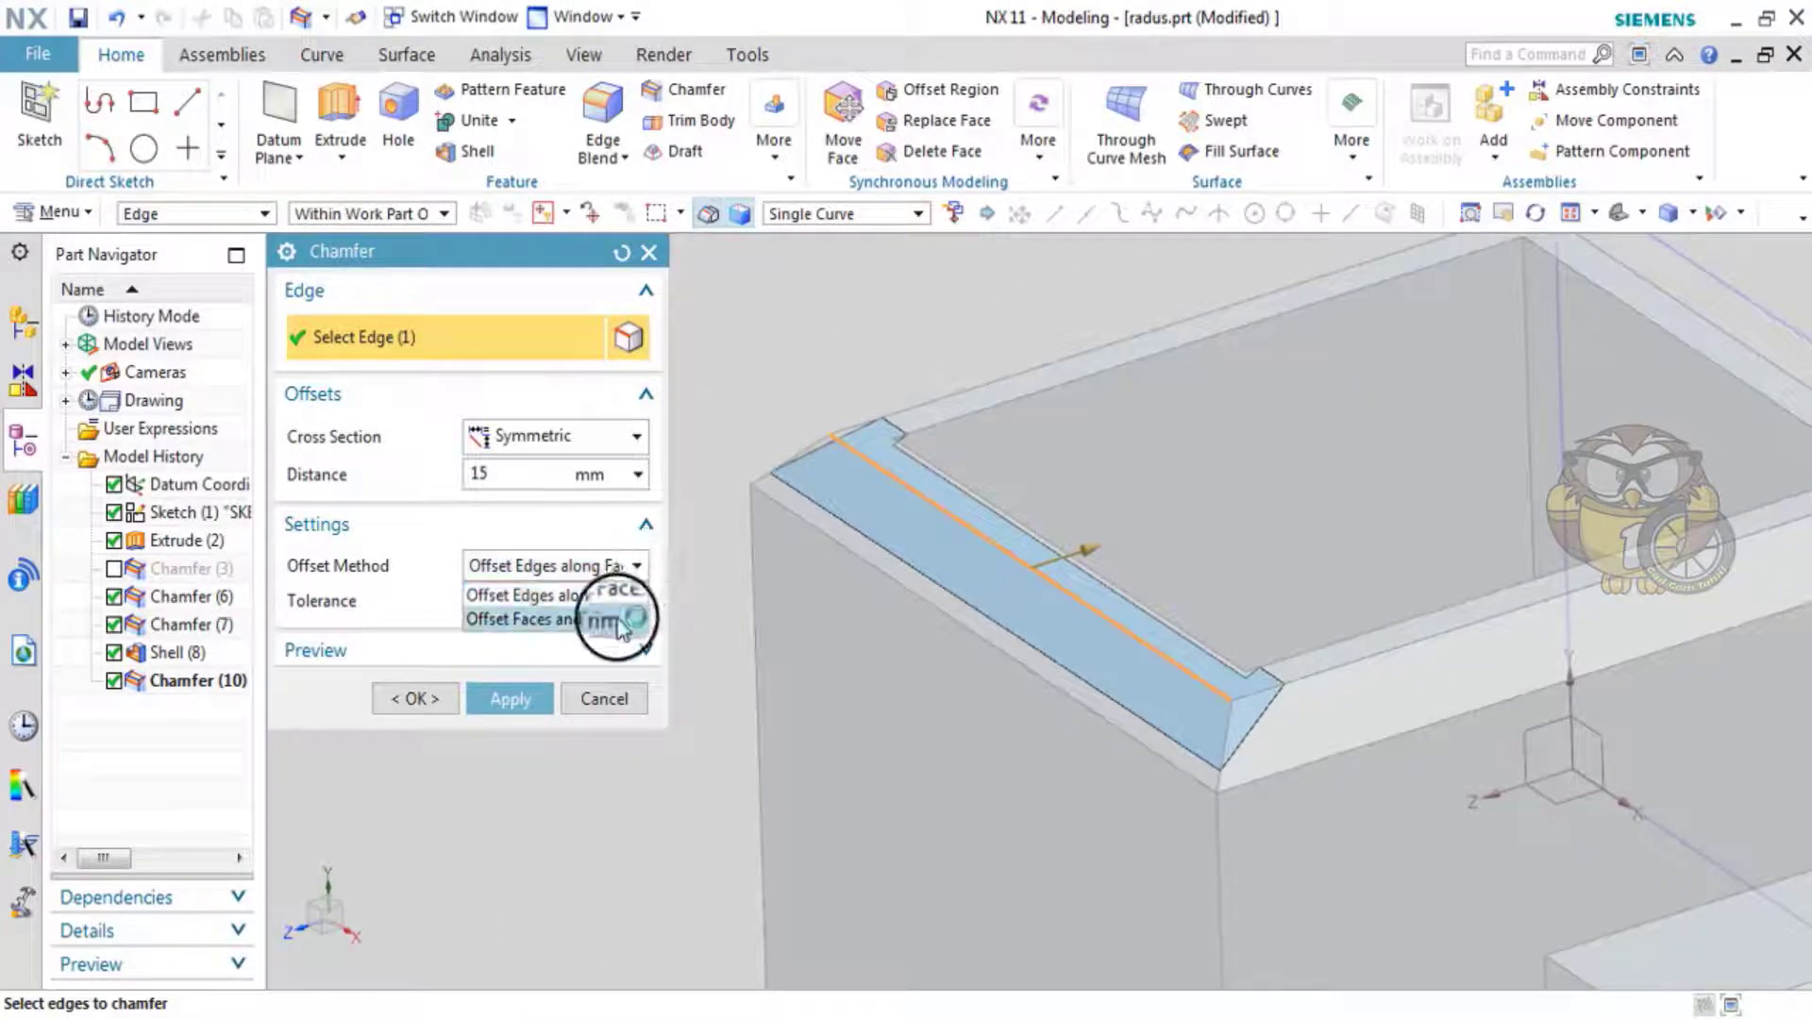
{"action": "left_click", "coordinate": [619, 621]}
{"action": "scroll", "coordinate": [1258, 710], "scroll_direction": "up", "scroll_amount": 3}
{"action": "scroll", "coordinate": [1257, 709], "scroll_direction": "down", "scroll_amount": 3}
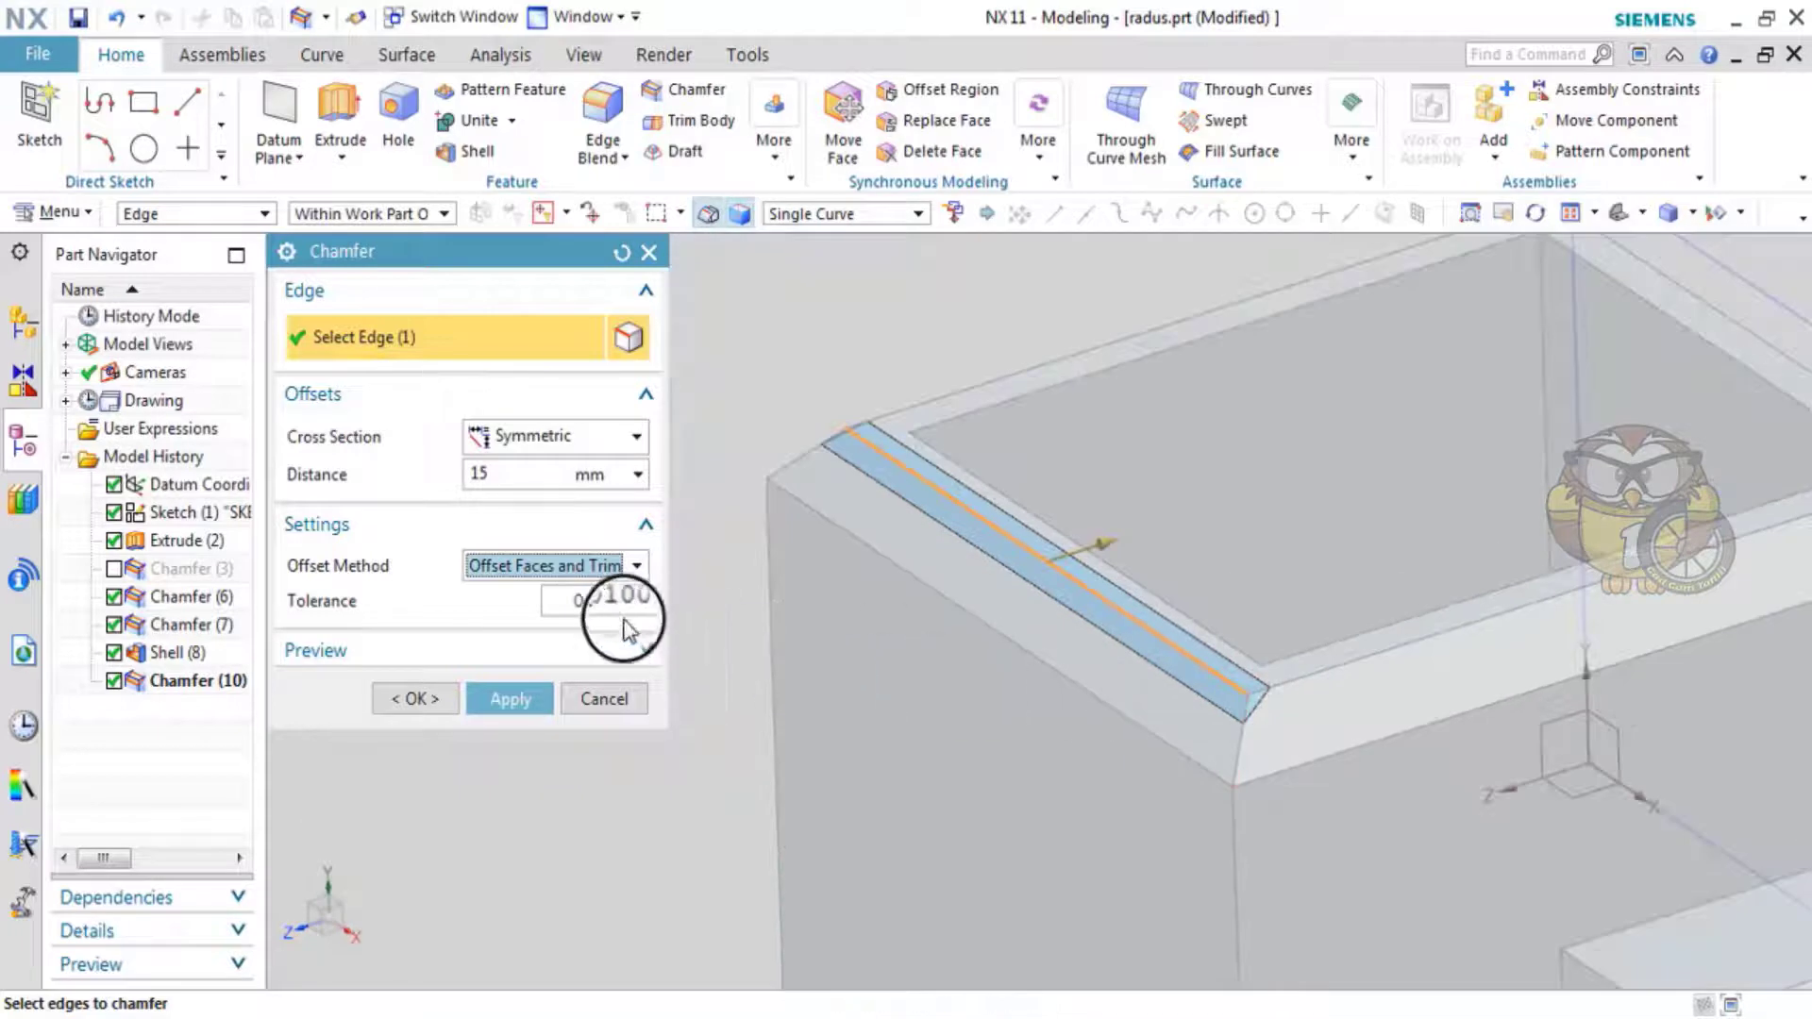
{"action": "left_click", "coordinate": [635, 597]}
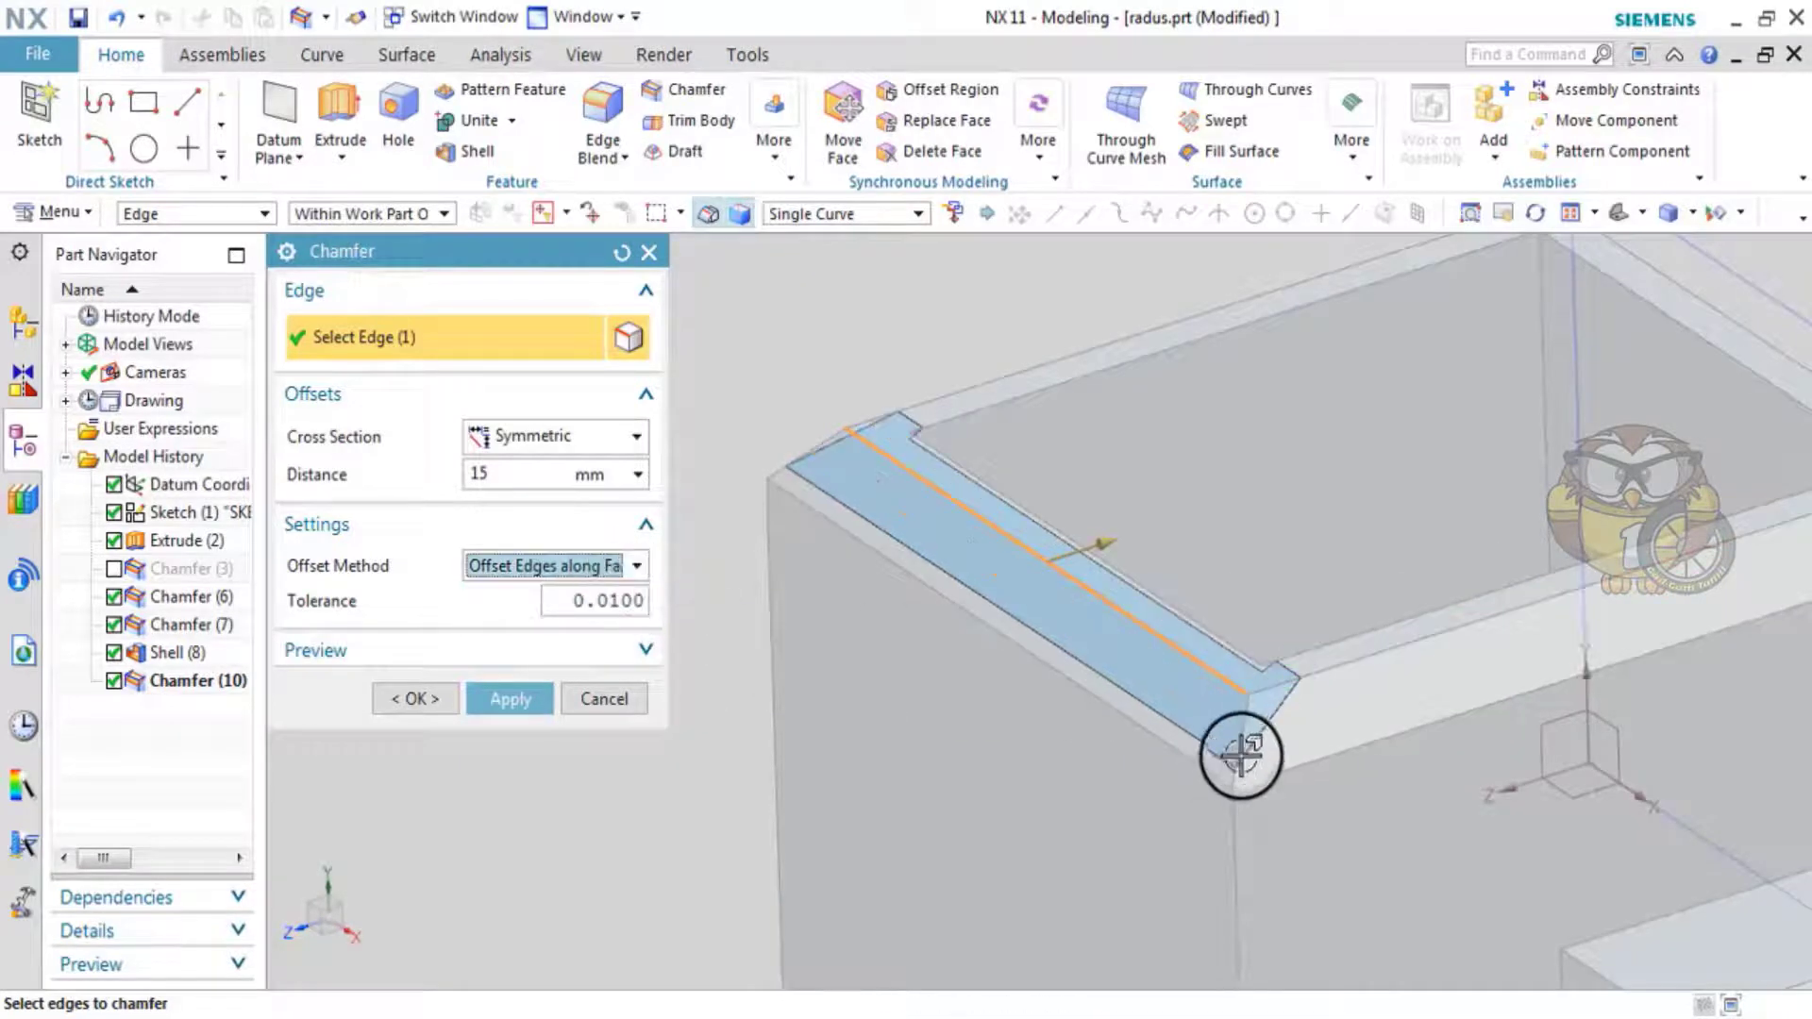
{"action": "left_click", "coordinate": [634, 566]}
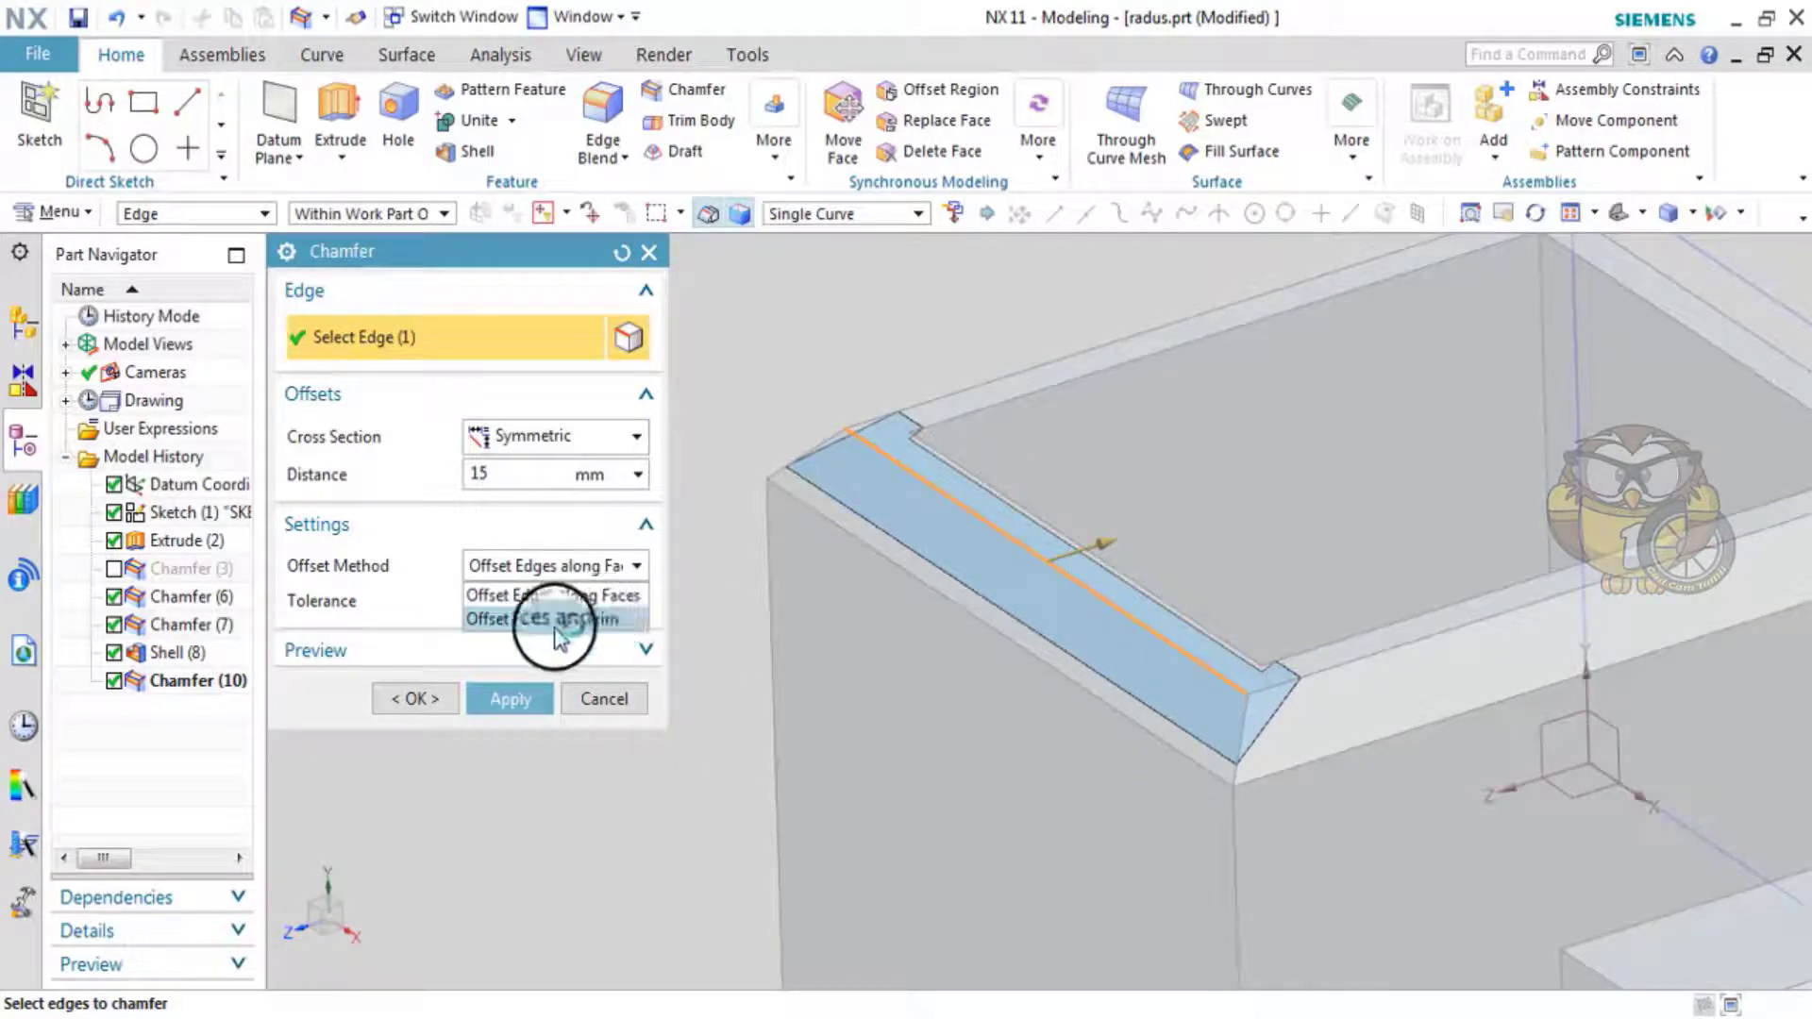
{"action": "left_click", "coordinate": [591, 620]}
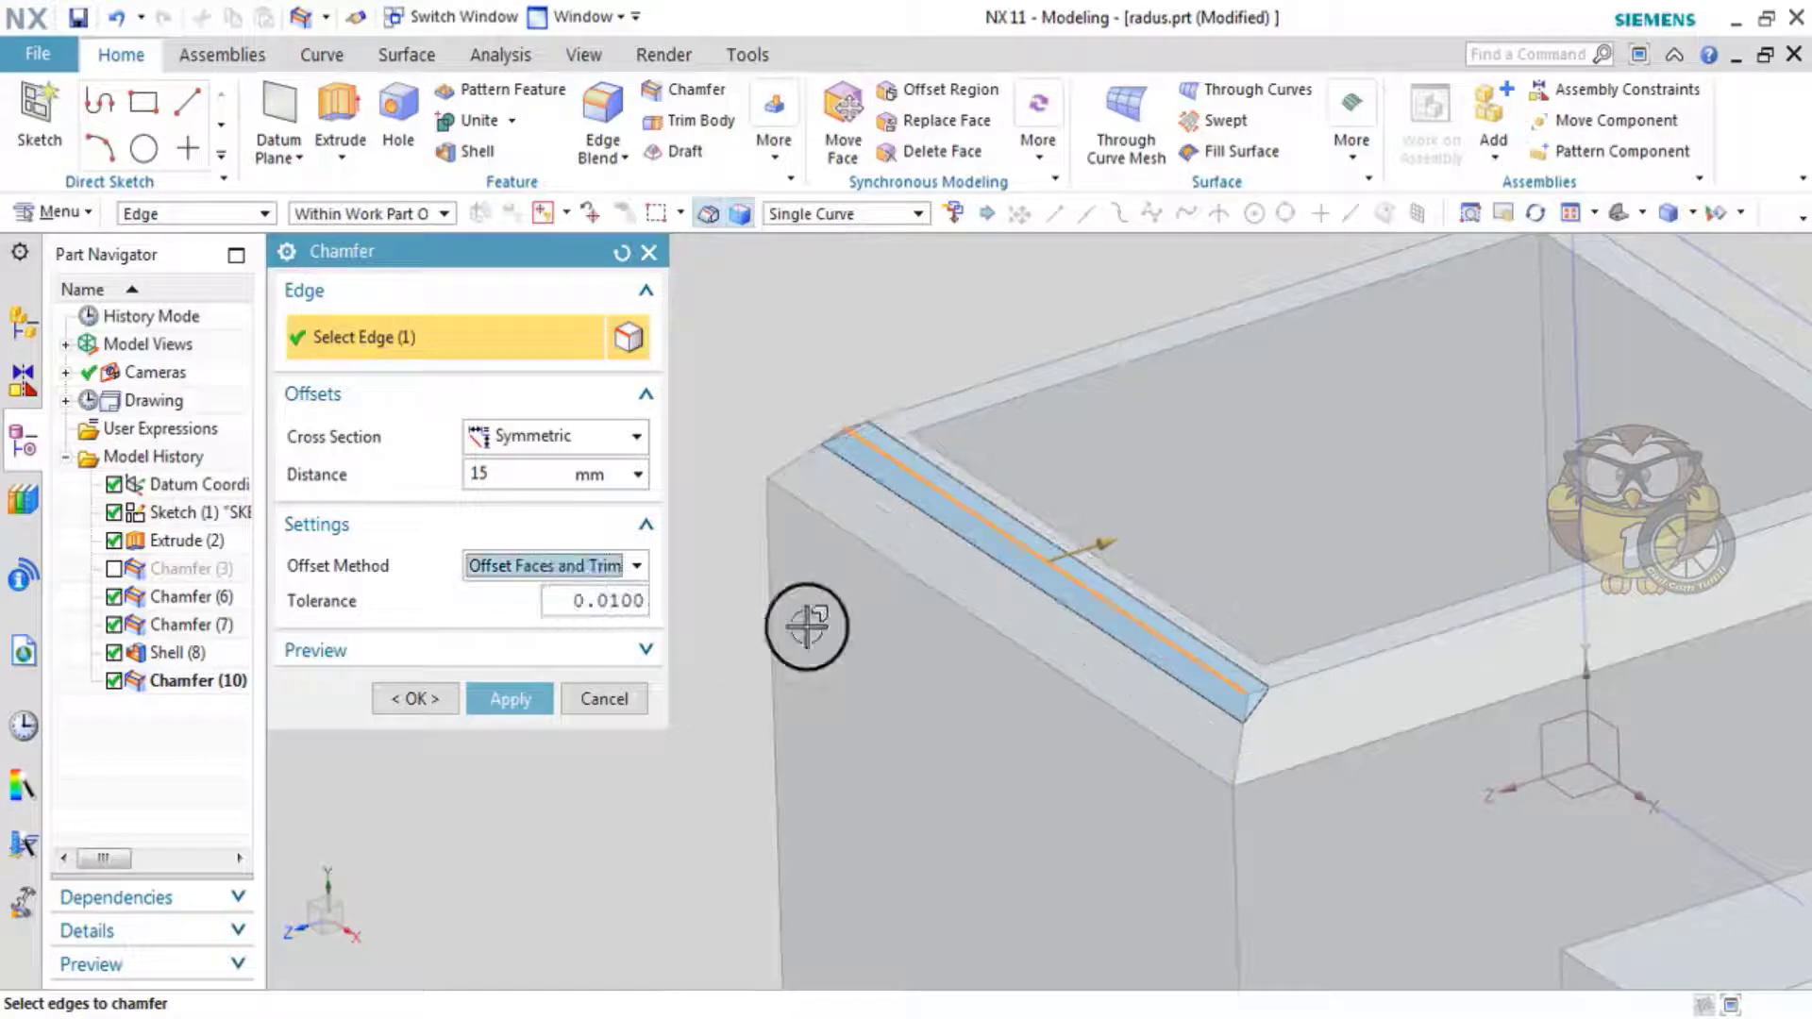
{"action": "scroll", "coordinate": [1247, 694], "scroll_direction": "up", "scroll_amount": 2}
{"action": "scroll", "coordinate": [1129, 650], "scroll_direction": "down", "scroll_amount": 2}
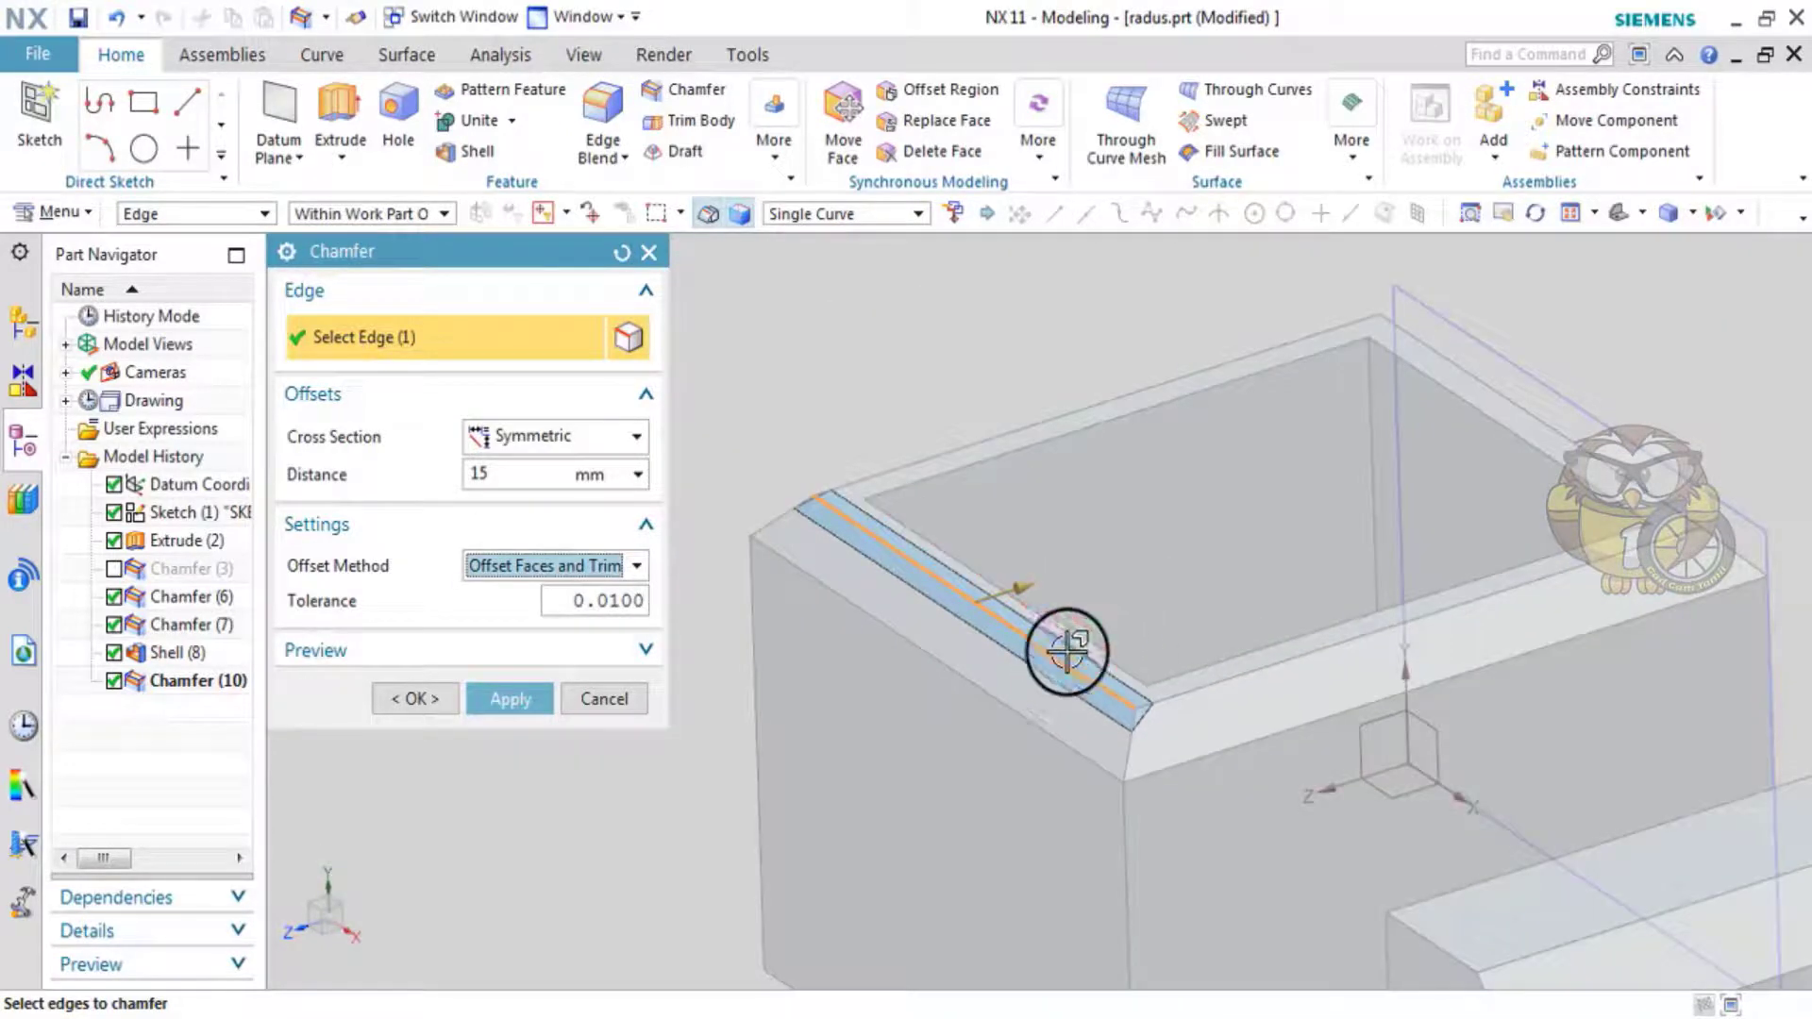
- Check the preview from a flat side view and an oblique angle, then cancel the chamfer
{"action": "key", "text": "F8"}
{"action": "scroll", "coordinate": [1144, 676], "scroll_direction": "up", "scroll_amount": 3}
{"action": "scroll", "coordinate": [1274, 716], "scroll_direction": "up", "scroll_amount": 2}
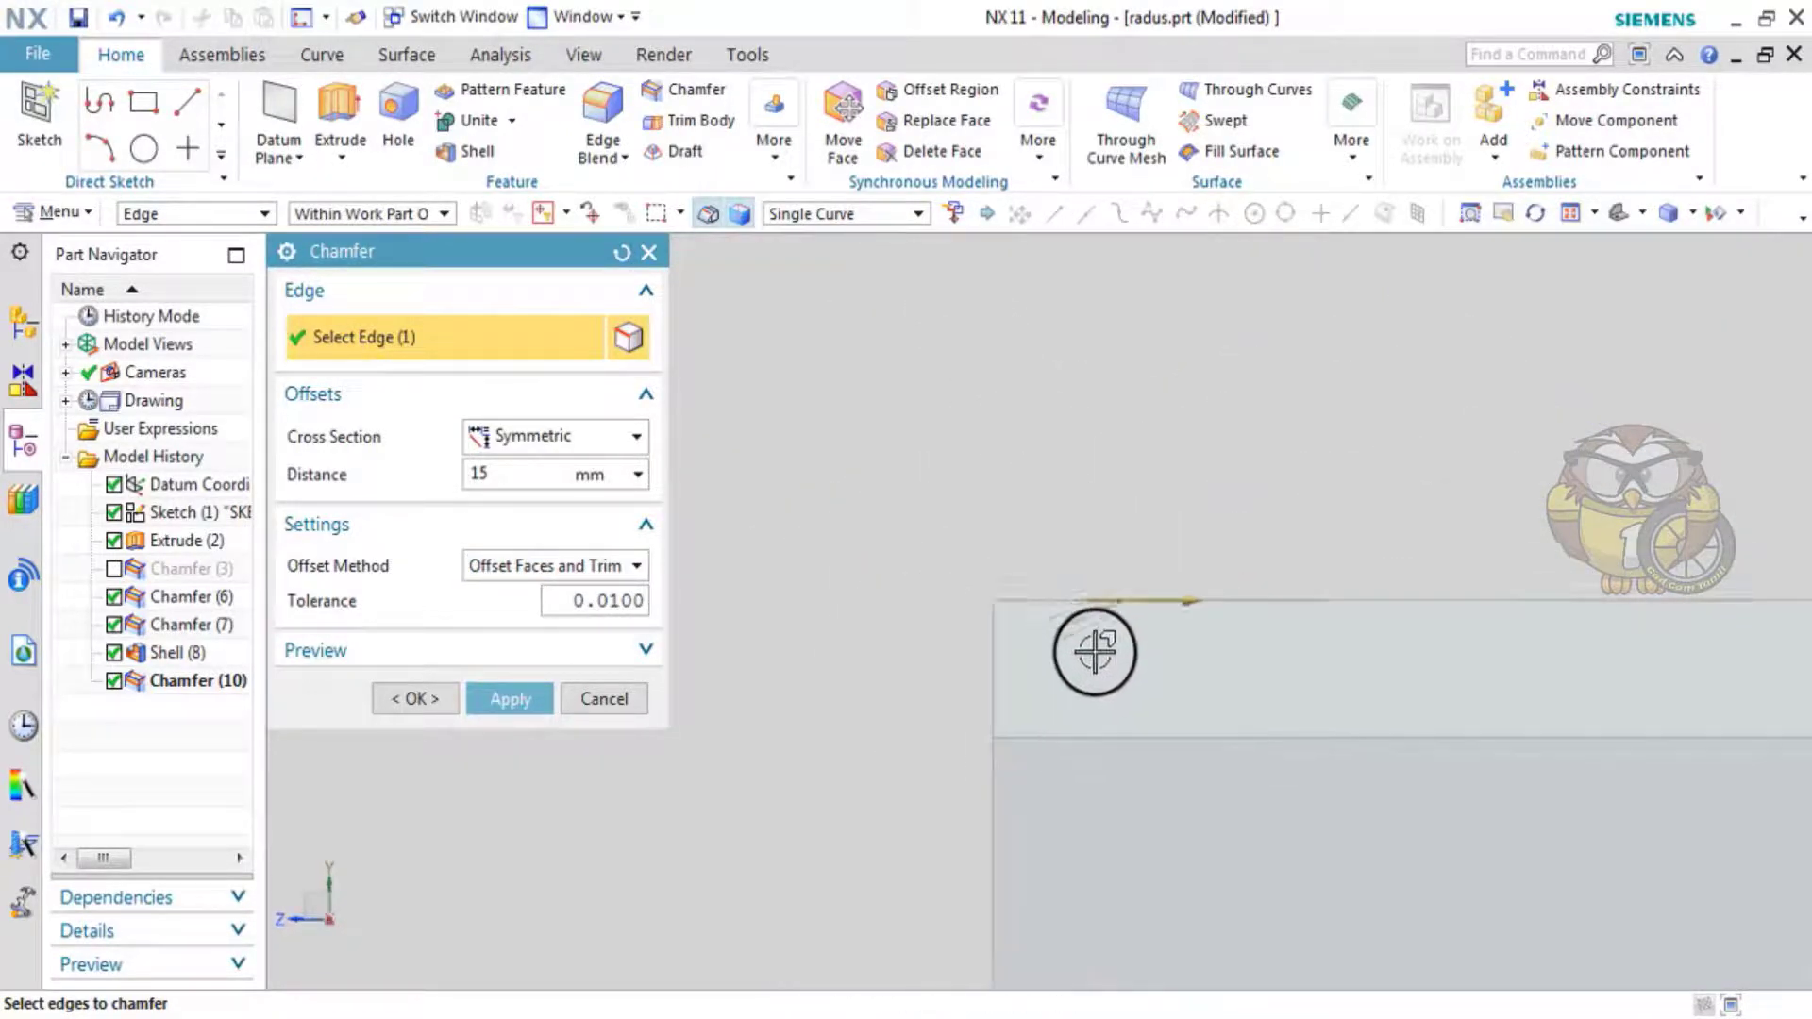
{"action": "middle_click_drag", "start_coordinate": [1095, 651], "coordinate": [820, 458]}
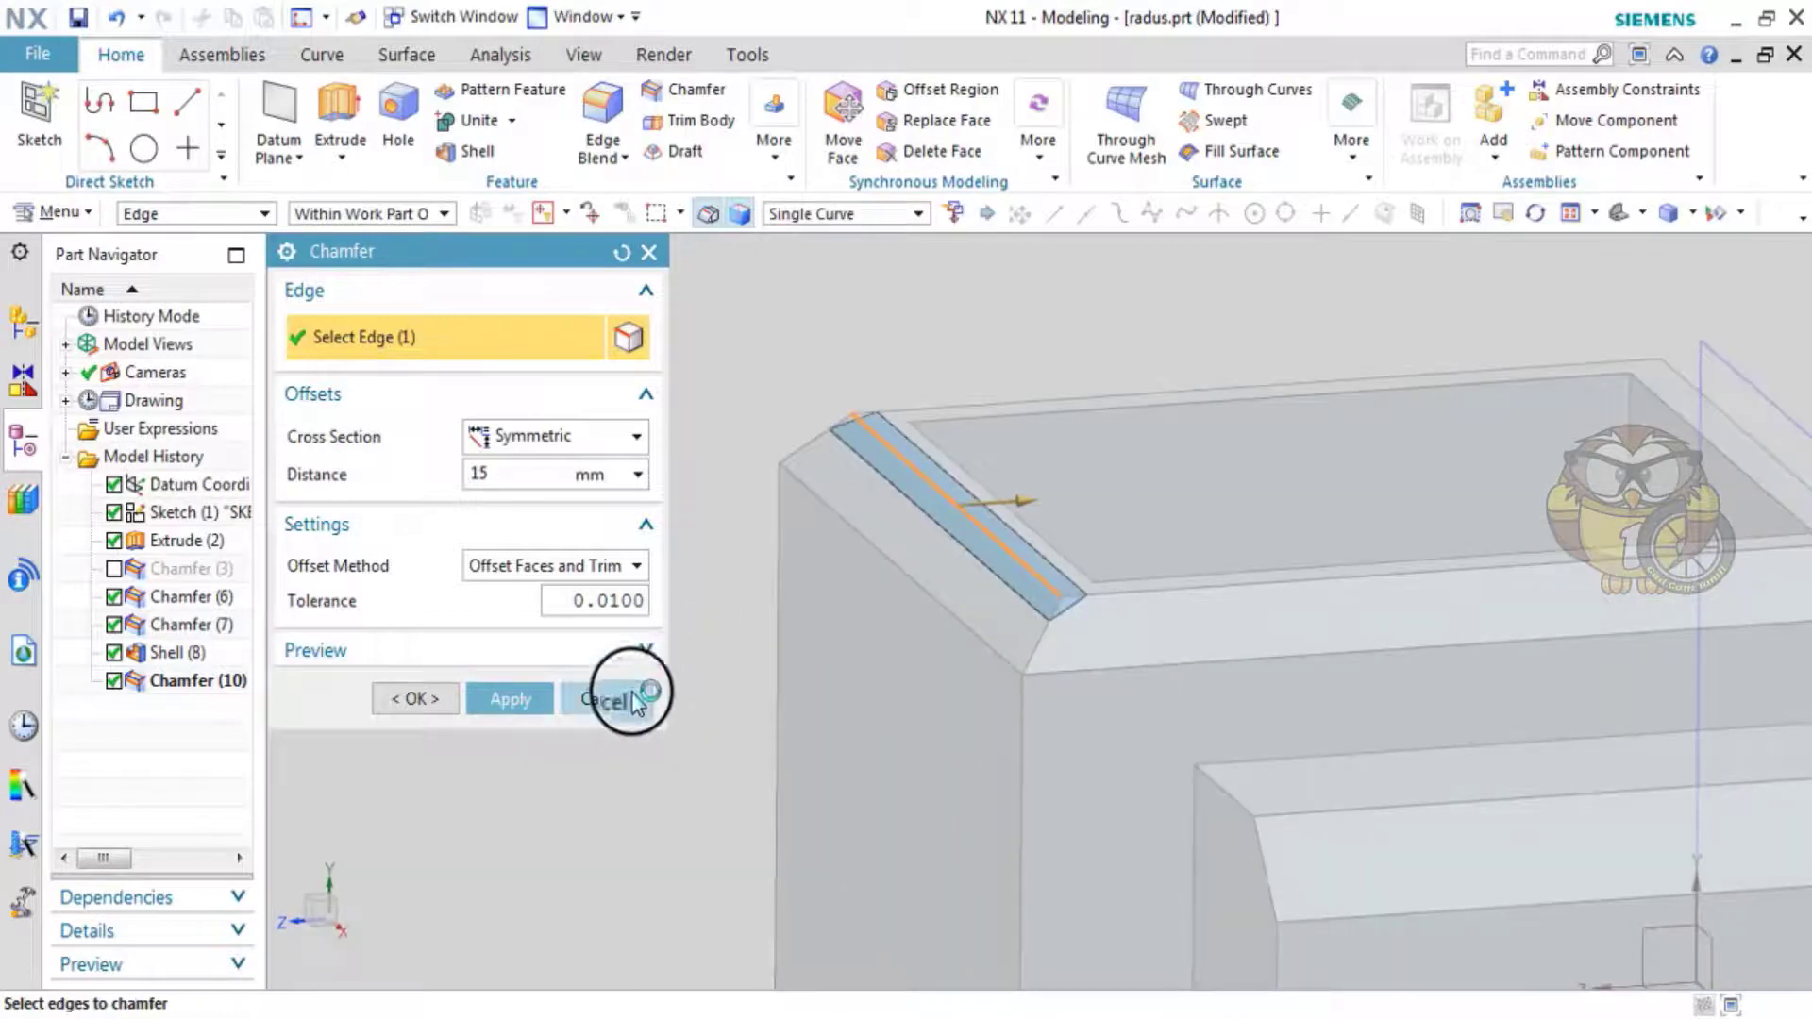
{"action": "left_click", "coordinate": [632, 698]}
{"action": "scroll", "coordinate": [910, 607], "scroll_direction": "down", "scroll_amount": 5}
- Hide the lower step body with Immediate Hide (Ctrl+Shift+I)
{"action": "left_click", "coordinate": [1086, 805]}
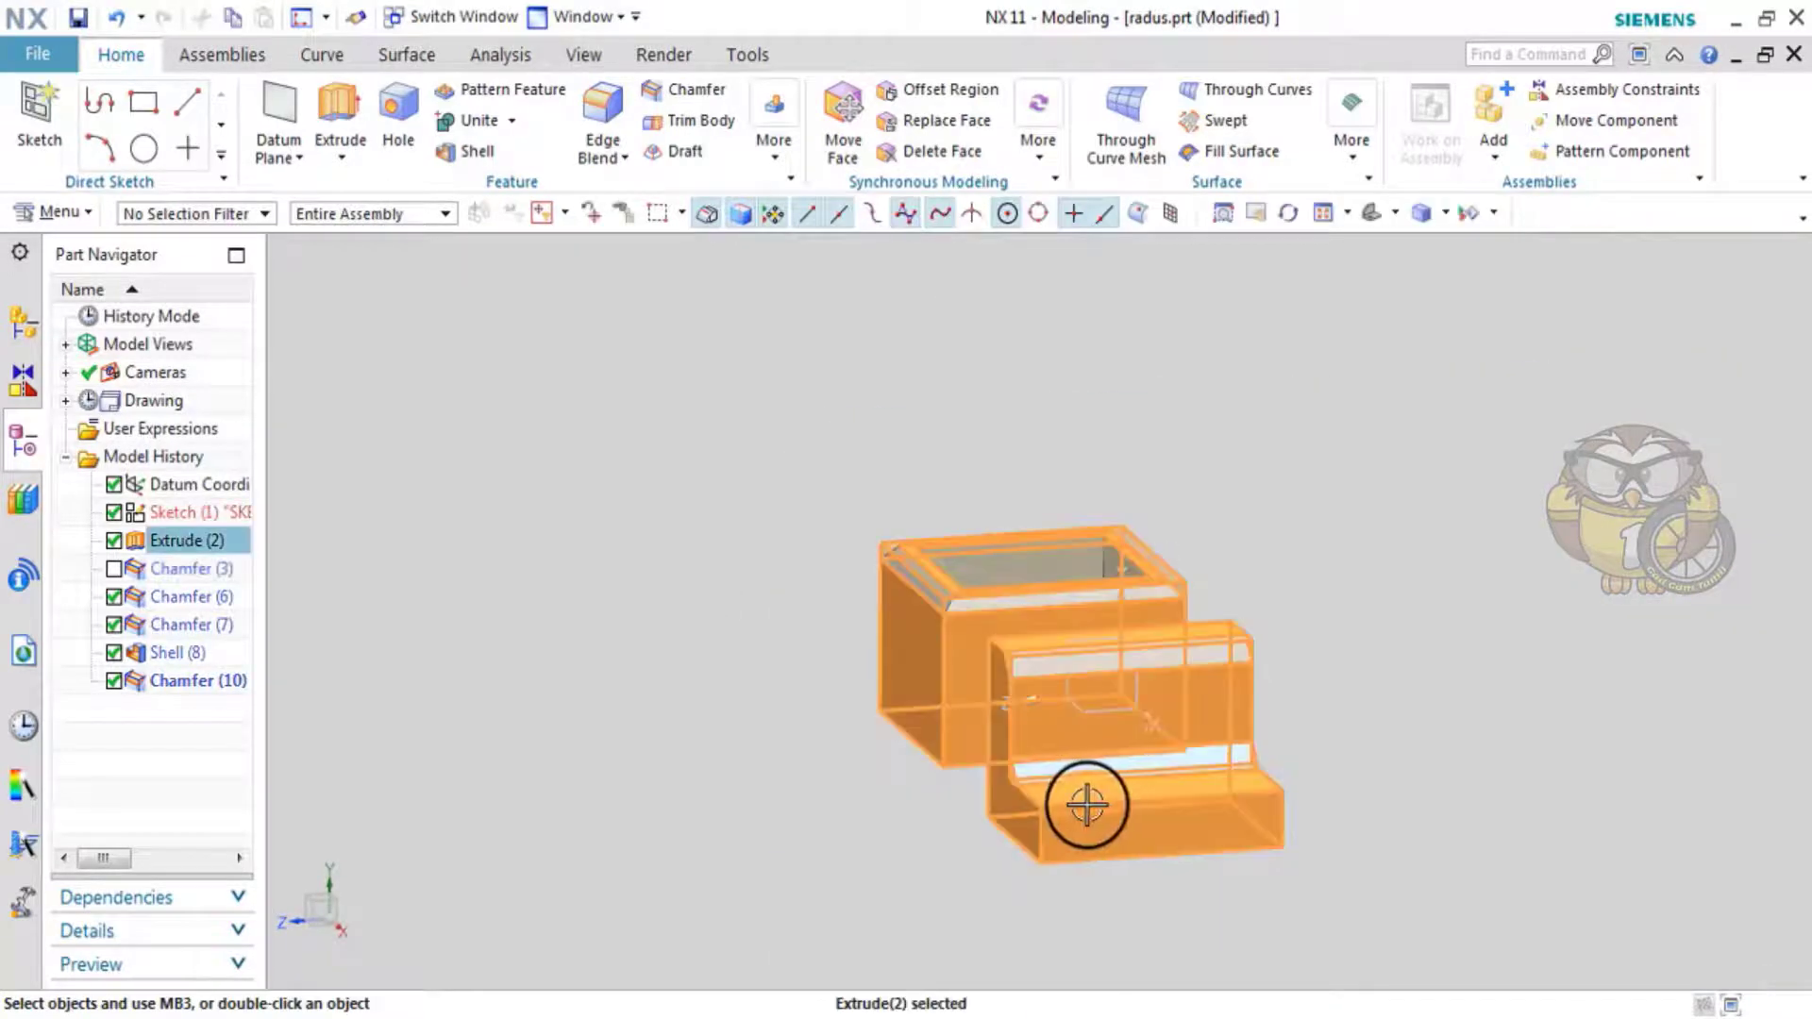
{"action": "right_click", "coordinate": [606, 821]}
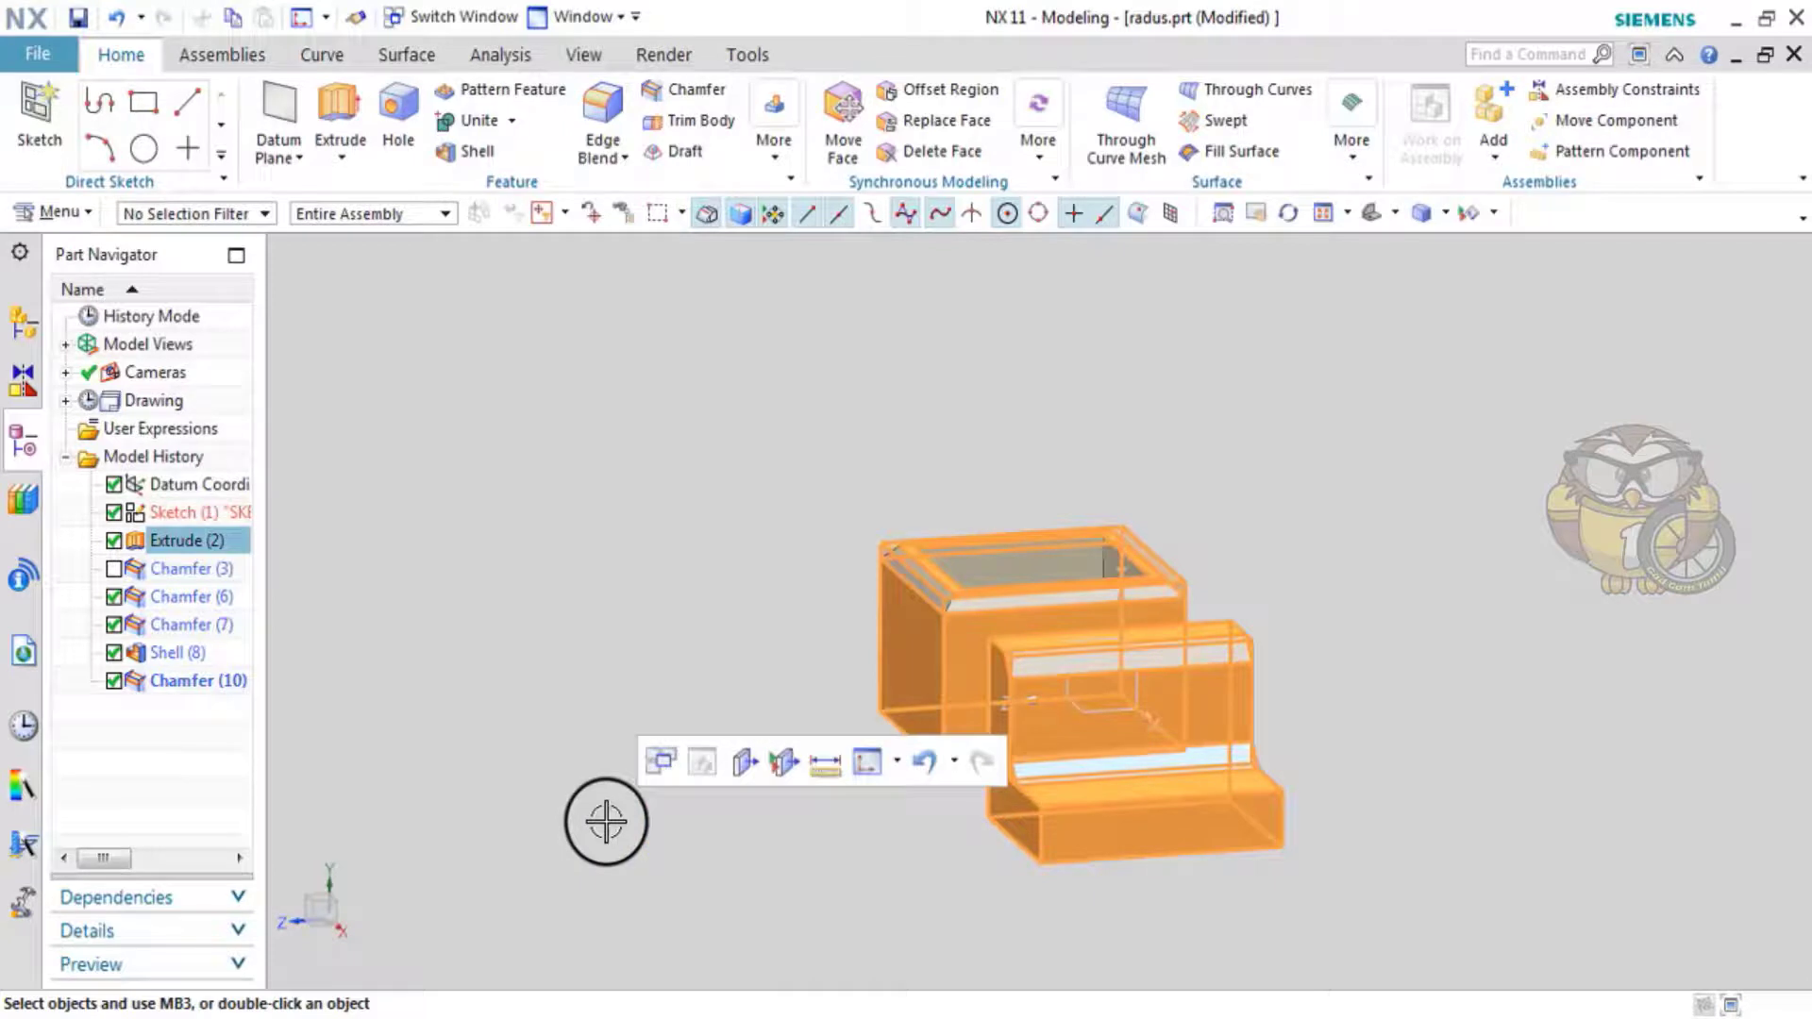
{"action": "key", "text": "ctrl+shift+i"}
{"action": "left_click", "coordinate": [1164, 829]}
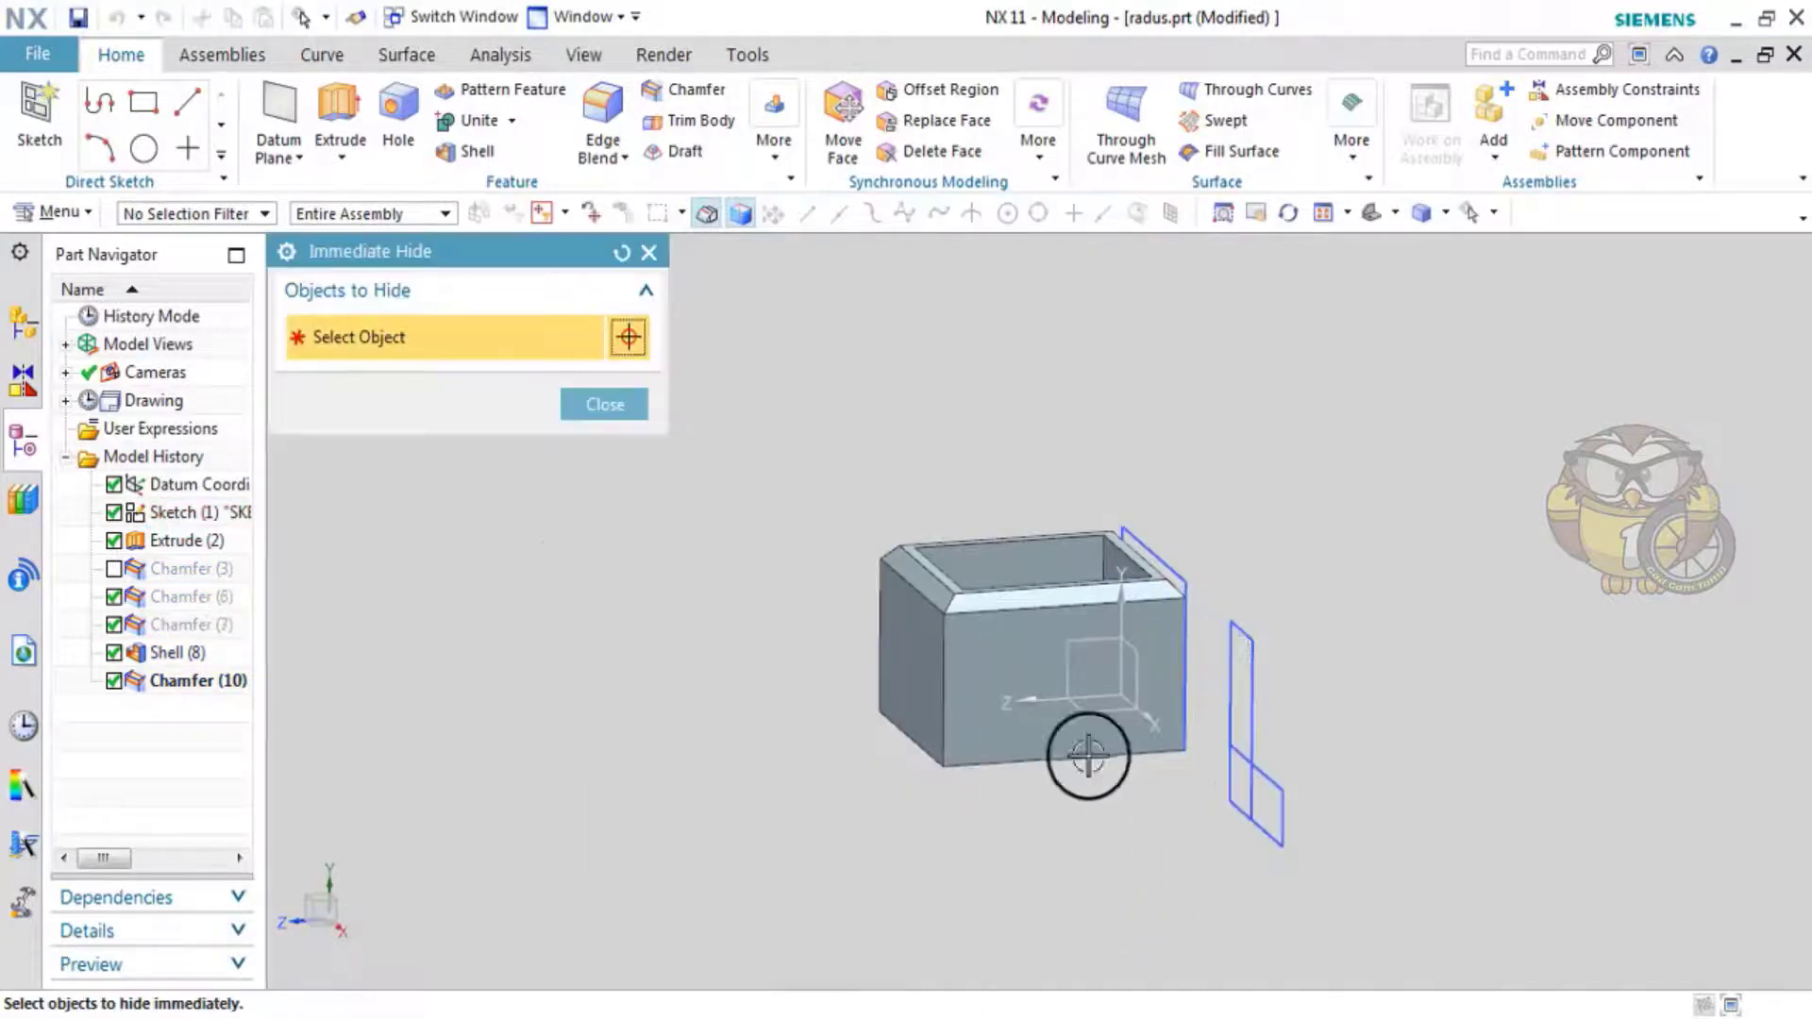
{"action": "left_click", "coordinate": [643, 420]}
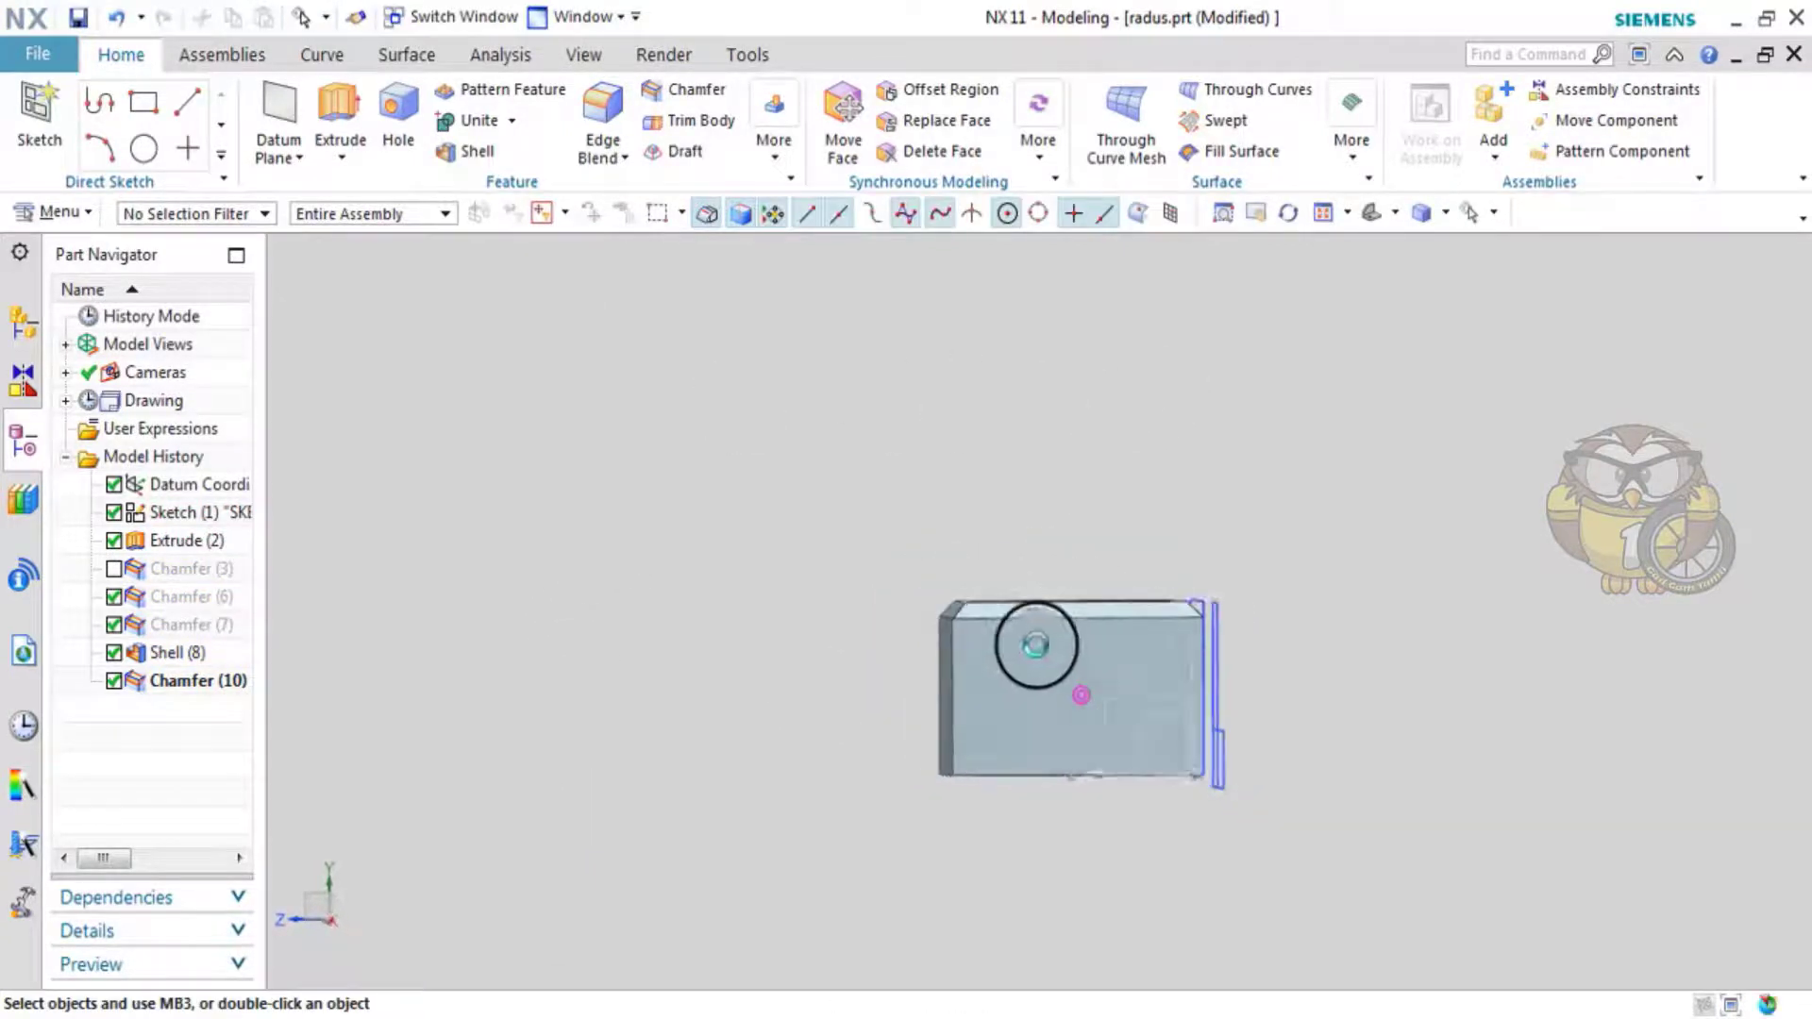
- Reopen Chamfer (10) on the box's top edge for editing
{"action": "scroll", "coordinate": [870, 583], "scroll_direction": "up", "scroll_amount": 5}
{"action": "scroll", "coordinate": [695, 371], "scroll_direction": "up", "scroll_amount": 2}
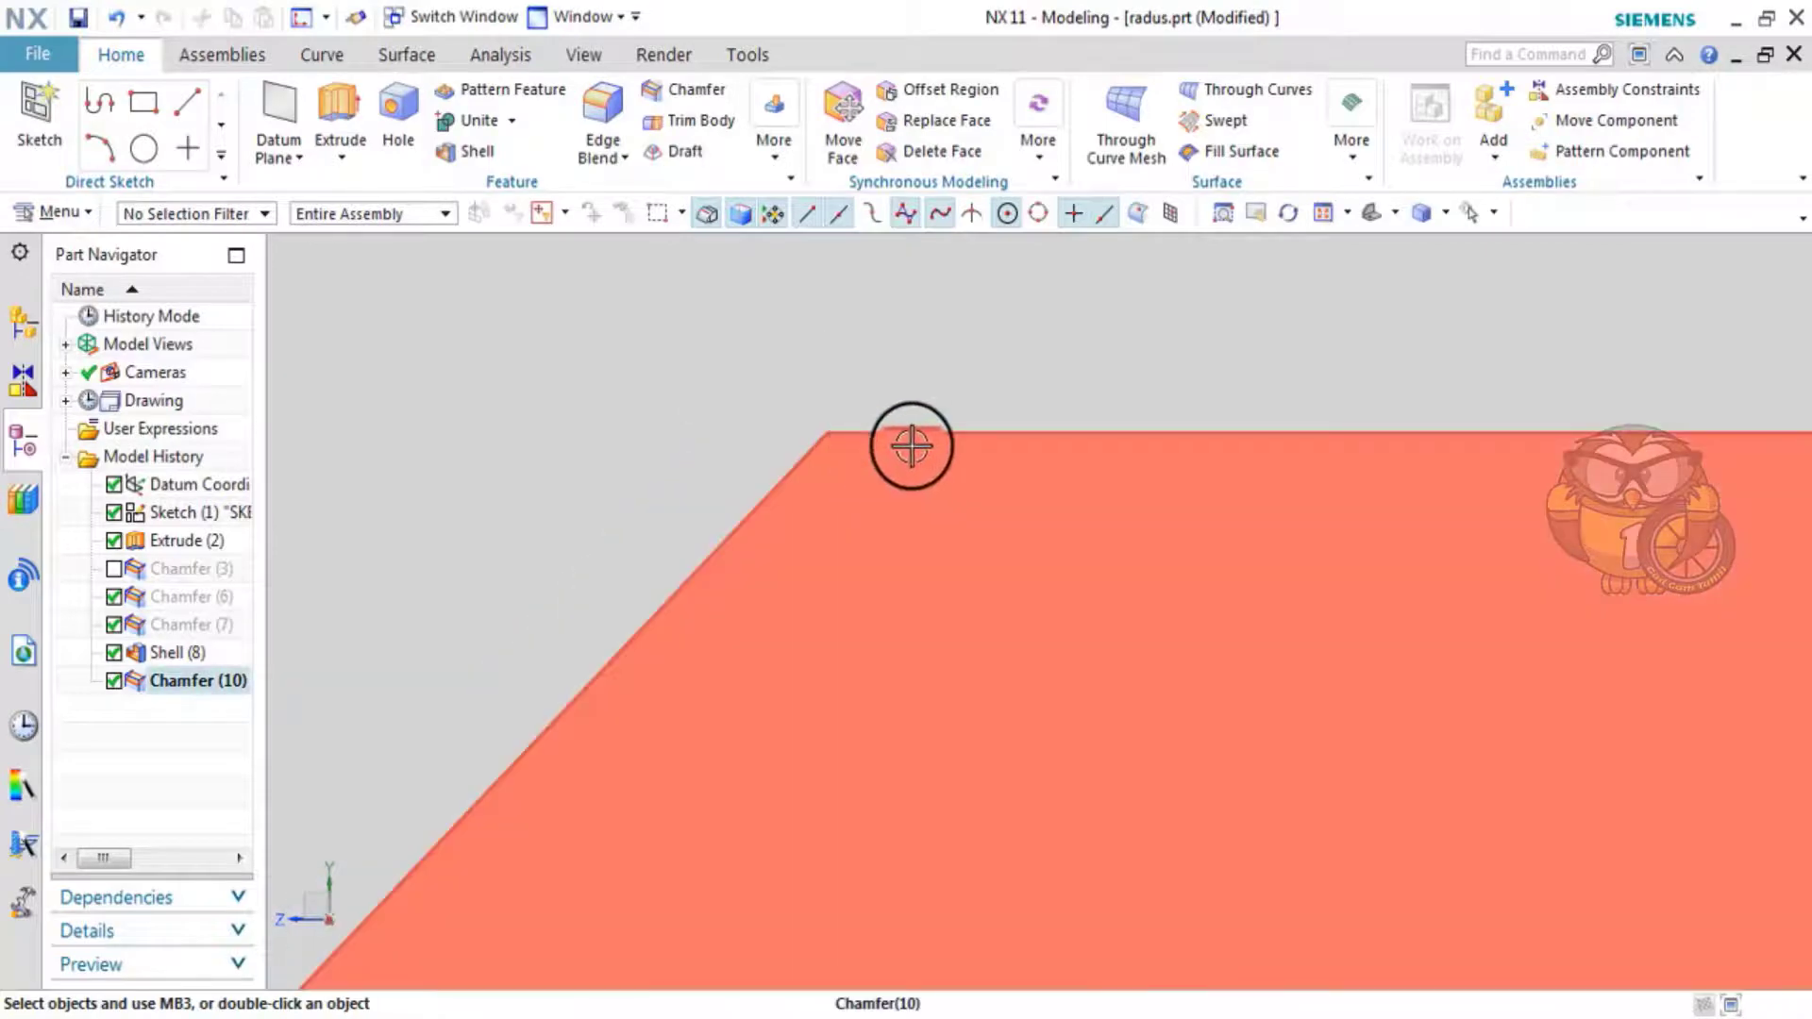
{"action": "scroll", "coordinate": [853, 538], "scroll_direction": "down", "scroll_amount": 3}
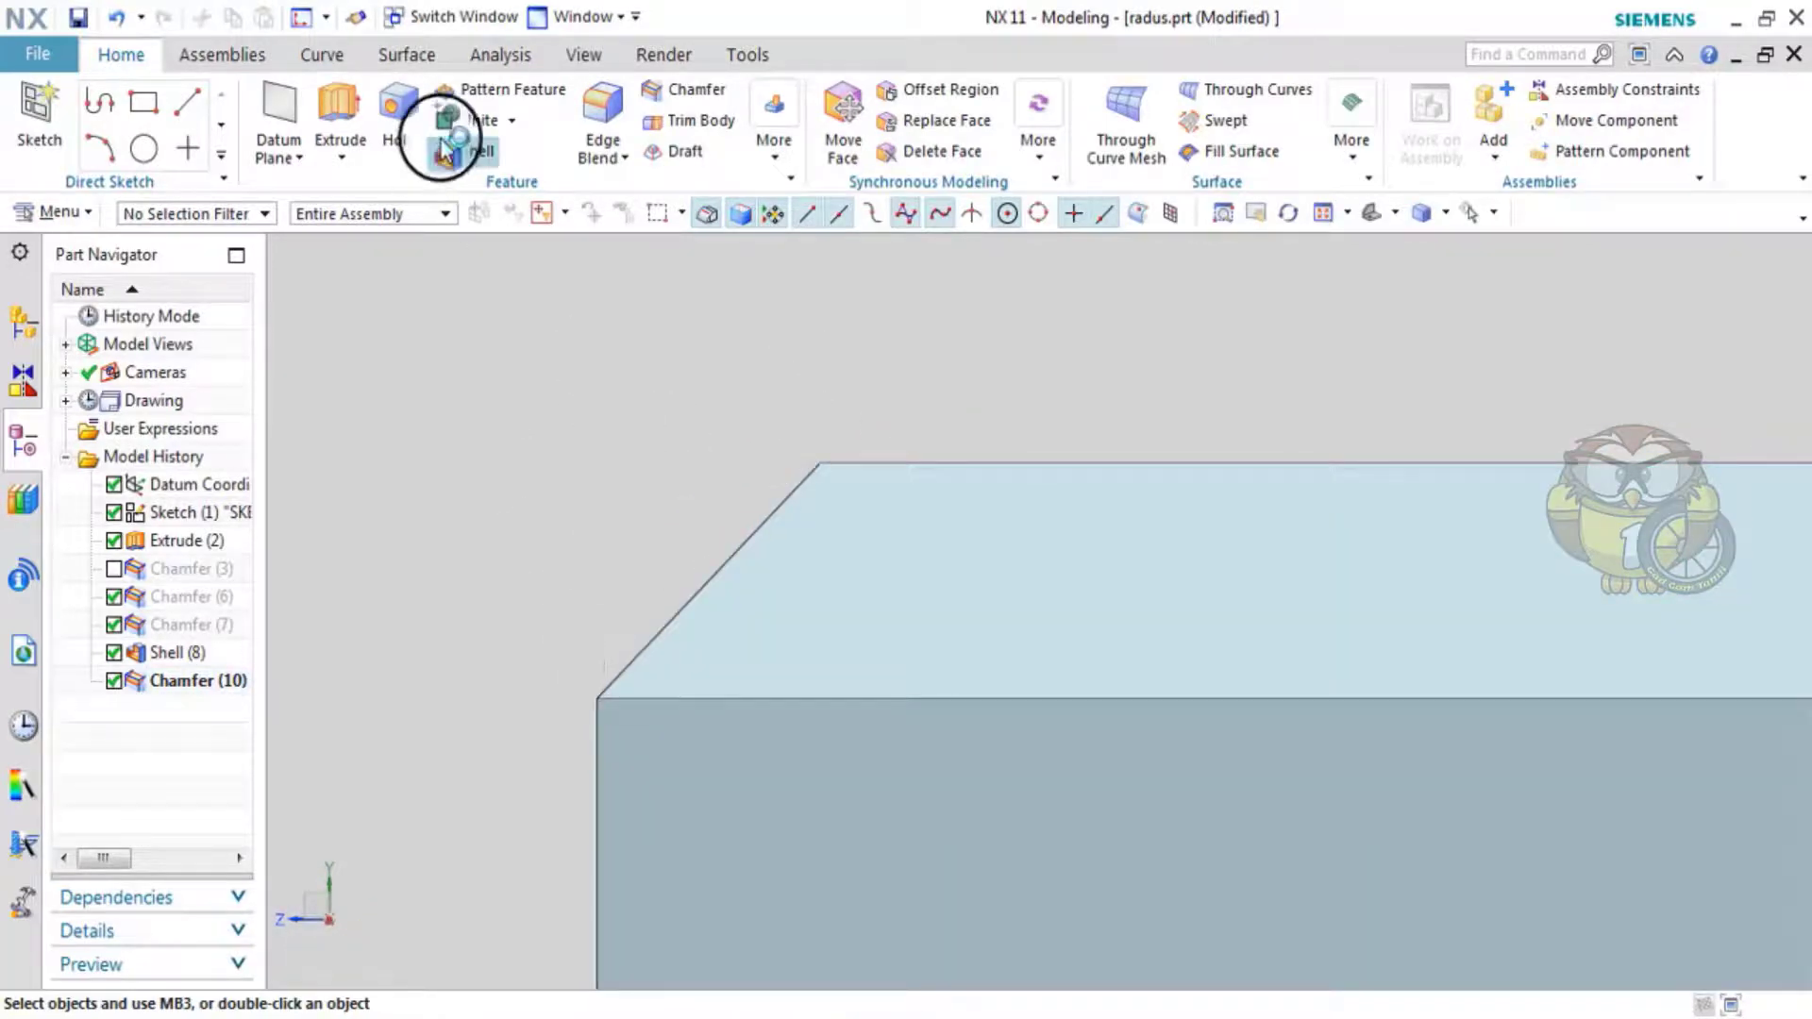
{"action": "left_click", "coordinate": [689, 89]}
{"action": "left_click", "coordinate": [862, 346]}
- Switch the viewport background to dark grey
{"action": "scroll", "coordinate": [913, 375], "scroll_direction": "up", "scroll_amount": 2}
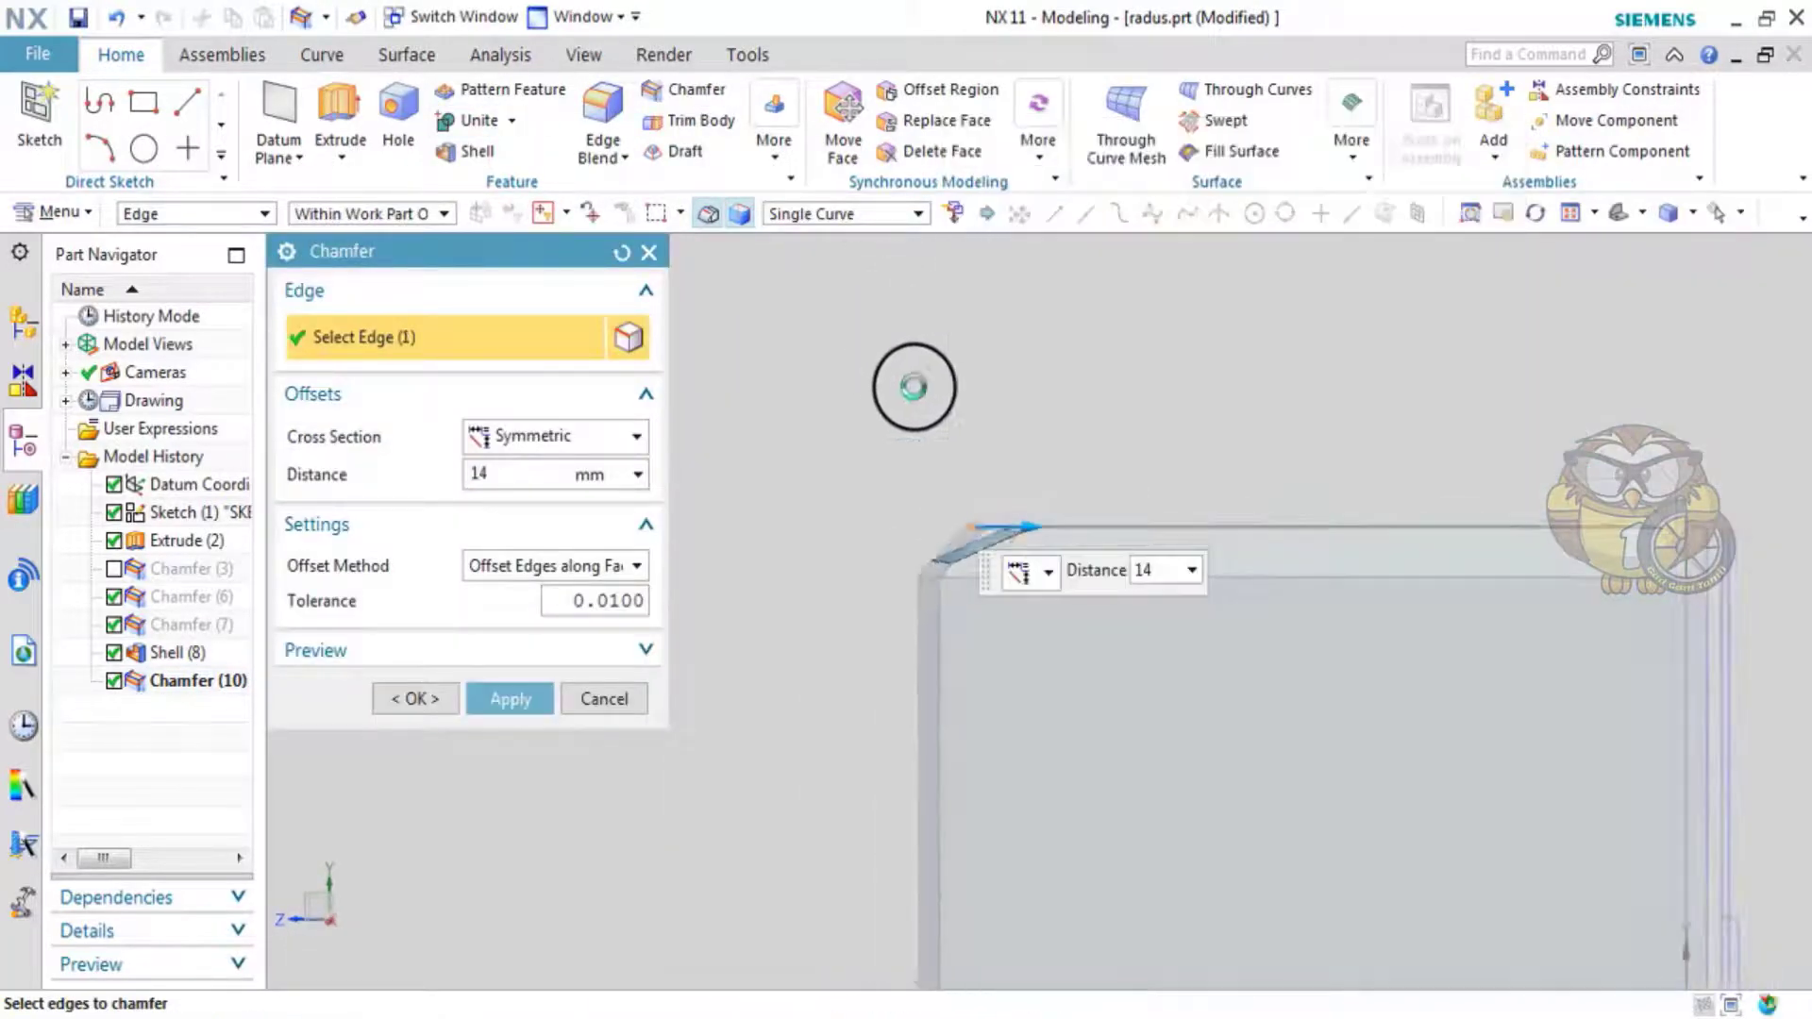
{"action": "scroll", "coordinate": [1031, 538], "scroll_direction": "up", "scroll_amount": 2}
{"action": "scroll", "coordinate": [974, 421], "scroll_direction": "up", "scroll_amount": 2}
{"action": "right_click", "coordinate": [1123, 307]}
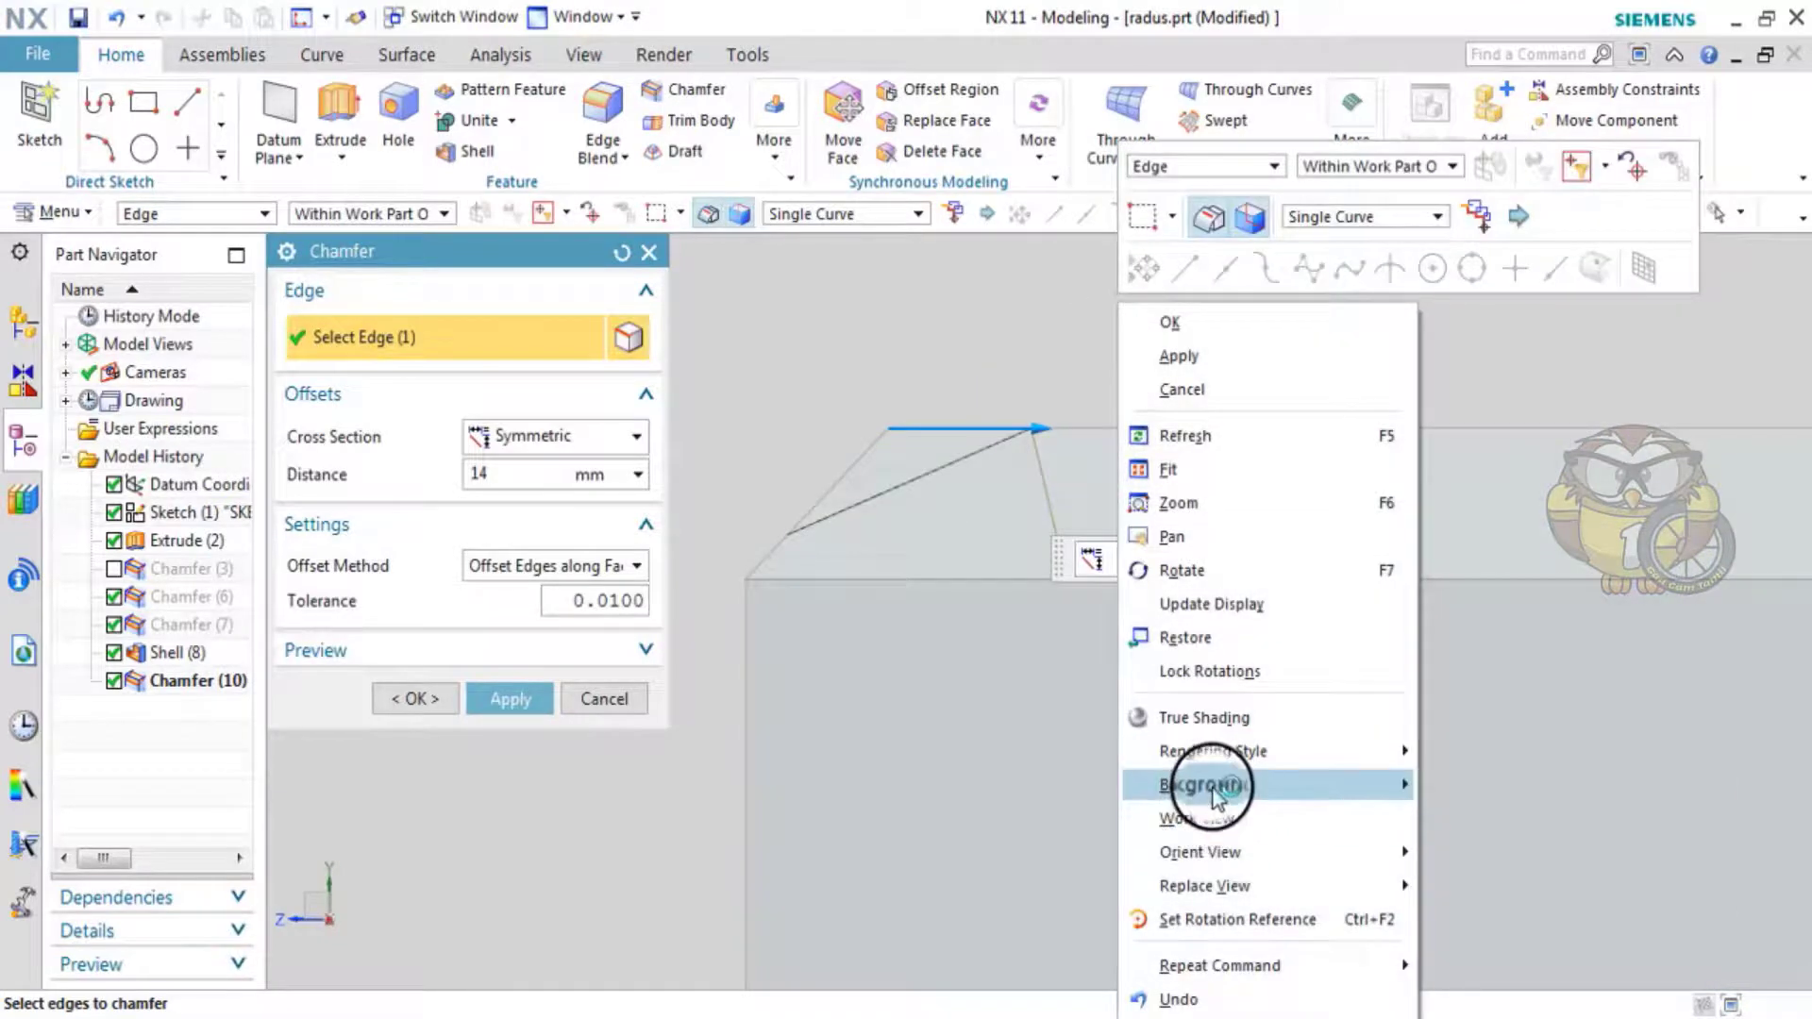
{"action": "left_click", "coordinate": [1618, 853]}
- Try Offset Faces and Trim at 16 mm, then cancel the chamfer edit
{"action": "left_click", "coordinate": [594, 565]}
{"action": "left_click", "coordinate": [599, 623]}
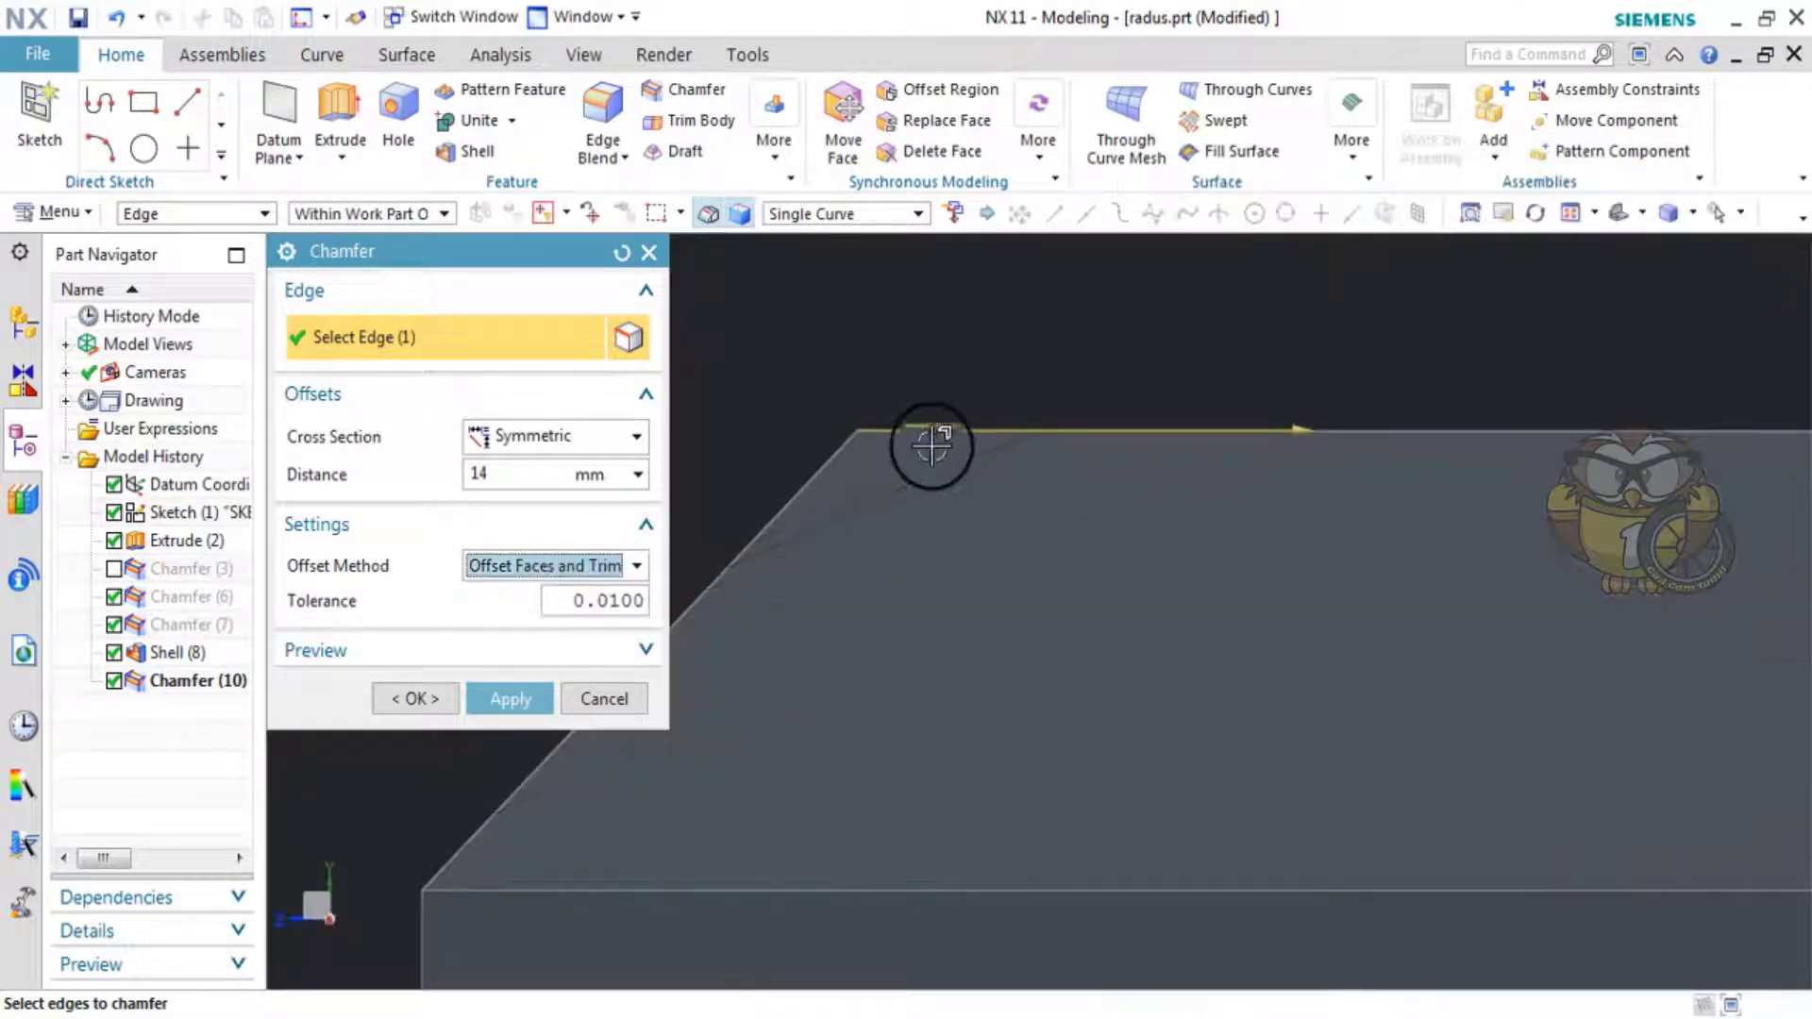
{"action": "mouse_move", "coordinate": [971, 444]}
{"action": "middle_mouse_down"}
{"action": "mouse_move", "coordinate": [995, 472]}
{"action": "mouse_move", "coordinate": [902, 388]}
{"action": "middle_mouse_up"}
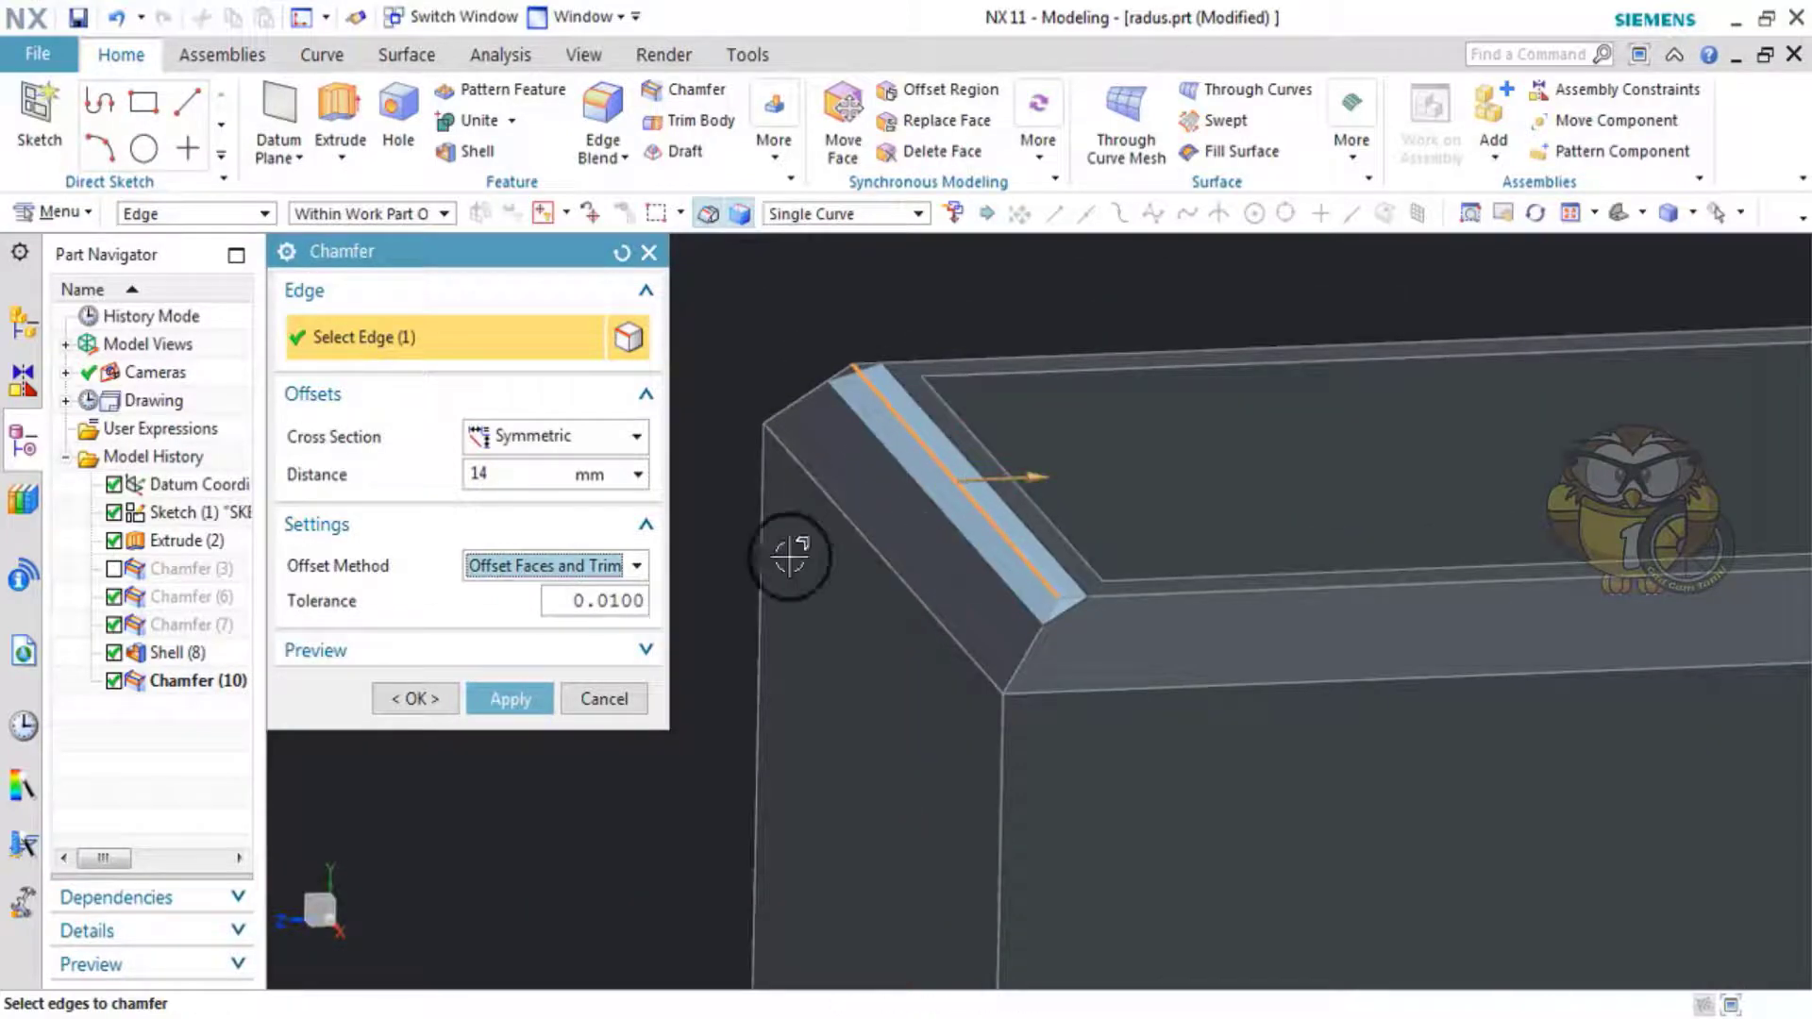
{"action": "mouse_move", "coordinate": [1041, 481]}
{"action": "left_mouse_down"}
{"action": "mouse_move", "coordinate": [1060, 477]}
{"action": "mouse_move", "coordinate": [1031, 485]}
{"action": "mouse_move", "coordinate": [1049, 489]}
{"action": "left_mouse_up"}
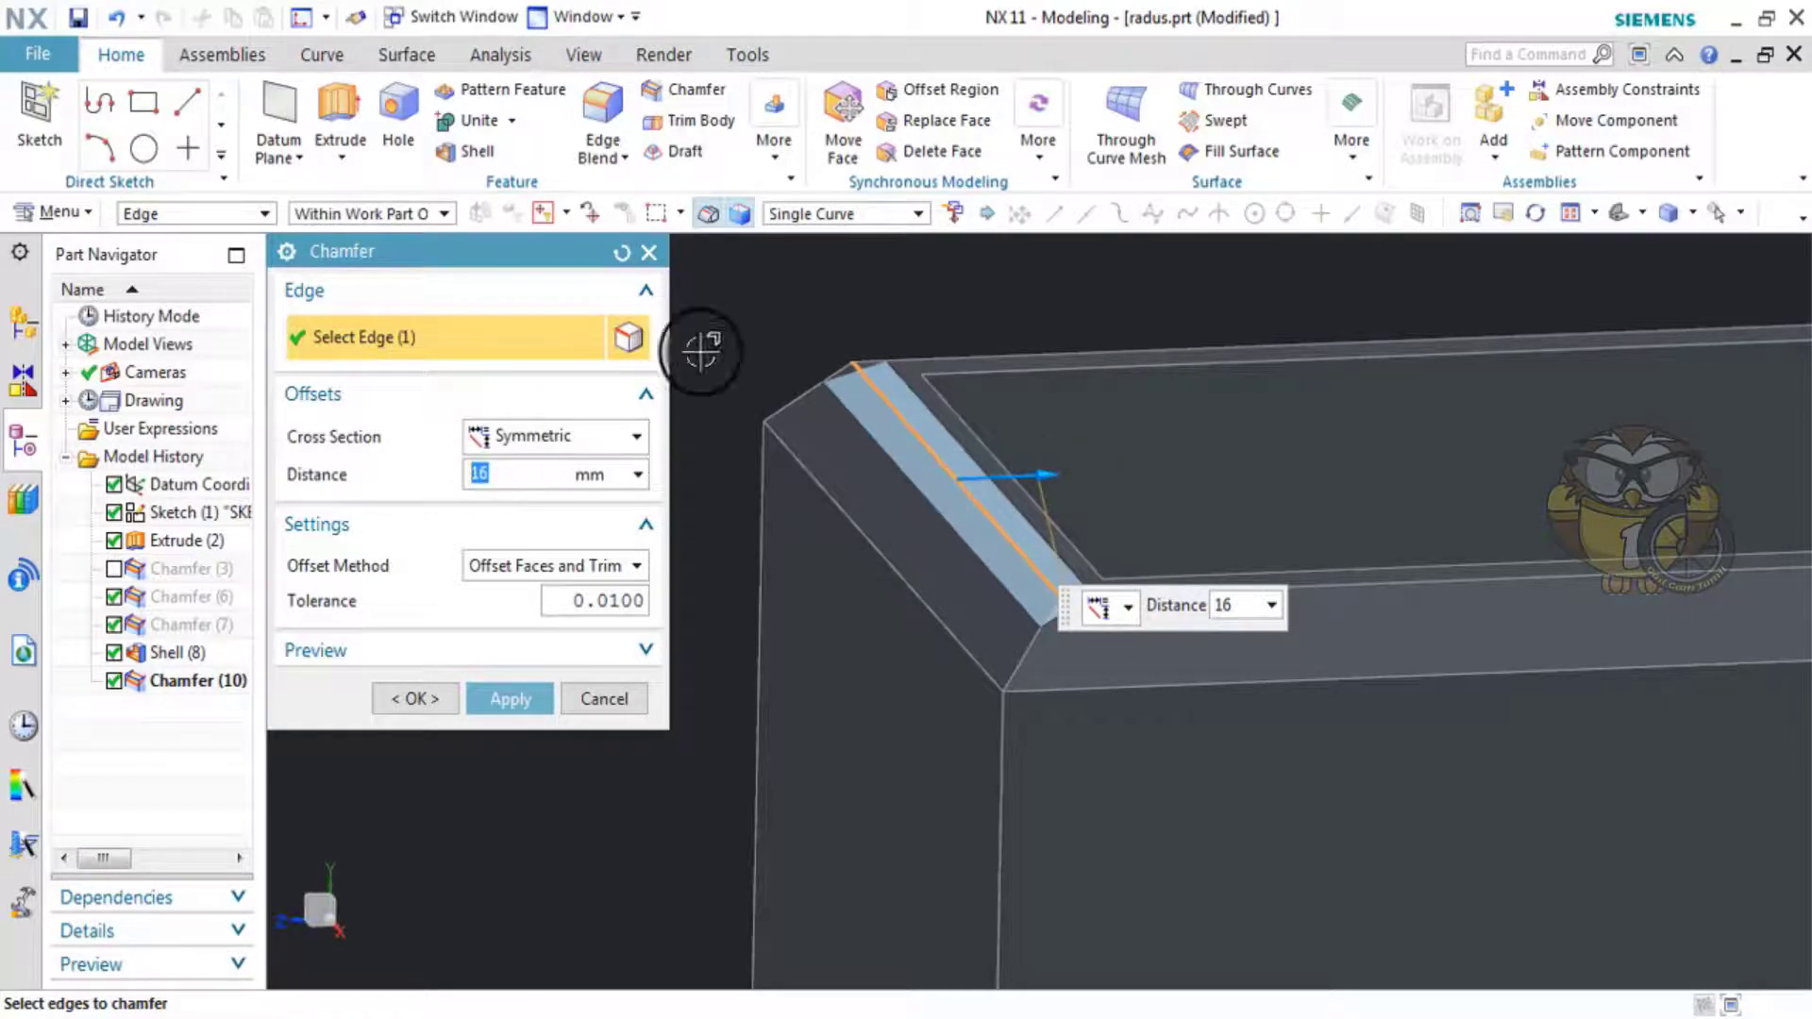
{"action": "left_click", "coordinate": [648, 253]}
{"action": "scroll", "coordinate": [846, 457], "scroll_direction": "down", "scroll_amount": 5}
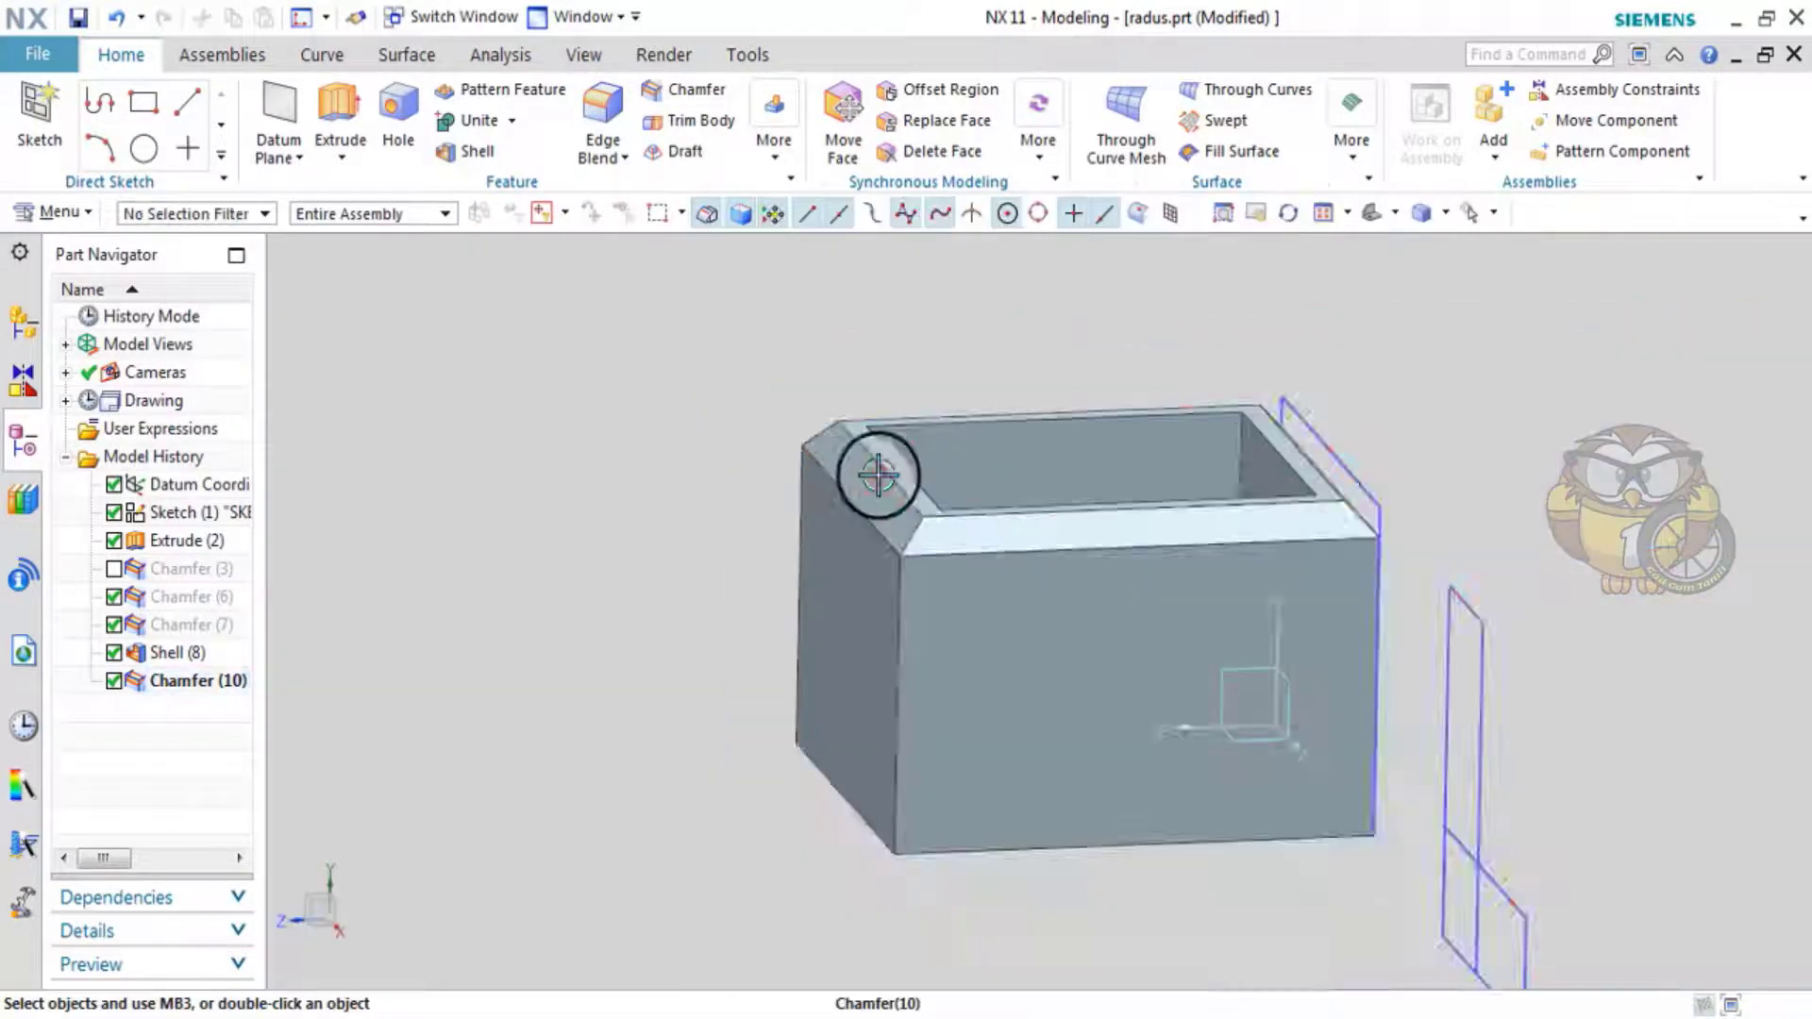
- Select the box's top and front top edges for a new chamfer
{"action": "left_click", "coordinate": [651, 91]}
{"action": "scroll", "coordinate": [873, 538], "scroll_direction": "up", "scroll_amount": 3}
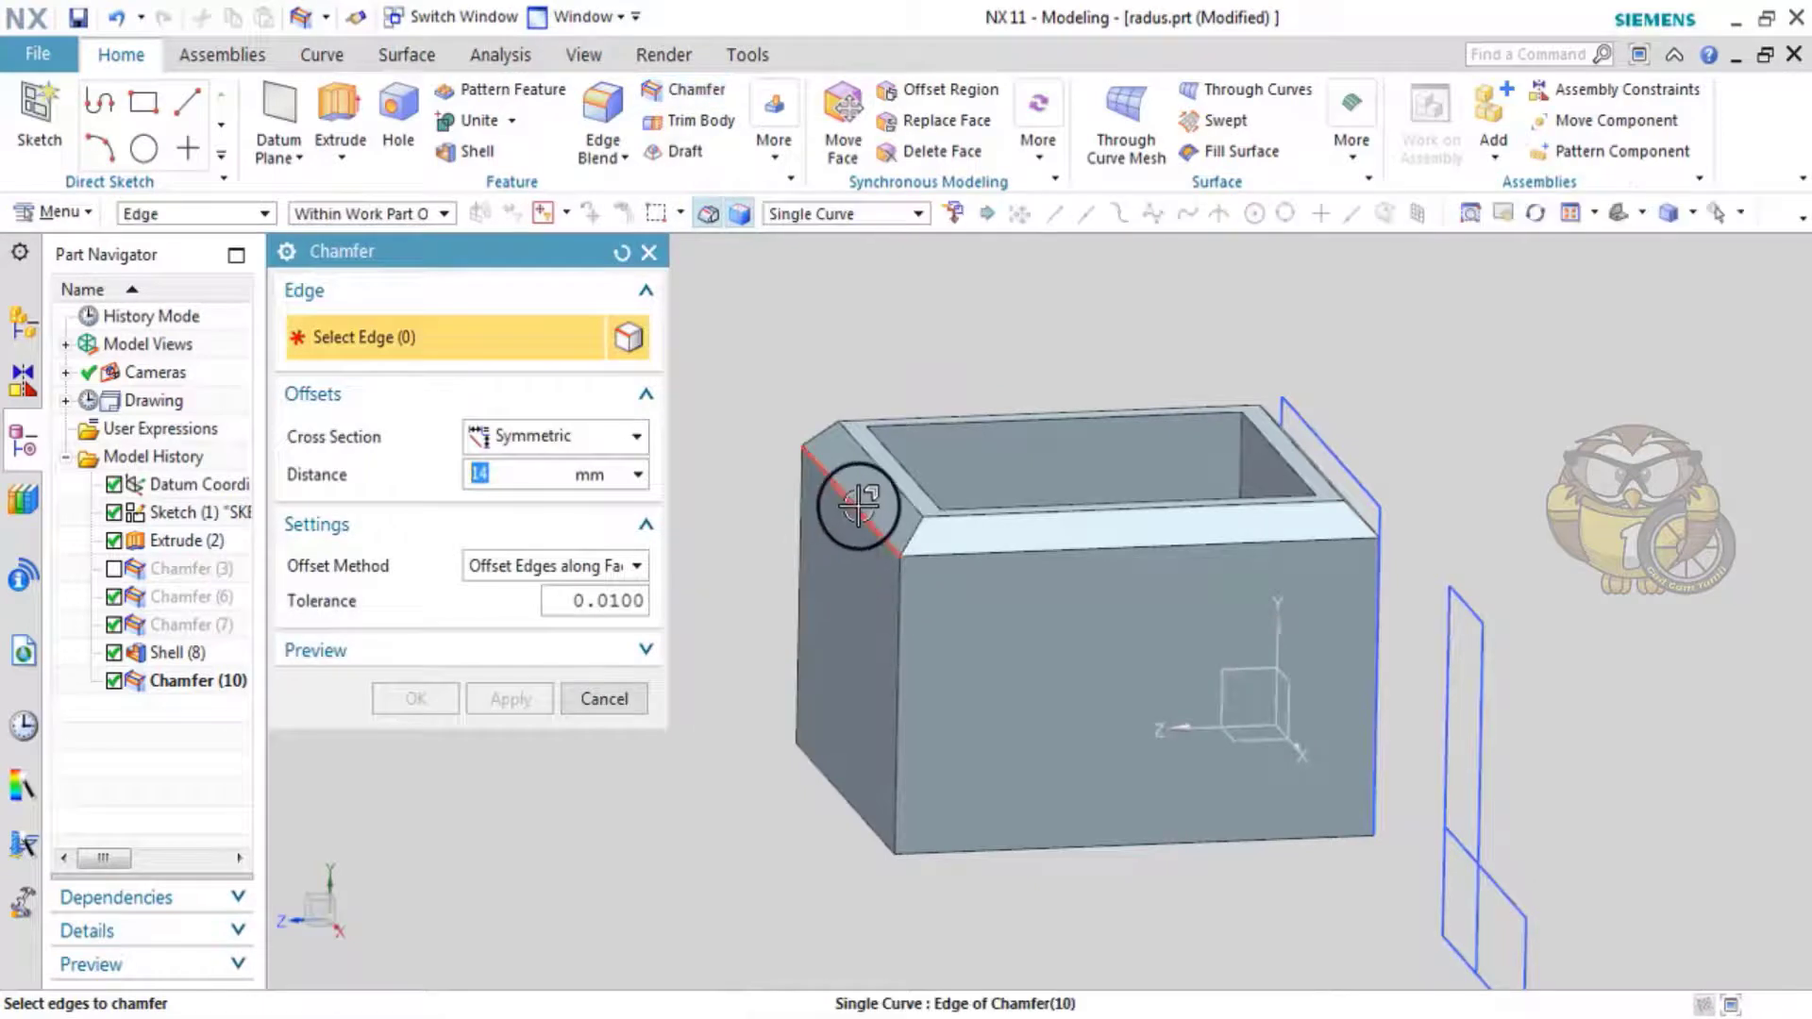
{"action": "left_click", "coordinate": [856, 506]}
{"action": "scroll", "coordinate": [856, 506], "scroll_direction": "up", "scroll_amount": 2}
{"action": "left_click", "coordinate": [571, 564]}
{"action": "left_click", "coordinate": [585, 609]}
{"action": "left_click", "coordinate": [585, 566]}
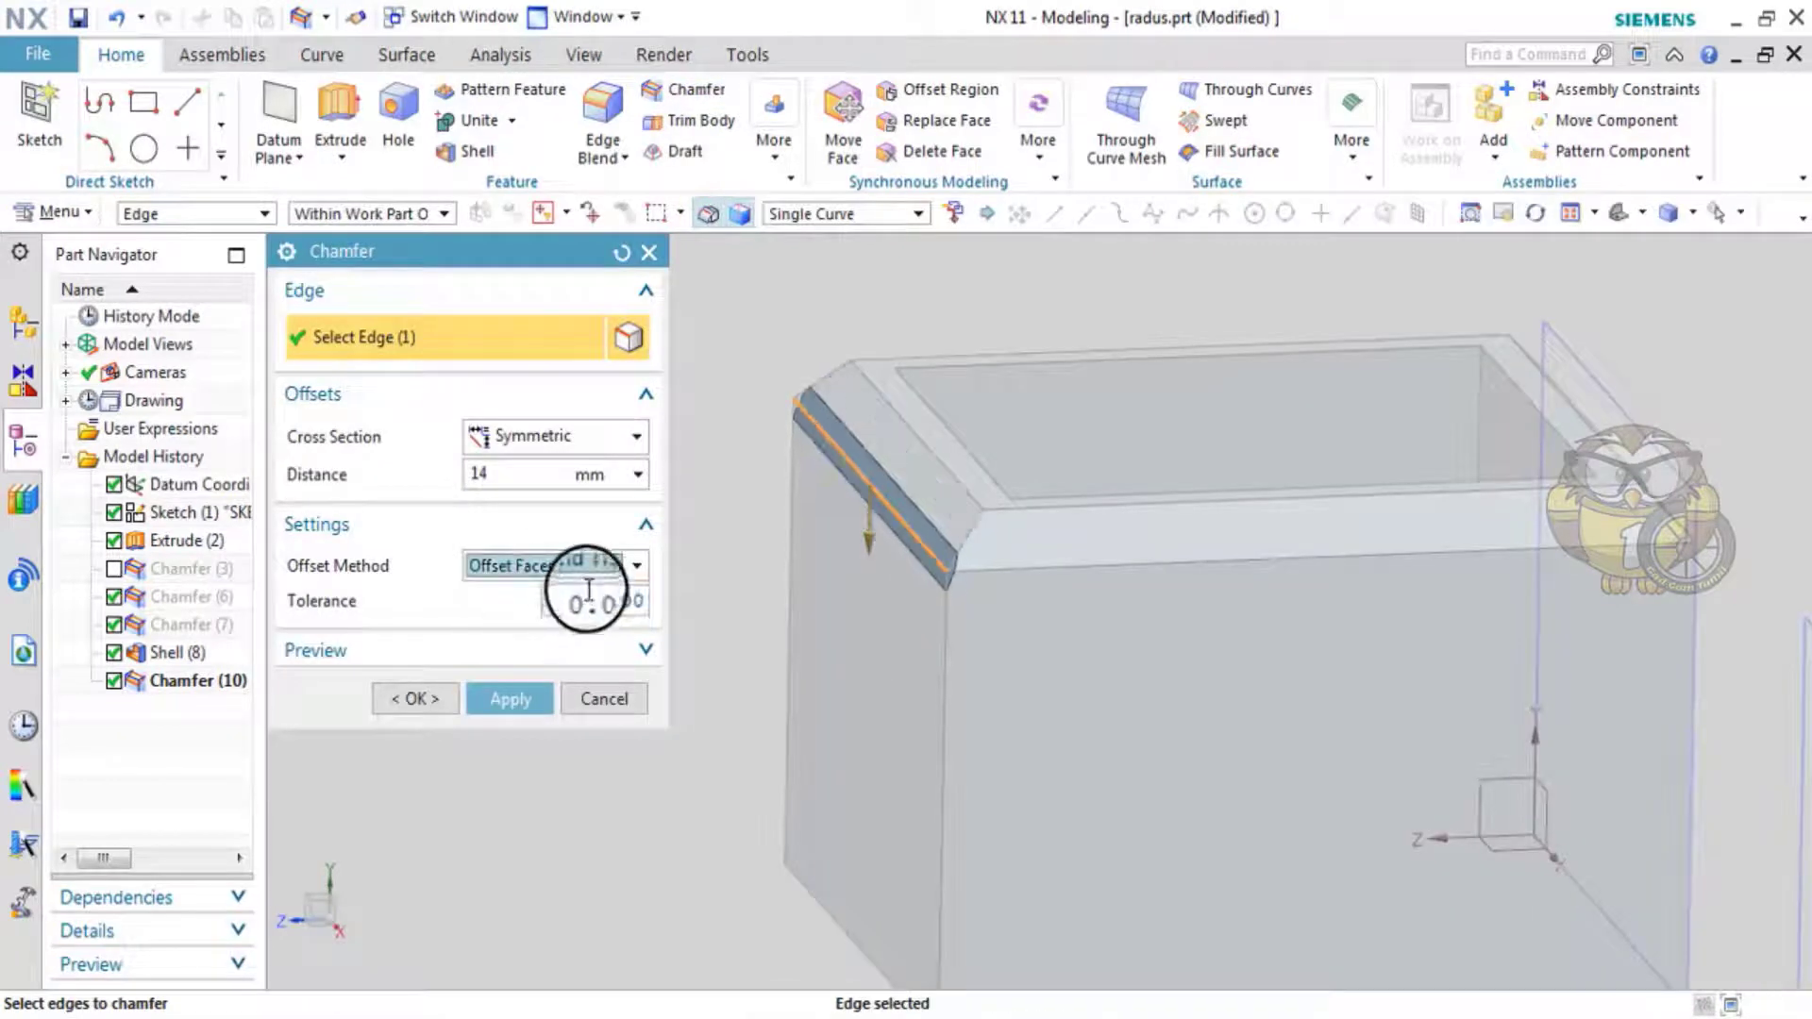
{"action": "left_click", "coordinate": [1023, 555]}
- Enable hidden-edge selection and add more top, far top and right-side edges
{"action": "mouse_move", "coordinate": [1557, 457]}
{"action": "middle_mouse_down"}
{"action": "mouse_move", "coordinate": [1484, 457]}
{"action": "mouse_move", "coordinate": [1477, 503]}
{"action": "mouse_move", "coordinate": [1465, 426]}
{"action": "middle_mouse_up"}
{"action": "left_click", "coordinate": [1496, 494]}
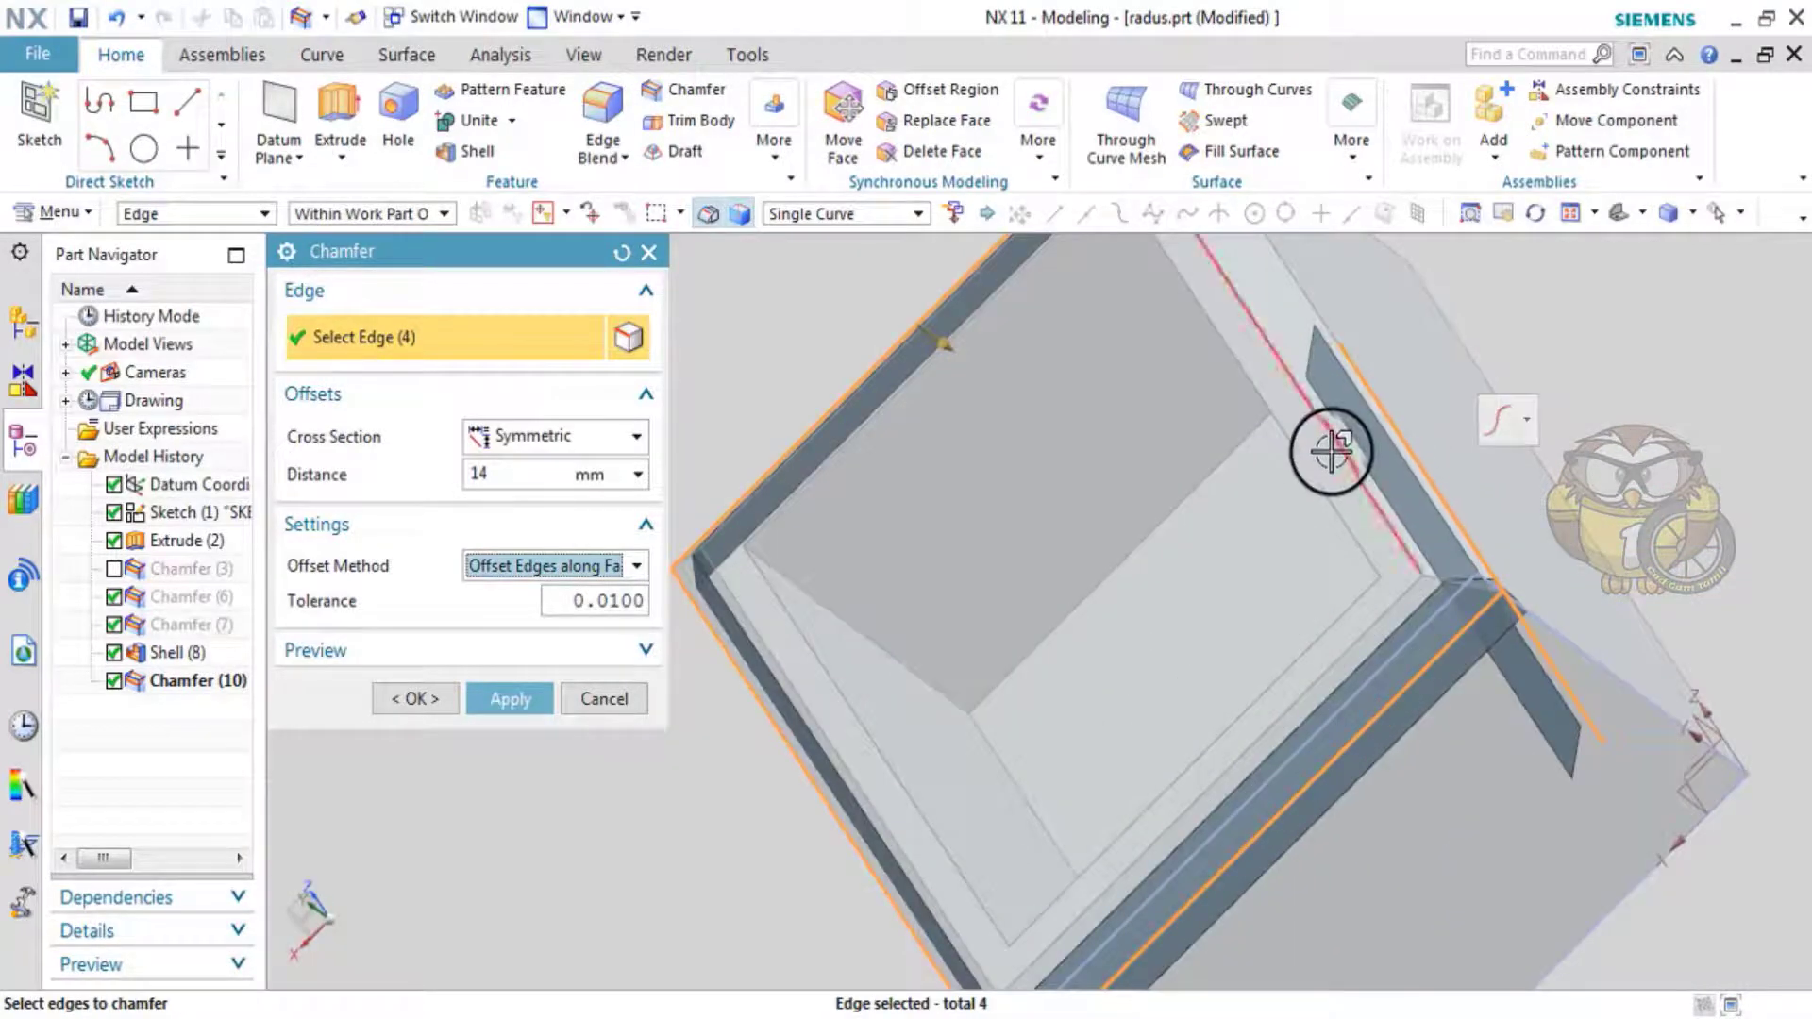
{"action": "mouse_move", "coordinate": [1448, 494]}
{"action": "middle_mouse_down"}
{"action": "mouse_move", "coordinate": [1298, 472]}
{"action": "mouse_move", "coordinate": [1403, 453]}
{"action": "mouse_move", "coordinate": [1396, 428]}
{"action": "middle_mouse_up"}
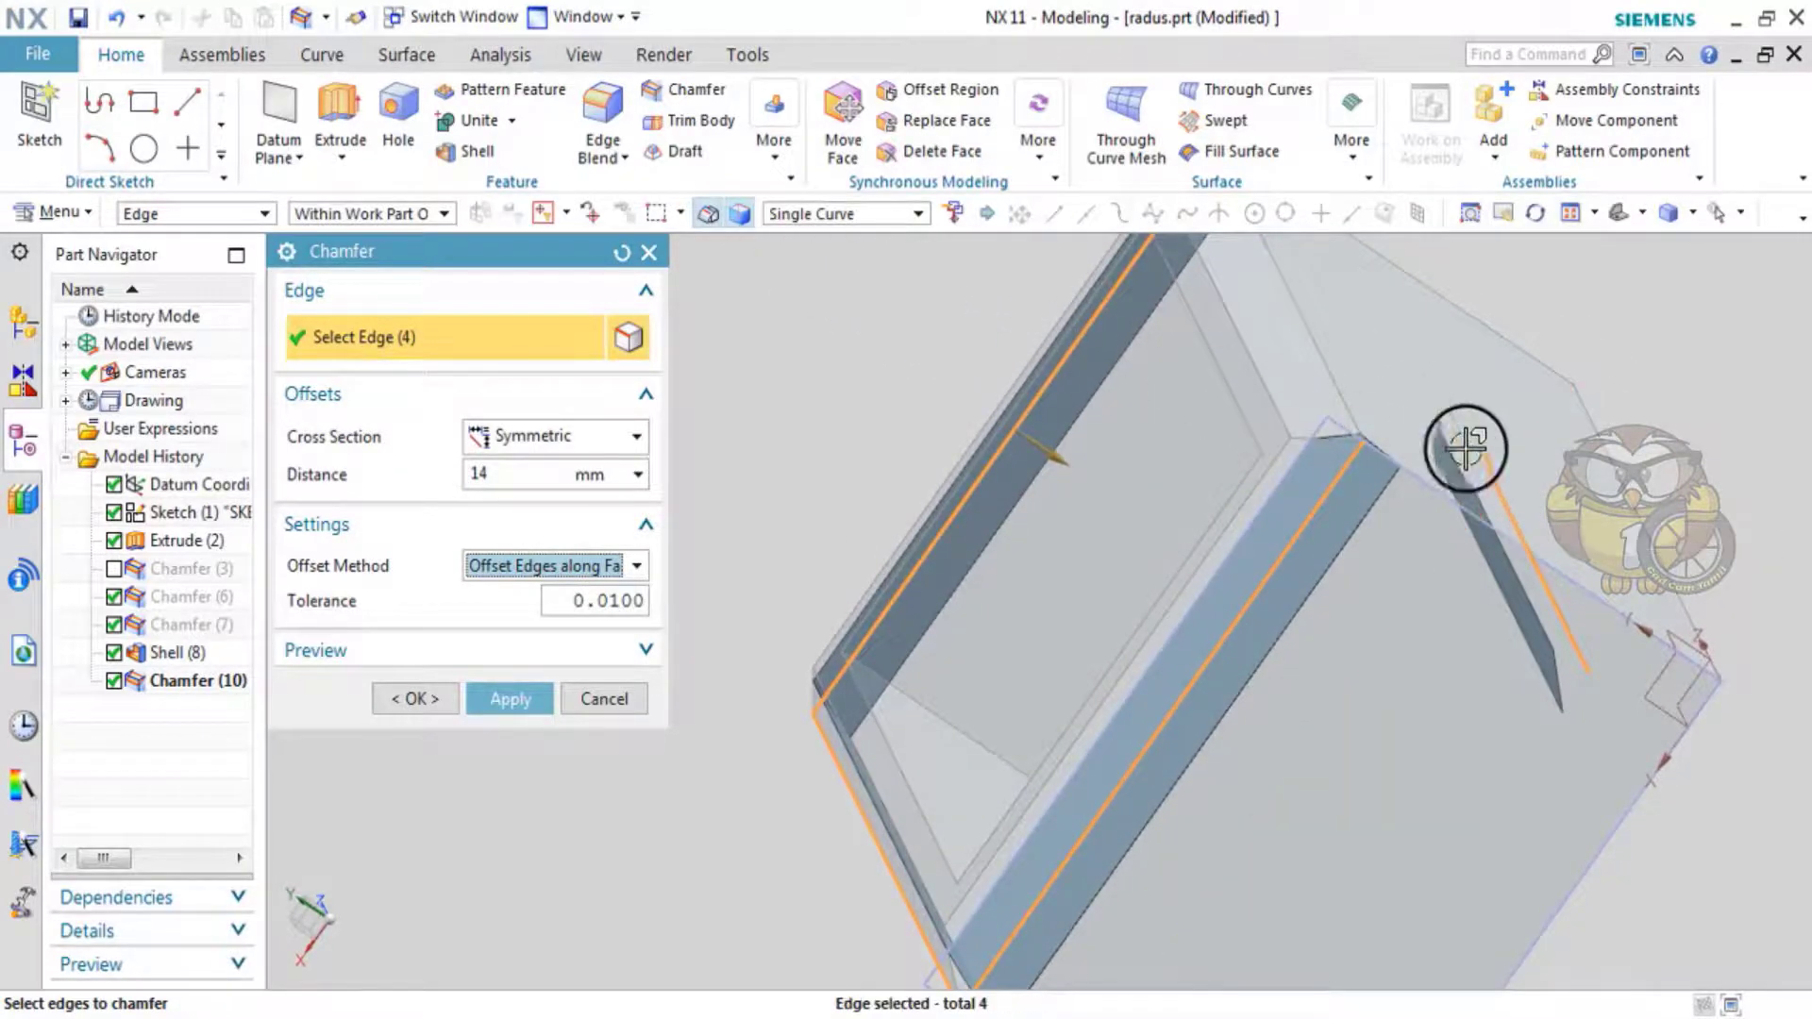
{"action": "left_click", "coordinate": [710, 217]}
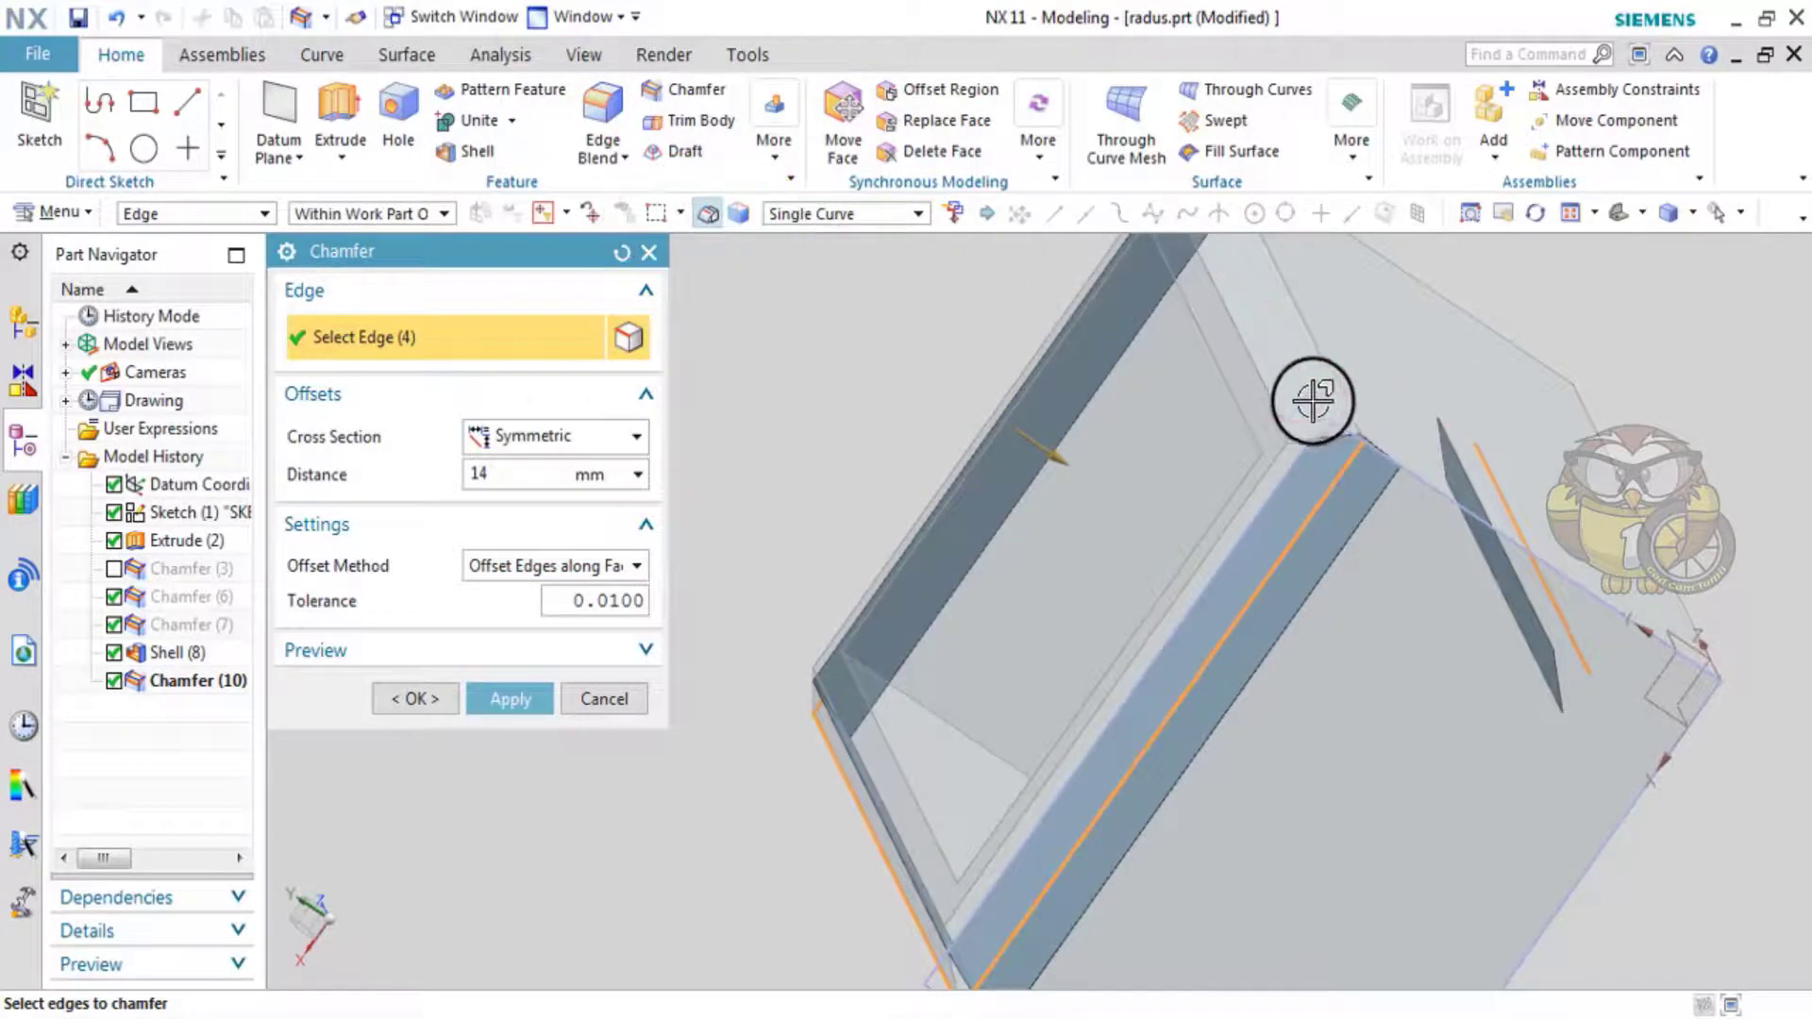
{"action": "scroll", "coordinate": [1264, 339], "scroll_direction": "up", "scroll_amount": 2}
{"action": "scroll", "coordinate": [1264, 453], "scroll_direction": "down", "scroll_amount": 3}
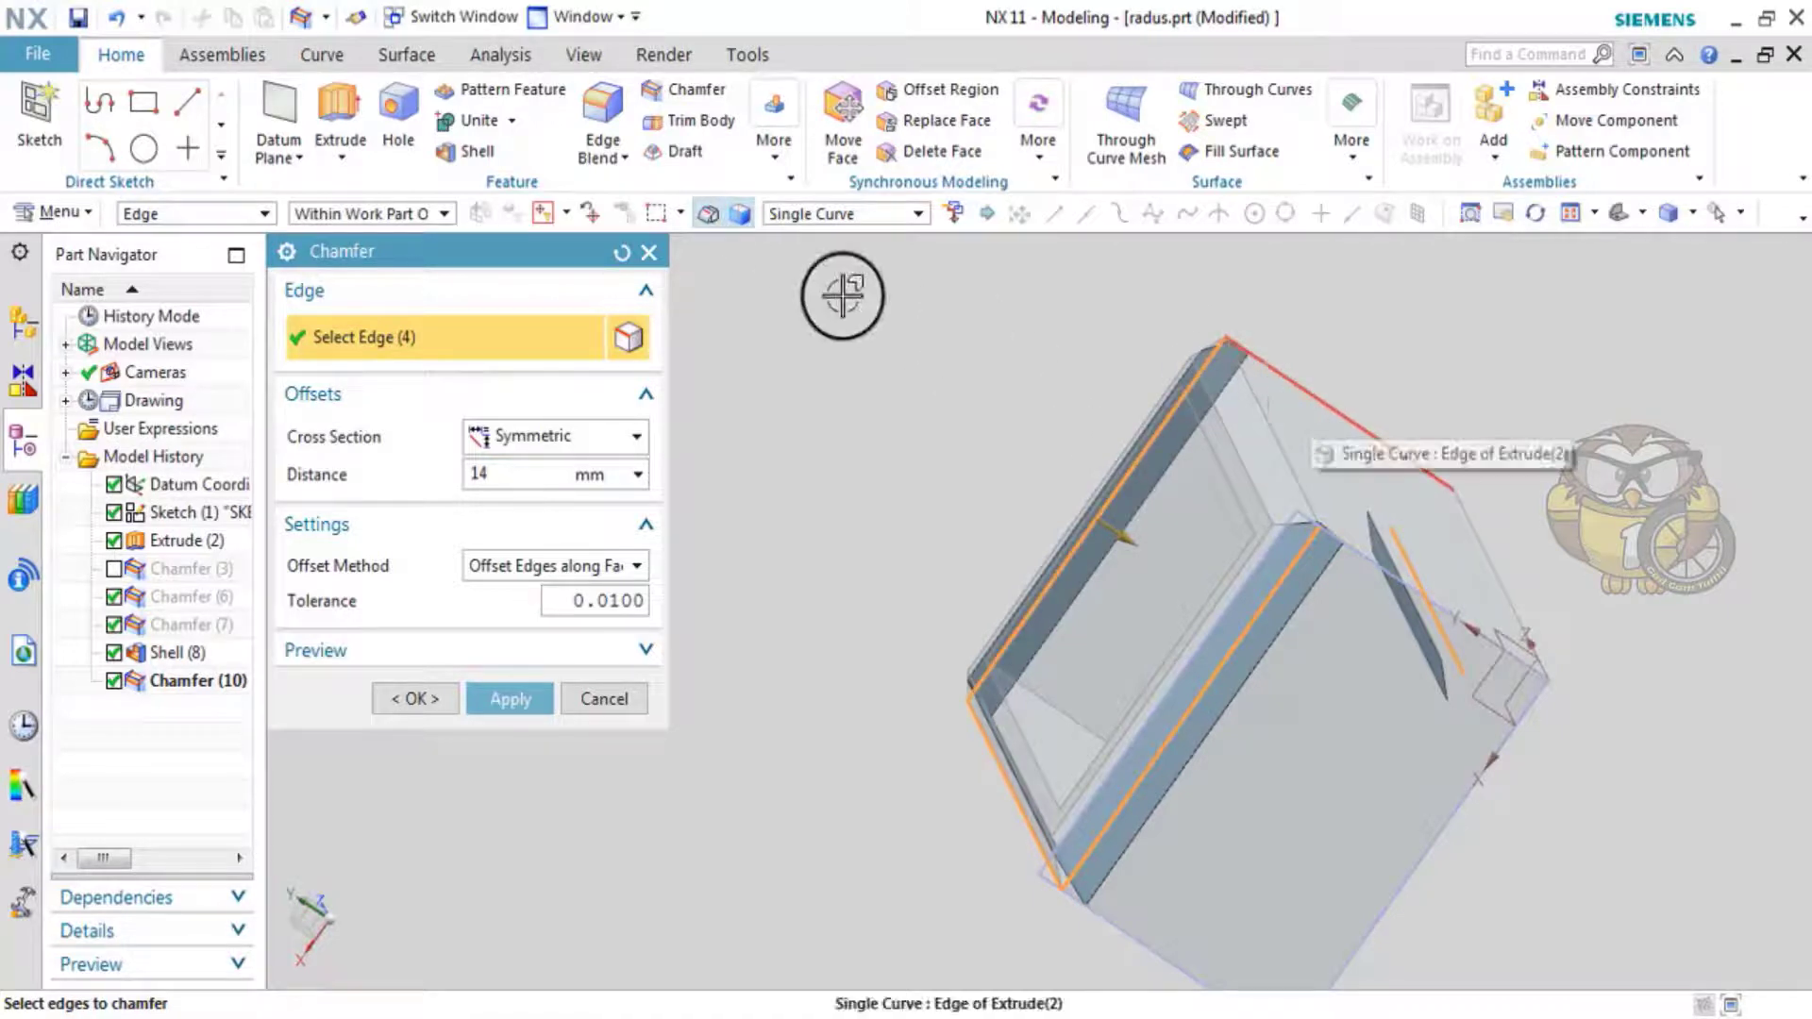
{"action": "left_click", "coordinate": [1443, 485]}
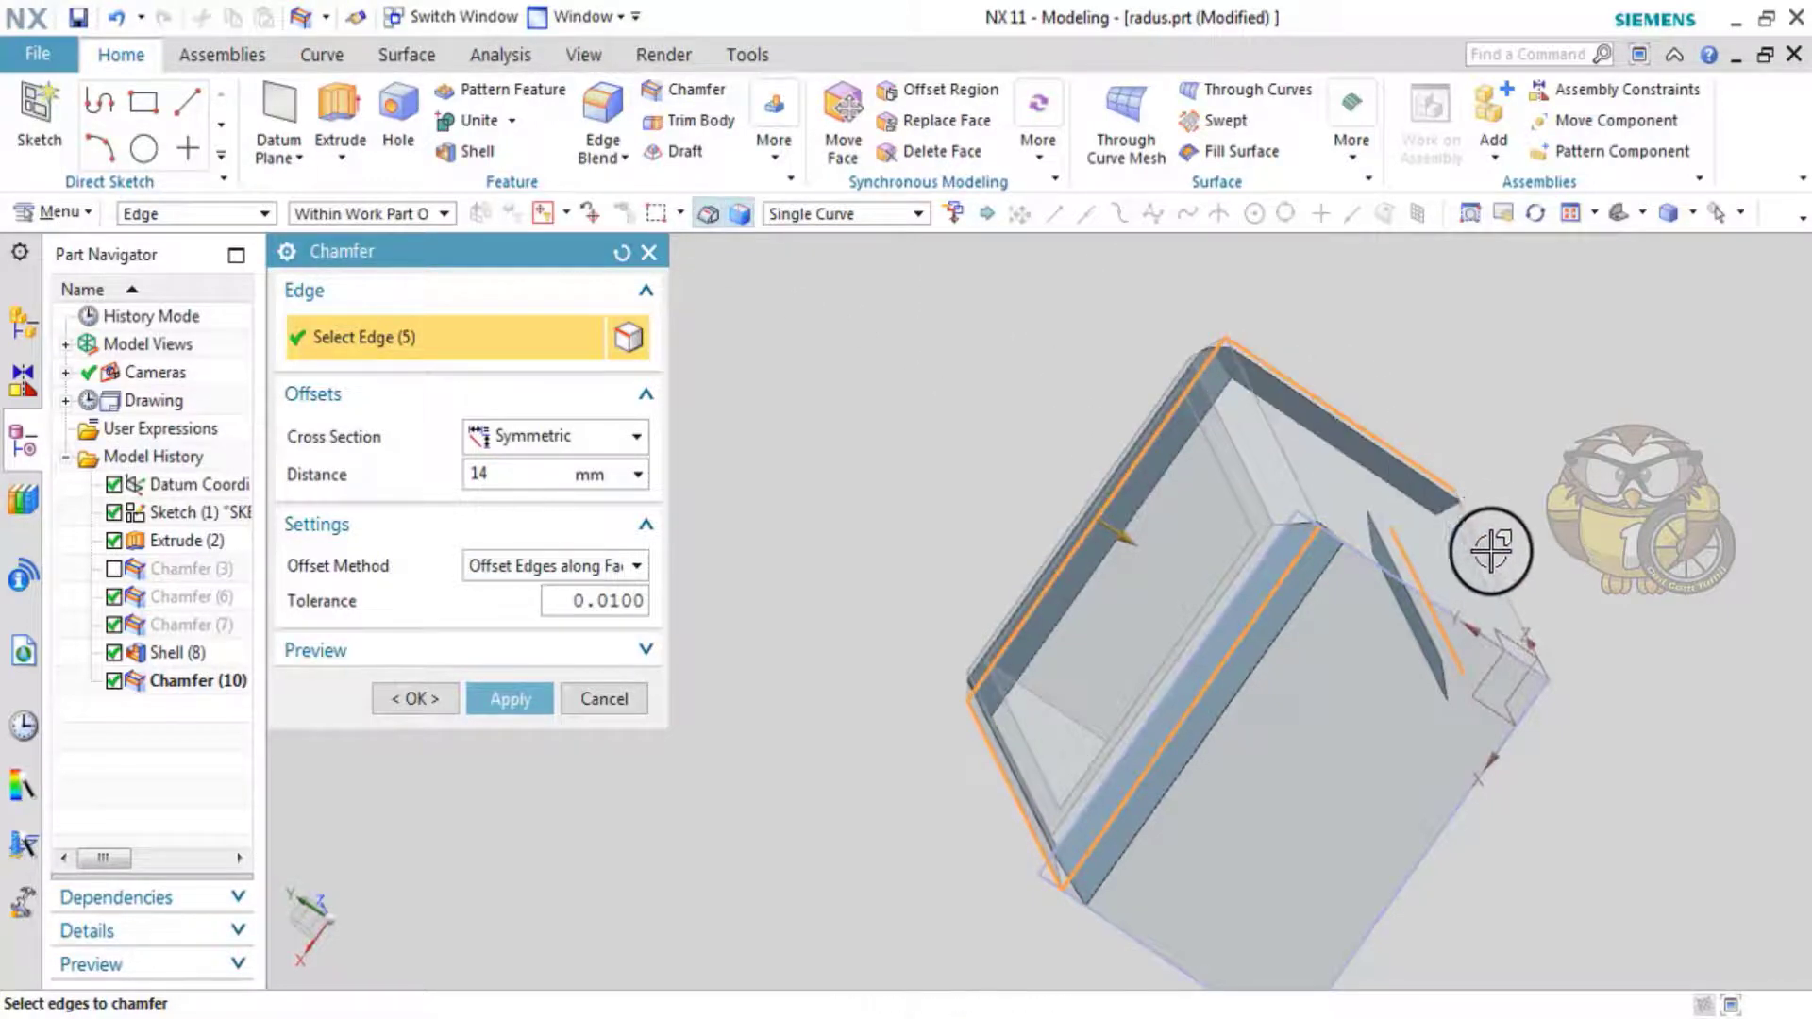
{"action": "left_click", "coordinate": [1443, 578]}
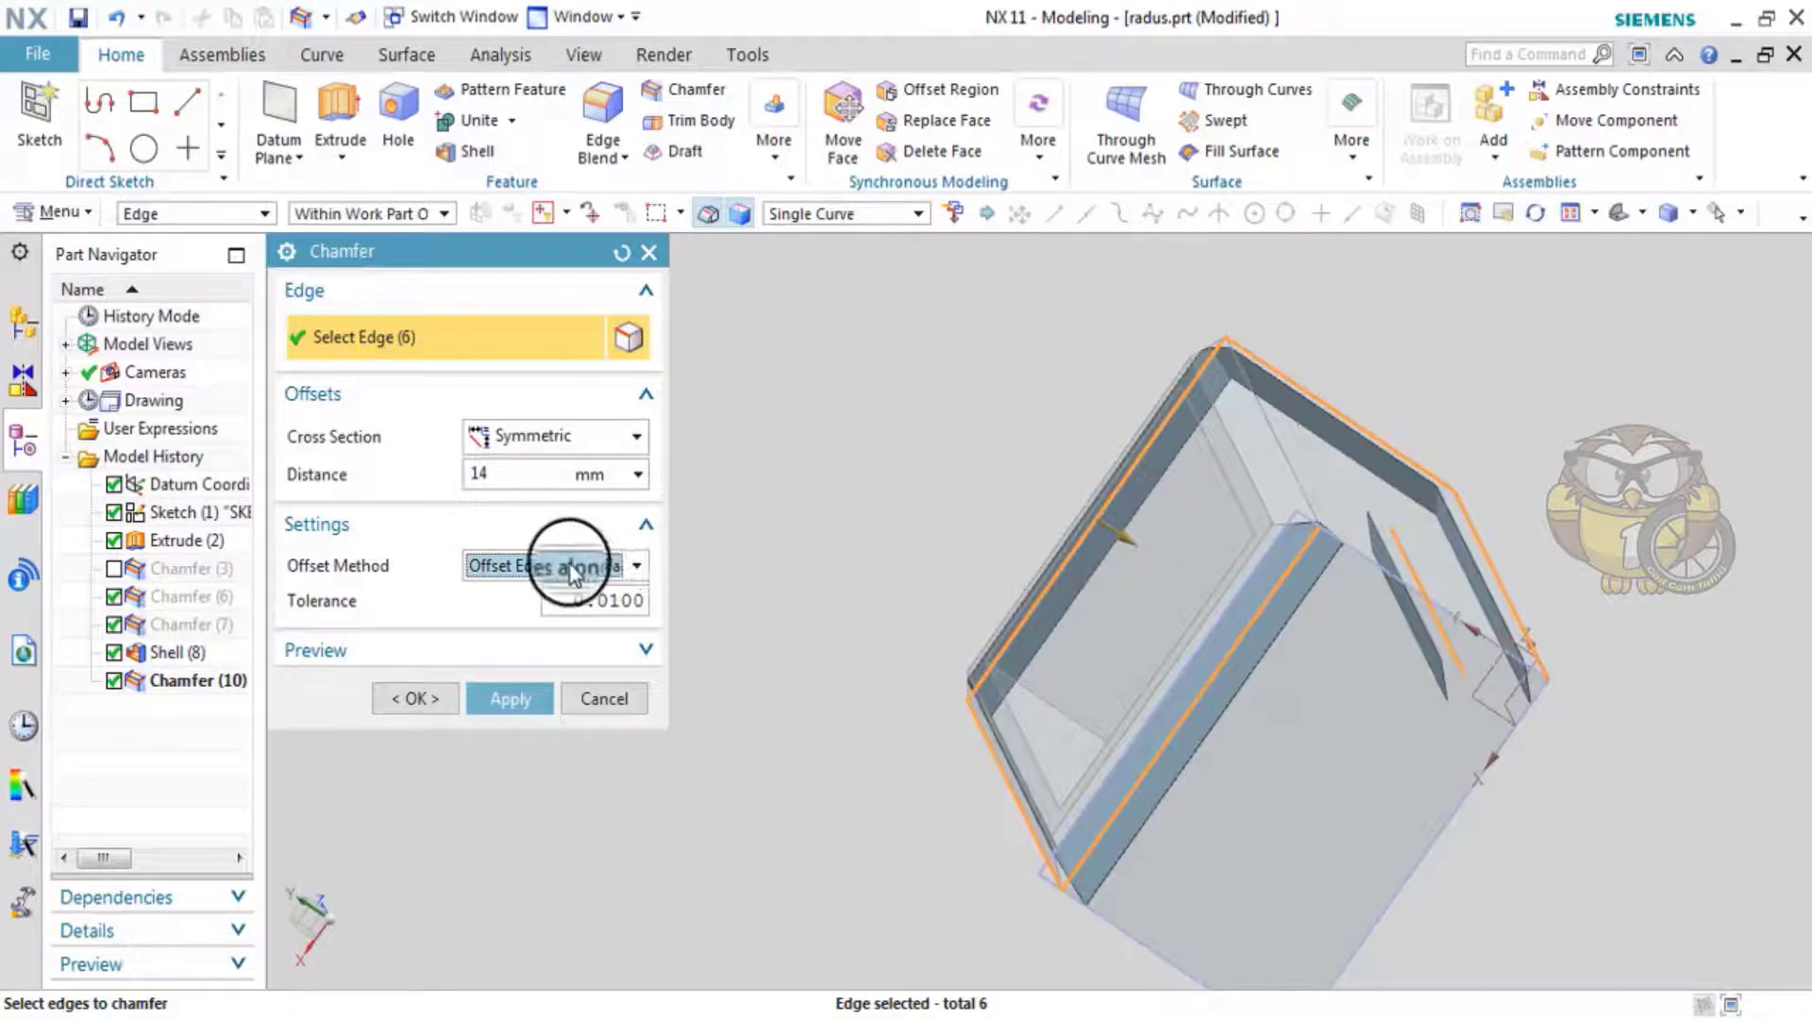
- Set the 14 mm chamfer to Offset Faces and Trim and check it from the side
{"action": "left_click", "coordinate": [629, 565]}
{"action": "left_click", "coordinate": [603, 603]}
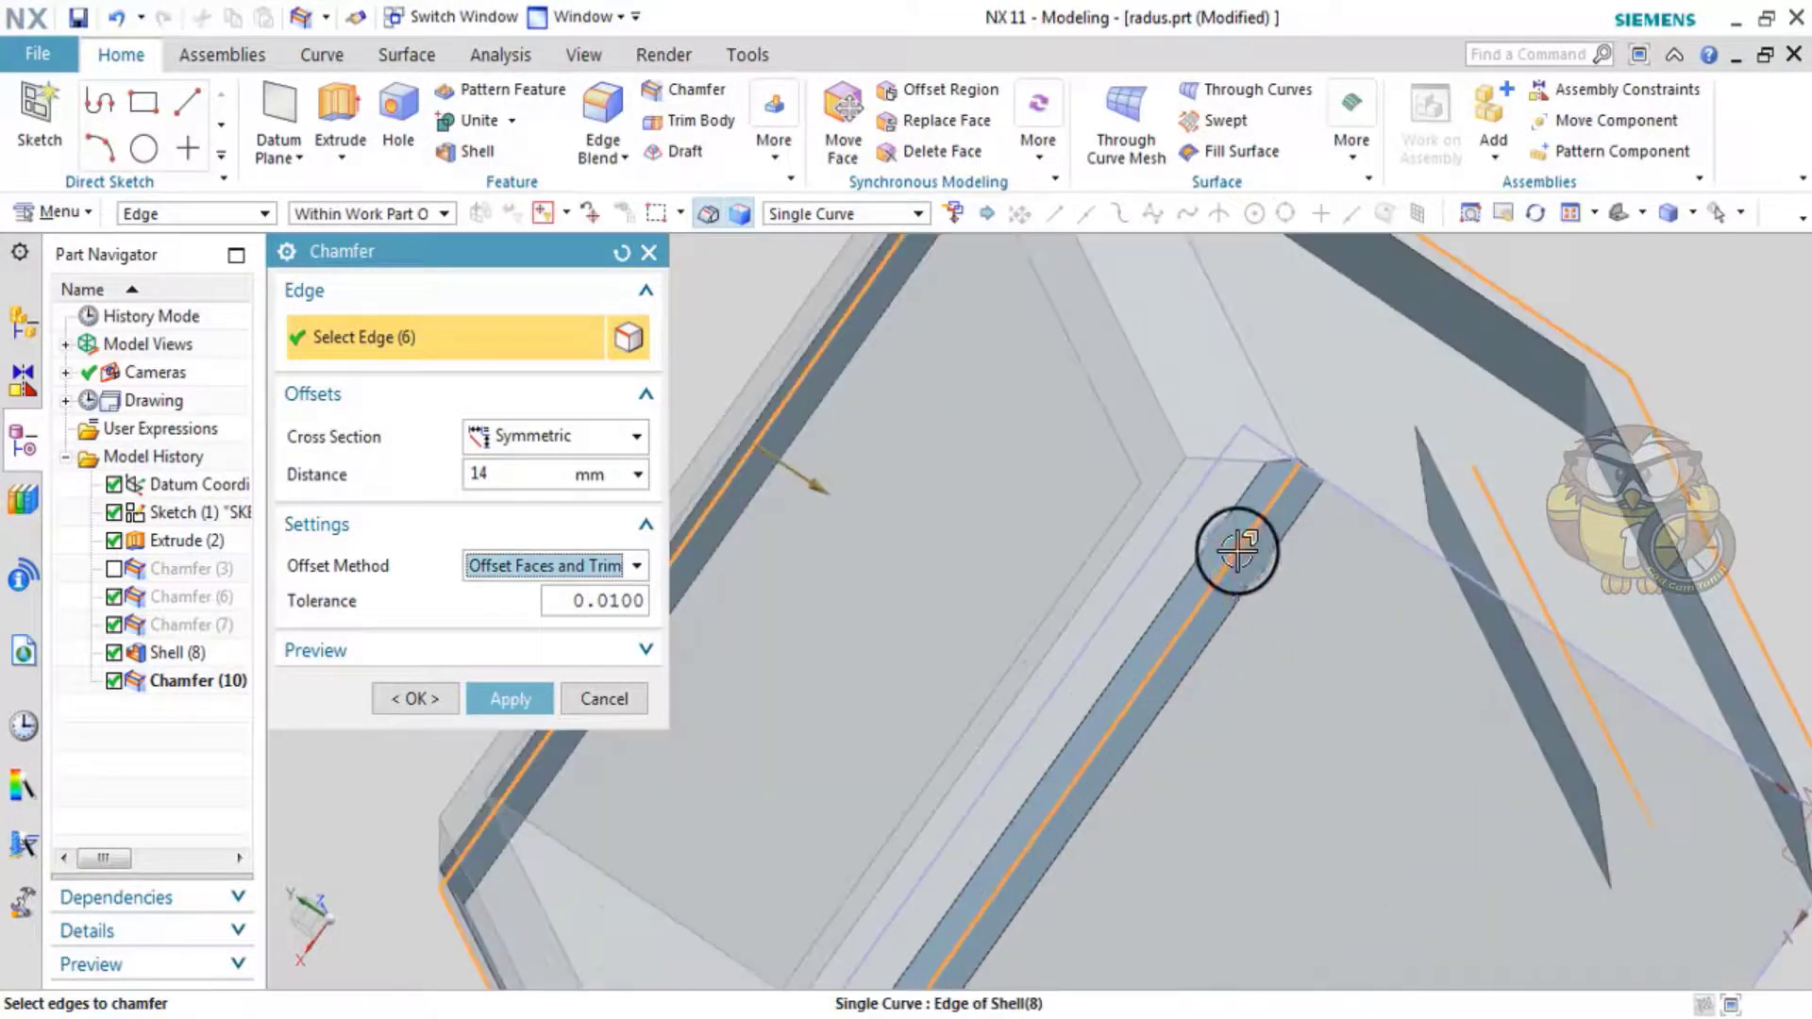
{"action": "mouse_move", "coordinate": [1233, 546]}
{"action": "middle_mouse_down"}
{"action": "mouse_move", "coordinate": [1287, 599]}
{"action": "mouse_move", "coordinate": [1358, 530]}
{"action": "middle_mouse_up"}
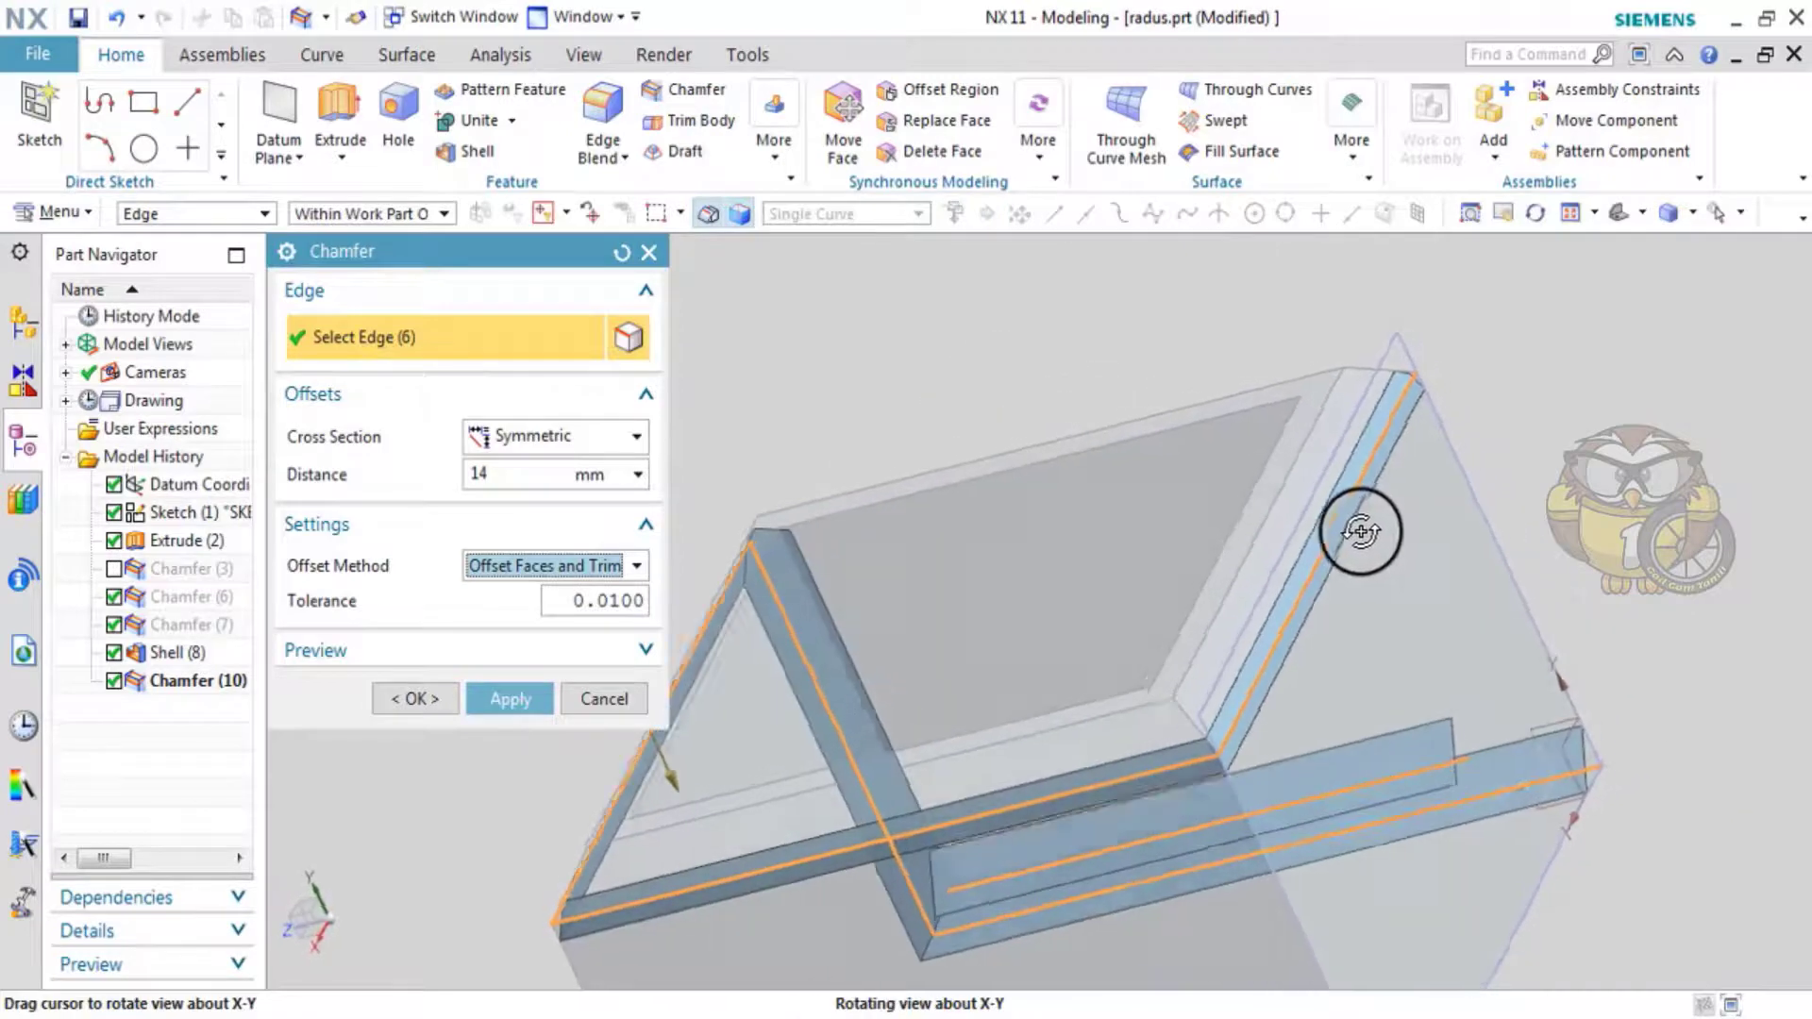
{"action": "scroll", "coordinate": [1248, 664], "scroll_direction": "up", "scroll_amount": 5}
{"action": "scroll", "coordinate": [1283, 660], "scroll_direction": "down", "scroll_amount": 2}
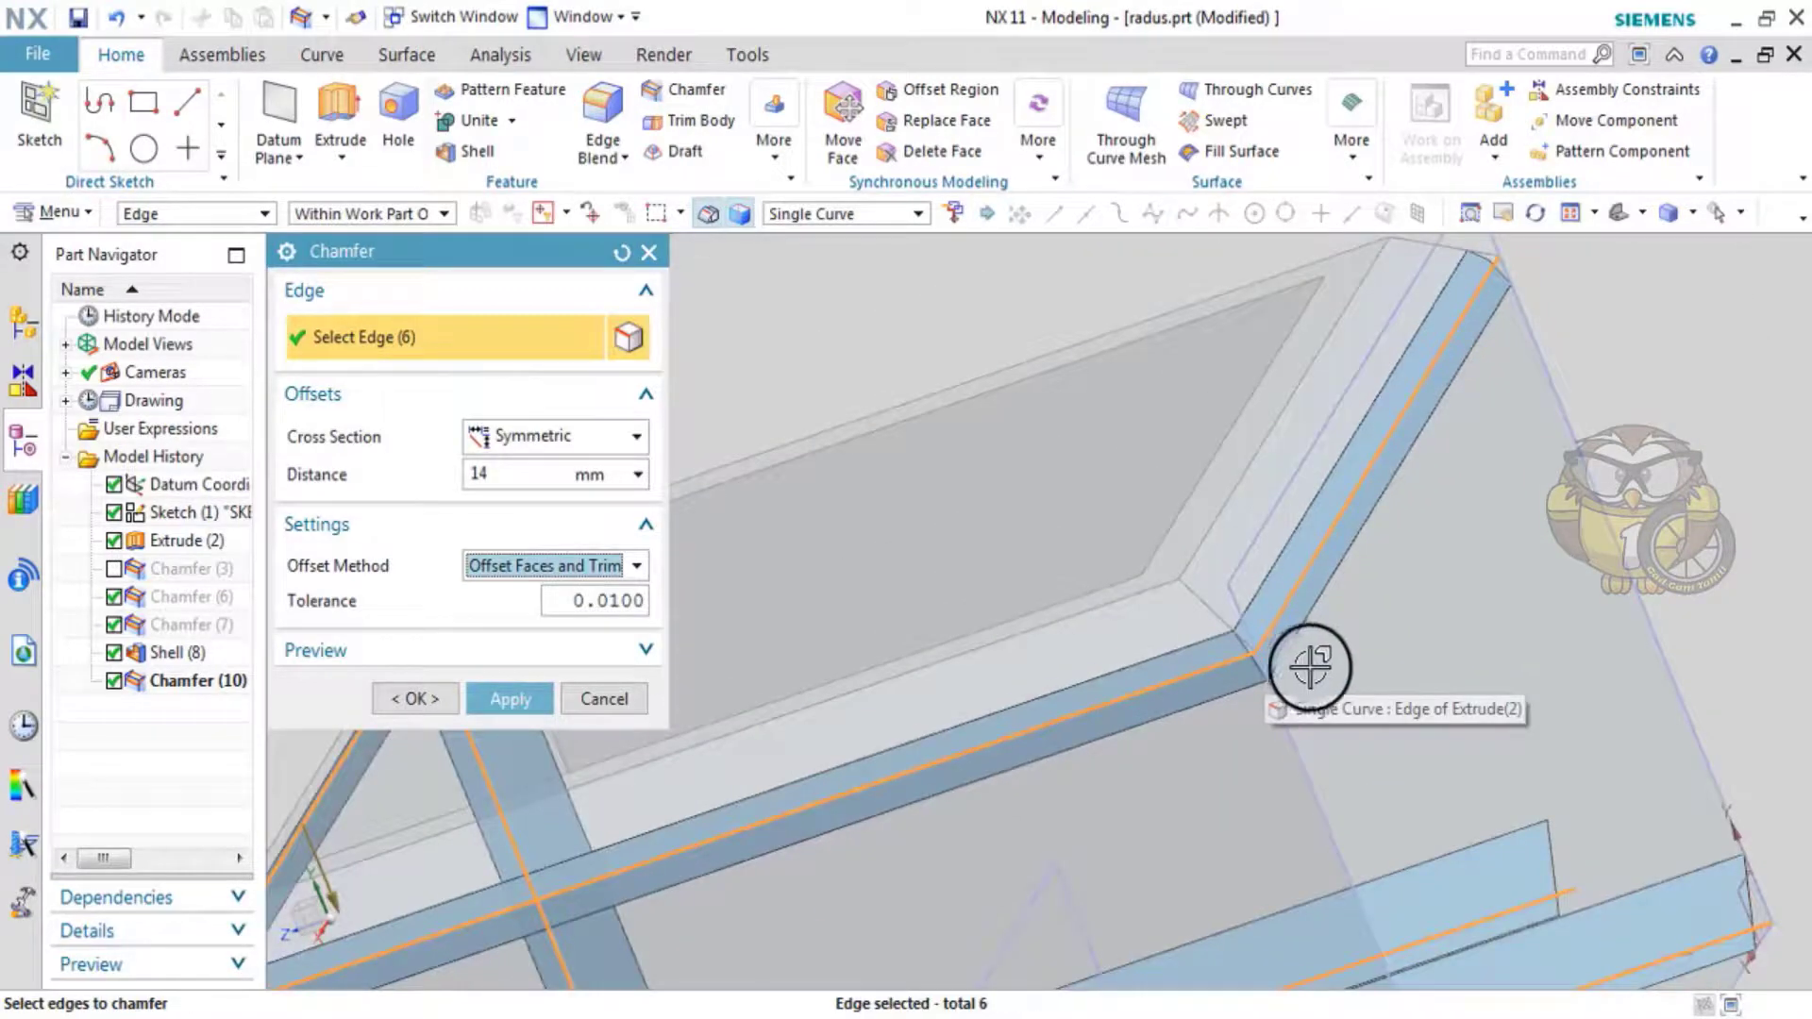
{"action": "mouse_move", "coordinate": [1309, 666]}
{"action": "middle_mouse_down"}
{"action": "mouse_move", "coordinate": [1343, 647]}
{"action": "mouse_move", "coordinate": [393, 534]}
{"action": "middle_mouse_up"}
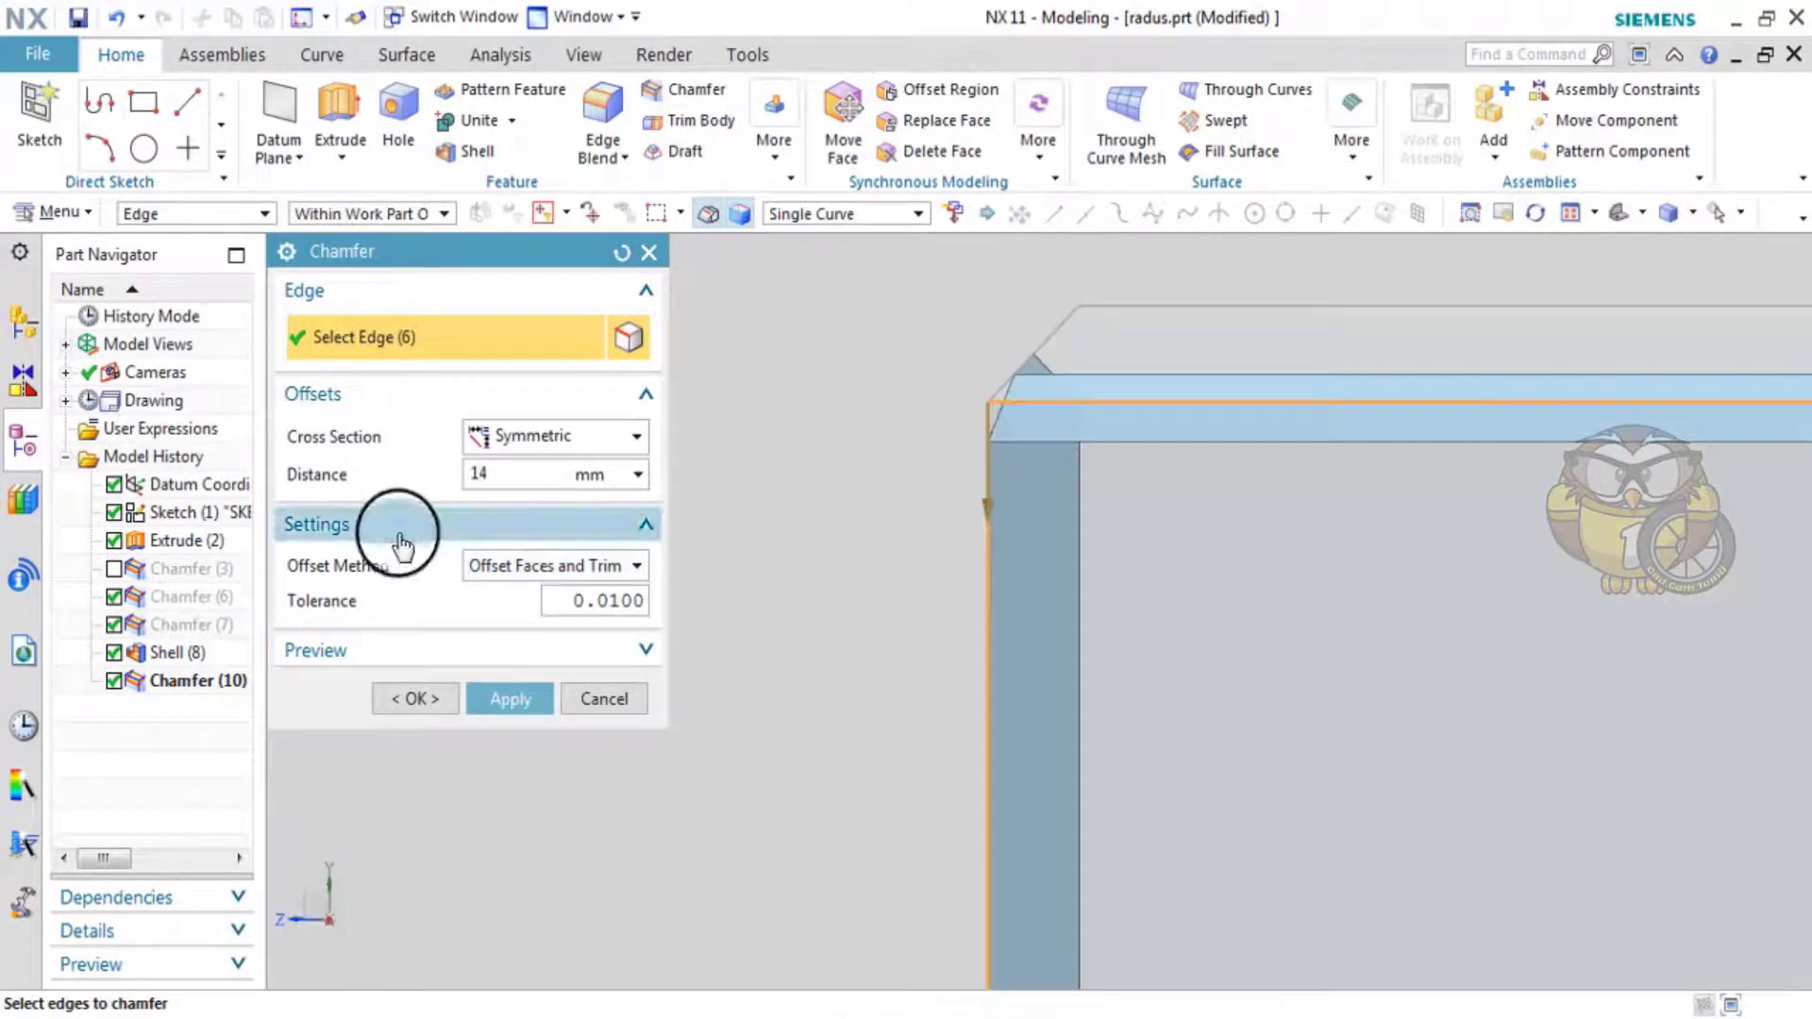
- Check the six-edge chamfer with Show Result and Undo Result, then apply it as Chamfer (11)
{"action": "left_click", "coordinate": [589, 660]}
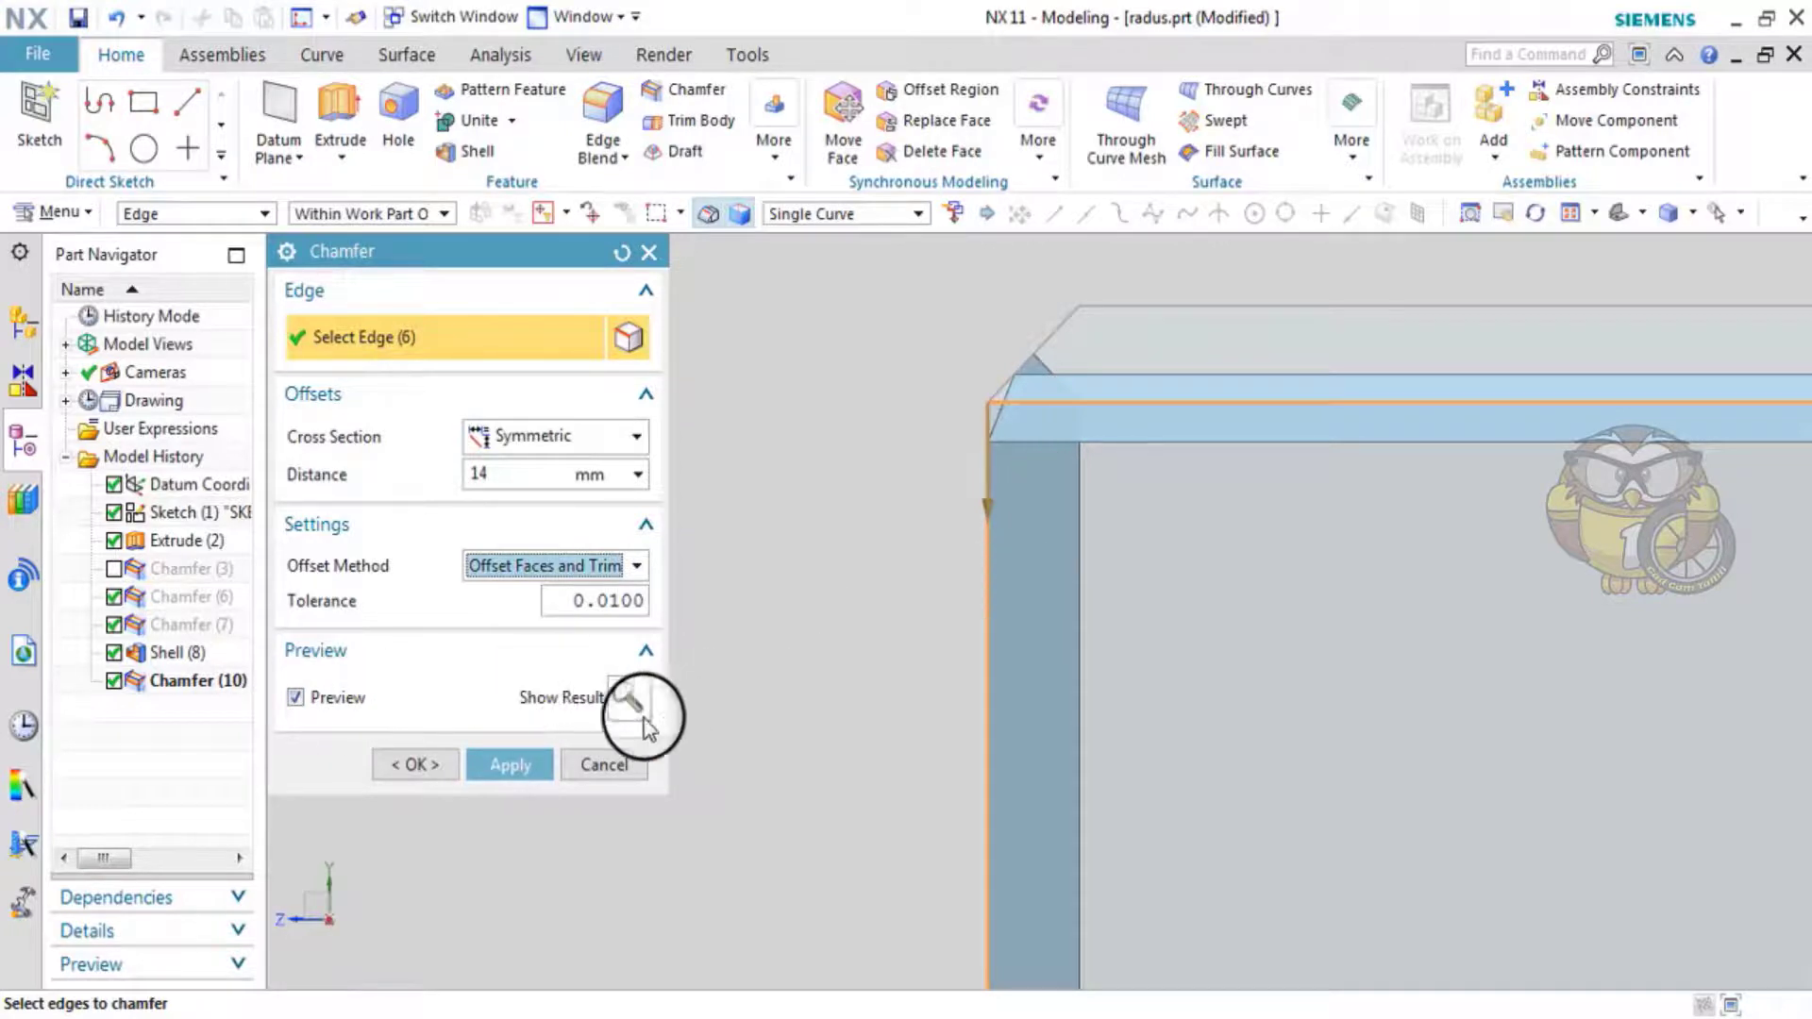
{"action": "left_click", "coordinate": [621, 694]}
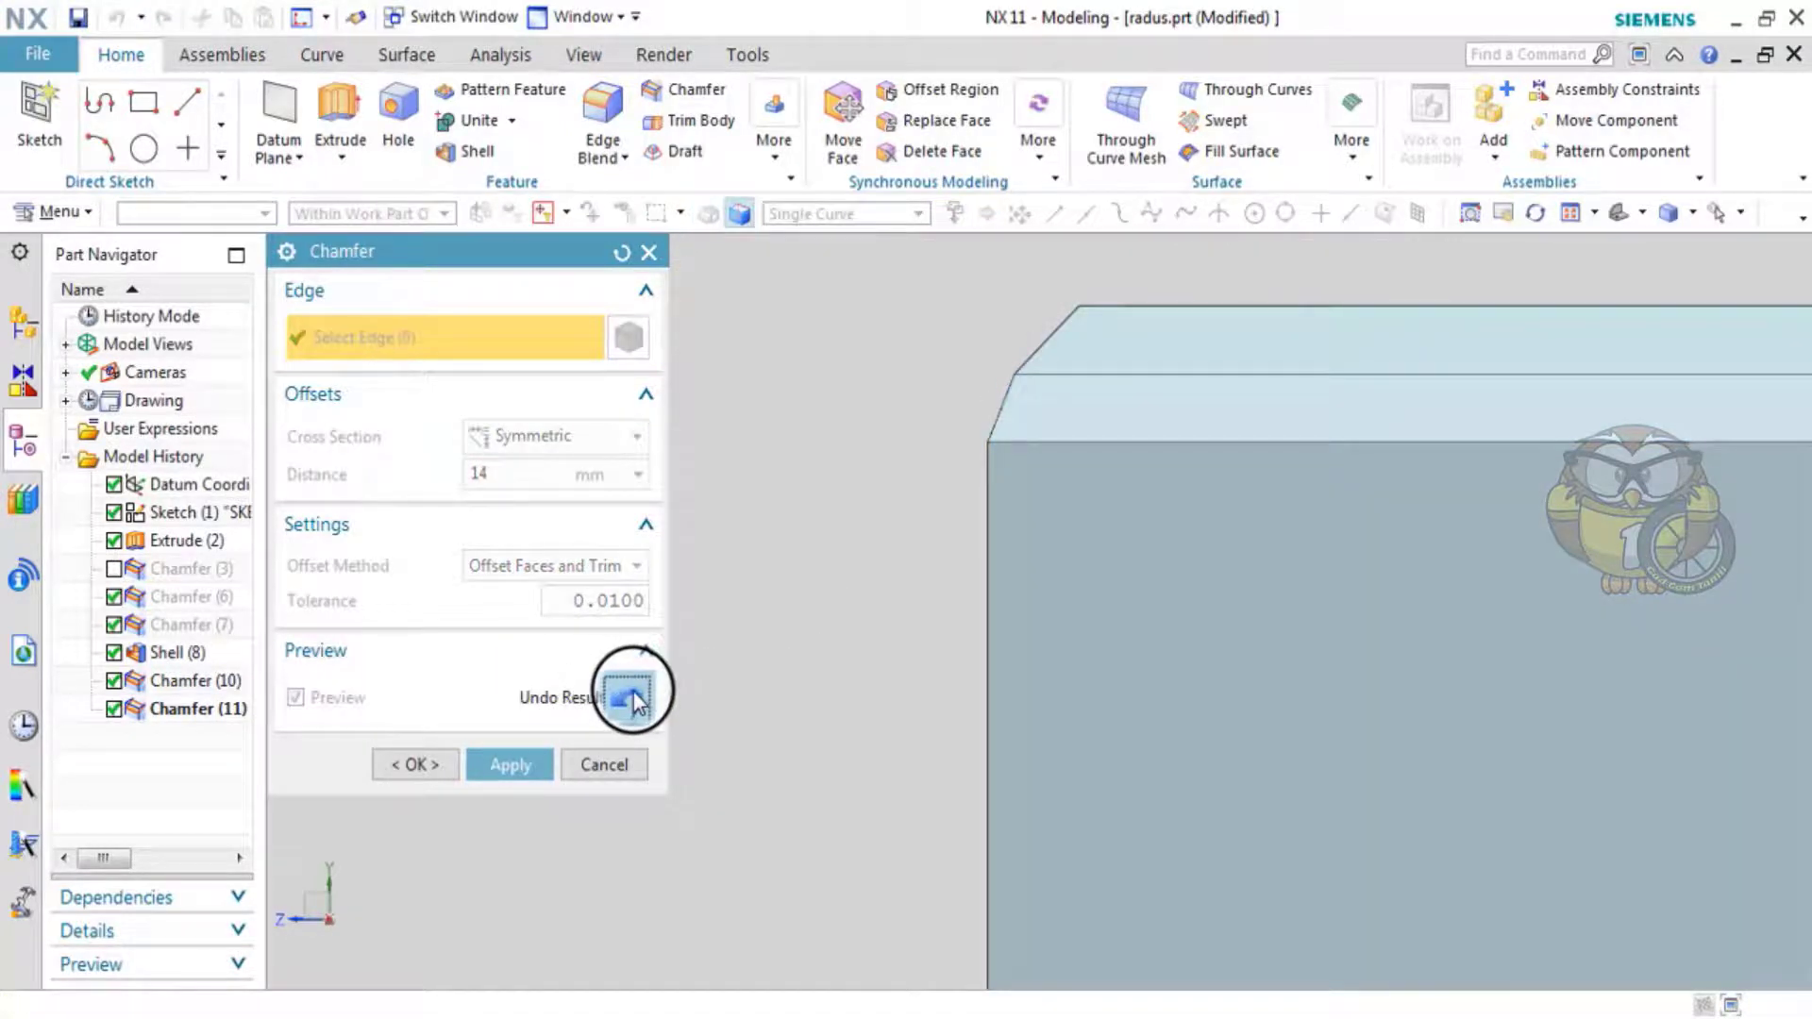
{"action": "left_click", "coordinate": [627, 699]}
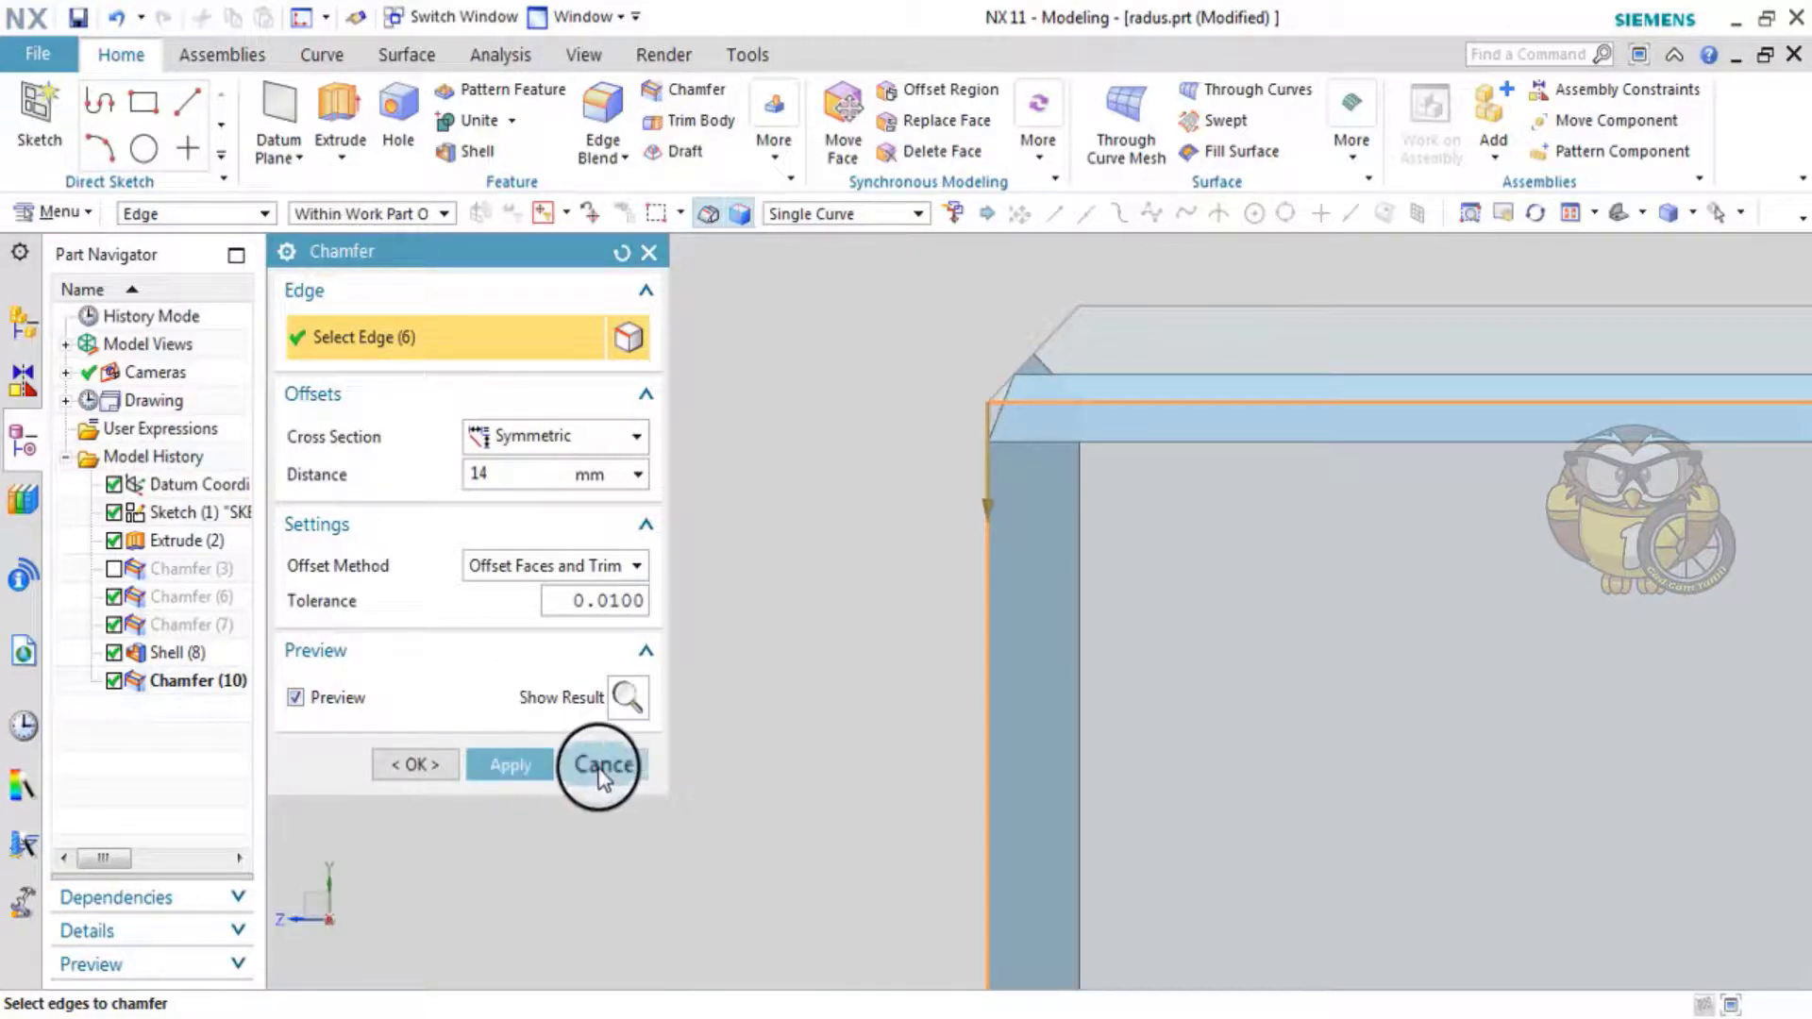
{"action": "left_click", "coordinate": [511, 765]}
{"action": "scroll", "coordinate": [1019, 627], "scroll_direction": "down", "scroll_amount": 5}
{"action": "middle_click_drag", "start_coordinate": [1019, 627], "coordinate": [990, 696]}
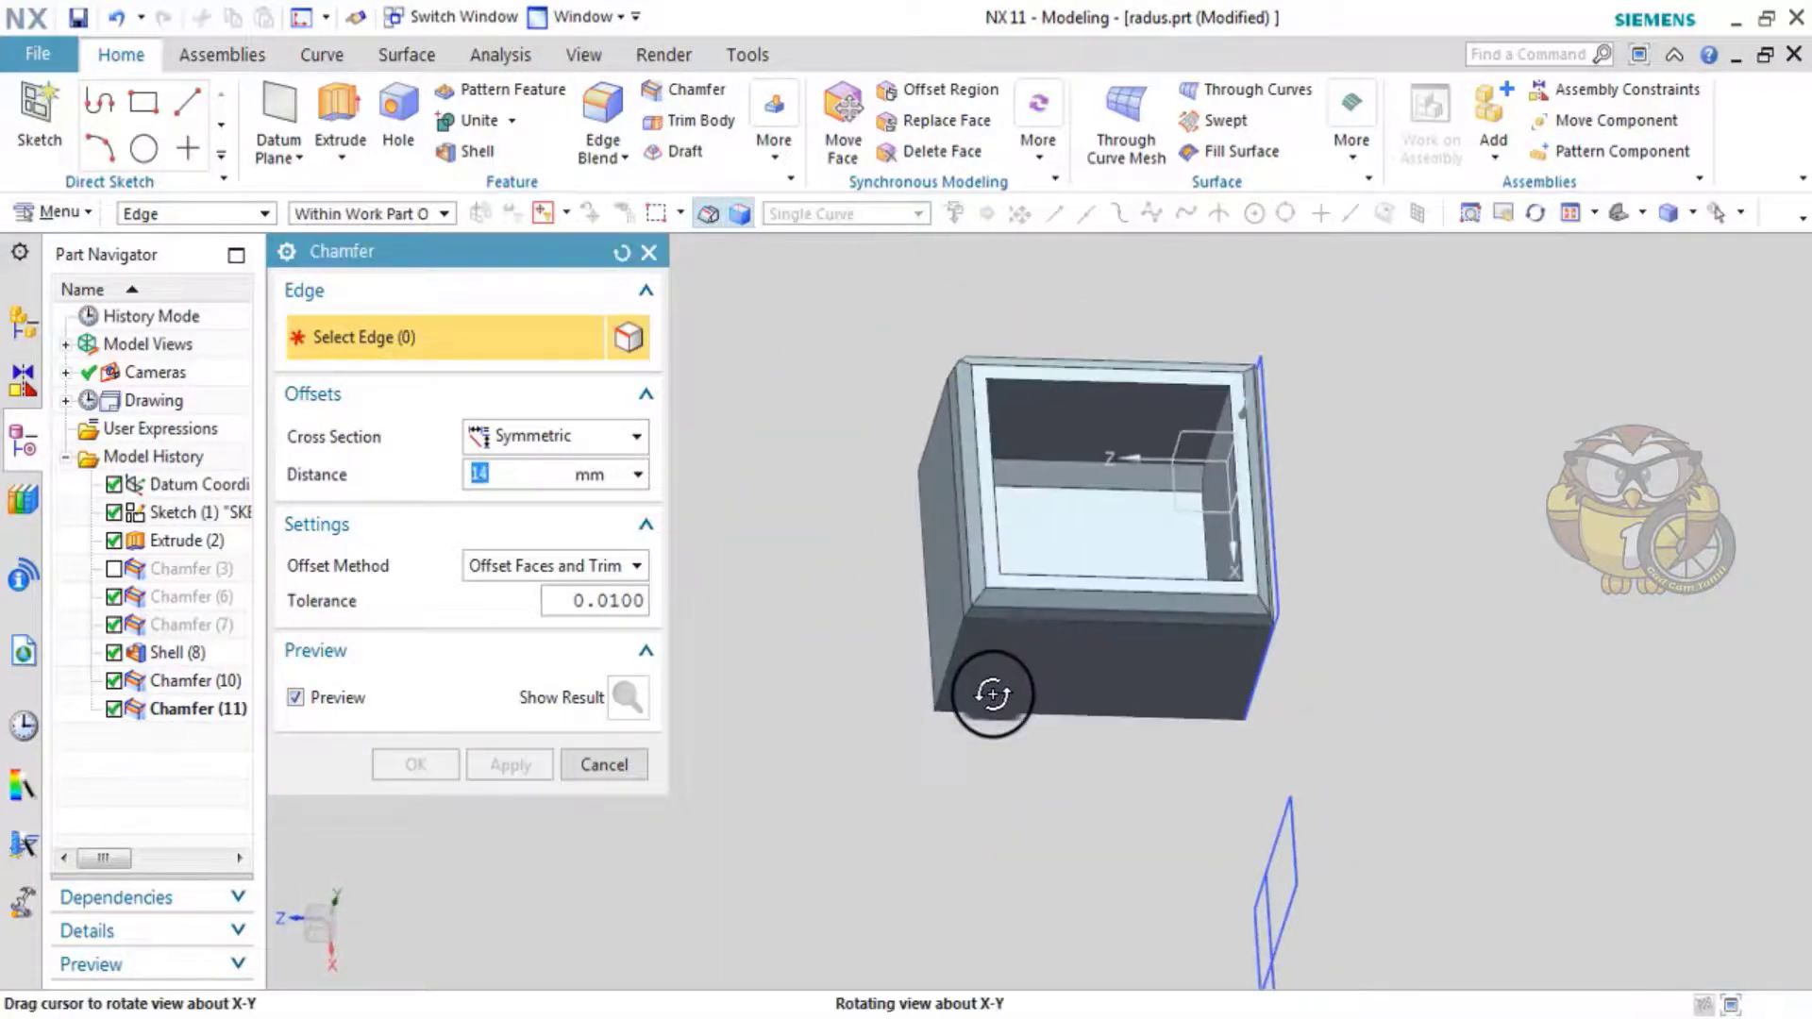
{"action": "key", "text": "Escape"}
{"action": "scroll", "coordinate": [927, 587], "scroll_direction": "up", "scroll_amount": 6}
{"action": "scroll", "coordinate": [927, 587], "scroll_direction": "down", "scroll_amount": 2}
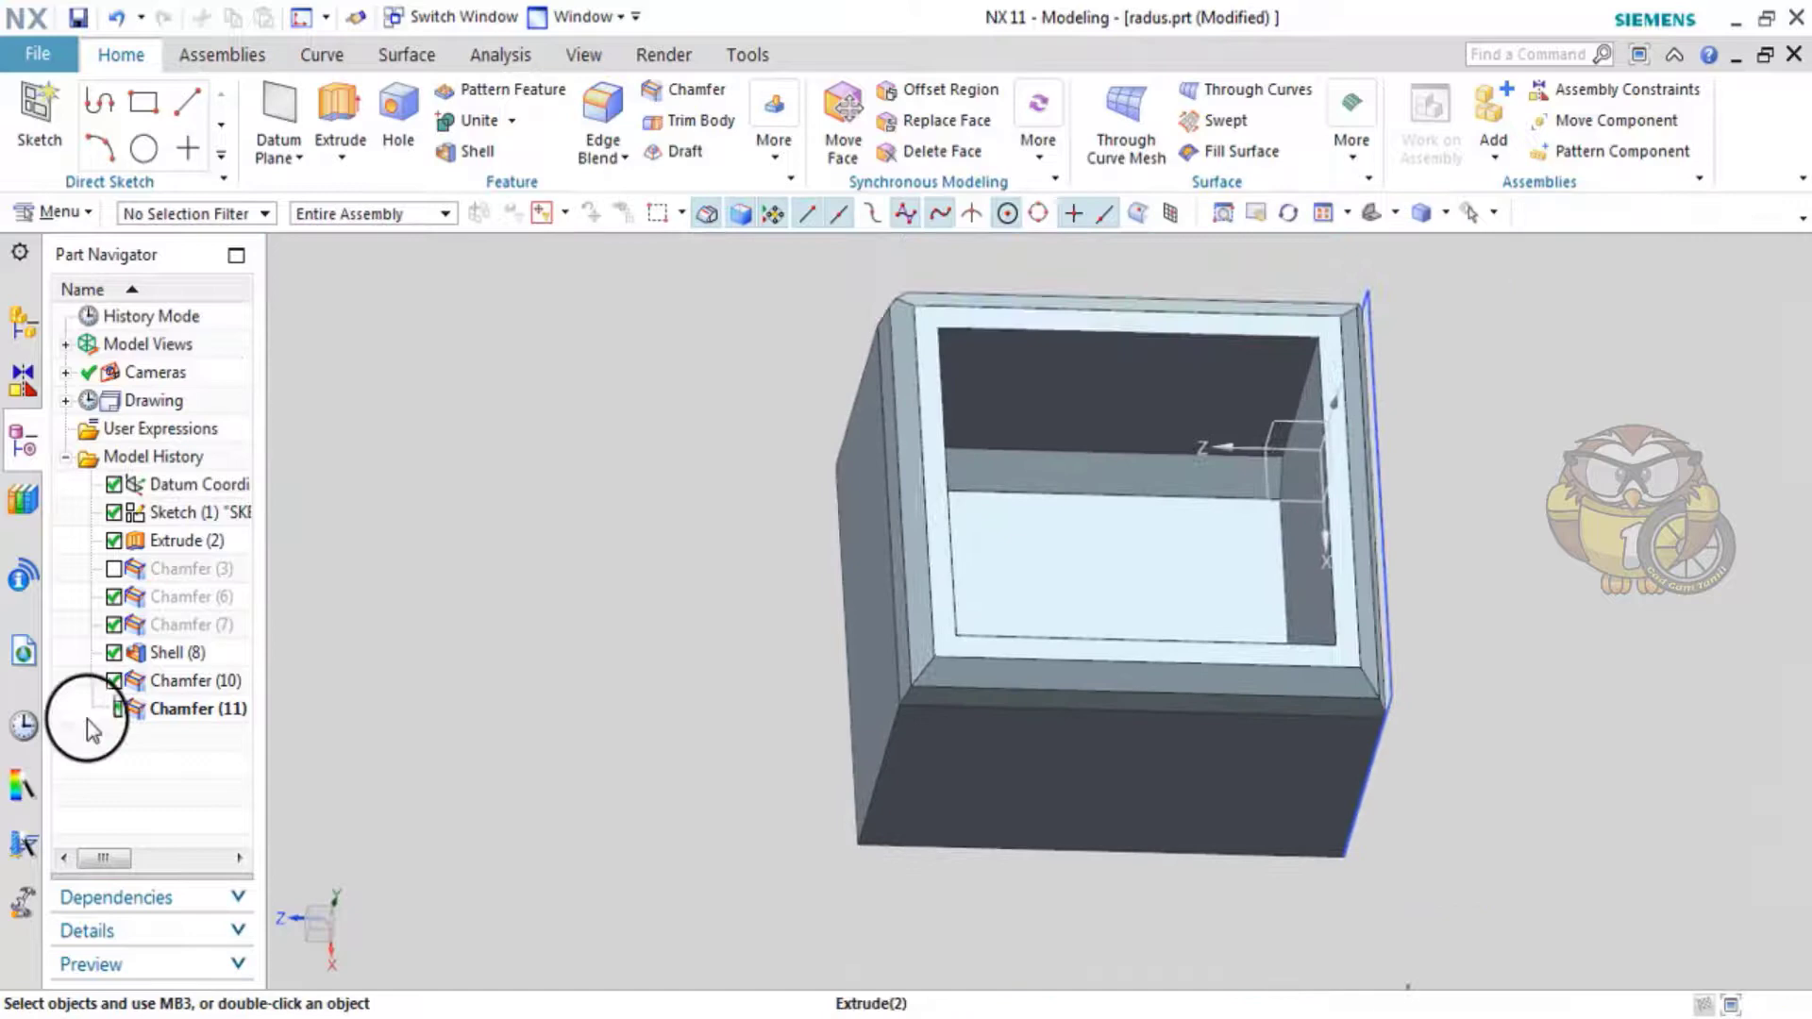
- Delete Chamfer (11), Chamfer (10) and Shell (8) in the Part Navigator
{"action": "right_click", "coordinate": [193, 717]}
{"action": "left_click", "coordinate": [269, 551]}
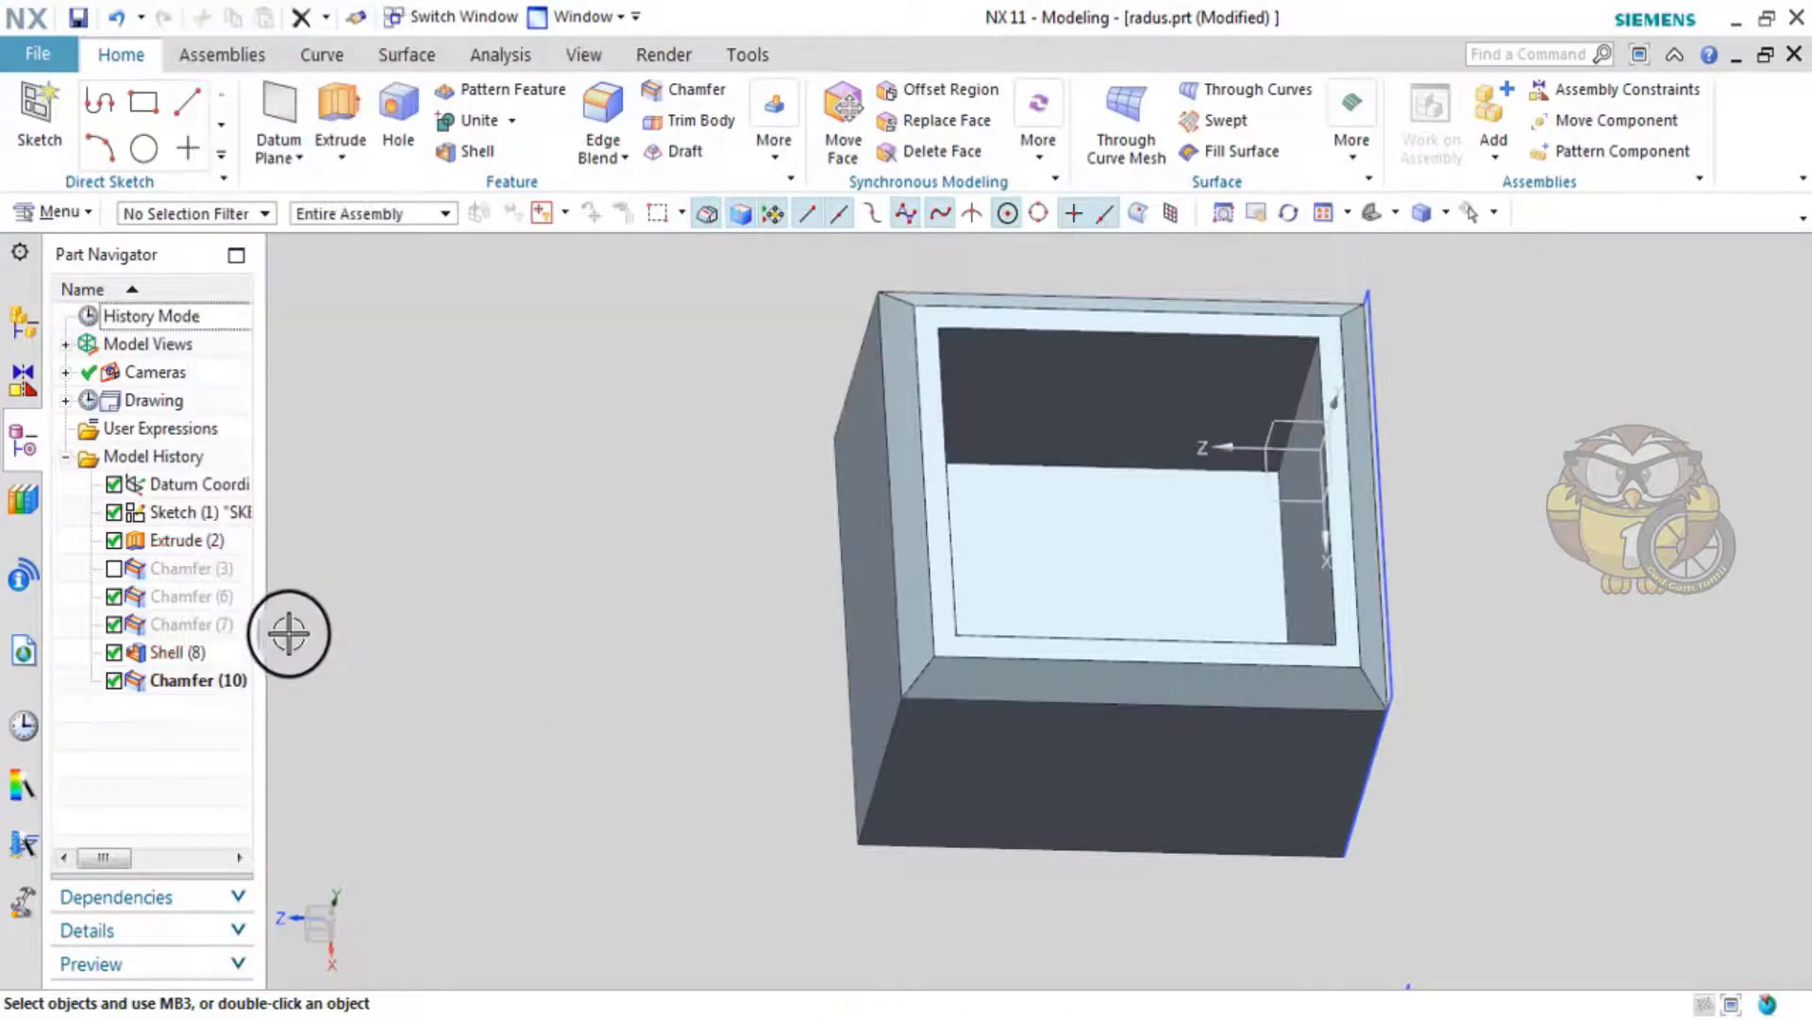
{"action": "right_click", "coordinate": [193, 703]}
{"action": "left_click", "coordinate": [275, 547]}
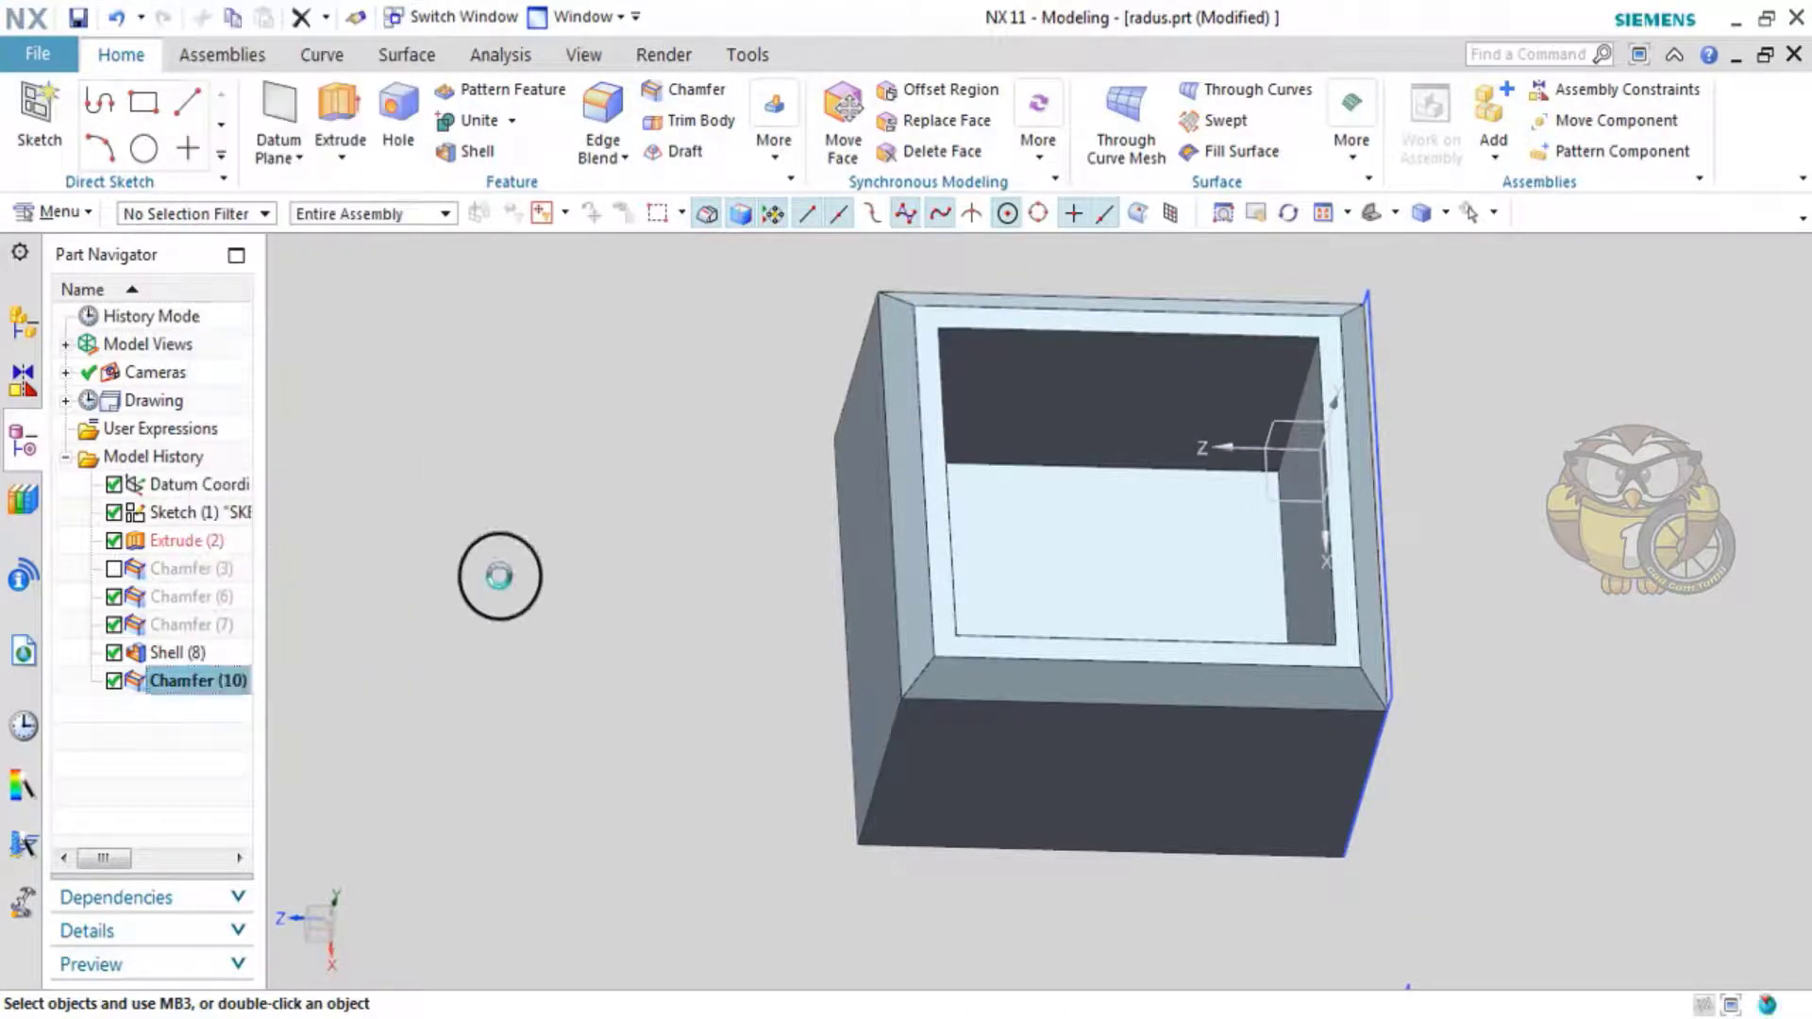
{"action": "right_click", "coordinate": [185, 655]}
{"action": "left_click", "coordinate": [283, 529]}
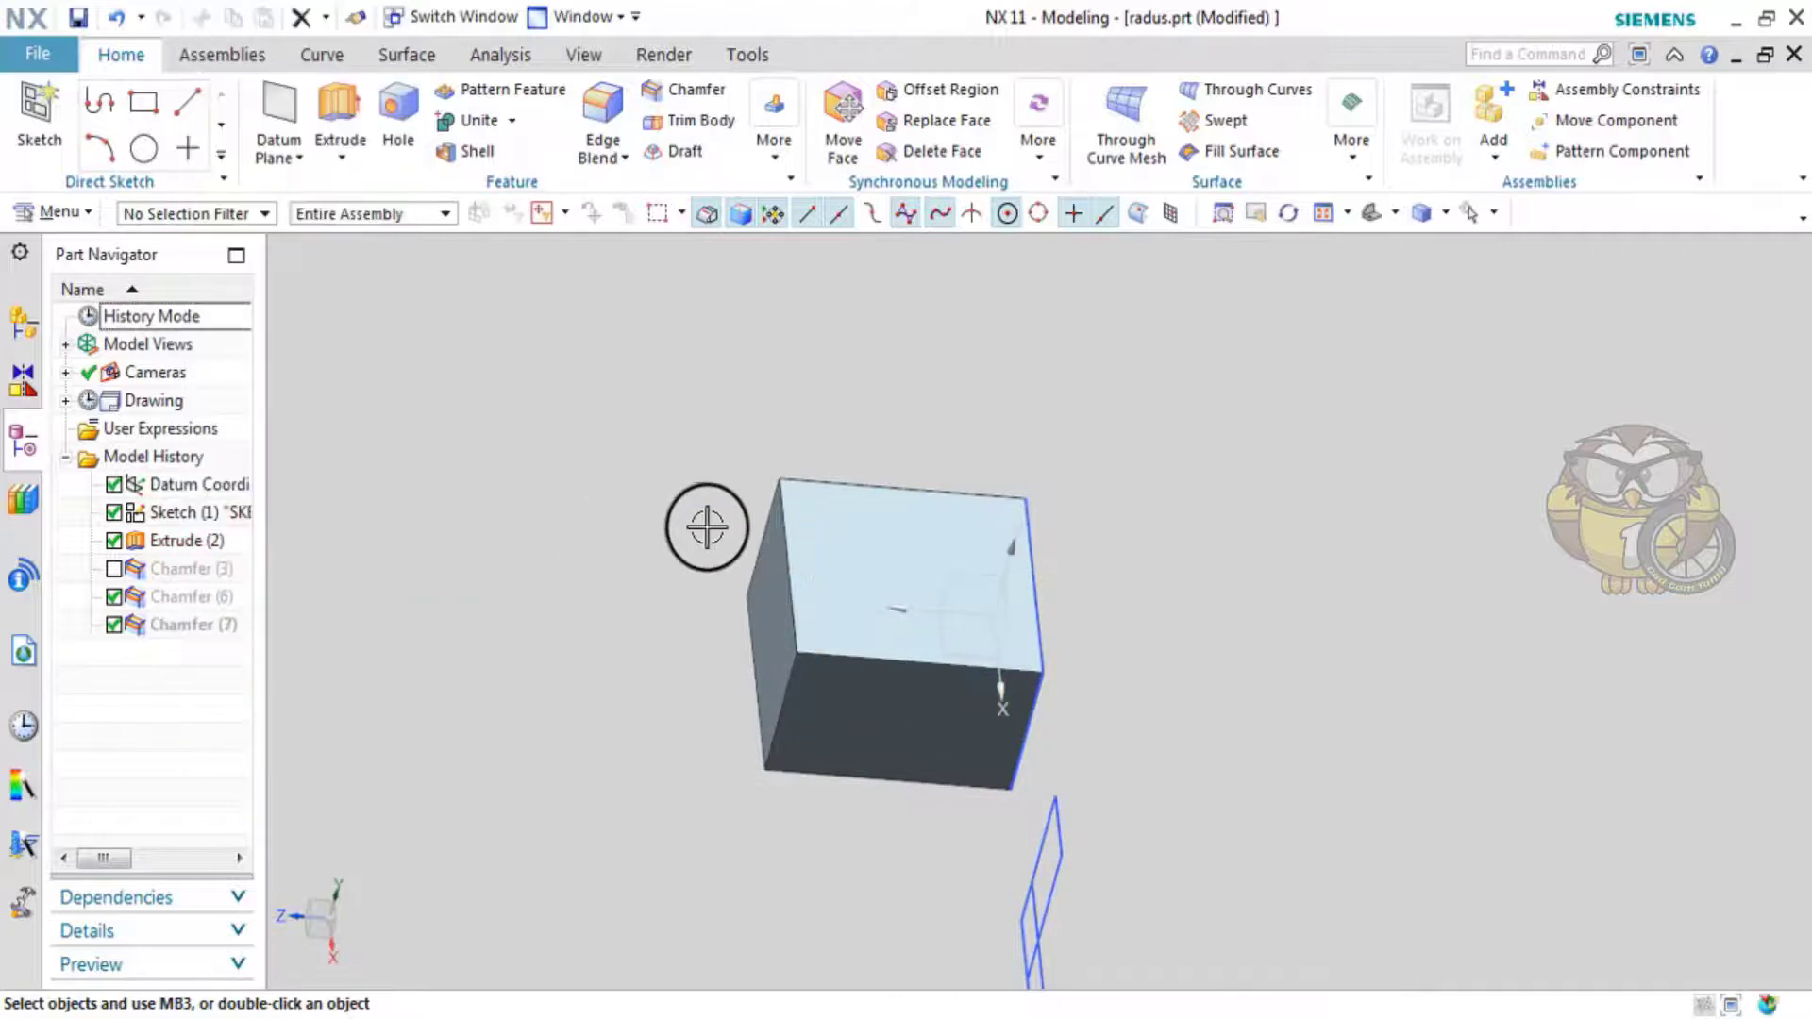
{"action": "middle_click_drag", "start_coordinate": [708, 518], "coordinate": [840, 514]}
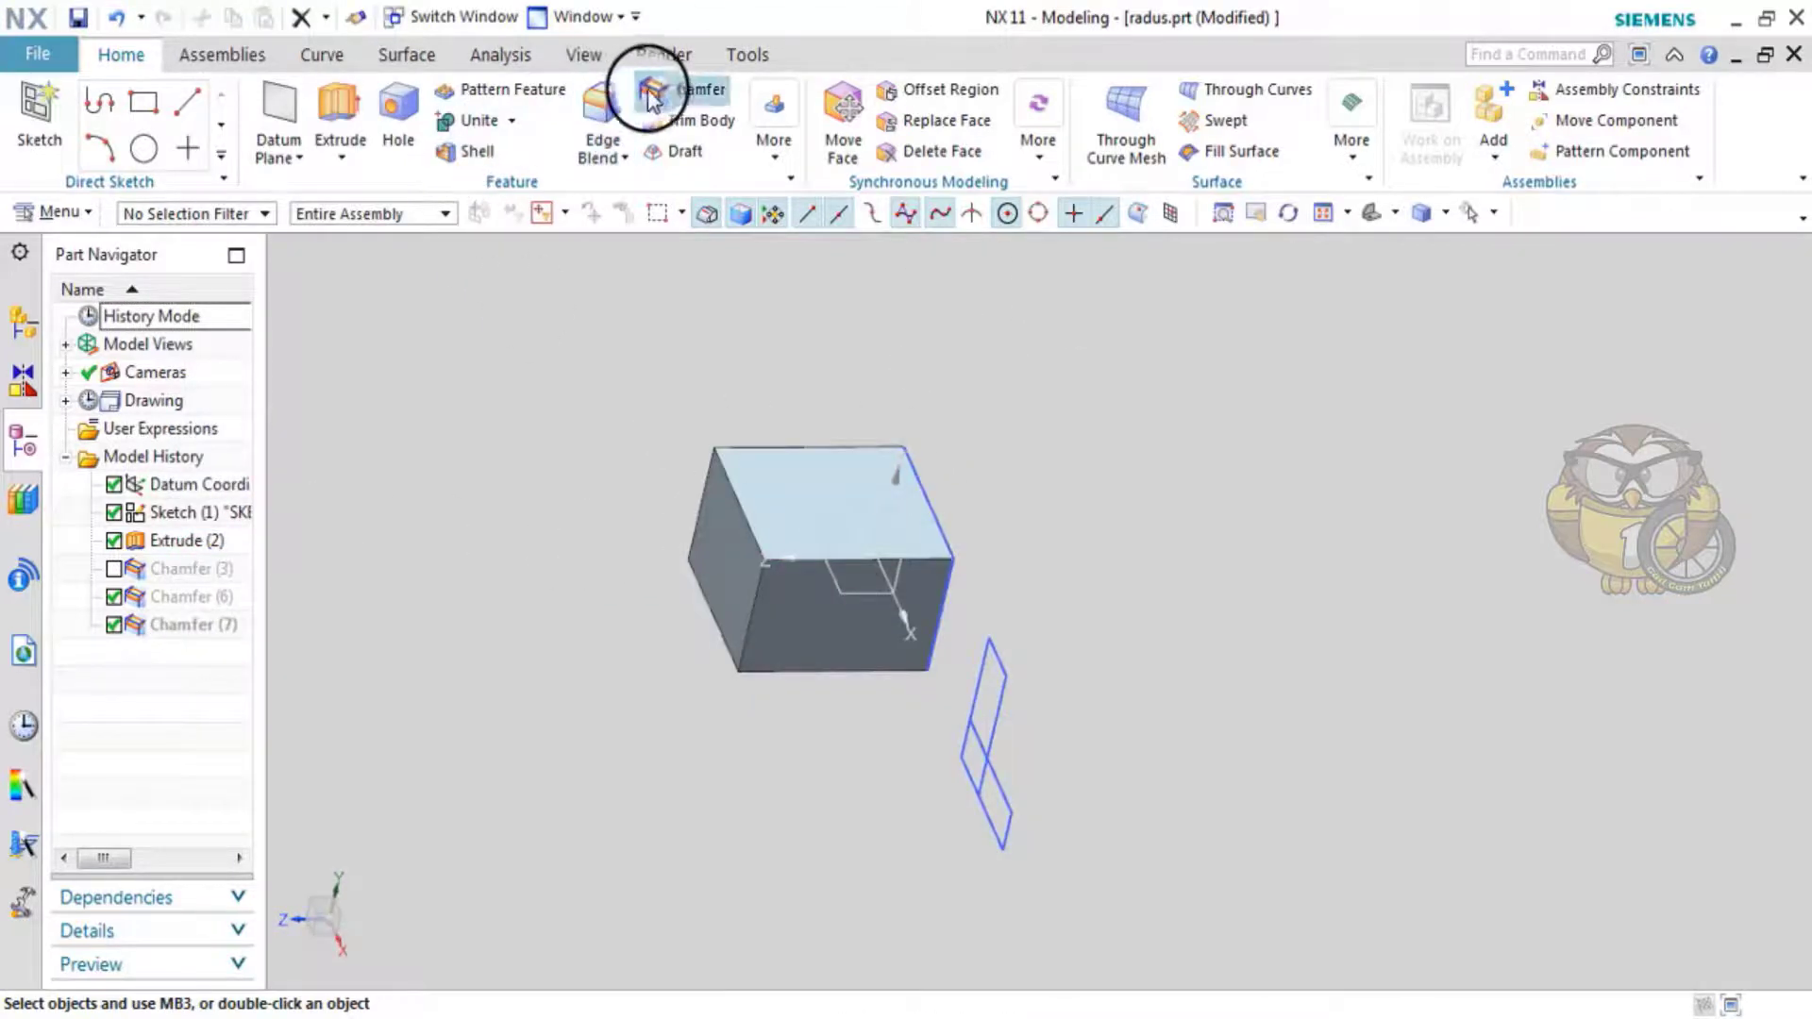
{"action": "left_click", "coordinate": [681, 90]}
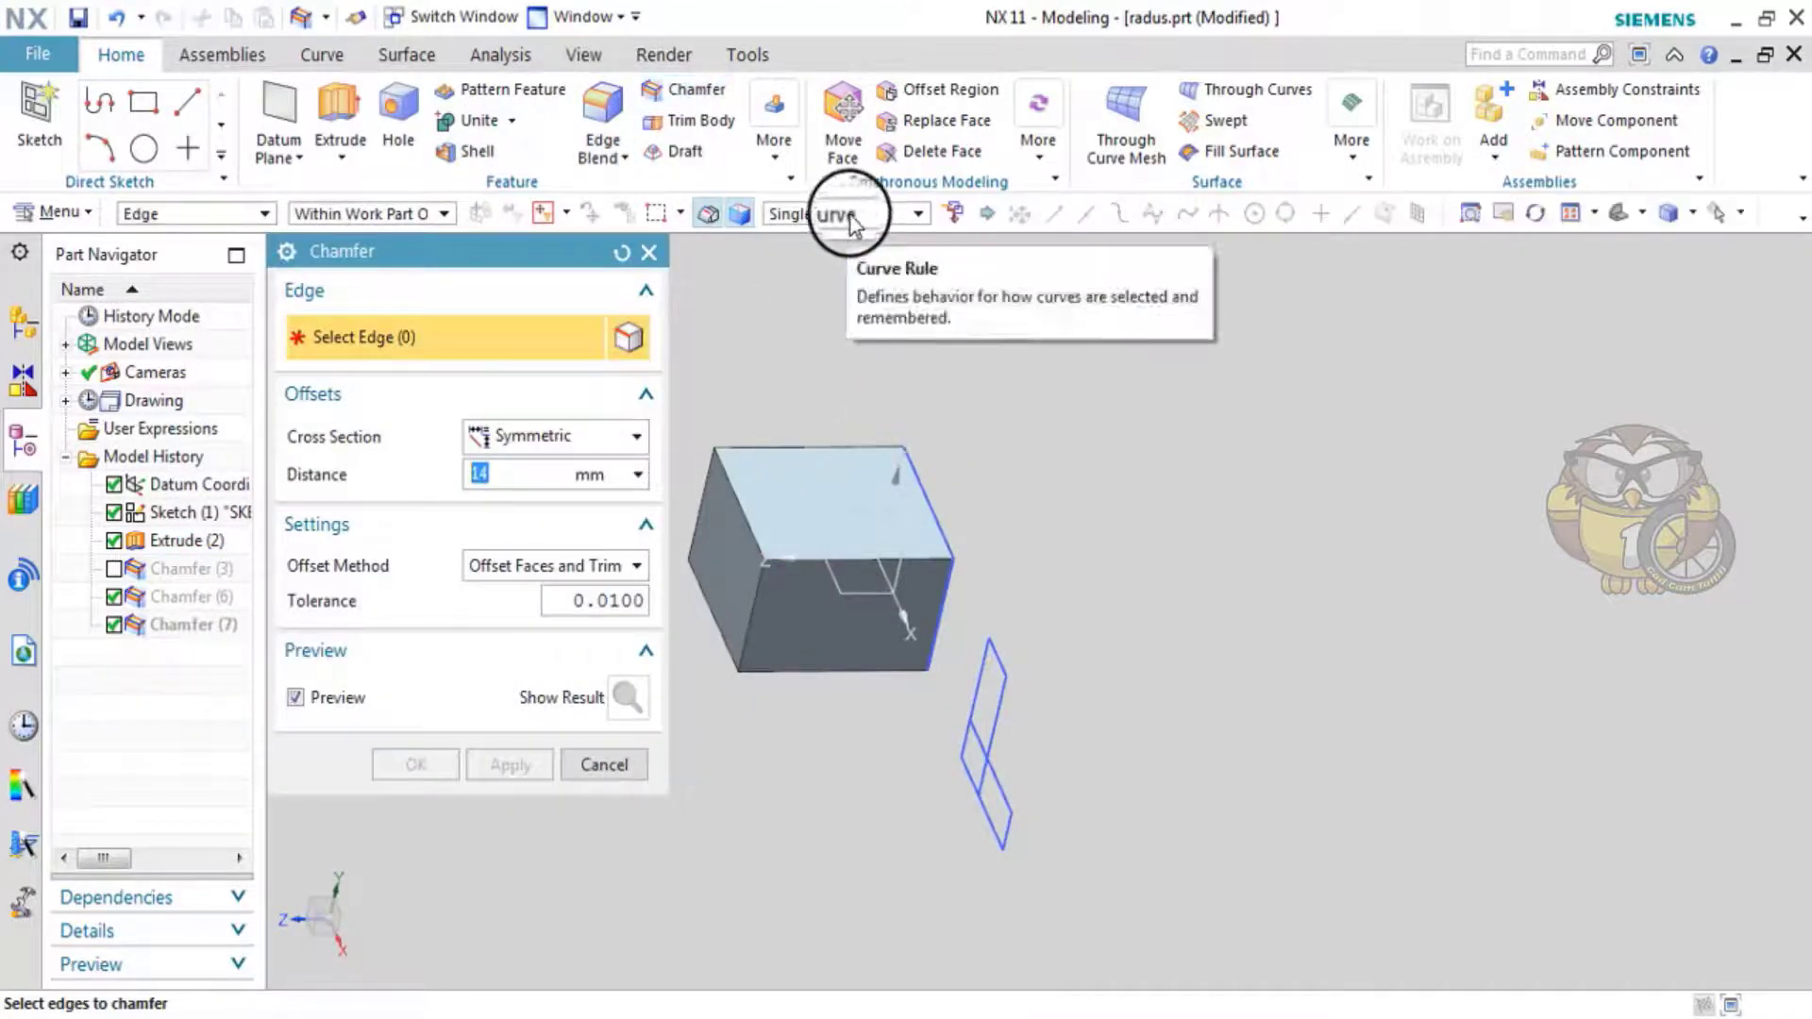
{"action": "left_click", "coordinate": [851, 217]}
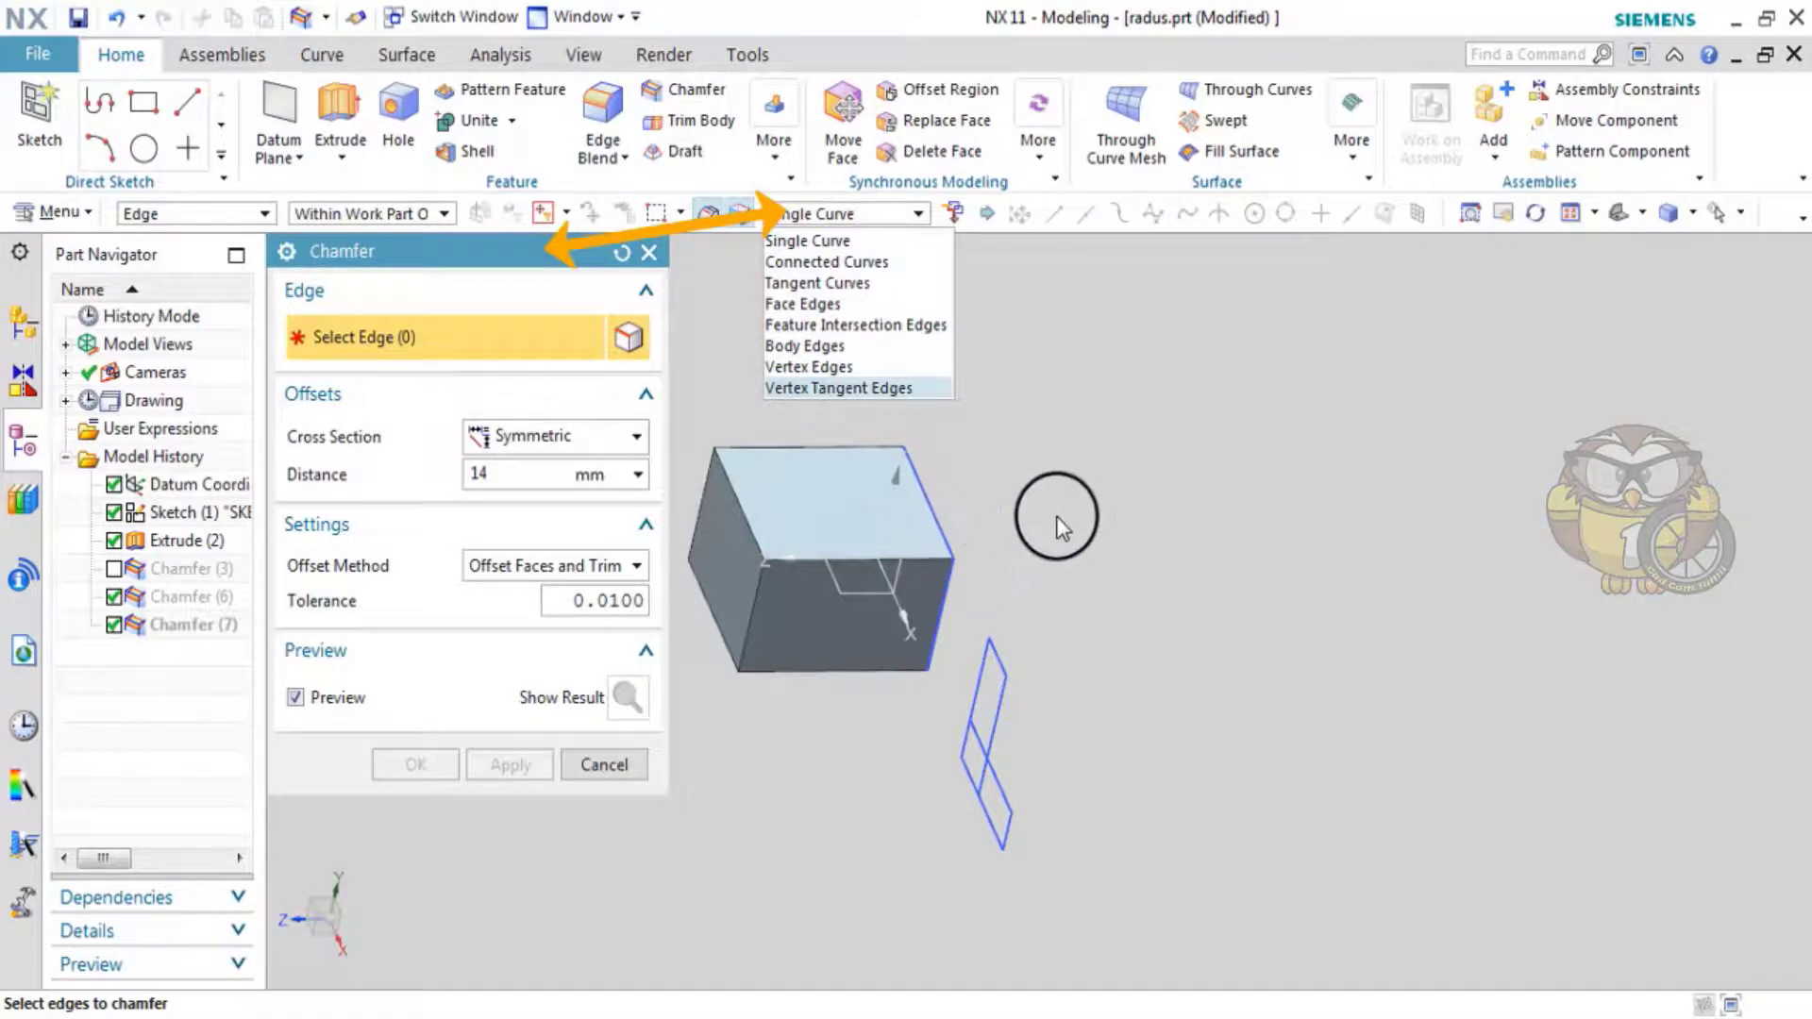
{"action": "left_click", "coordinate": [531, 349]}
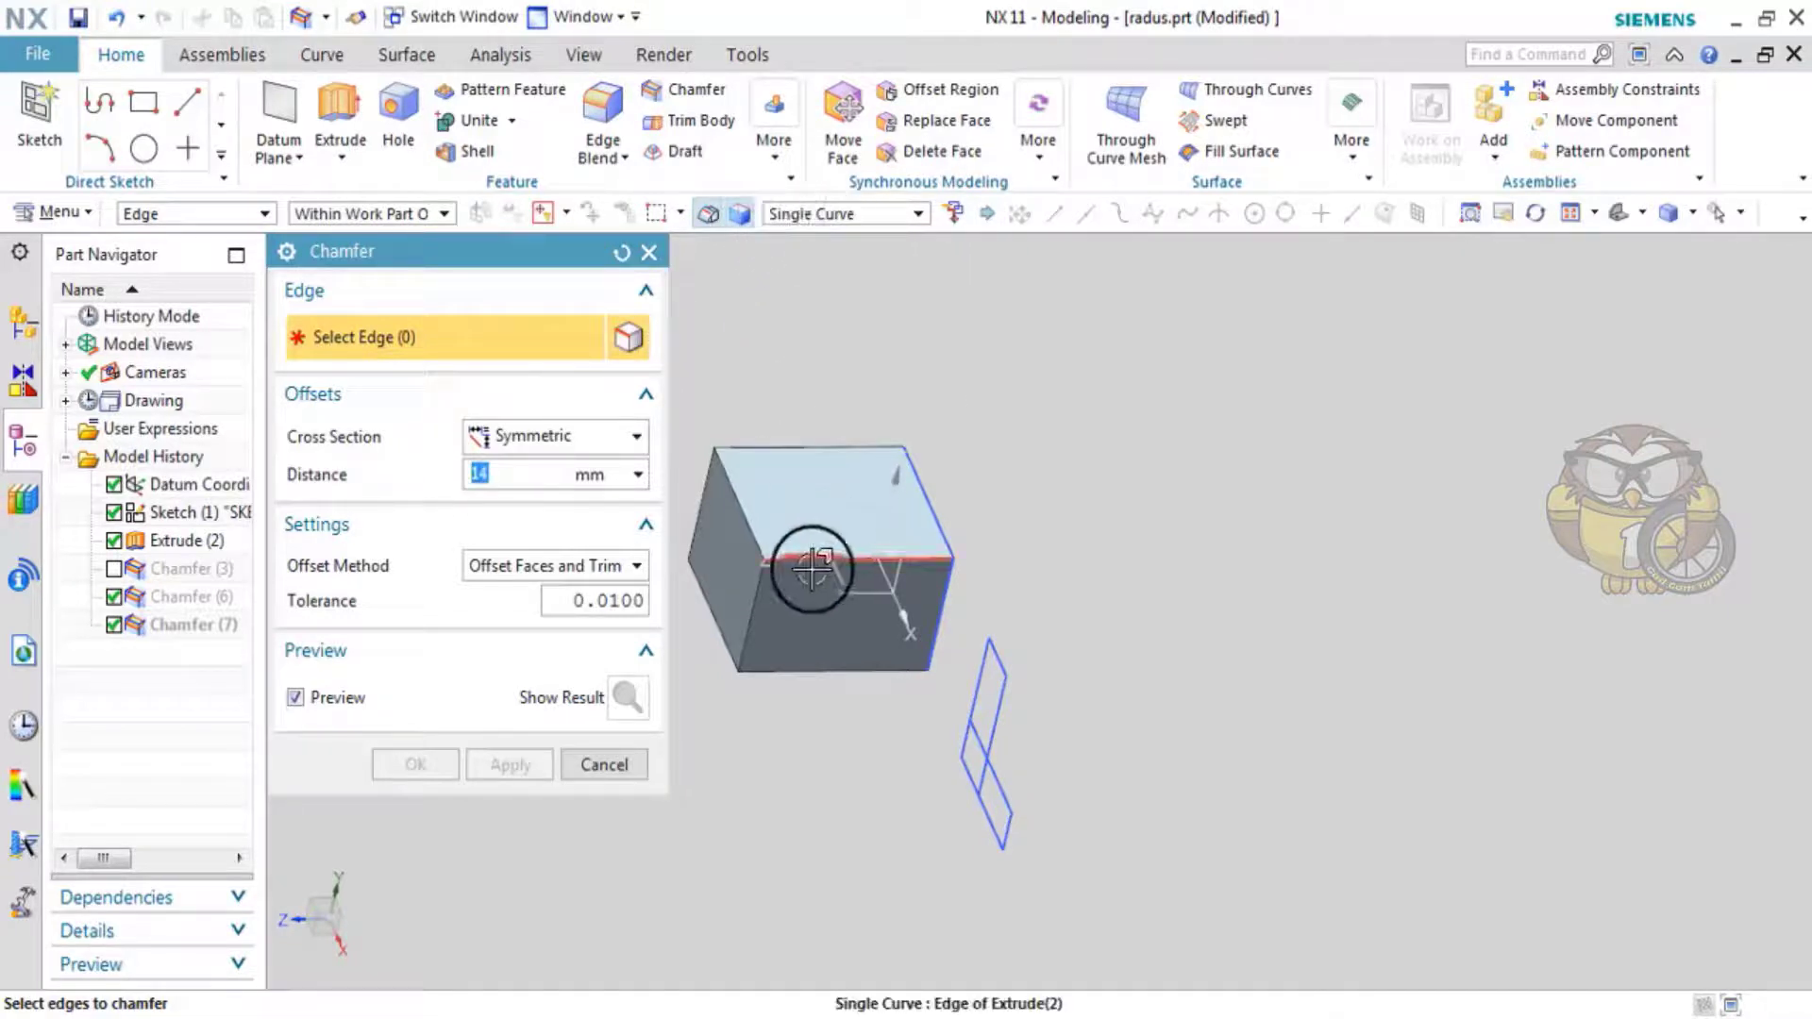
{"action": "scroll", "coordinate": [811, 569], "scroll_direction": "up", "scroll_amount": 3}
{"action": "scroll", "coordinate": [982, 559], "scroll_direction": "down", "scroll_amount": 3}
{"action": "left_click", "coordinate": [805, 509]}
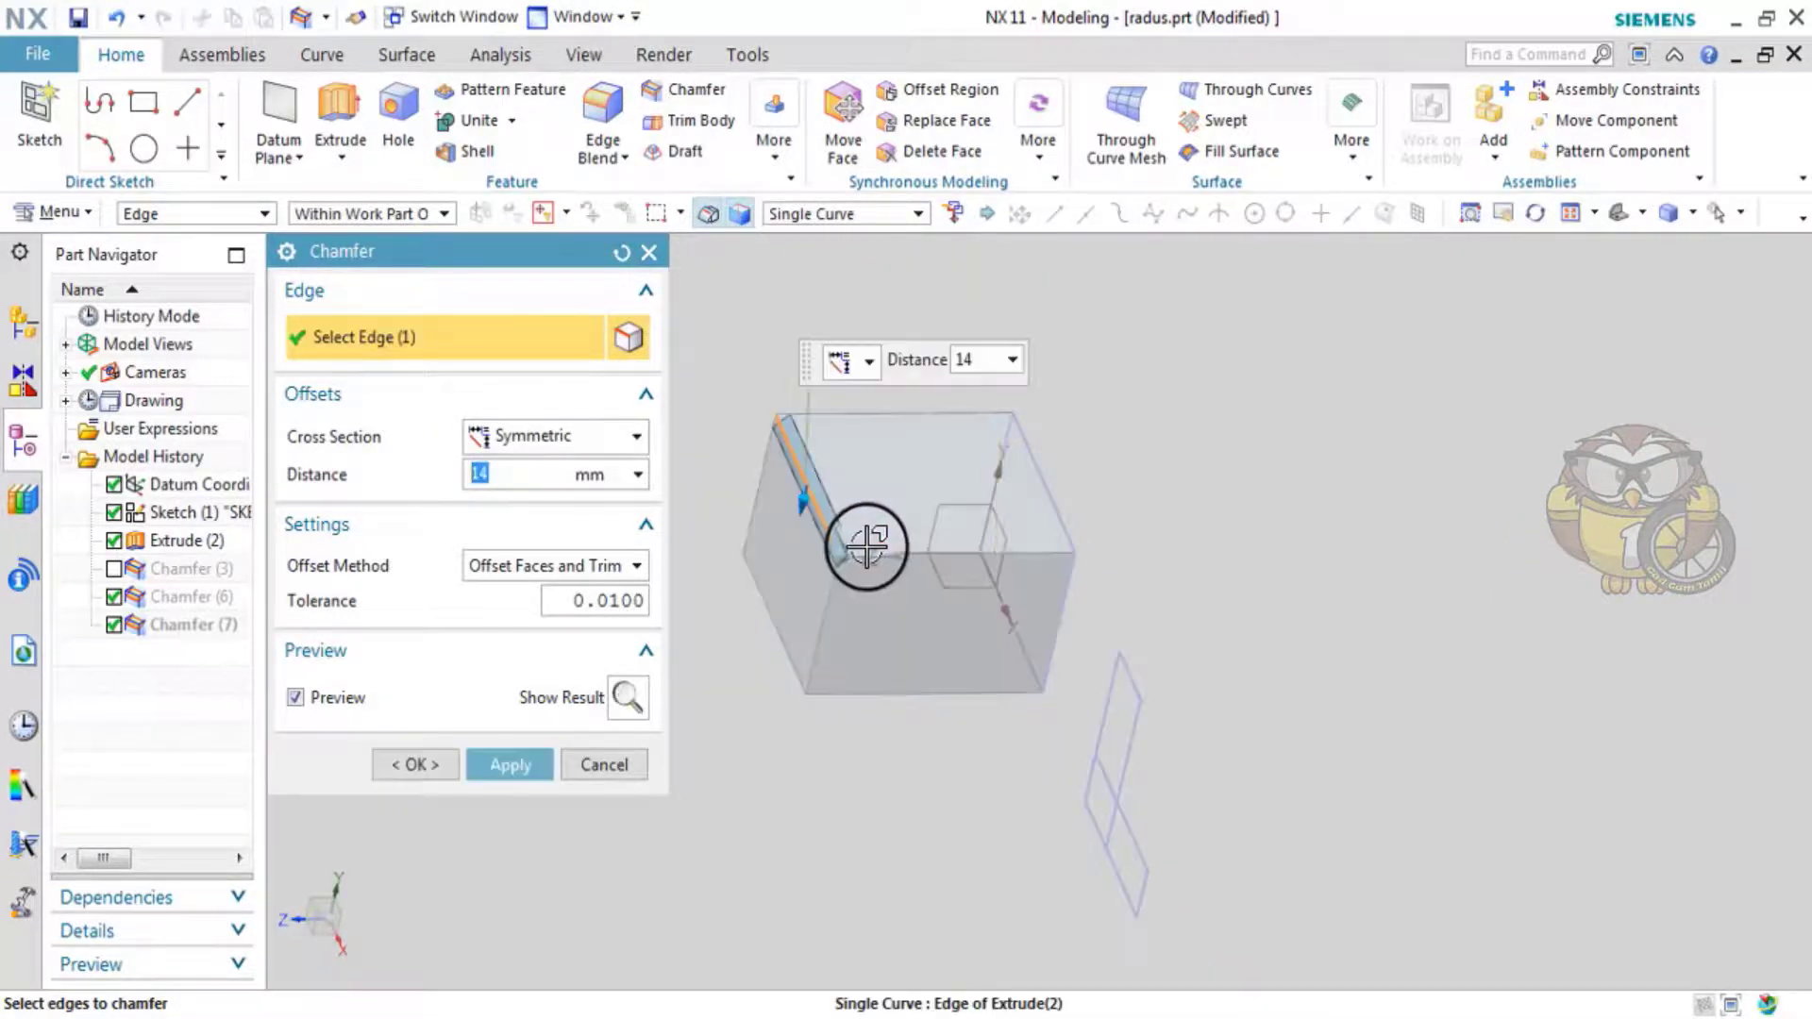
{"action": "left_click", "coordinate": [876, 552]}
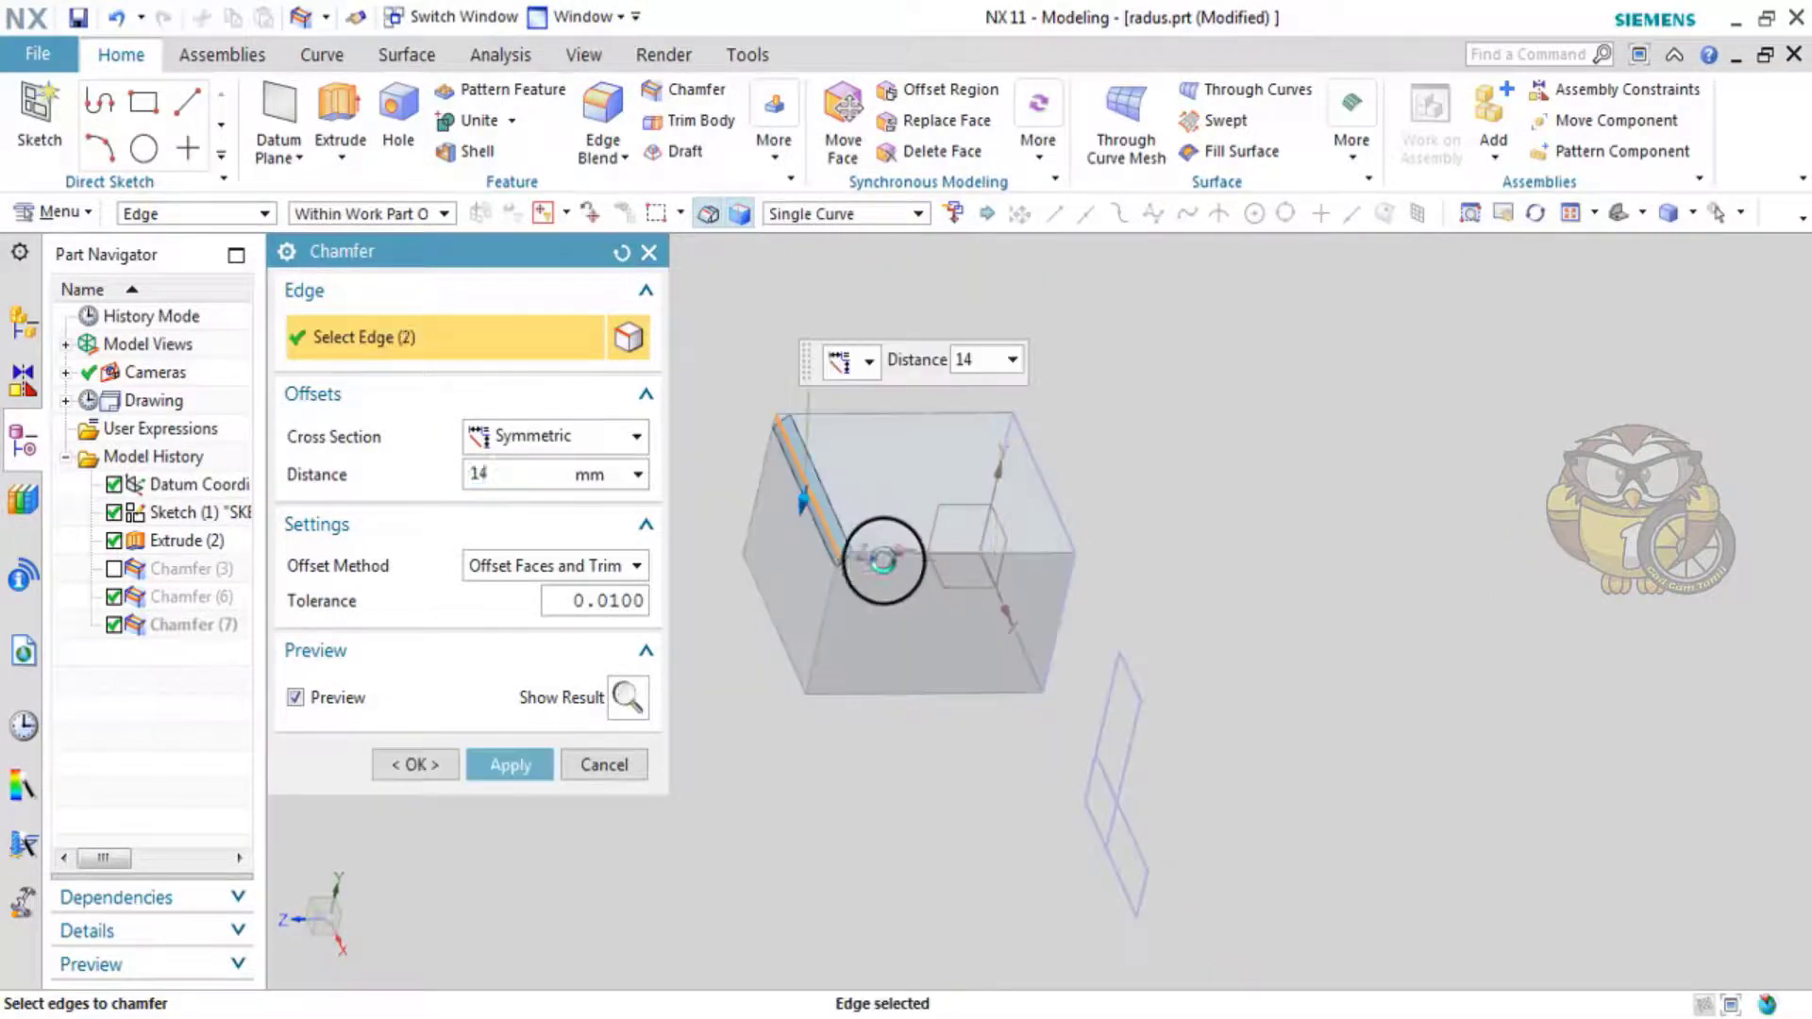
{"action": "left_click", "coordinate": [623, 253]}
{"action": "left_click", "coordinate": [831, 215]}
{"action": "left_click", "coordinate": [861, 251]}
{"action": "left_click", "coordinate": [849, 406]}
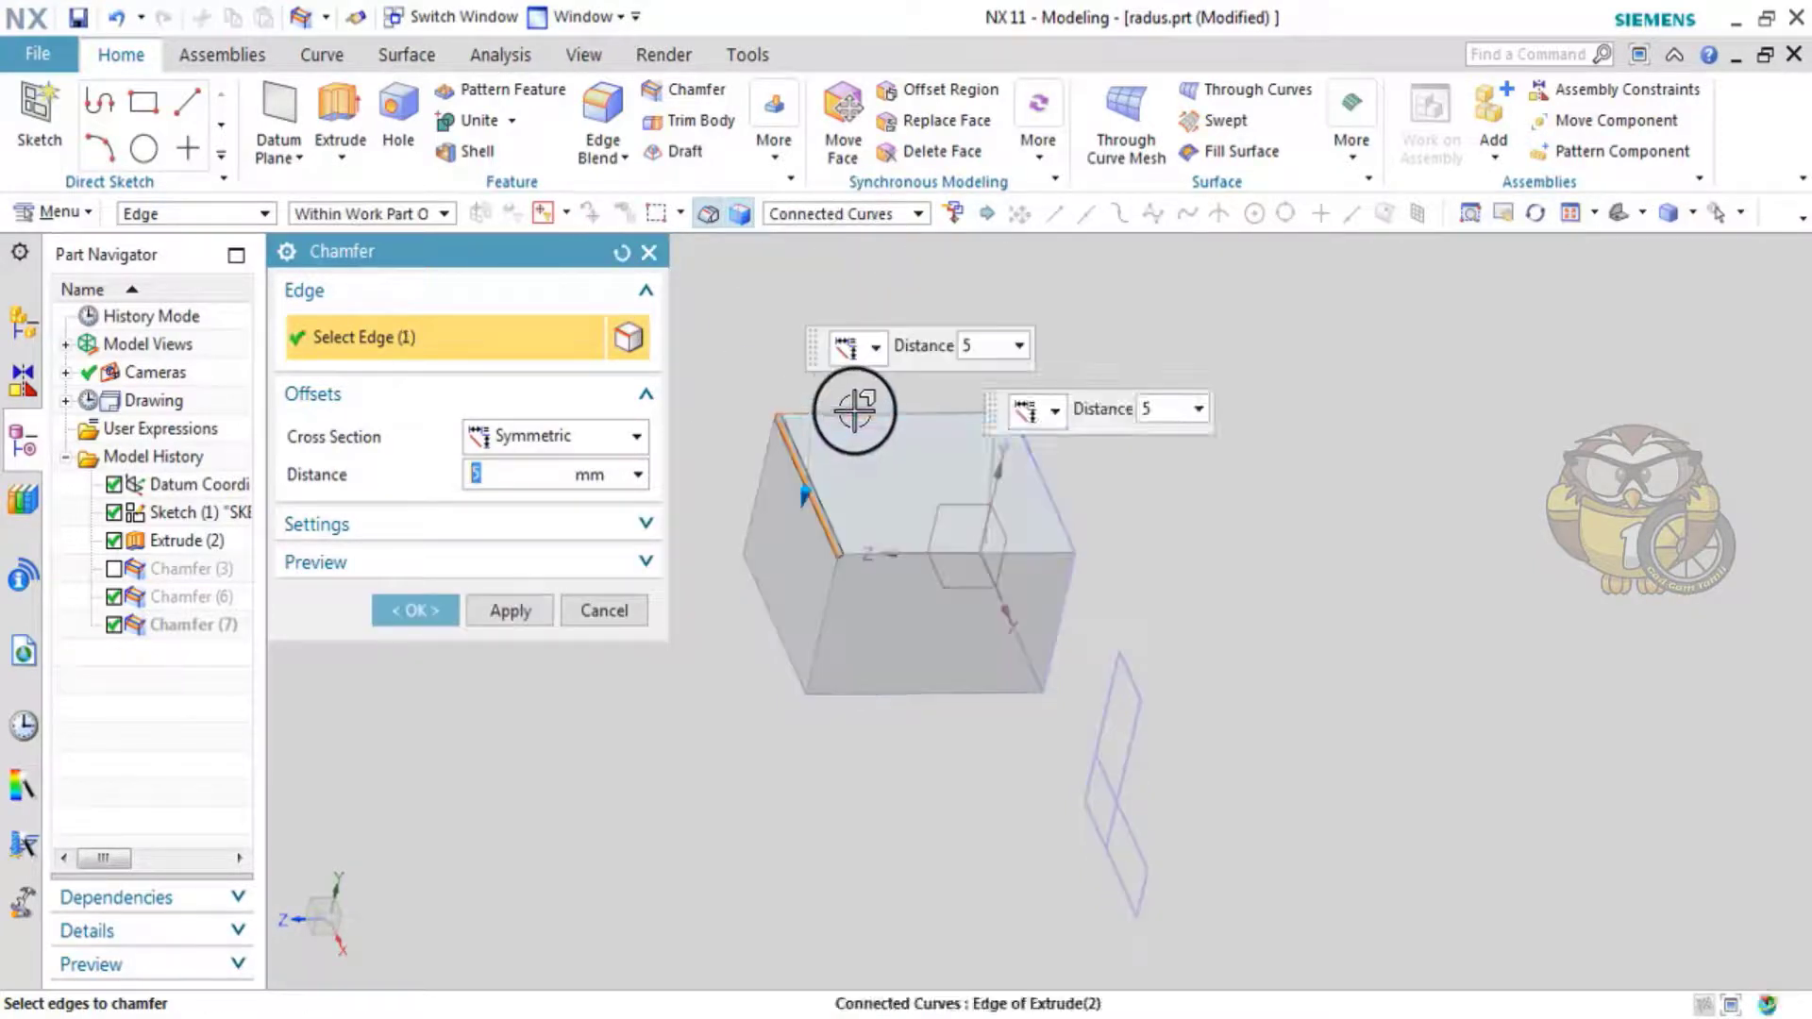
{"action": "left_click", "coordinate": [998, 477]}
{"action": "scroll", "coordinate": [1095, 473], "scroll_direction": "up", "scroll_amount": 4}
{"action": "left_click", "coordinate": [1095, 472]}
{"action": "scroll", "coordinate": [1254, 538], "scroll_direction": "down", "scroll_amount": 3}
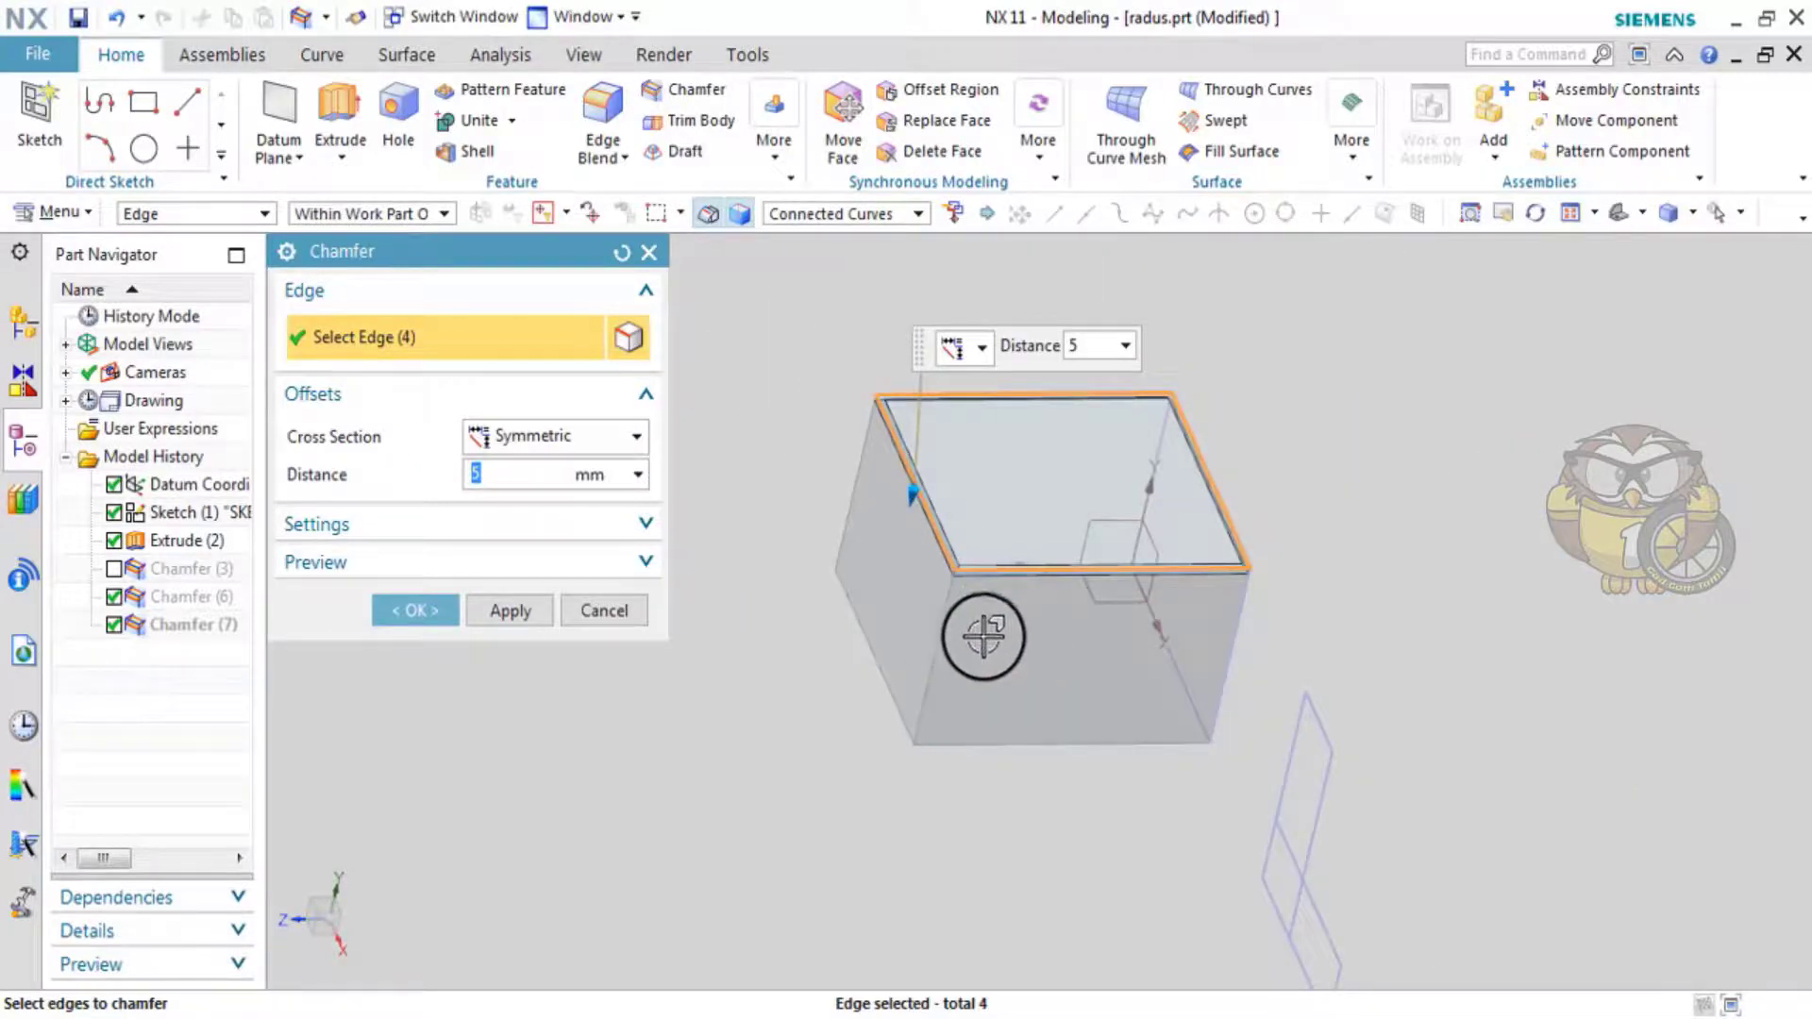
{"action": "left_click", "coordinate": [649, 255]}
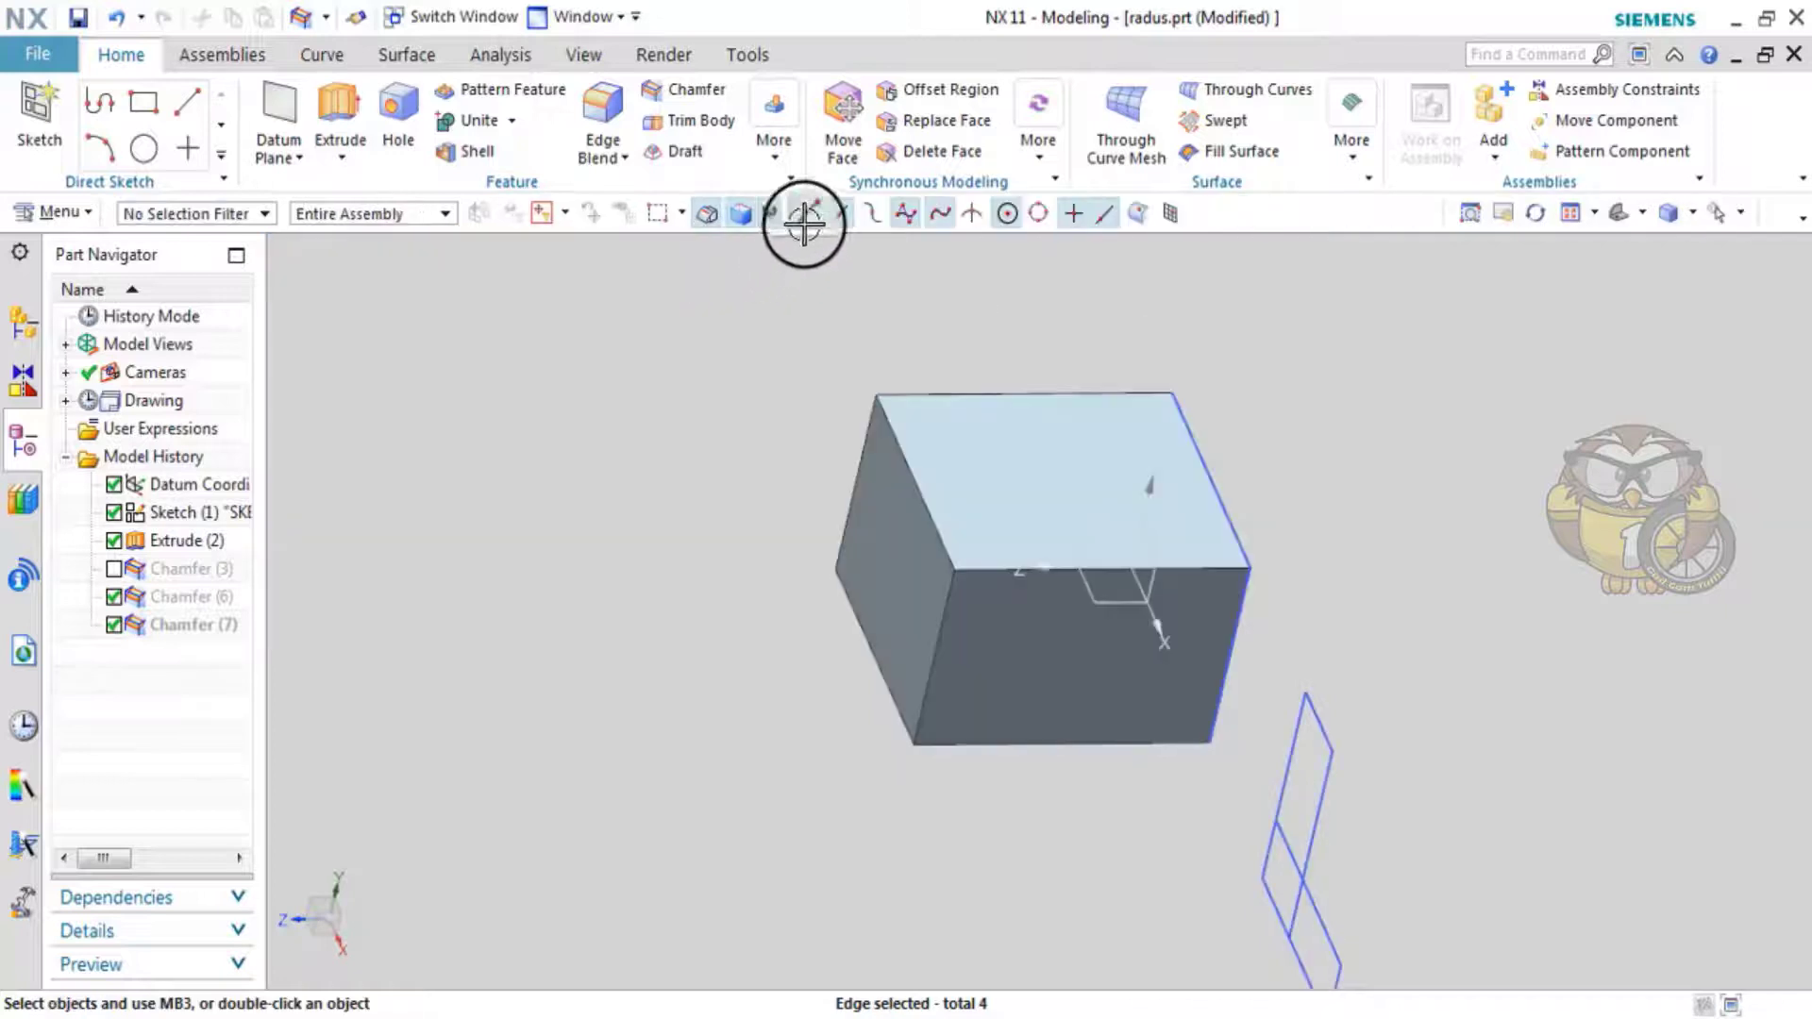
- Edge-blend one vertical box edge, then attempt a chamfer on the slanted edge above and cancel it
{"action": "left_click", "coordinate": [951, 611]}
{"action": "middle_click", "coordinate": [948, 609]}
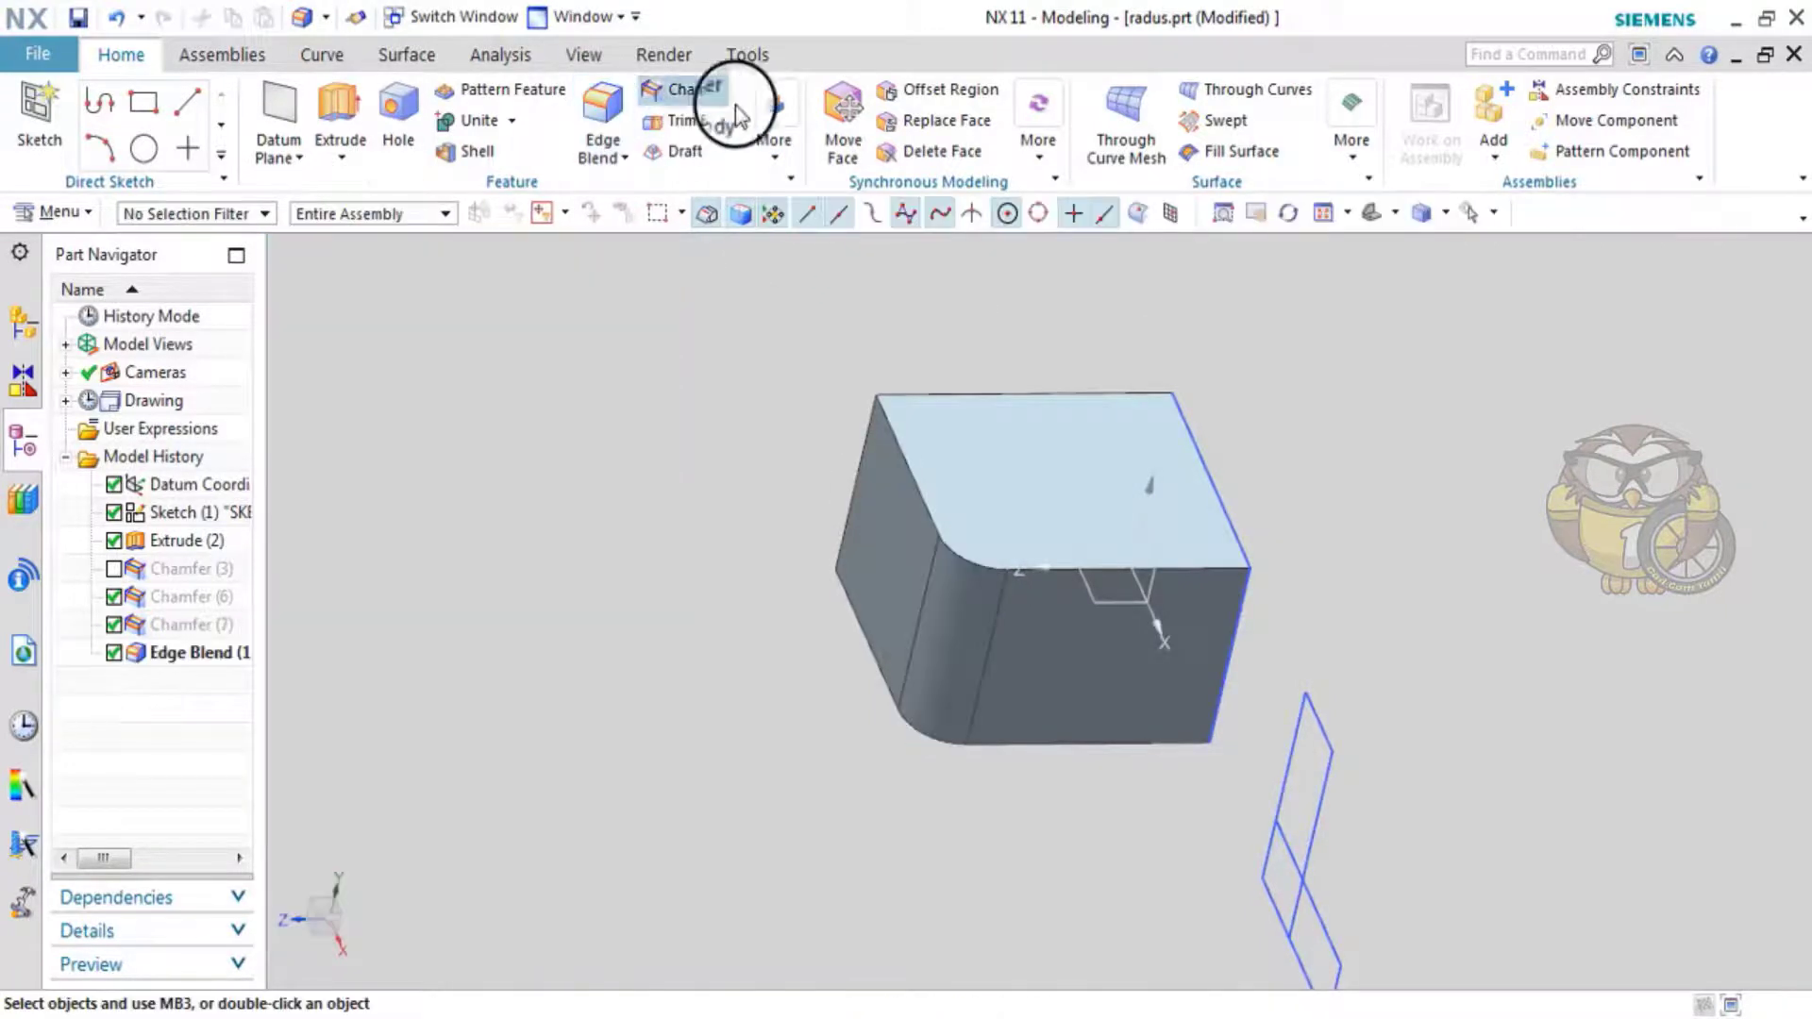
{"action": "left_click", "coordinate": [668, 97]}
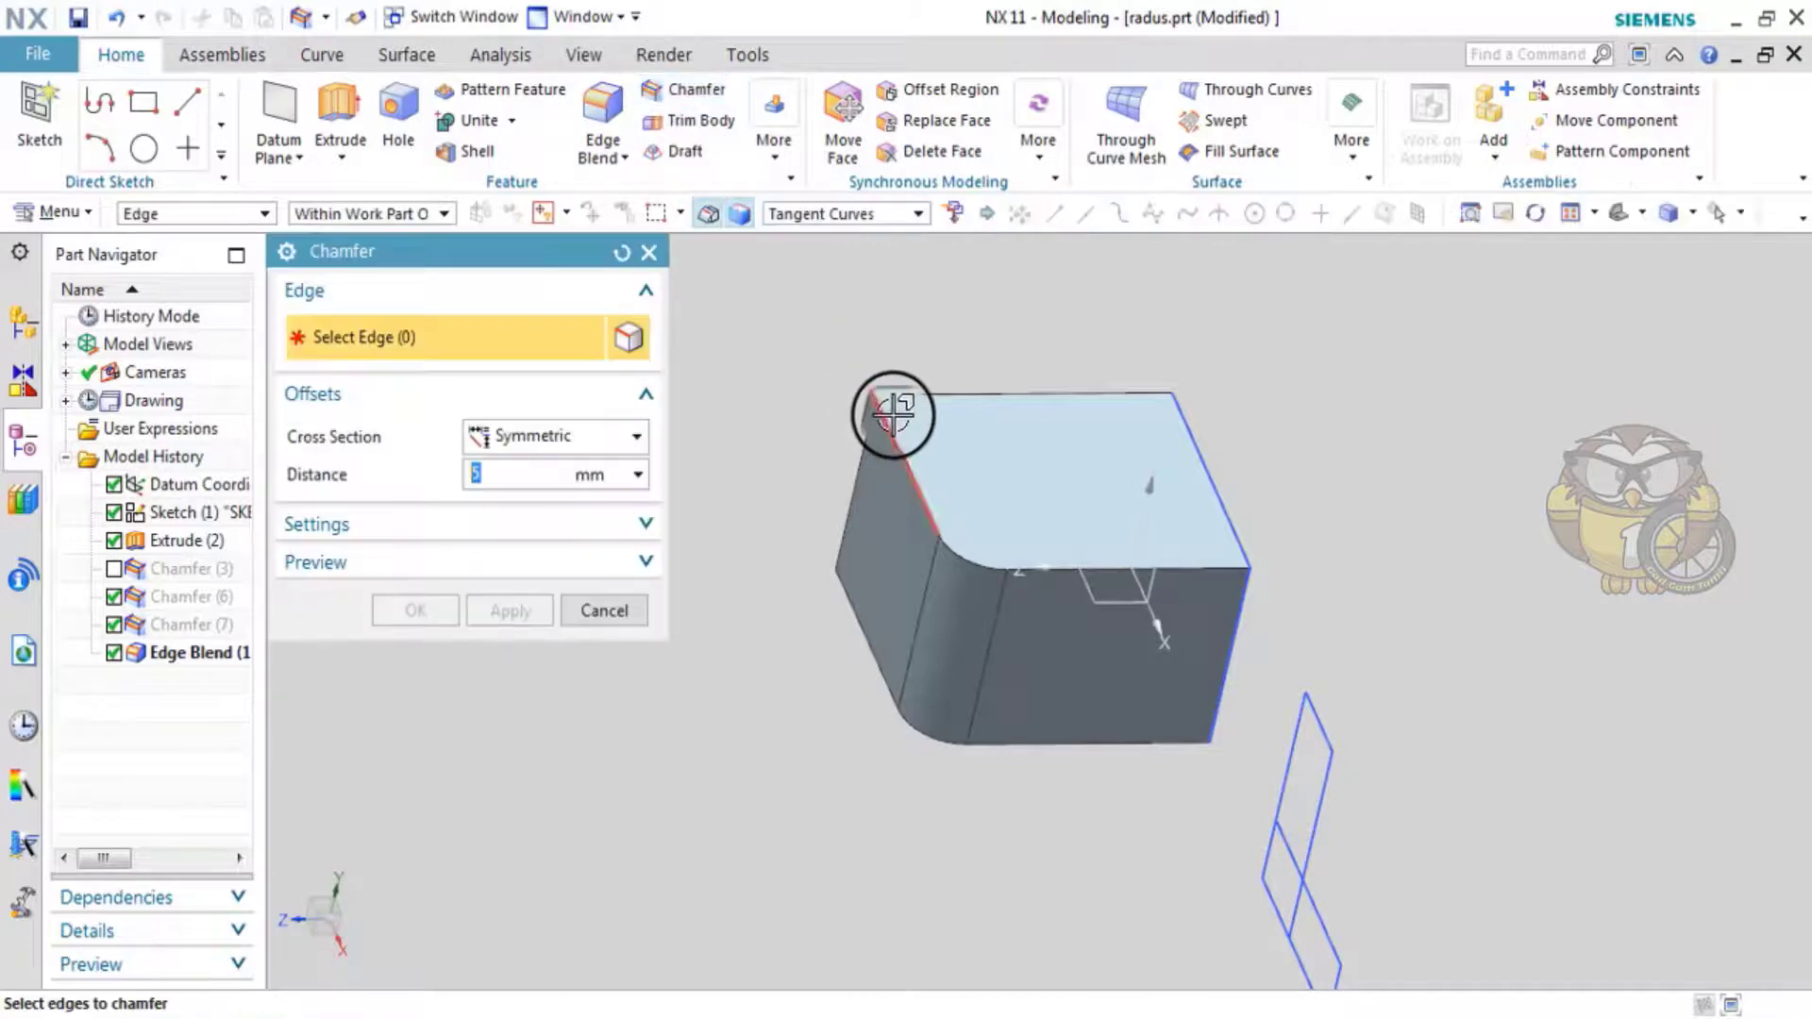
{"action": "left_click", "coordinate": [897, 420]}
{"action": "scroll", "coordinate": [976, 571], "scroll_direction": "up", "scroll_amount": 2}
{"action": "scroll", "coordinate": [977, 571], "scroll_direction": "up", "scroll_amount": 2}
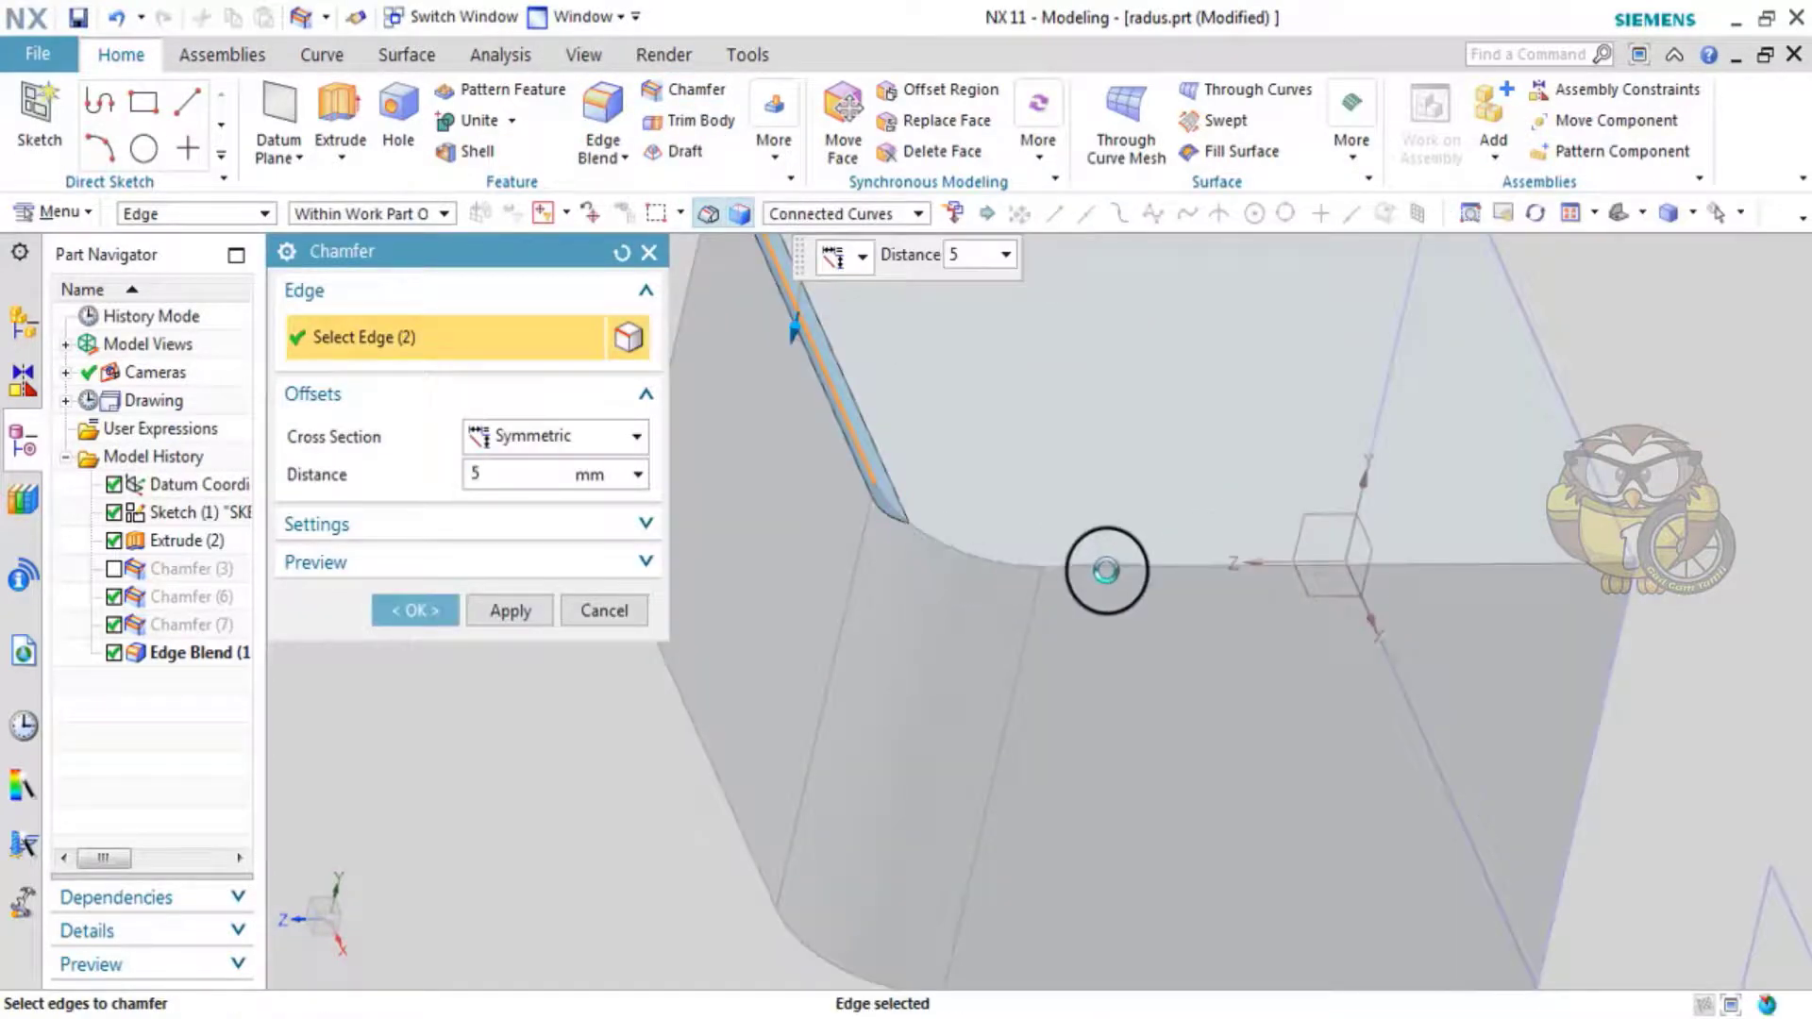
{"action": "scroll", "coordinate": [1059, 578], "scroll_direction": "down", "scroll_amount": 2}
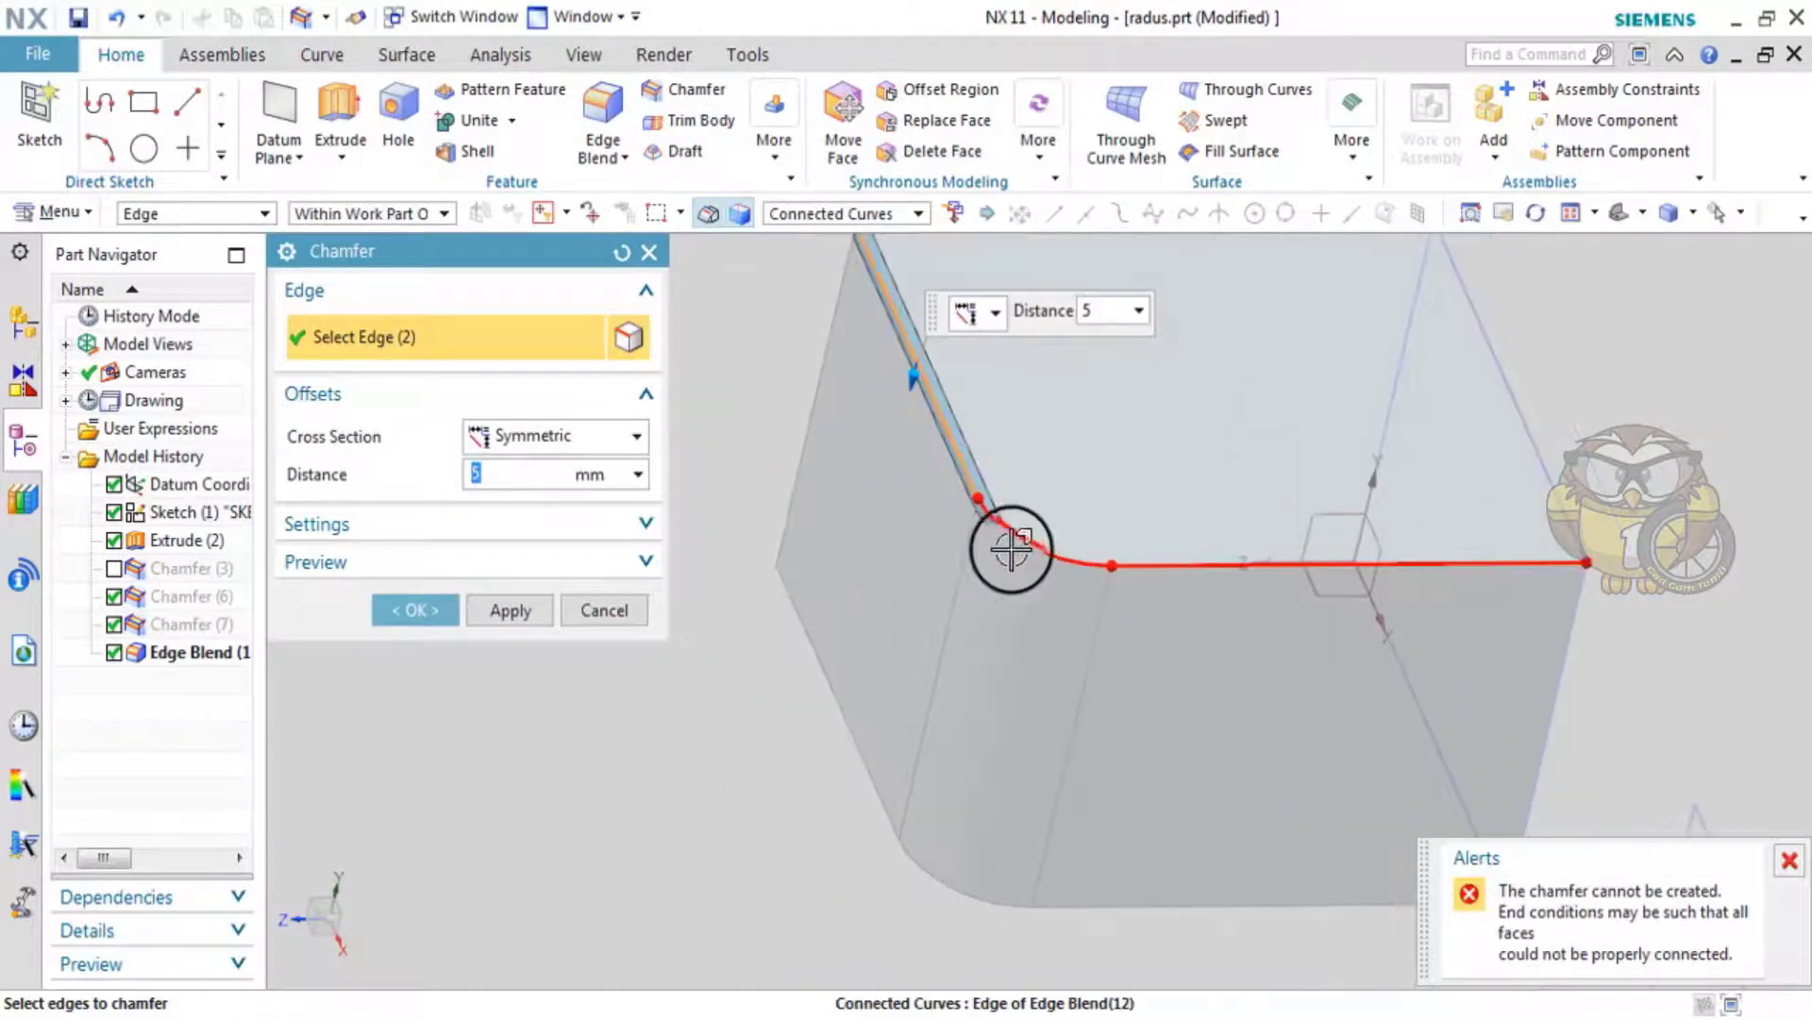
{"action": "scroll", "coordinate": [1068, 587], "scroll_direction": "down", "scroll_amount": 2}
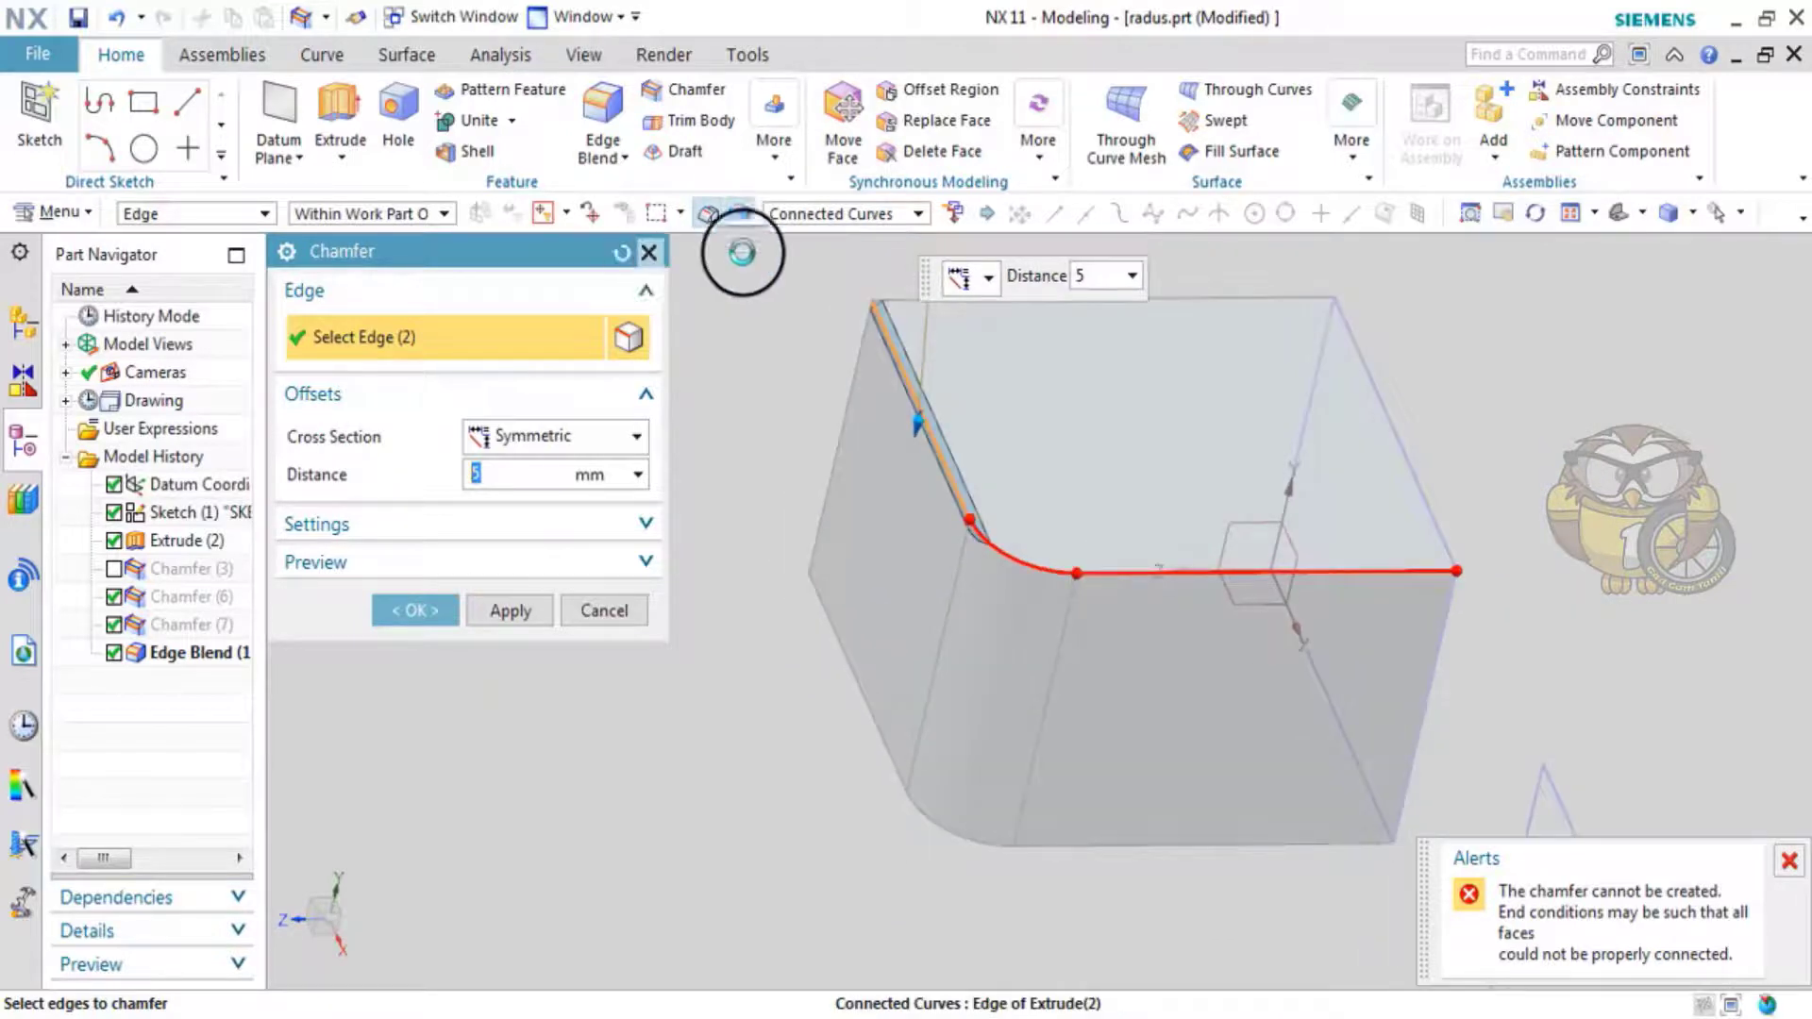
{"action": "key", "text": "Escape"}
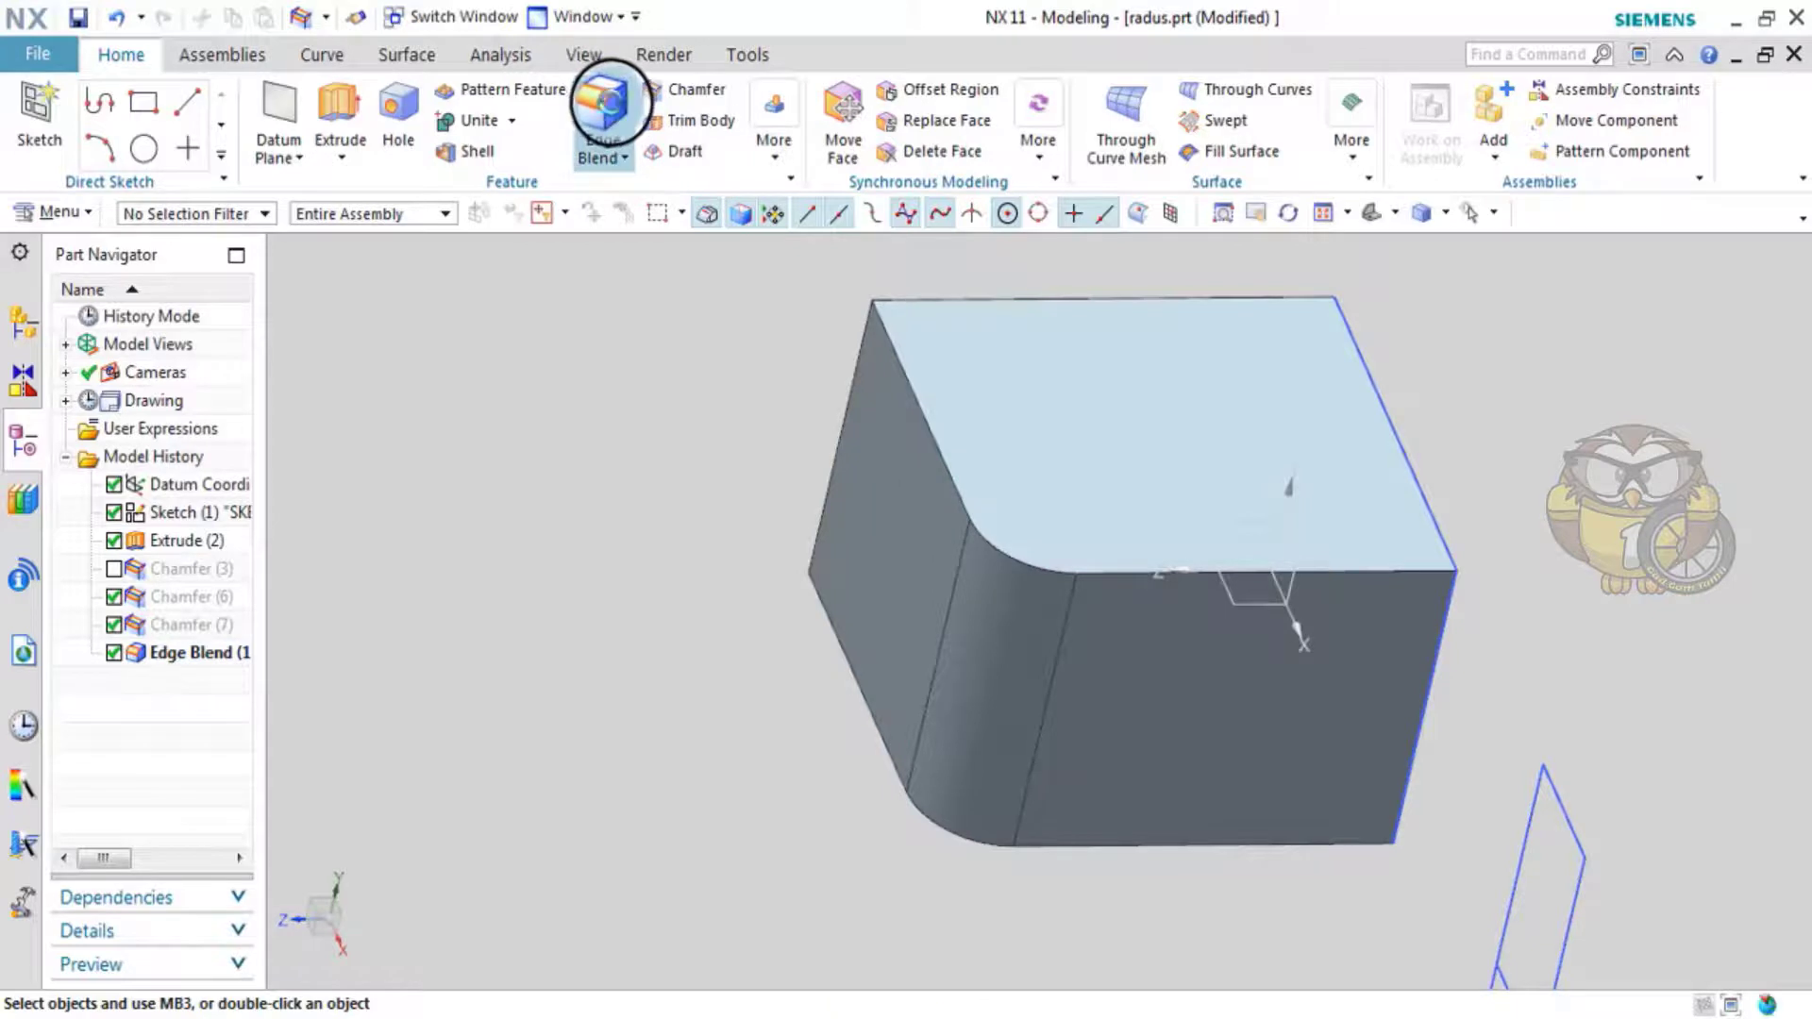
- Dismiss an unused Edge Blend and start a chamfer using the Tangent Curves rule
{"action": "left_click", "coordinate": [605, 111]}
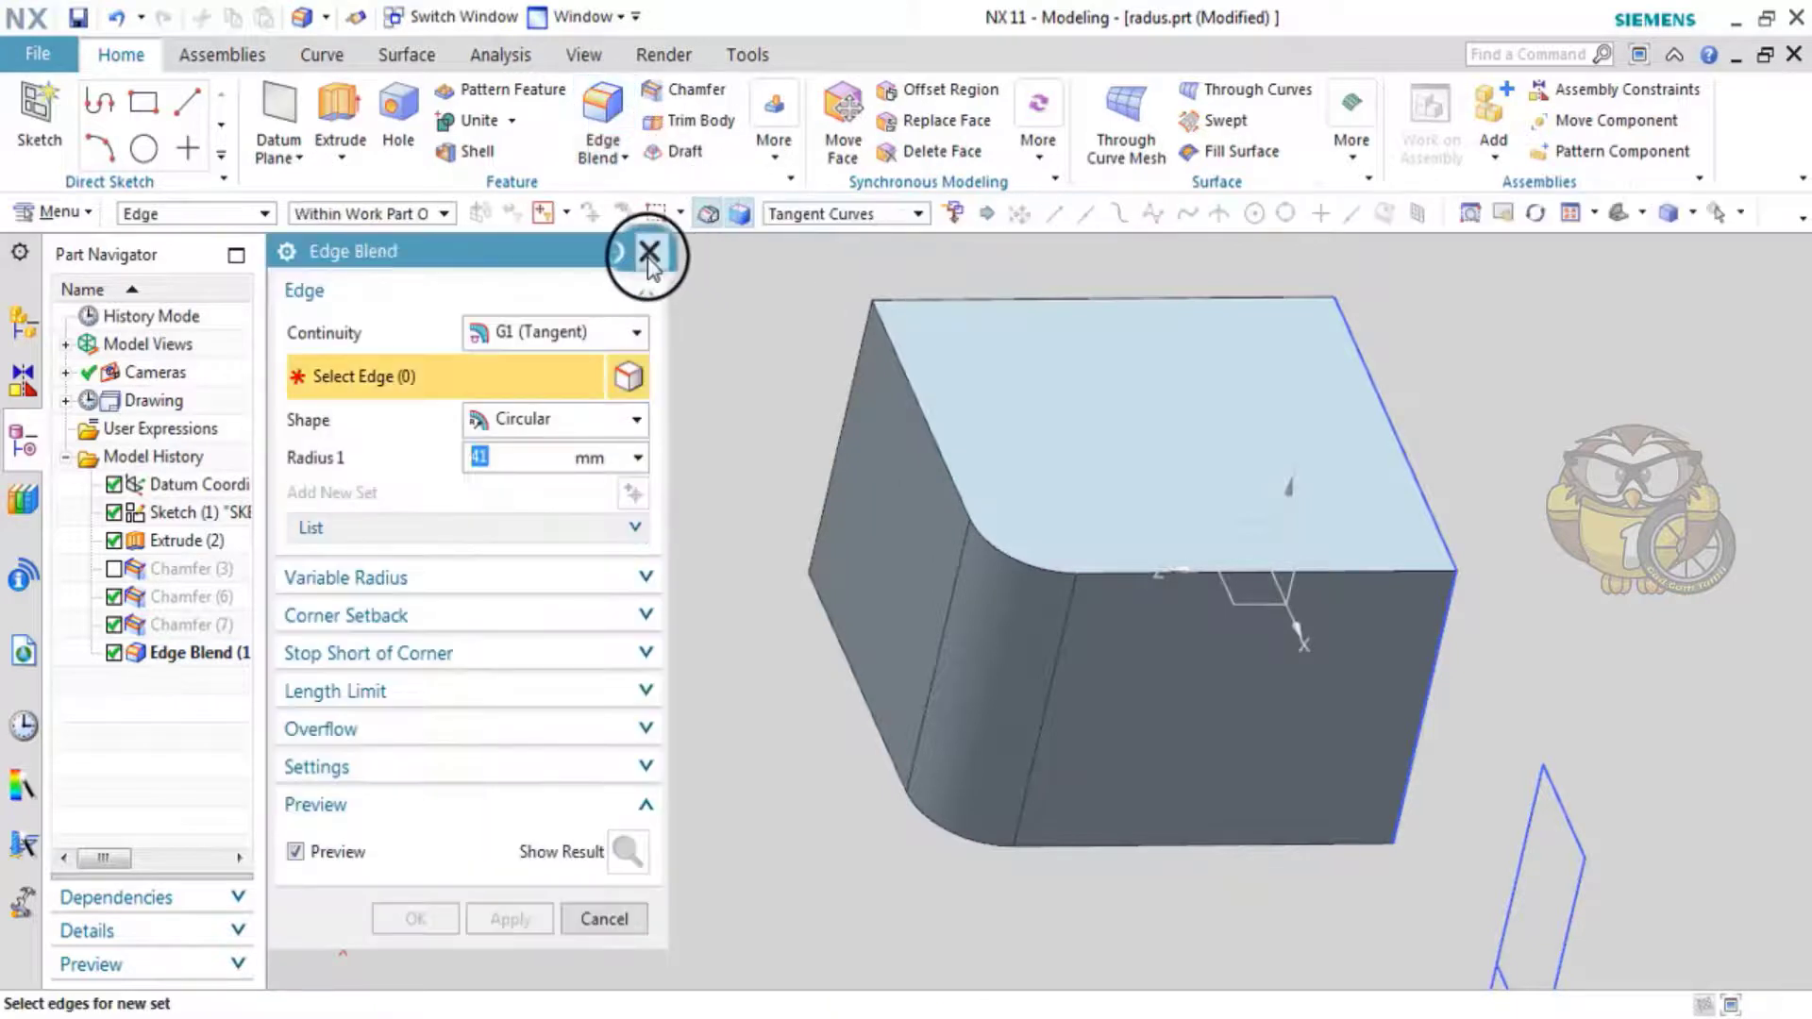
{"action": "left_click", "coordinate": [649, 252]}
{"action": "left_click", "coordinate": [687, 91]}
{"action": "left_click", "coordinate": [882, 218]}
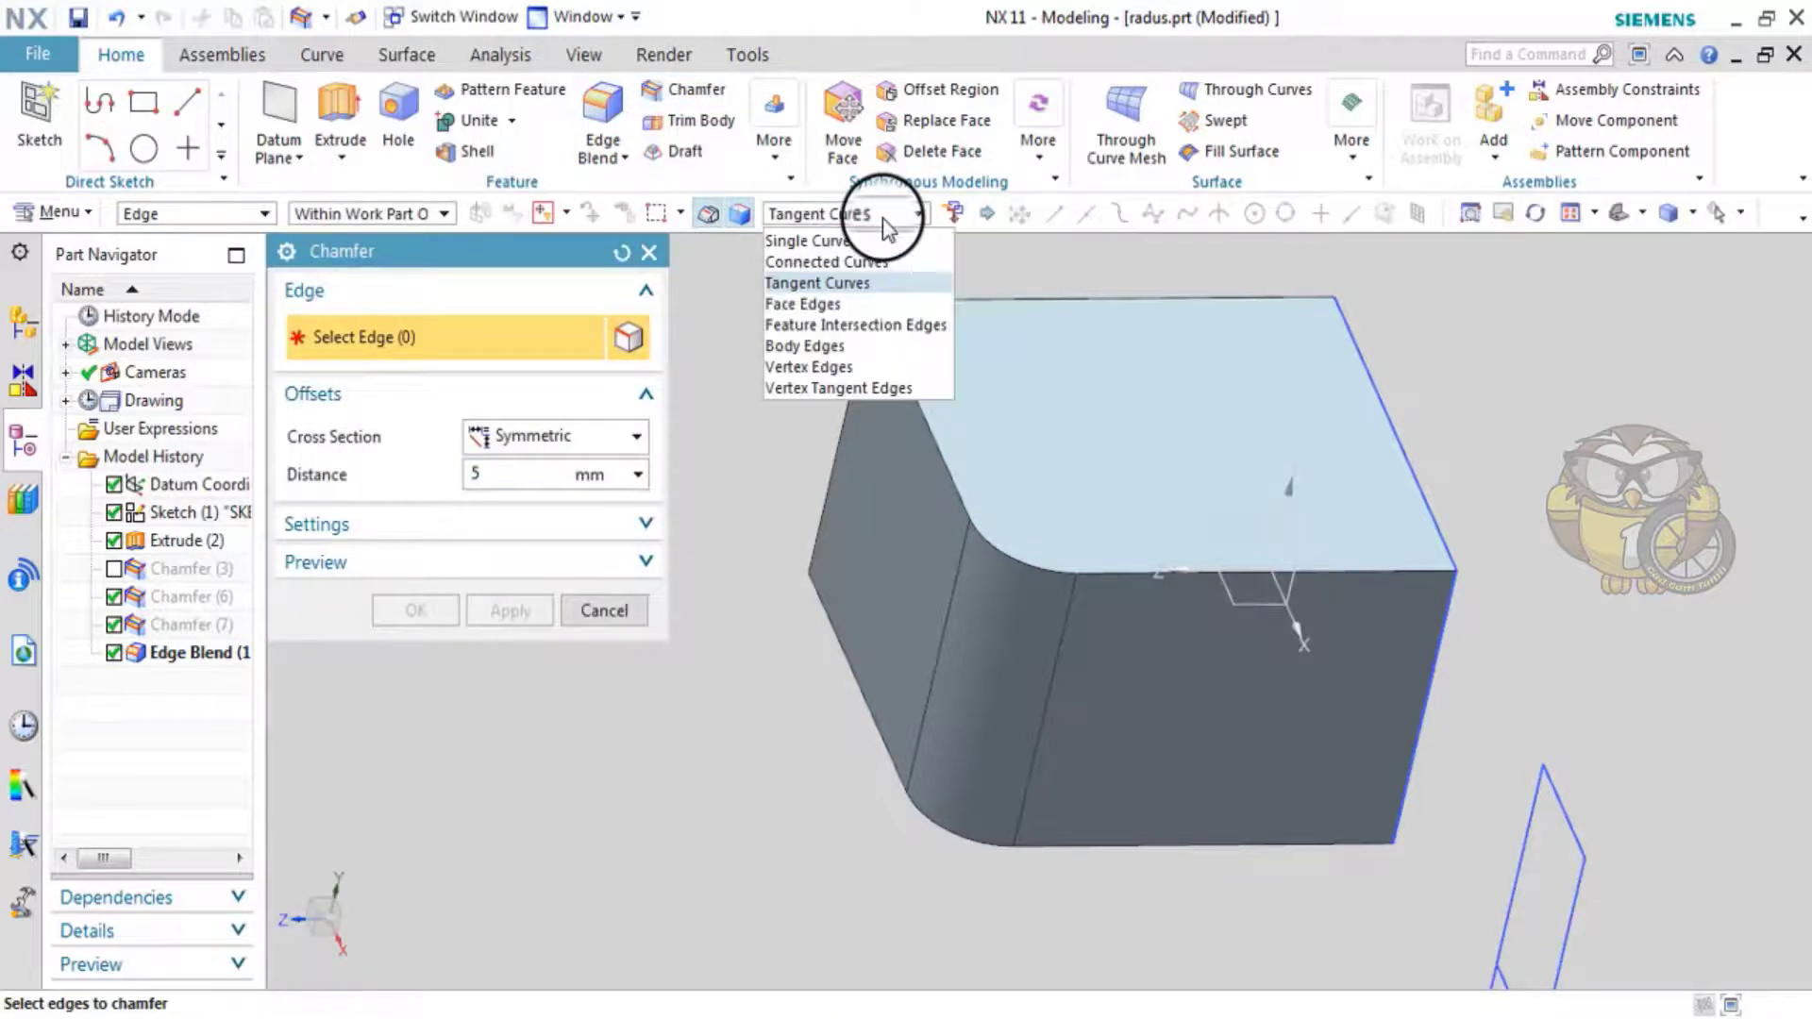
{"action": "left_click", "coordinate": [862, 283]}
- Preview a 25 mm chamfer on the top tangent chain, then reset it to no edges
{"action": "left_click", "coordinate": [920, 434]}
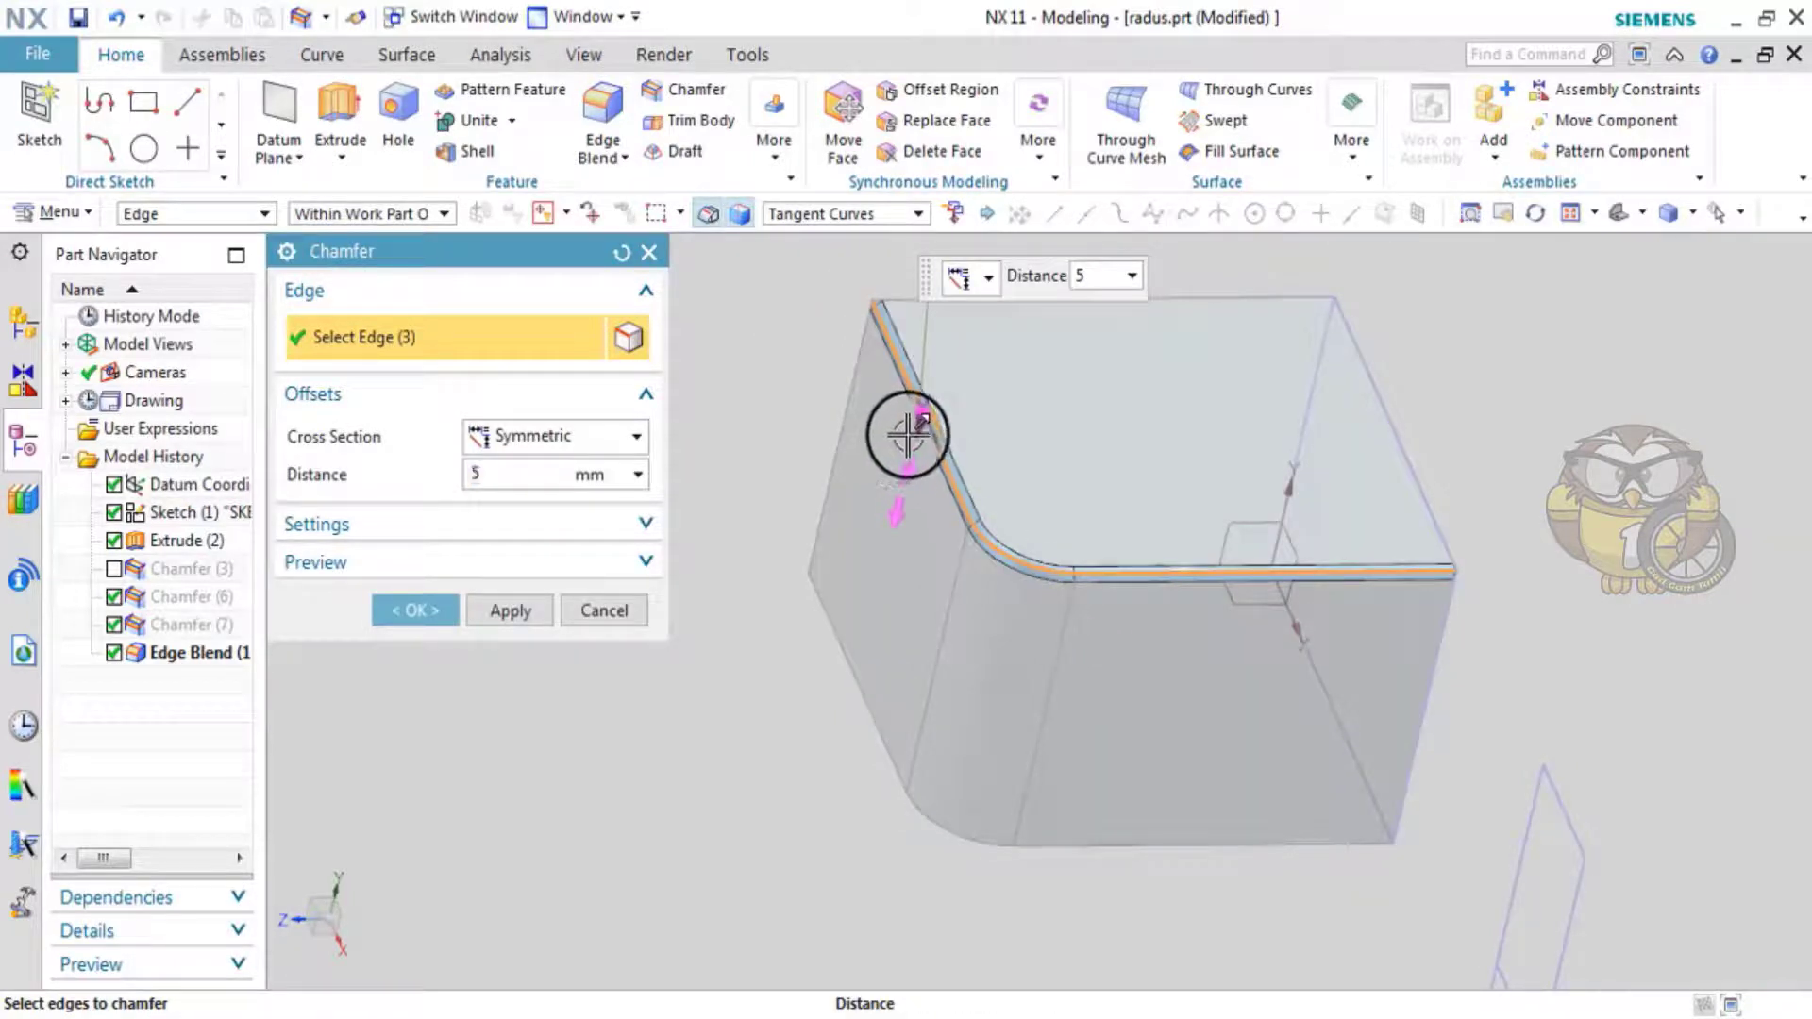
{"action": "mouse_move", "coordinate": [907, 434]}
{"action": "left_mouse_down"}
{"action": "mouse_move", "coordinate": [893, 501]}
{"action": "mouse_move", "coordinate": [898, 449]}
{"action": "mouse_move", "coordinate": [897, 468]}
{"action": "left_mouse_up"}
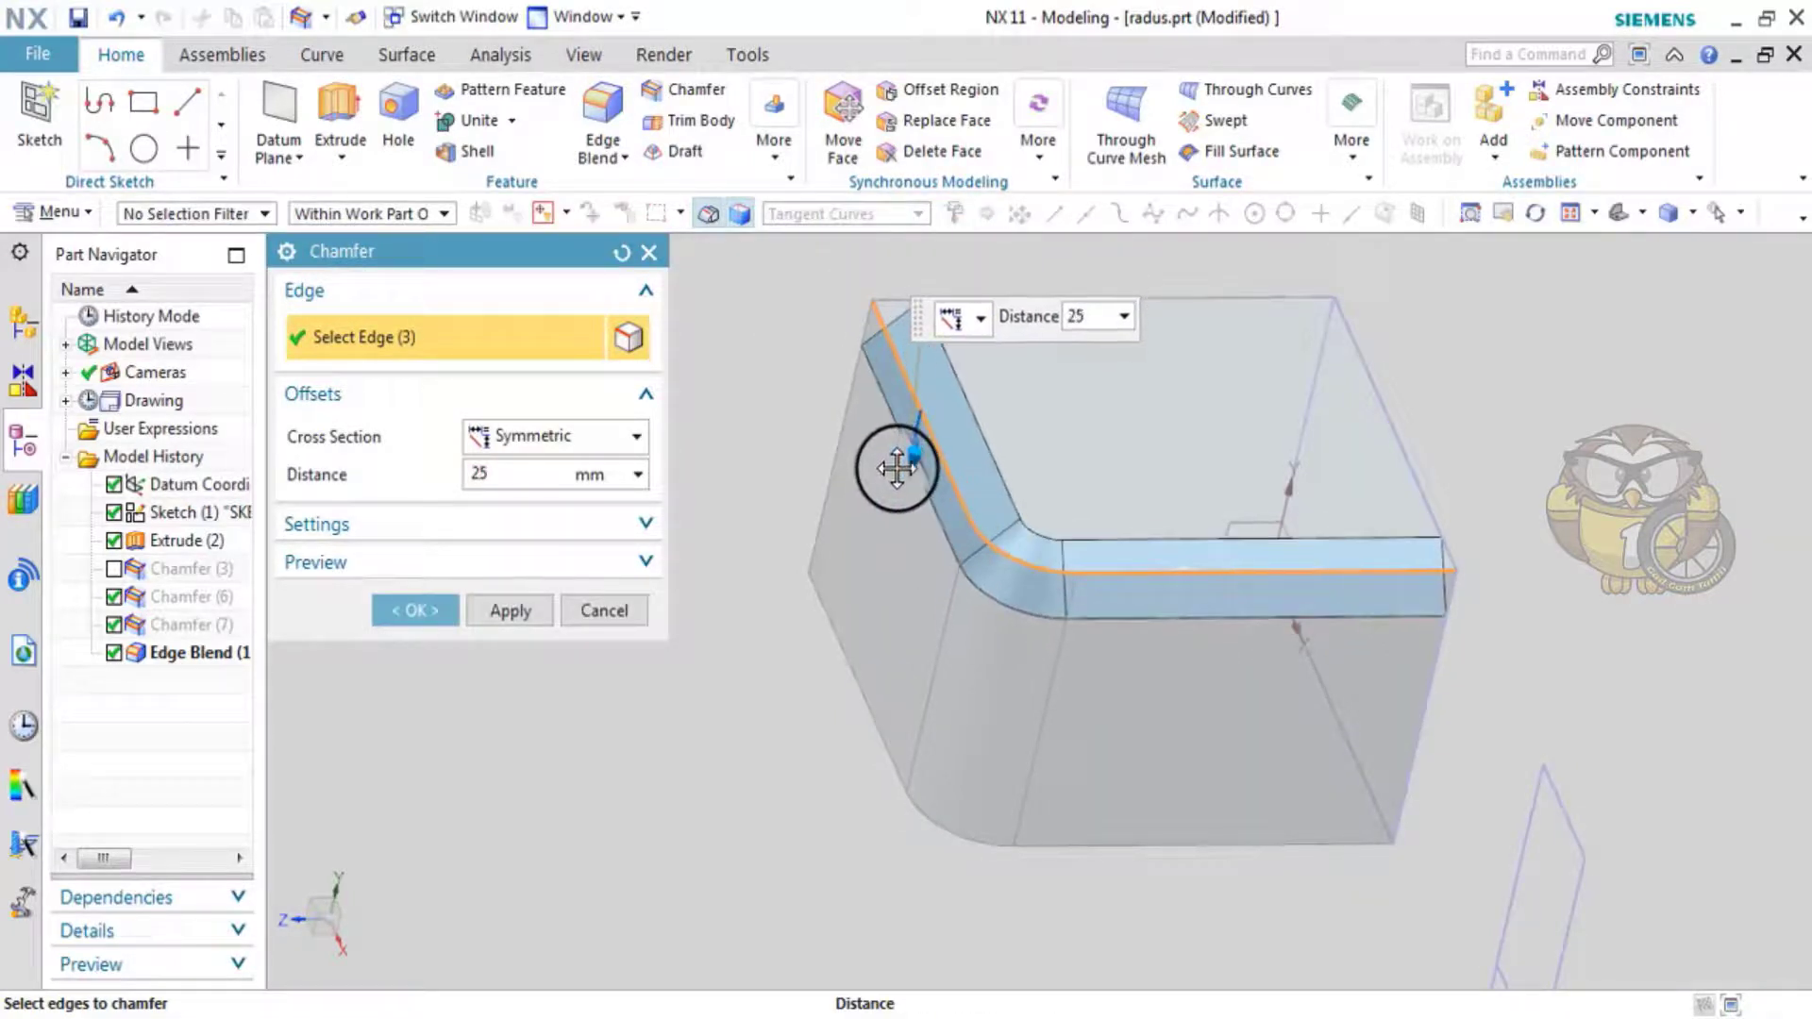
{"action": "left_click", "coordinate": [621, 252]}
{"action": "left_click", "coordinate": [845, 213]}
- Pick the rounded top edge as a single curve, inspect it, and cancel the chamfer
{"action": "left_click", "coordinate": [802, 235]}
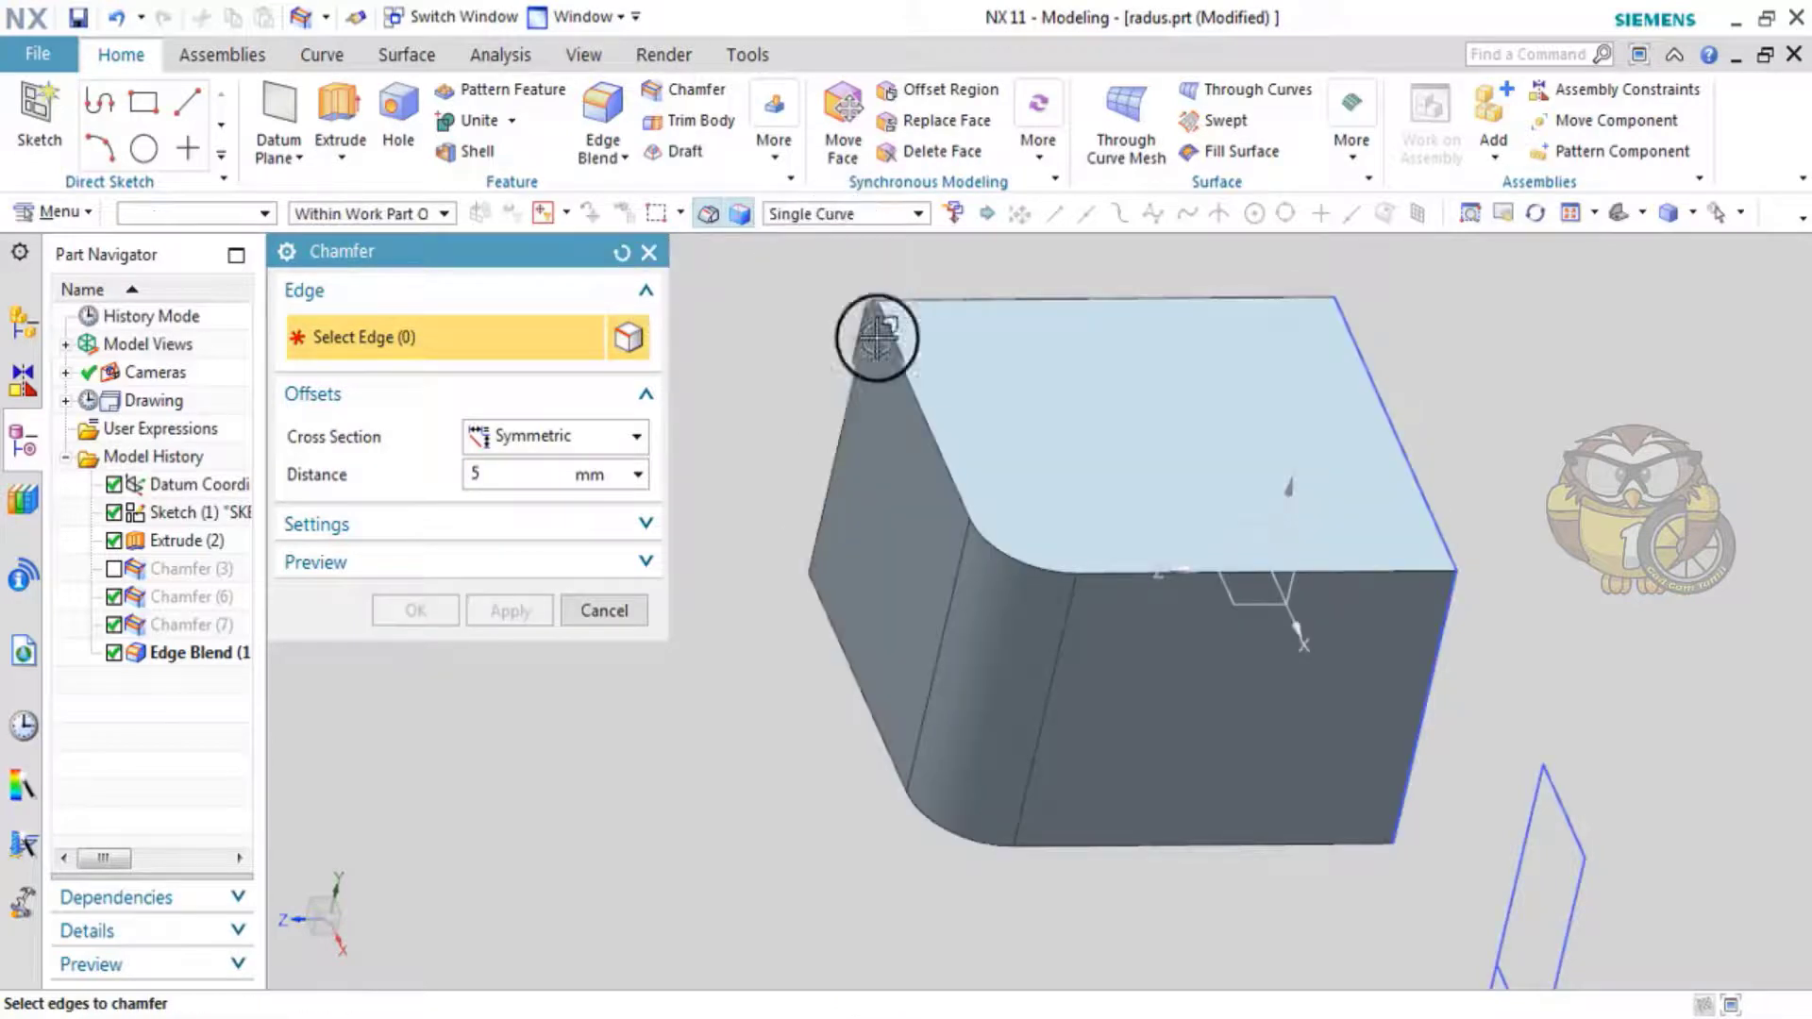
{"action": "left_click", "coordinate": [991, 529]}
{"action": "scroll", "coordinate": [1435, 562], "scroll_direction": "down", "scroll_amount": 3}
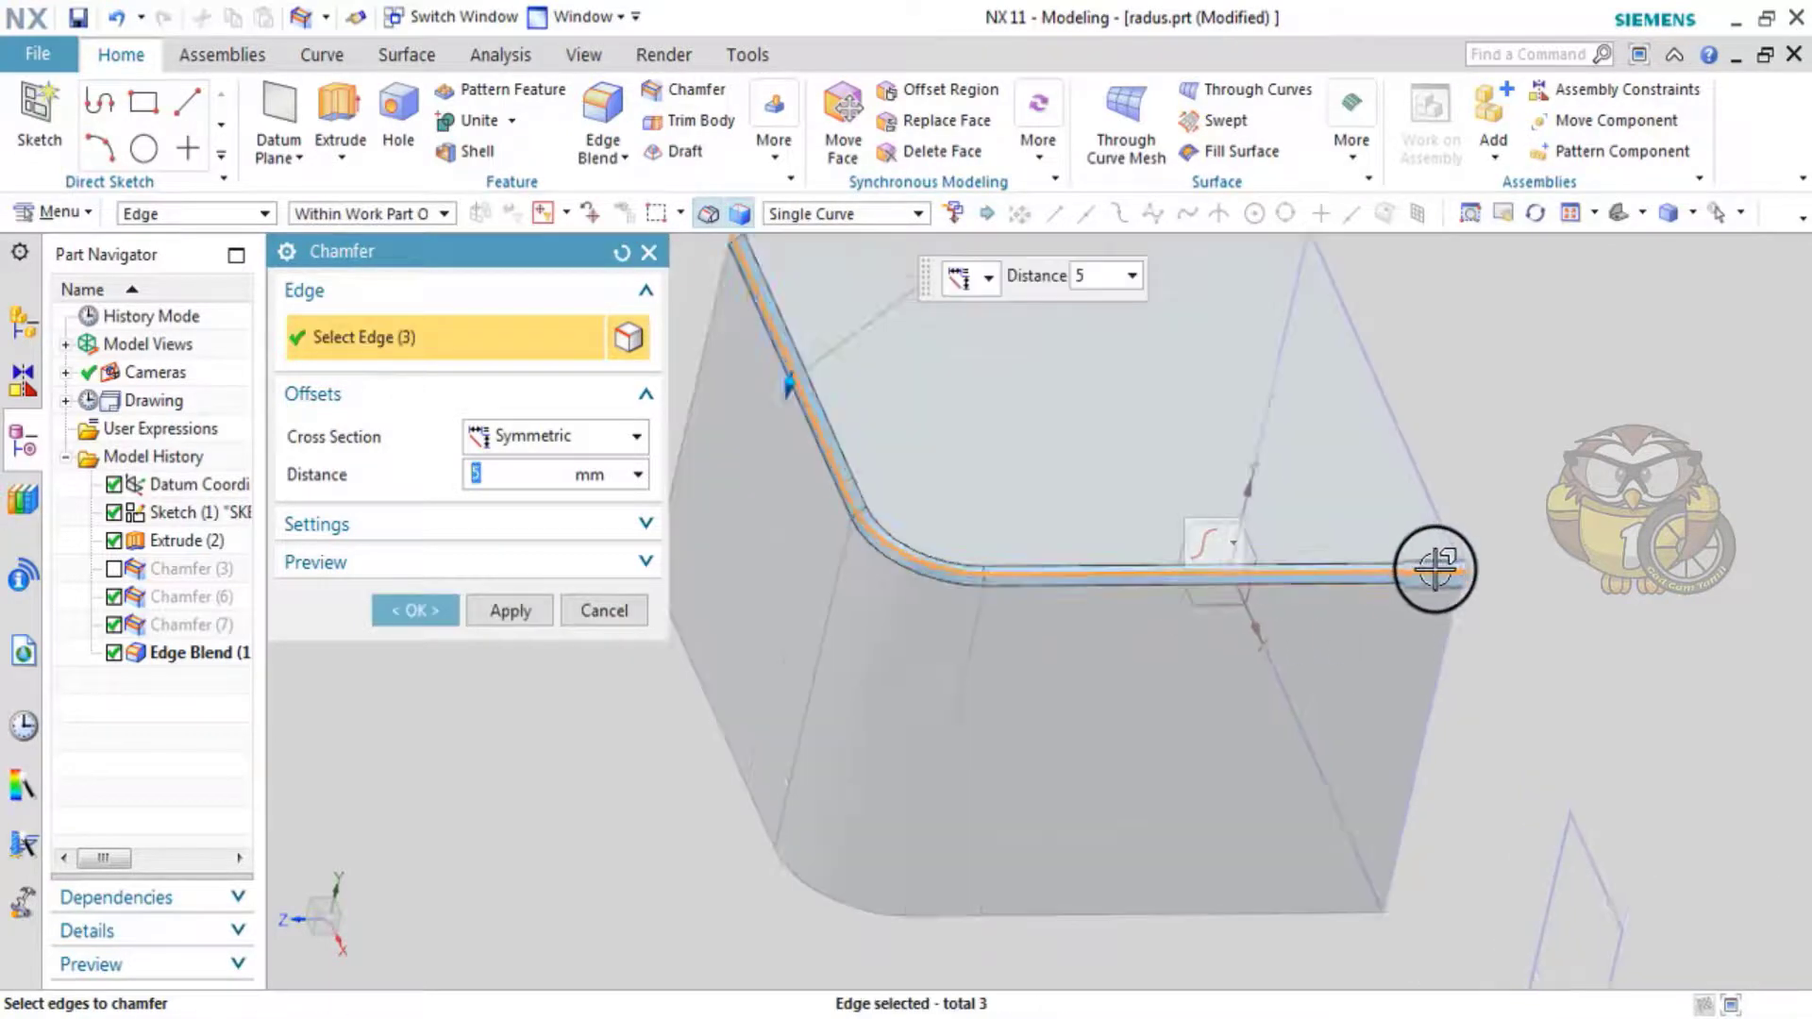
{"action": "scroll", "coordinate": [1435, 571], "scroll_direction": "down", "scroll_amount": 3}
{"action": "mouse_move", "coordinate": [882, 567]}
{"action": "middle_mouse_down"}
{"action": "mouse_move", "coordinate": [1072, 578]}
{"action": "mouse_move", "coordinate": [938, 586]}
{"action": "mouse_move", "coordinate": [933, 503]}
{"action": "middle_mouse_up"}
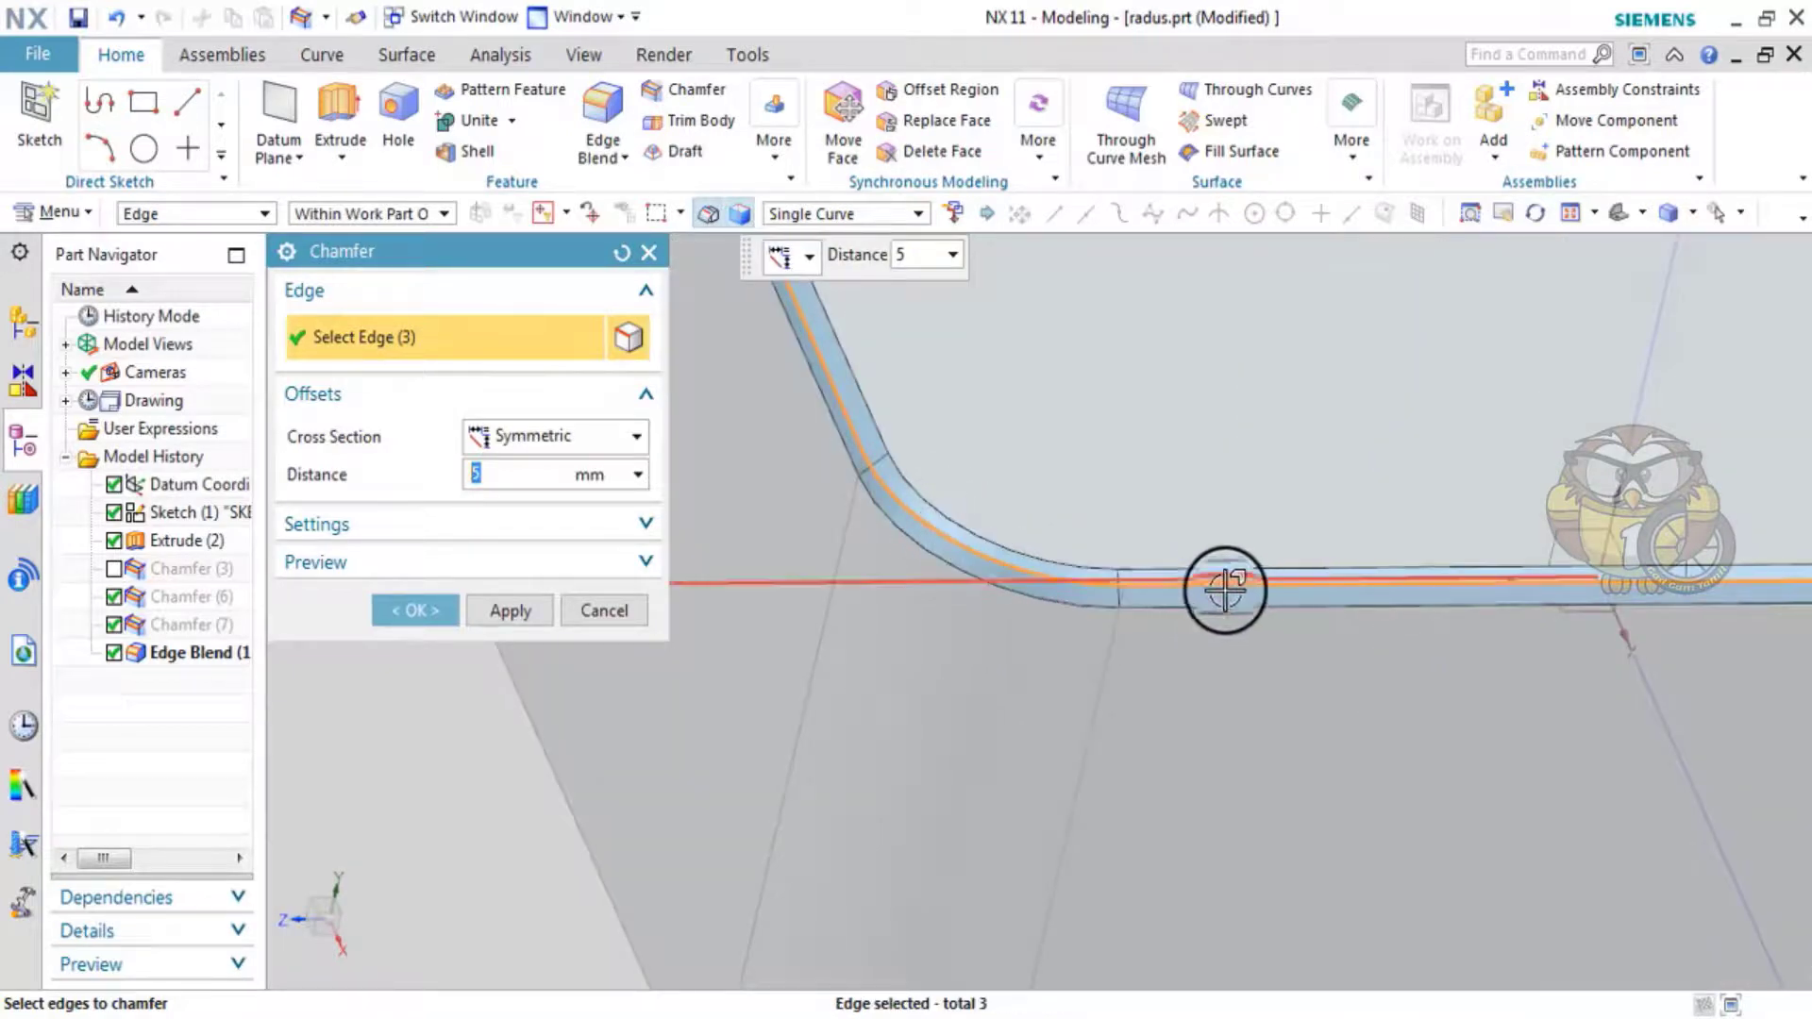
{"action": "left_click", "coordinate": [649, 251]}
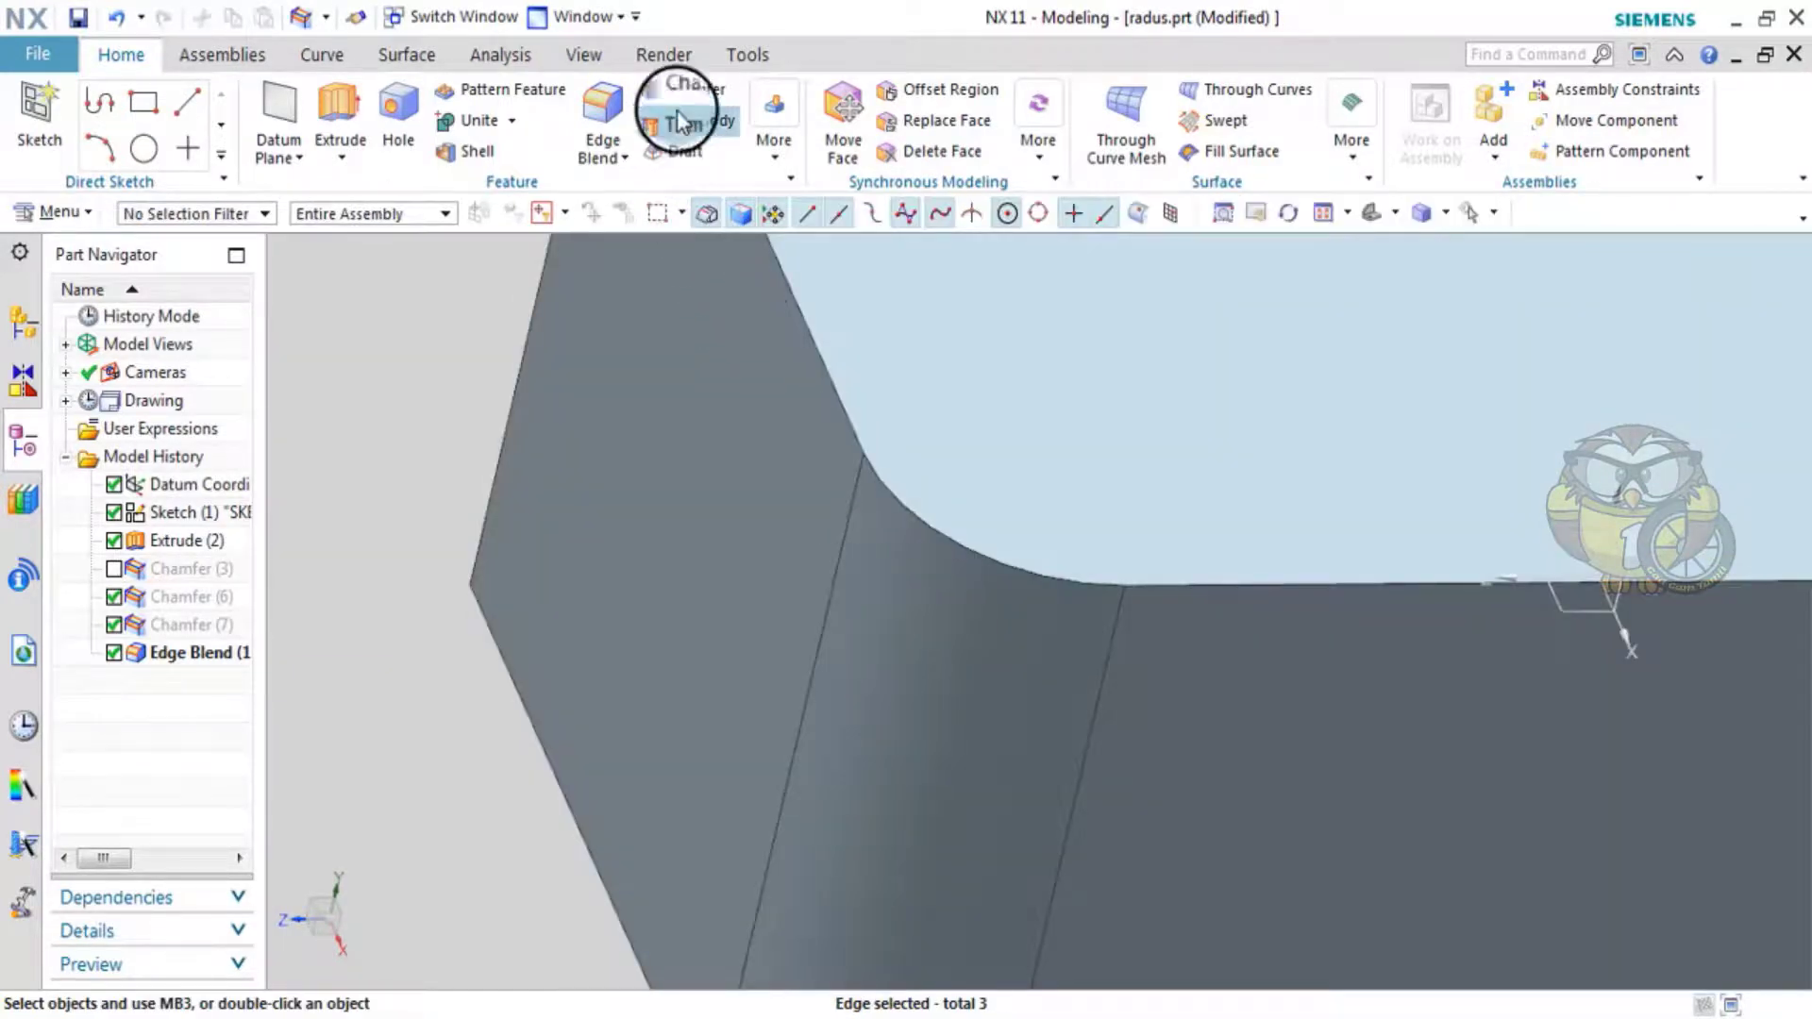
- Start a new chamfer on the top tangent chain, then reset it and switch to Single Curve
{"action": "left_click", "coordinate": [688, 86]}
{"action": "left_click", "coordinate": [840, 420]}
{"action": "scroll", "coordinate": [948, 548], "scroll_direction": "down", "scroll_amount": 3}
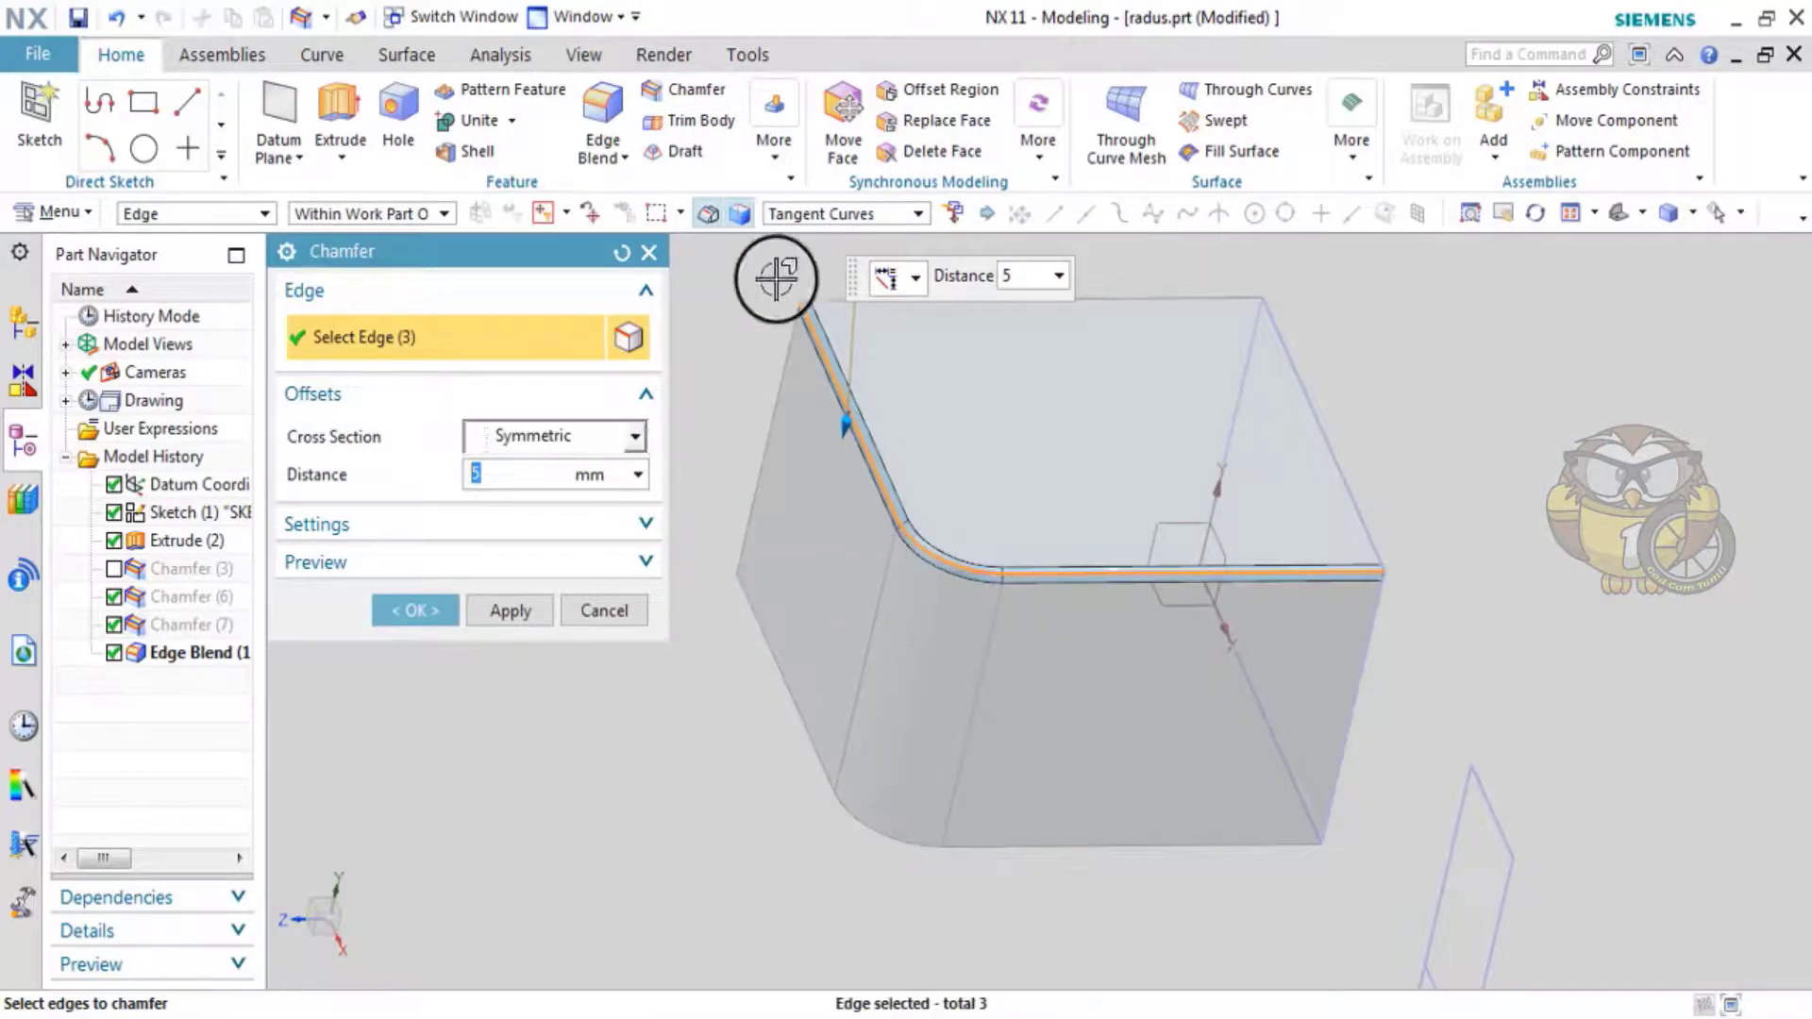
{"action": "left_click", "coordinate": [622, 252]}
{"action": "left_click", "coordinate": [846, 223]}
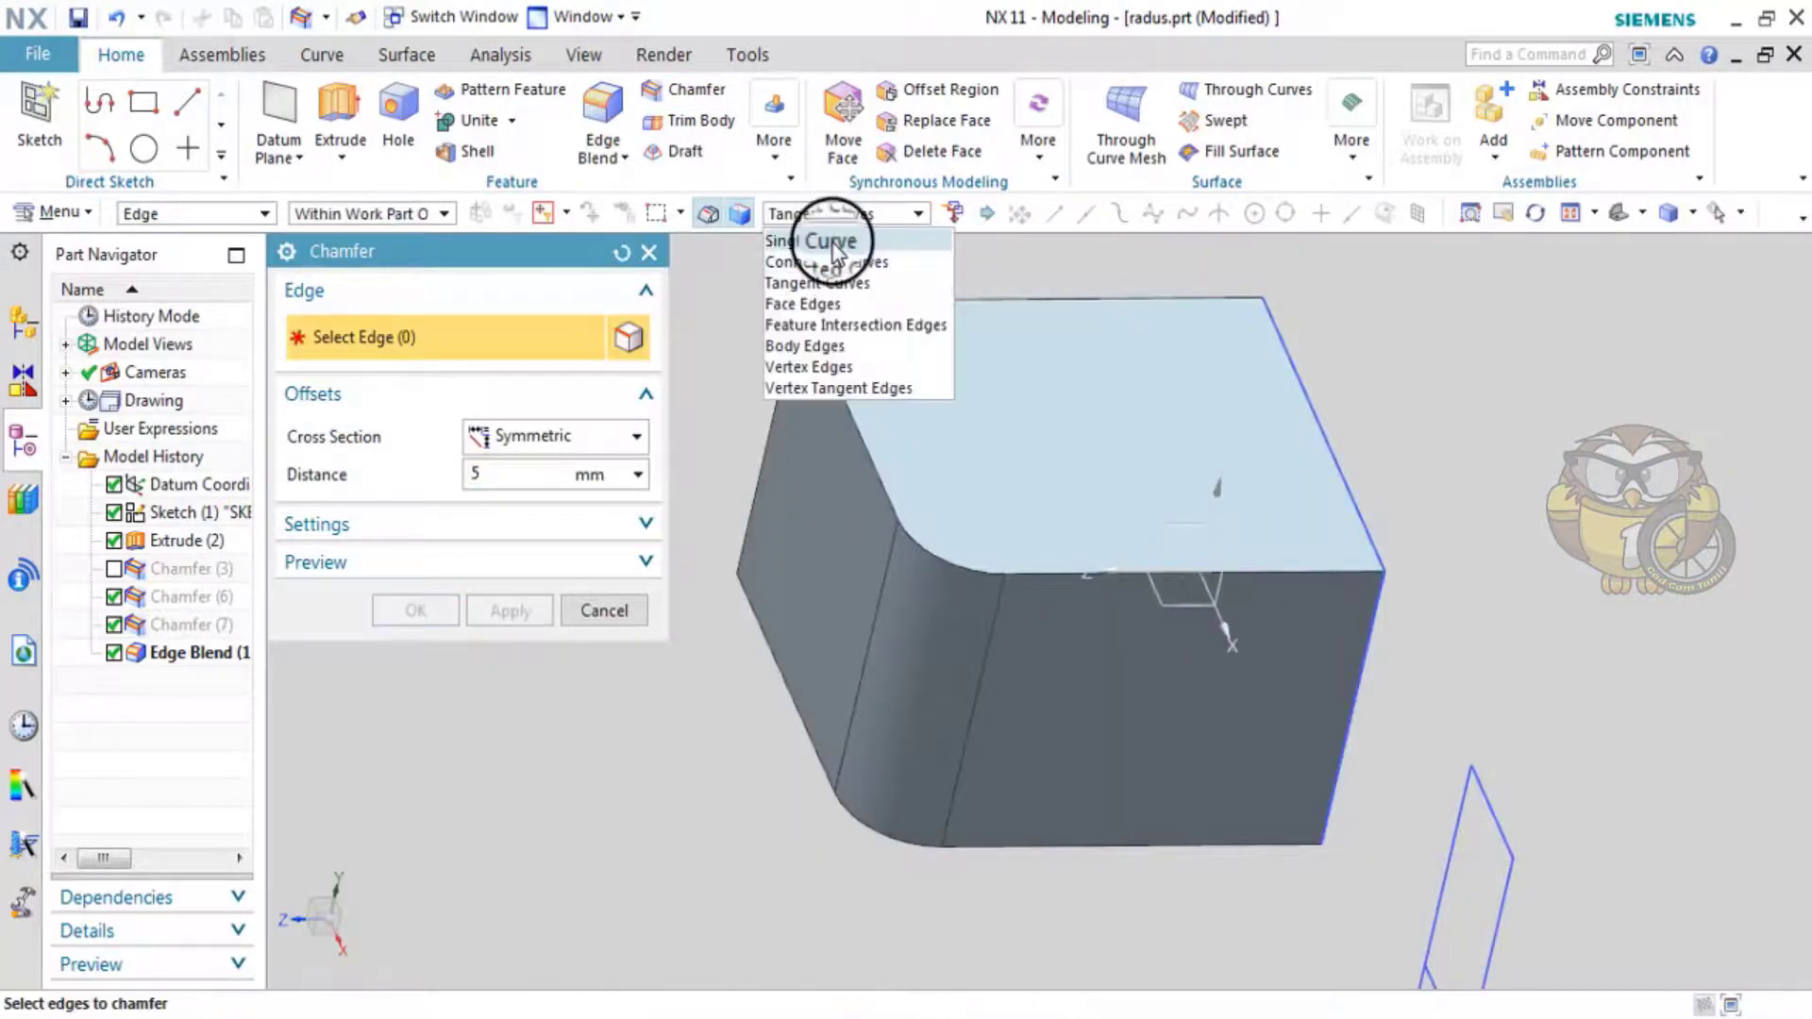
- Pick the slanted edge, another edge and the blend edge singly, then reset the selection
{"action": "left_click", "coordinate": [836, 376]}
{"action": "scroll", "coordinate": [948, 552], "scroll_direction": "up", "scroll_amount": 5}
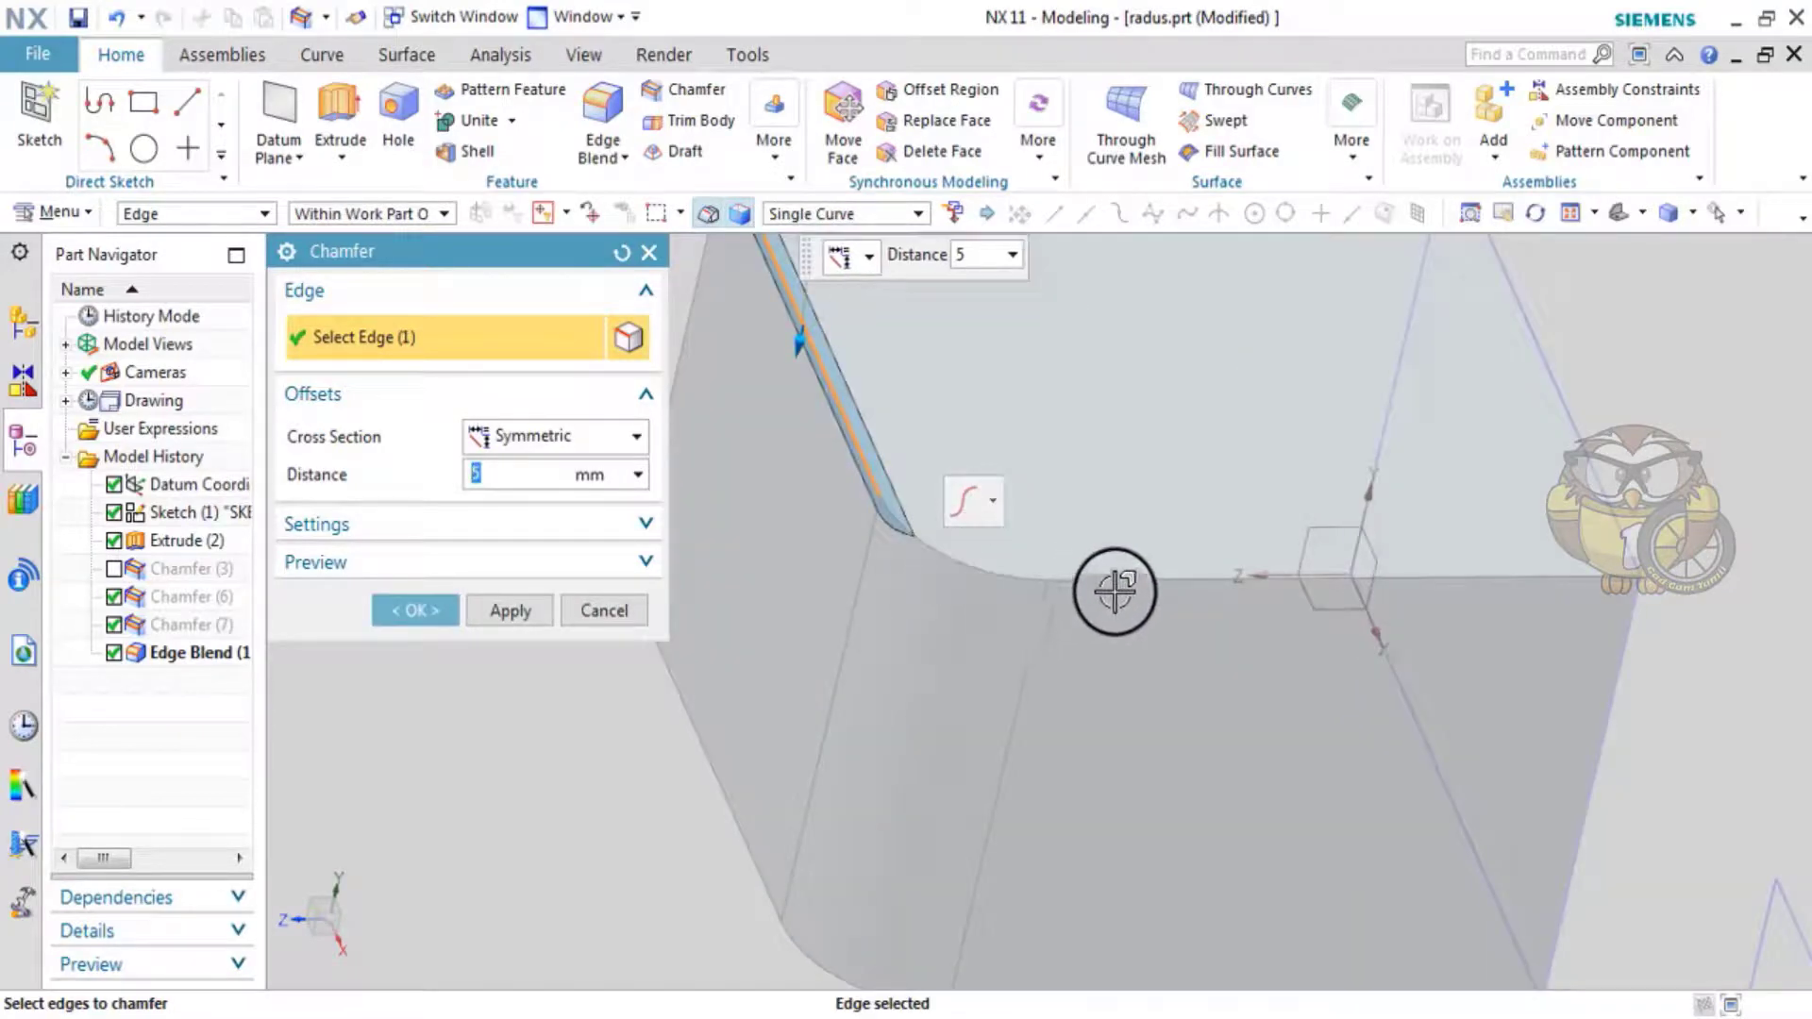
{"action": "left_click", "coordinate": [1086, 584]}
{"action": "left_click", "coordinate": [944, 575]}
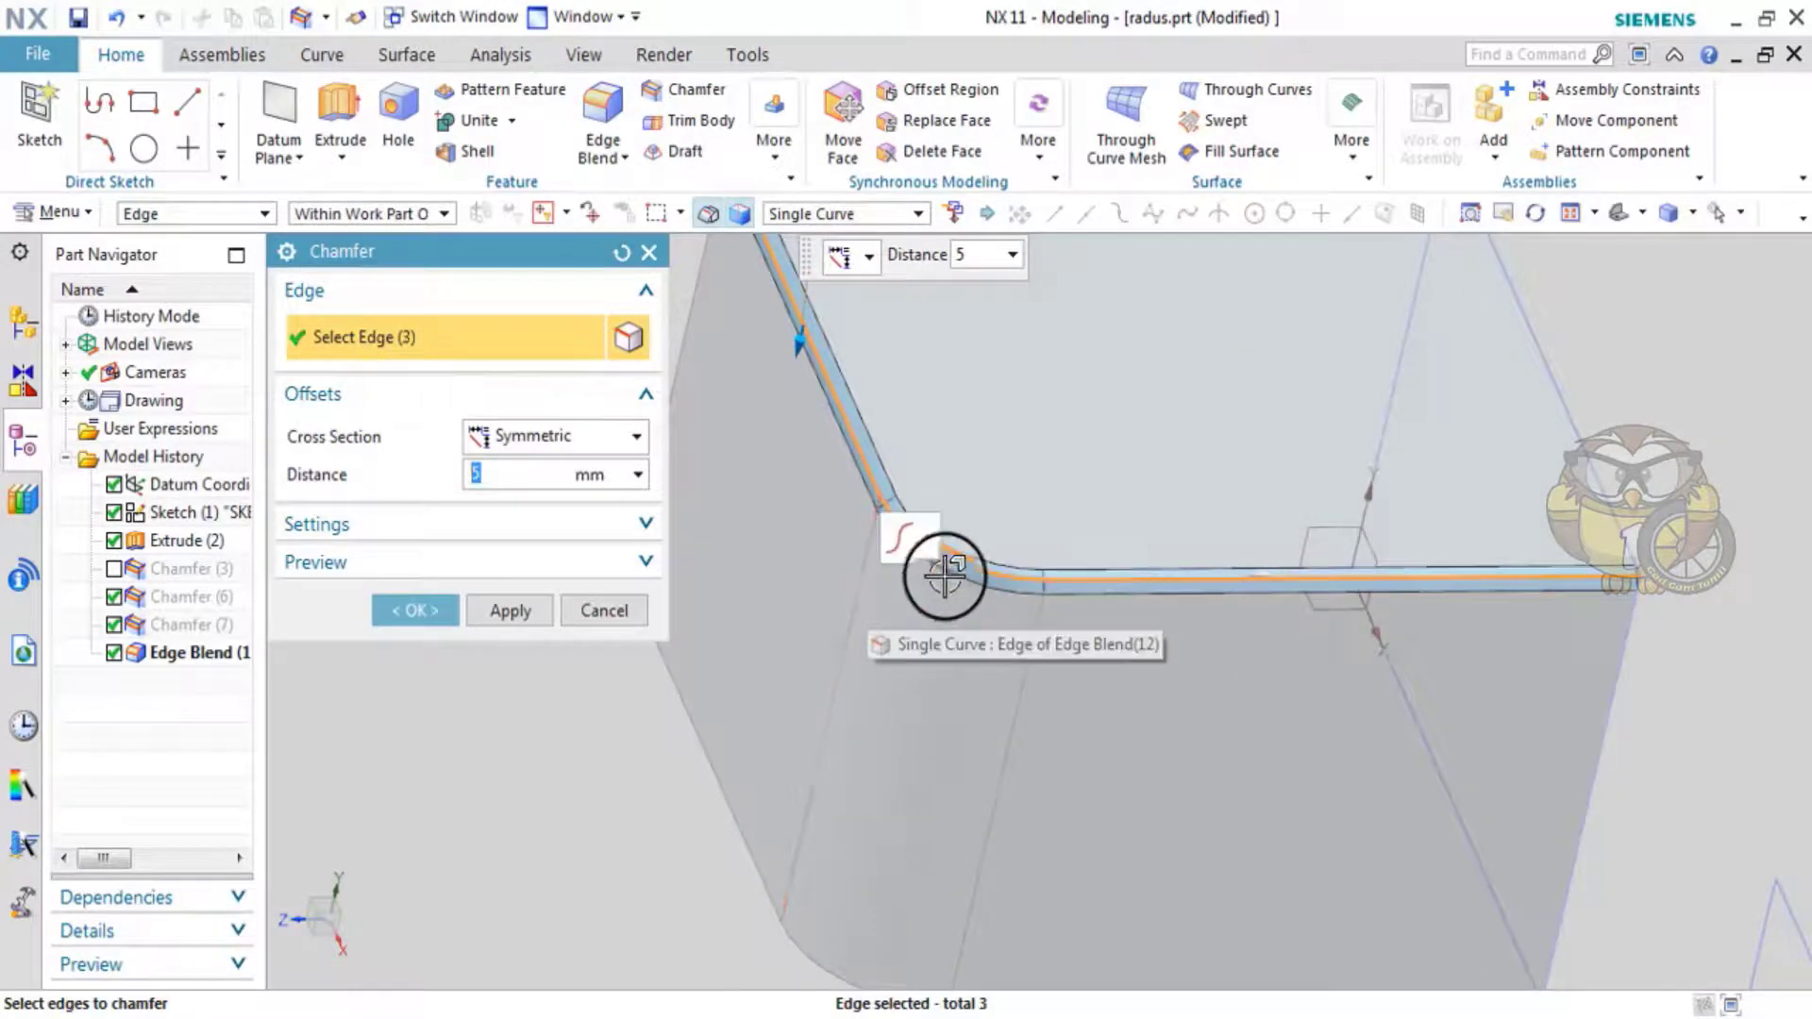
{"action": "scroll", "coordinate": [967, 546], "scroll_direction": "down", "scroll_amount": 3}
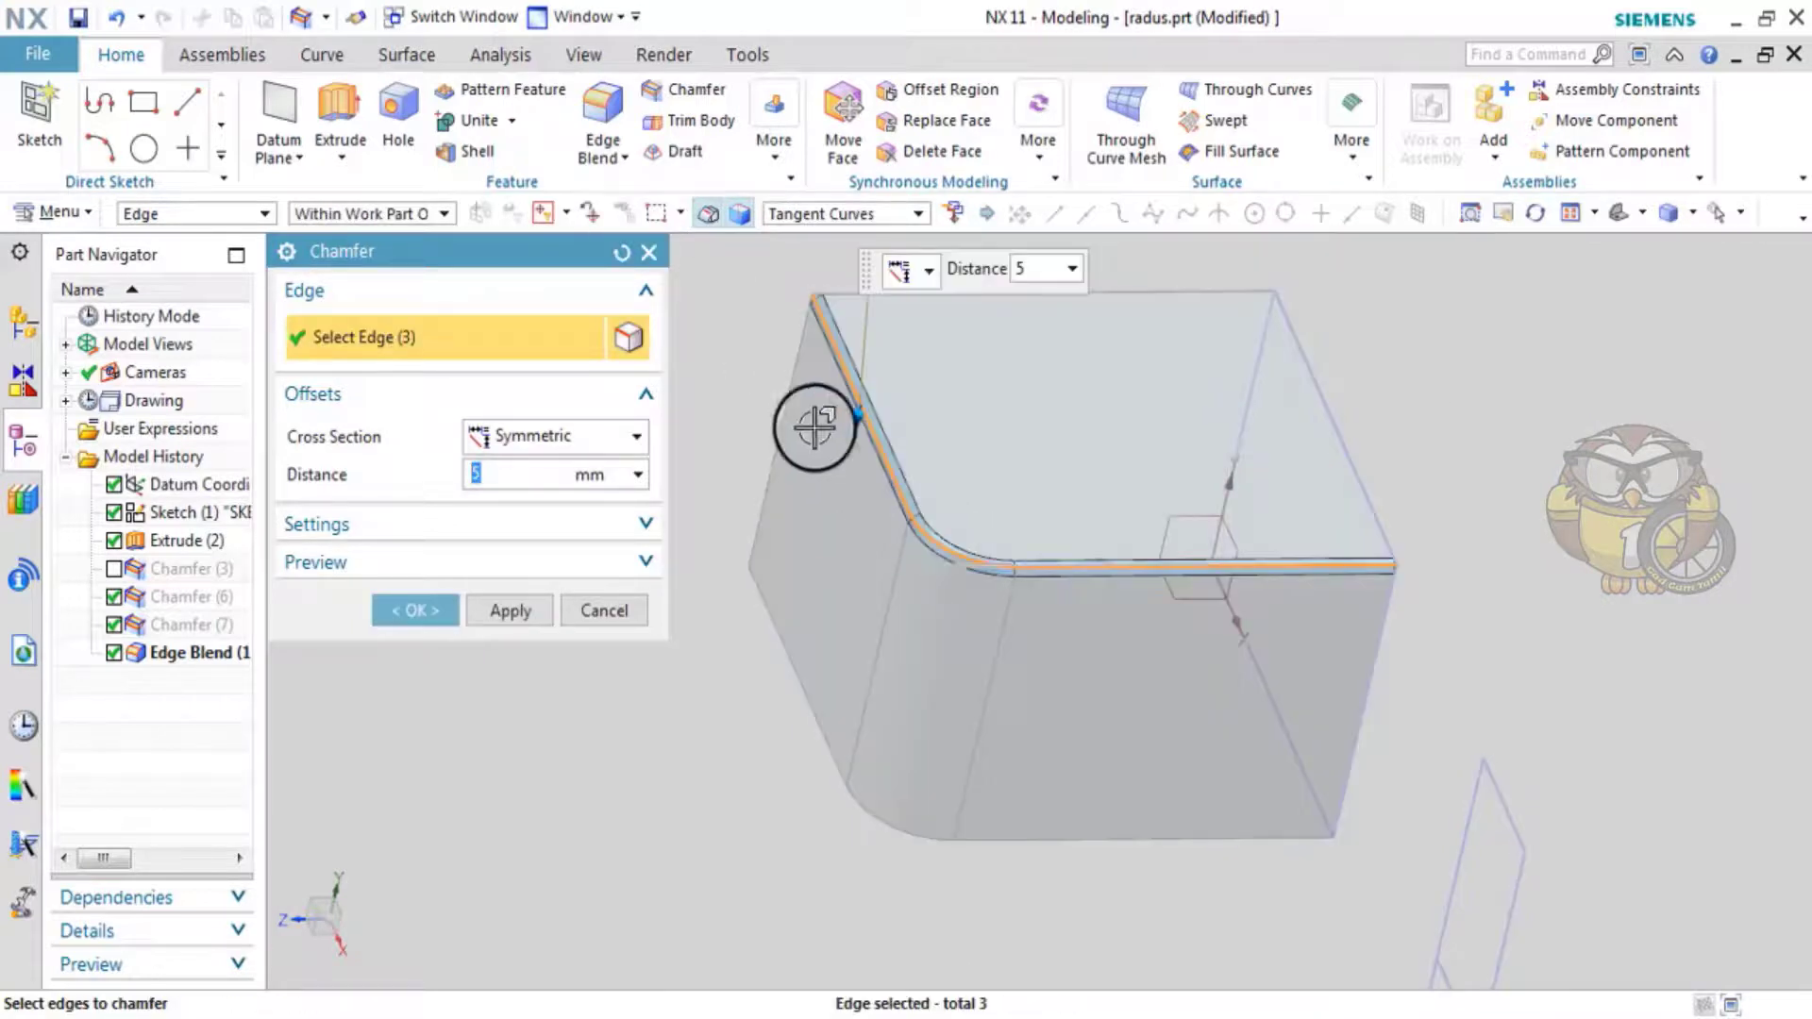
{"action": "left_click", "coordinate": [620, 252]}
{"action": "left_click", "coordinate": [869, 213]}
- Pick three edges of the rounded top with Connected Curves, then reset the picks
{"action": "left_click", "coordinate": [862, 263]}
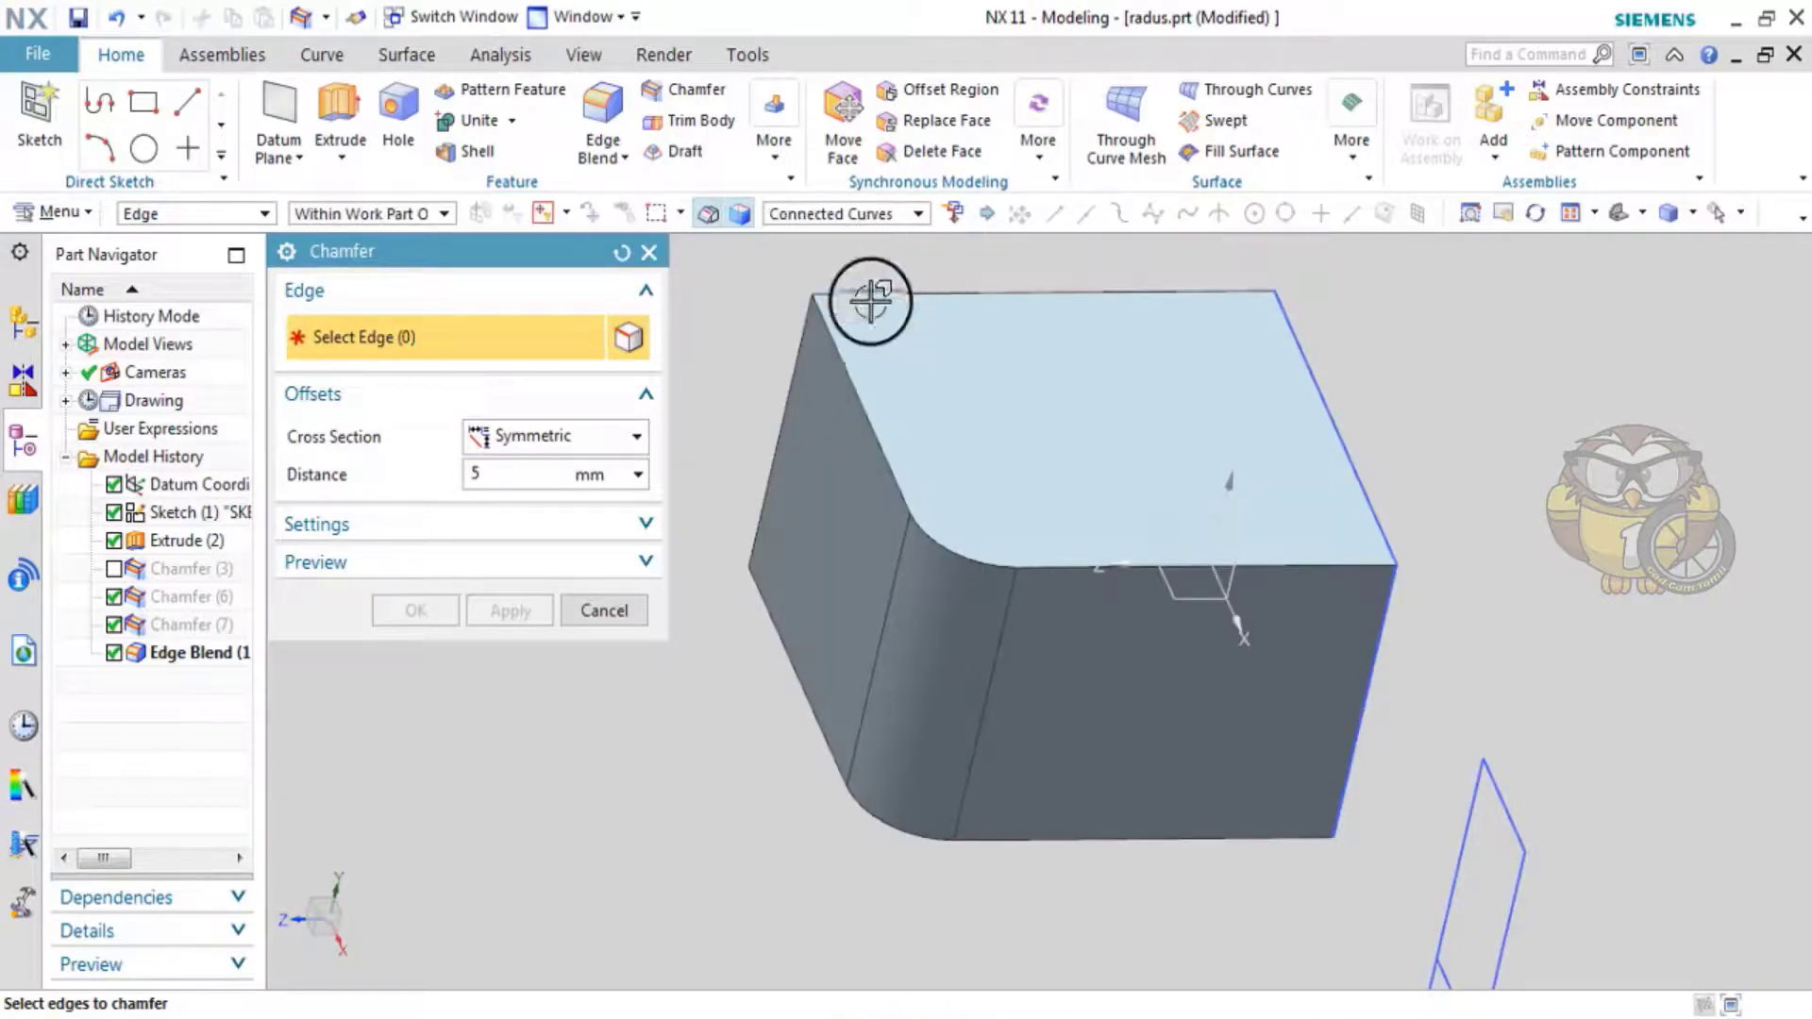
{"action": "left_click", "coordinate": [859, 385]}
{"action": "scroll", "coordinate": [858, 385], "scroll_direction": "up", "scroll_amount": 5}
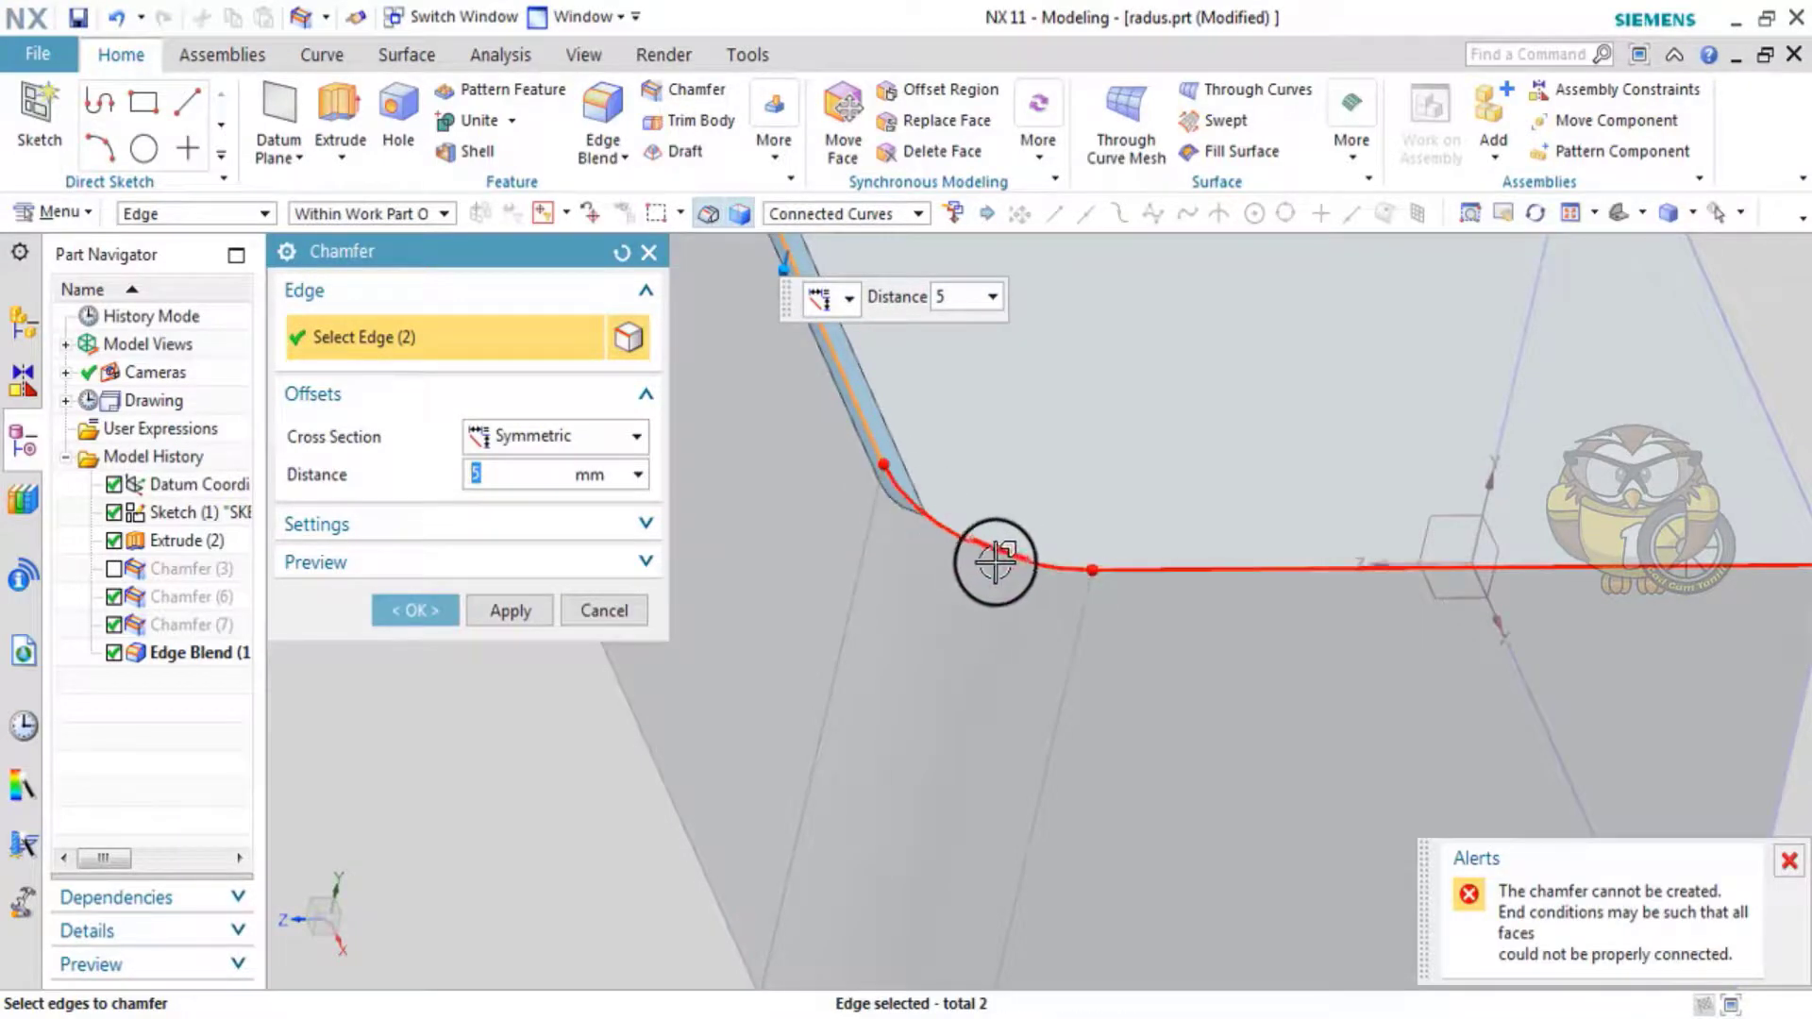
{"action": "middle_click_drag", "start_coordinate": [1101, 567], "coordinate": [1023, 557], "text": "shift"}
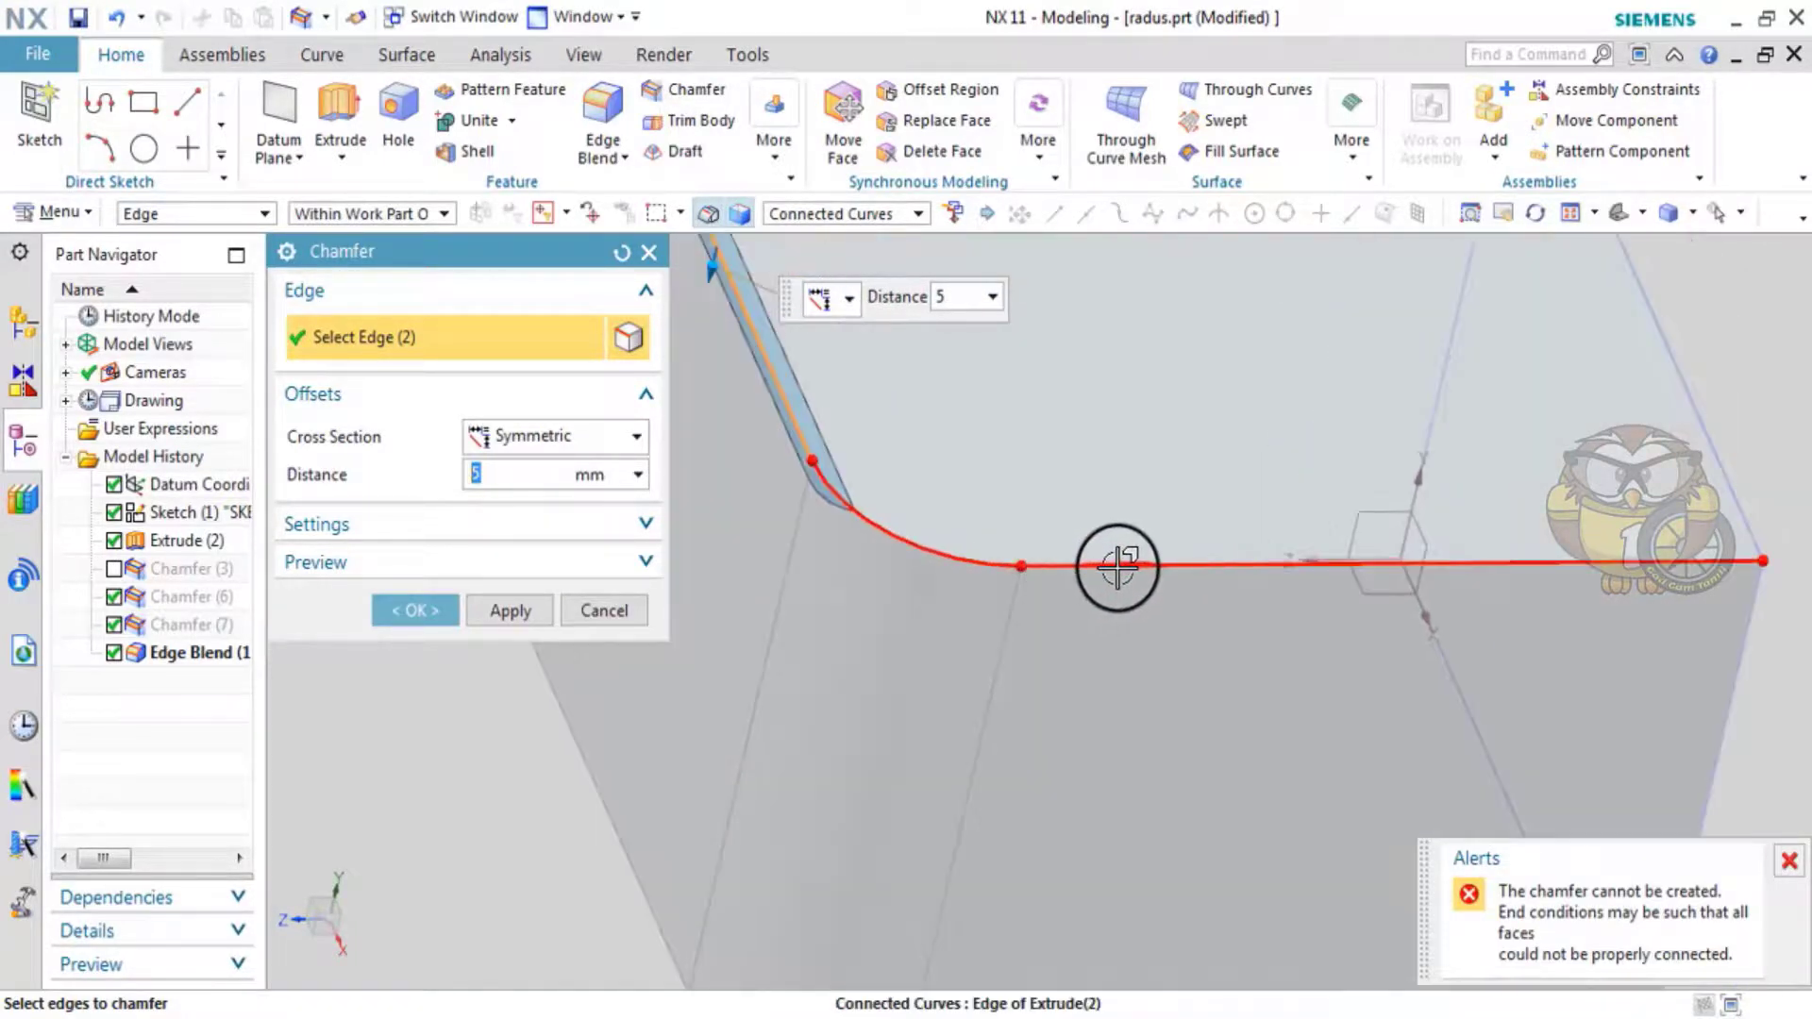
{"action": "left_click", "coordinate": [1117, 566]}
{"action": "scroll", "coordinate": [987, 623], "scroll_direction": "down", "scroll_amount": 3}
{"action": "scroll", "coordinate": [987, 622], "scroll_direction": "down", "scroll_amount": 2}
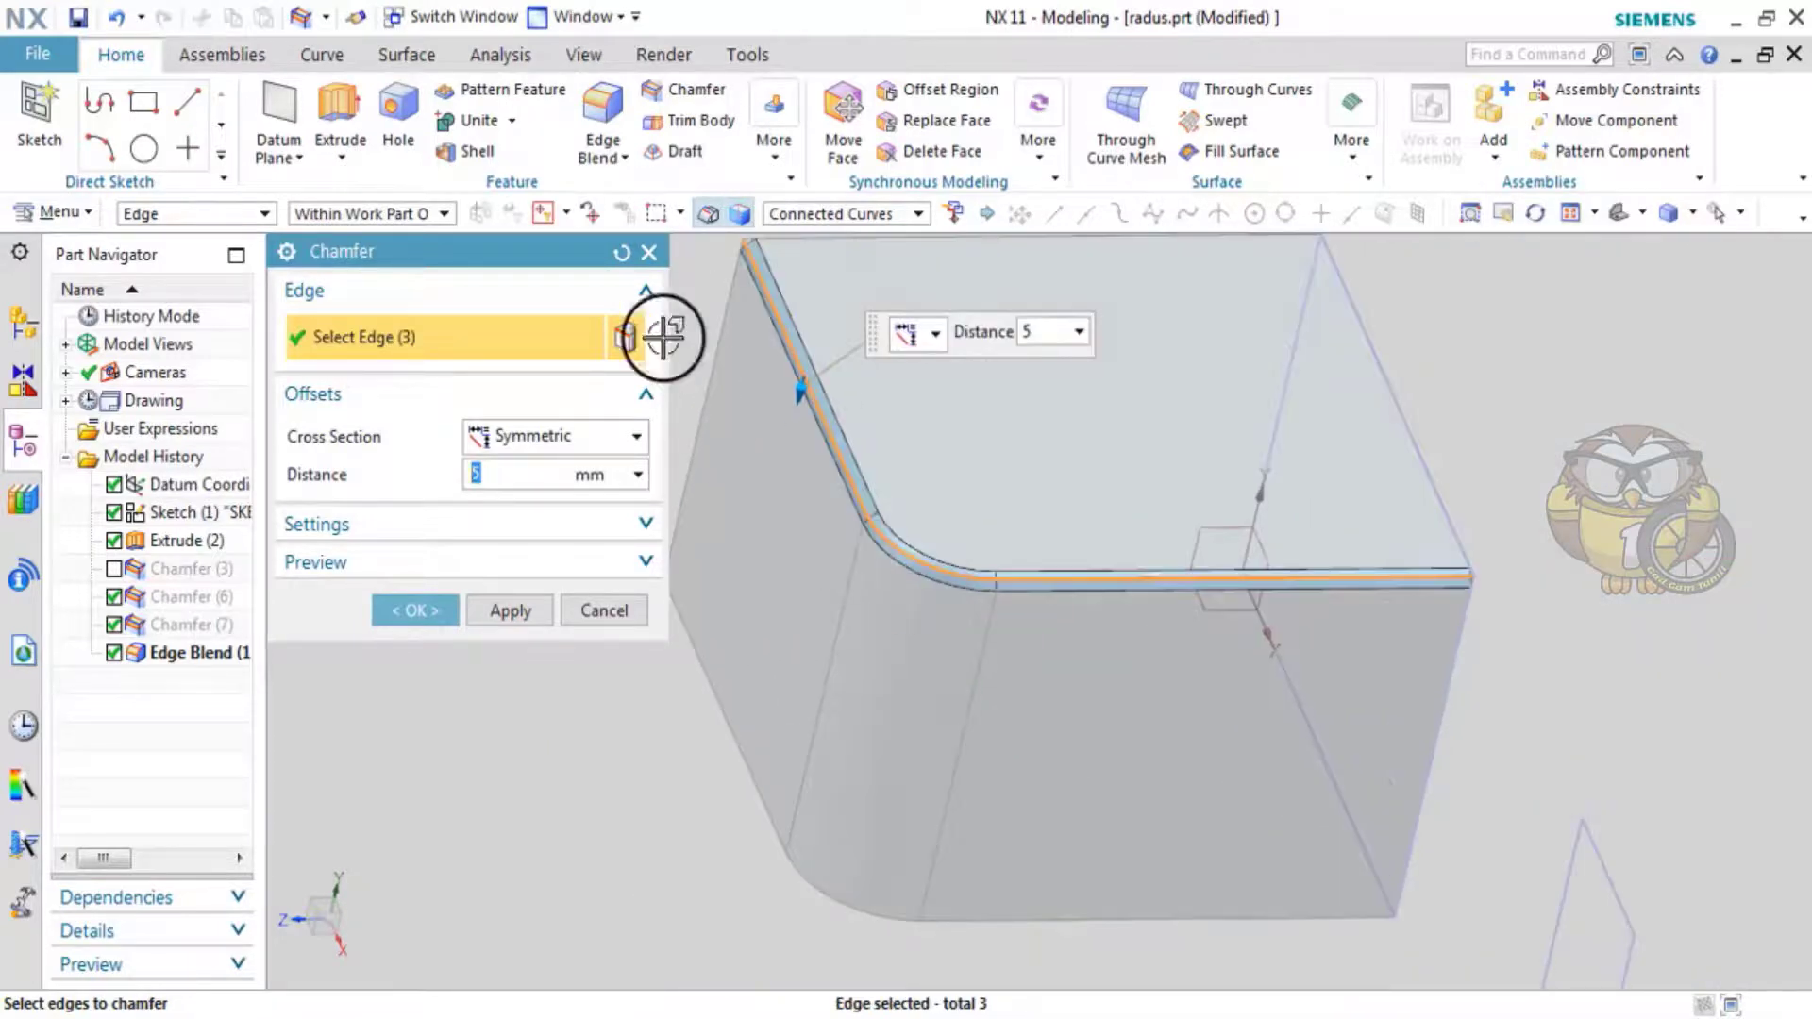
{"action": "left_click", "coordinate": [621, 253]}
- Switch the Curve Rule to Tangent Curves and pick the tangent chain along the rounded top
{"action": "left_click", "coordinate": [850, 215]}
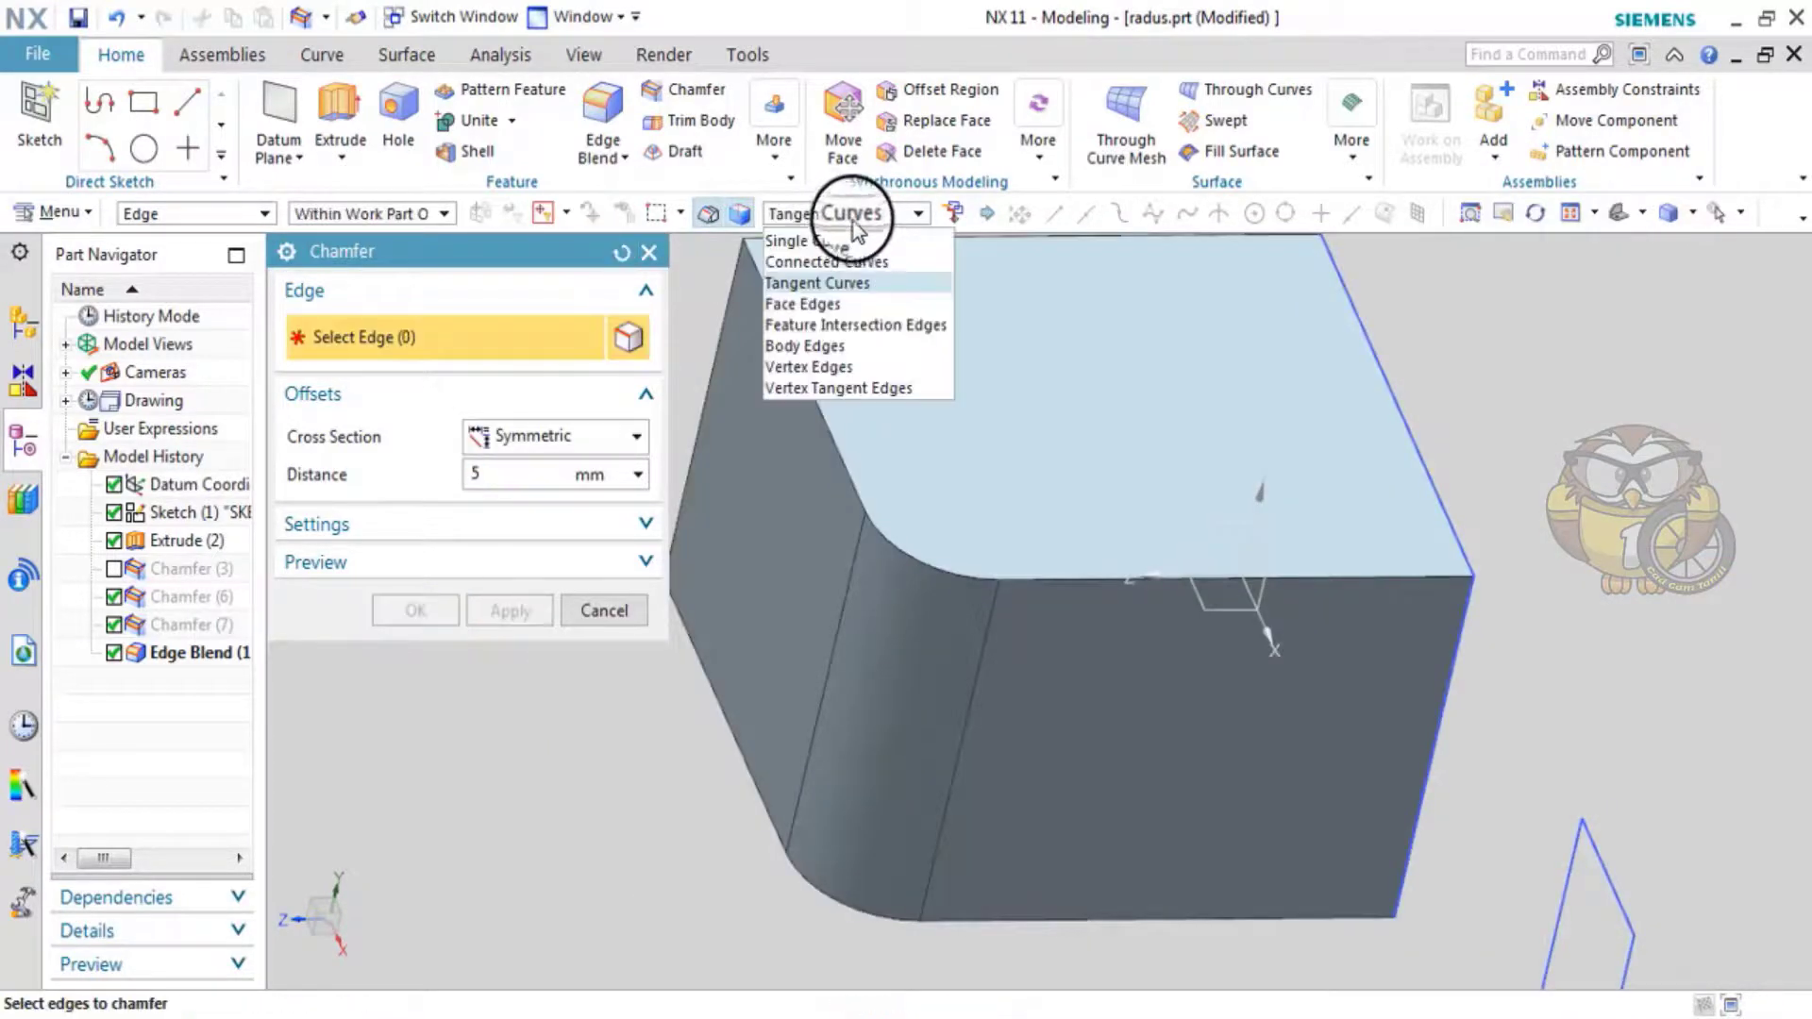
{"action": "left_click", "coordinate": [830, 283]}
{"action": "left_click", "coordinate": [822, 404]}
{"action": "scroll", "coordinate": [962, 536], "scroll_direction": "down", "scroll_amount": 1}
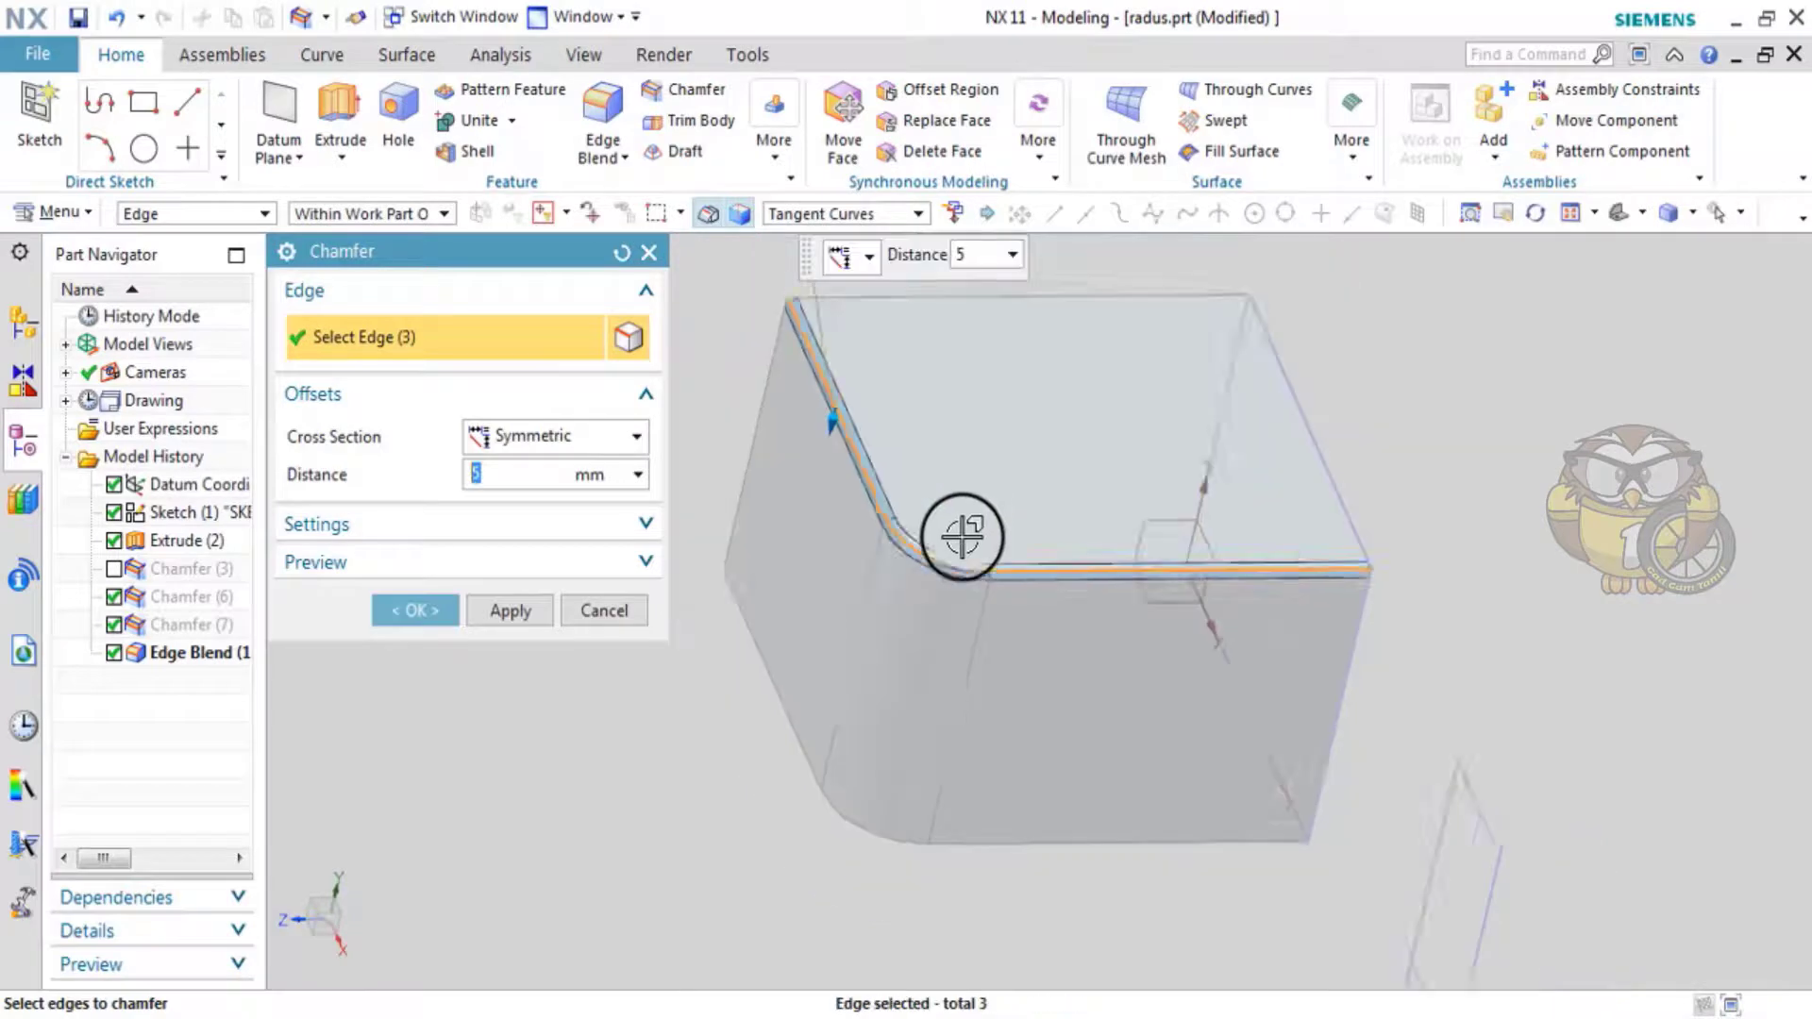
{"action": "scroll", "coordinate": [962, 536], "scroll_direction": "down", "scroll_amount": 3}
{"action": "scroll", "coordinate": [897, 506], "scroll_direction": "down", "scroll_amount": 1}
- Try Face Edges on the top face, then abandon the chamfer and delete the Edge Blend
{"action": "left_click", "coordinate": [857, 214]}
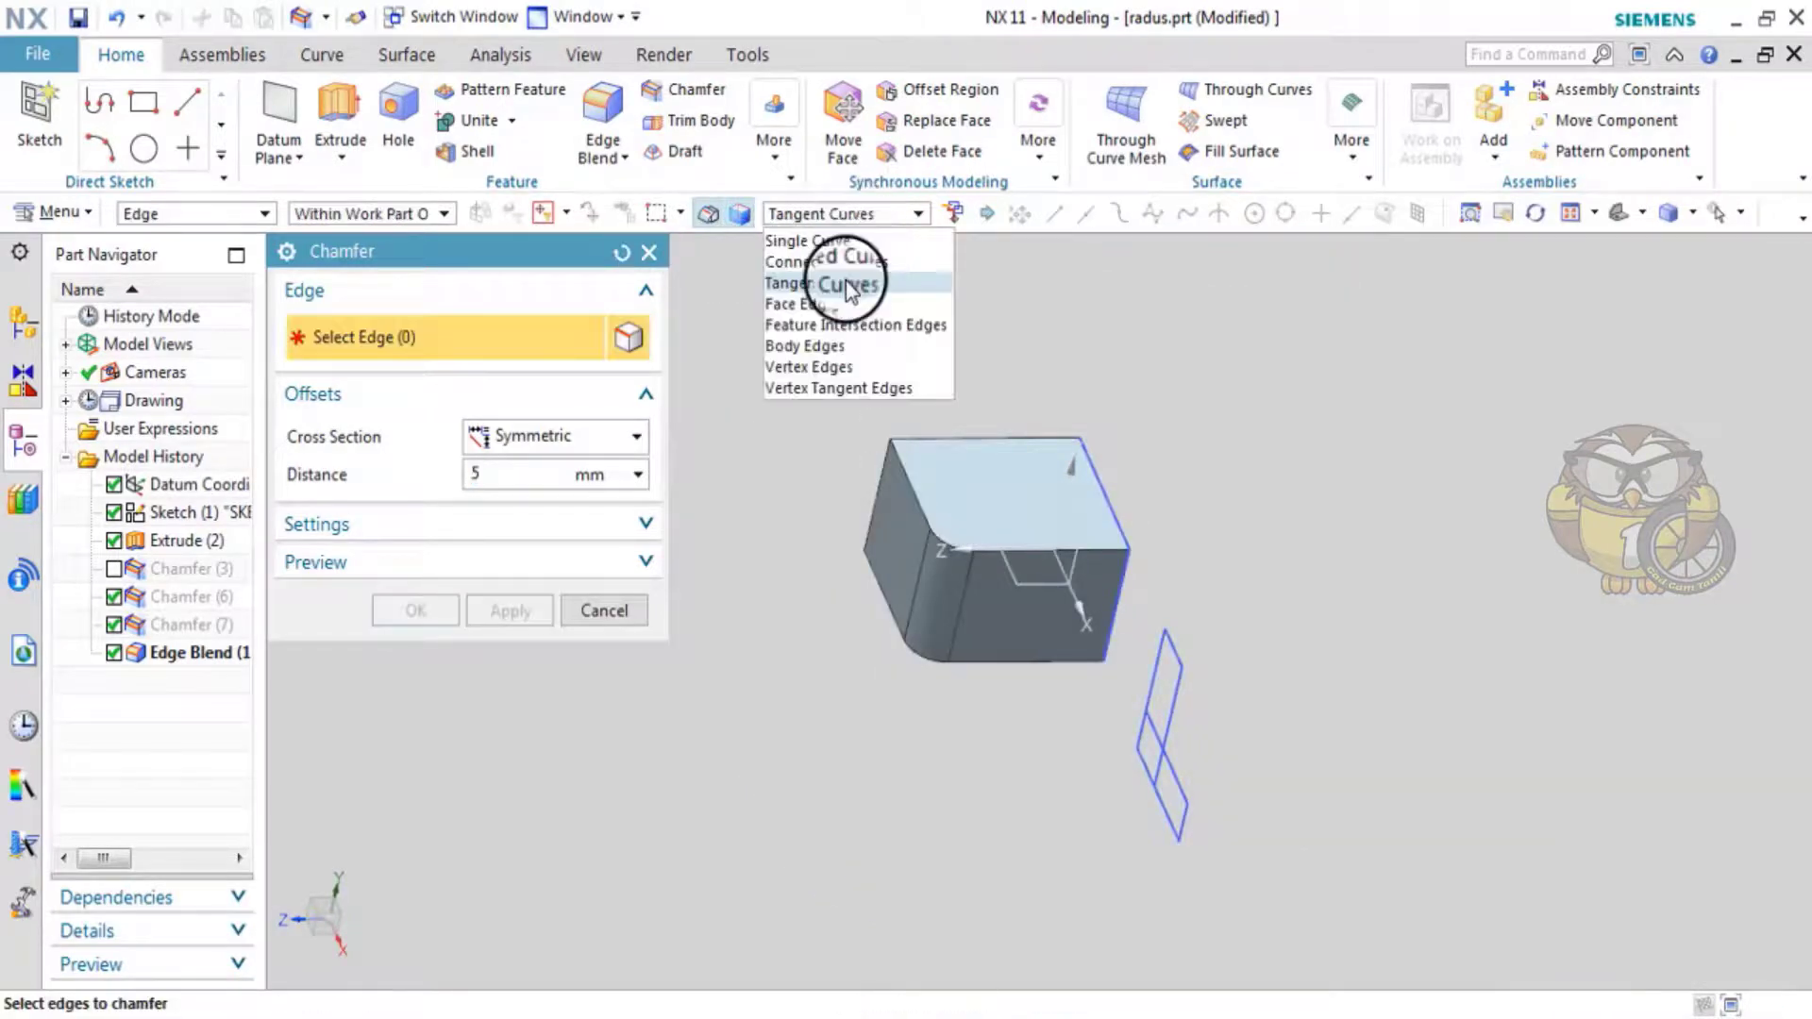
{"action": "left_click", "coordinate": [836, 311]}
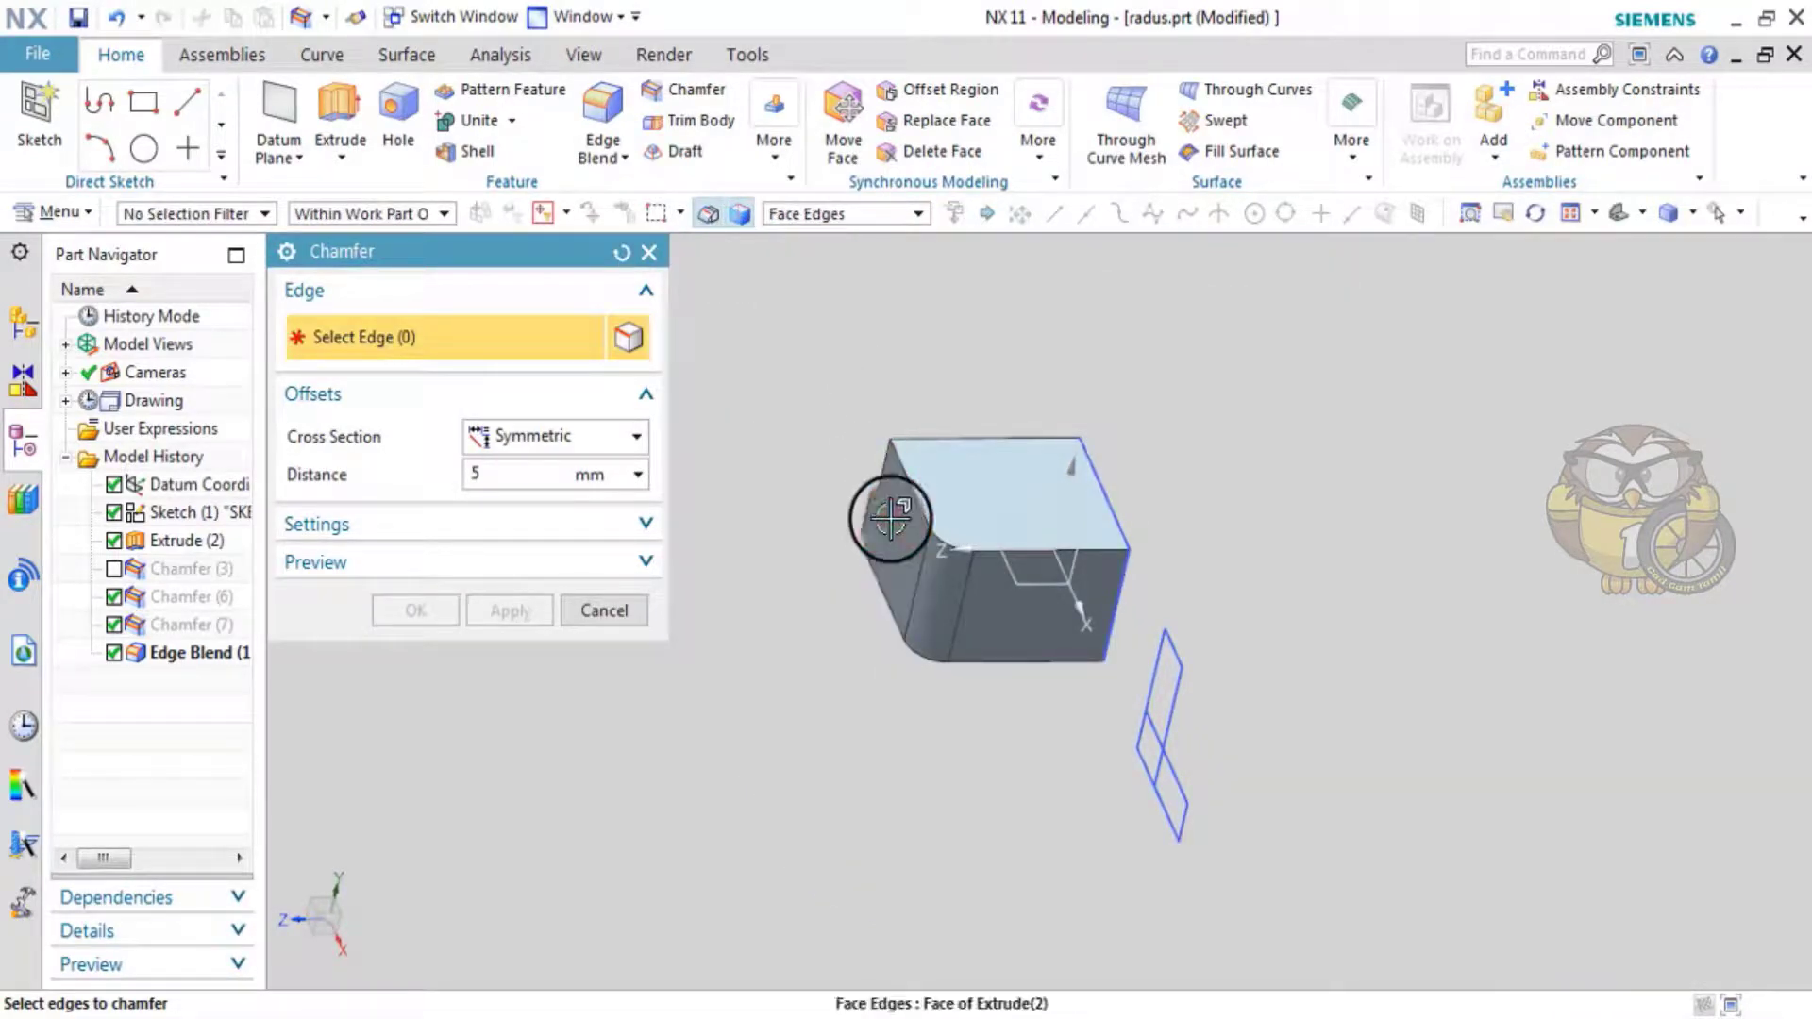
{"action": "left_click", "coordinate": [957, 476]}
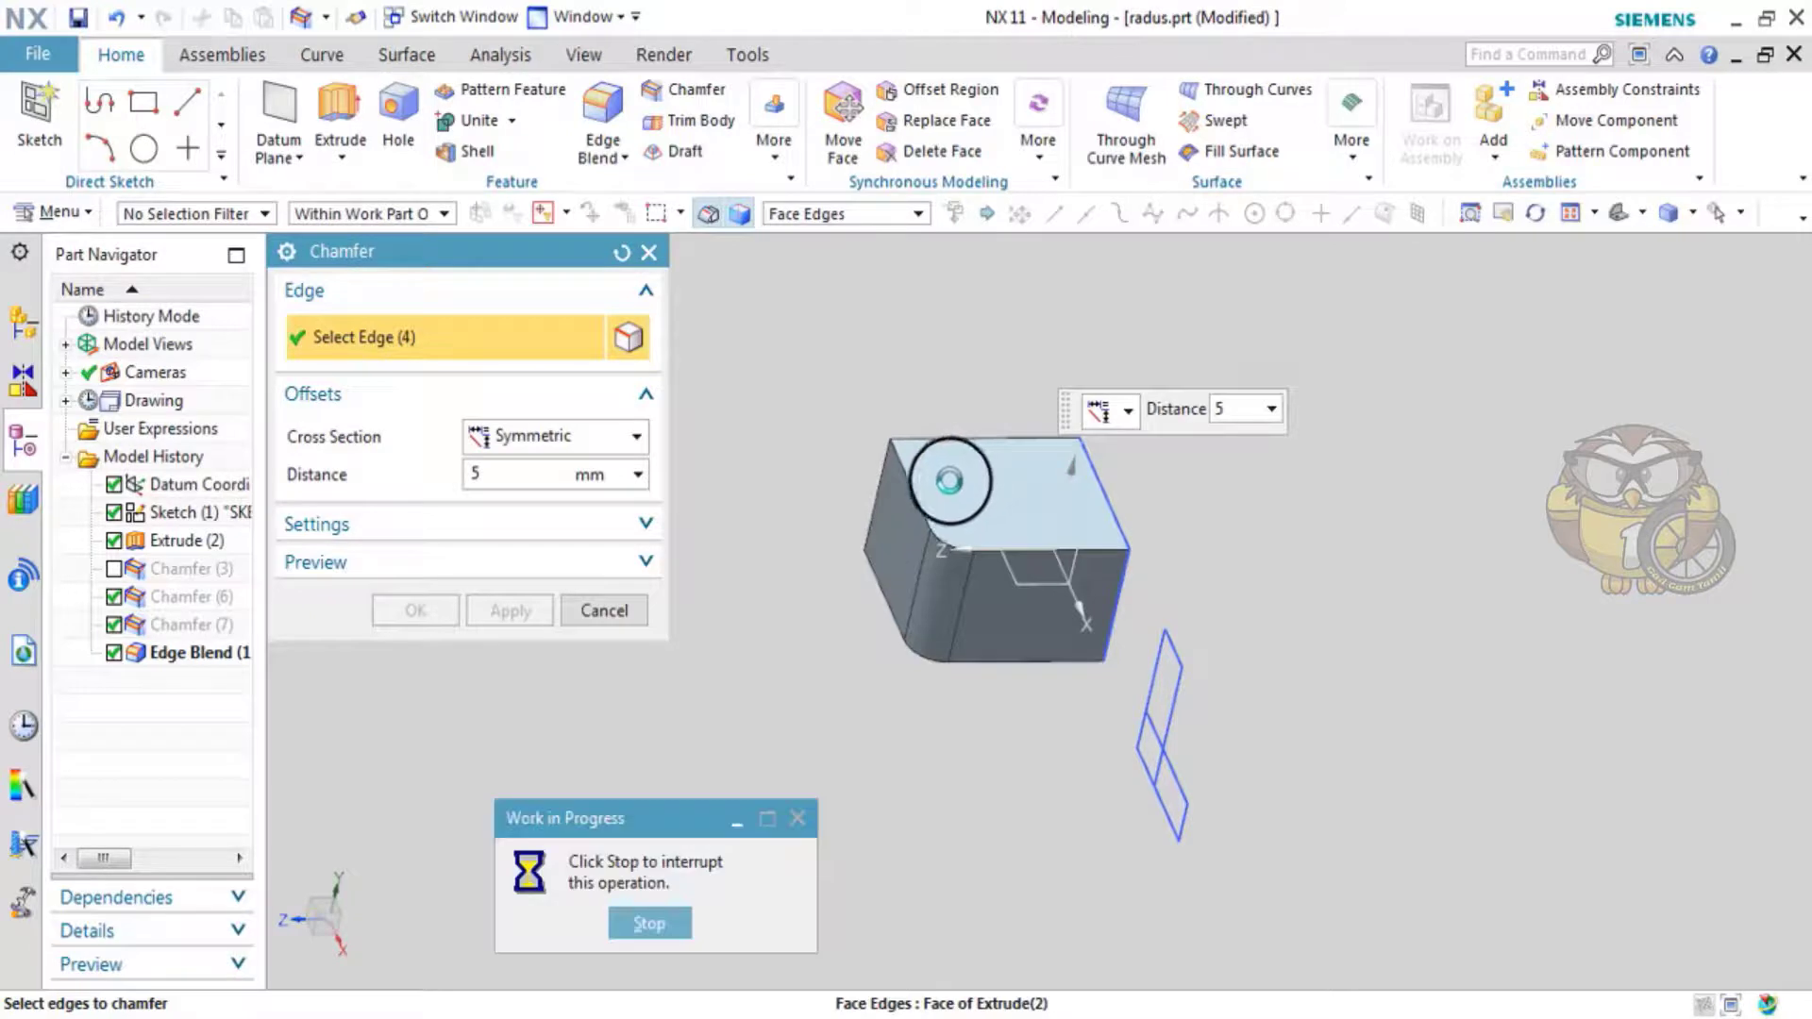
{"action": "left_click", "coordinate": [649, 922]}
{"action": "left_click", "coordinate": [930, 597]}
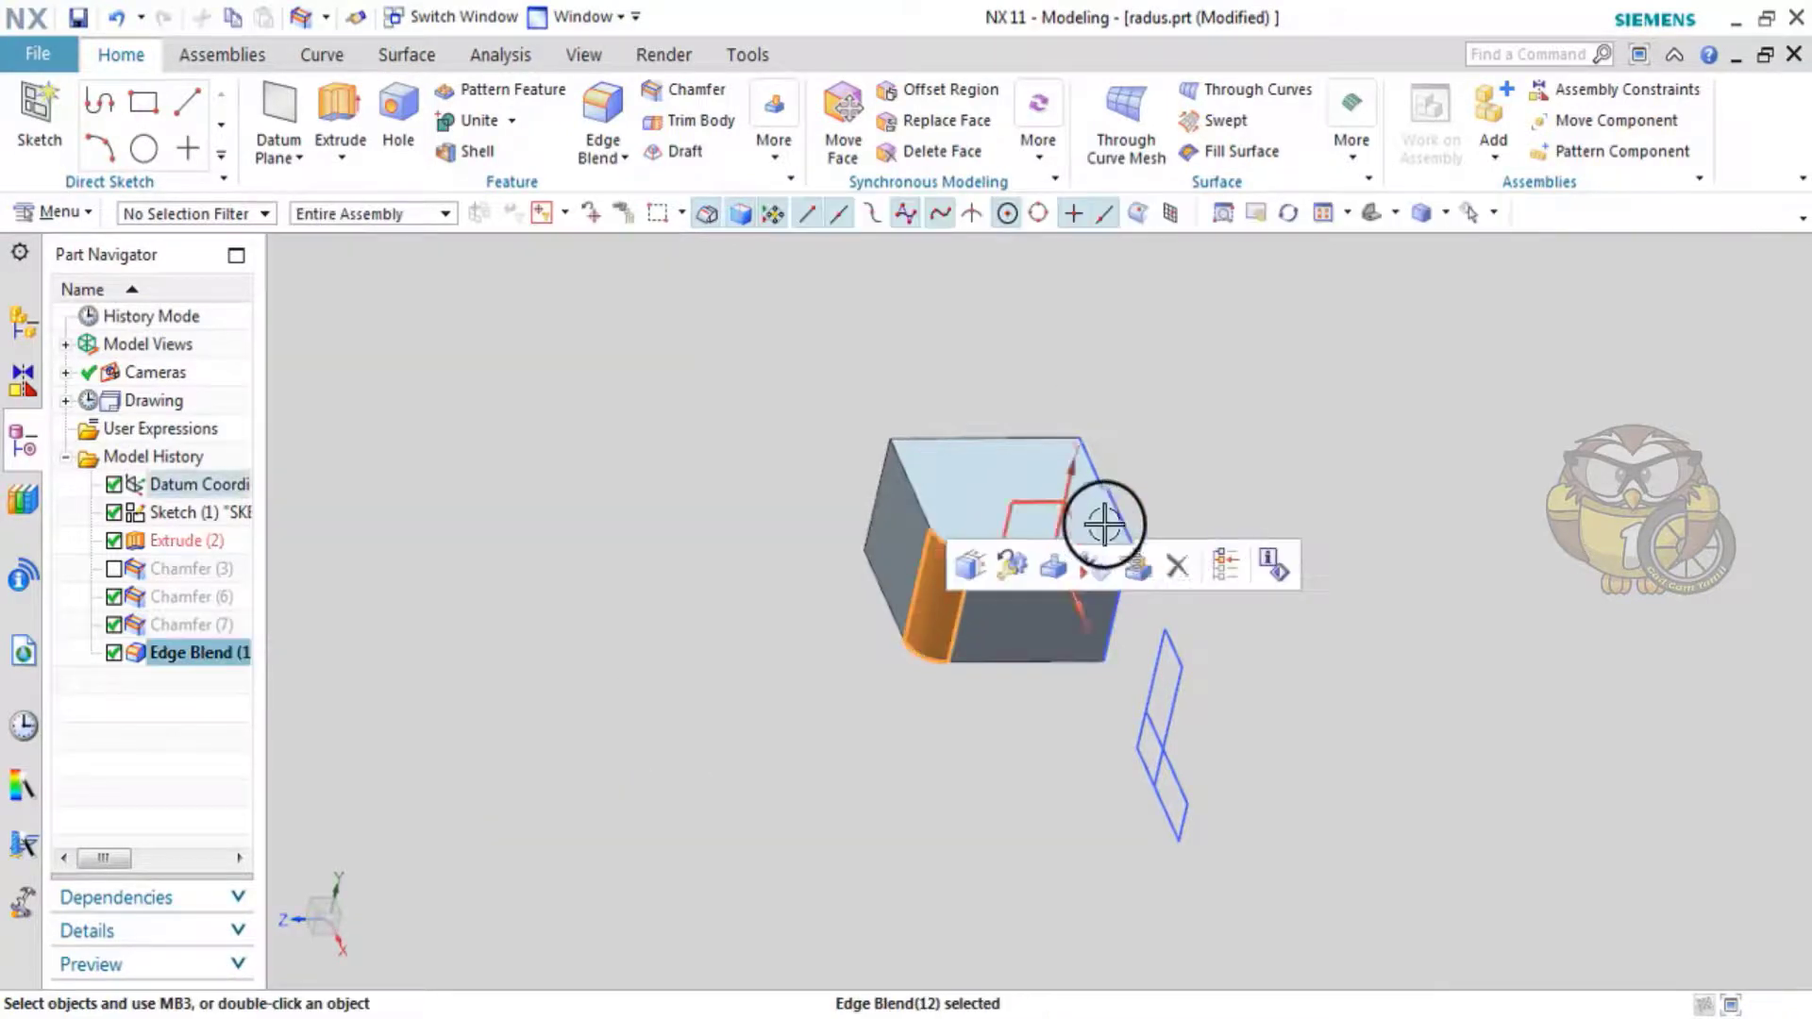
{"action": "left_click", "coordinate": [1177, 566]}
- Start a new Face Edges chamfer and add the top face's and a side face's edges
{"action": "left_click", "coordinate": [689, 88]}
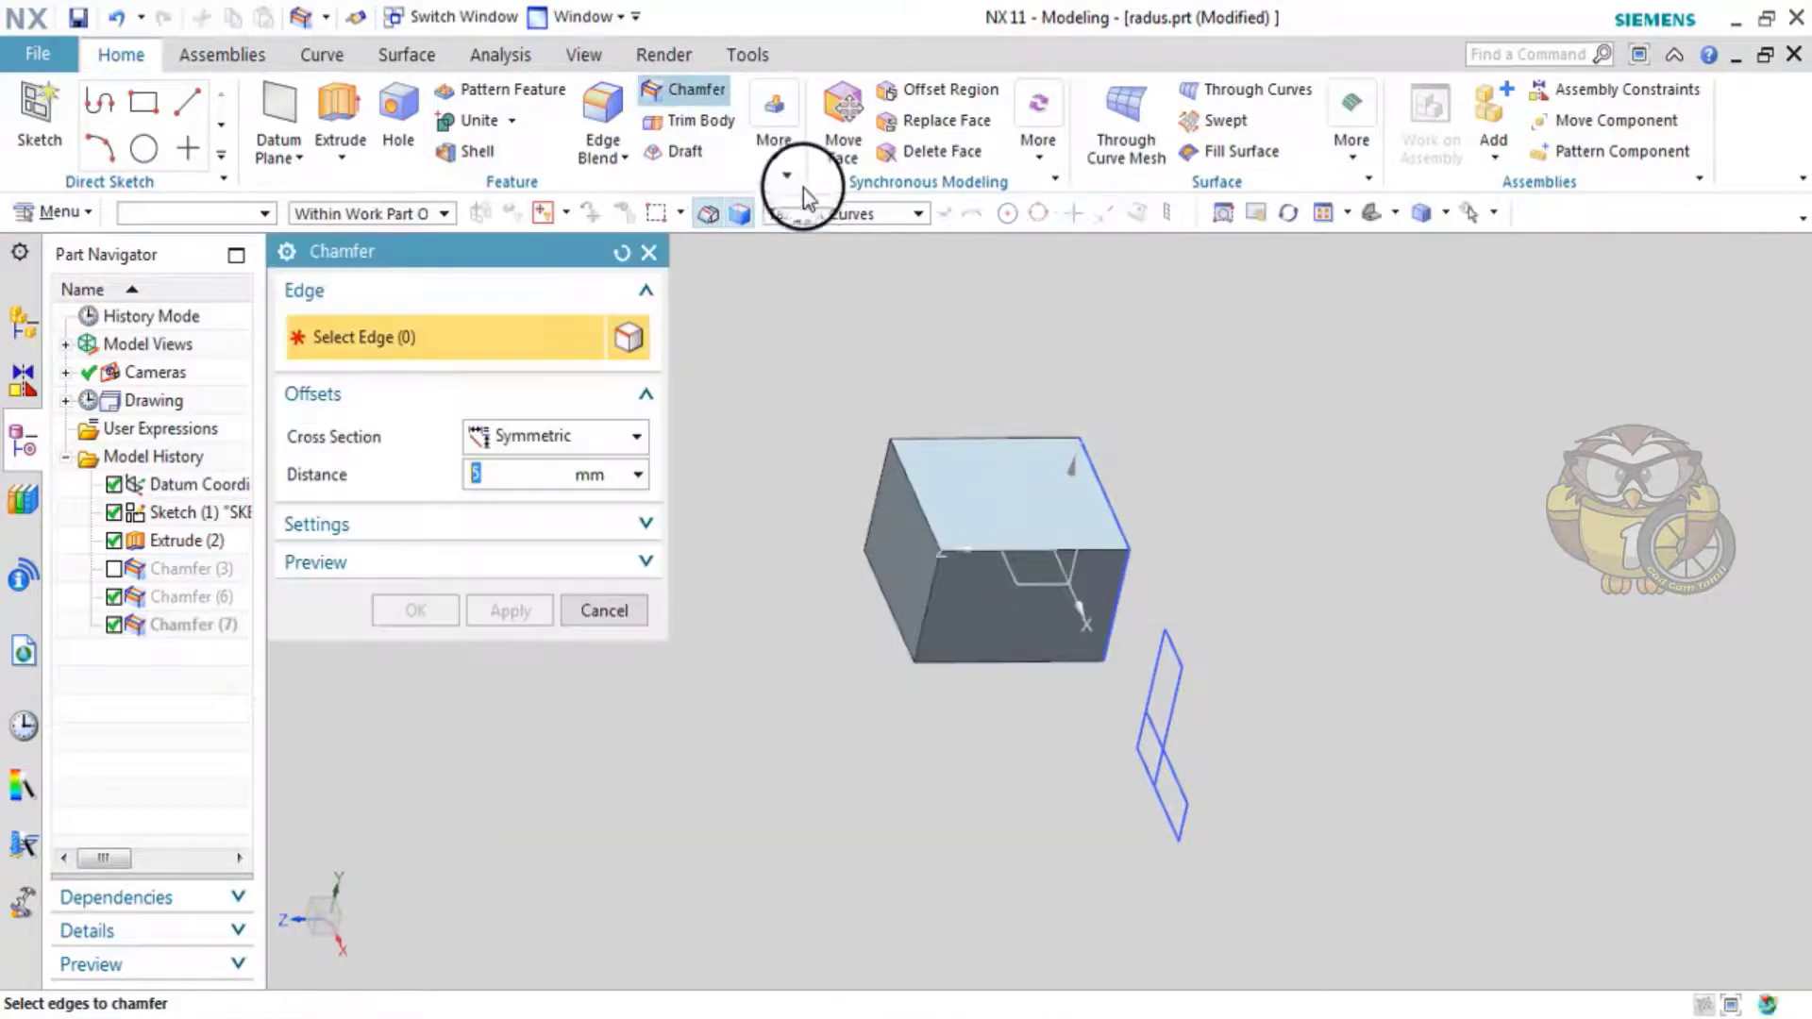
{"action": "left_click", "coordinate": [950, 485]}
{"action": "scroll", "coordinate": [900, 518], "scroll_direction": "up", "scroll_amount": 2}
{"action": "scroll", "coordinate": [901, 421], "scroll_direction": "up", "scroll_amount": 5}
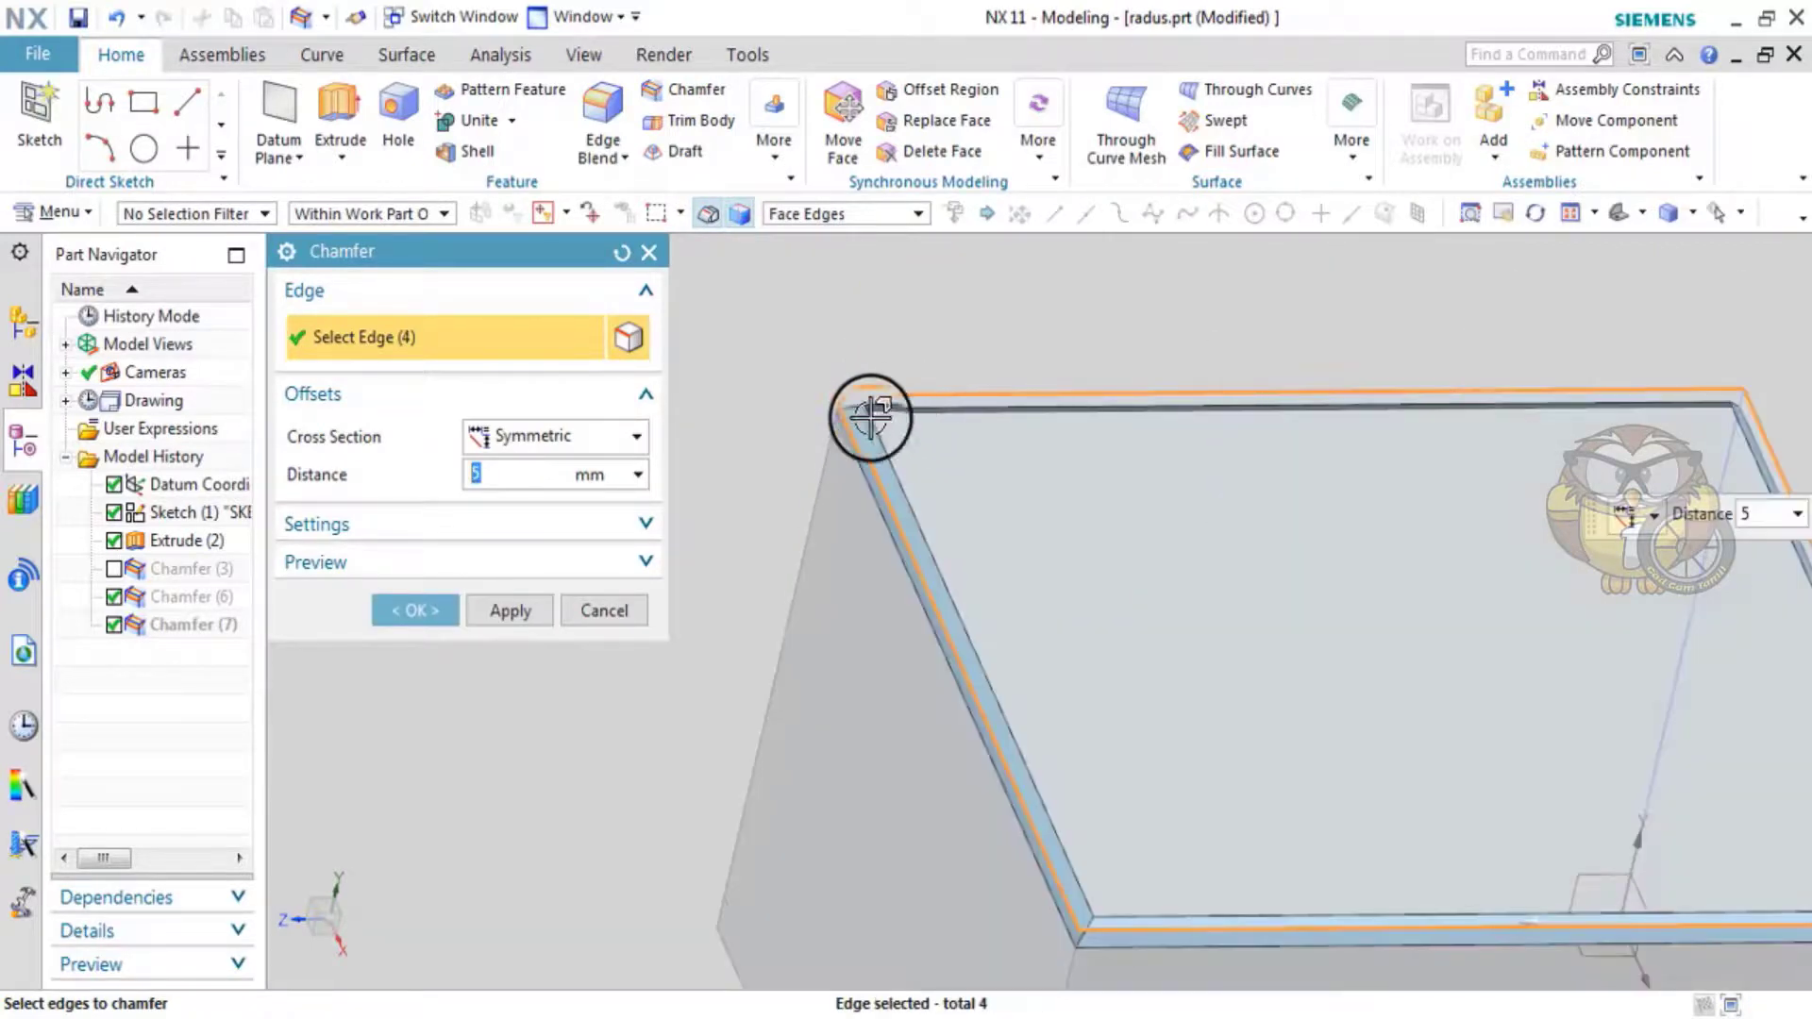
{"action": "scroll", "coordinate": [938, 619], "scroll_direction": "down", "scroll_amount": 5}
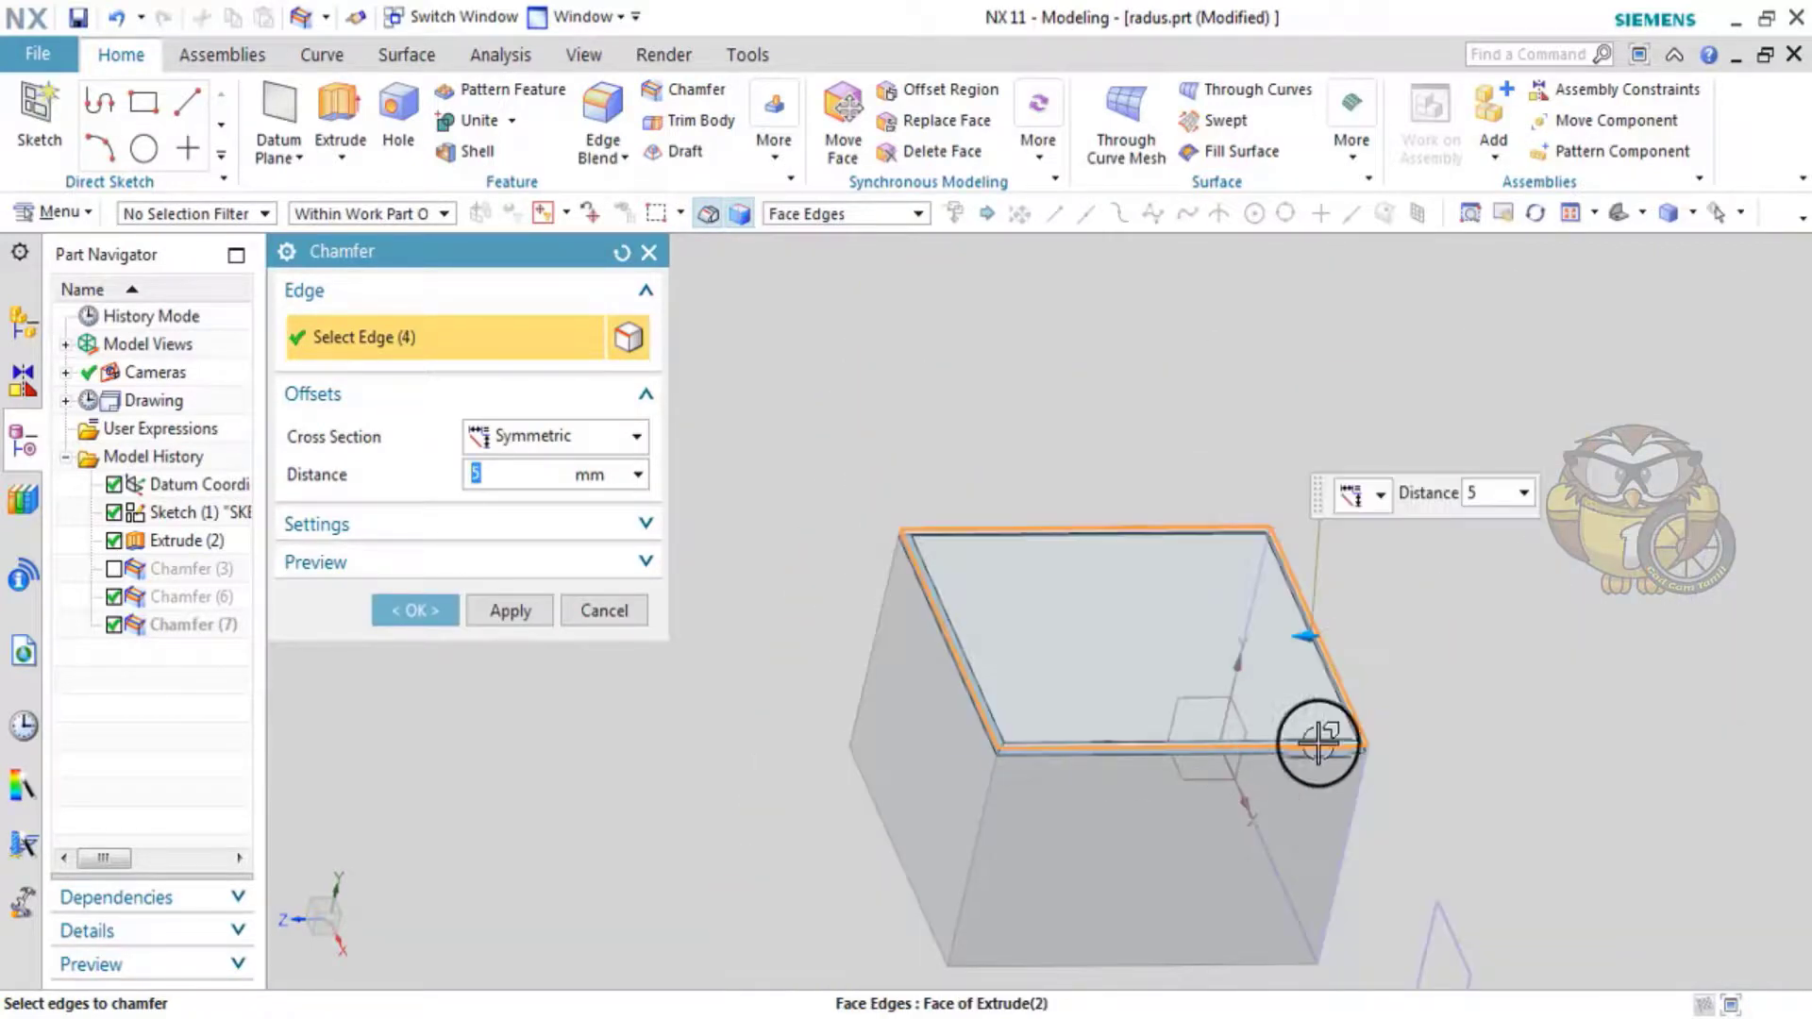
{"action": "scroll", "coordinate": [902, 566], "scroll_direction": "up", "scroll_amount": 5}
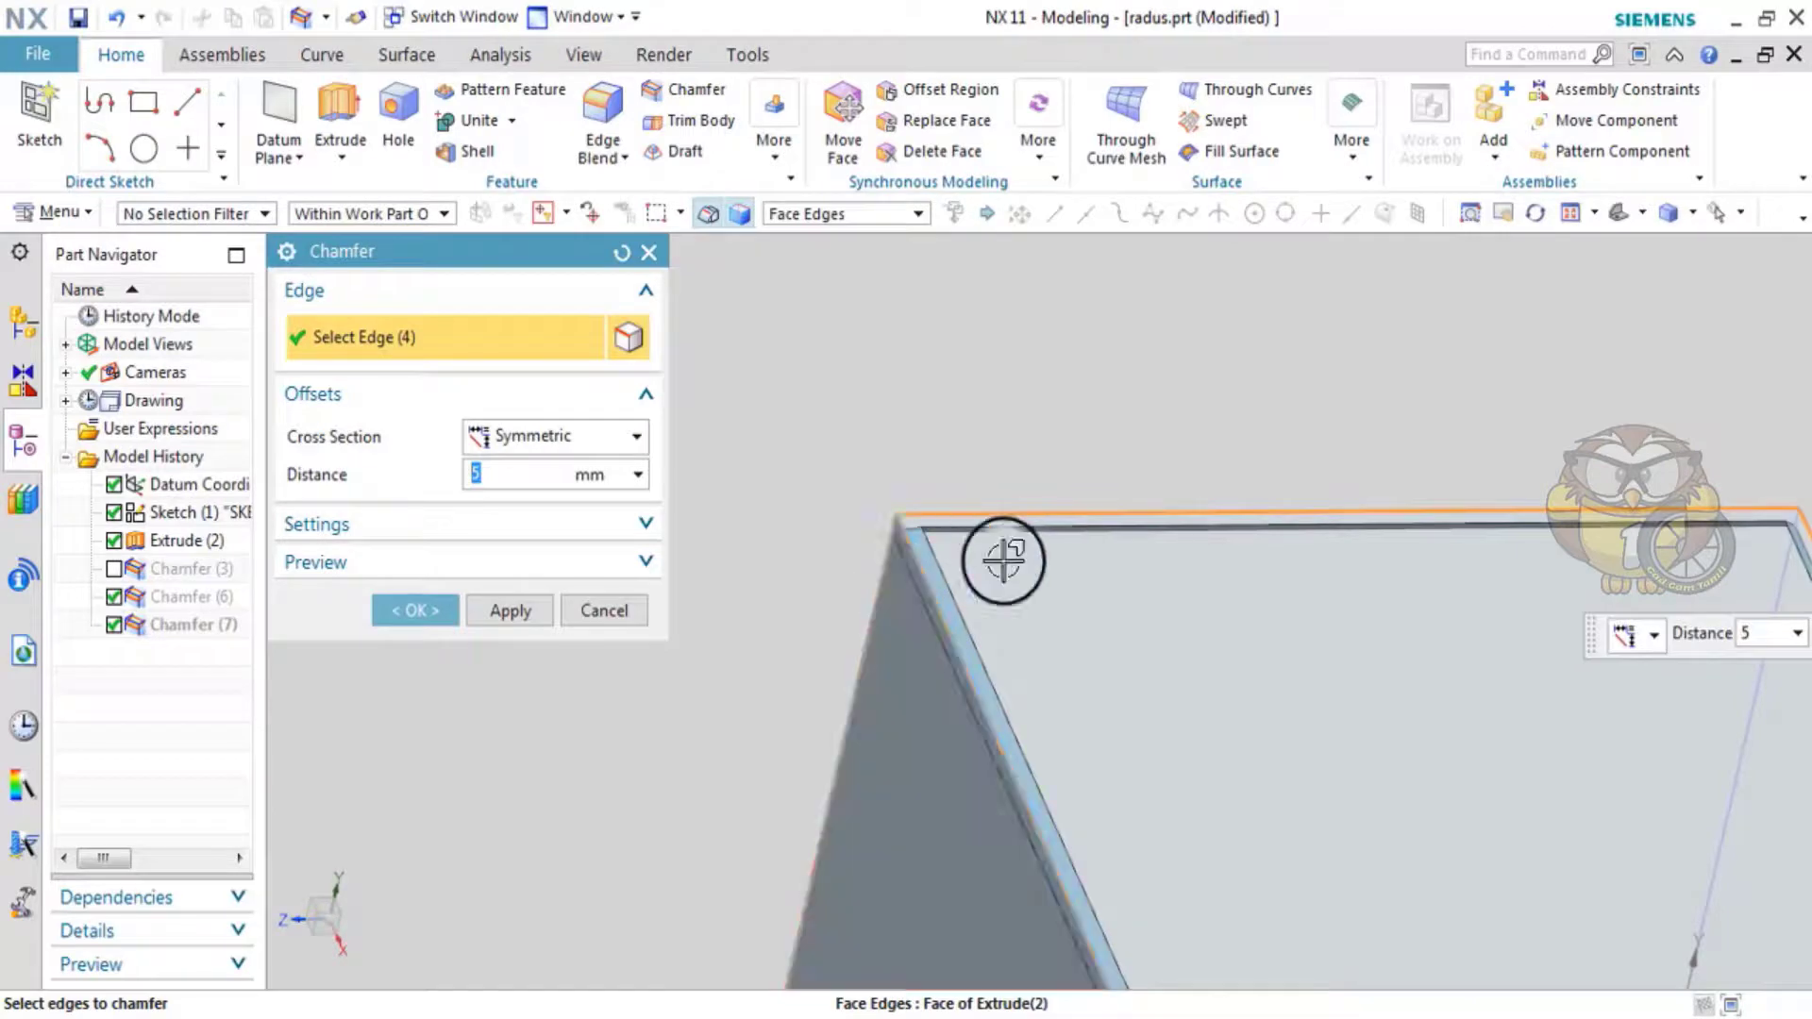
{"action": "scroll", "coordinate": [1043, 727], "scroll_direction": "down", "scroll_amount": 5}
{"action": "middle_click_drag", "start_coordinate": [1043, 728], "coordinate": [941, 752]}
{"action": "left_click", "coordinate": [941, 752]}
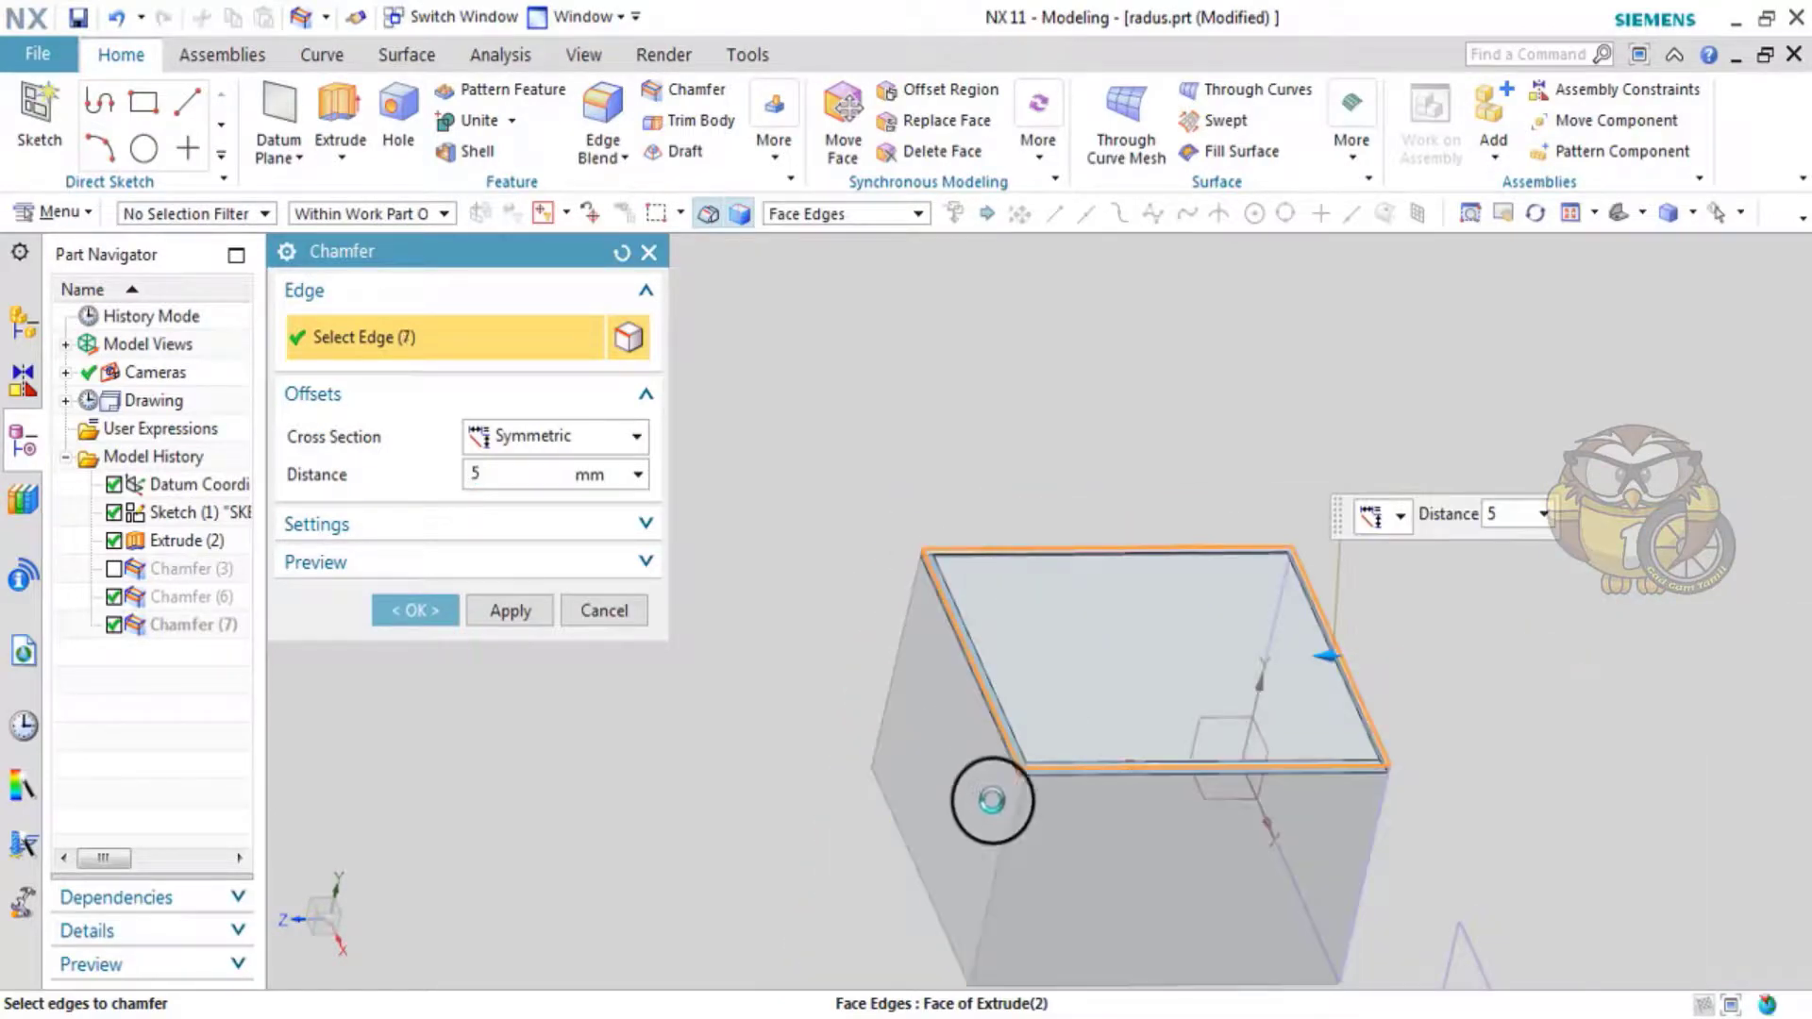
- Add two more faces' edges and apply the Symmetric 5 mm chamfer on 11 edges
{"action": "scroll", "coordinate": [995, 793], "scroll_direction": "up", "scroll_amount": 4}
{"action": "left_click", "coordinate": [1072, 824]}
{"action": "scroll", "coordinate": [958, 607], "scroll_direction": "down", "scroll_amount": 5}
{"action": "middle_click_drag", "start_coordinate": [1294, 647], "coordinate": [1508, 647]}
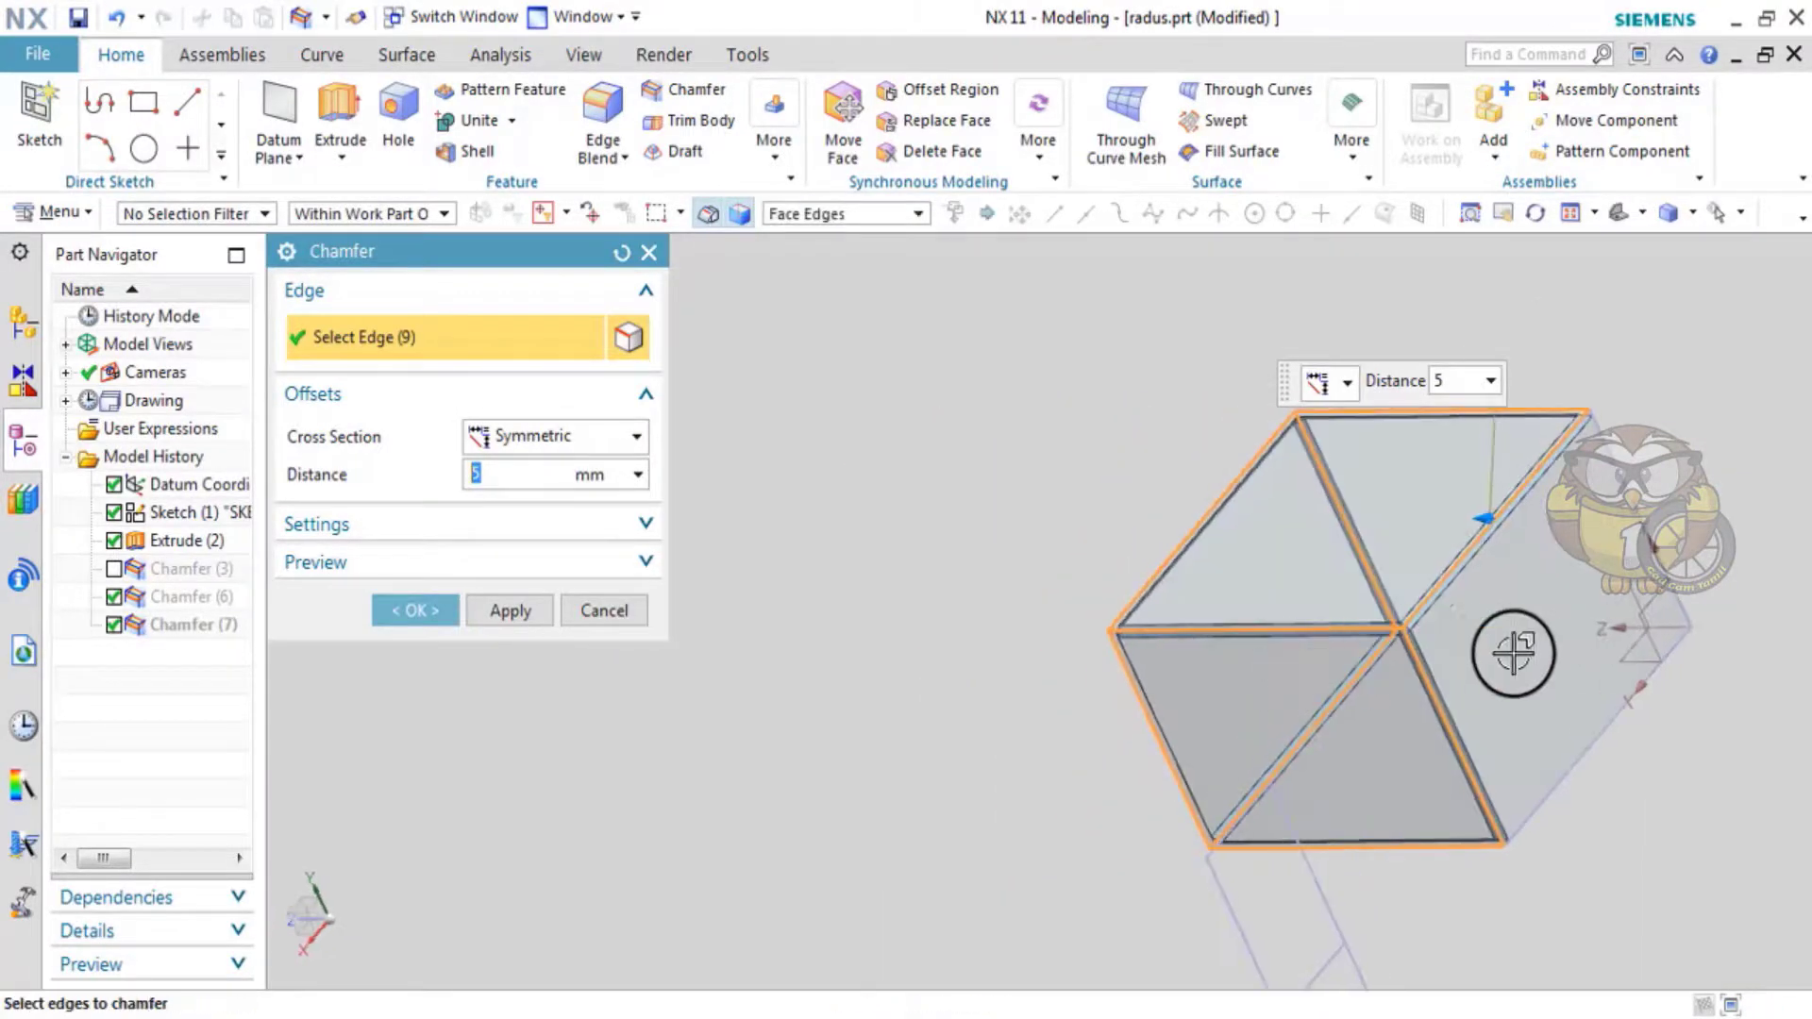
{"action": "left_click", "coordinate": [1508, 647]}
{"action": "scroll", "coordinate": [1331, 748], "scroll_direction": "down", "scroll_amount": 4}
{"action": "scroll", "coordinate": [1375, 740], "scroll_direction": "up", "scroll_amount": 4}
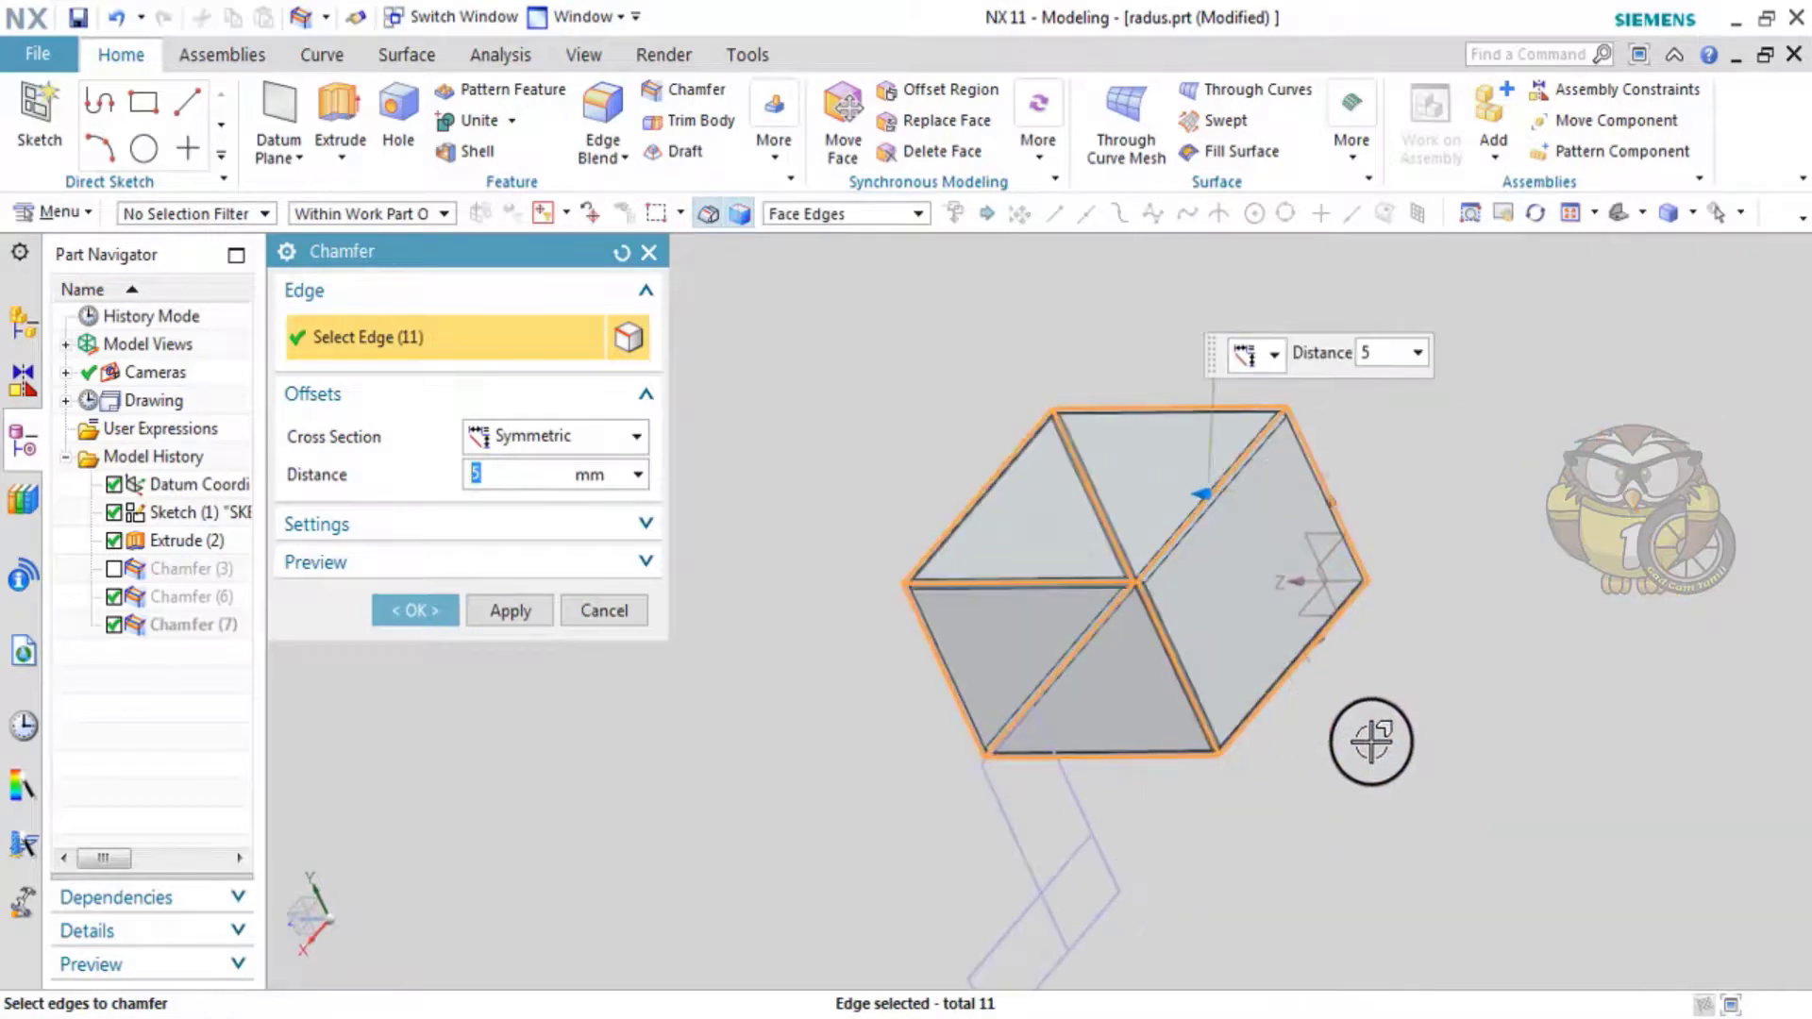
{"action": "mouse_move", "coordinate": [1375, 739]}
{"action": "middle_mouse_down"}
{"action": "mouse_move", "coordinate": [1253, 664]}
{"action": "mouse_move", "coordinate": [1383, 607]}
{"action": "mouse_move", "coordinate": [1353, 636]}
{"action": "middle_mouse_up"}
{"action": "left_click", "coordinate": [1265, 648]}
- Edit Chamfer (13), trial a -50 mm distance, and cancel the edit
{"action": "middle_click", "coordinate": [1306, 578]}
{"action": "scroll", "coordinate": [1063, 607], "scroll_direction": "up", "scroll_amount": 3}
{"action": "scroll", "coordinate": [982, 433], "scroll_direction": "up", "scroll_amount": 2}
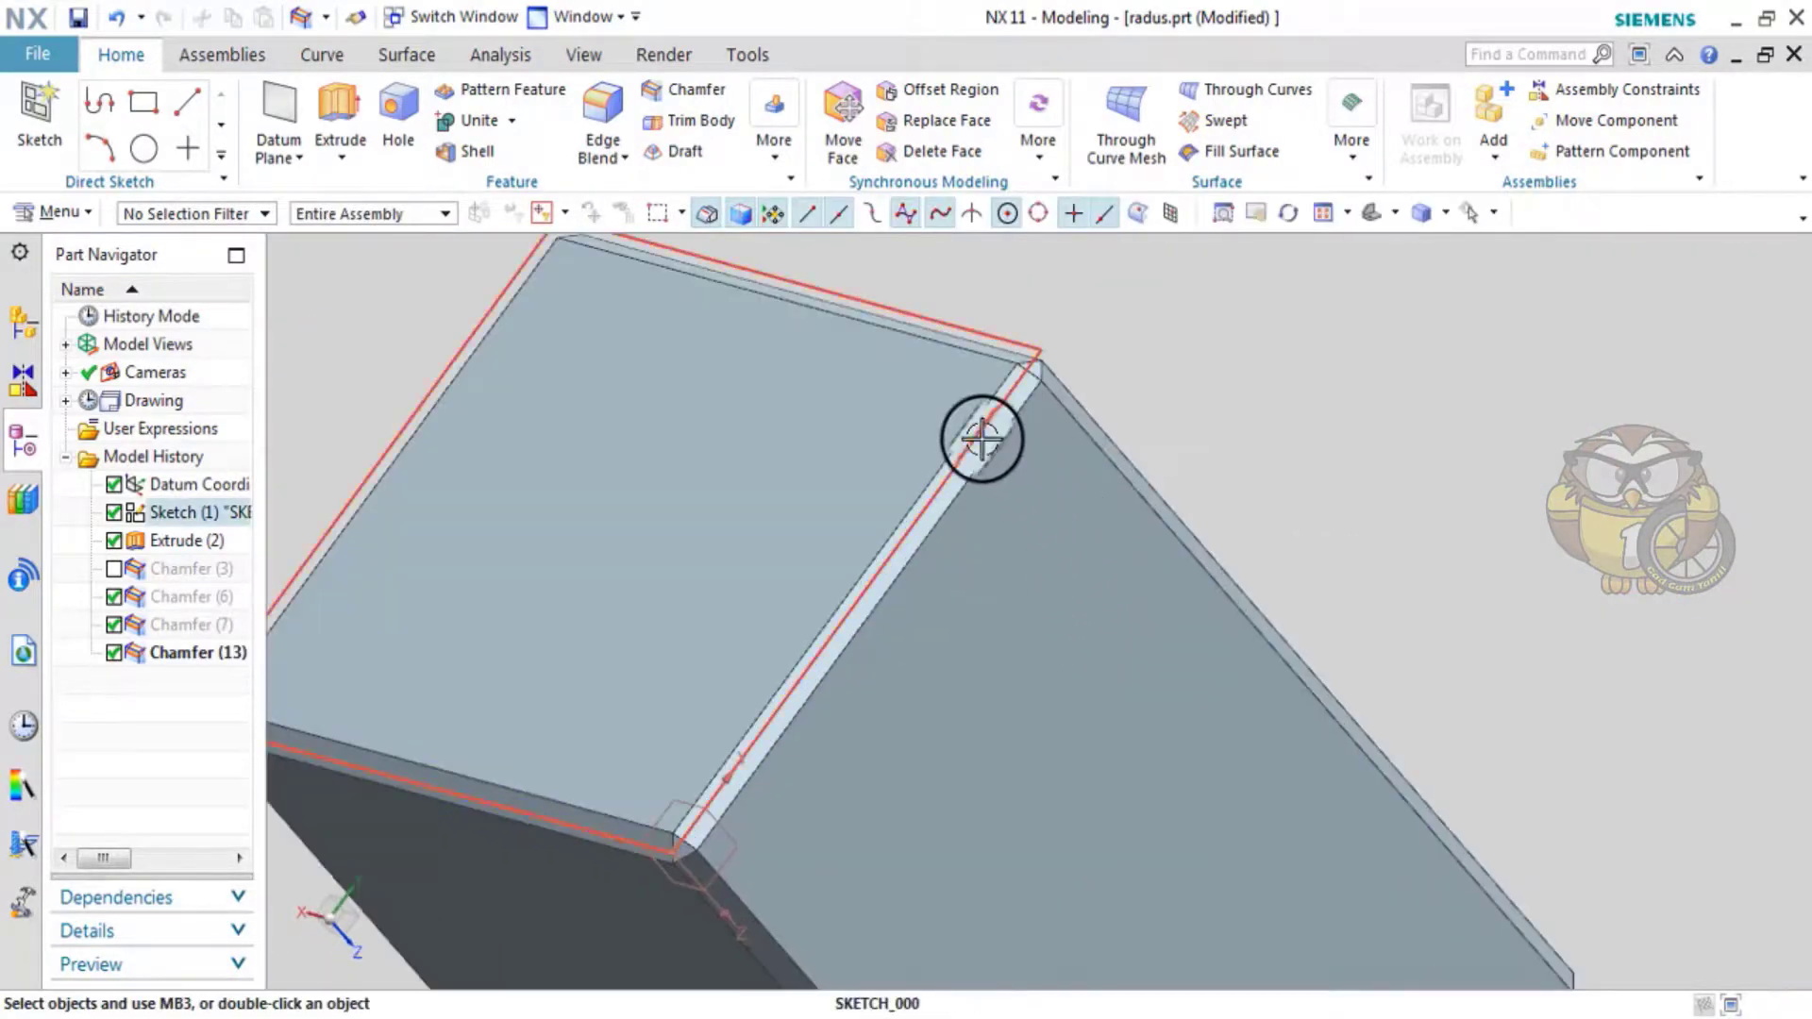
{"action": "left_click", "coordinate": [1136, 485]}
{"action": "scroll", "coordinate": [1235, 403], "scroll_direction": "down", "scroll_amount": 5}
{"action": "left_click", "coordinate": [1340, 370]}
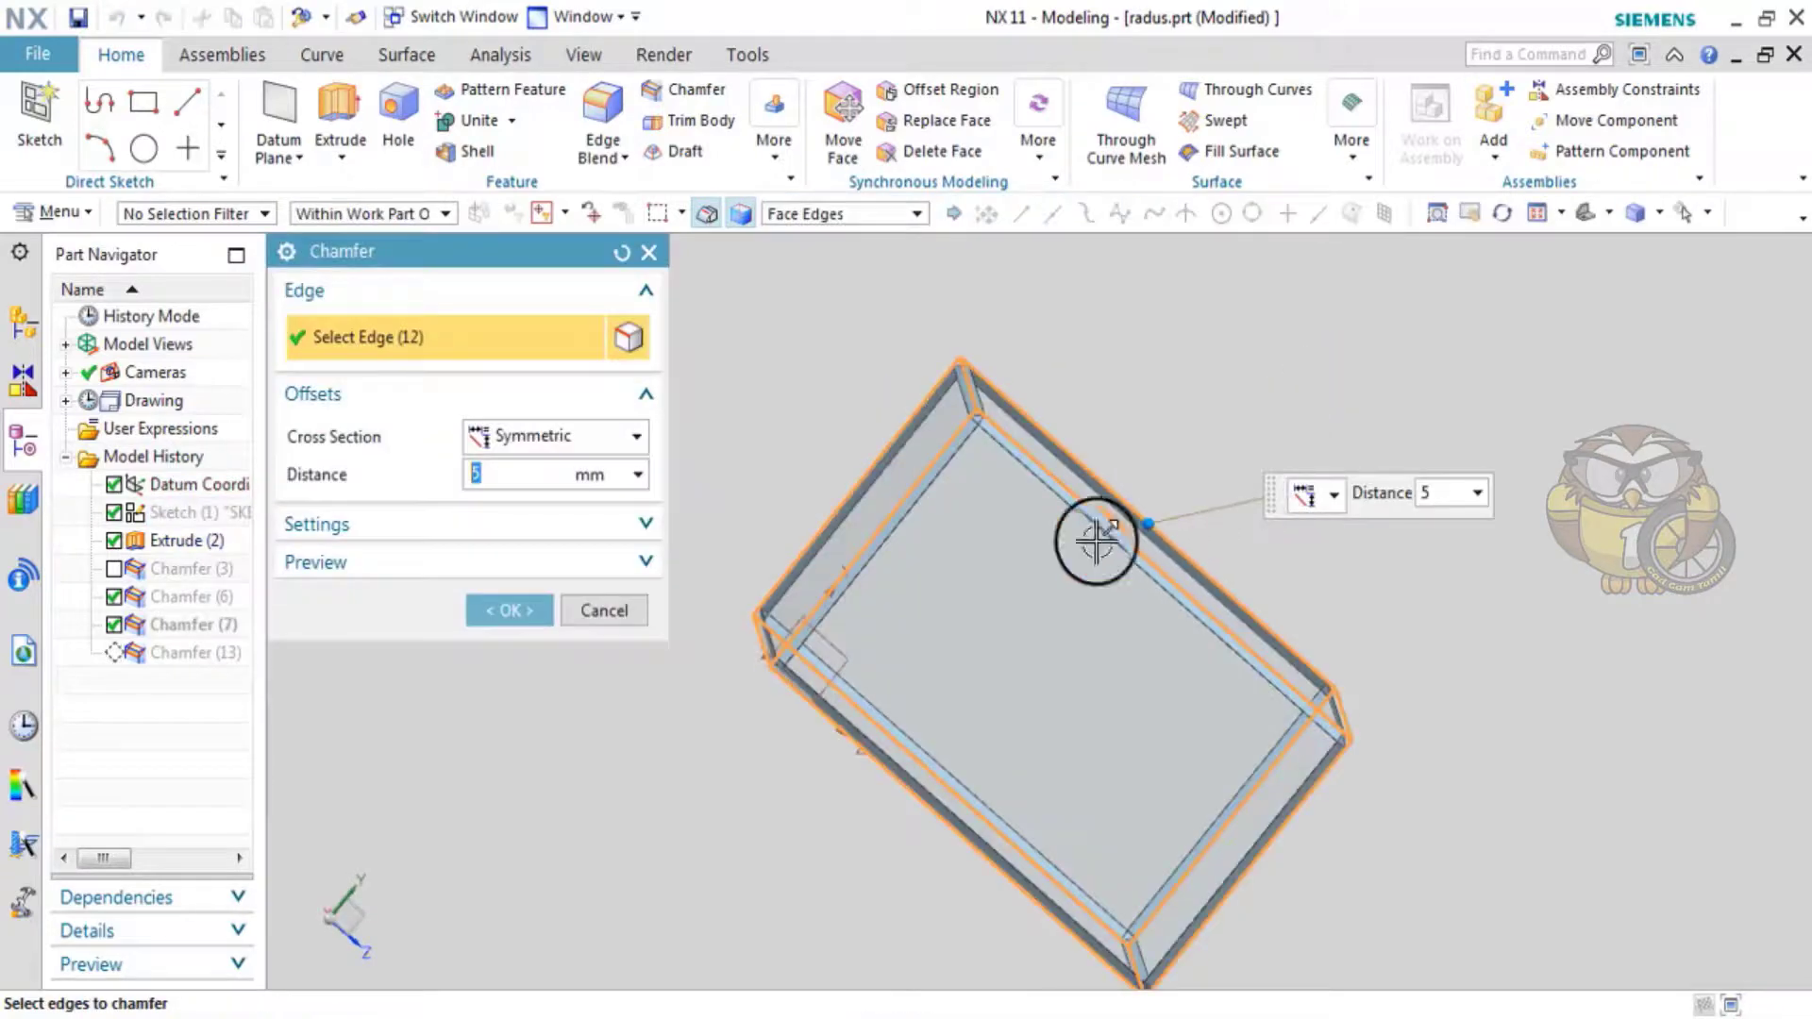
{"action": "mouse_move", "coordinate": [1160, 602]}
{"action": "left_mouse_down"}
{"action": "mouse_move", "coordinate": [1214, 598]}
{"action": "mouse_move", "coordinate": [1198, 557]}
{"action": "mouse_move", "coordinate": [1373, 601]}
{"action": "left_mouse_up"}
{"action": "mouse_move", "coordinate": [1372, 601]}
{"action": "middle_mouse_down"}
{"action": "mouse_move", "coordinate": [1286, 598]}
{"action": "mouse_move", "coordinate": [1286, 525]}
{"action": "middle_mouse_up"}
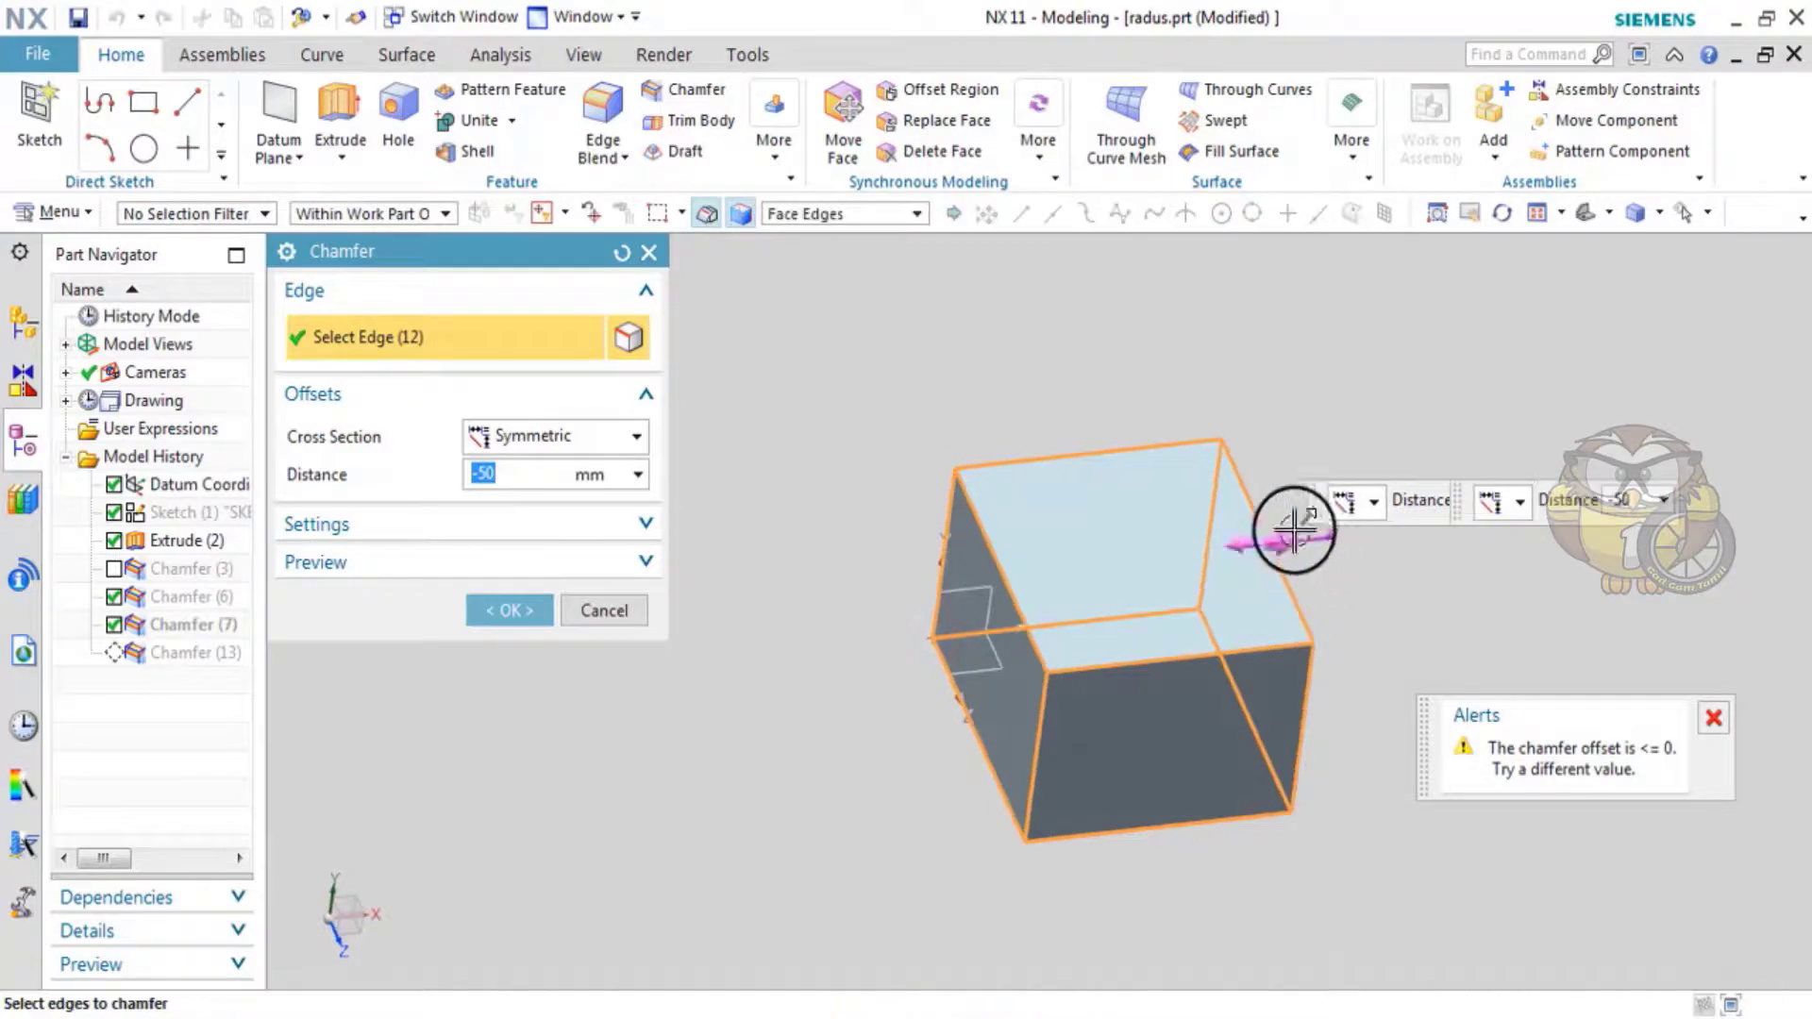
{"action": "left_click", "coordinate": [650, 249]}
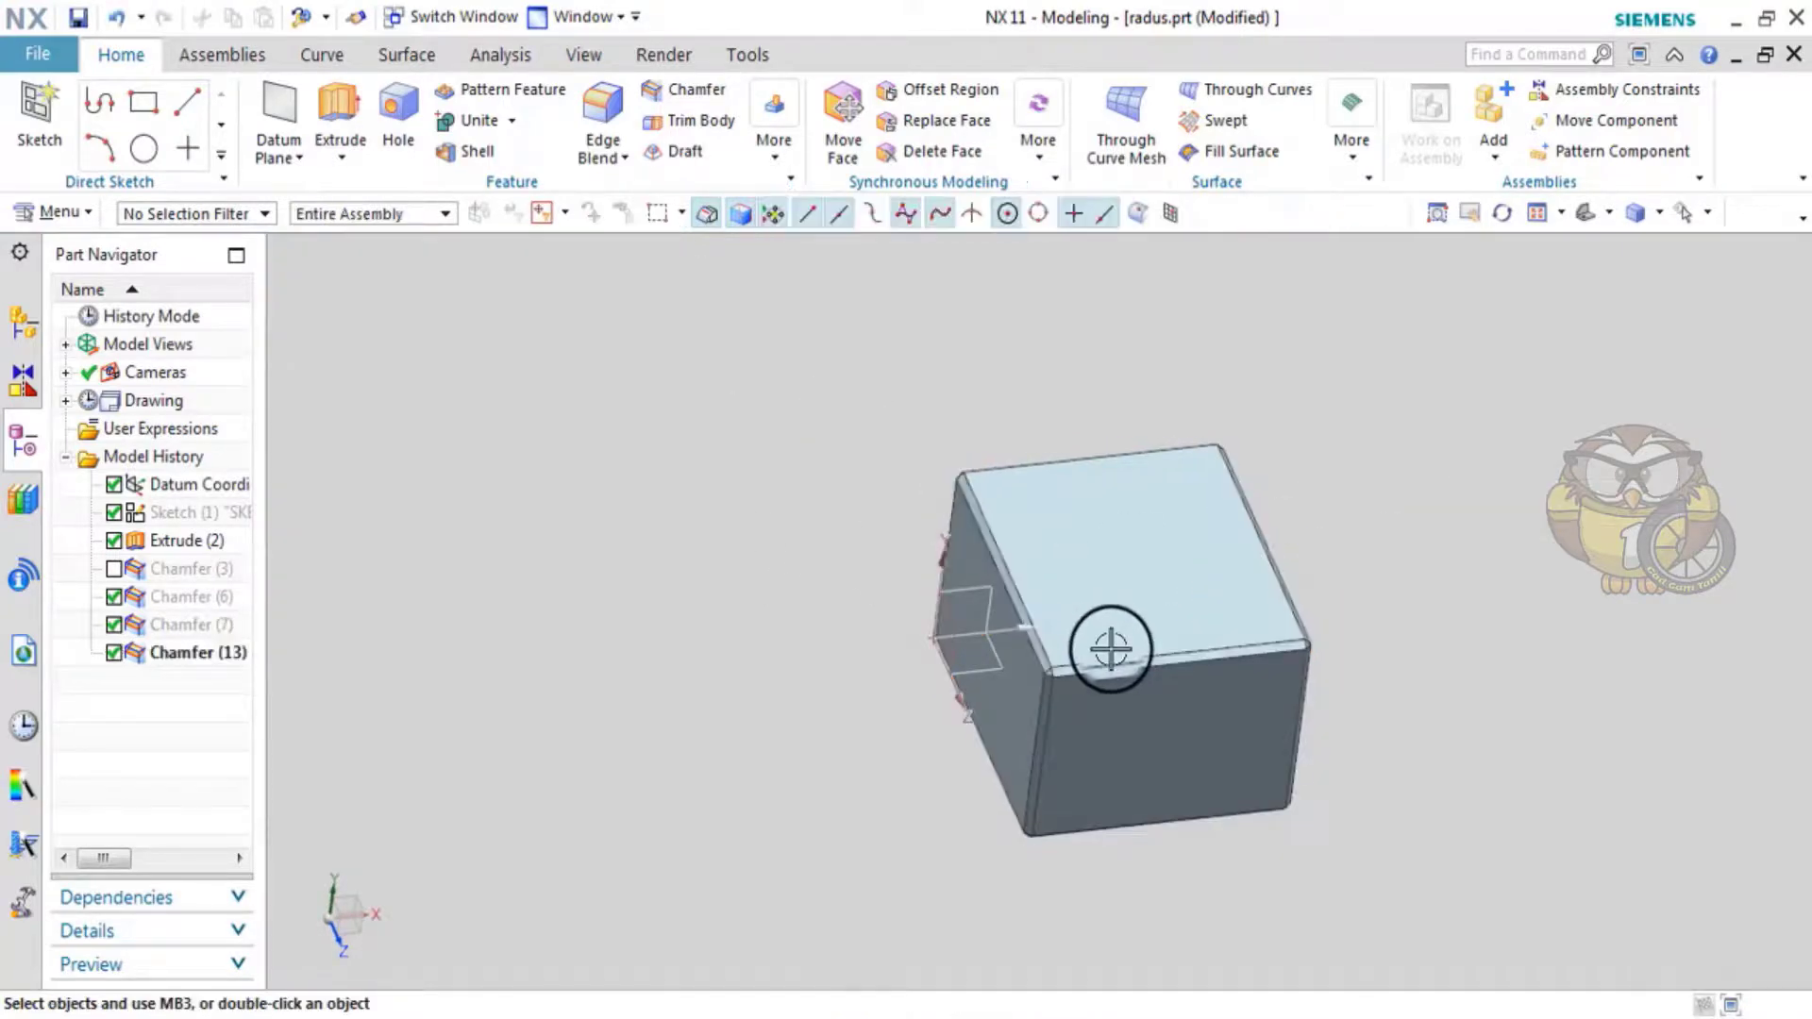
- Trial a 30 mm chamfer distance, cancel, then delete Chamfer (13)
{"action": "scroll", "coordinate": [1055, 659], "scroll_direction": "down", "scroll_amount": 2}
{"action": "scroll", "coordinate": [967, 587], "scroll_direction": "up", "scroll_amount": 5}
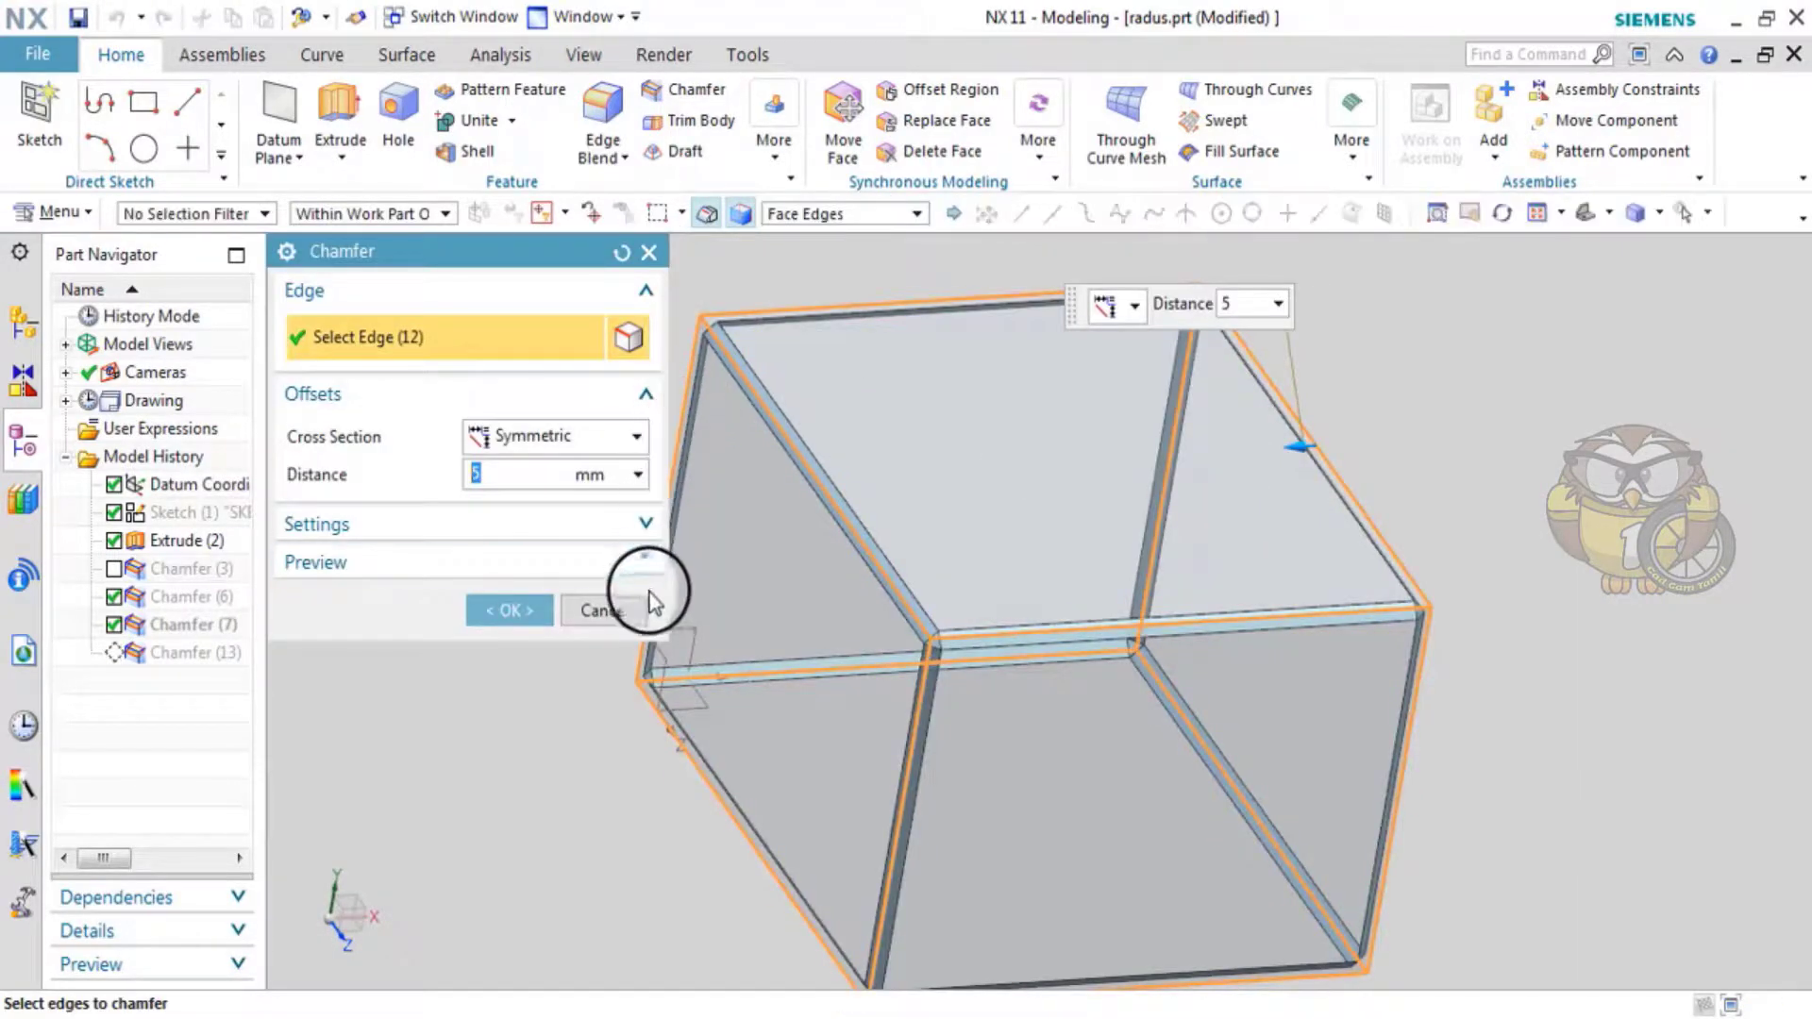
{"action": "left_click_drag", "start_coordinate": [1303, 451], "coordinate": [1152, 449]}
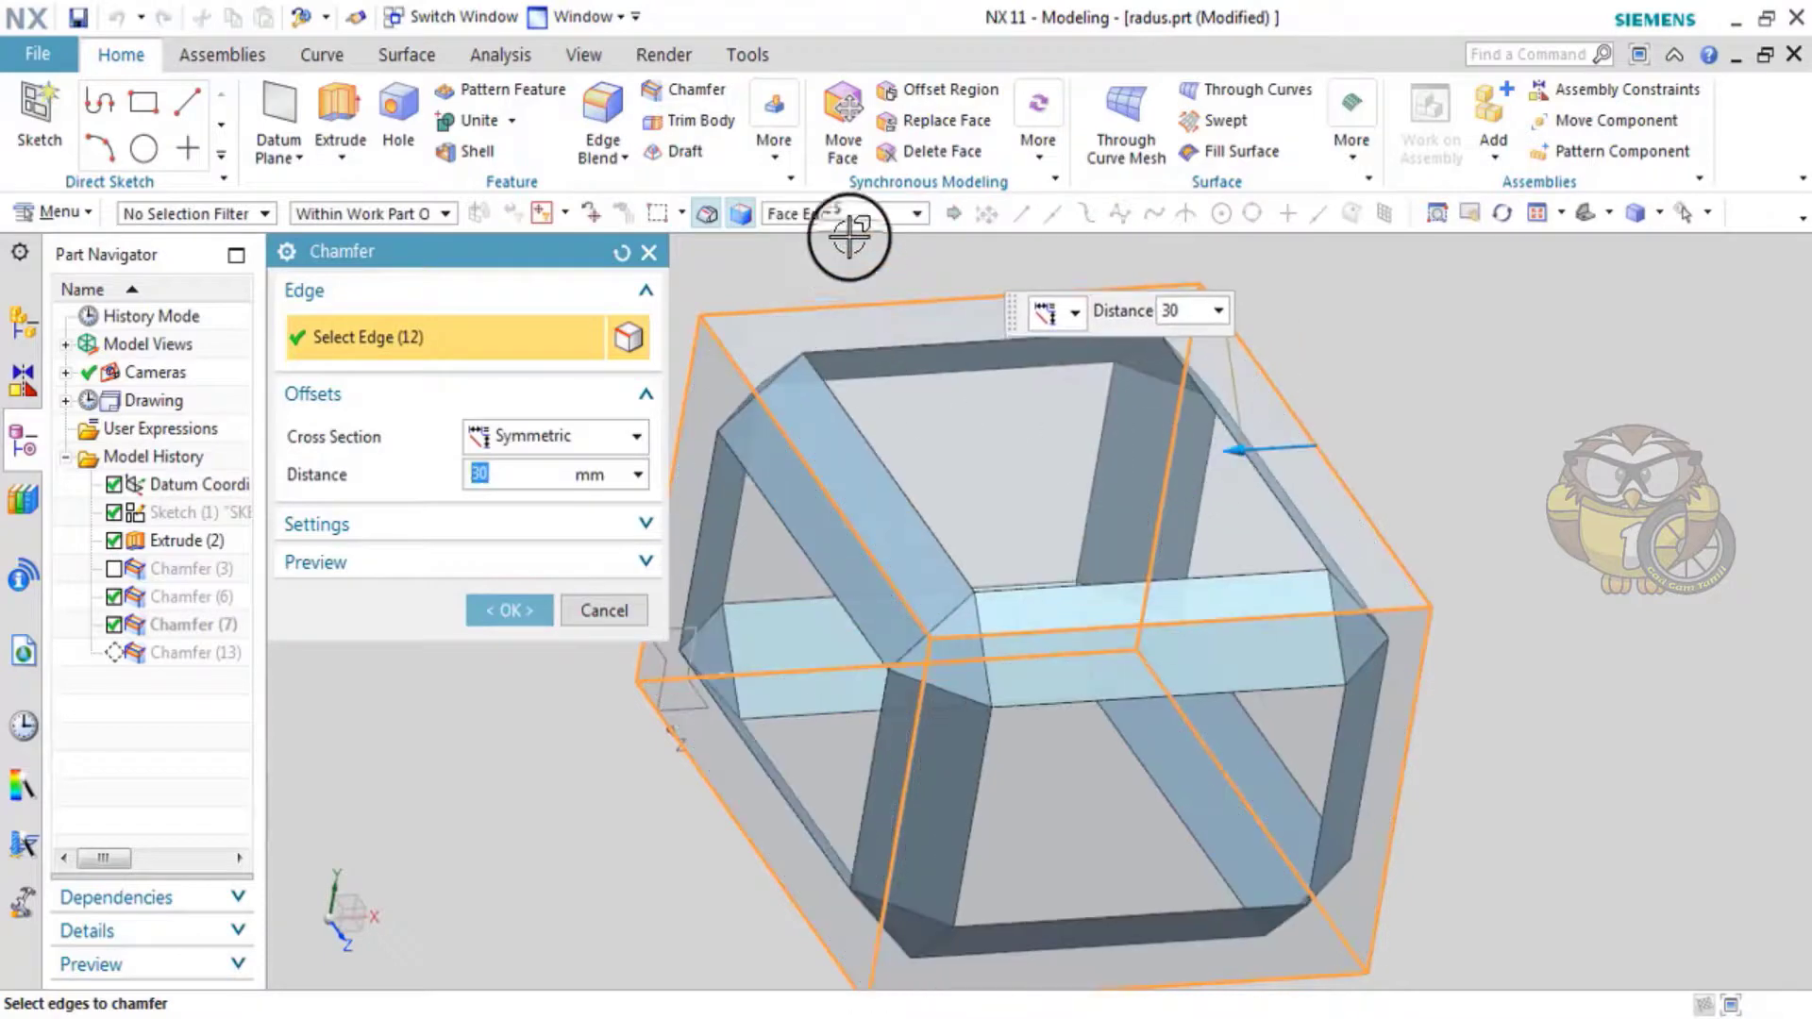
{"action": "left_click", "coordinate": [650, 250]}
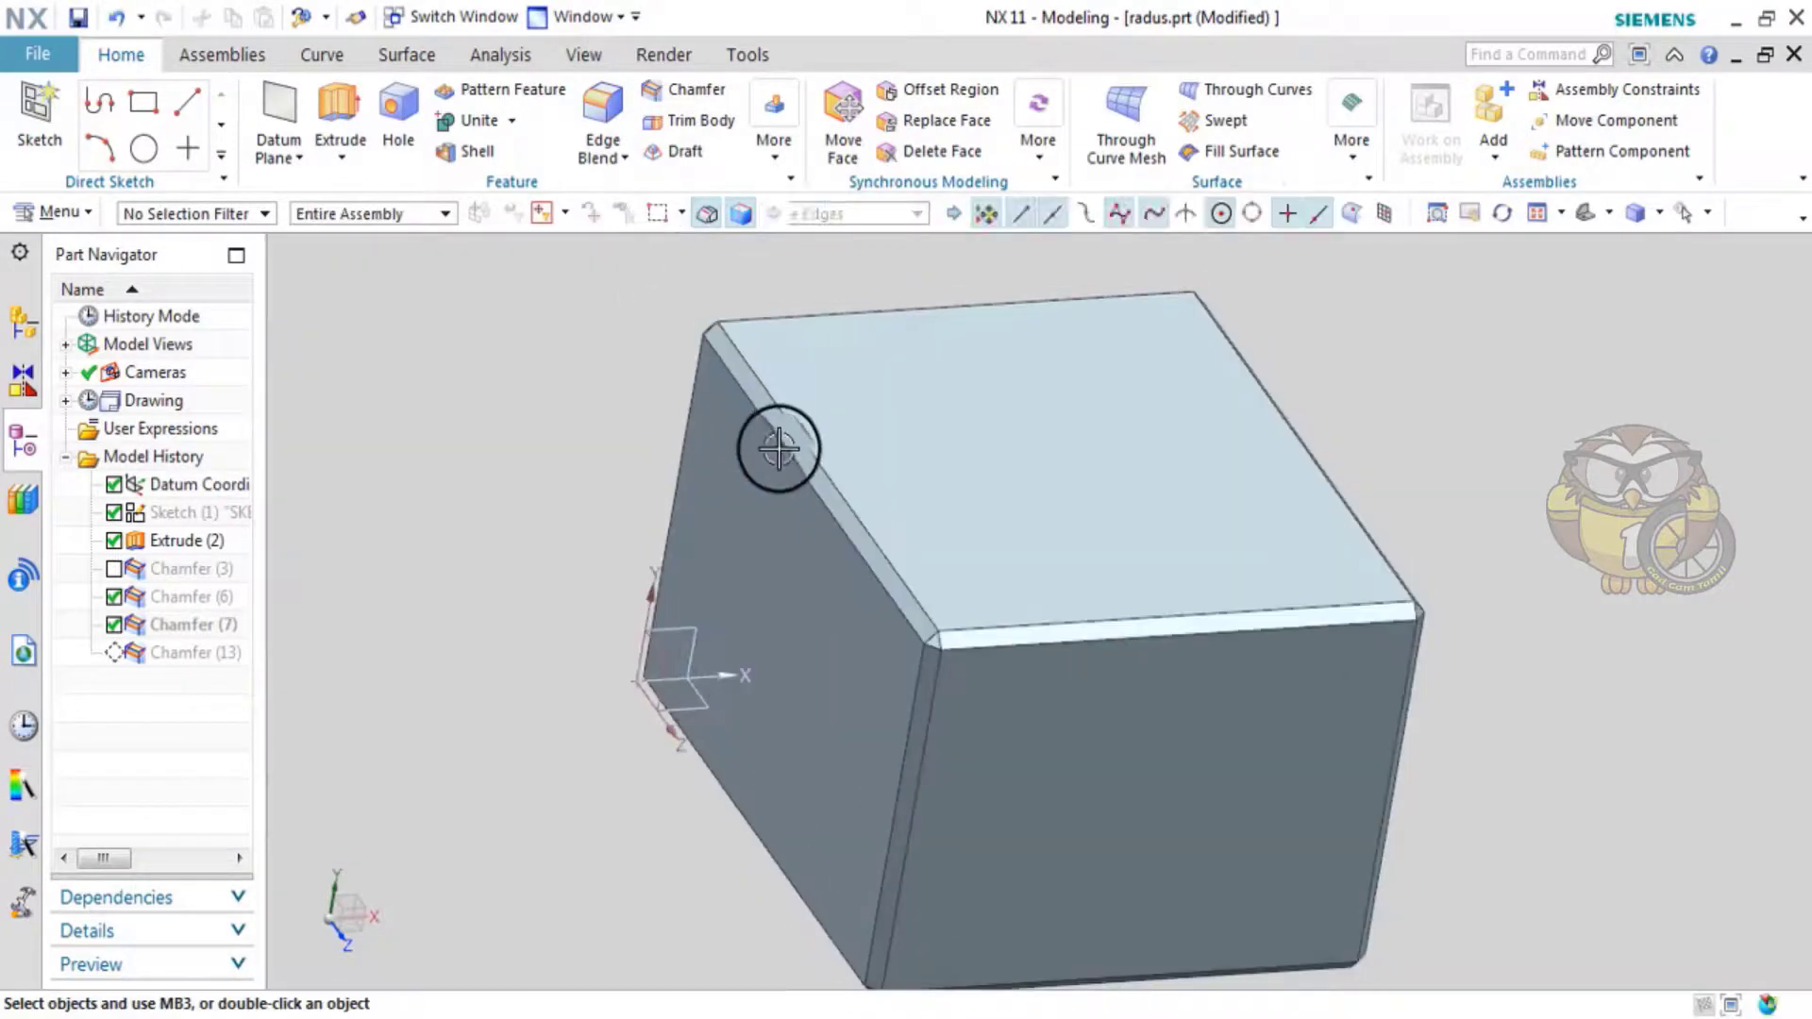
{"action": "left_click", "coordinate": [808, 433]}
{"action": "left_click", "coordinate": [1037, 387]}
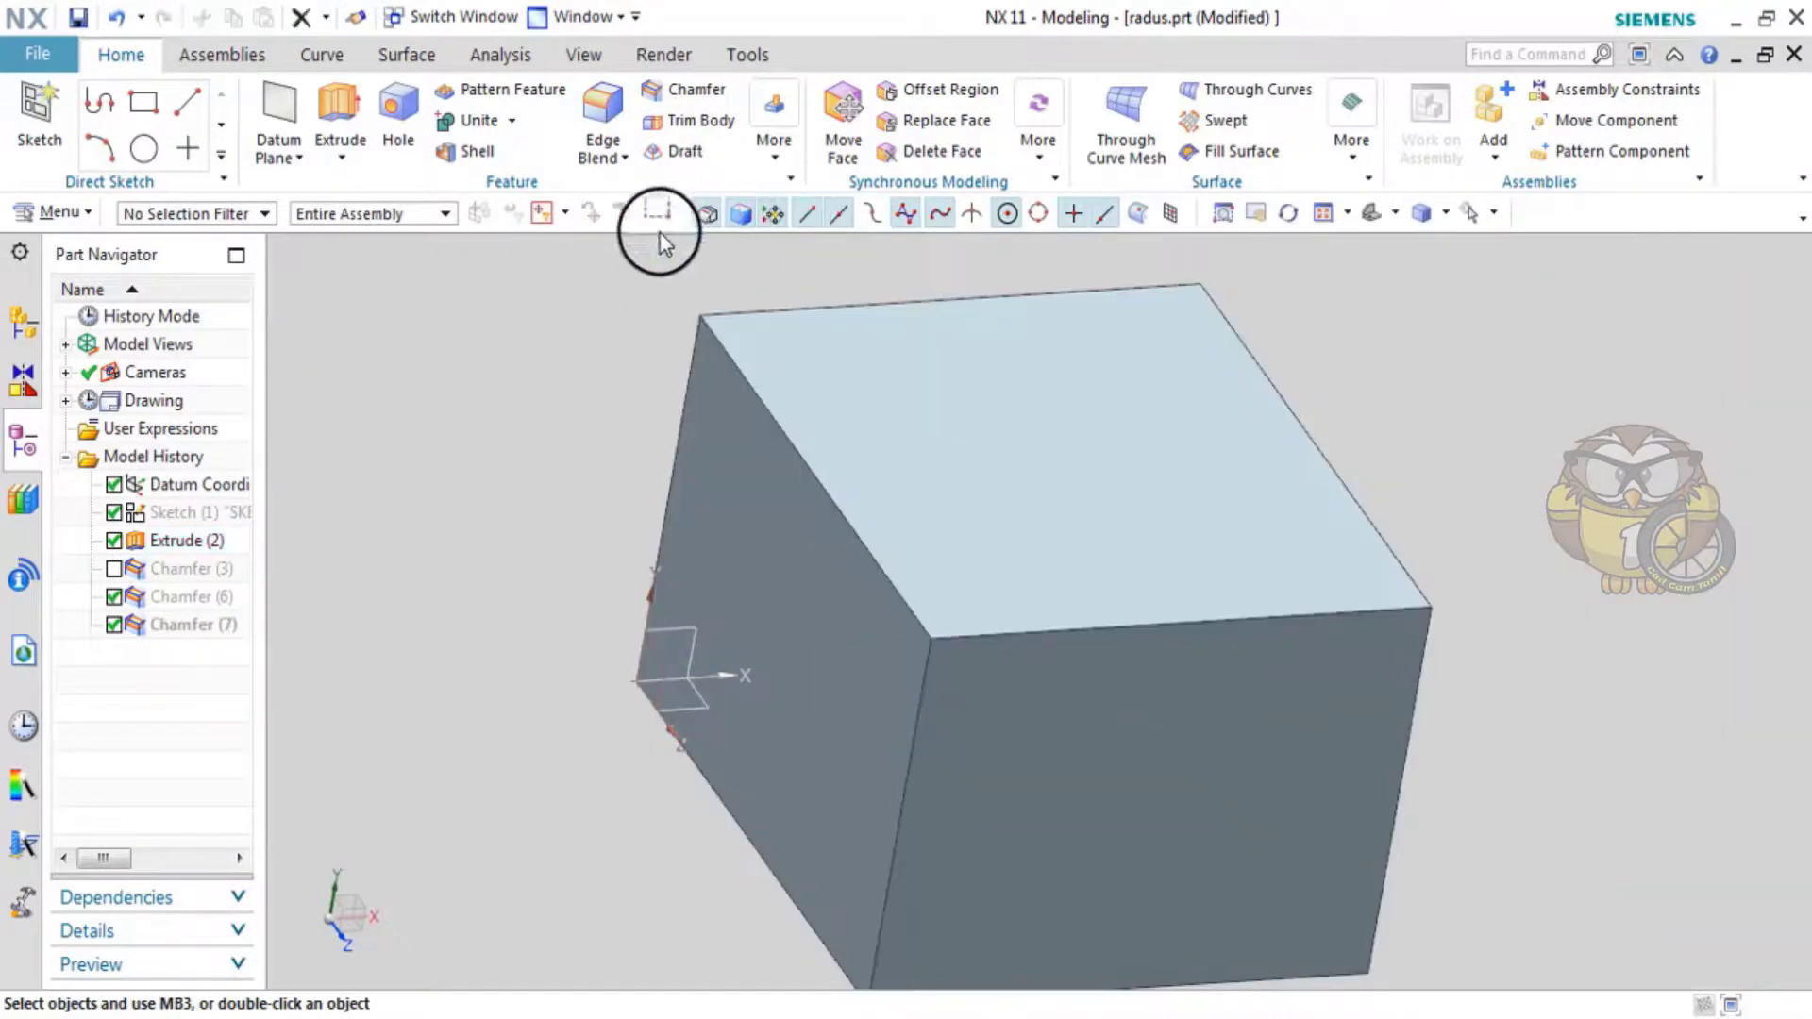
- Start a chamfer and set Curve Rule to Body Edges, after briefly choosing Feature Intersection Edges
{"action": "left_click", "coordinate": [663, 91]}
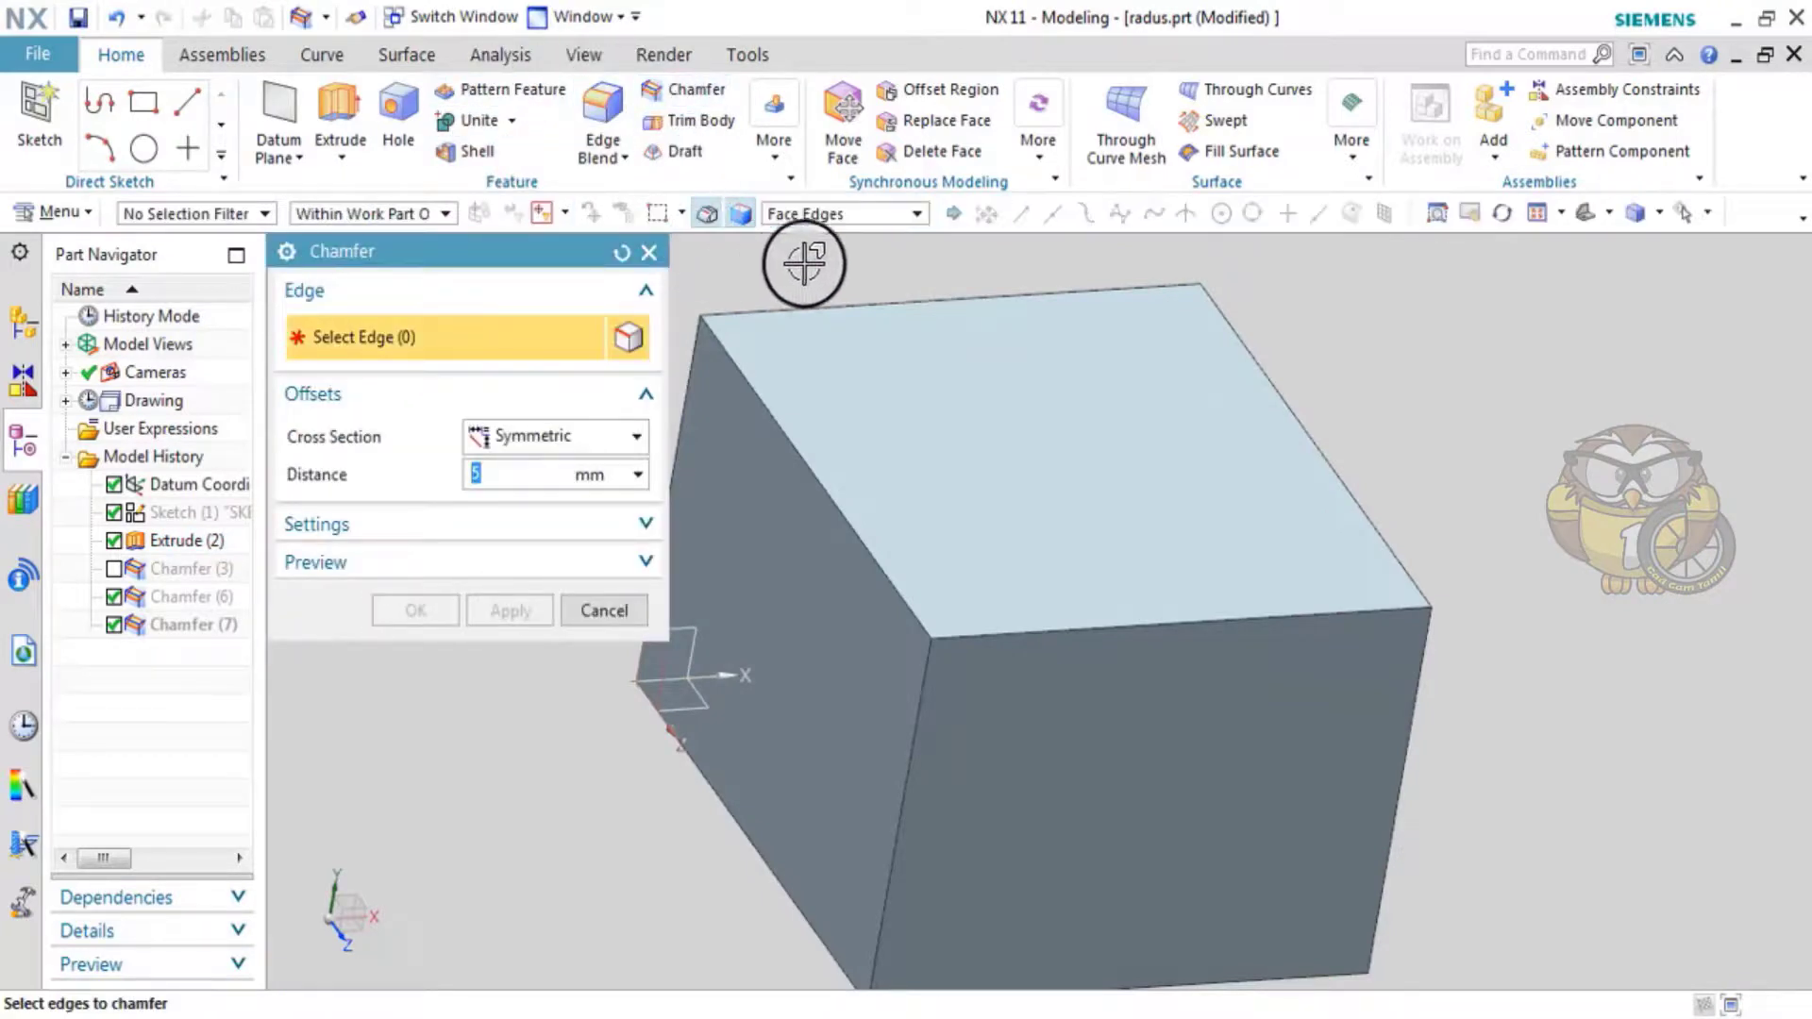
{"action": "left_click", "coordinate": [887, 215]}
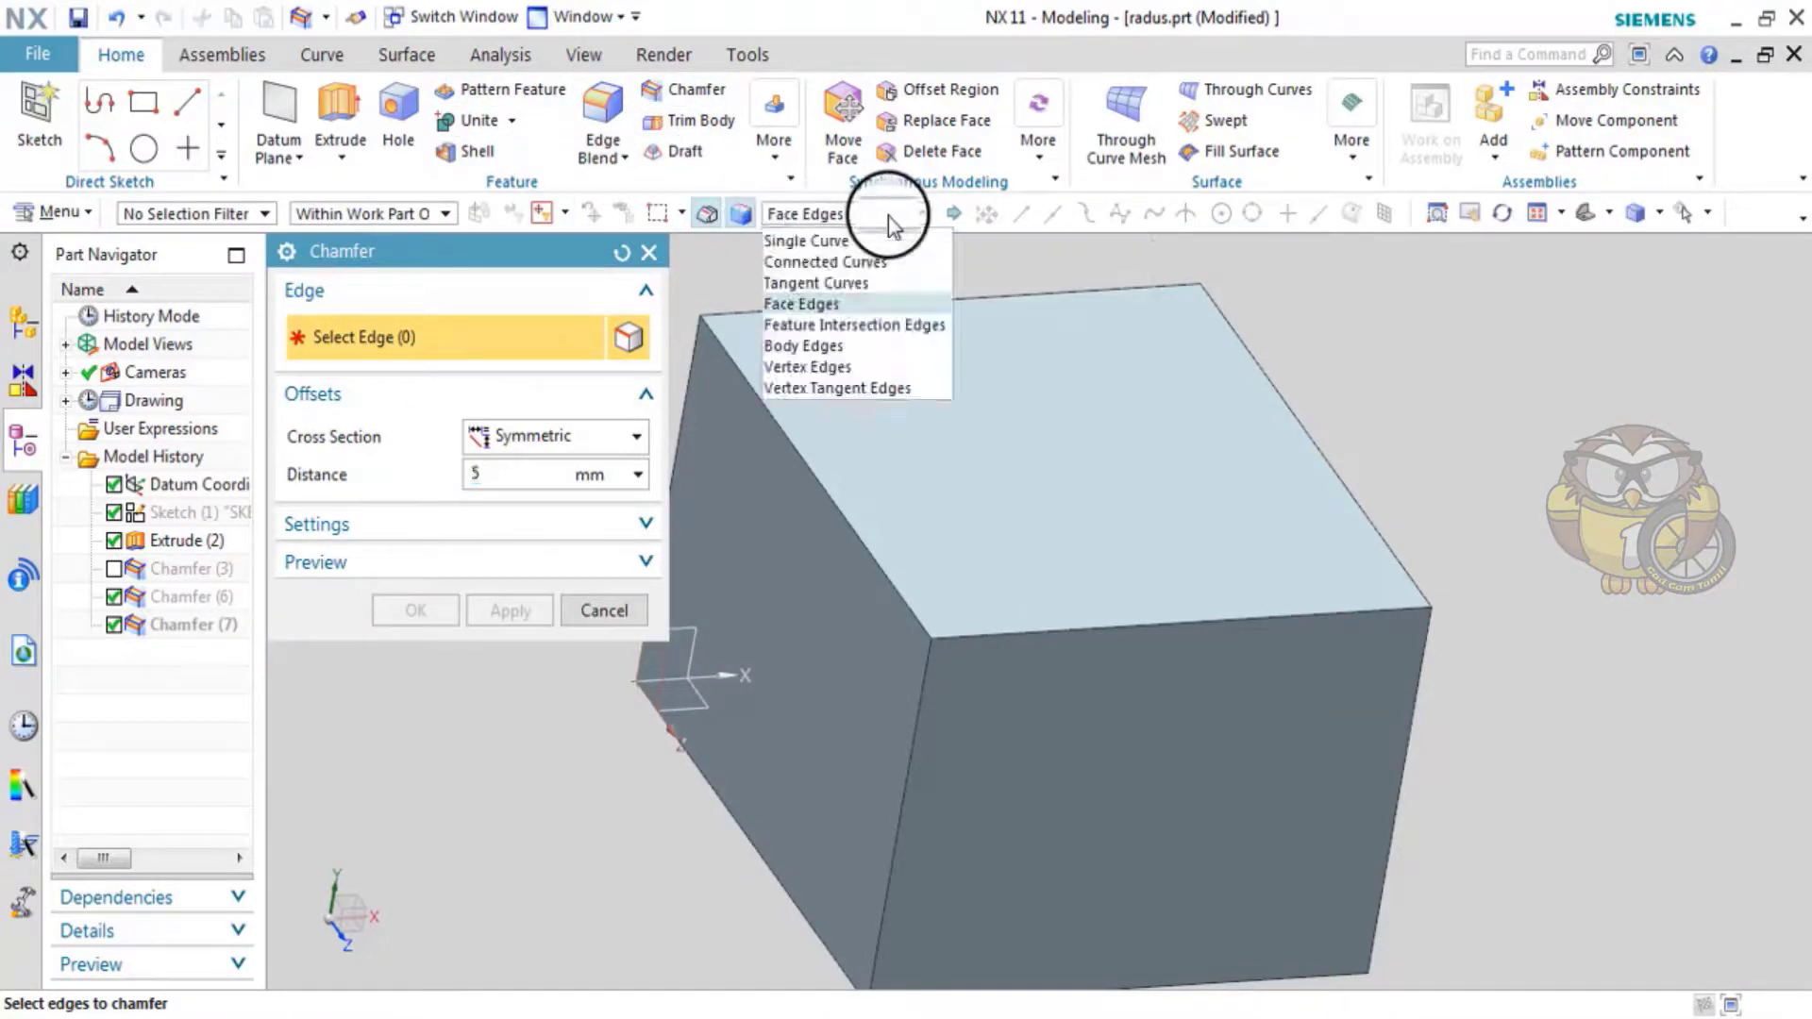
{"action": "left_click", "coordinate": [852, 330]}
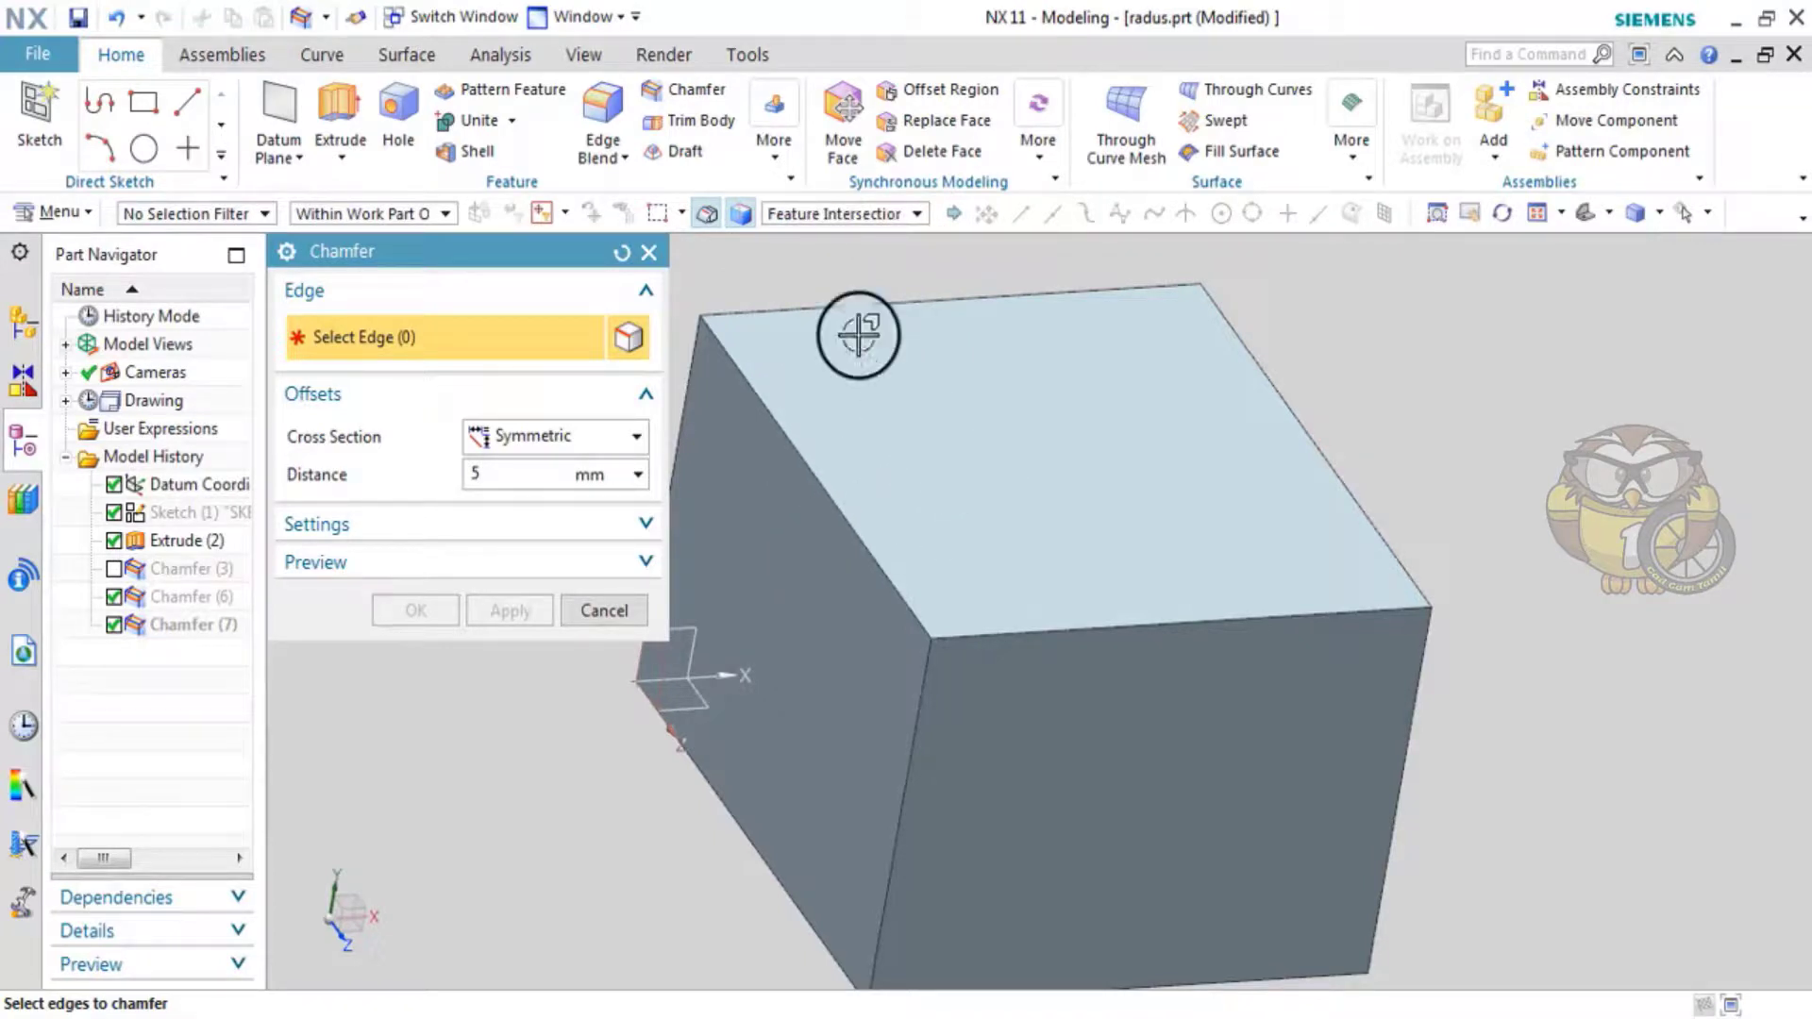
{"action": "left_click", "coordinate": [913, 219]}
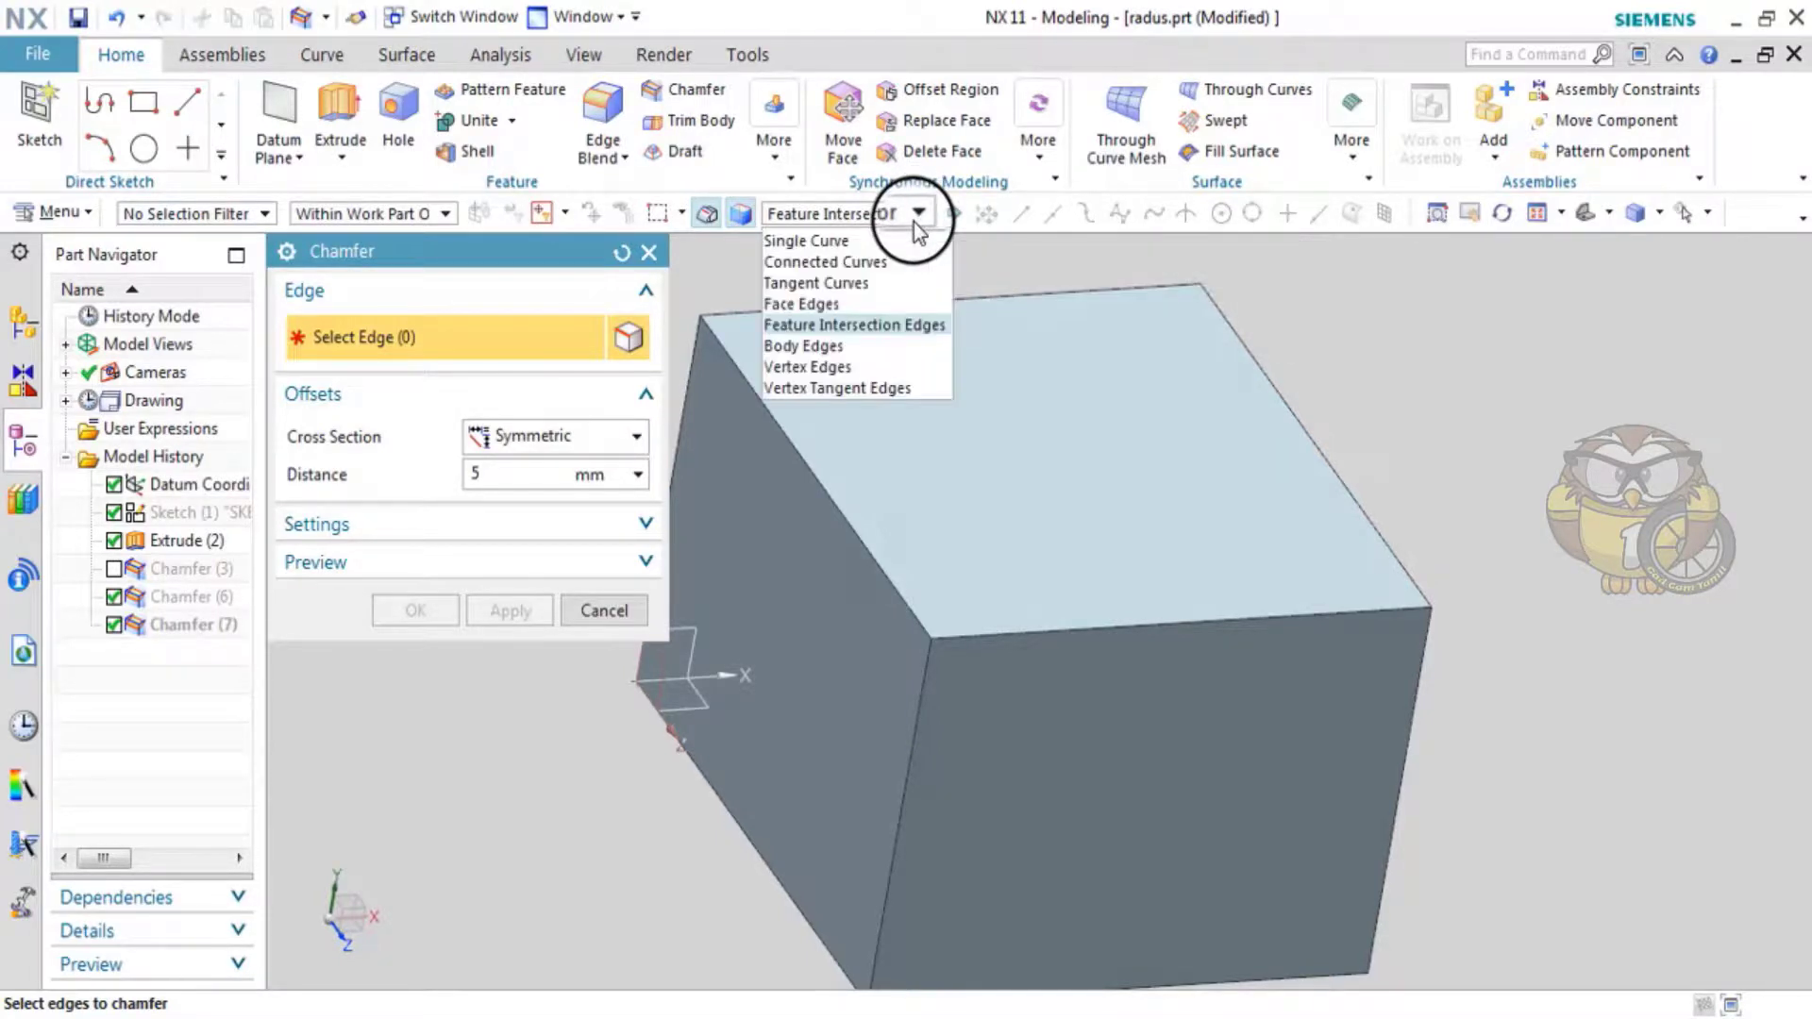
{"action": "left_click", "coordinate": [834, 356]}
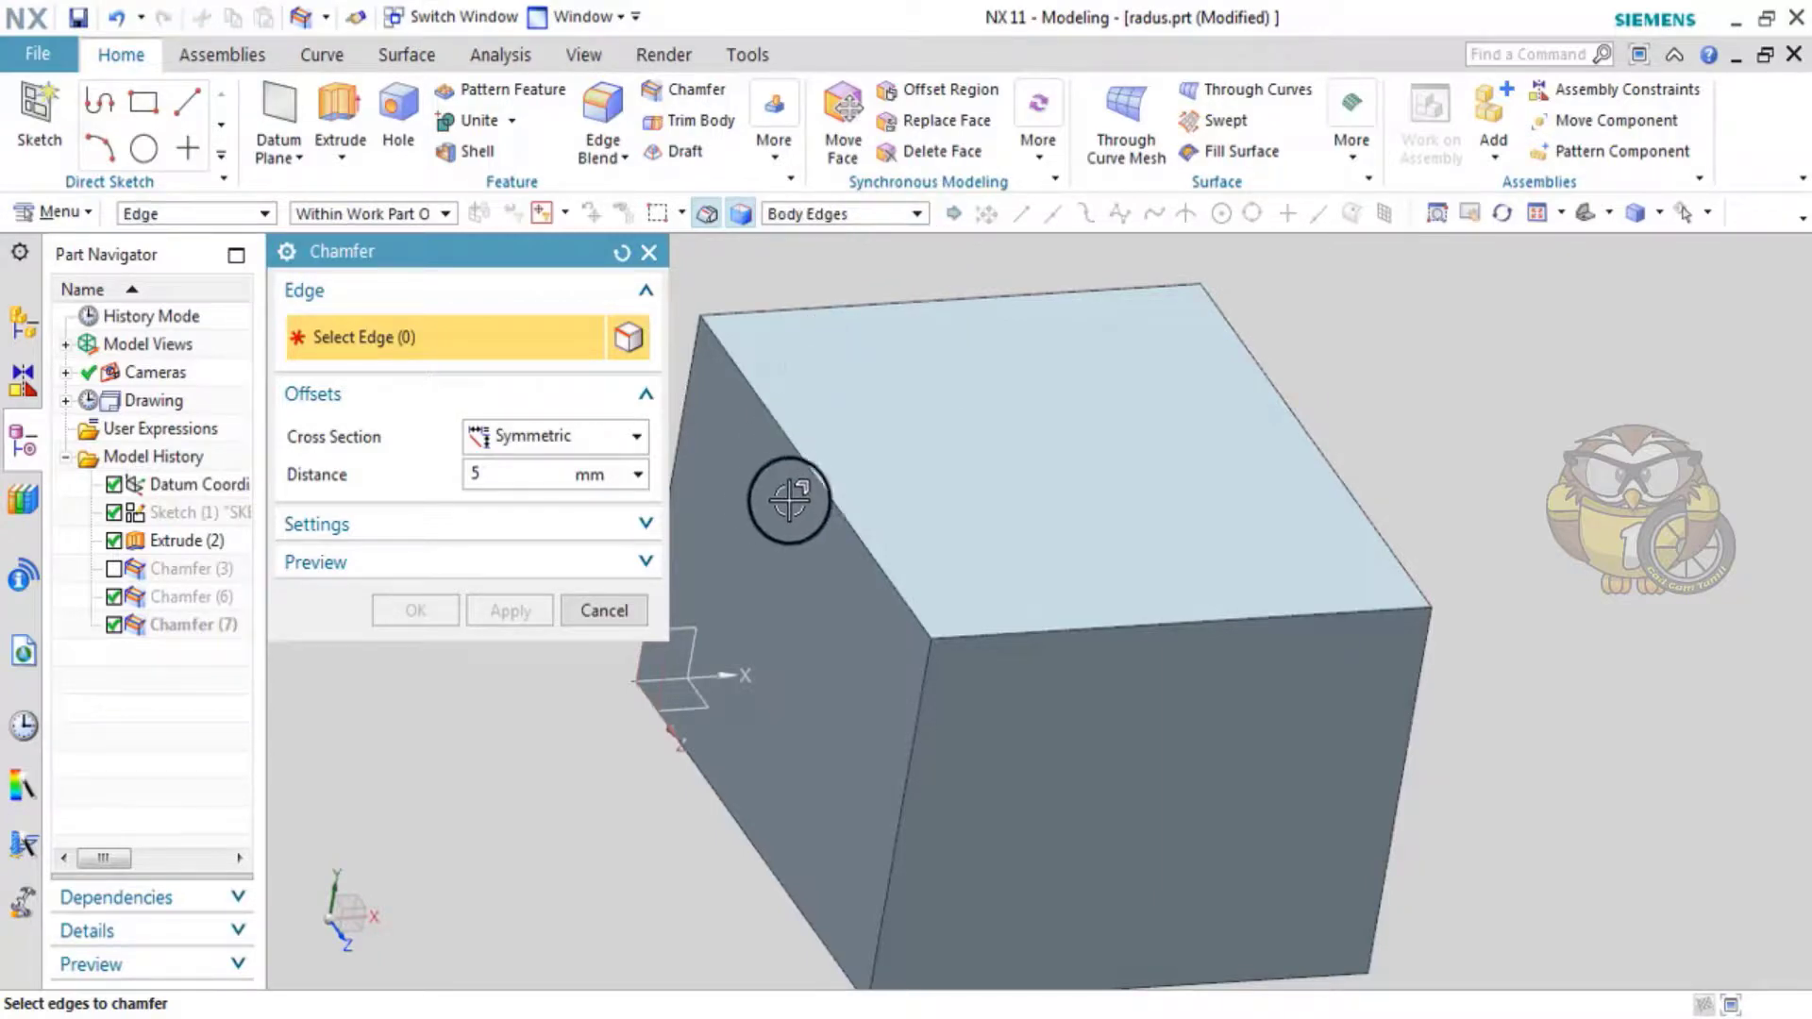
- Select all 12 cube edges with one Body Edges pick and preview a 10 mm distance
{"action": "left_click", "coordinate": [873, 489]}
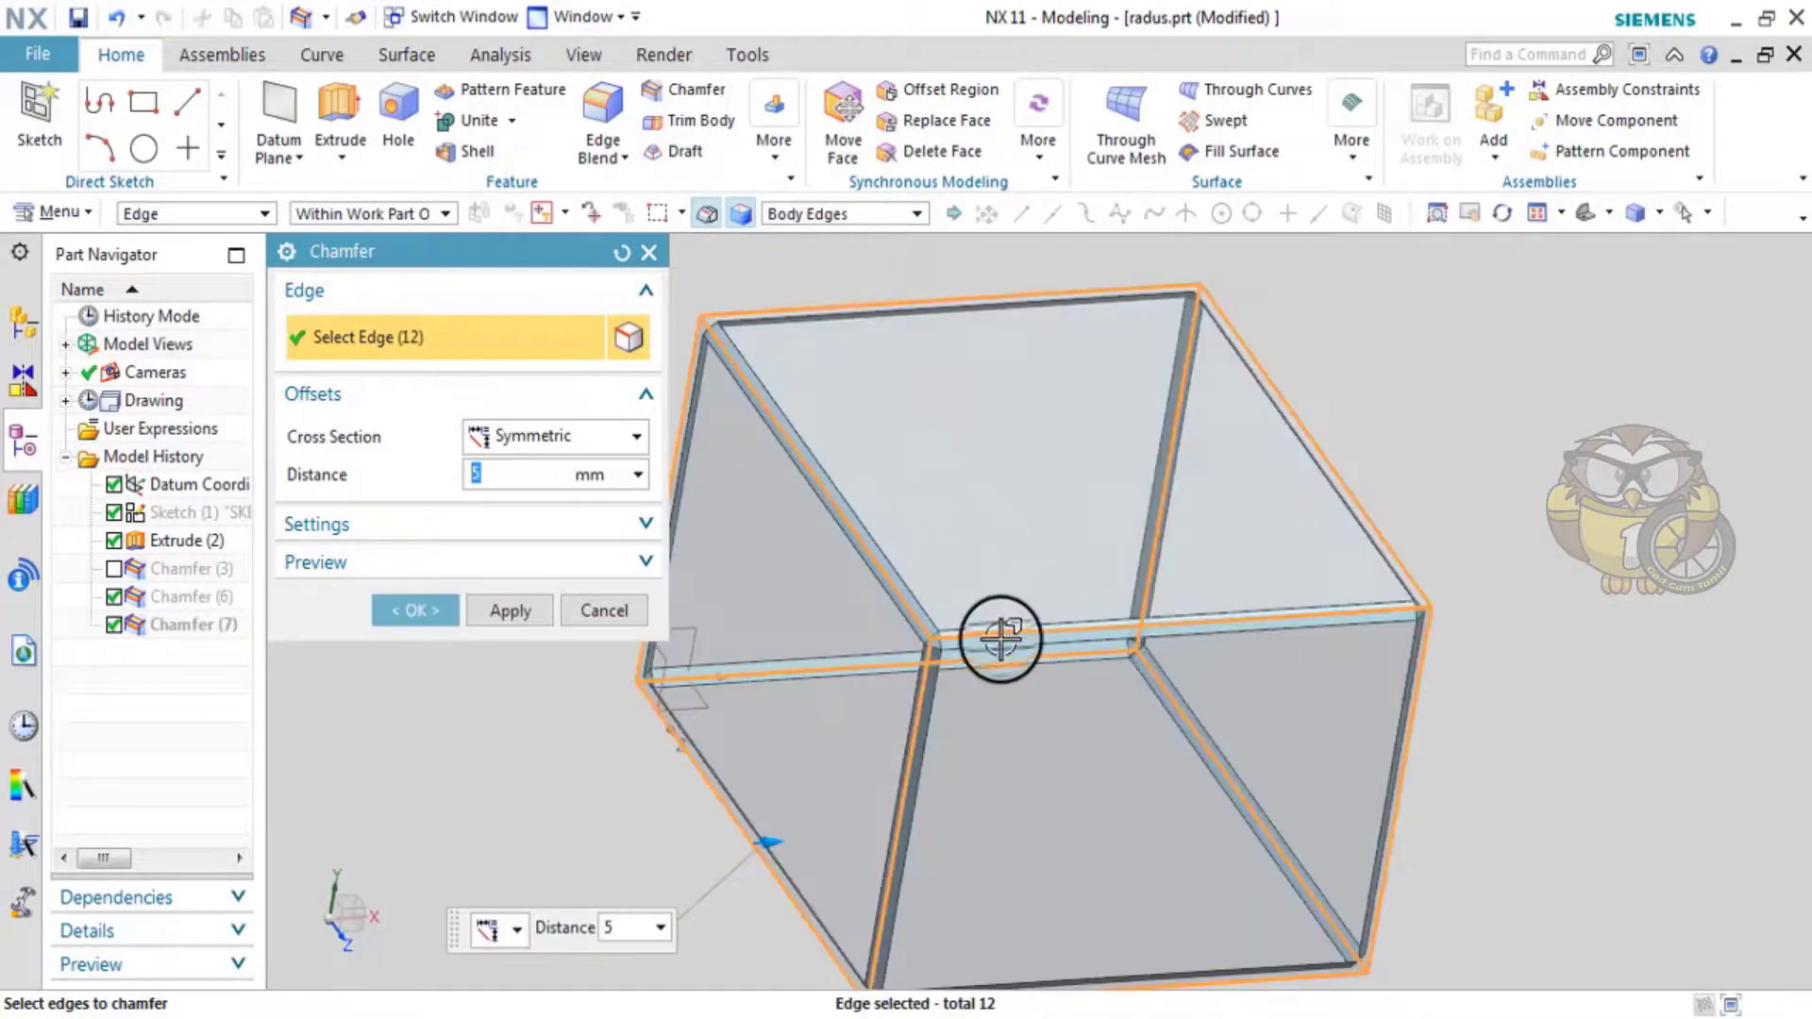
{"action": "scroll", "coordinate": [874, 597], "scroll_direction": "down", "scroll_amount": 2}
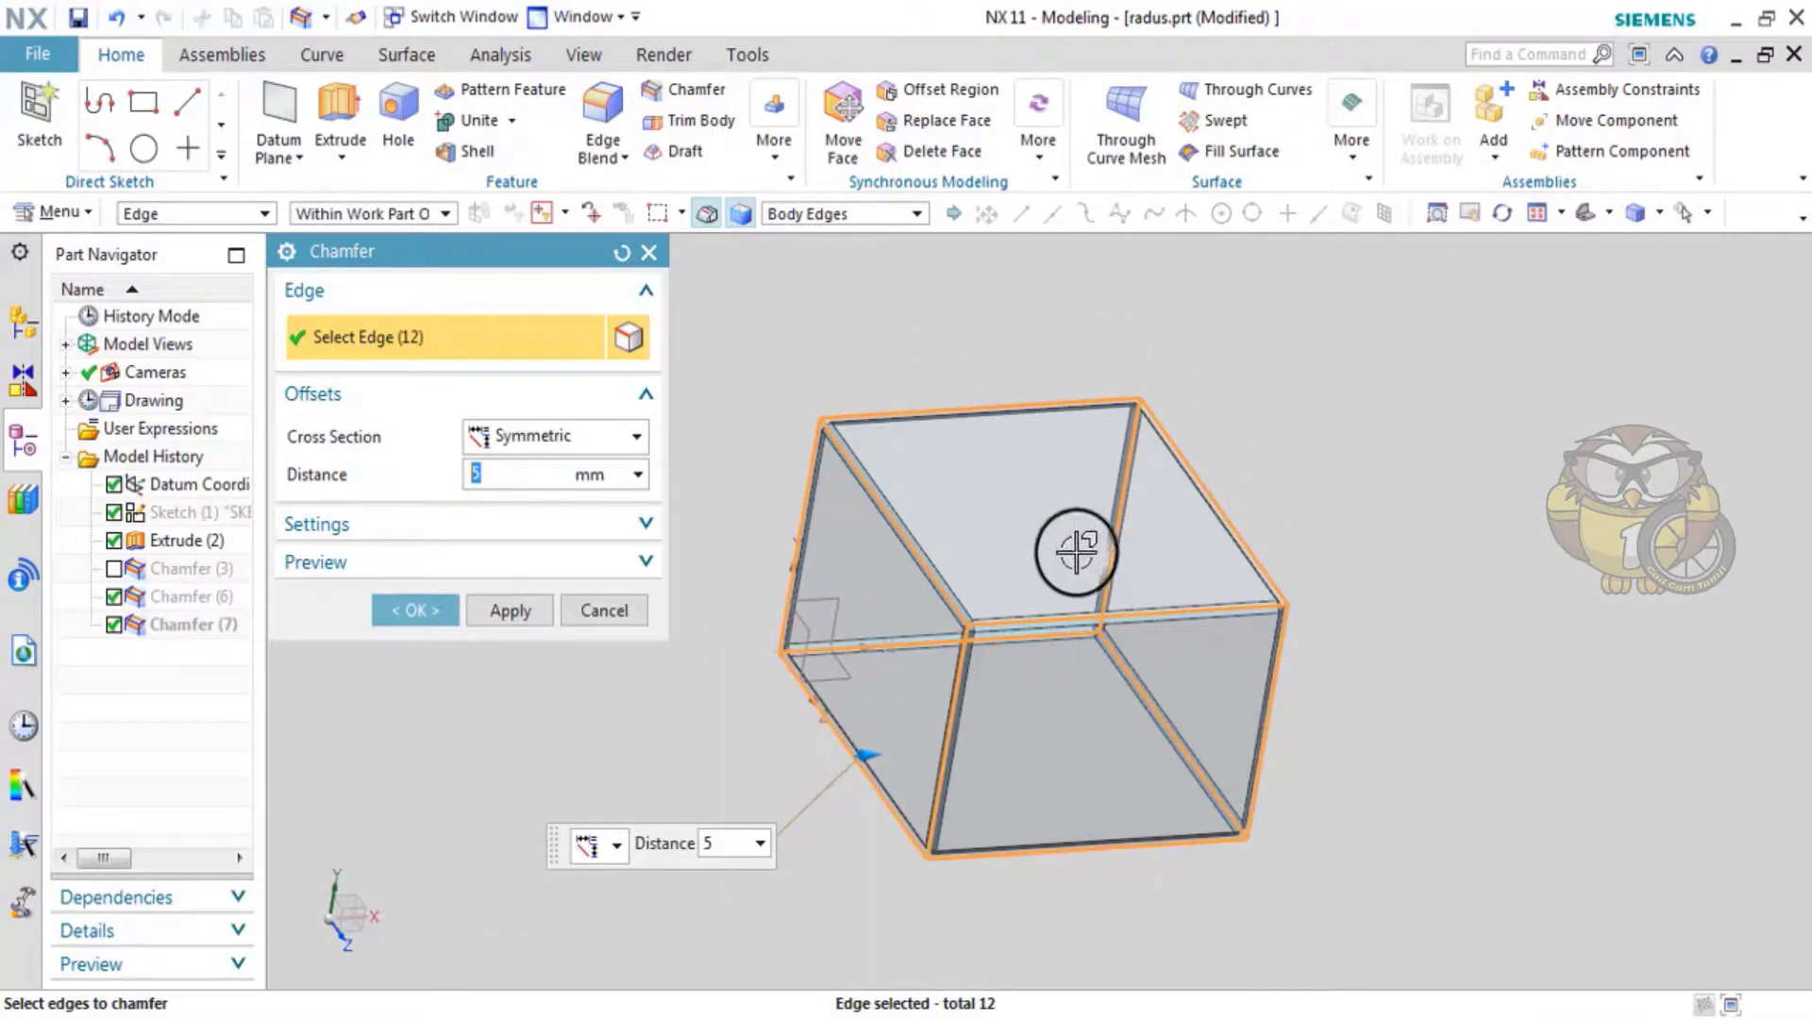
{"action": "scroll", "coordinate": [898, 533], "scroll_direction": "up", "scroll_amount": 2}
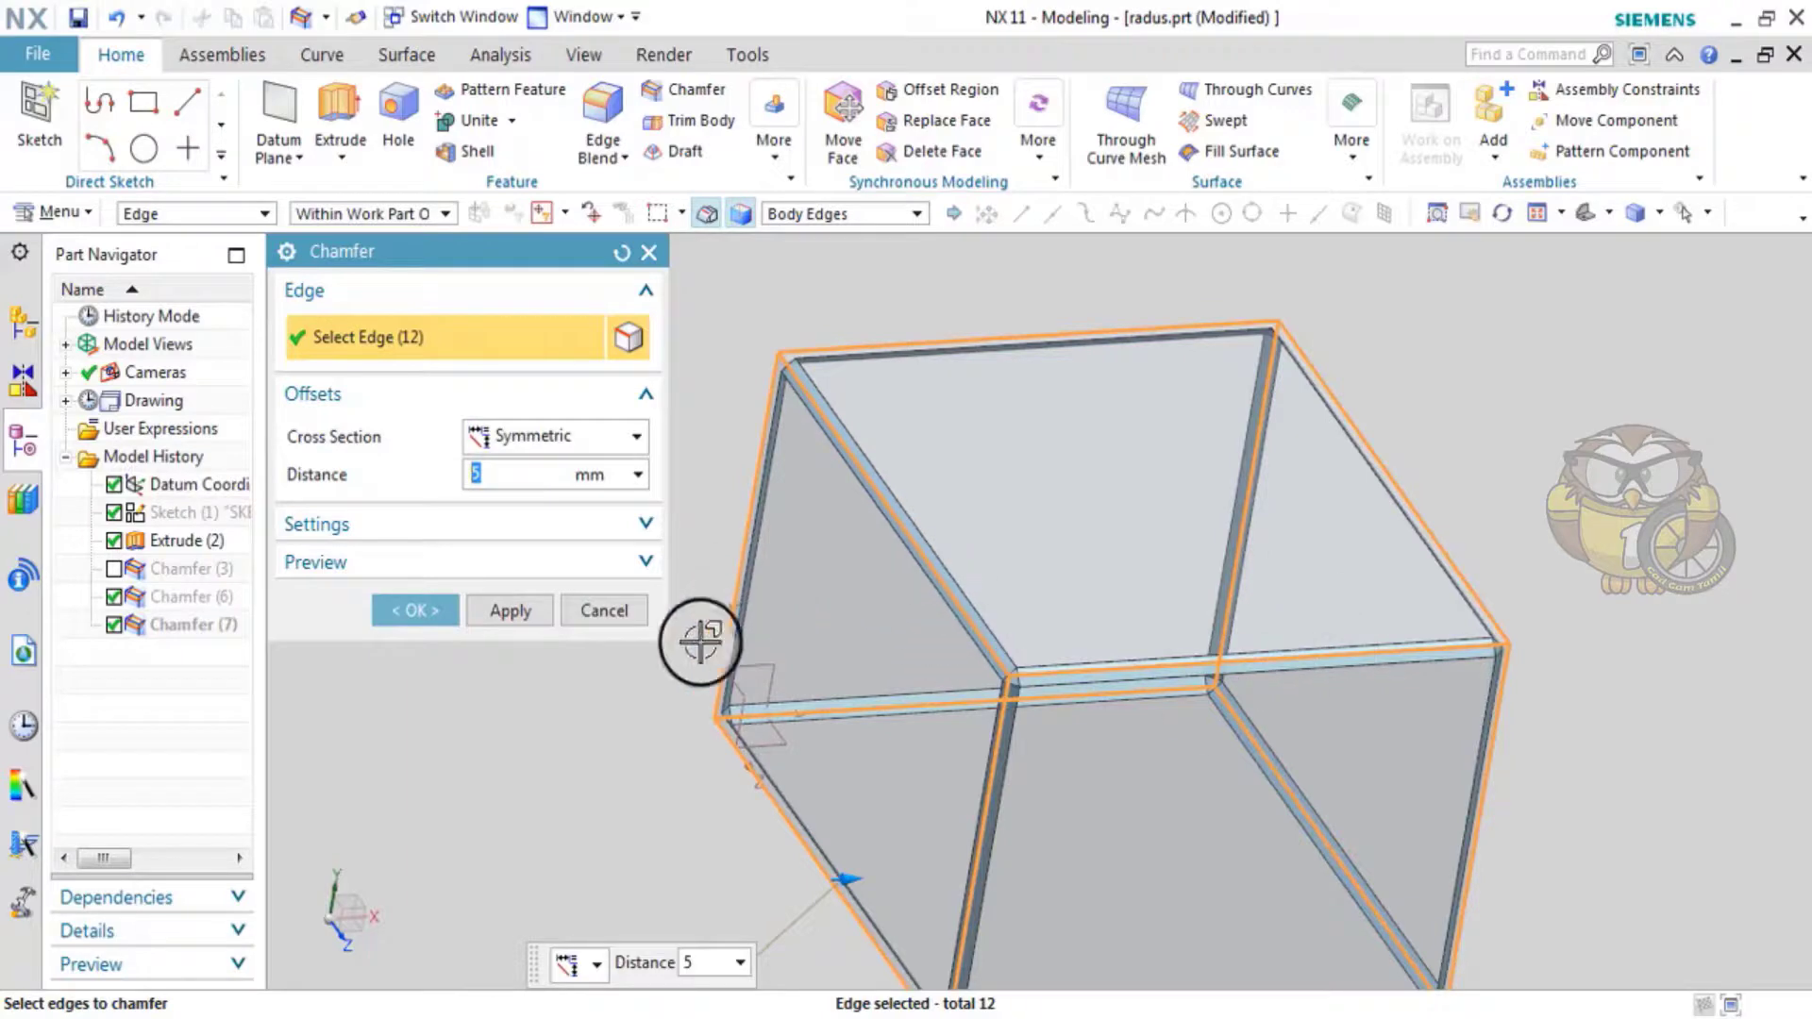
{"action": "type", "text": "10"}
{"action": "key", "text": "Return"}
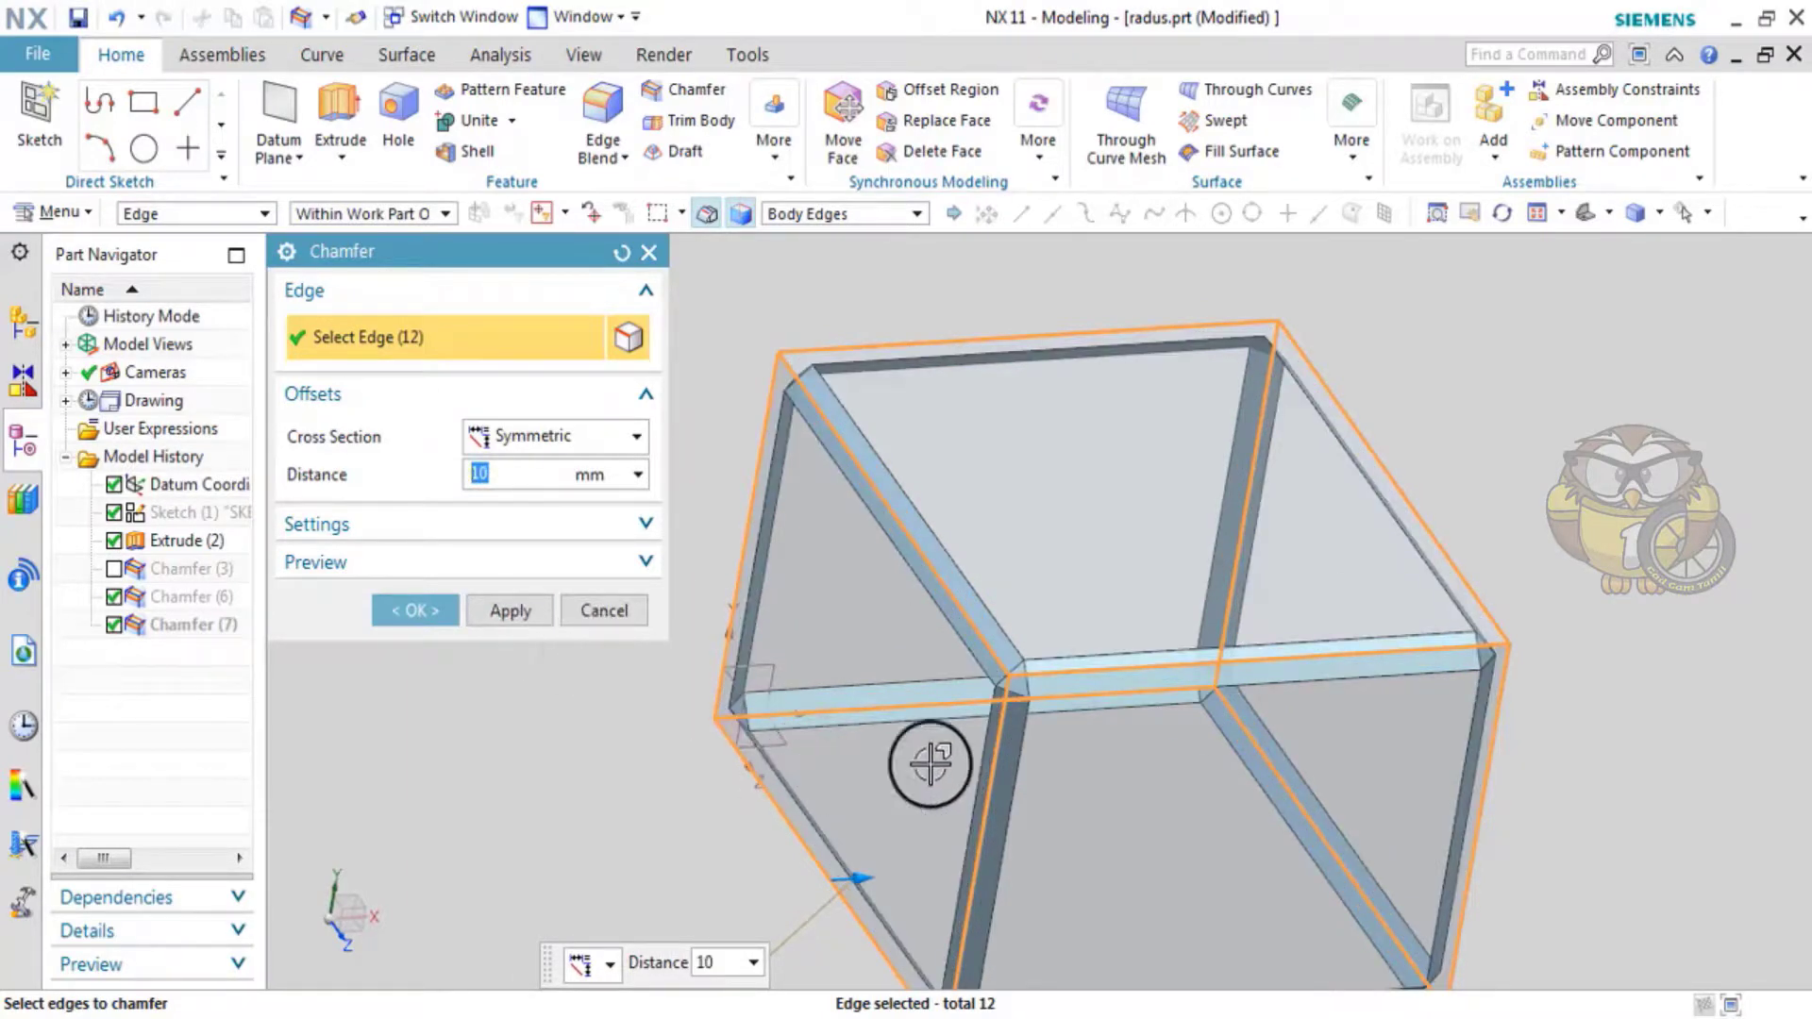
{"action": "scroll", "coordinate": [1101, 647], "scroll_direction": "down", "scroll_amount": 2}
{"action": "scroll", "coordinate": [1077, 687], "scroll_direction": "up", "scroll_amount": 2}
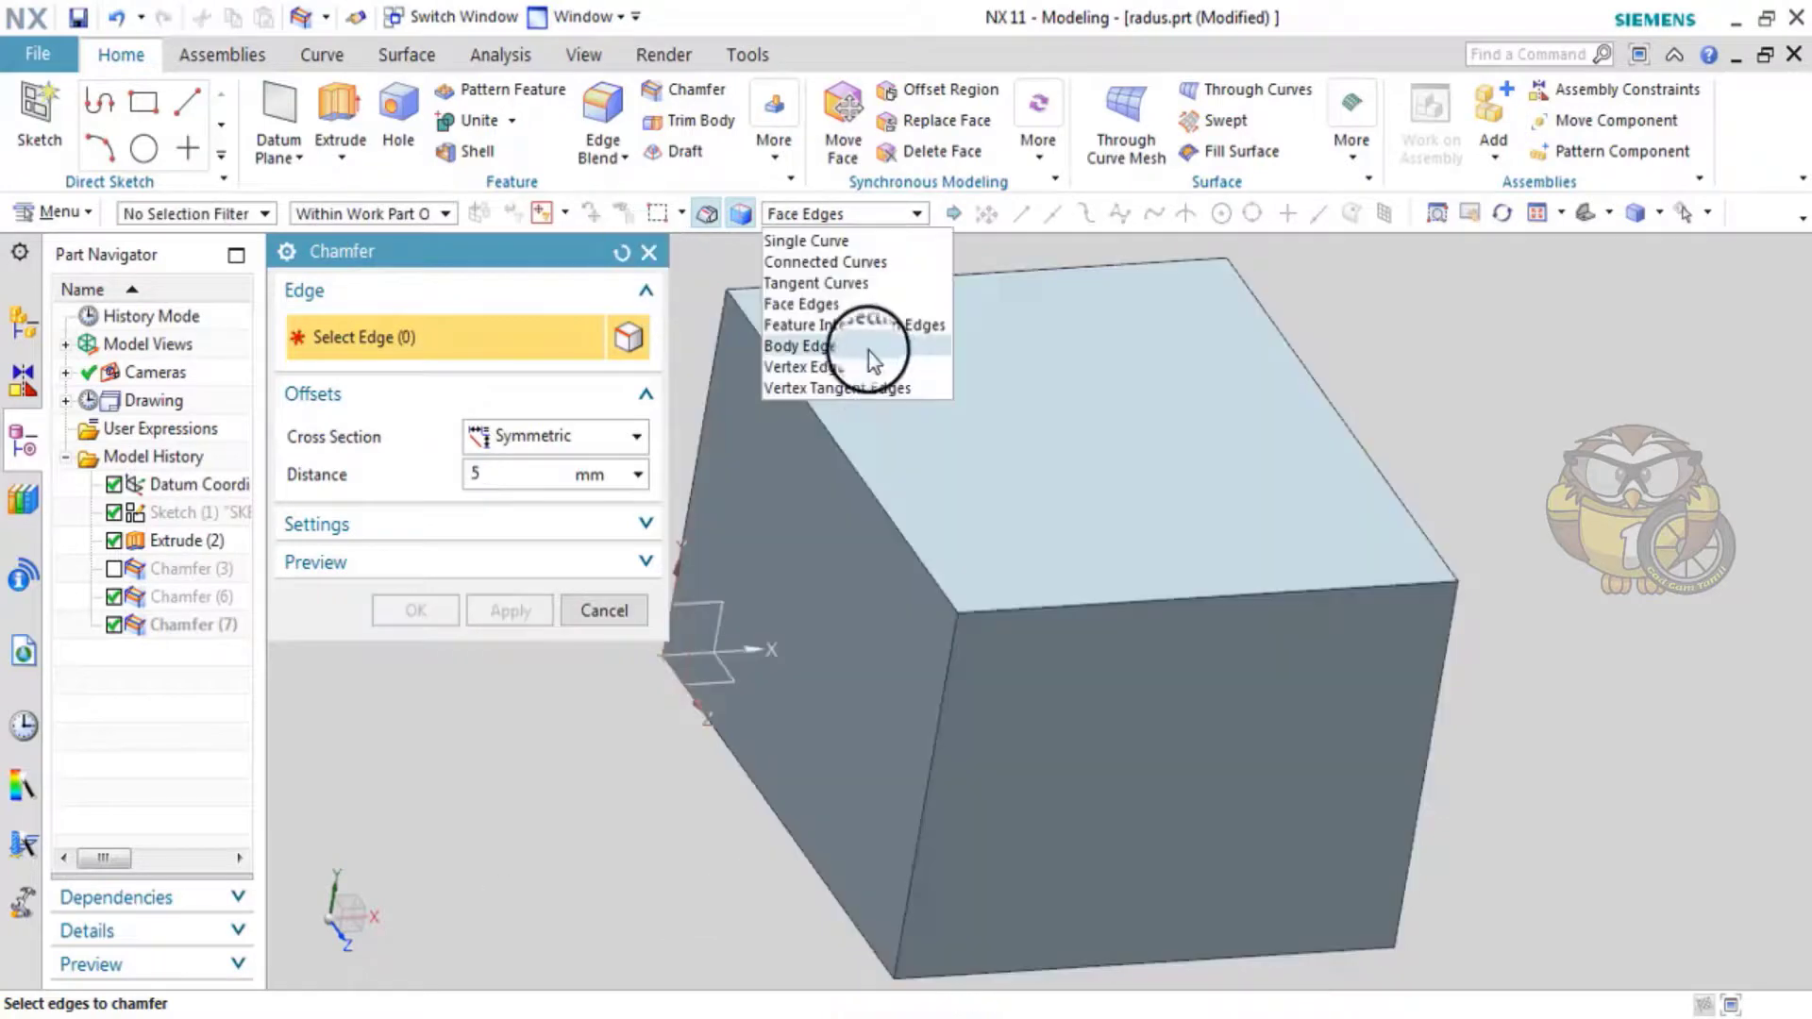
- Pick the front corner's three edges with Vertex Edges, preview 26 mm, then reset
{"action": "left_click", "coordinate": [856, 367]}
{"action": "left_click", "coordinate": [973, 604]}
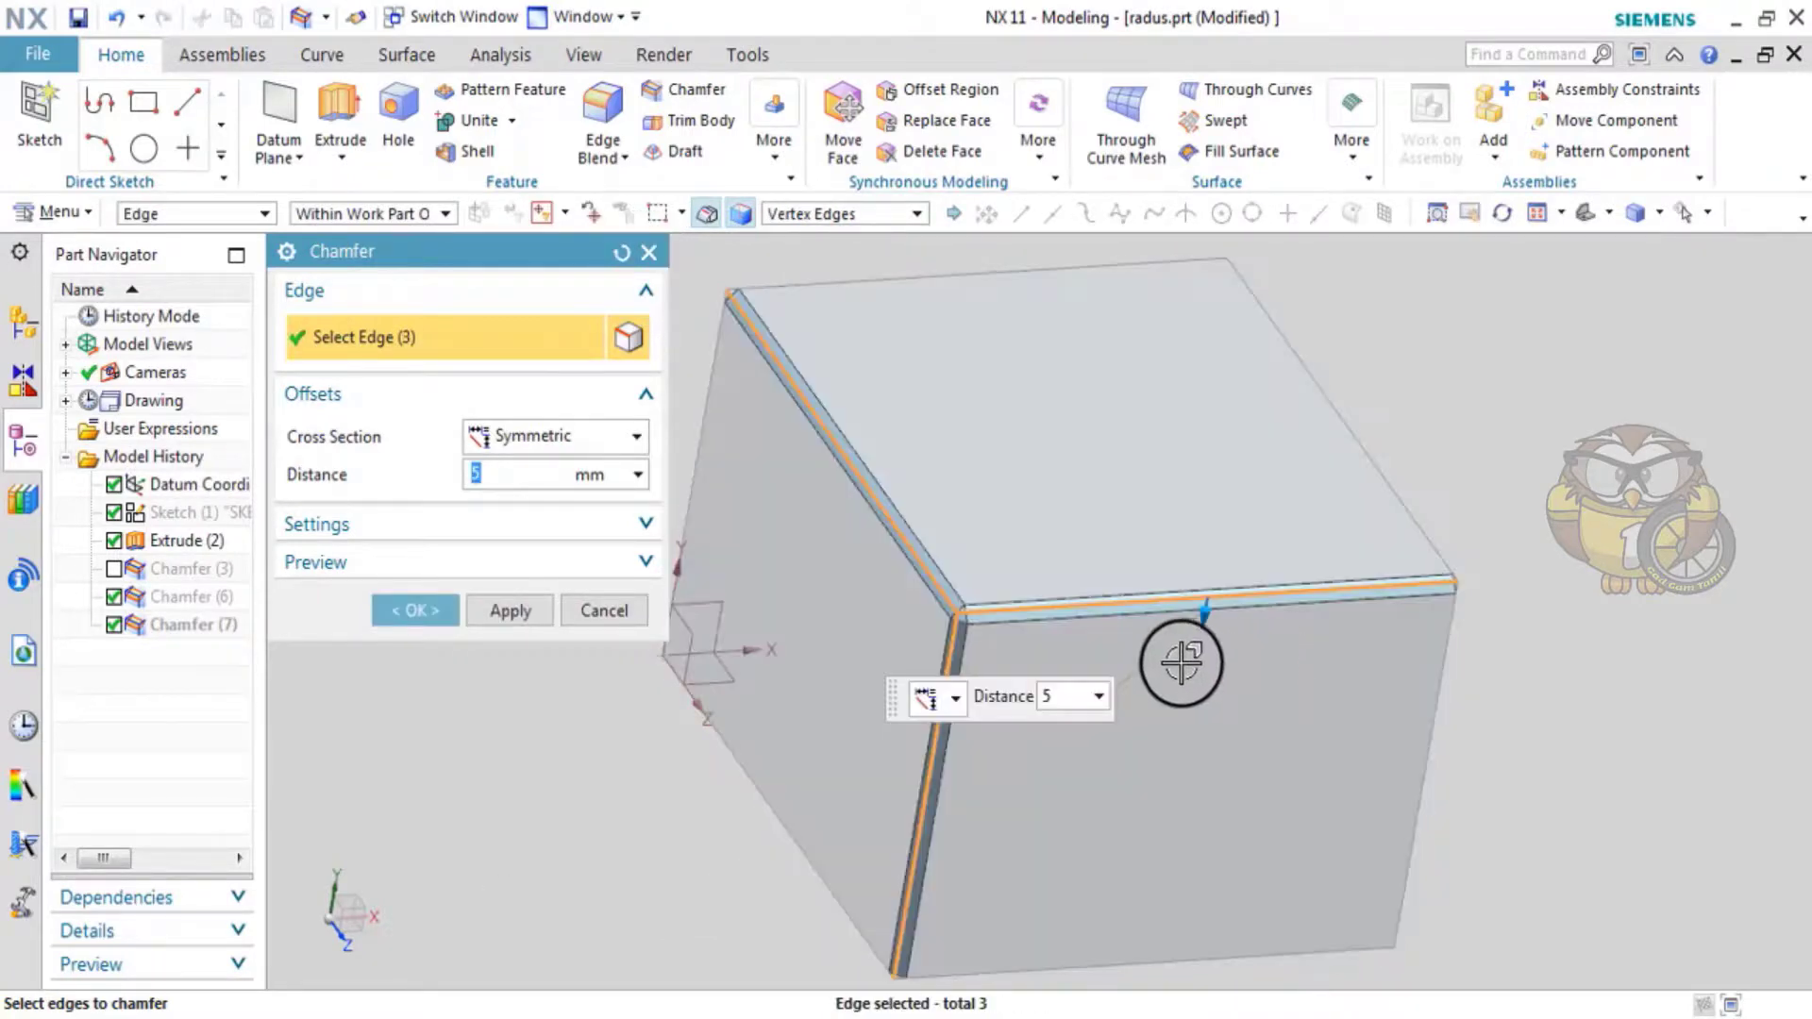
{"action": "scroll", "coordinate": [972, 599], "scroll_direction": "down", "scroll_amount": 1}
{"action": "scroll", "coordinate": [968, 578], "scroll_direction": "down", "scroll_amount": 3}
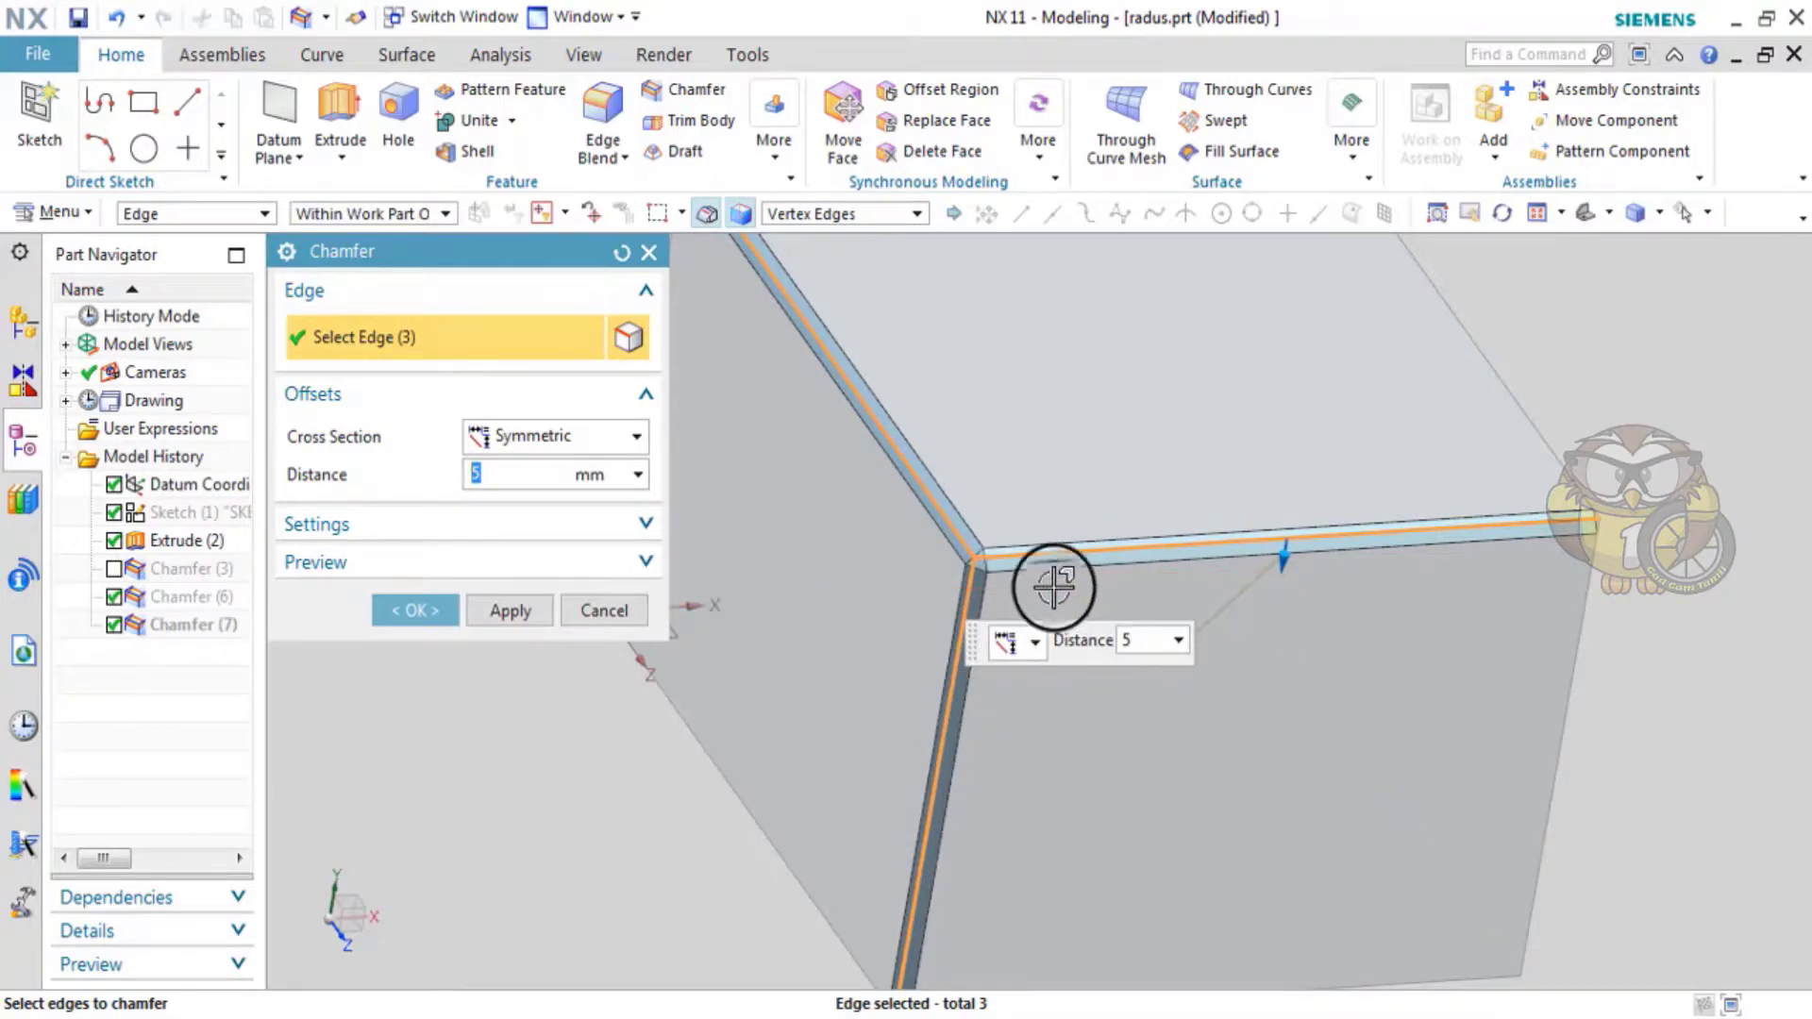
{"action": "scroll", "coordinate": [1076, 594], "scroll_direction": "down", "scroll_amount": 3}
{"action": "scroll", "coordinate": [1369, 573], "scroll_direction": "up", "scroll_amount": 3}
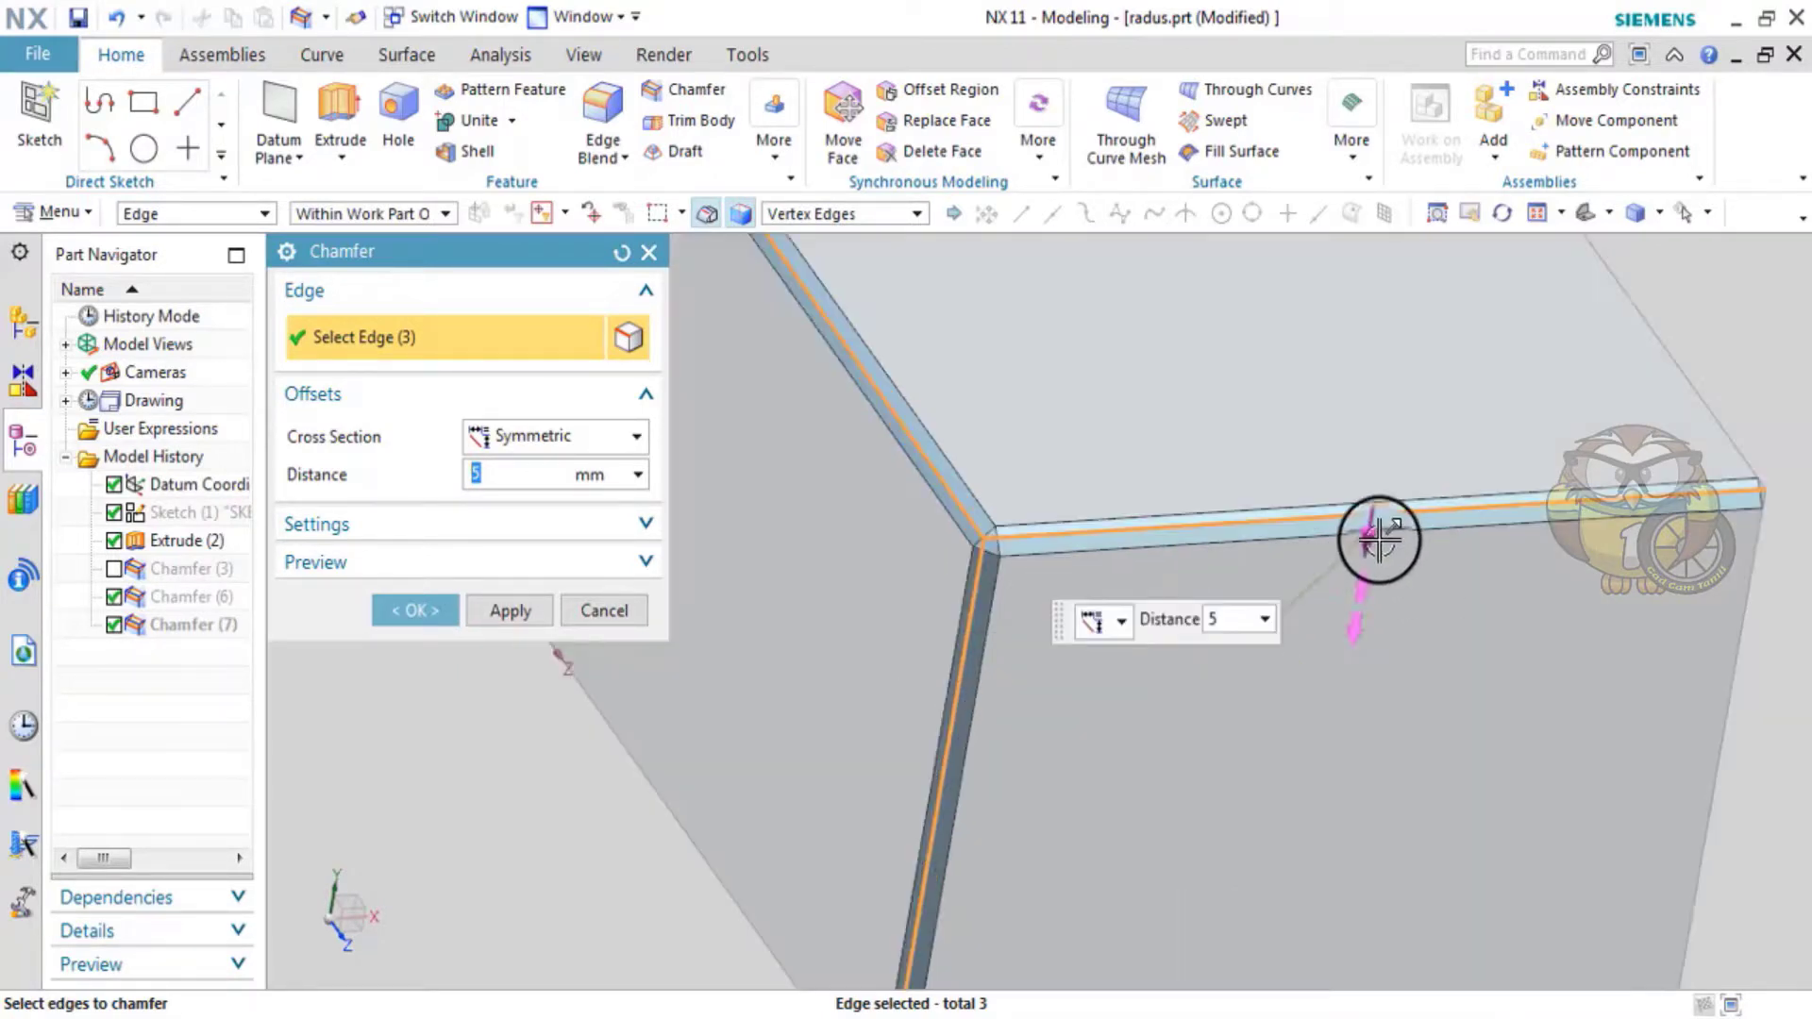
{"action": "left_click_drag", "start_coordinate": [1377, 540], "coordinate": [1387, 624]}
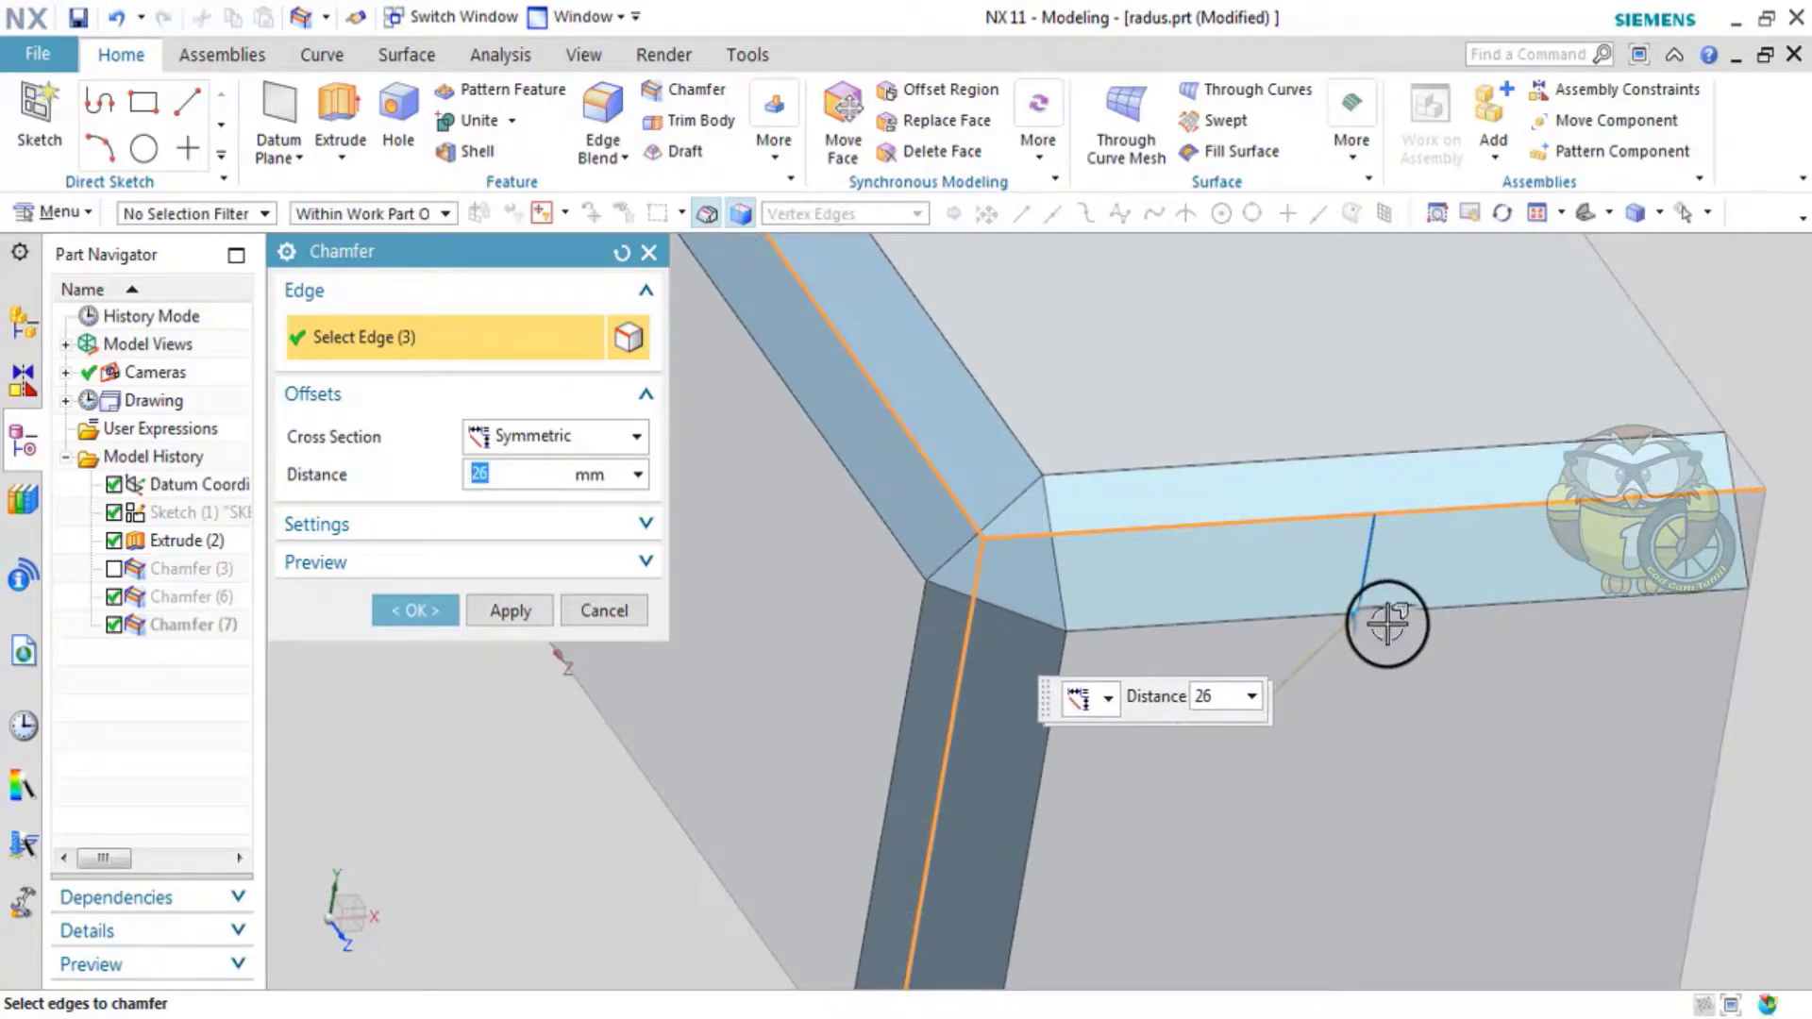
{"action": "scroll", "coordinate": [1387, 624], "scroll_direction": "down", "scroll_amount": 3}
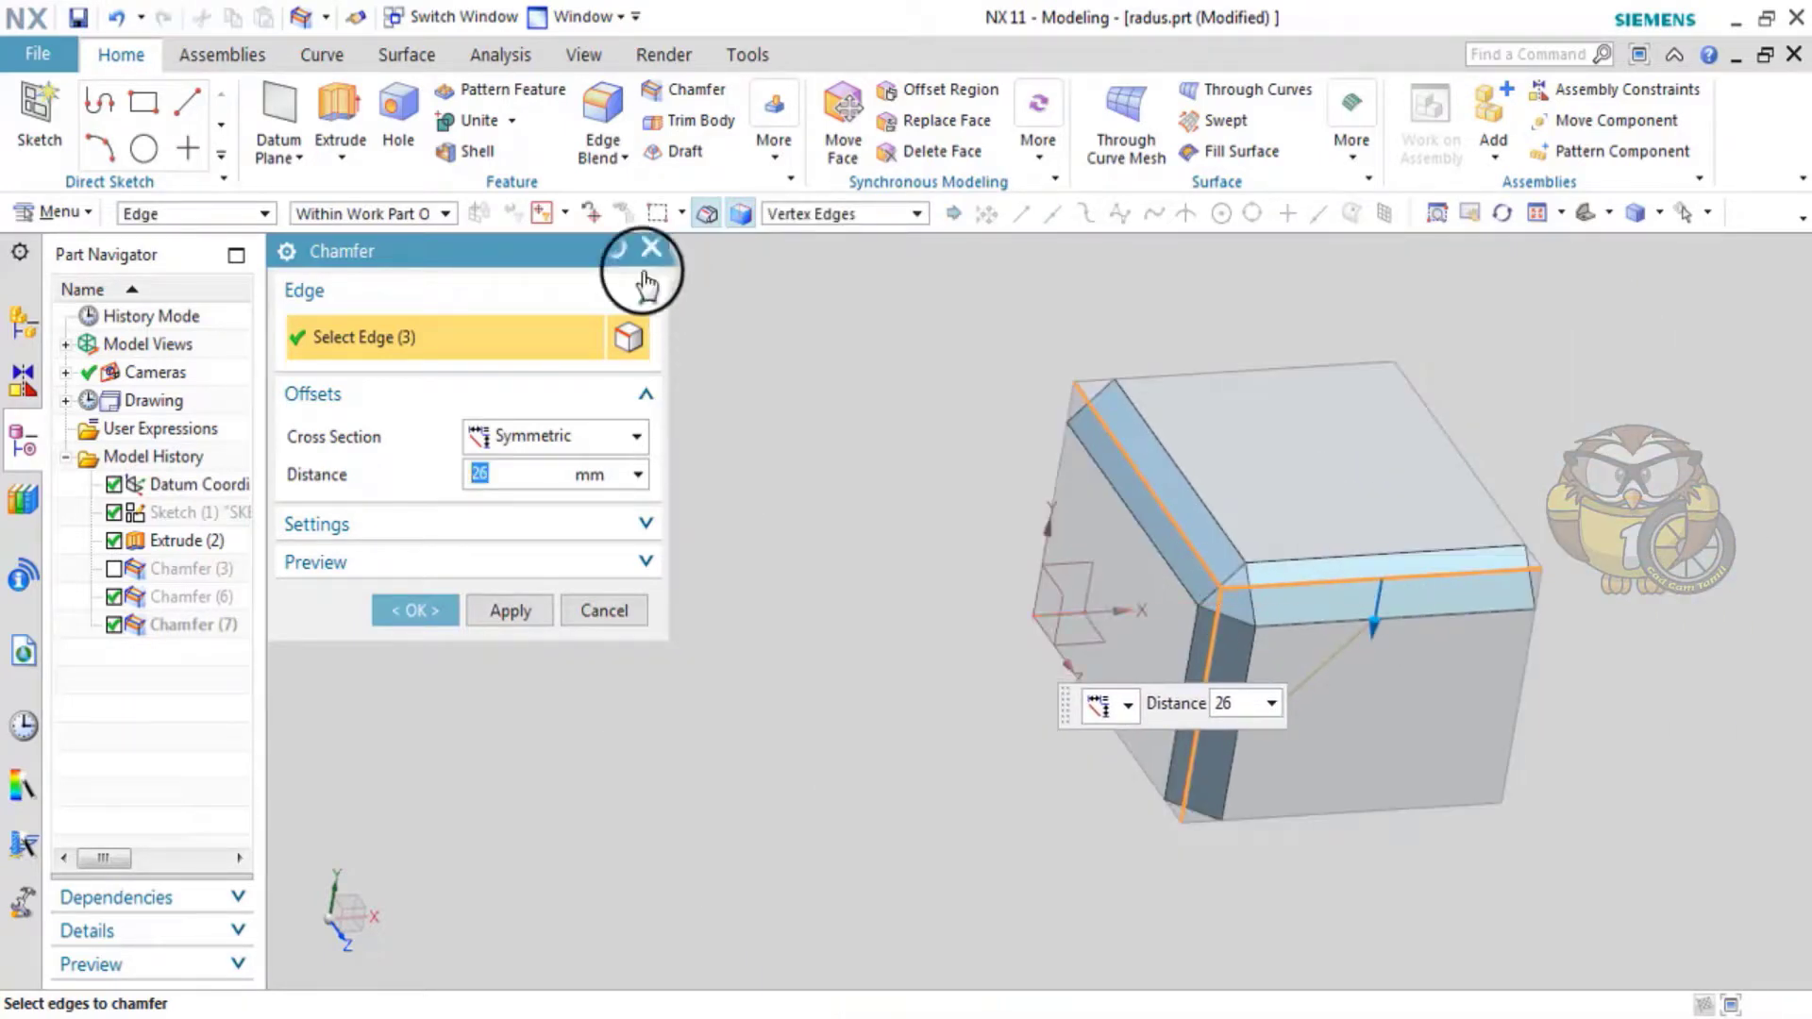
{"action": "left_click", "coordinate": [622, 255]}
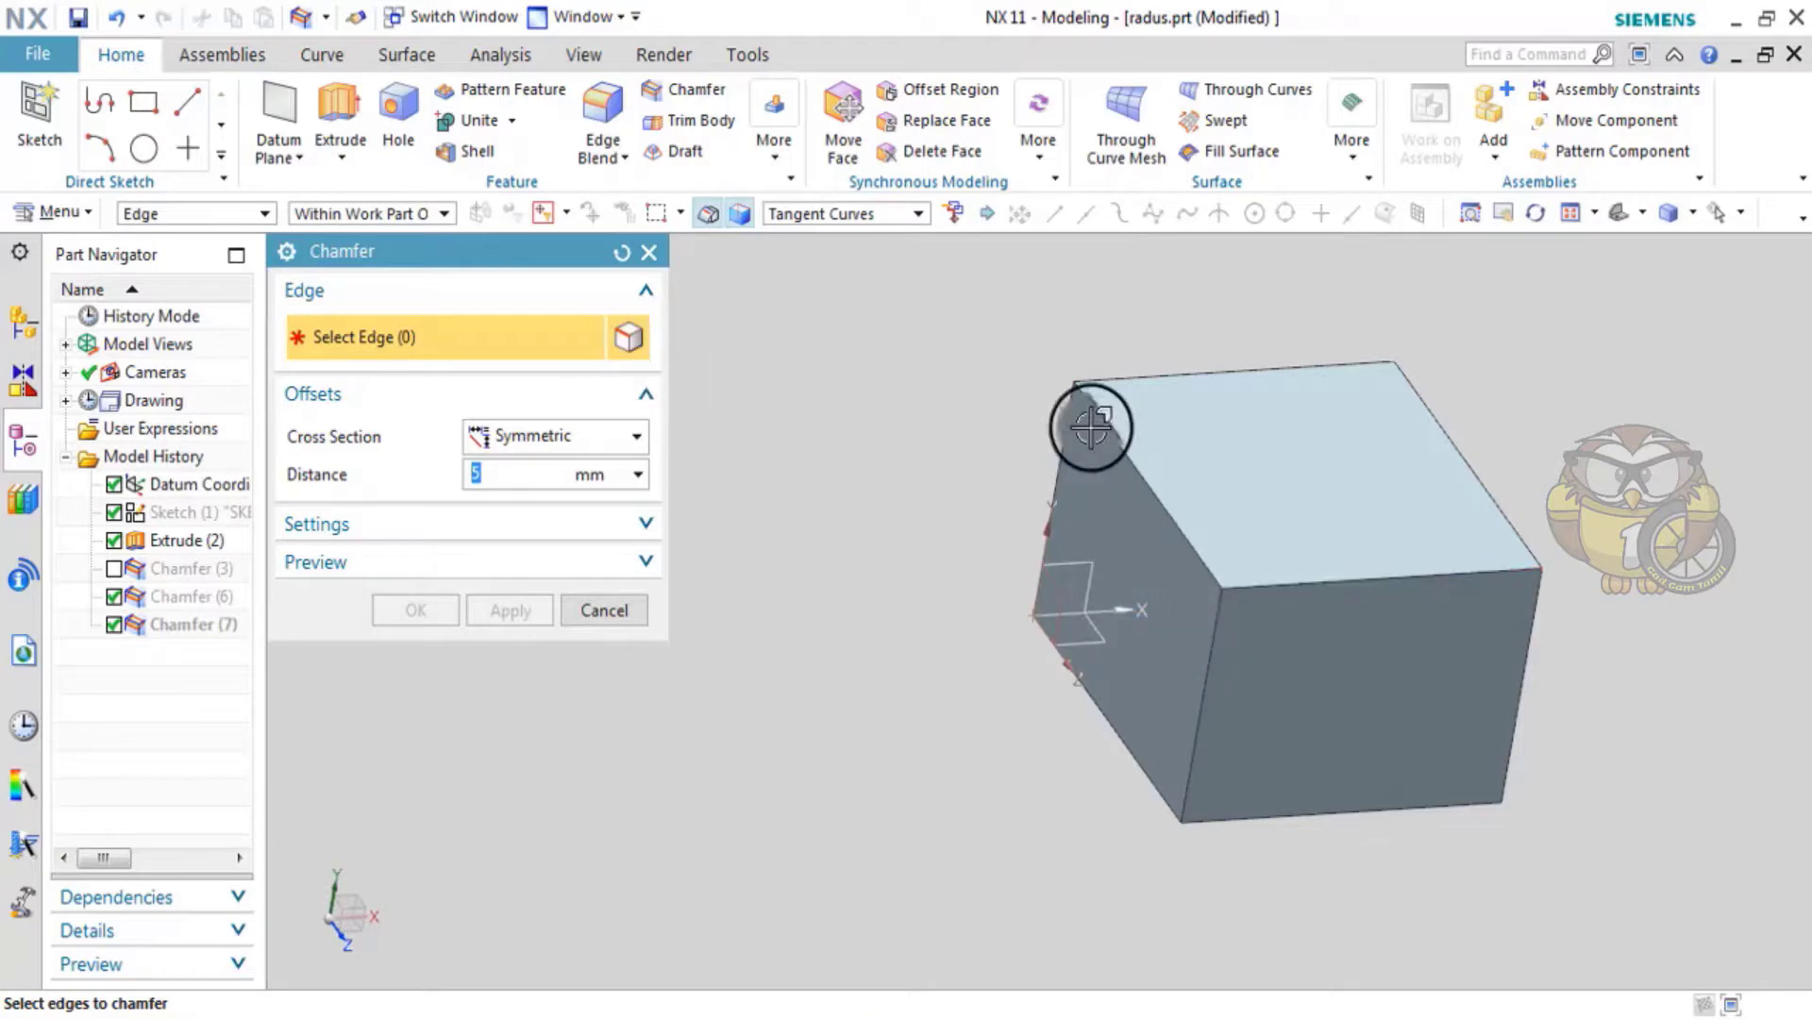
- Set the rule to Vertex Edges and pick the front corner's three edges
{"action": "left_click", "coordinate": [845, 232]}
{"action": "left_click", "coordinate": [813, 347]}
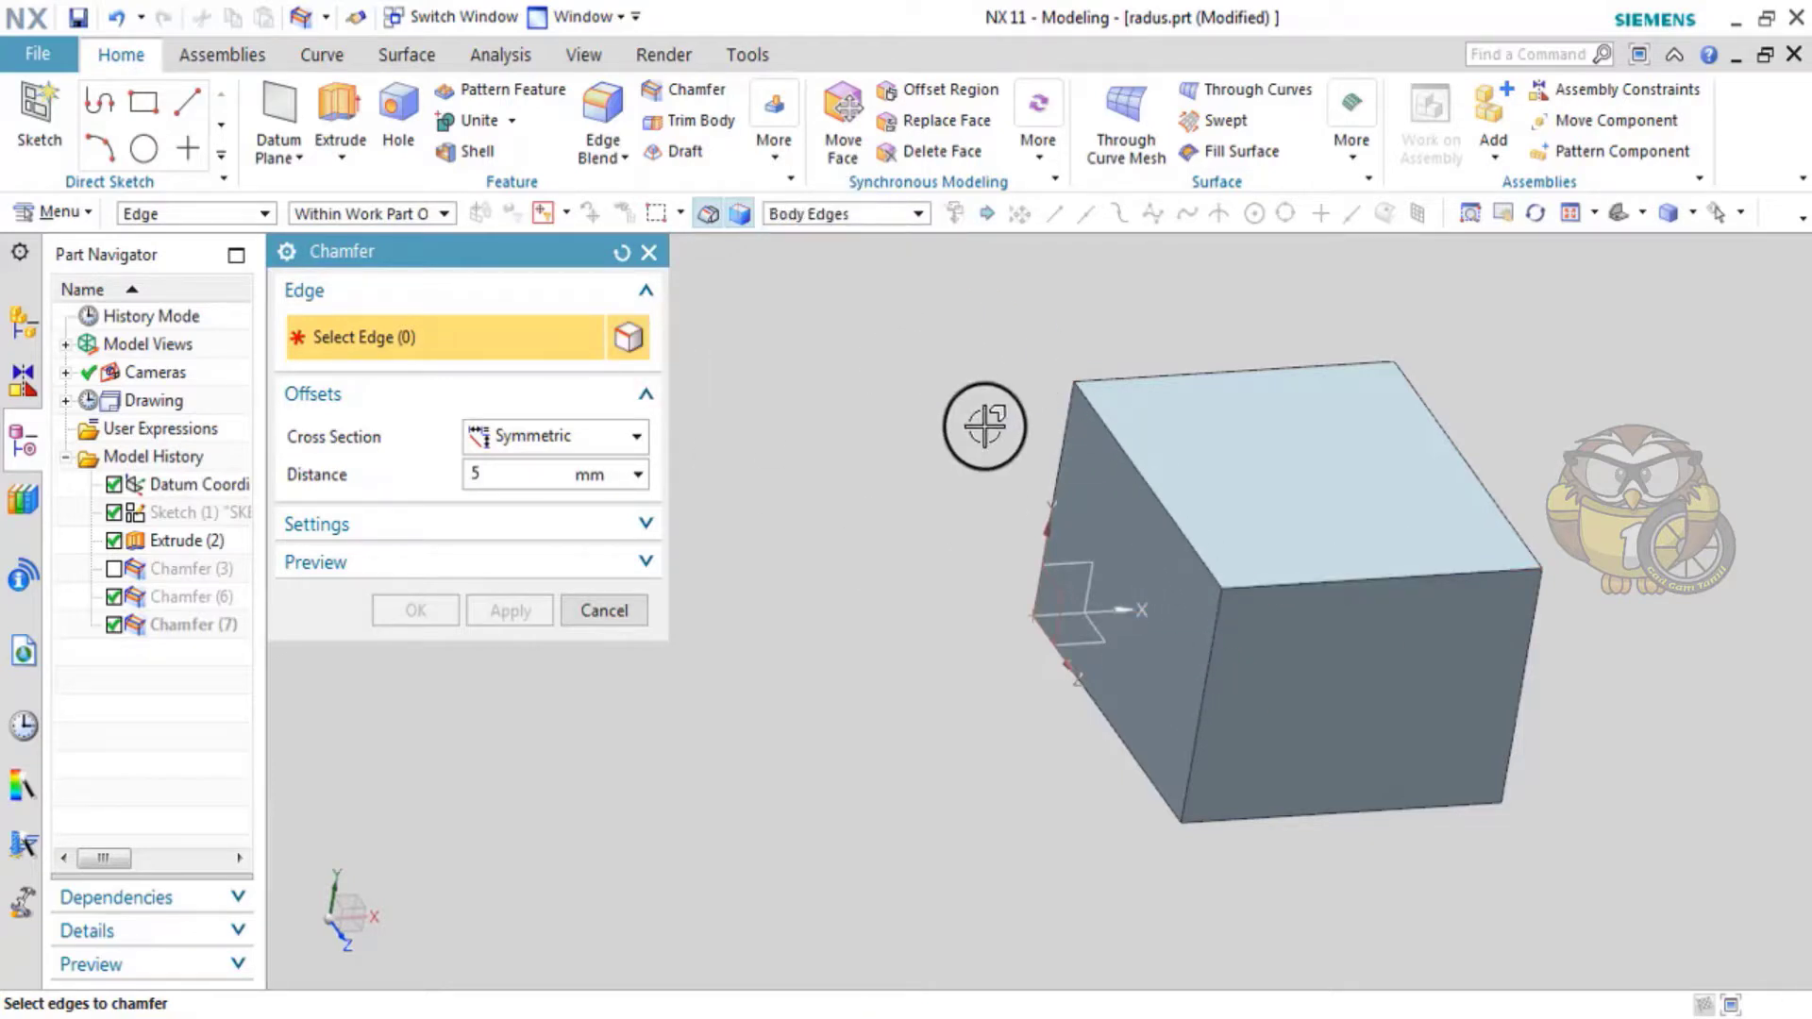
{"action": "left_click", "coordinate": [860, 219]}
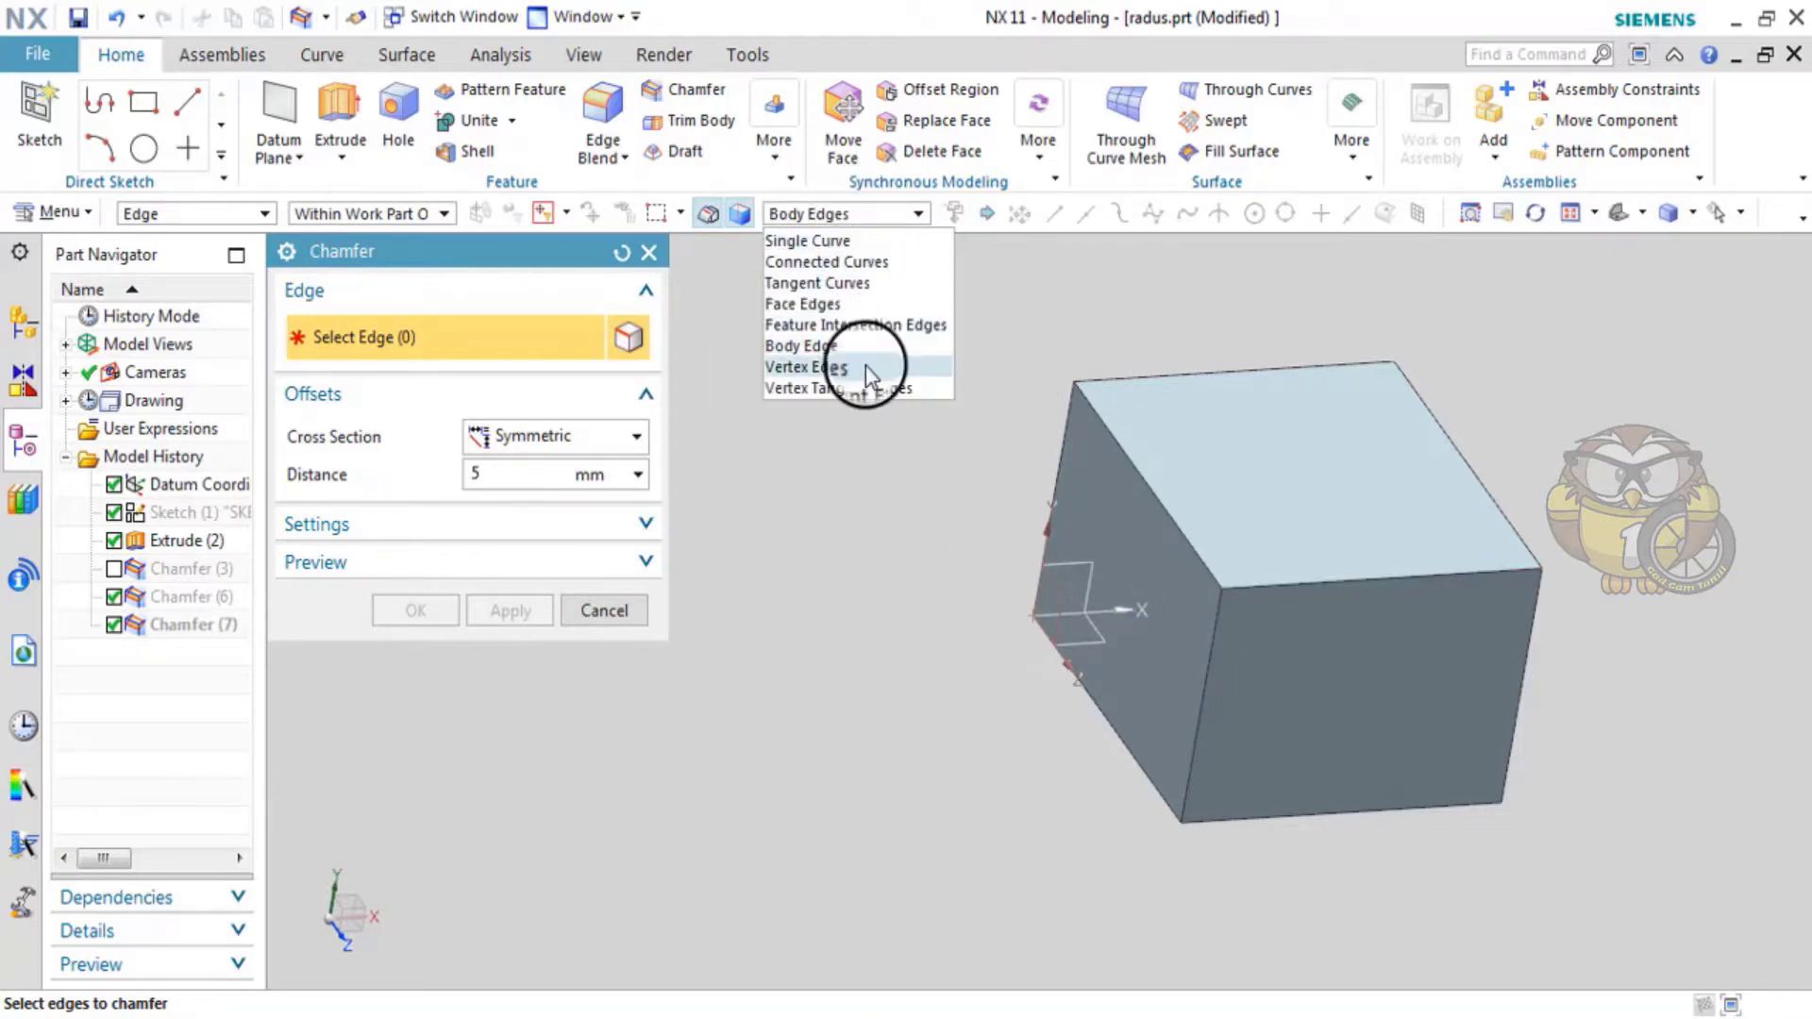
{"action": "left_click", "coordinate": [864, 366]}
{"action": "left_click", "coordinate": [1295, 665]}
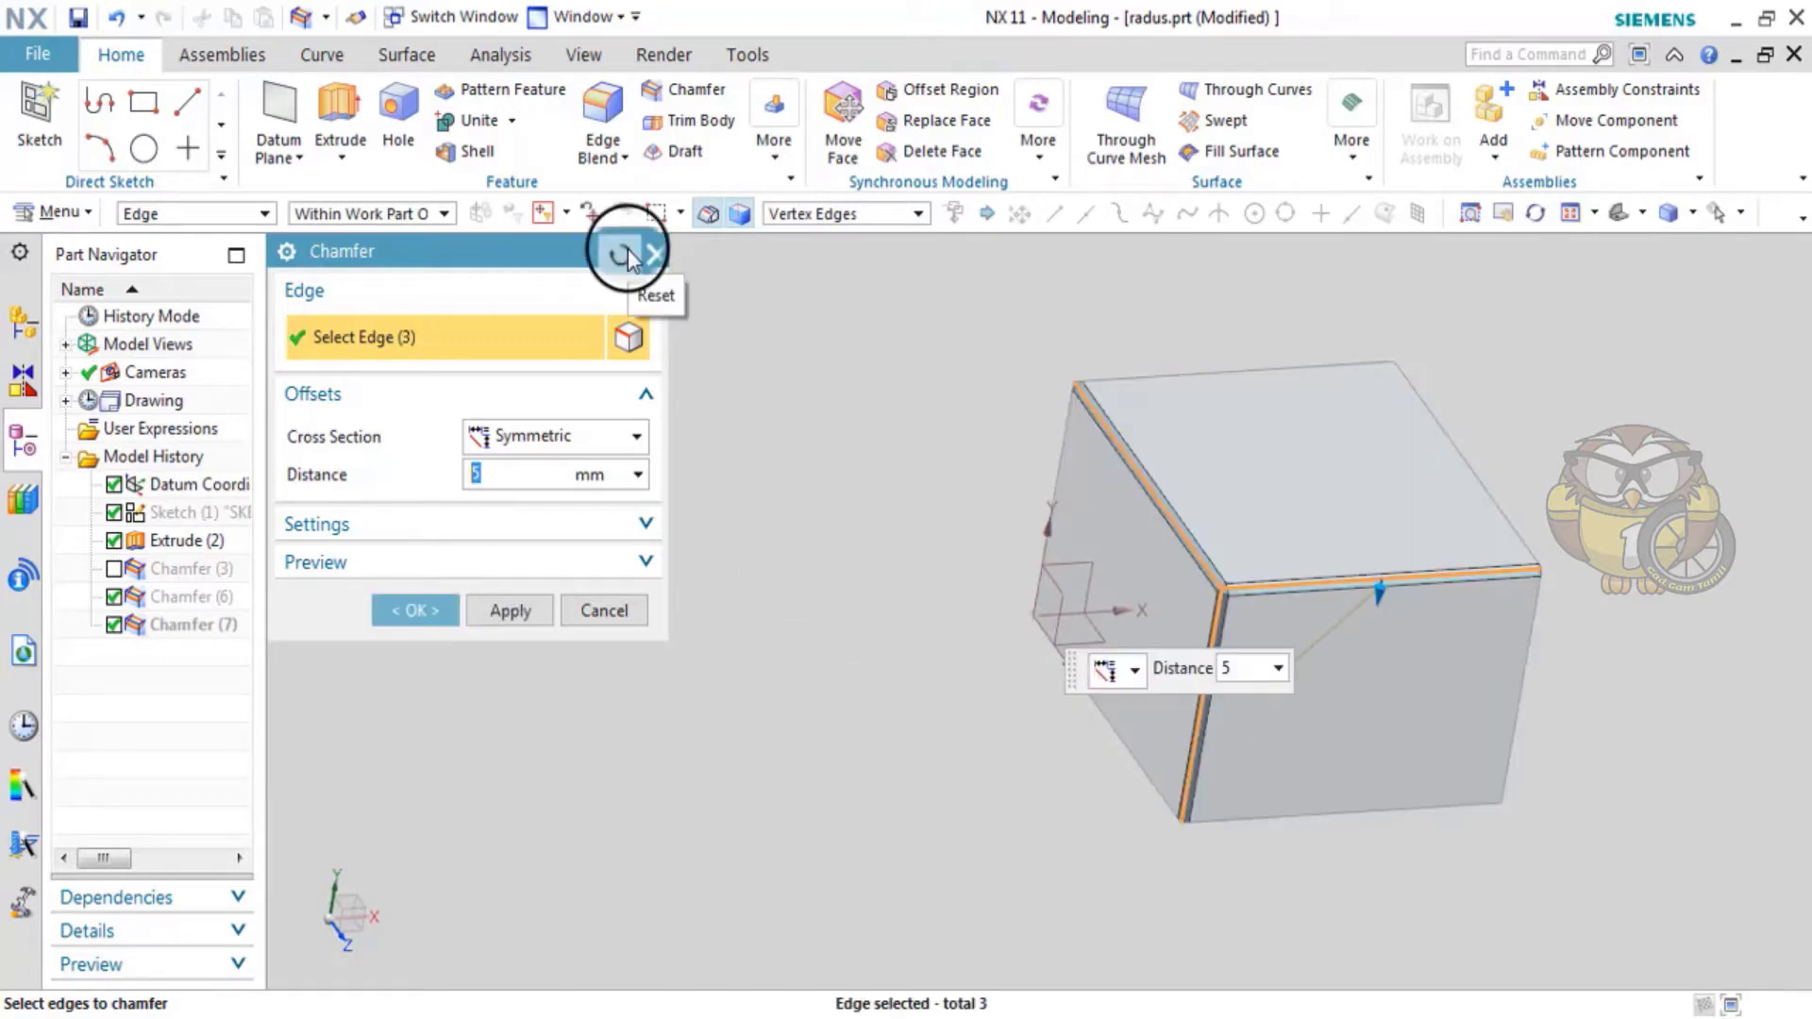
- Pick the same corner with Vertex Tangent Edges, then clear it and choose Feature Intersection Edges
{"action": "left_click", "coordinate": [830, 214]}
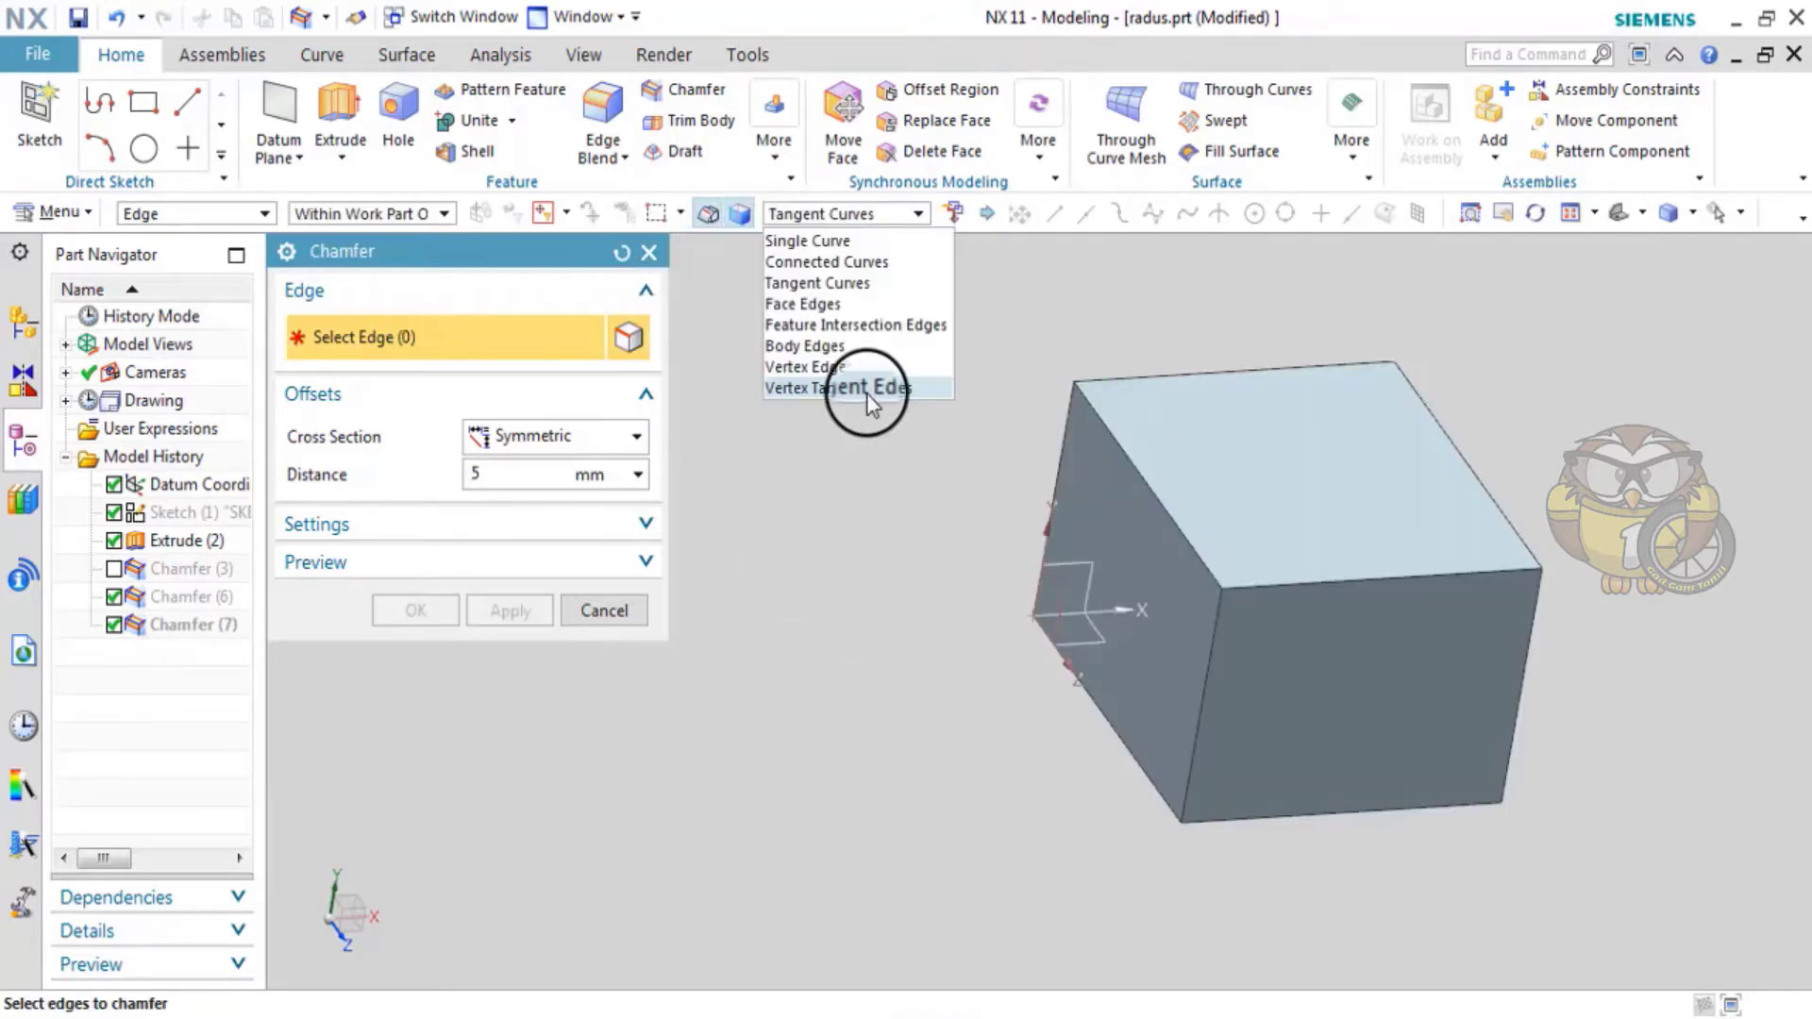
{"action": "left_click", "coordinate": [864, 389]}
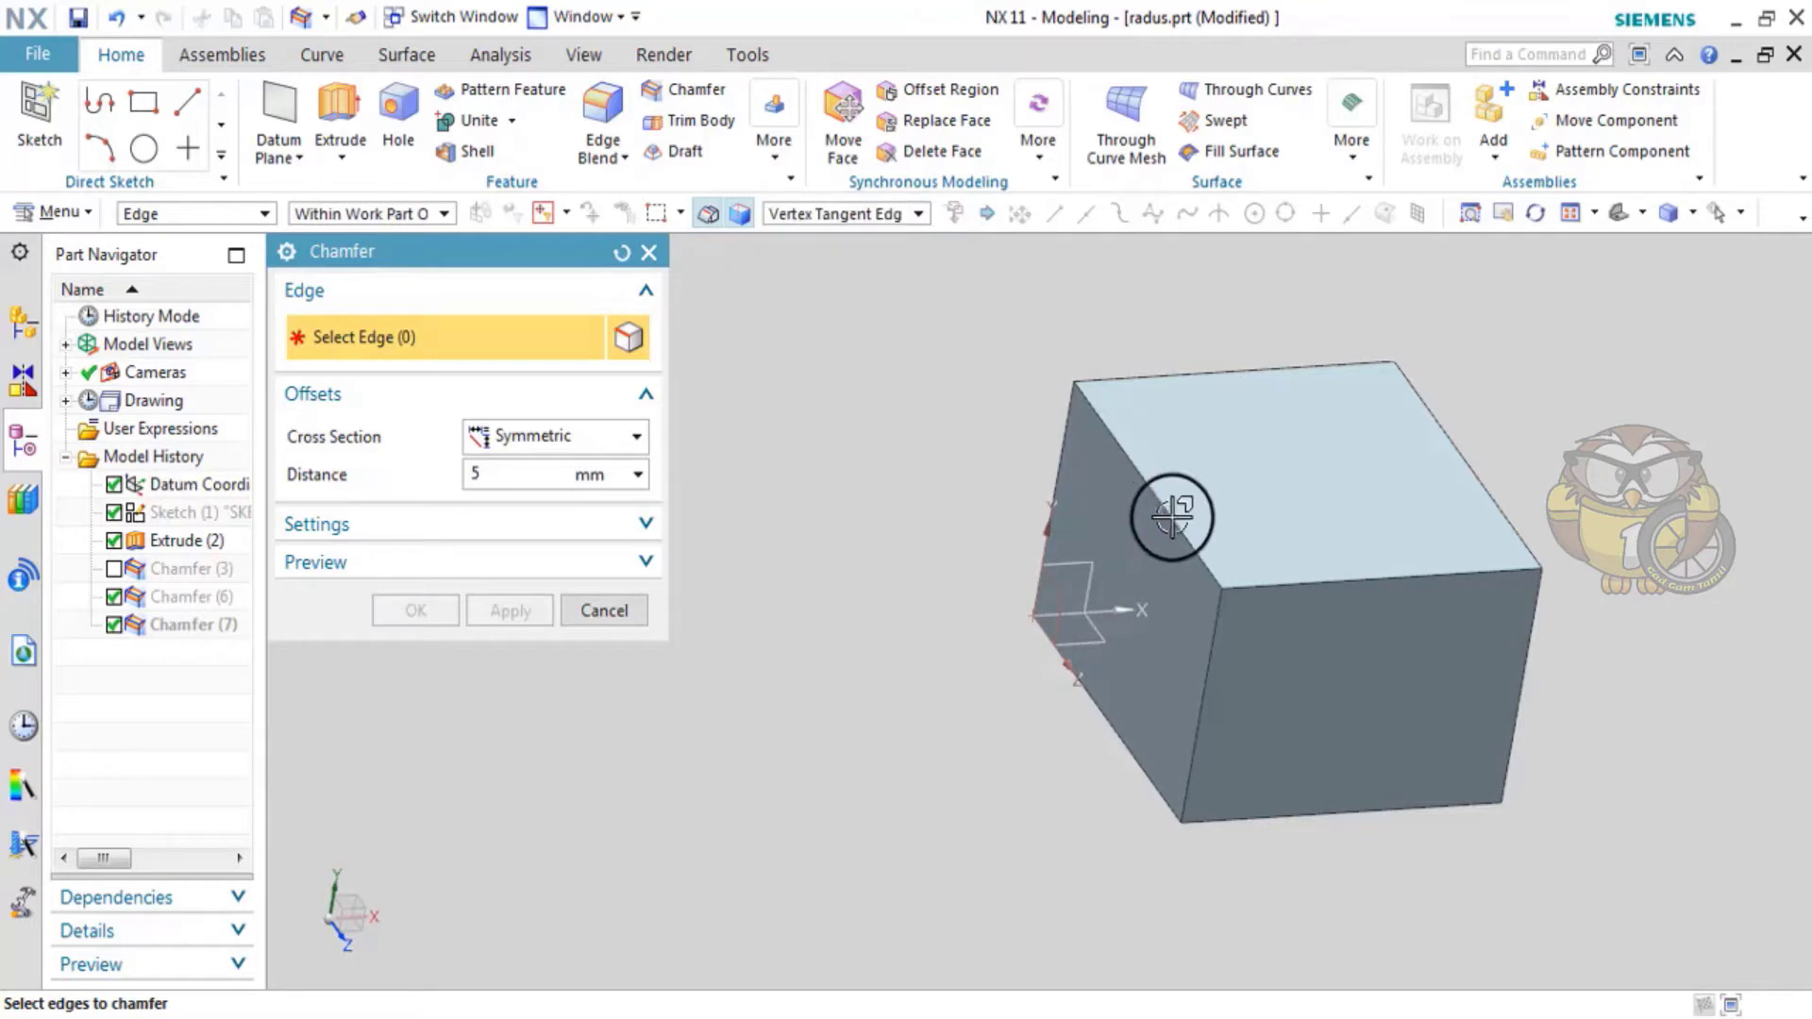
{"action": "left_click", "coordinate": [1272, 594]}
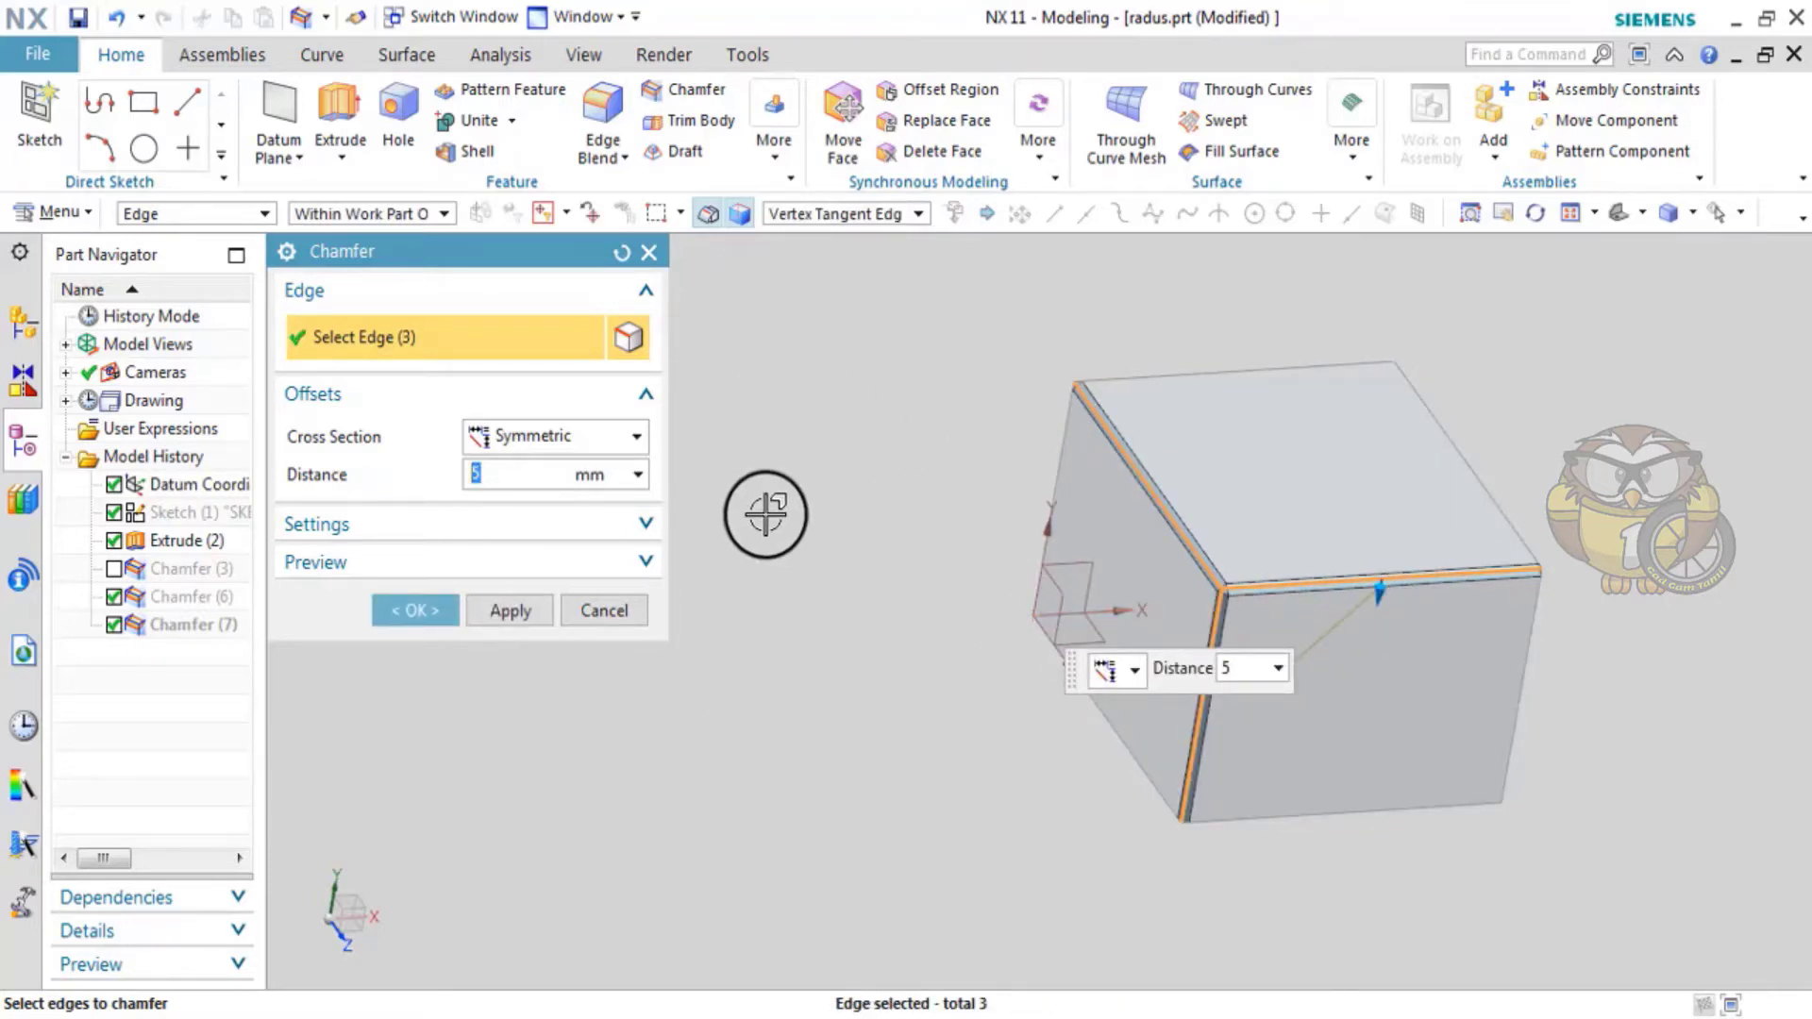
{"action": "left_click", "coordinate": [624, 623]}
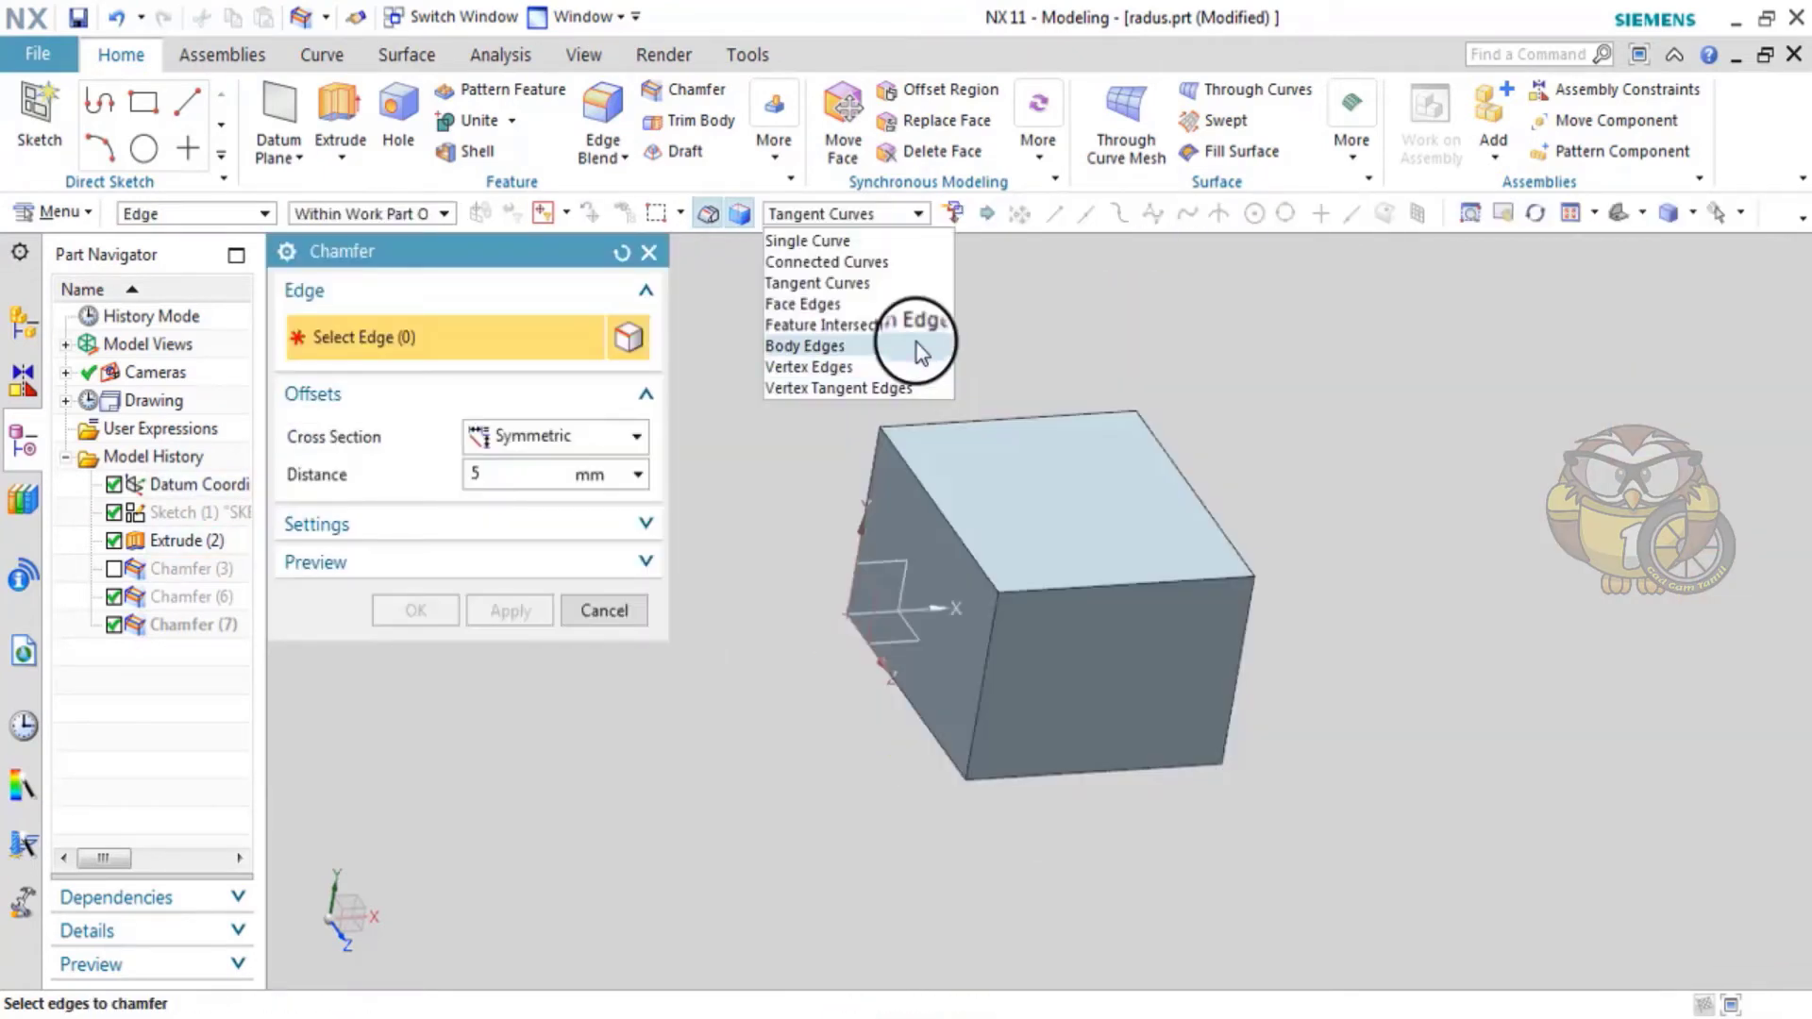
{"action": "left_click", "coordinate": [915, 331]}
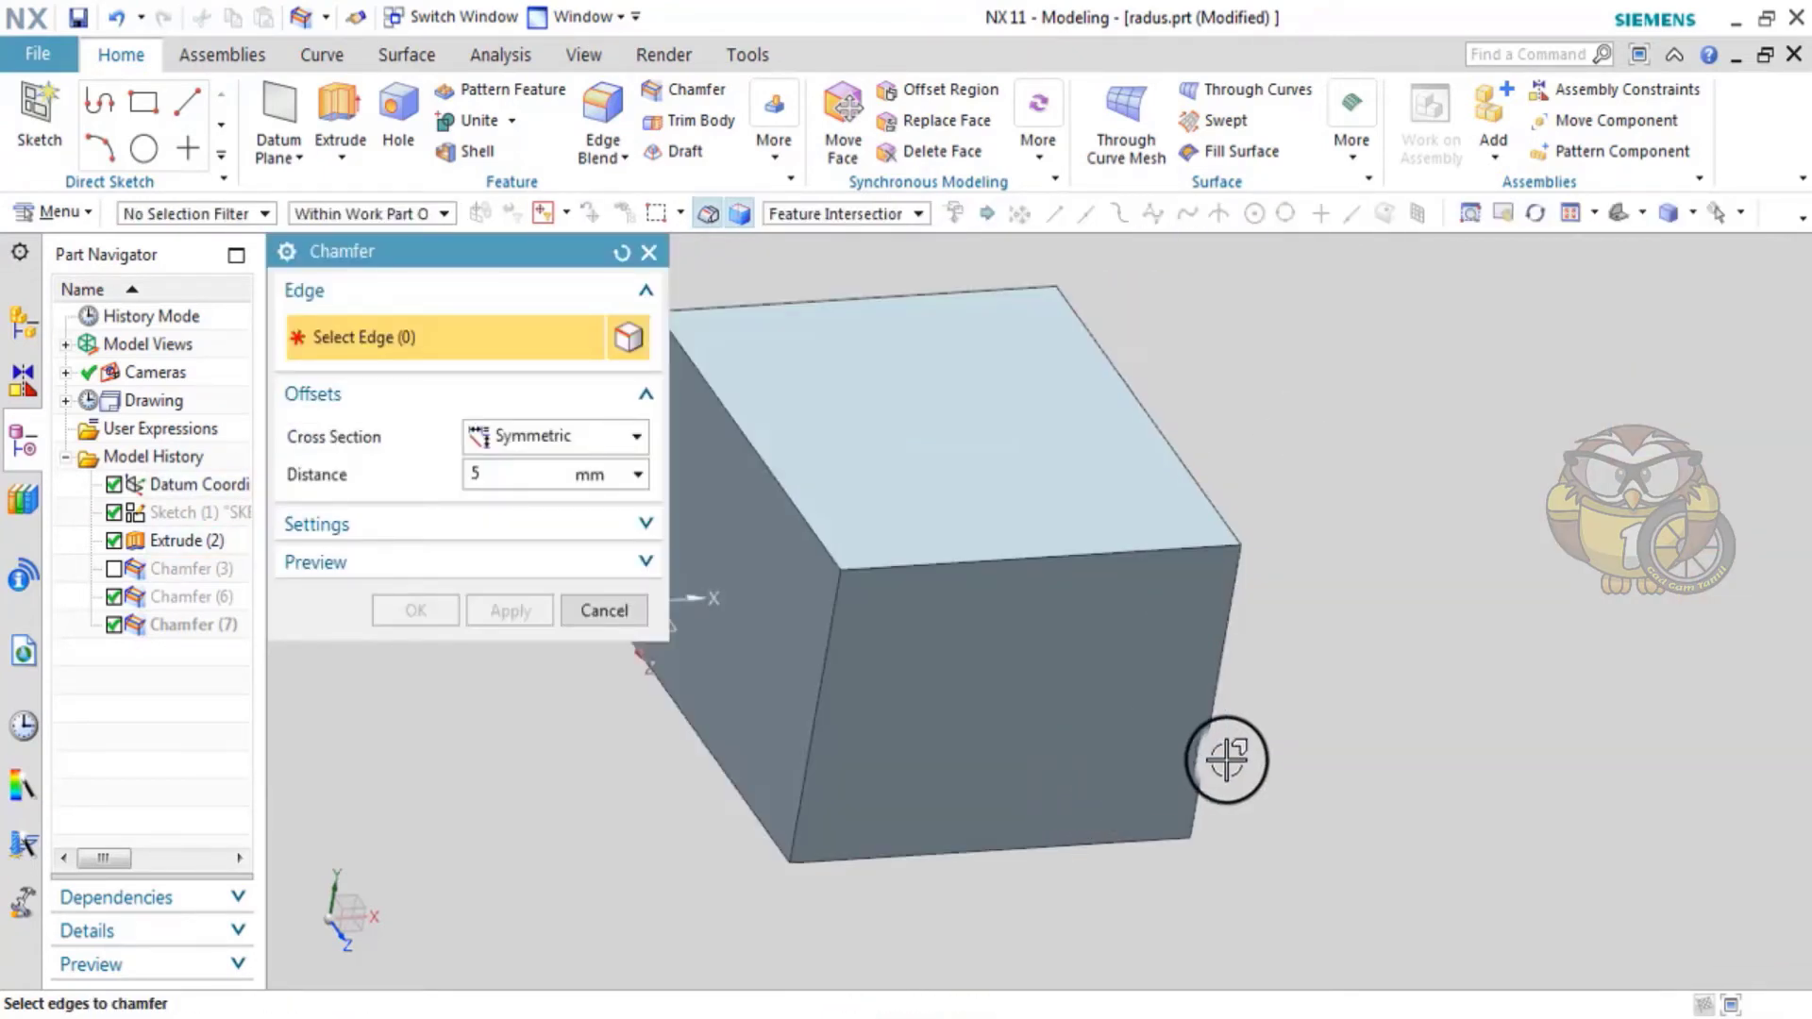
{"action": "scroll", "coordinate": [1227, 759], "scroll_direction": "down", "scroll_amount": 2}
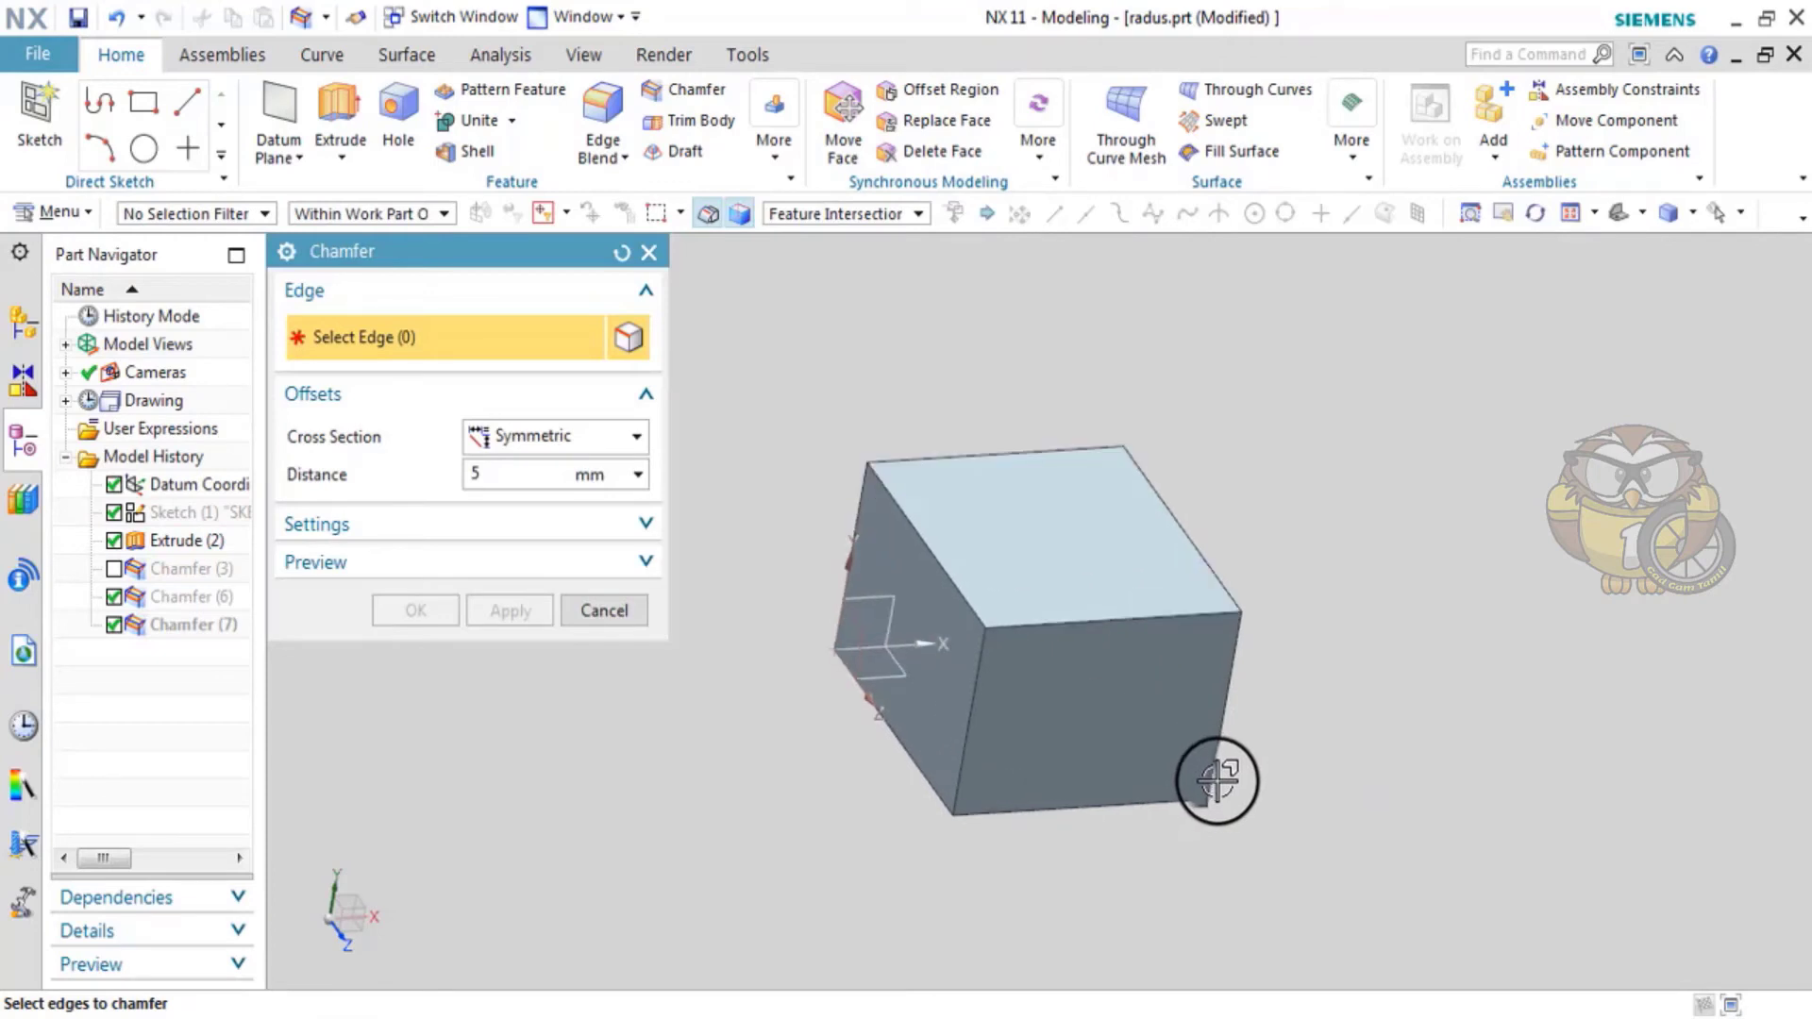
{"action": "middle_click_drag", "start_coordinate": [1217, 781], "coordinate": [1212, 765]}
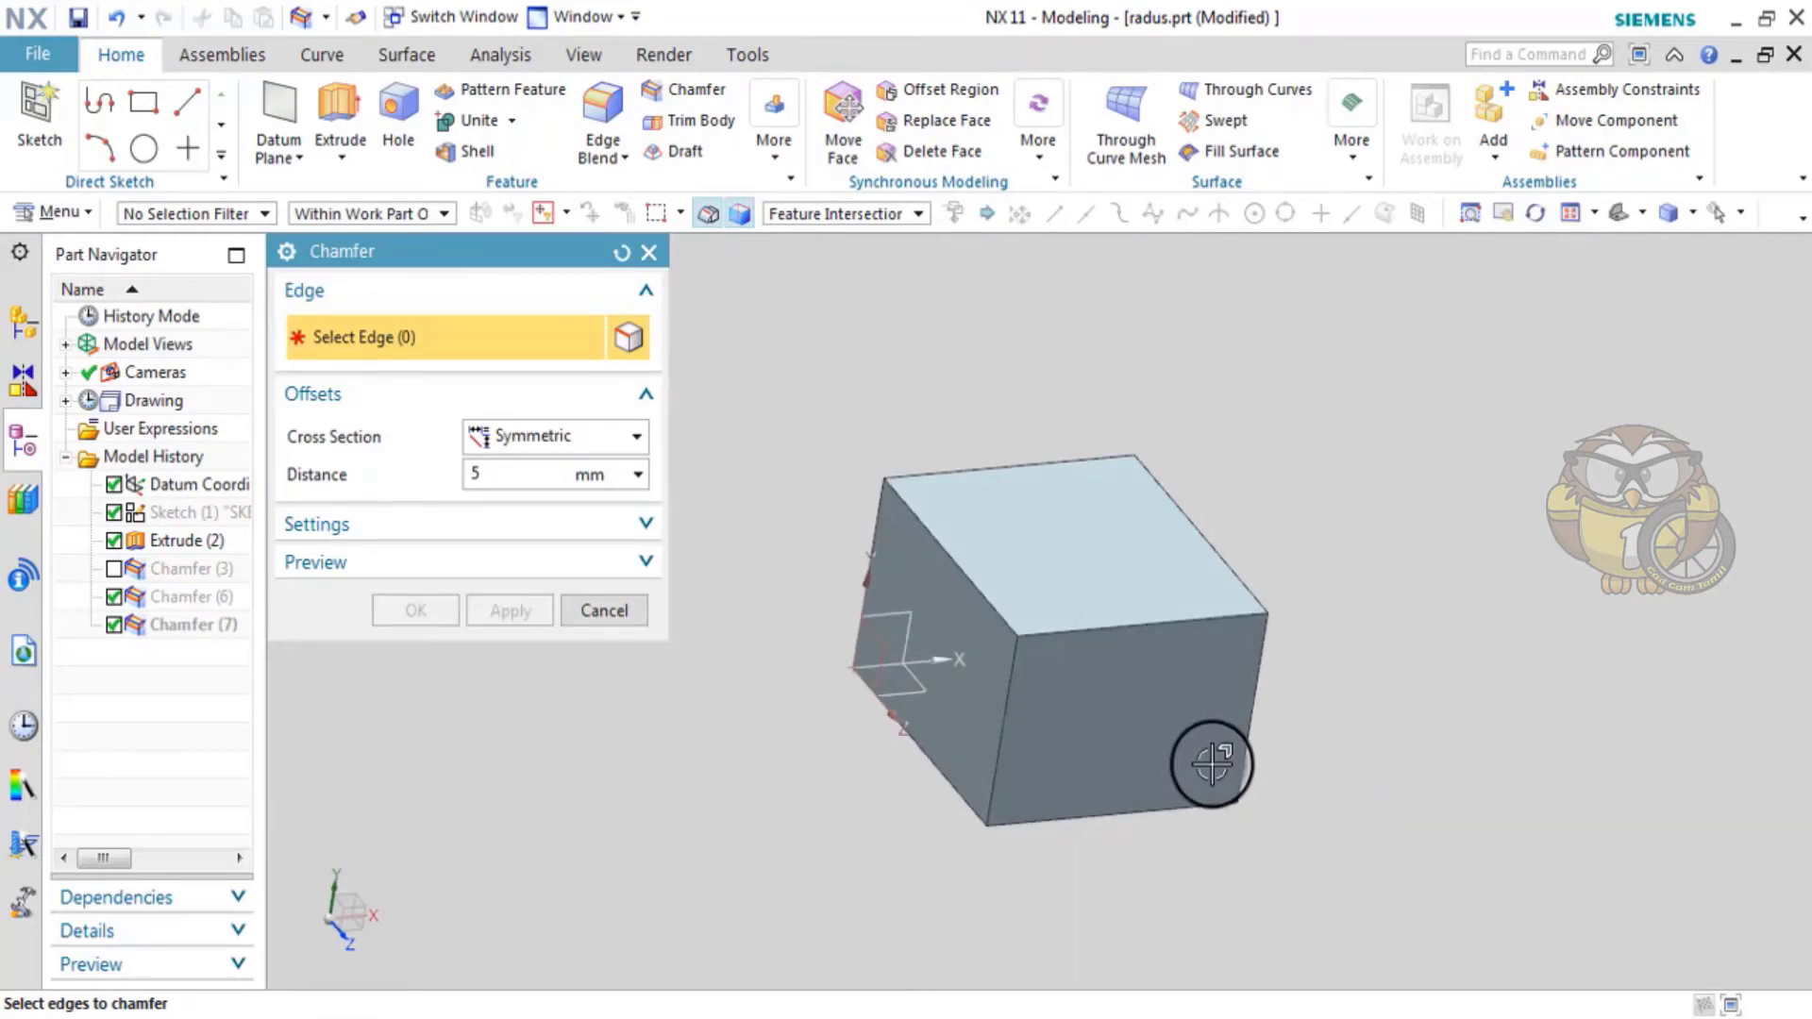